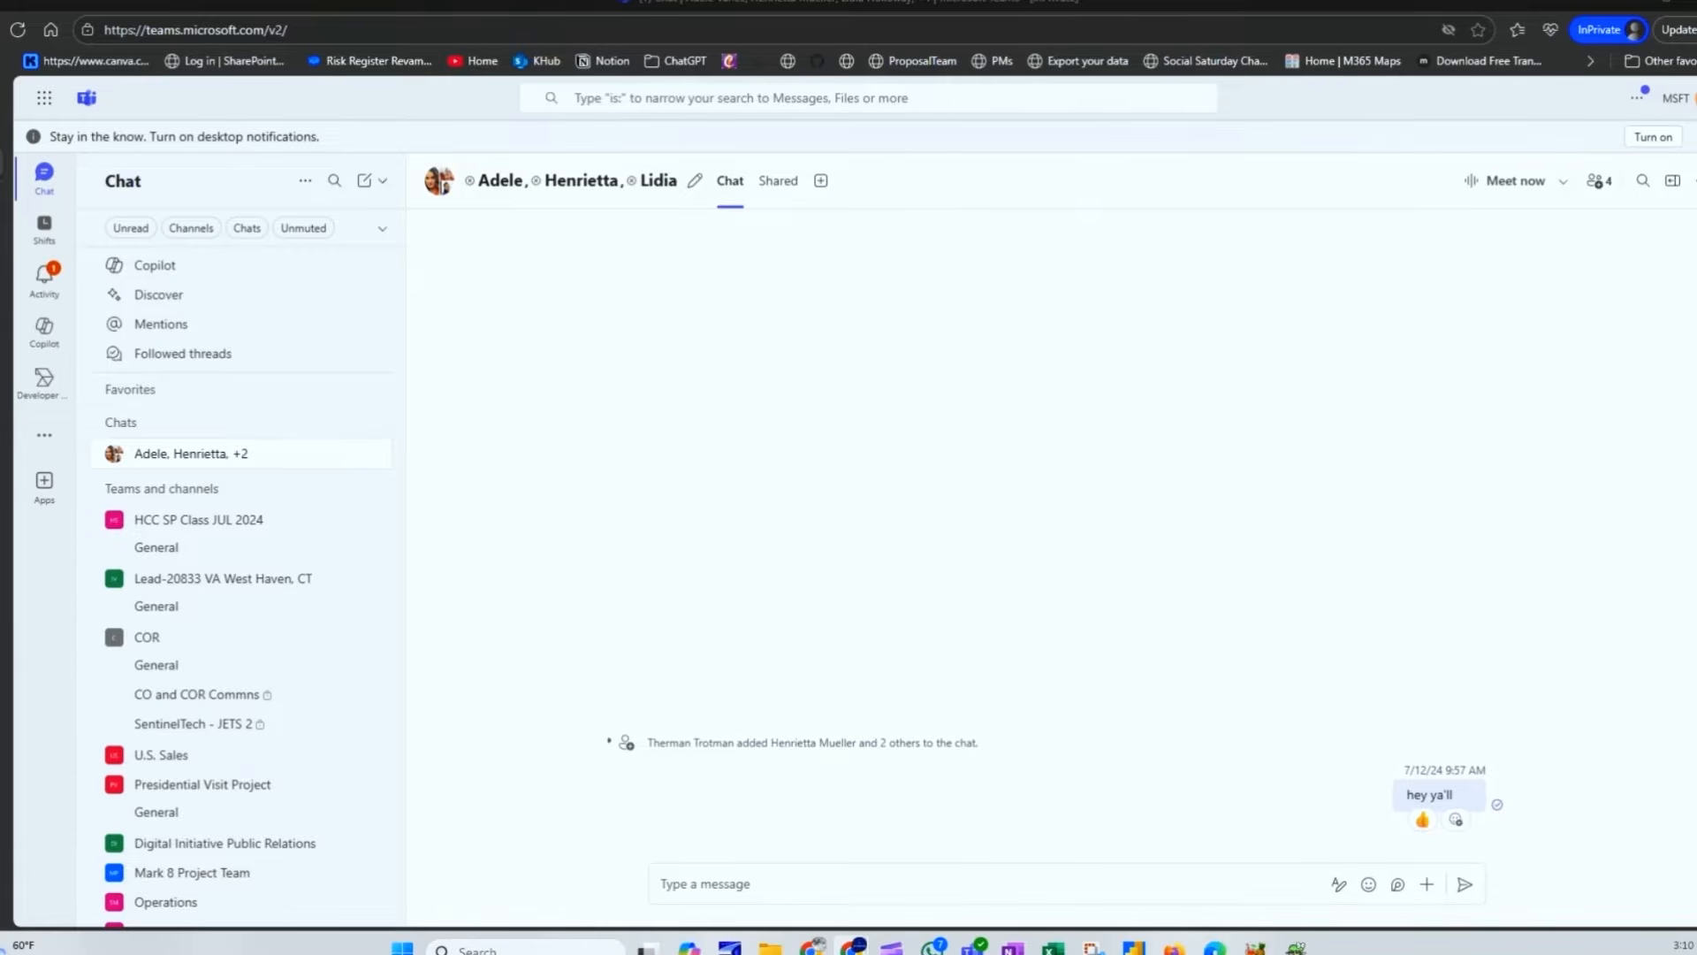
Step: Create the org-wide team 'HQ Building Move' with its first channel named 'Main'
click(387, 183)
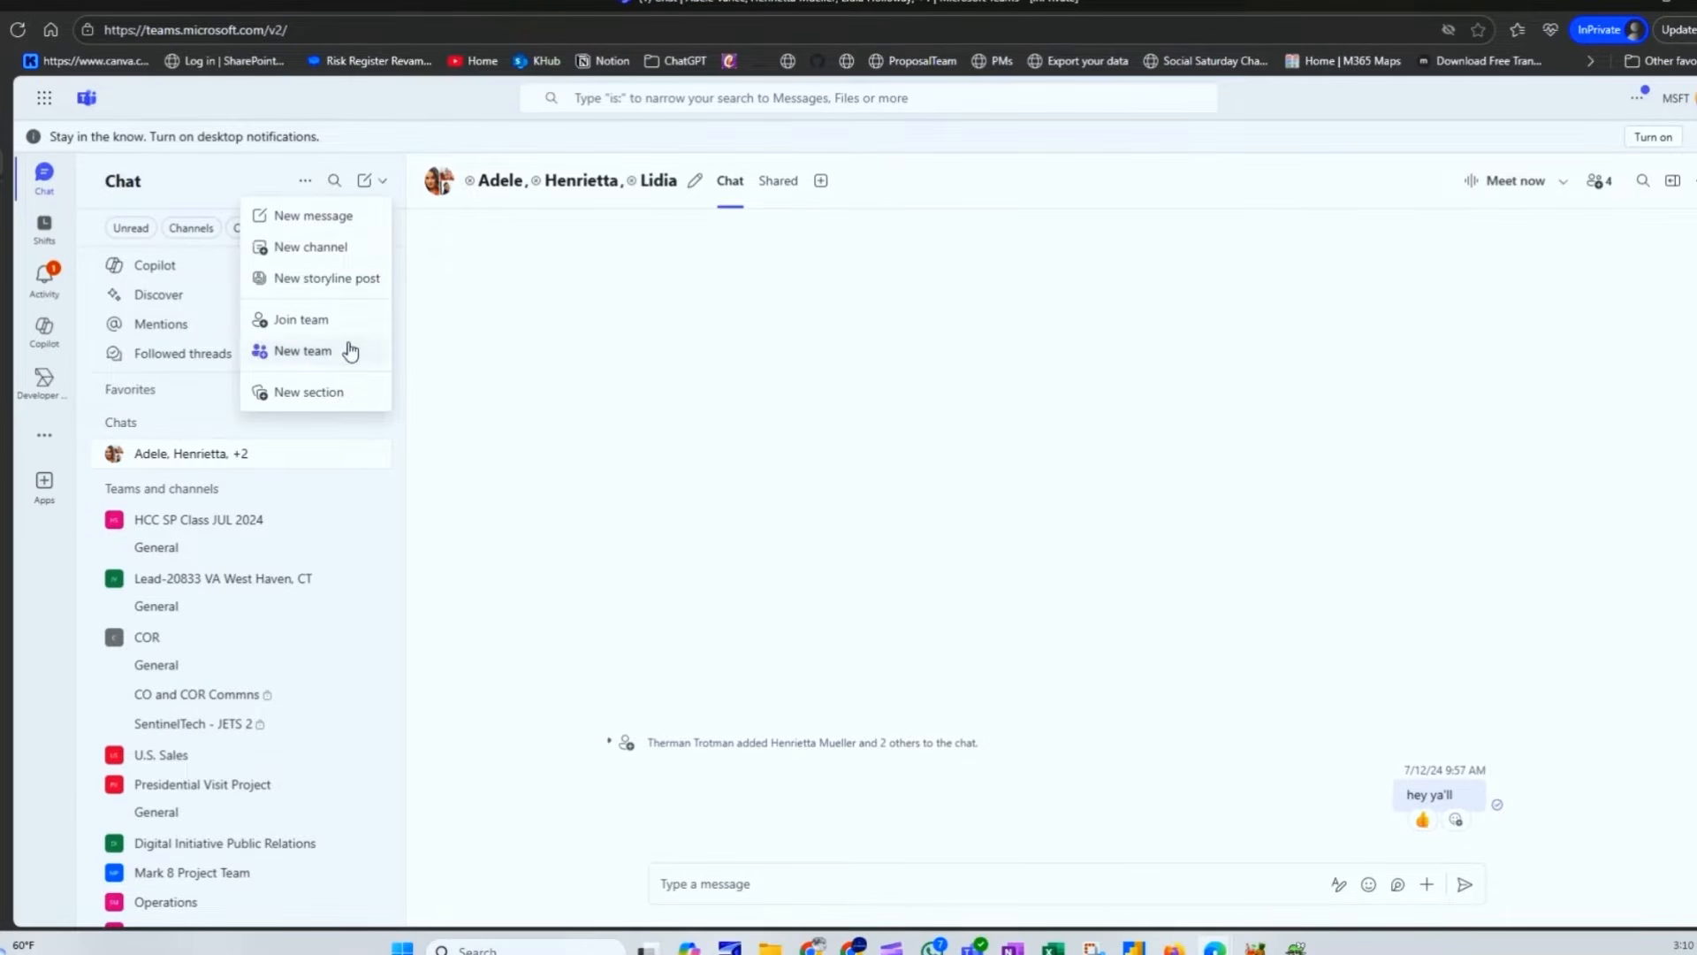
click(327, 363)
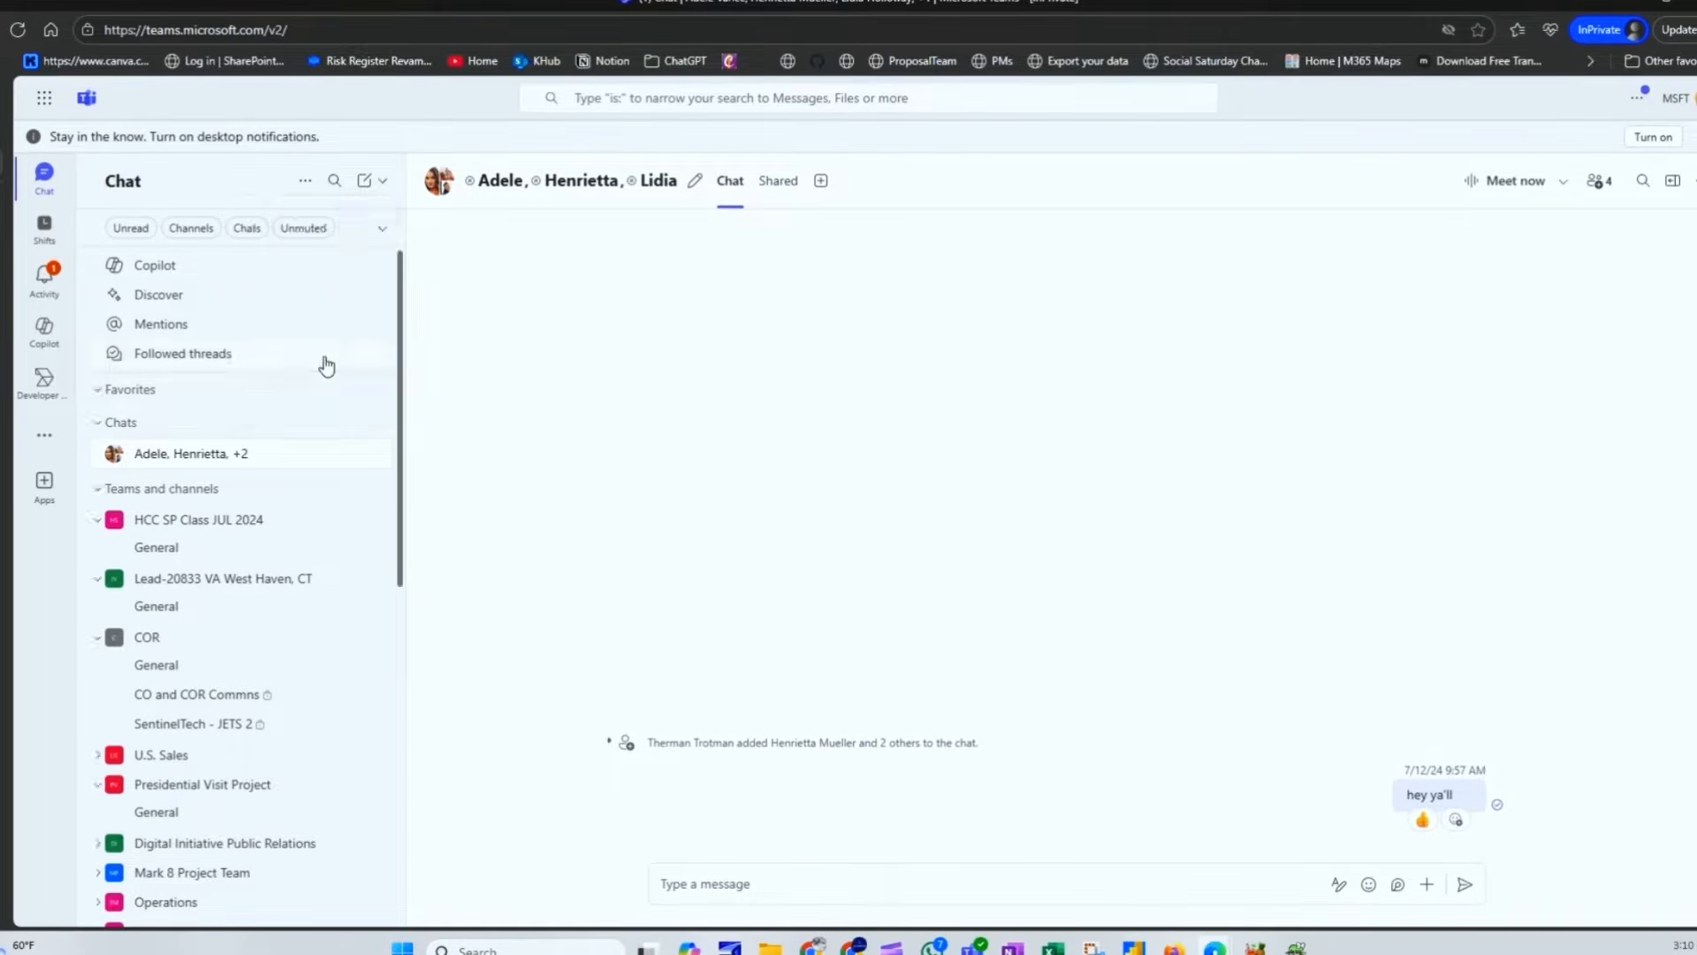
text(H)
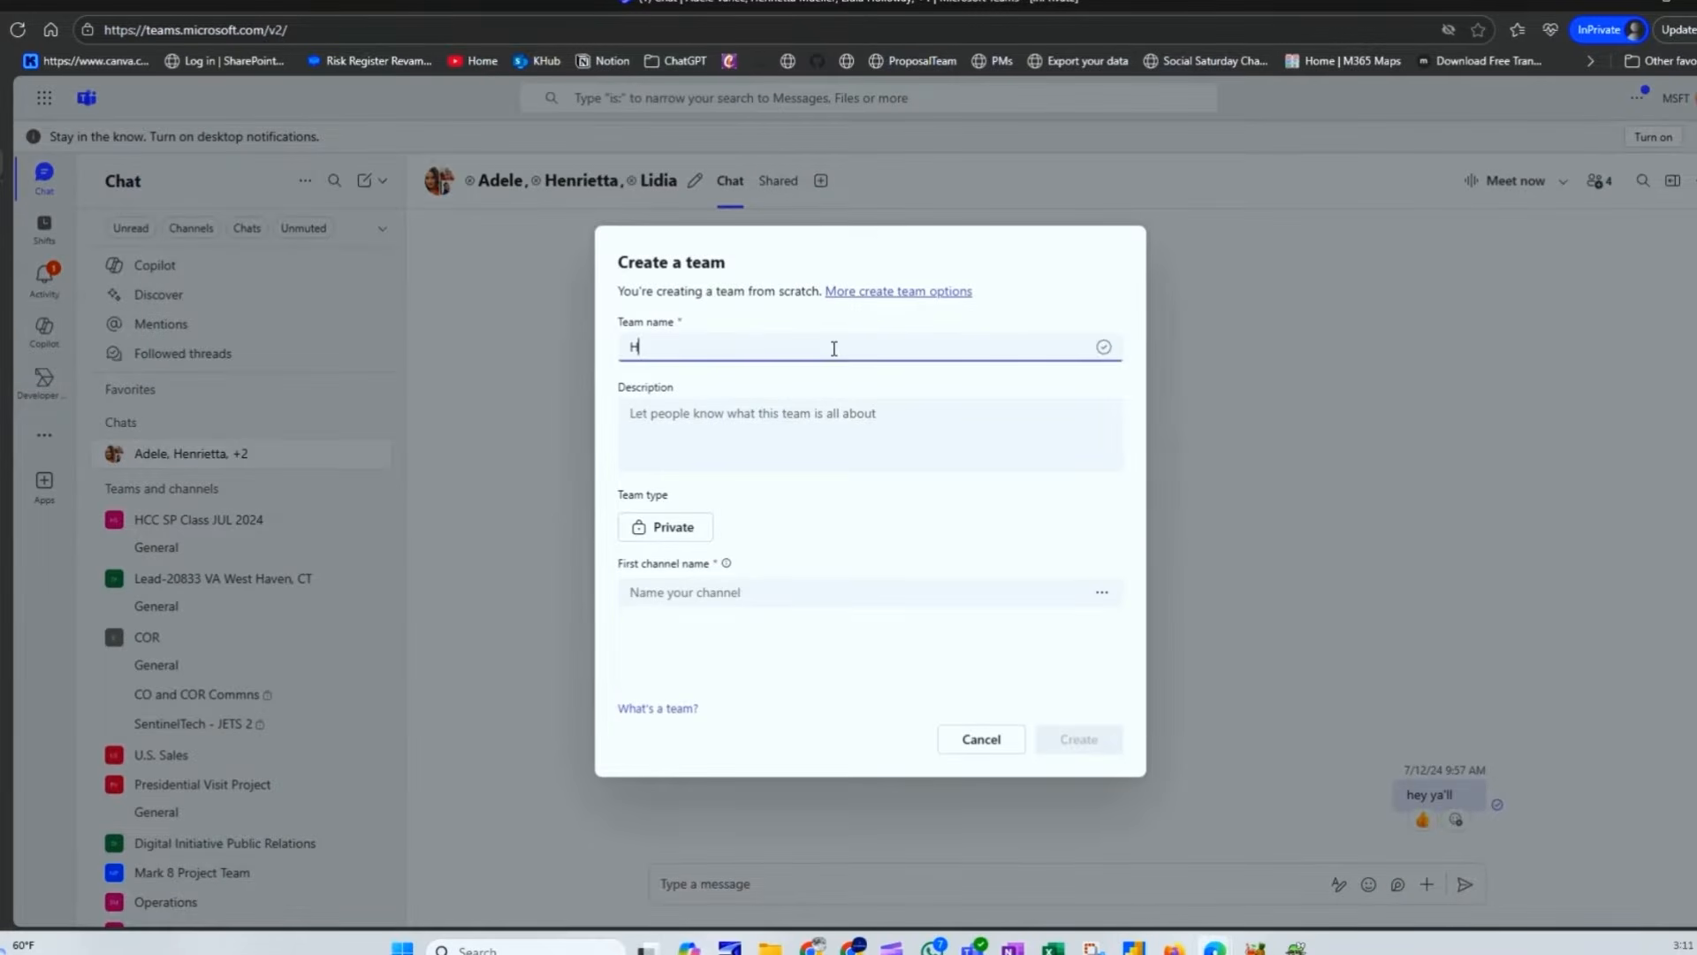
text(Q Building Move)
click(655, 535)
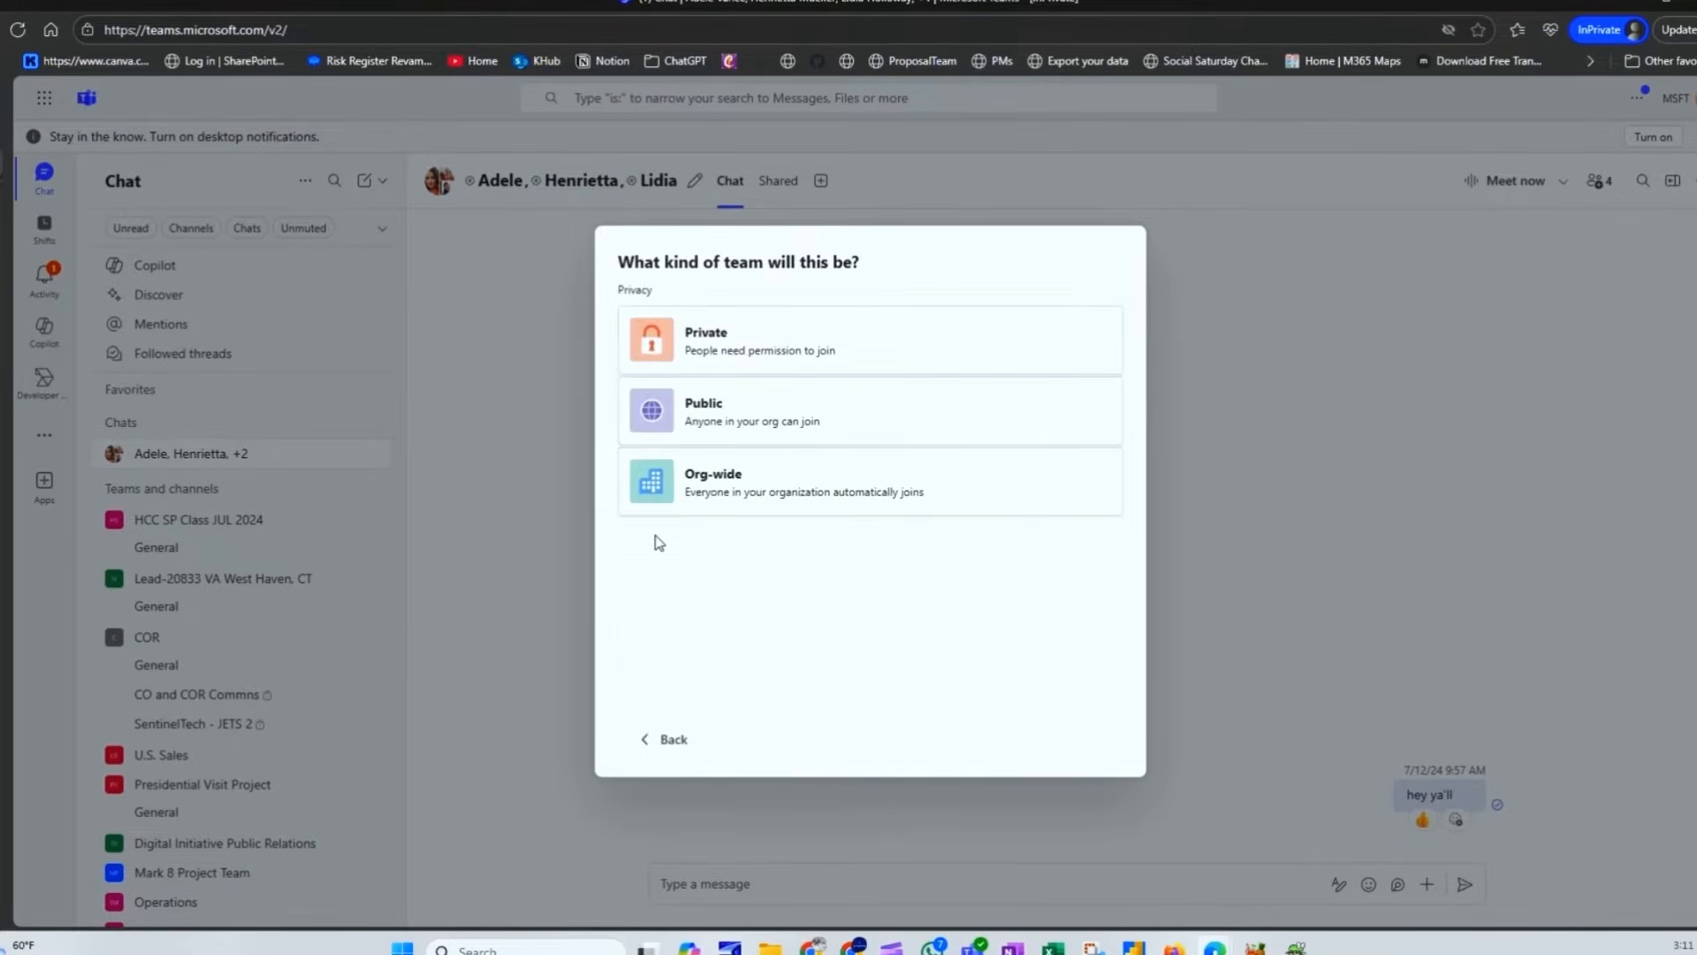
click(730, 483)
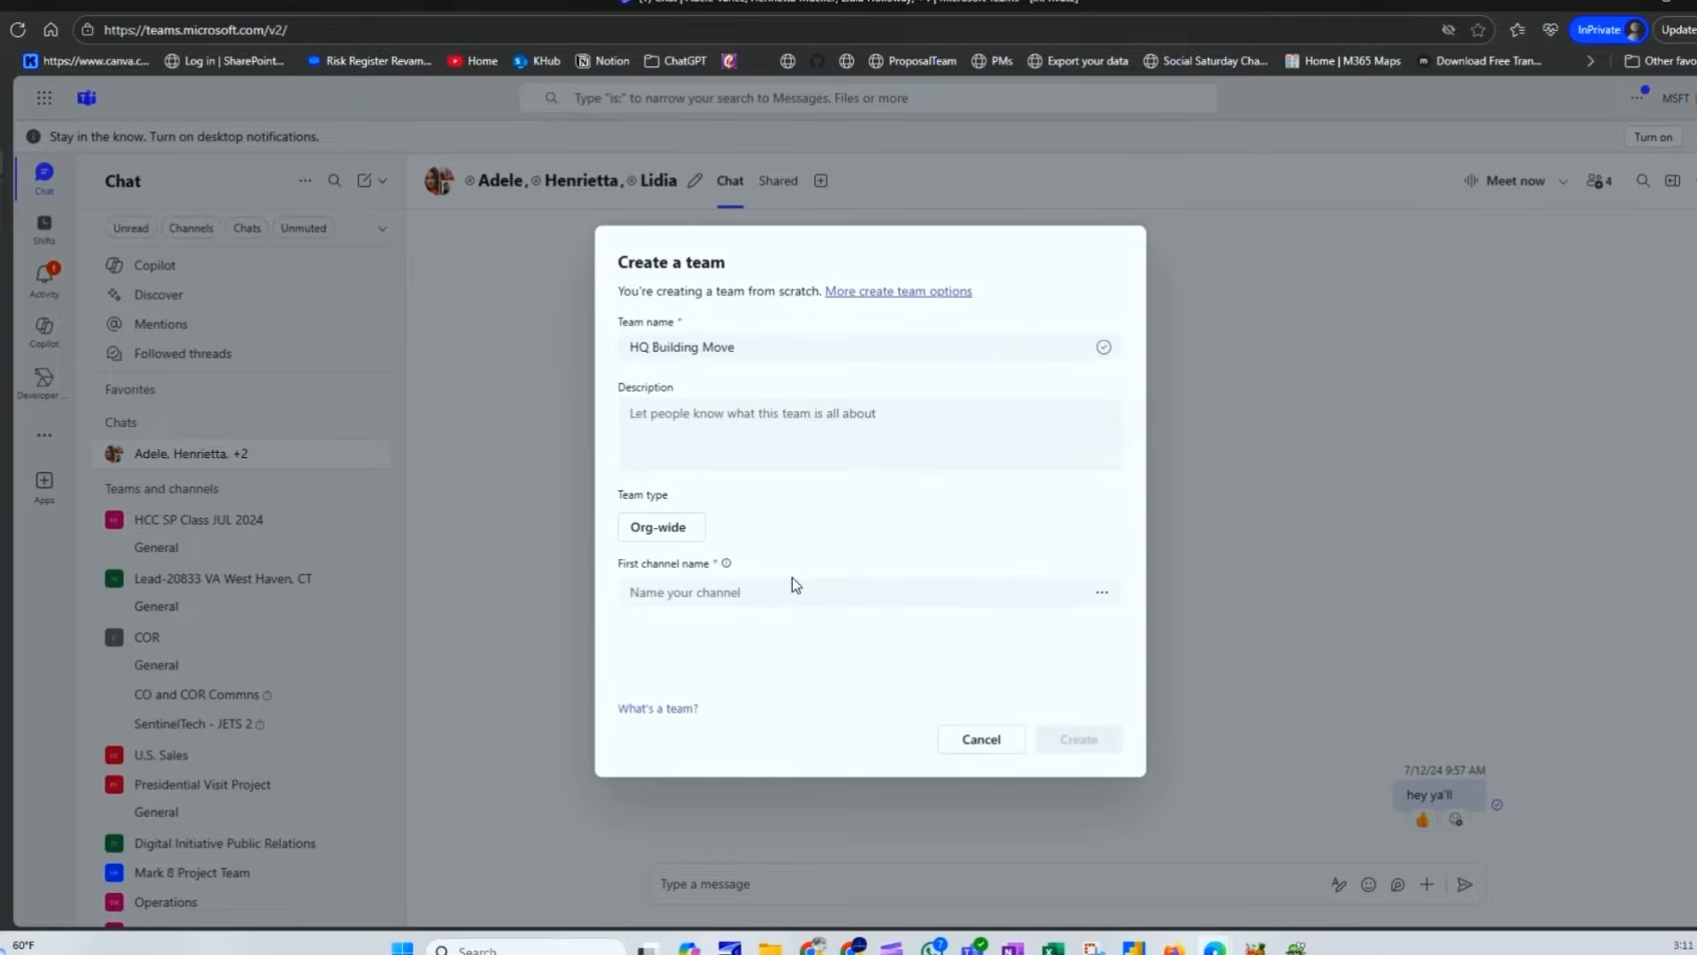
click(777, 590)
text(Main)
click(1082, 744)
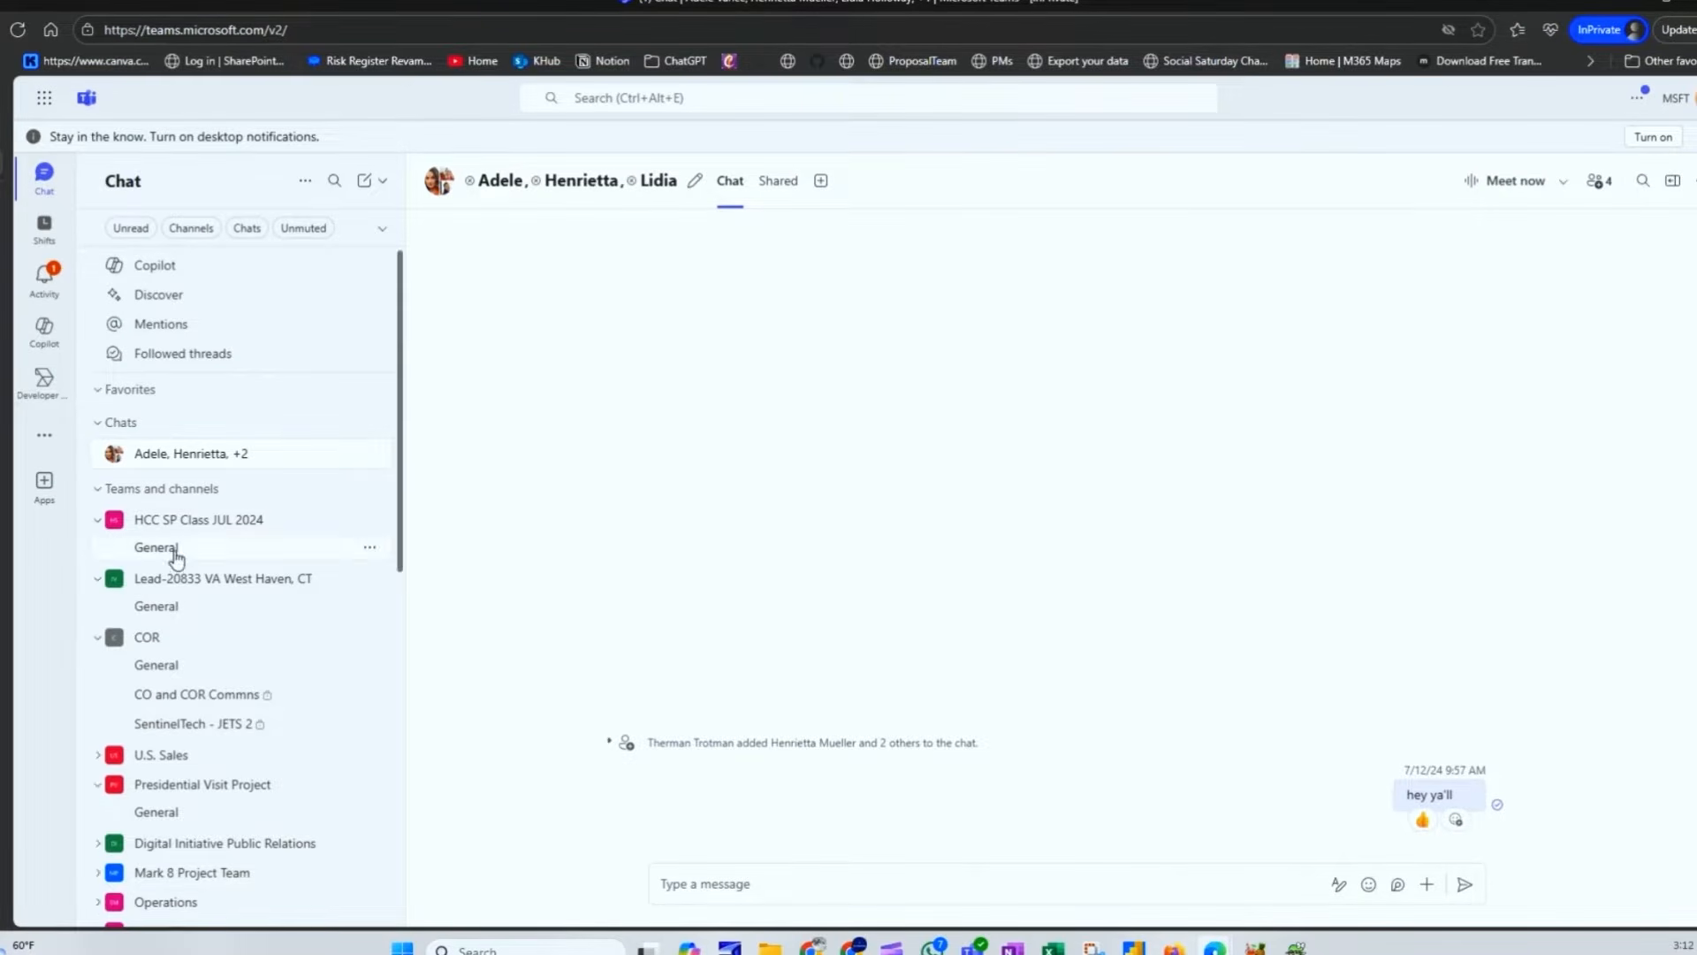
Step: Open the Files tab of HQ Building Move's Main channel
scroll(254, 629, down, 10)
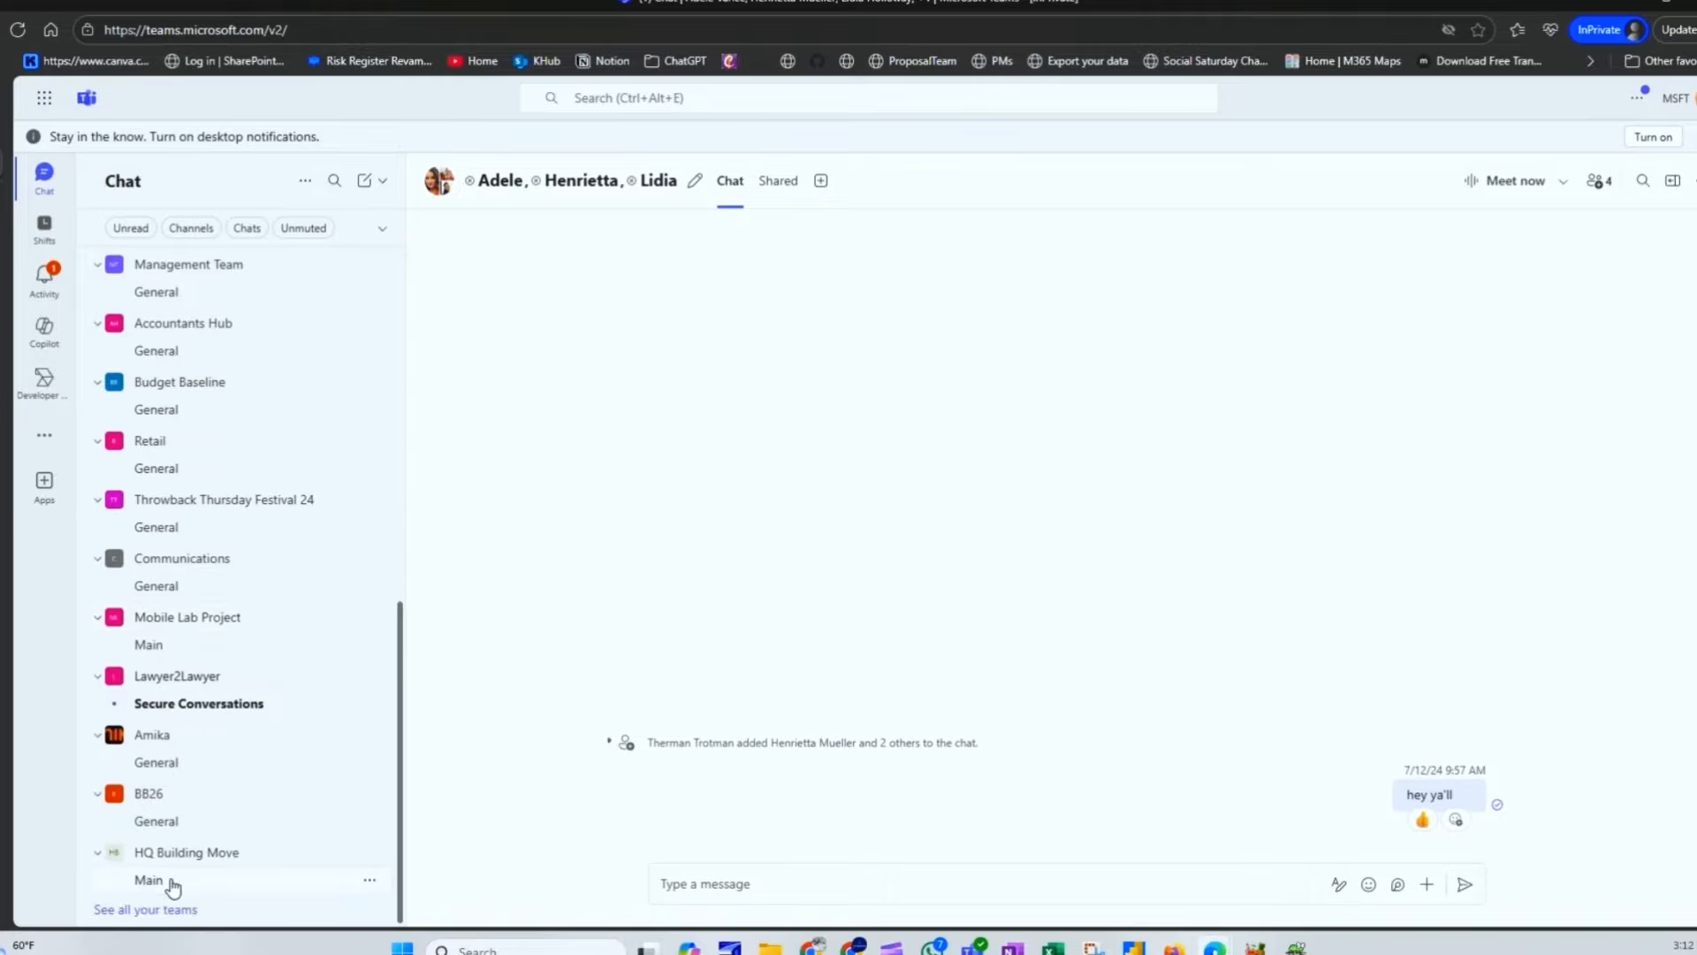
click(150, 880)
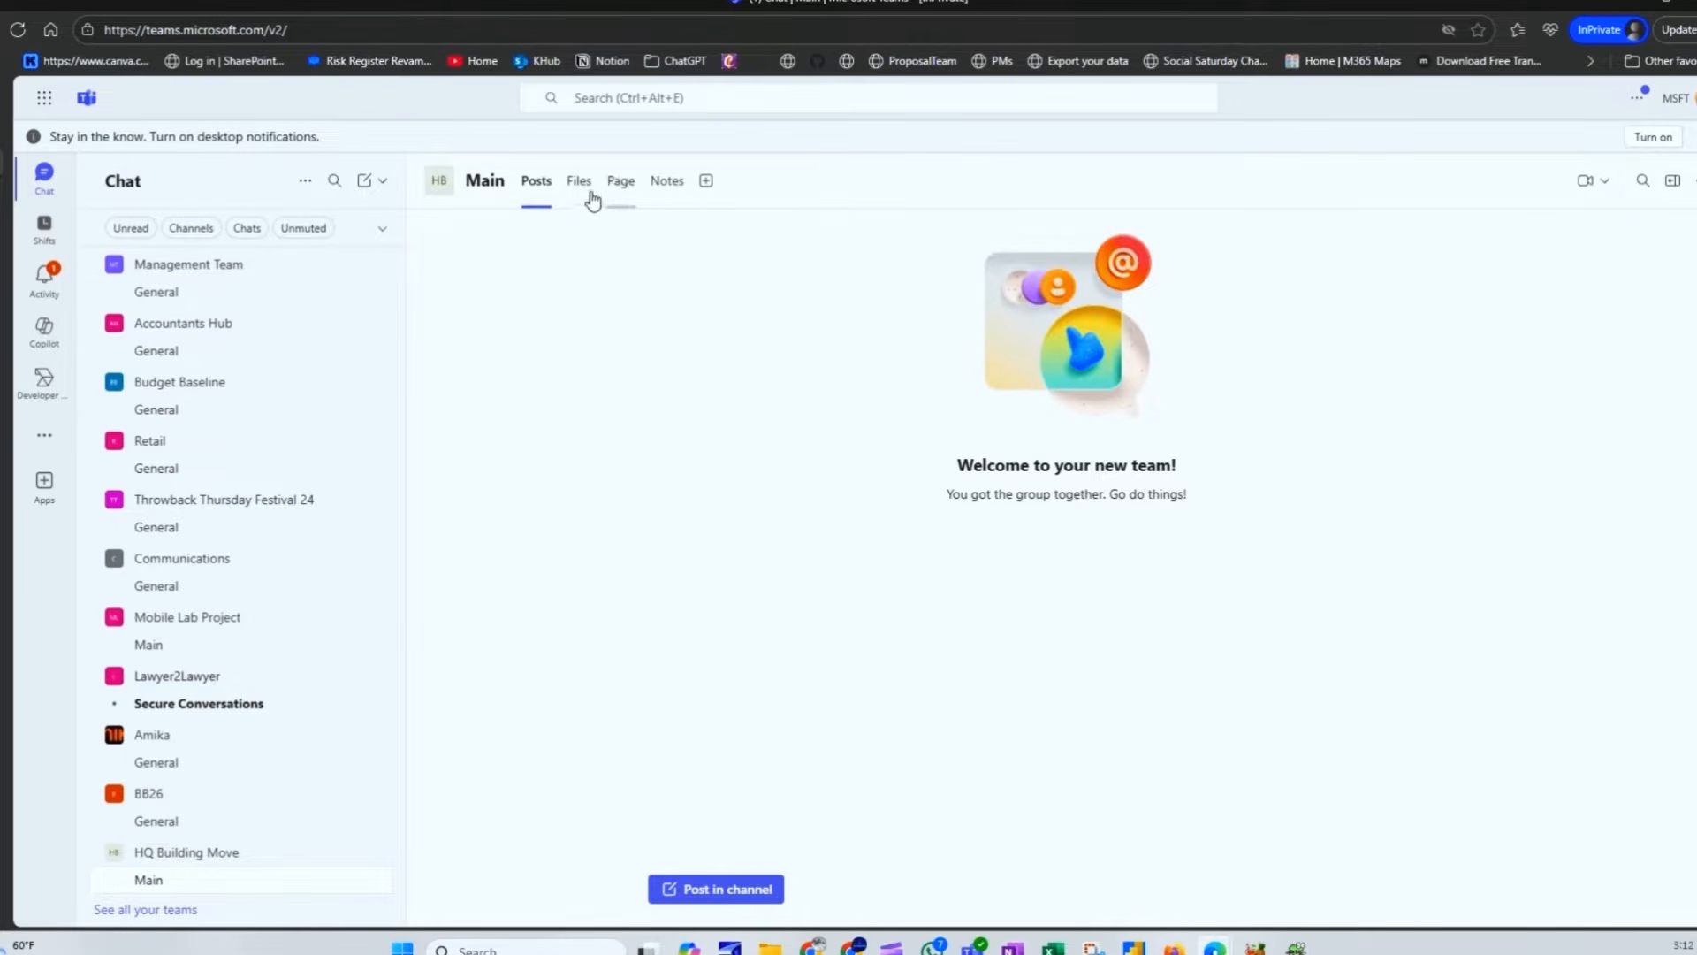
click(579, 185)
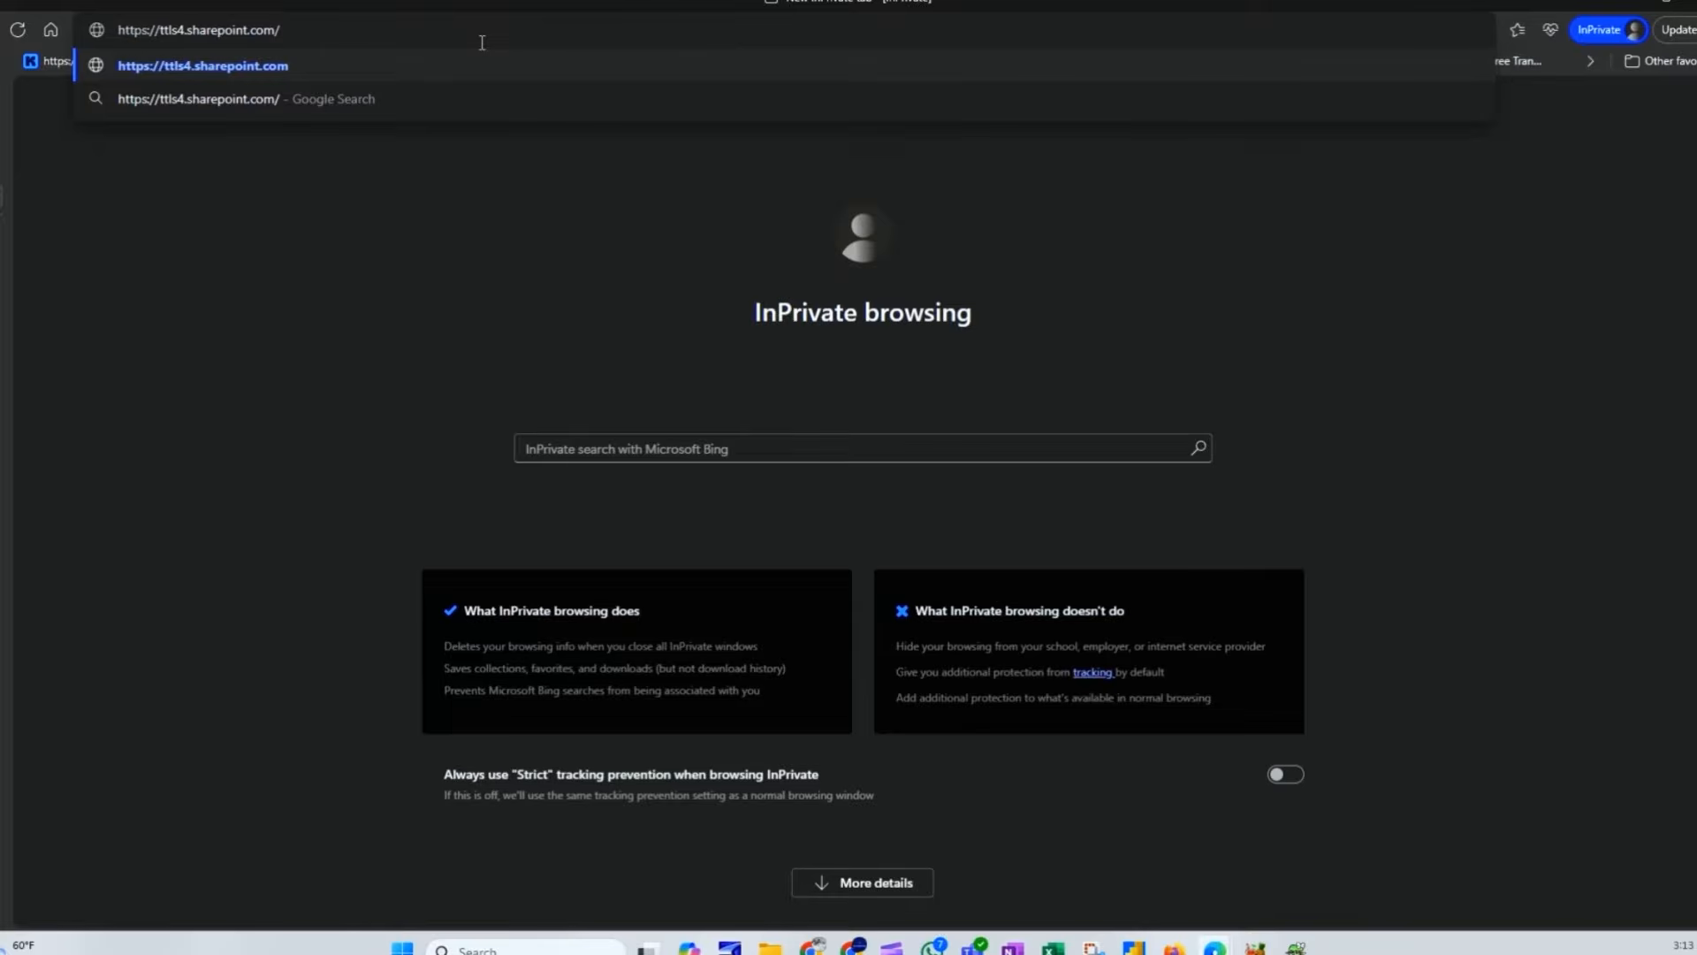
Step: Try the SharePoint address teams/HQBuildingMove, then go to the SharePoint start page
text(teams)
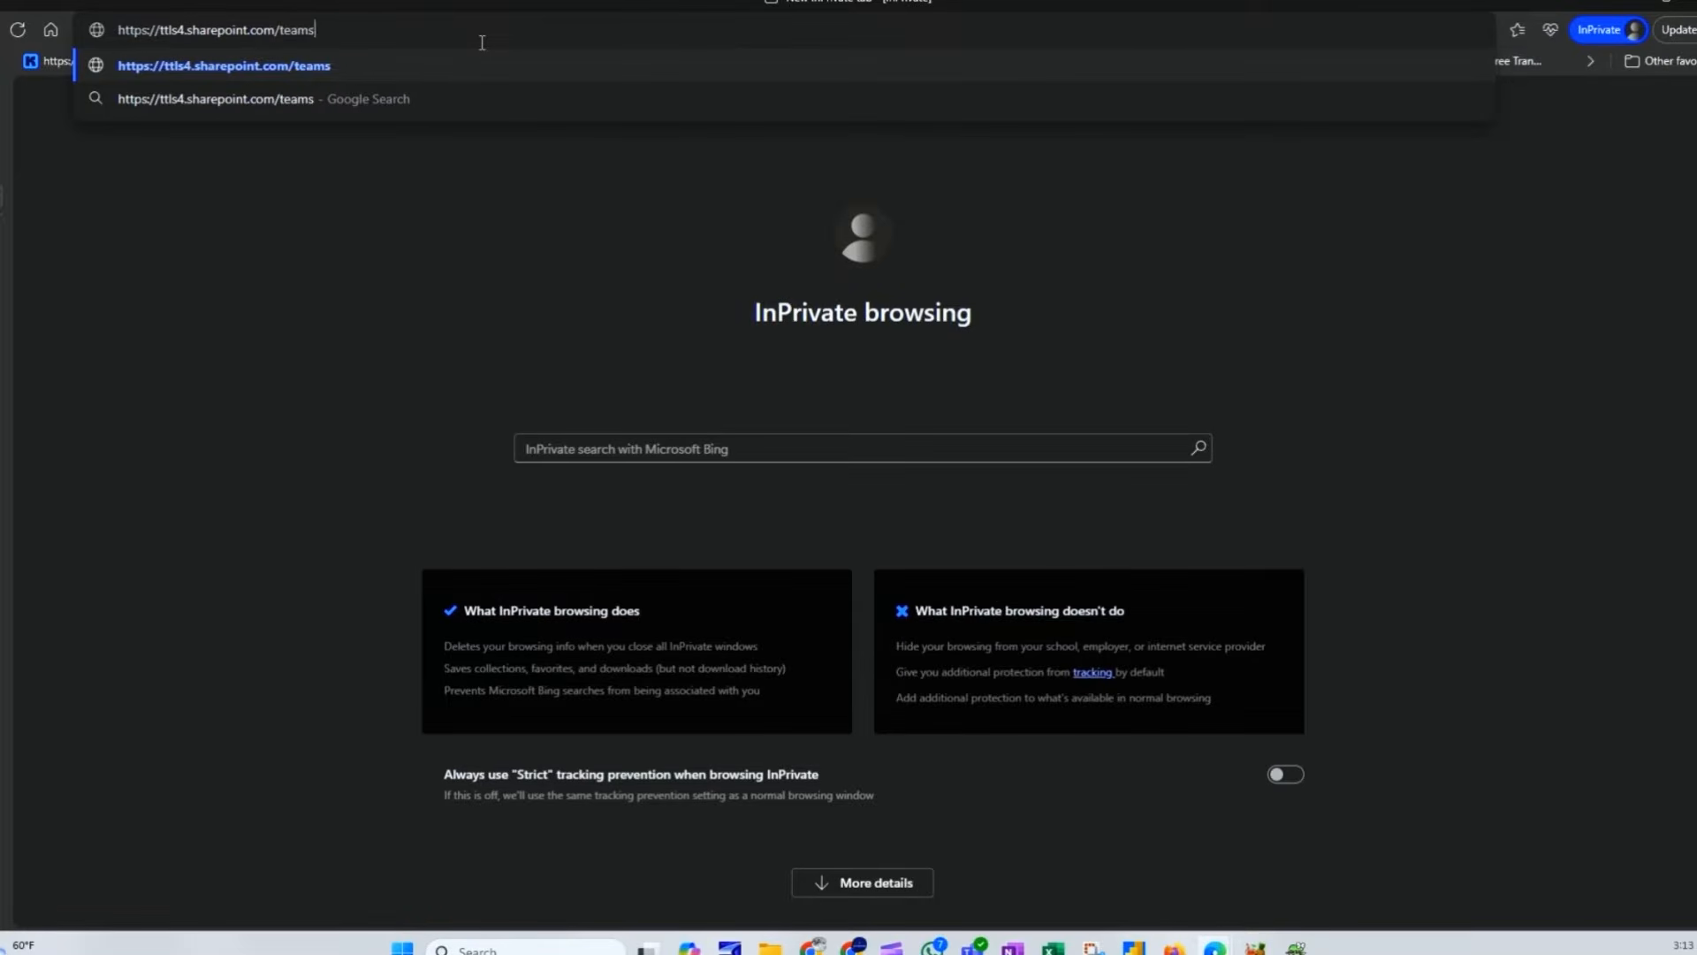
text(/)
text(HQBuil)
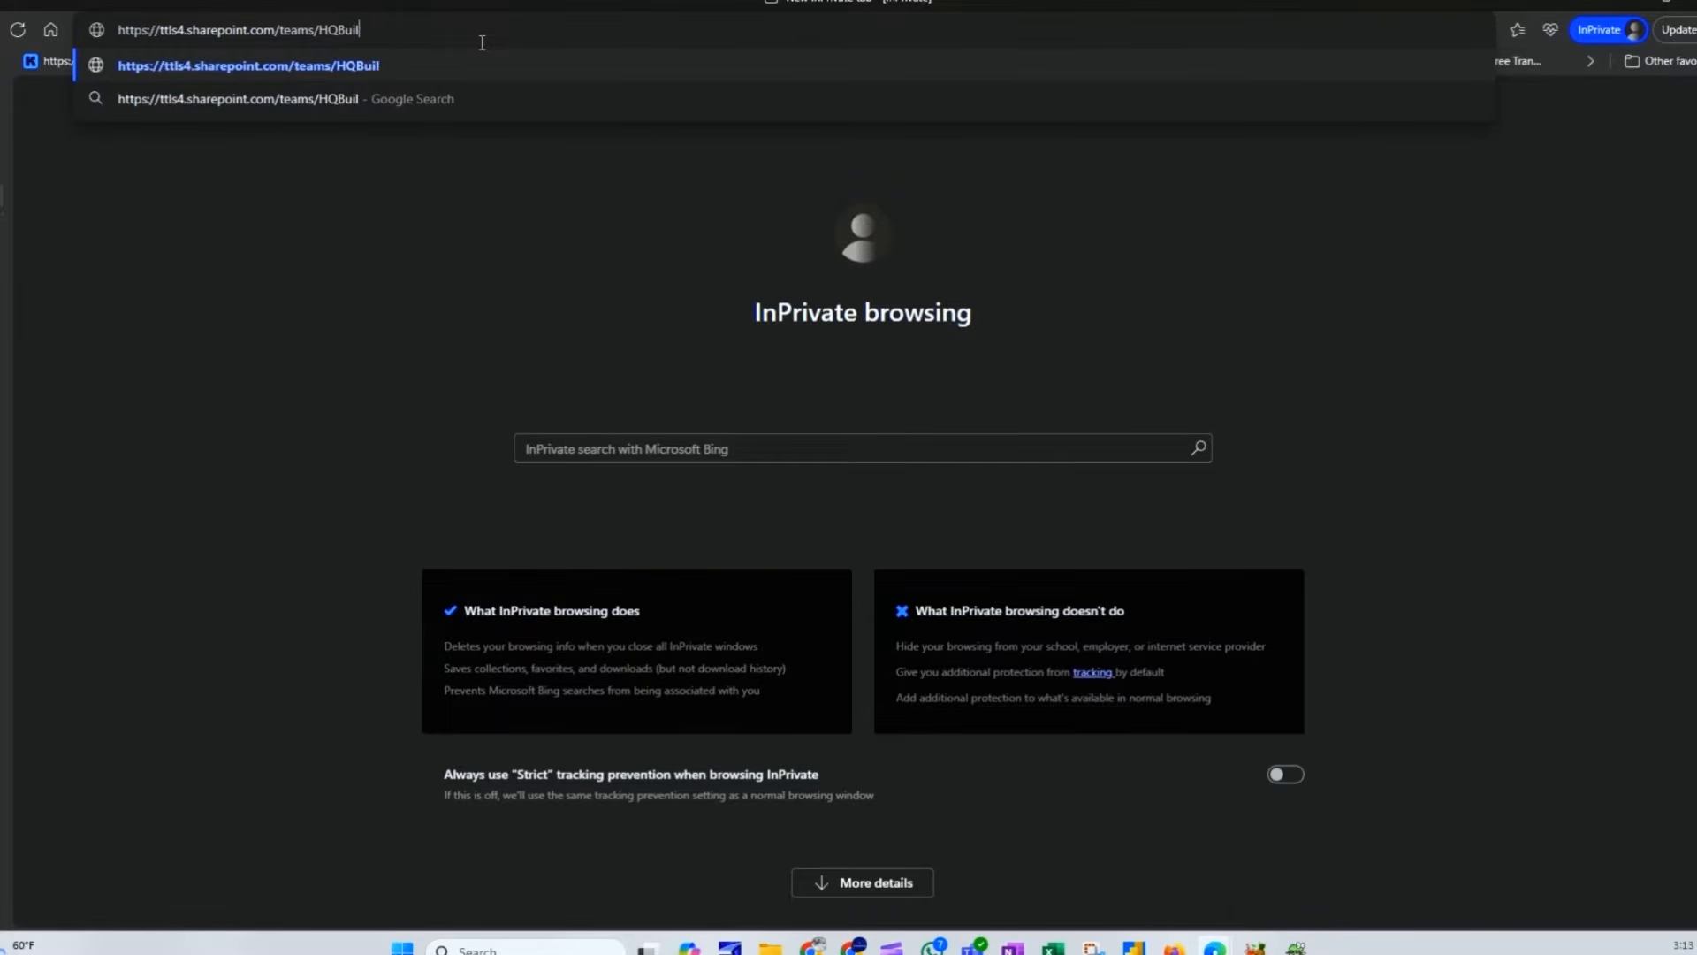
text(dingMove)
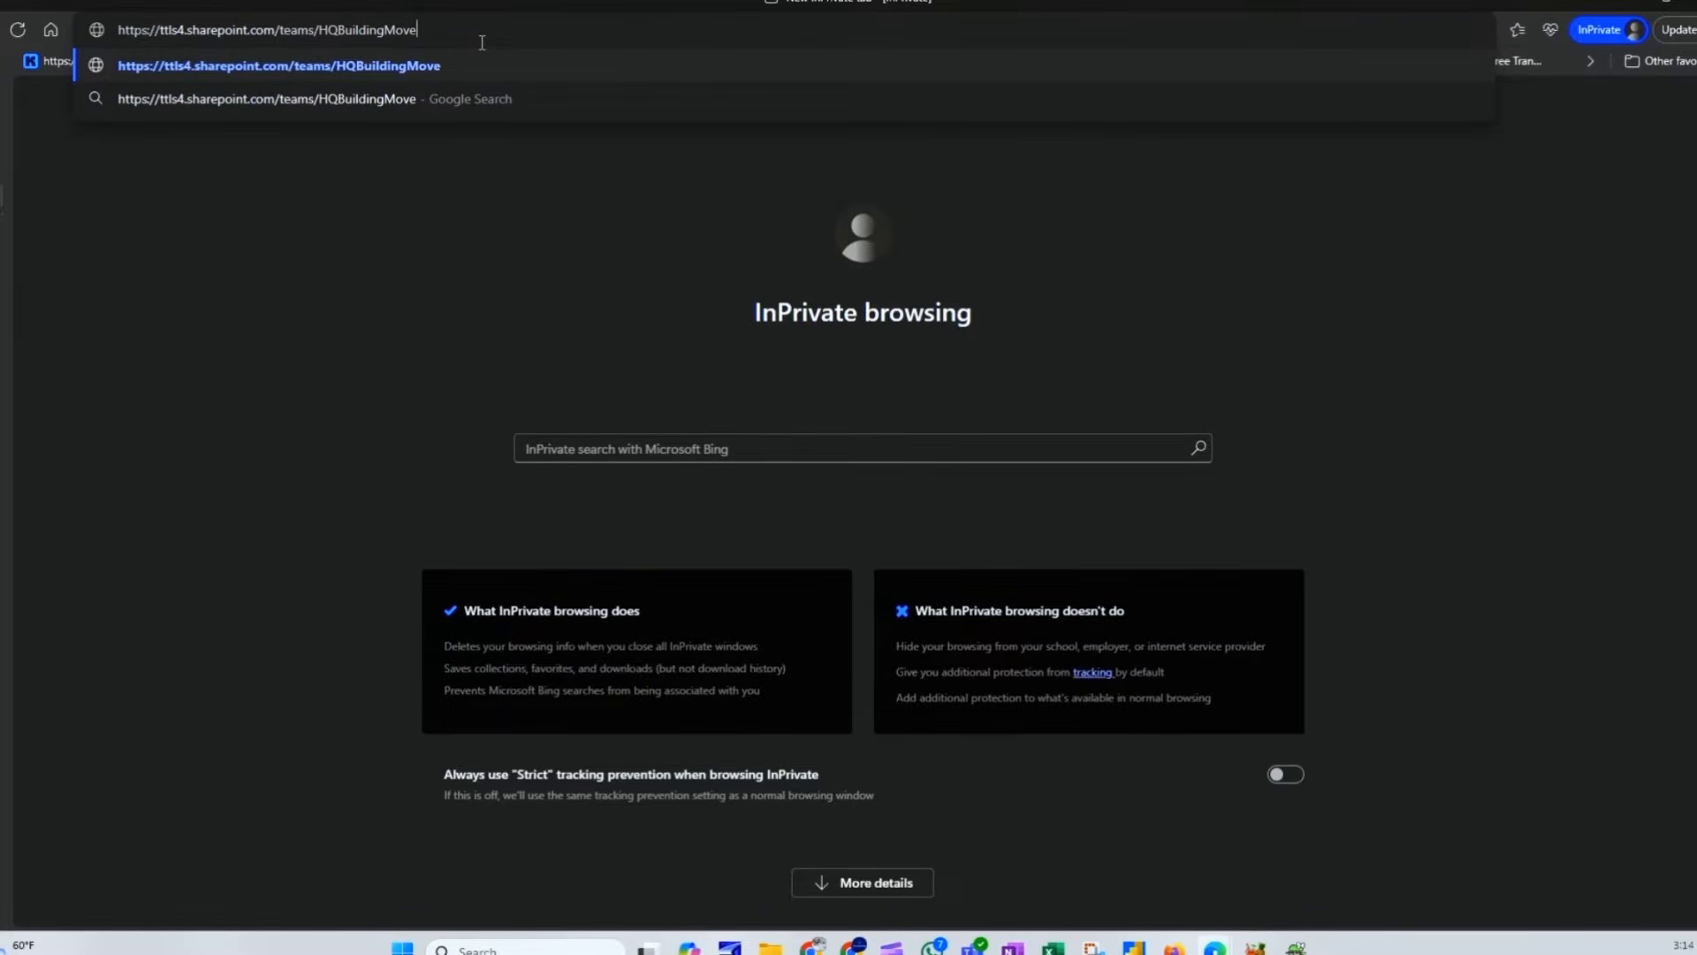
key(Return)
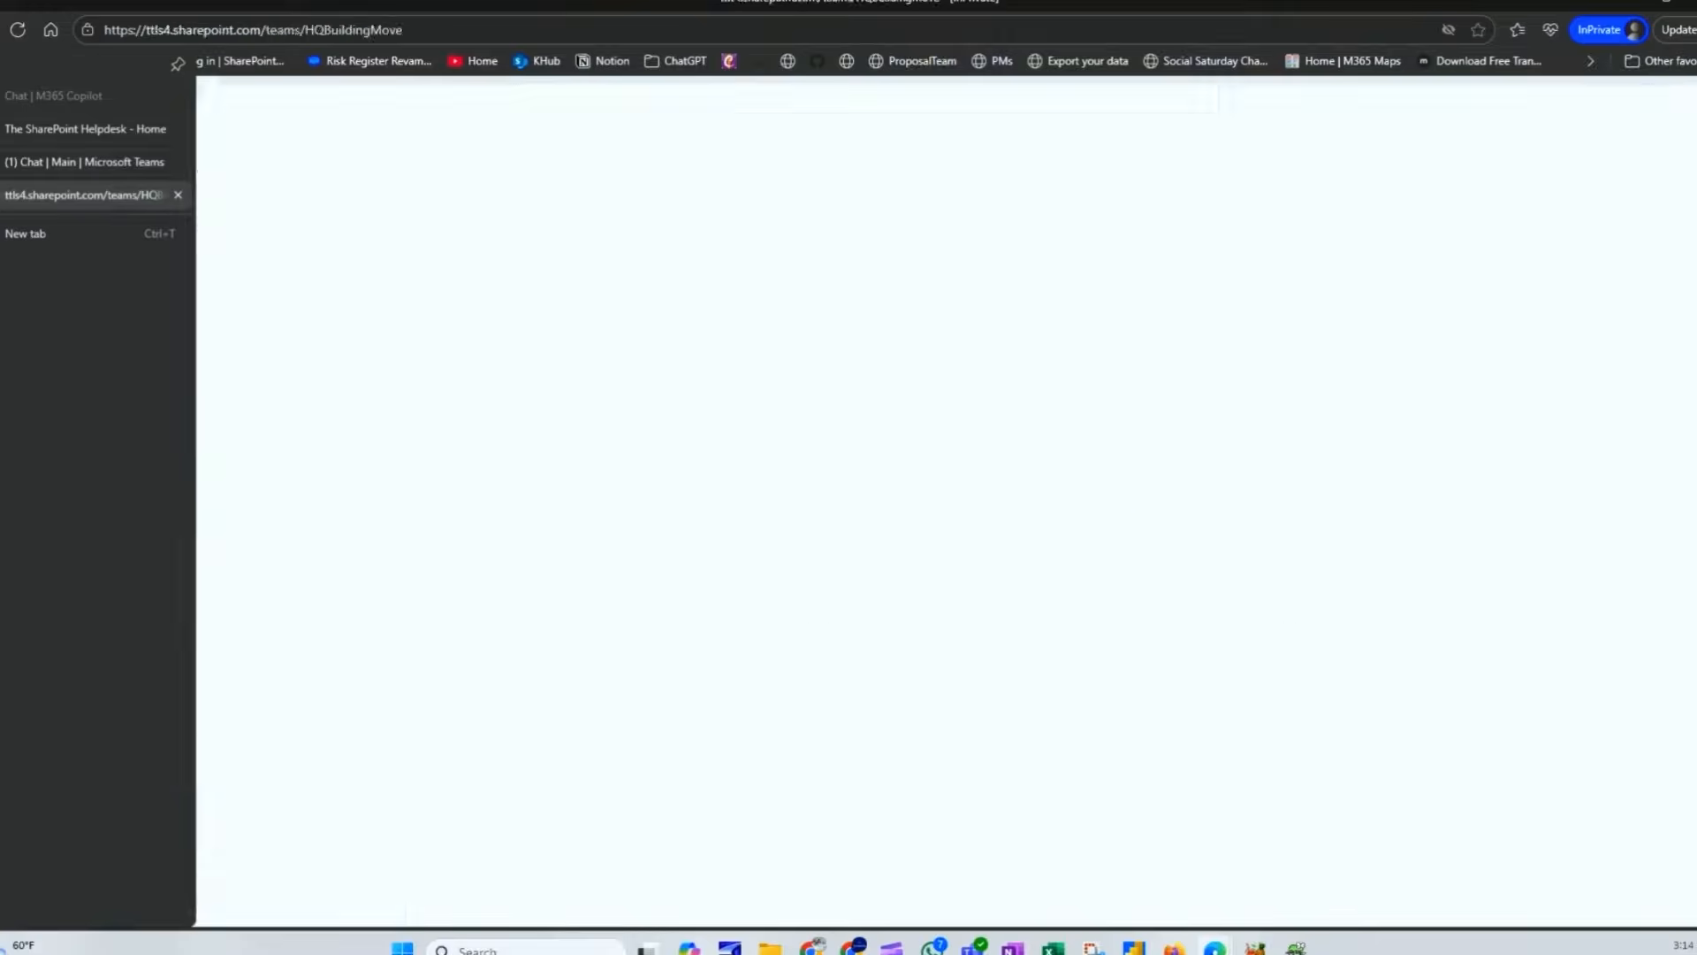
click(34, 98)
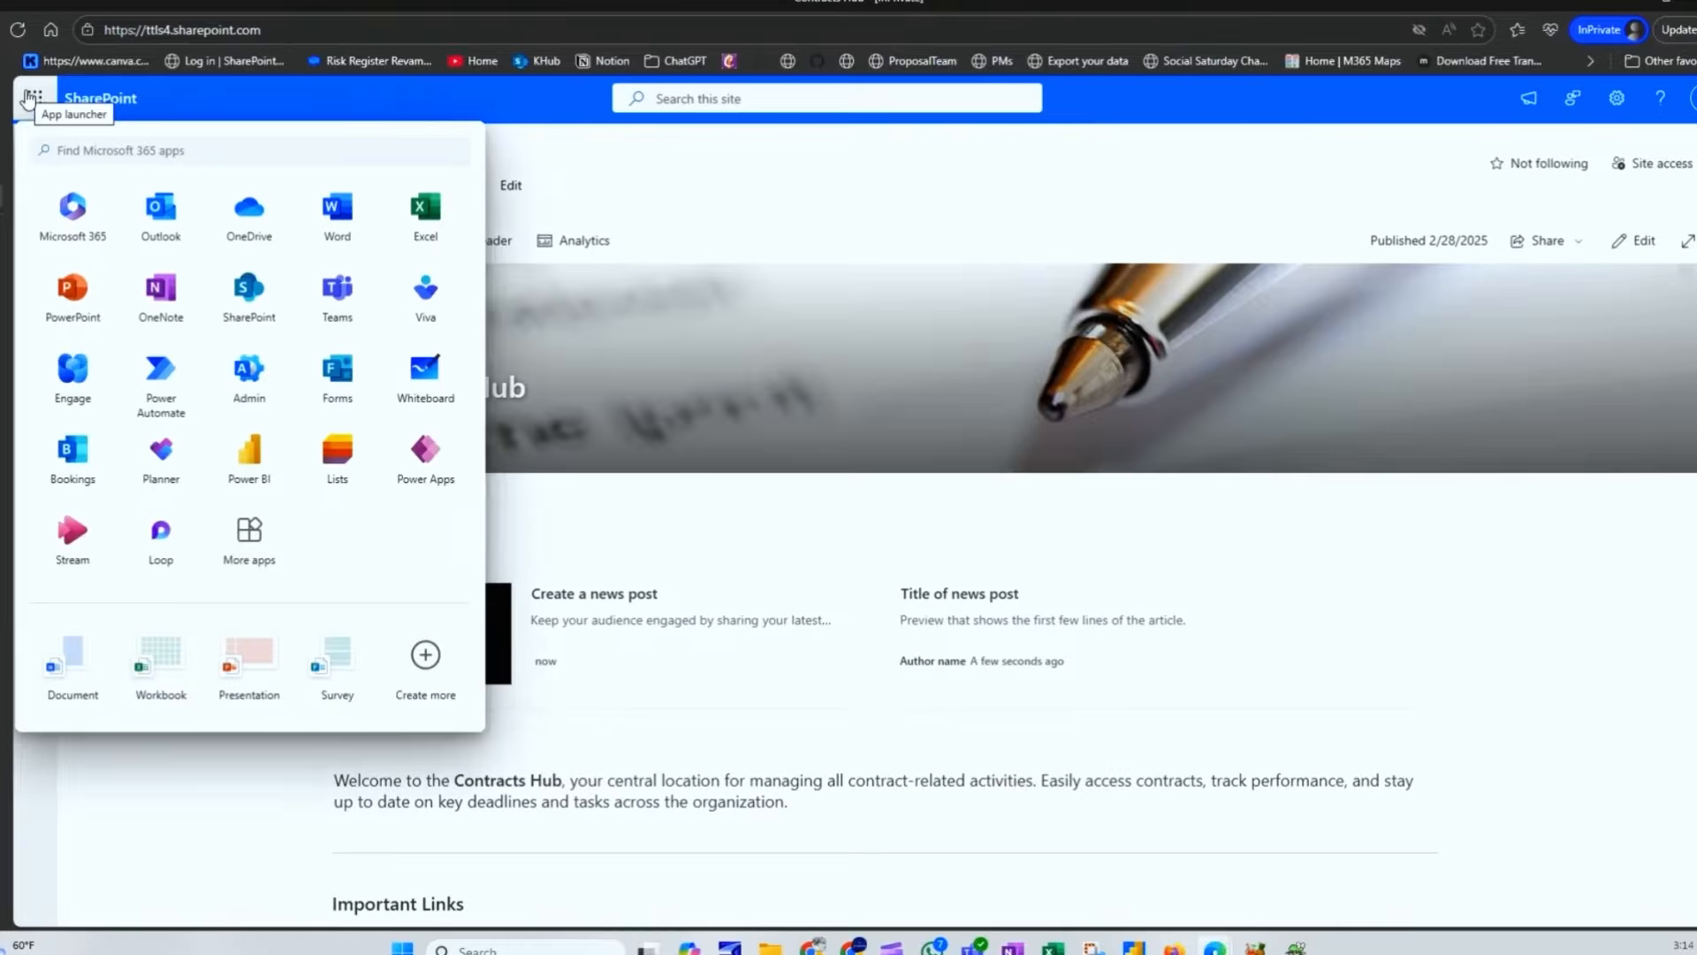
click(265, 314)
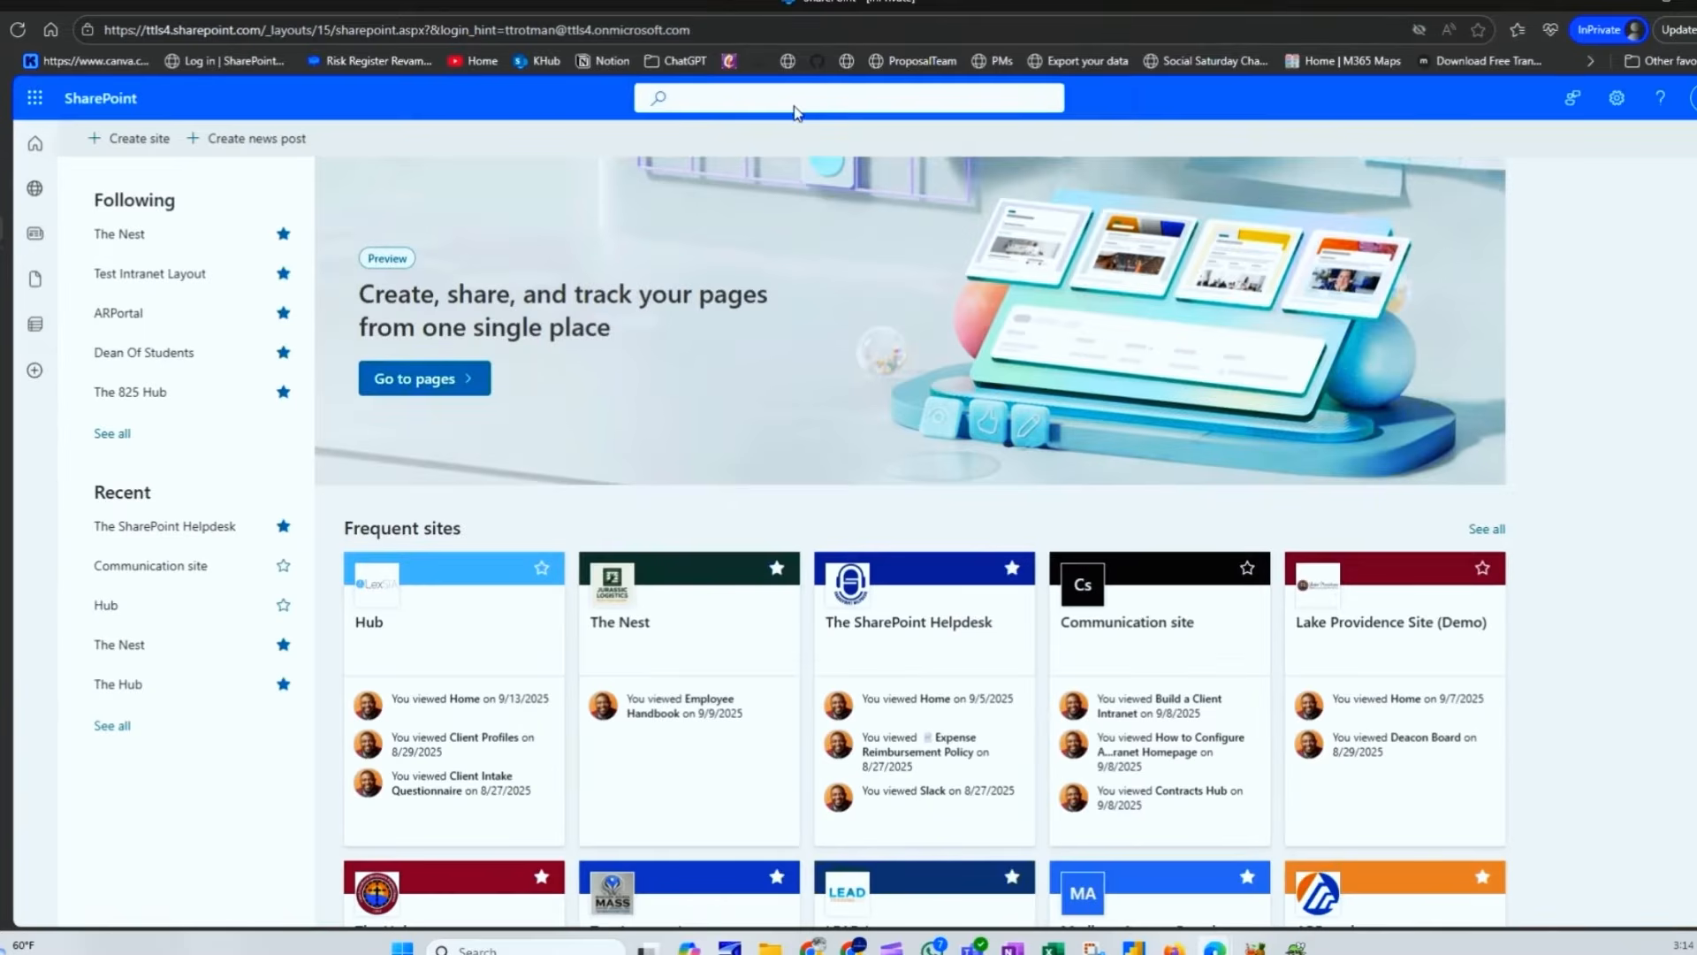
Step: Search SharePoint for 'HQ Building Move' and open the site from the results
click(795, 102)
text(HQ Building Move)
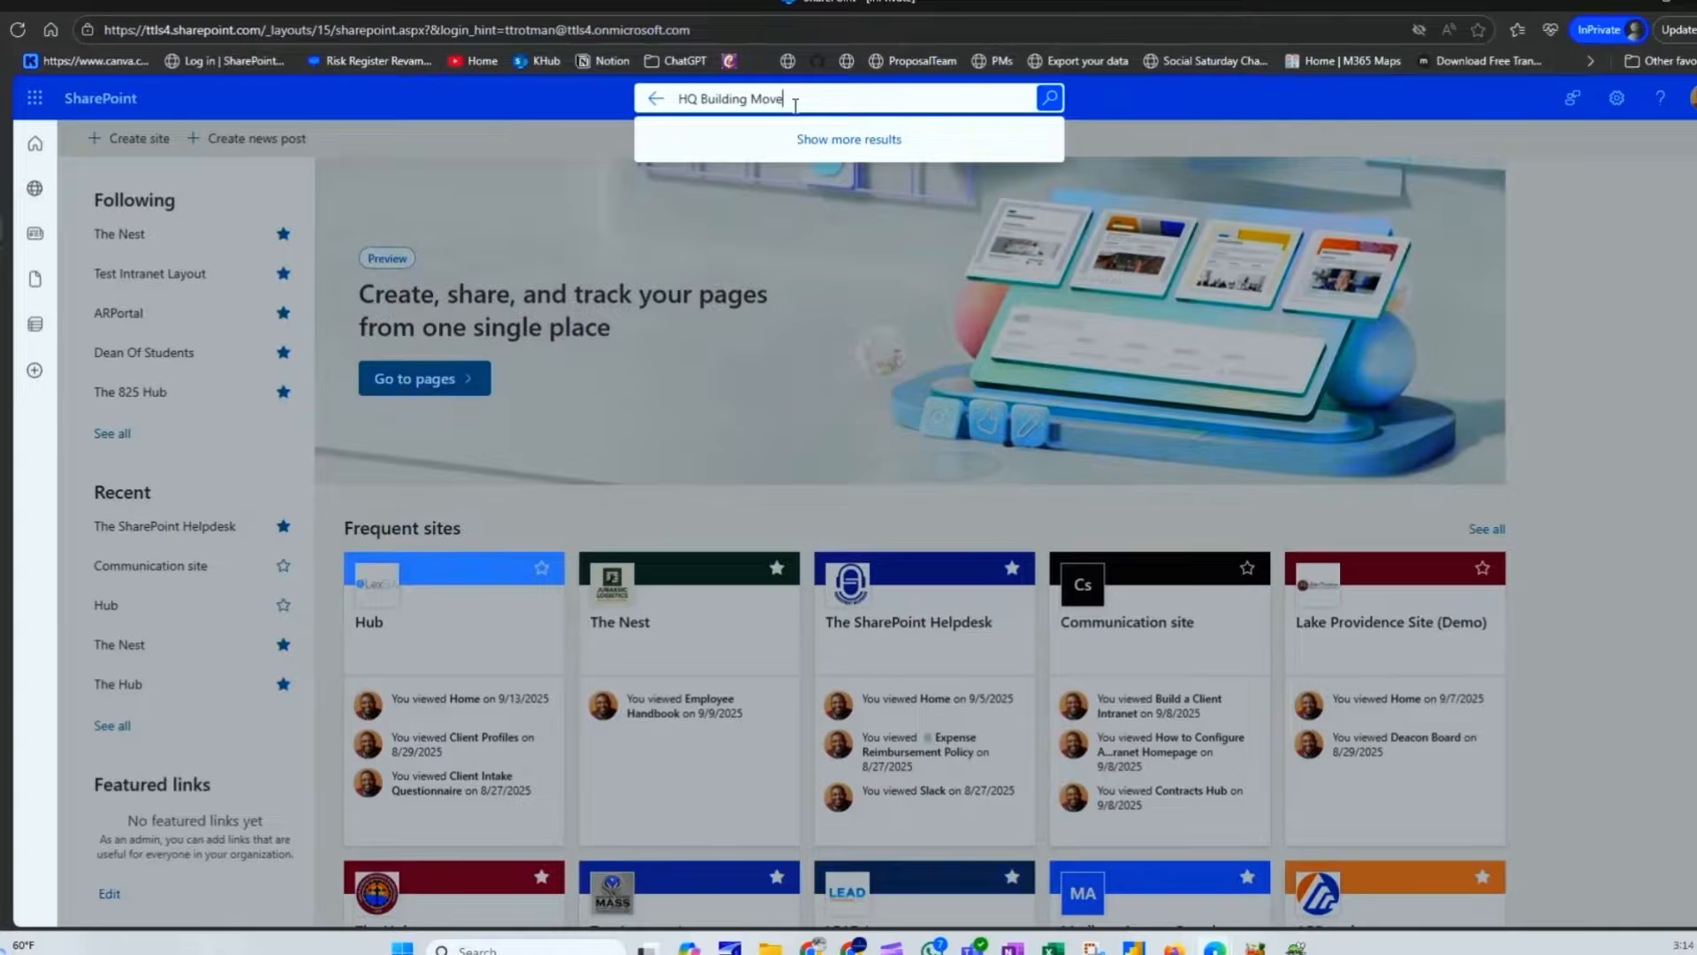
key(Return)
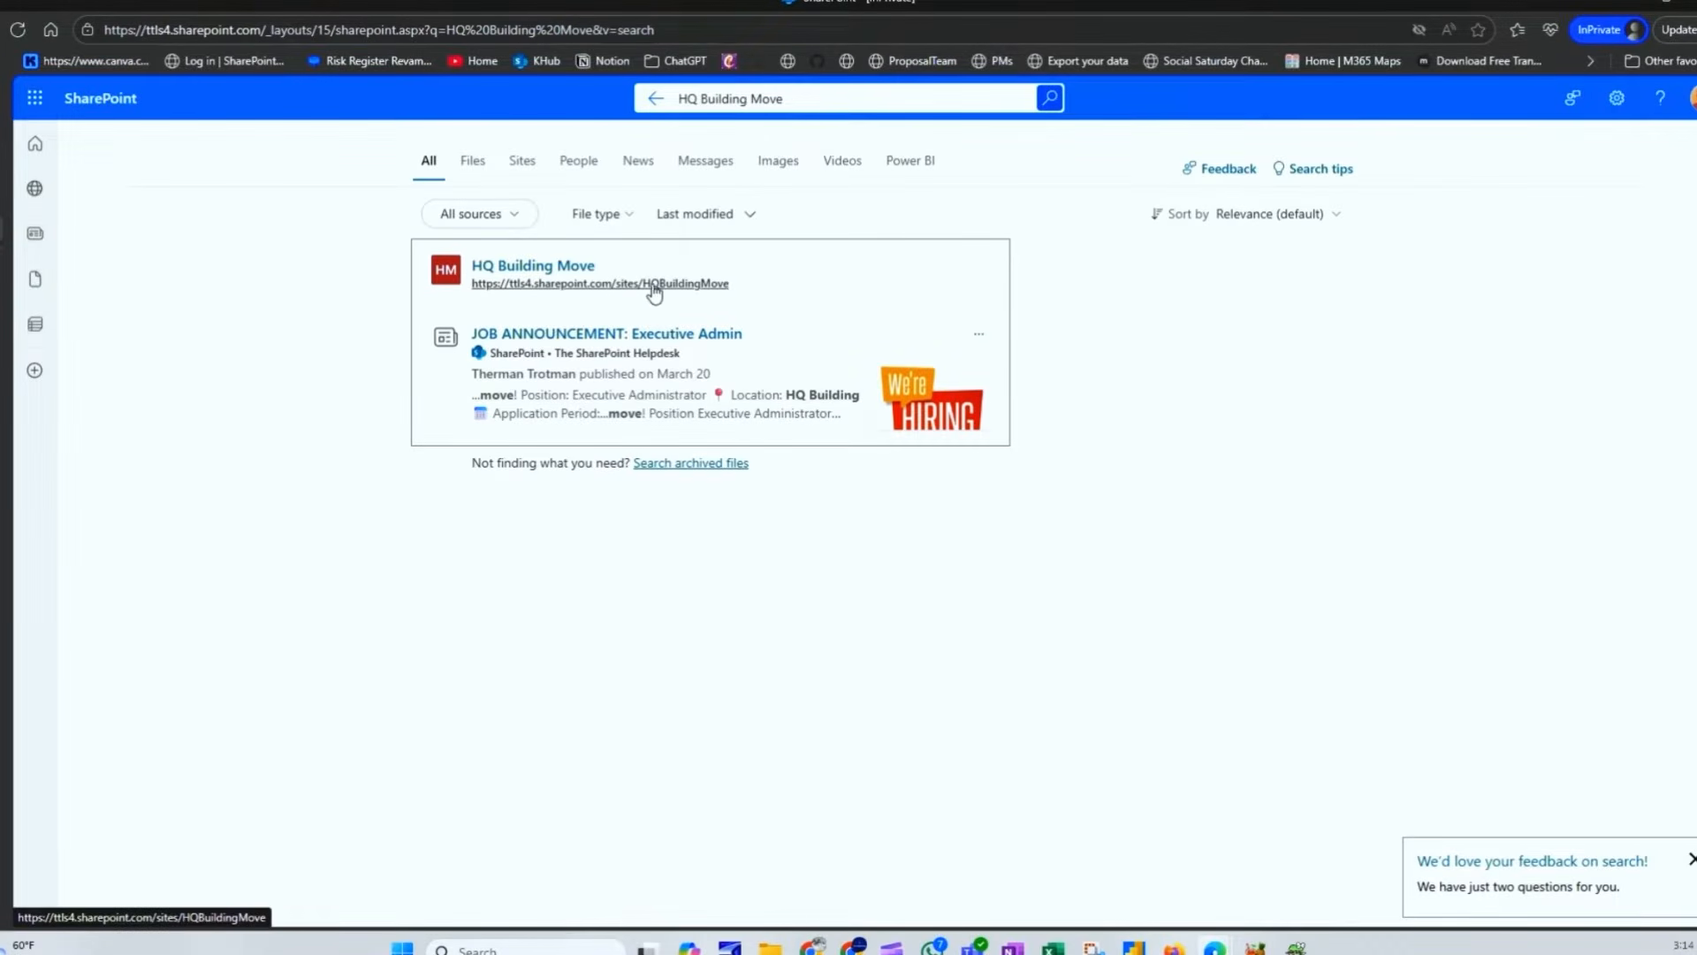
click(602, 286)
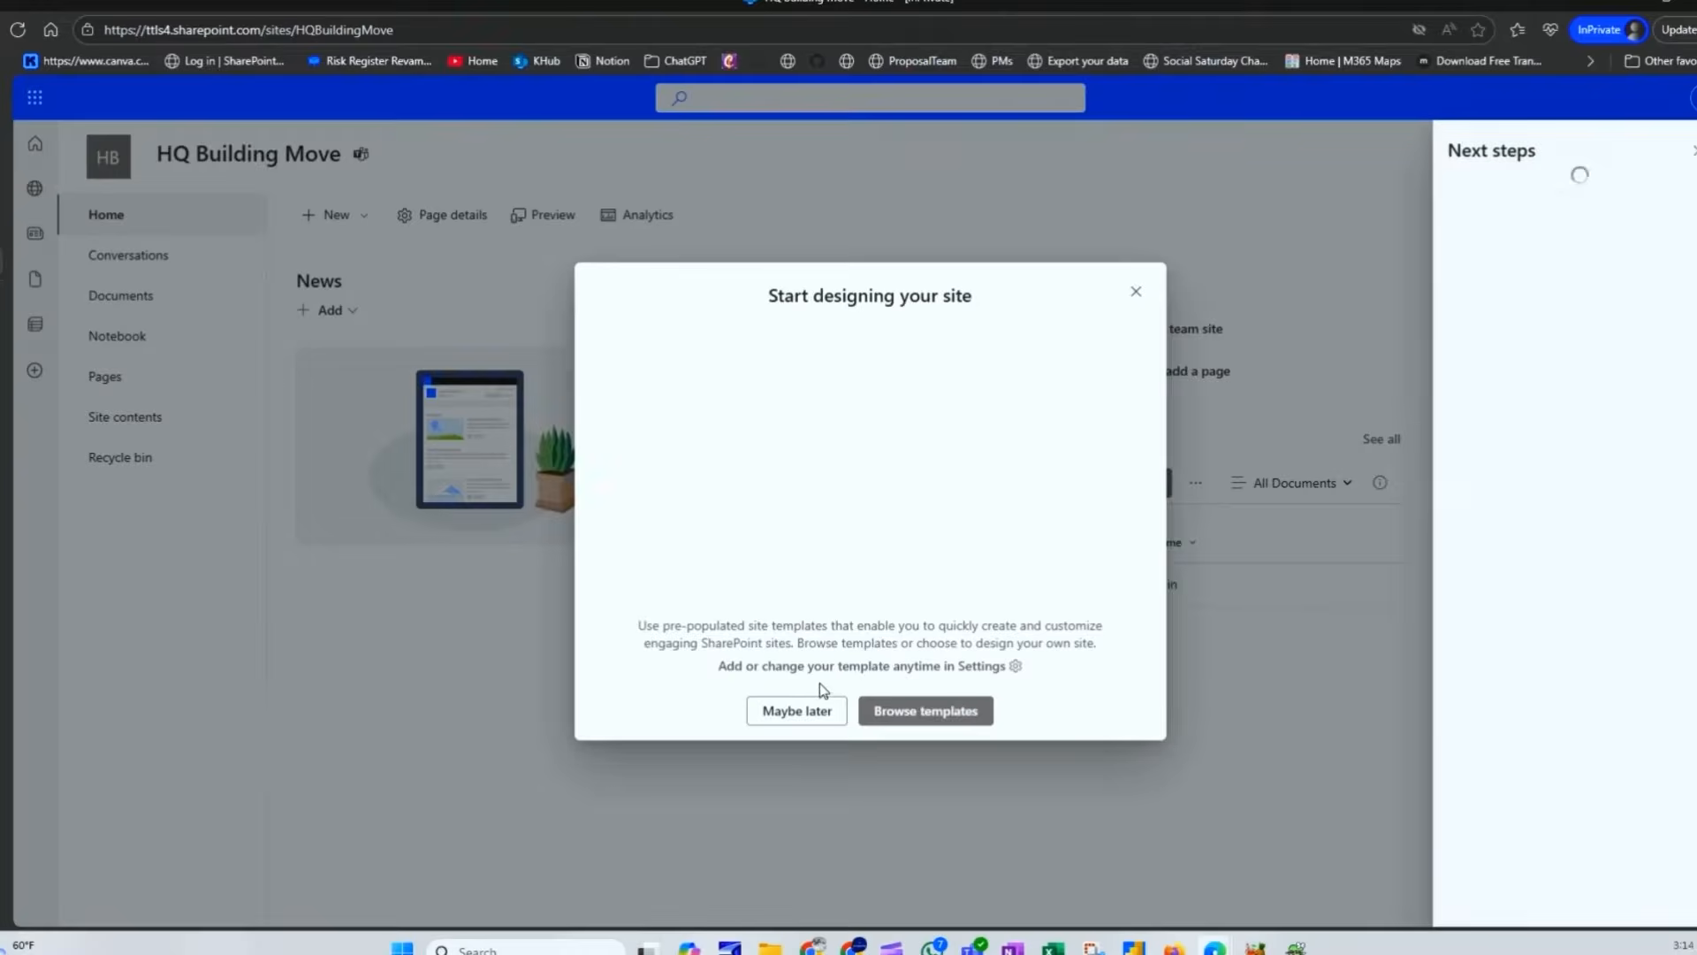
Step: Postpone the site template choice, close Next steps, and switch to the team's Teams channel
click(783, 718)
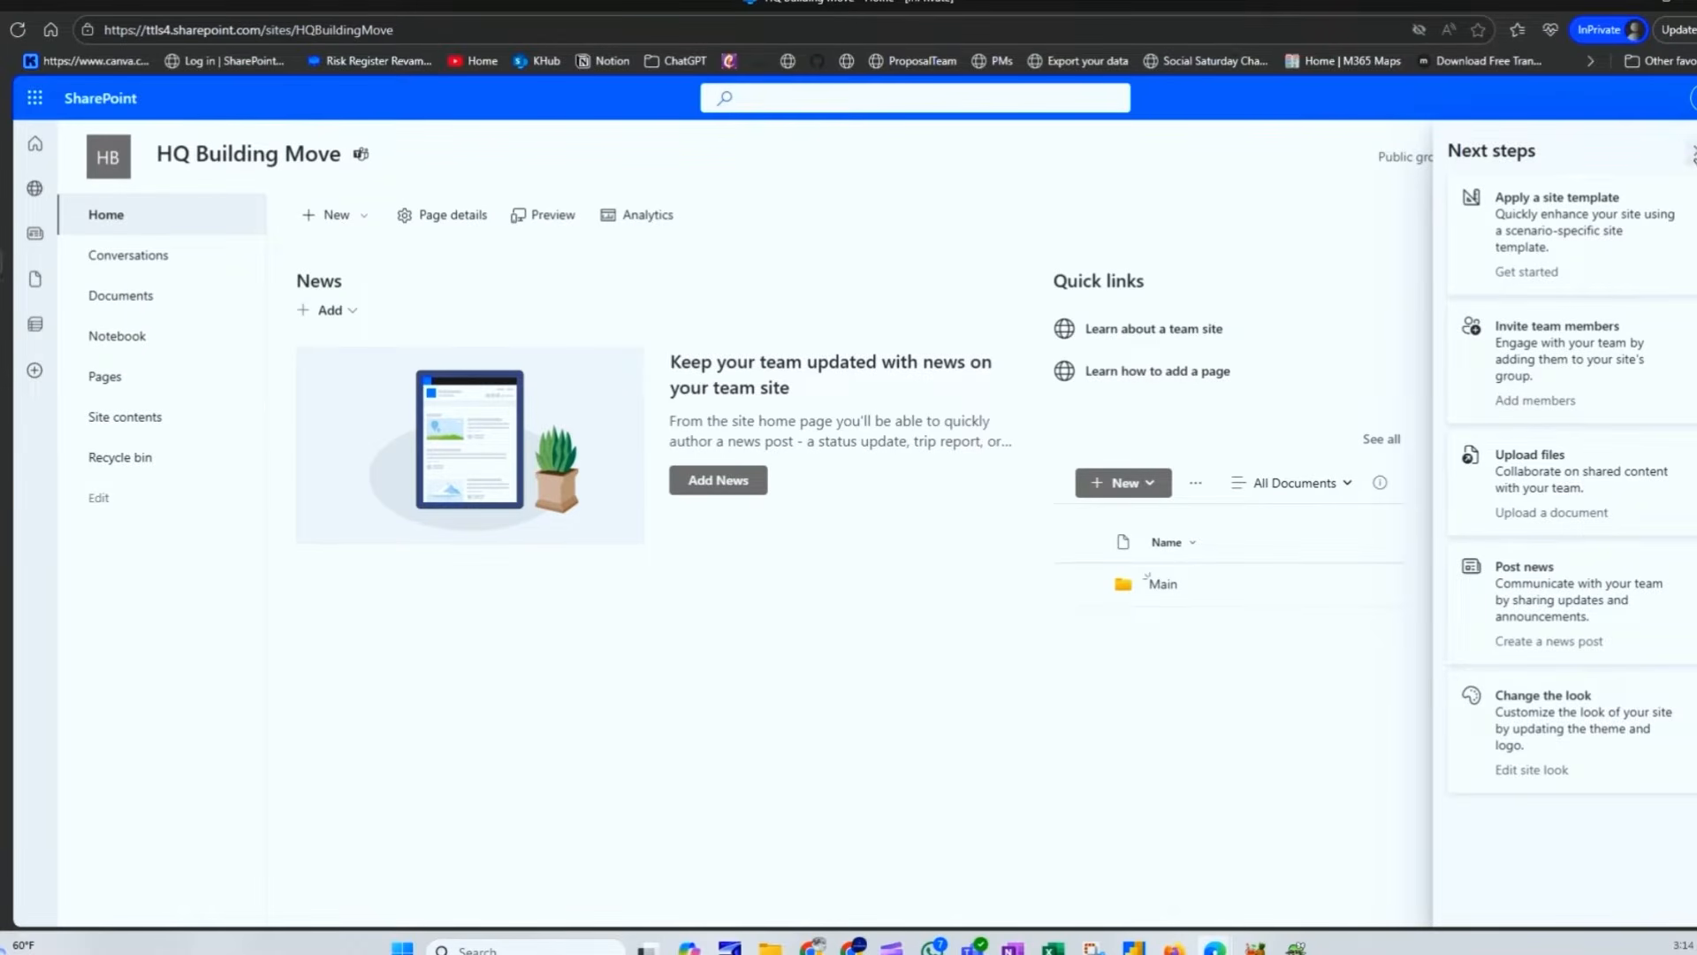
click(1691, 151)
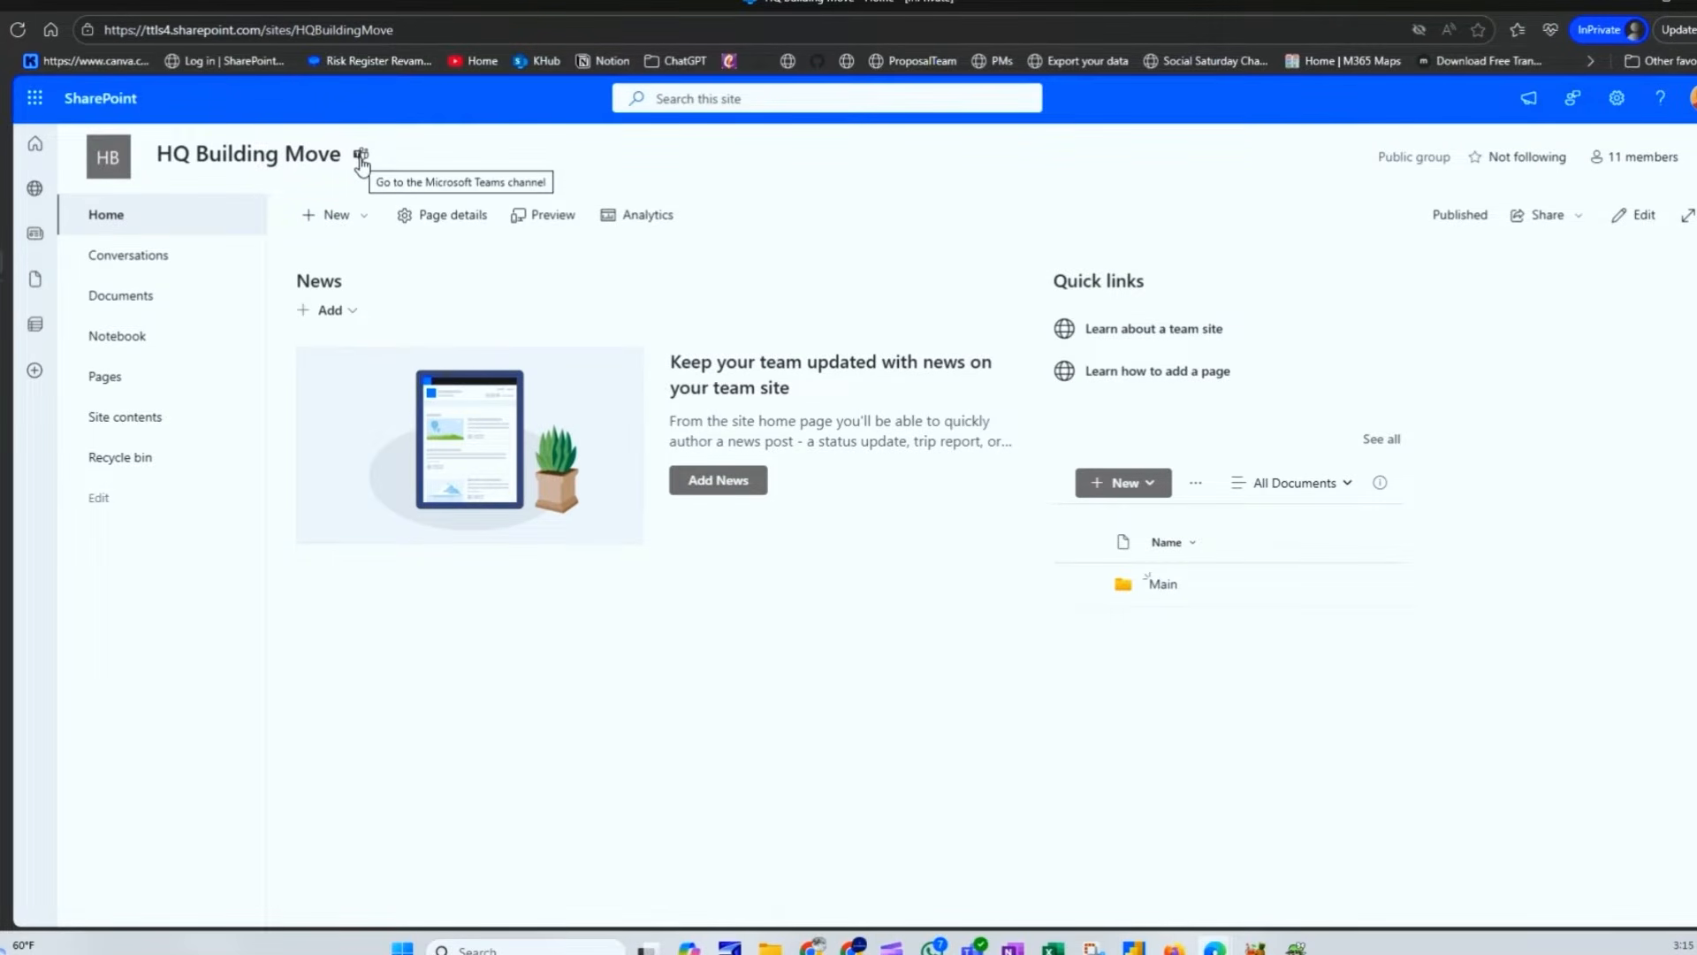
click(3, 162)
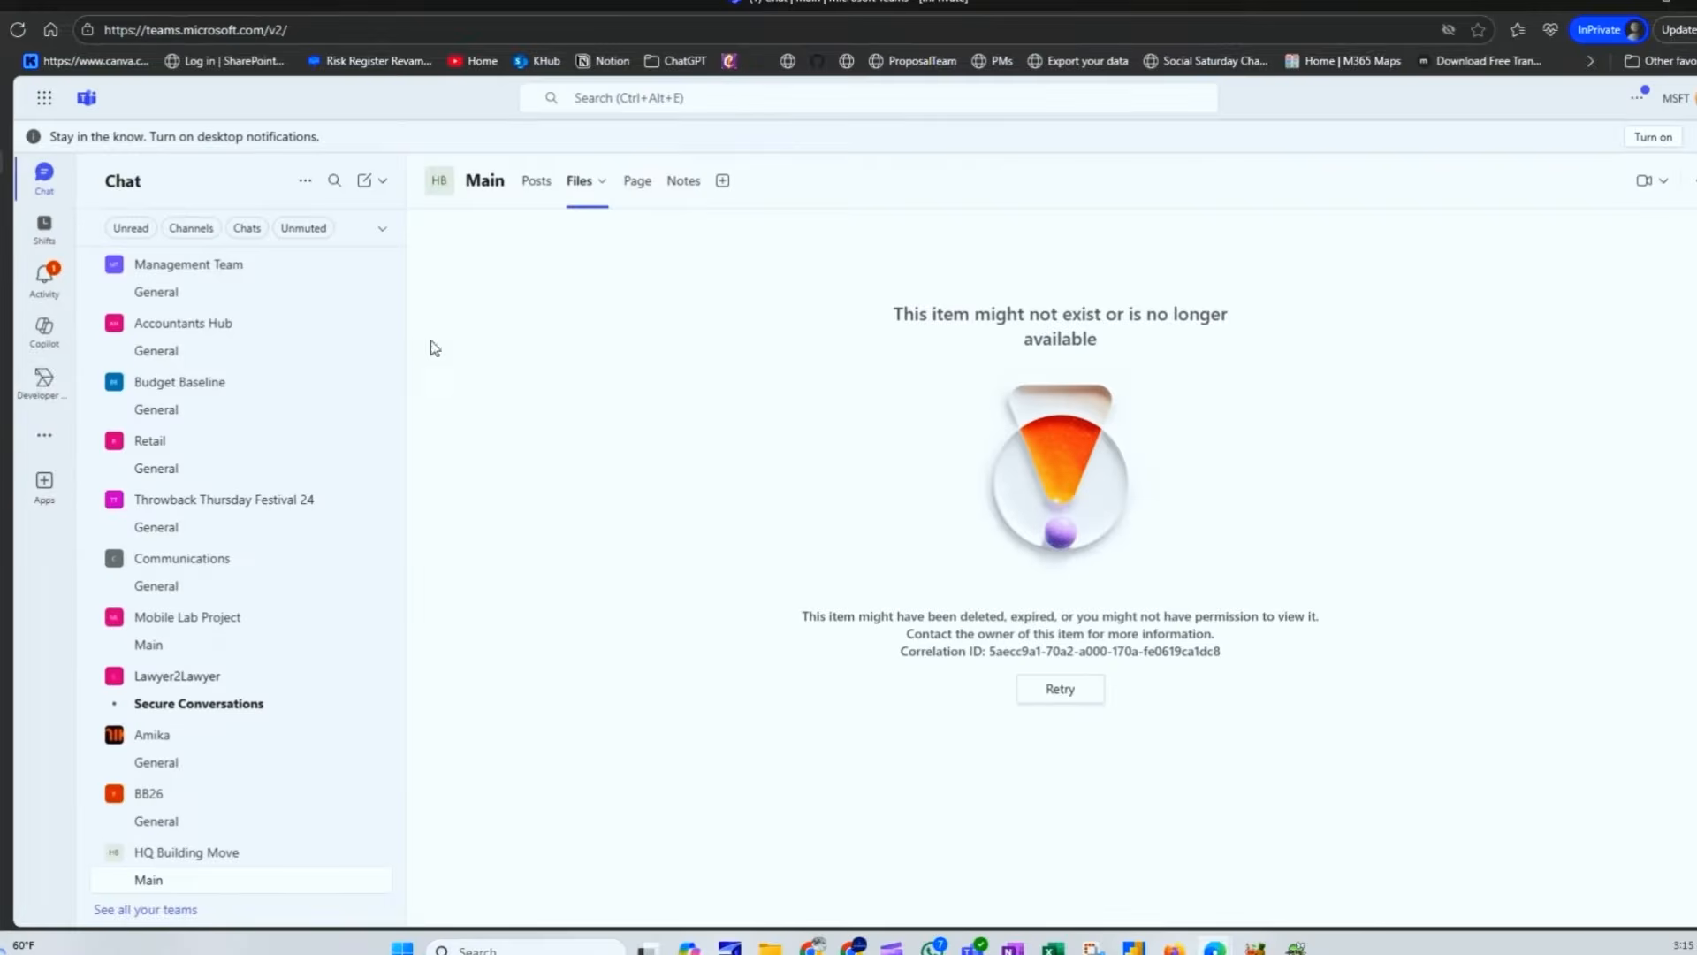
Step: Check the site's document library, then go back to the Main channel's Files in Teams
click(27, 197)
click(134, 308)
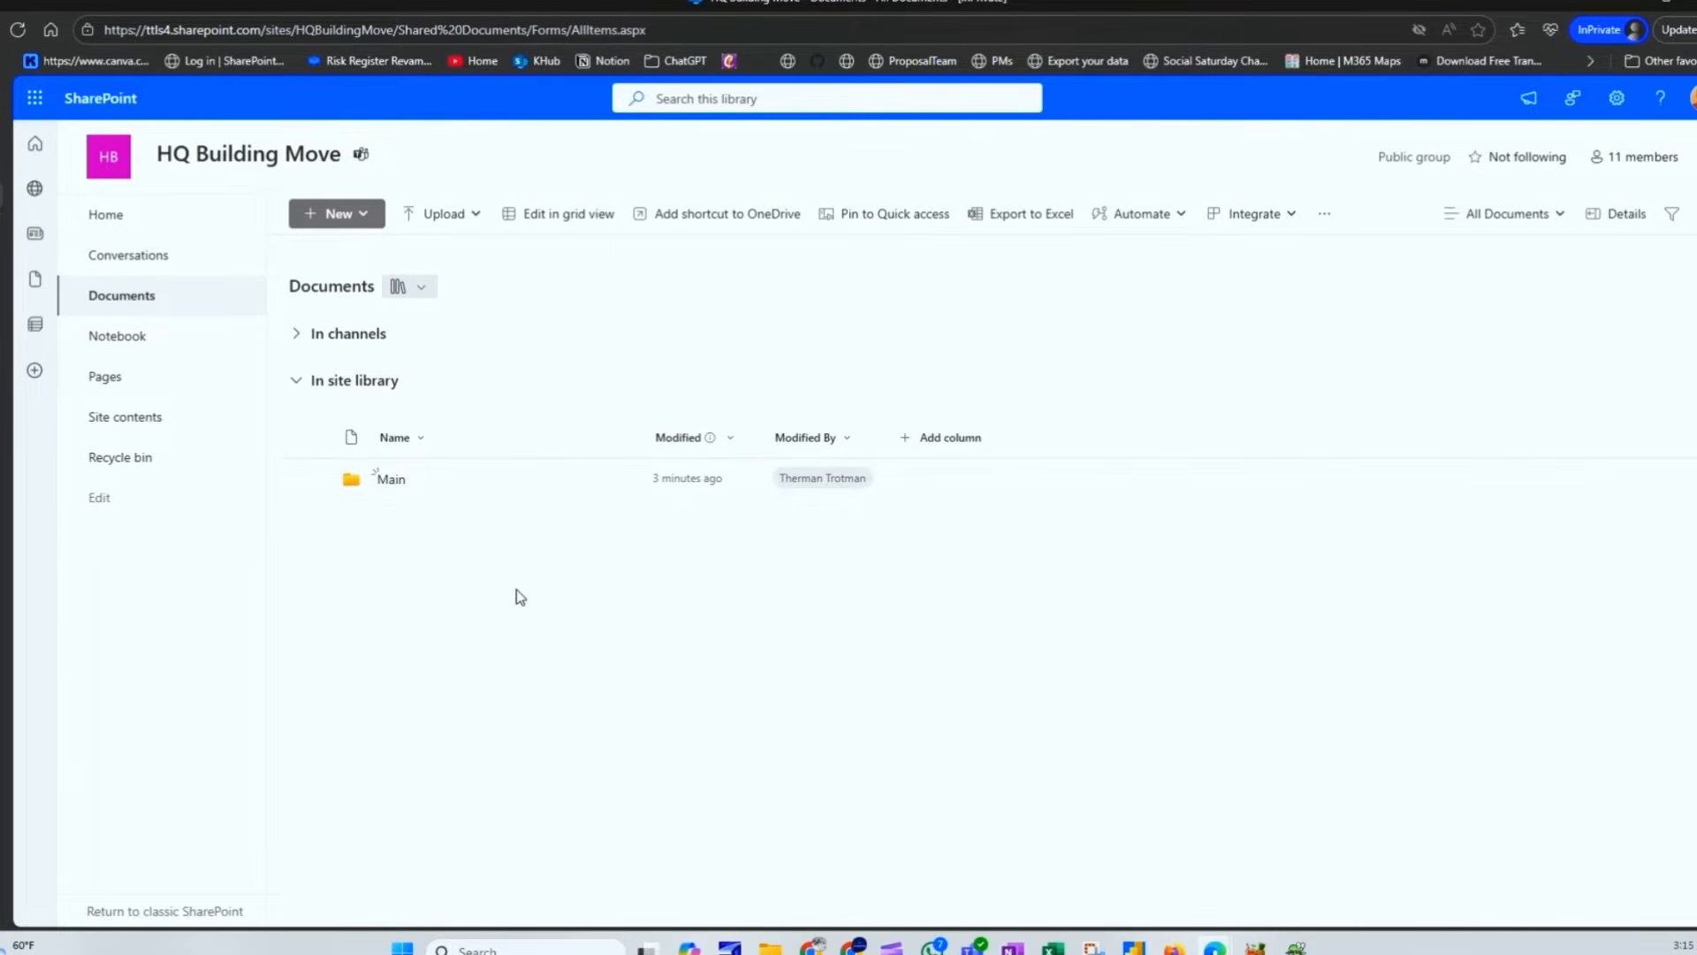
click(60, 265)
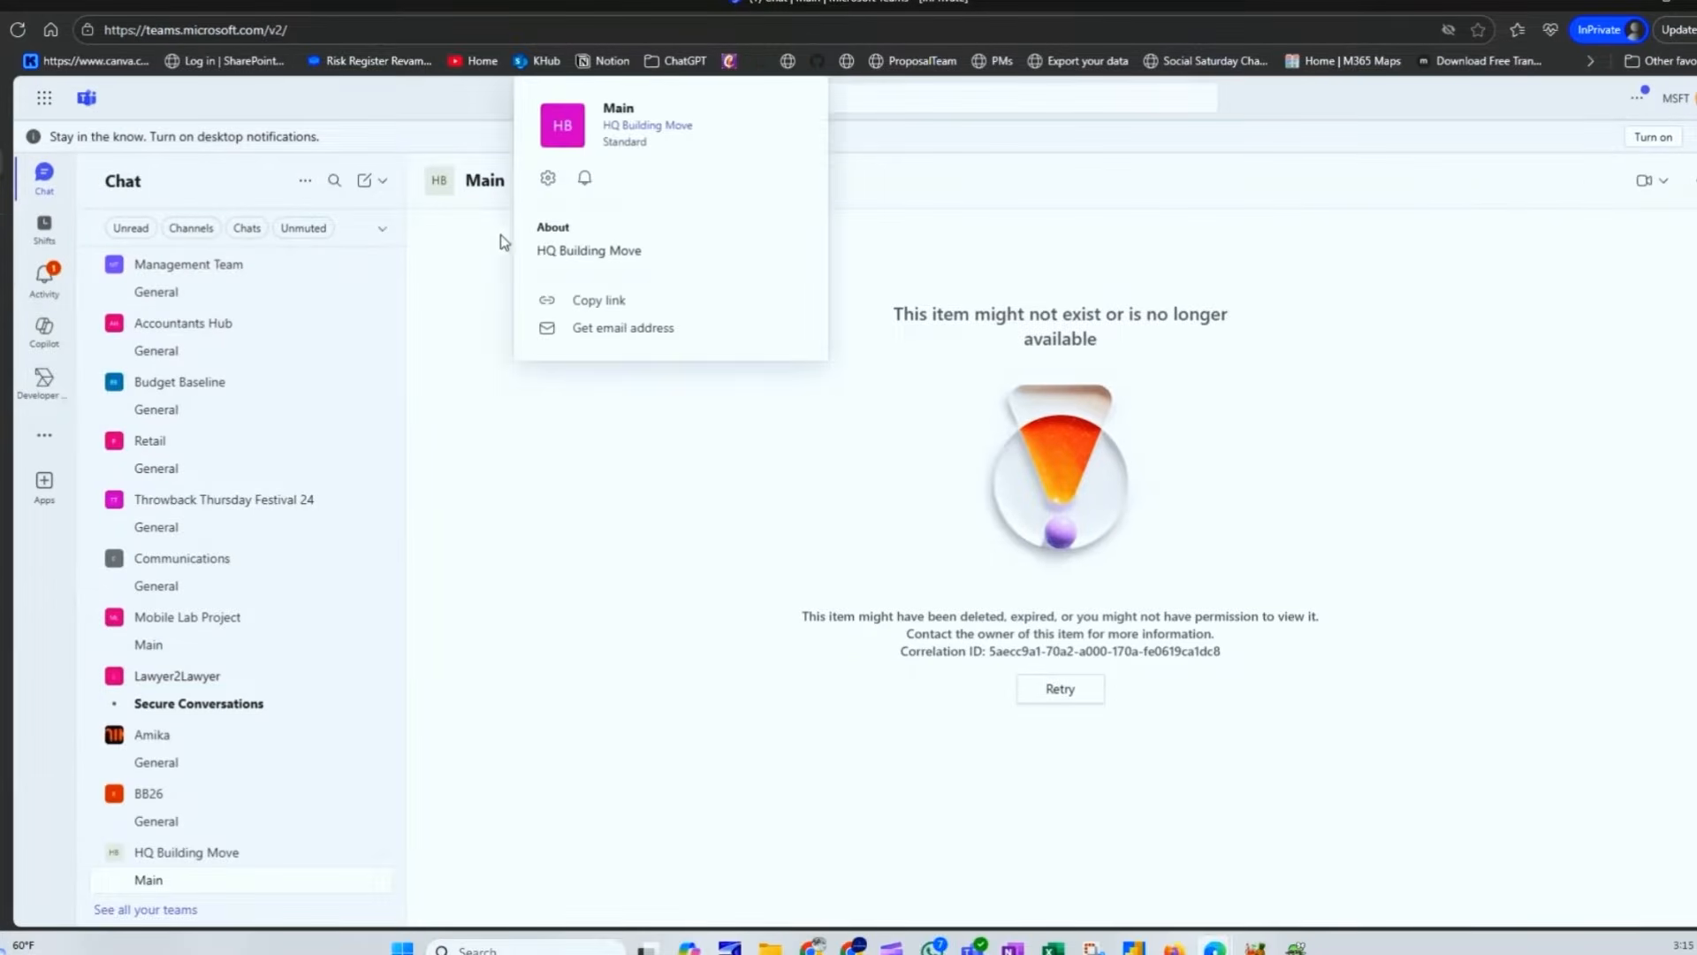
click(533, 188)
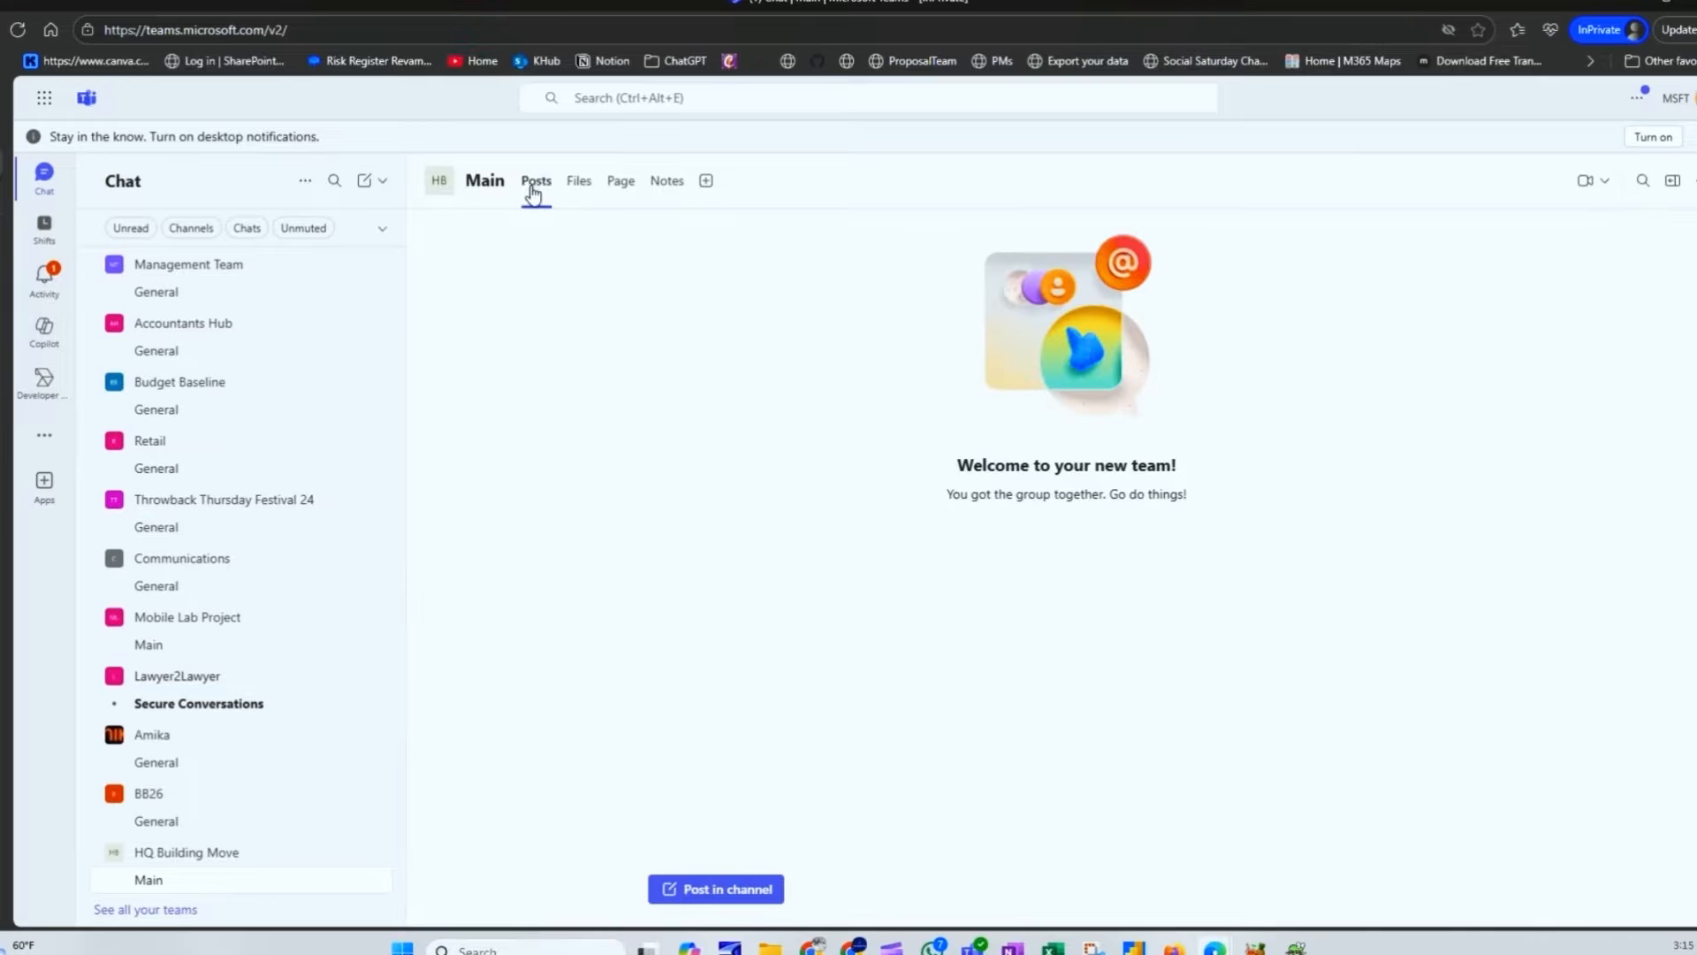
click(588, 188)
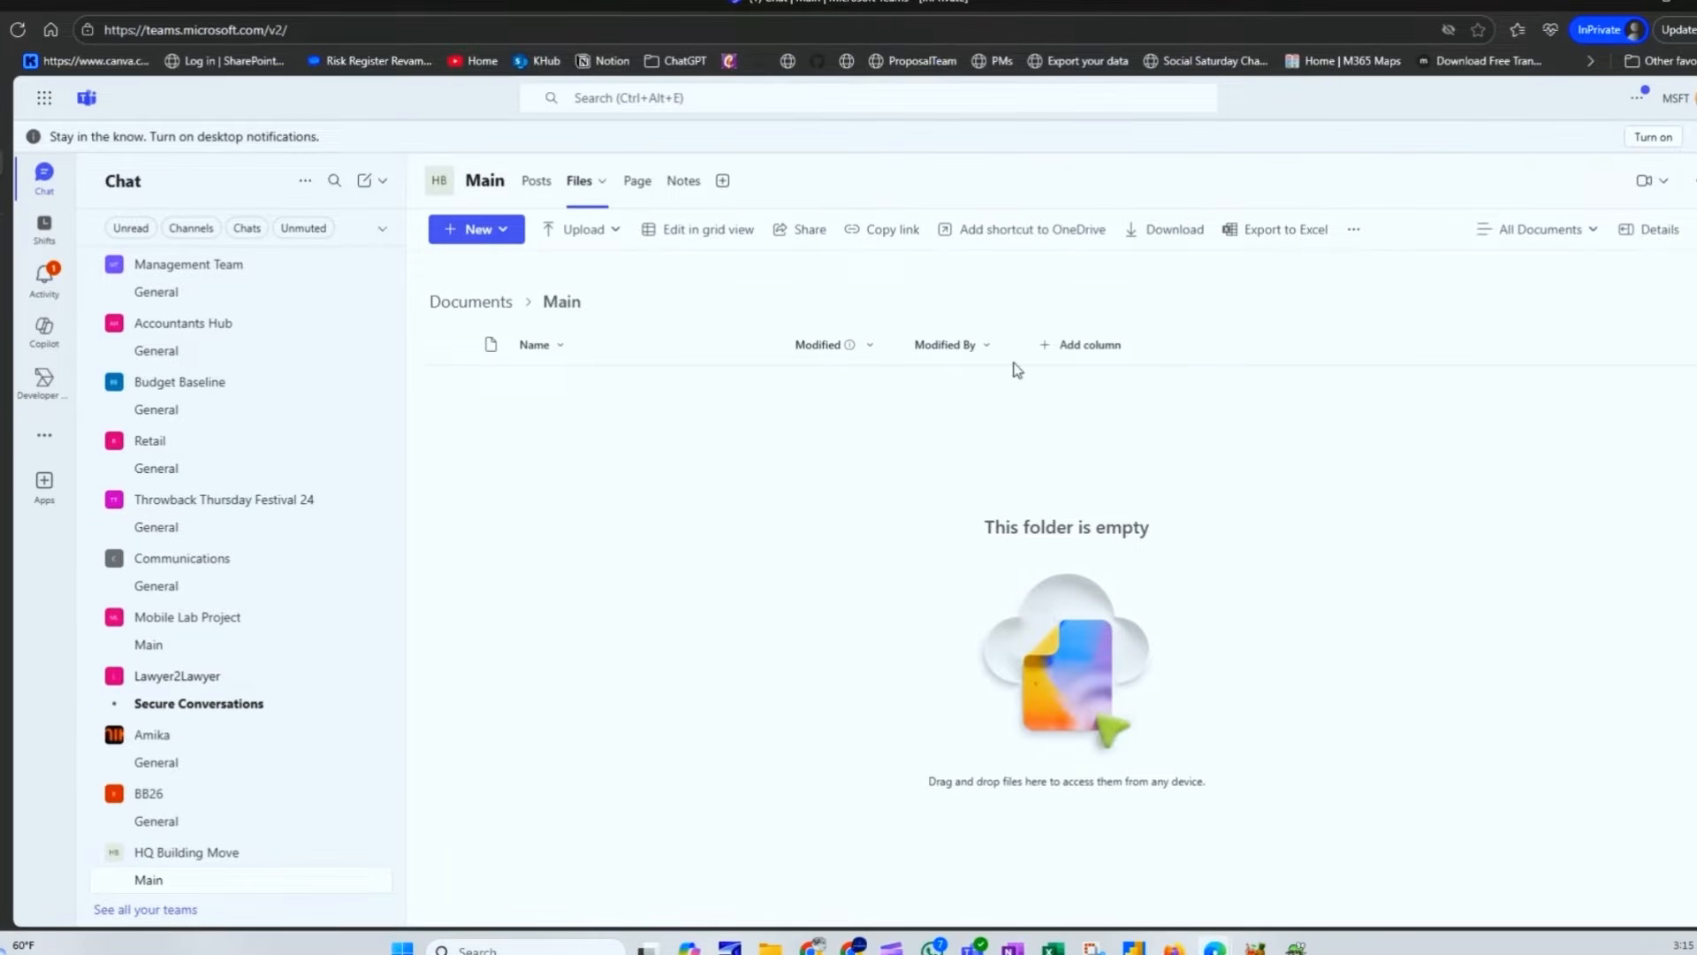
Step: Upload Office_Relocation_Project_Tasks__CSV-ready_.csv to Main and confirm it in the Main folder
click(583, 229)
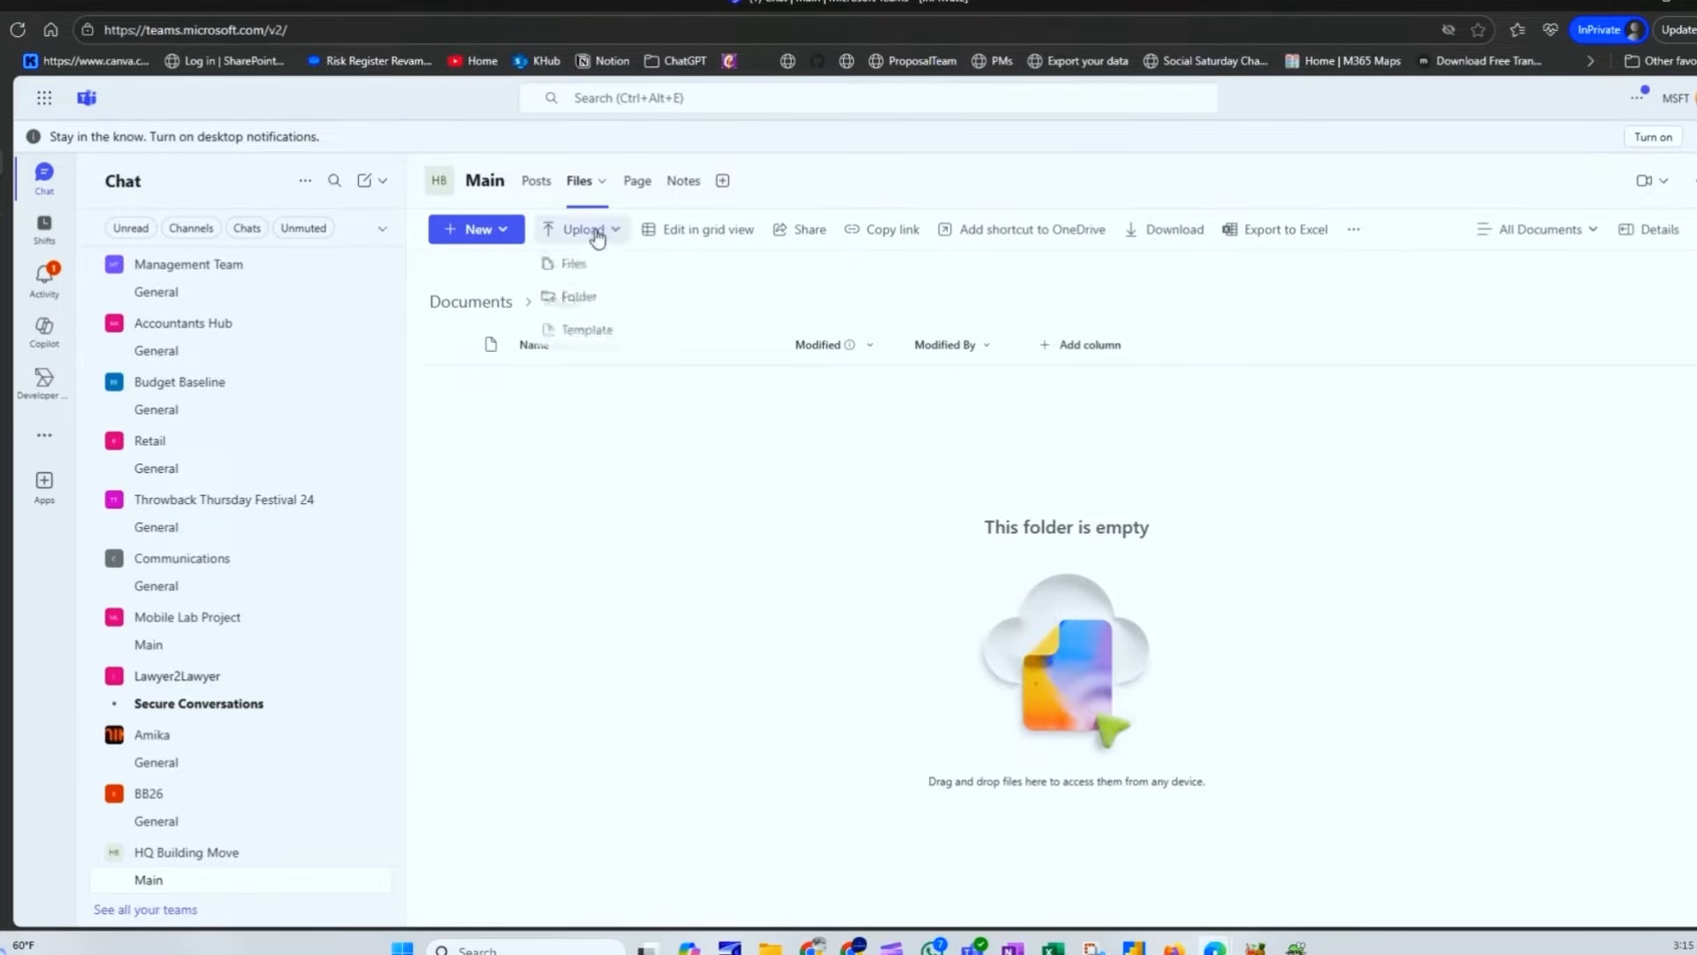
click(583, 265)
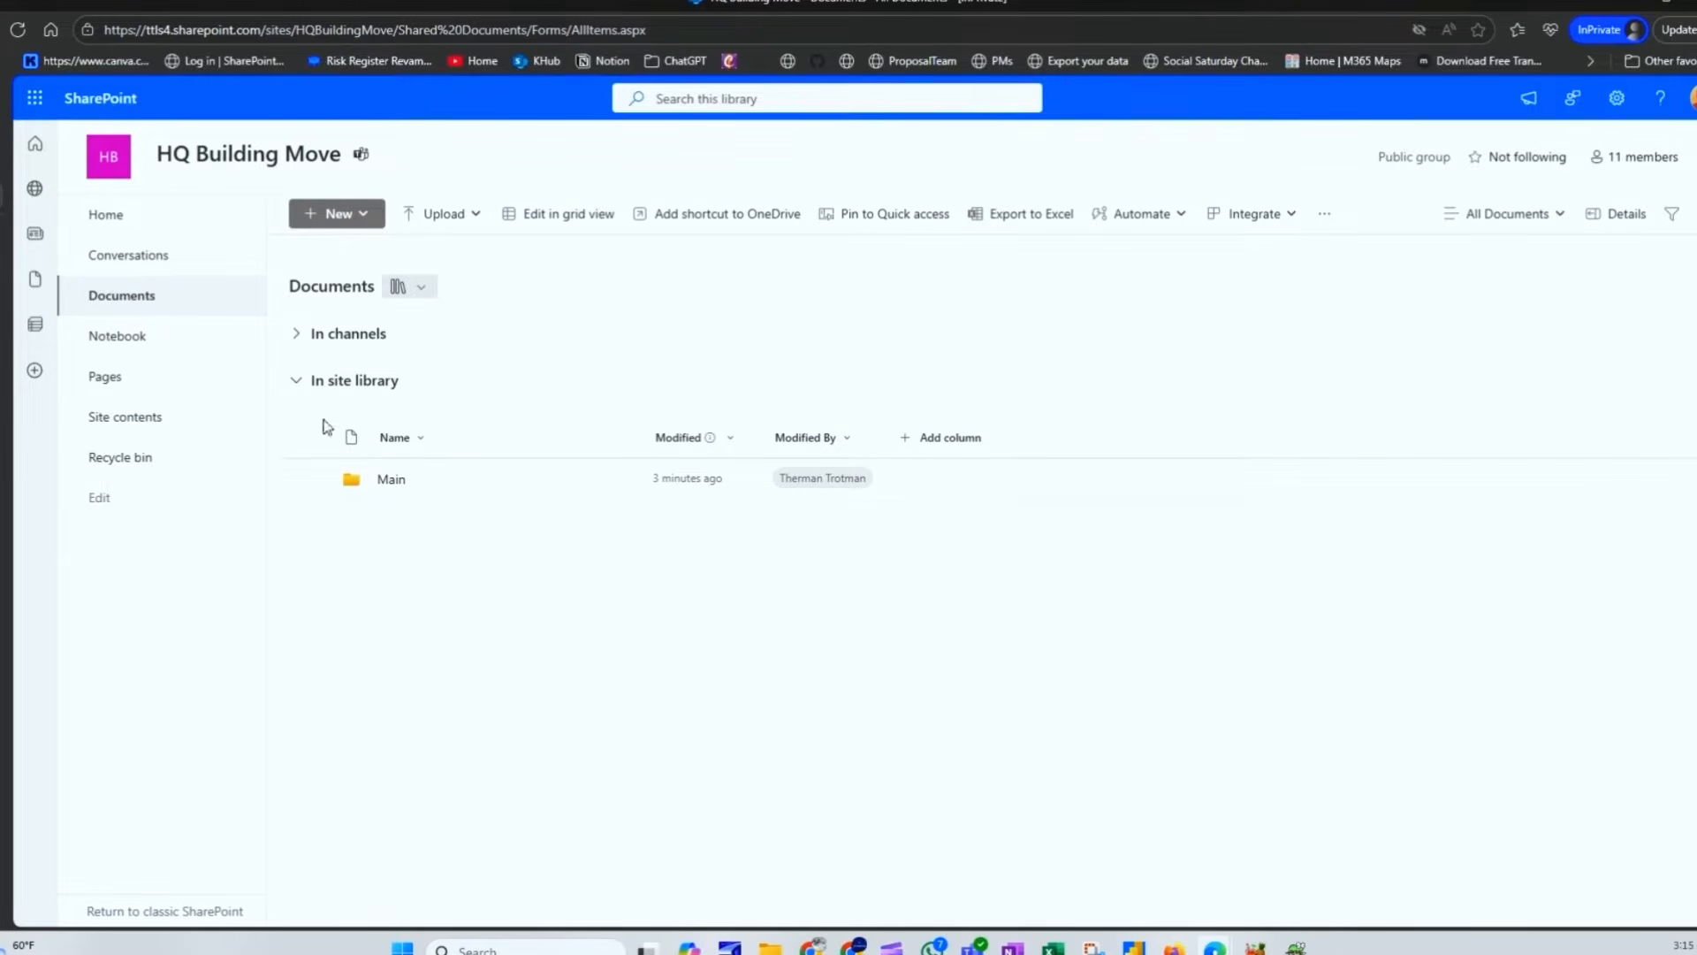
click(399, 483)
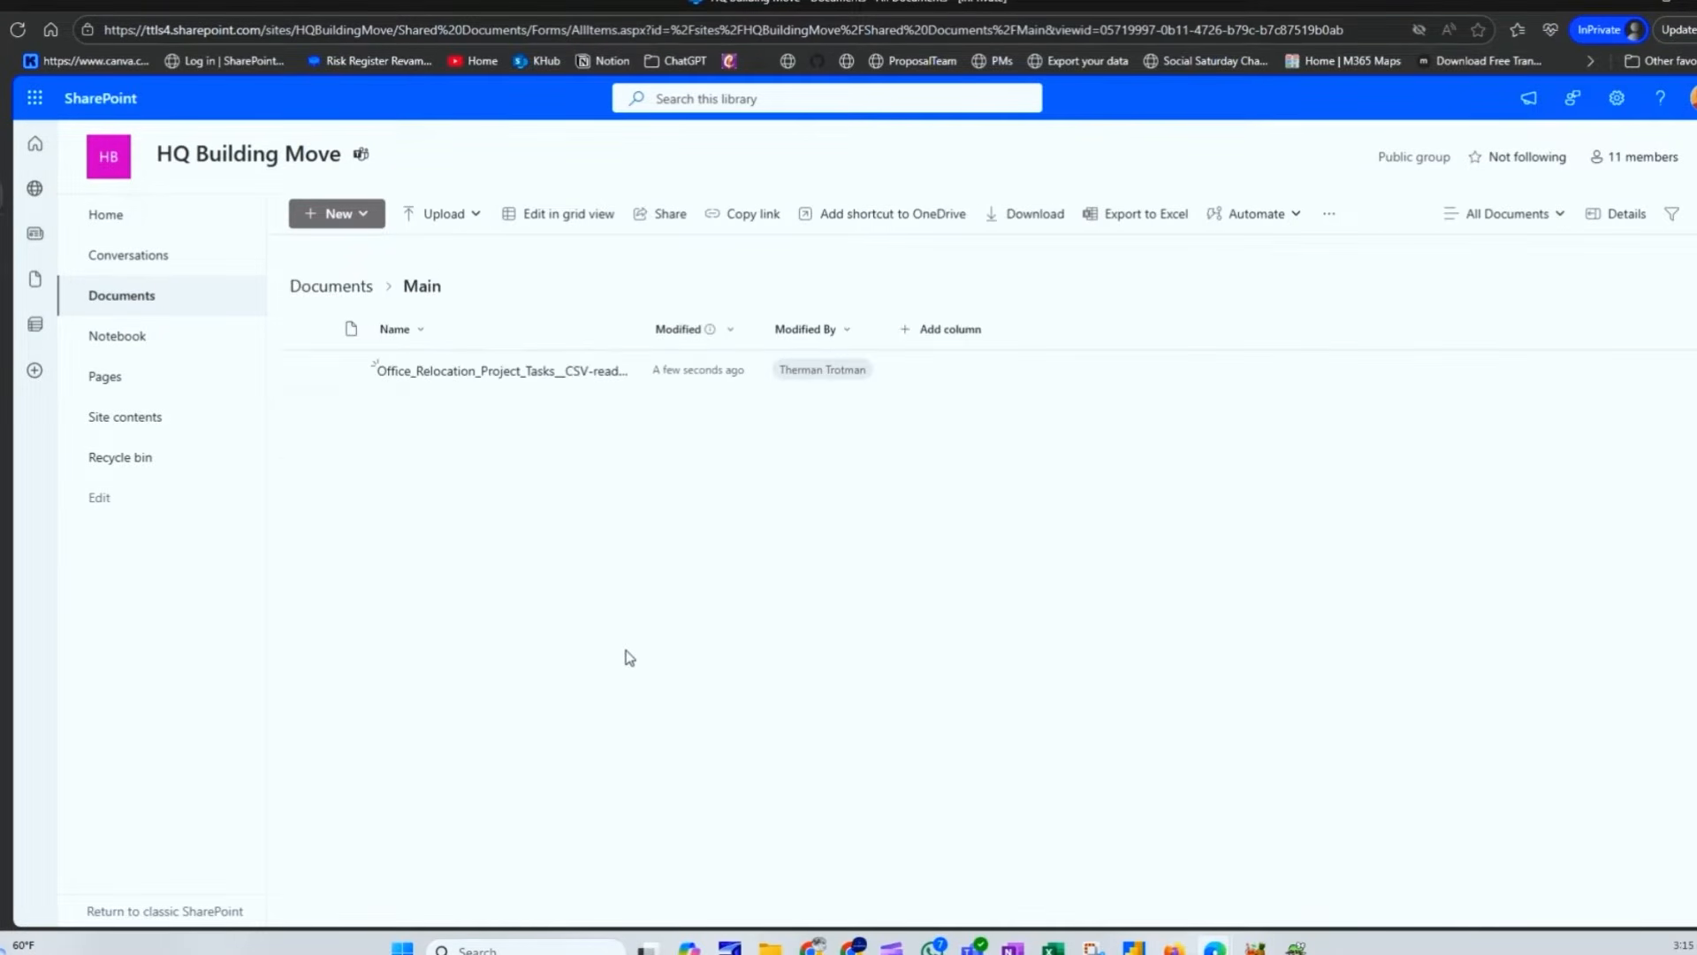
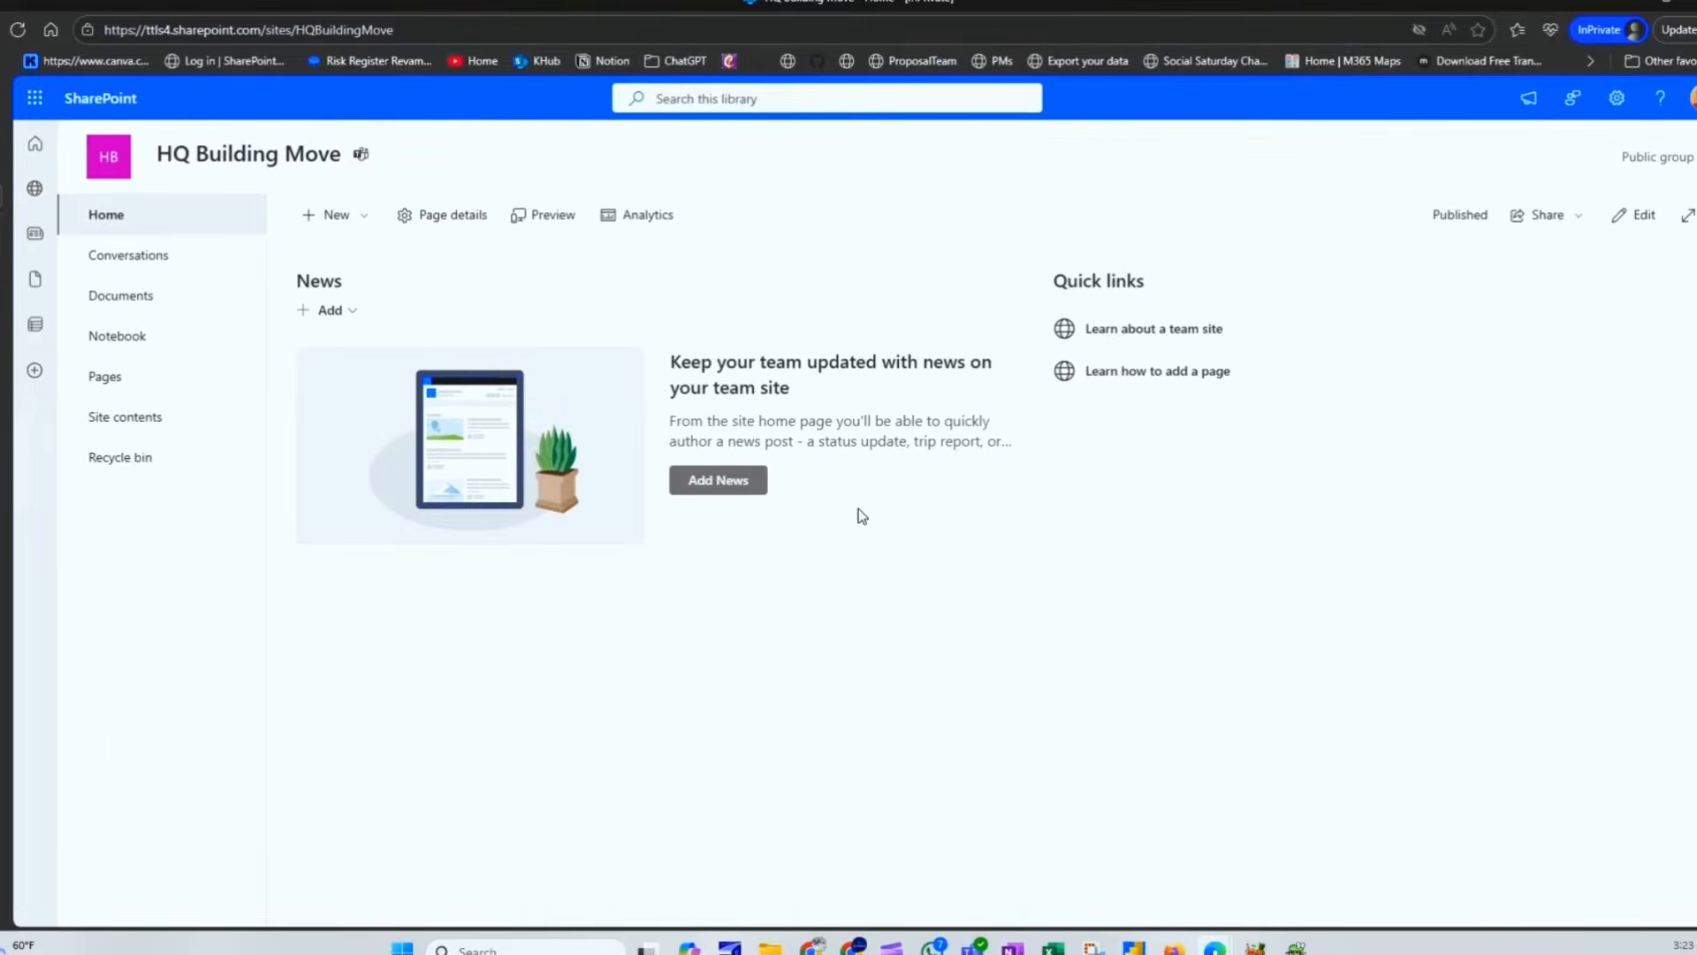
Step: Start a new list on the HQ Building Move site from the + New menu
click(336, 216)
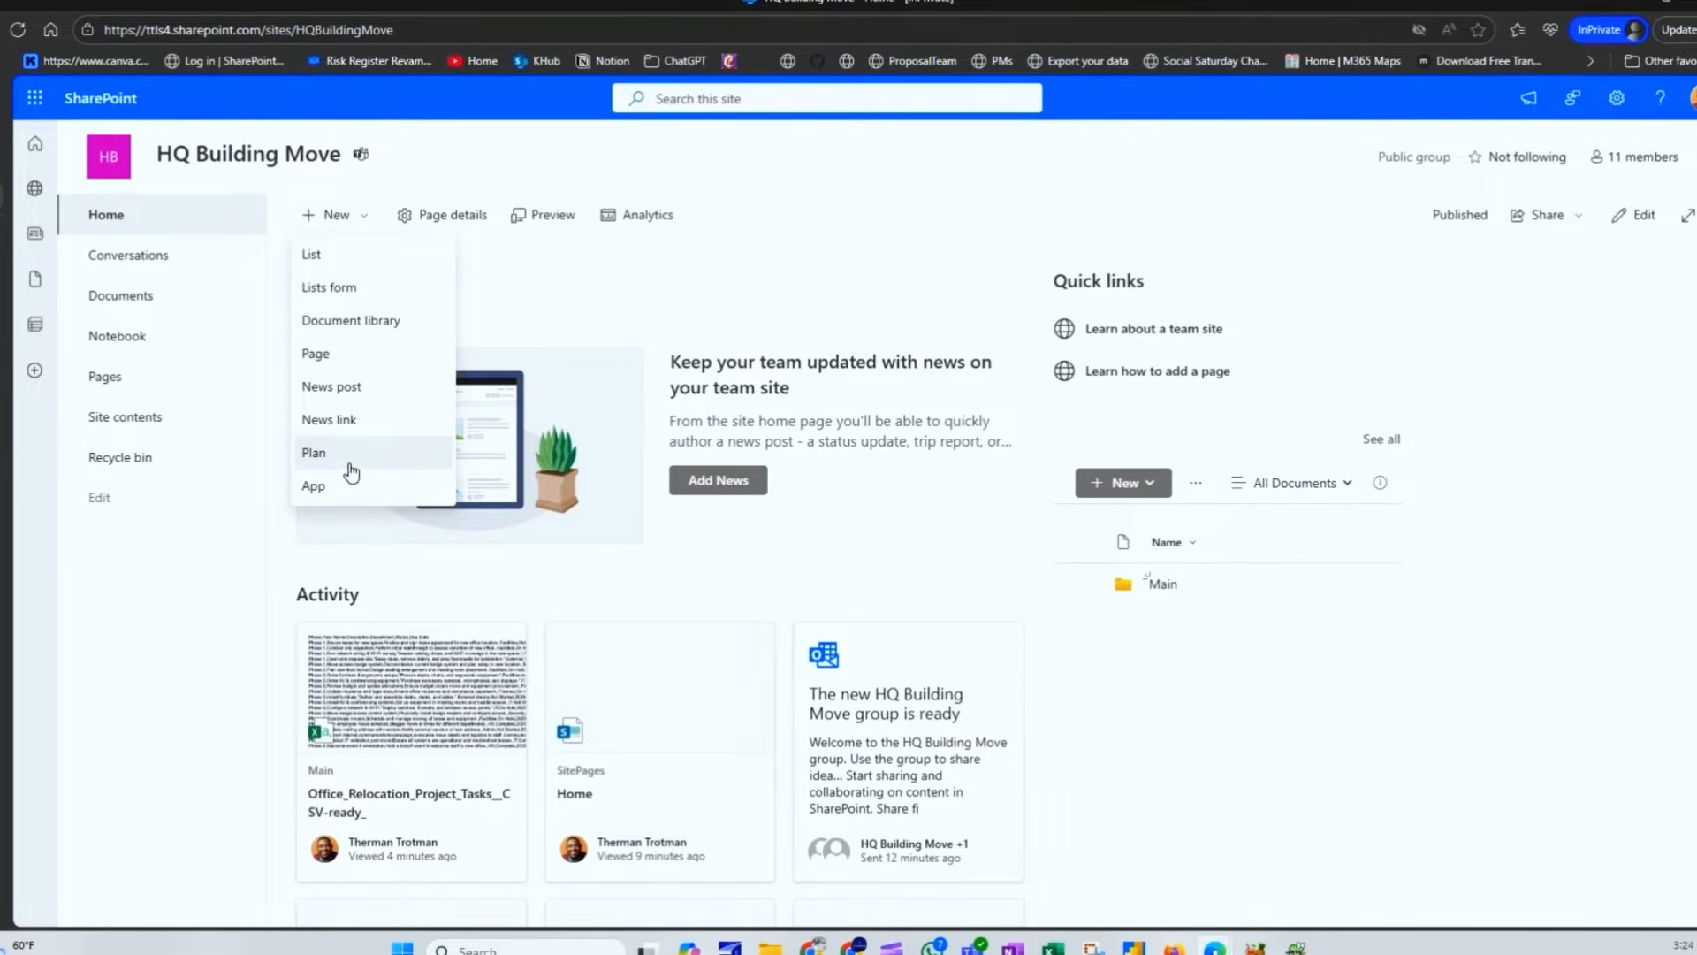
click(344, 265)
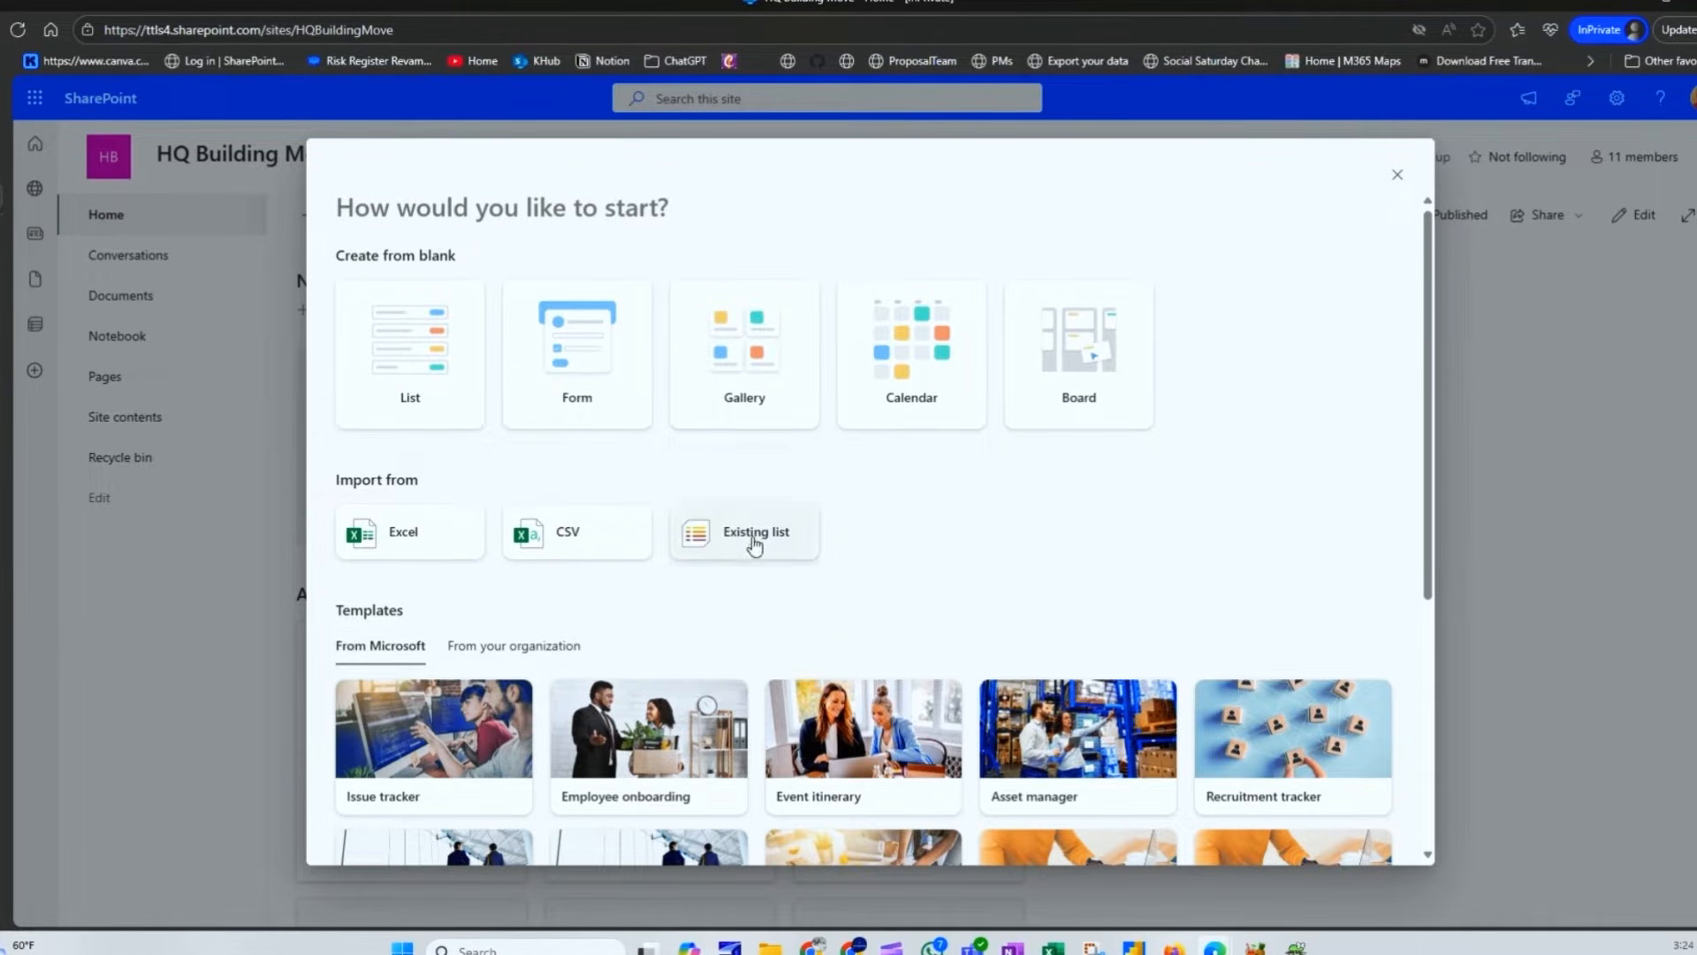
Step: Browse the organization and Microsoft list templates, then pick a blank List
scroll(548, 504, down, 3)
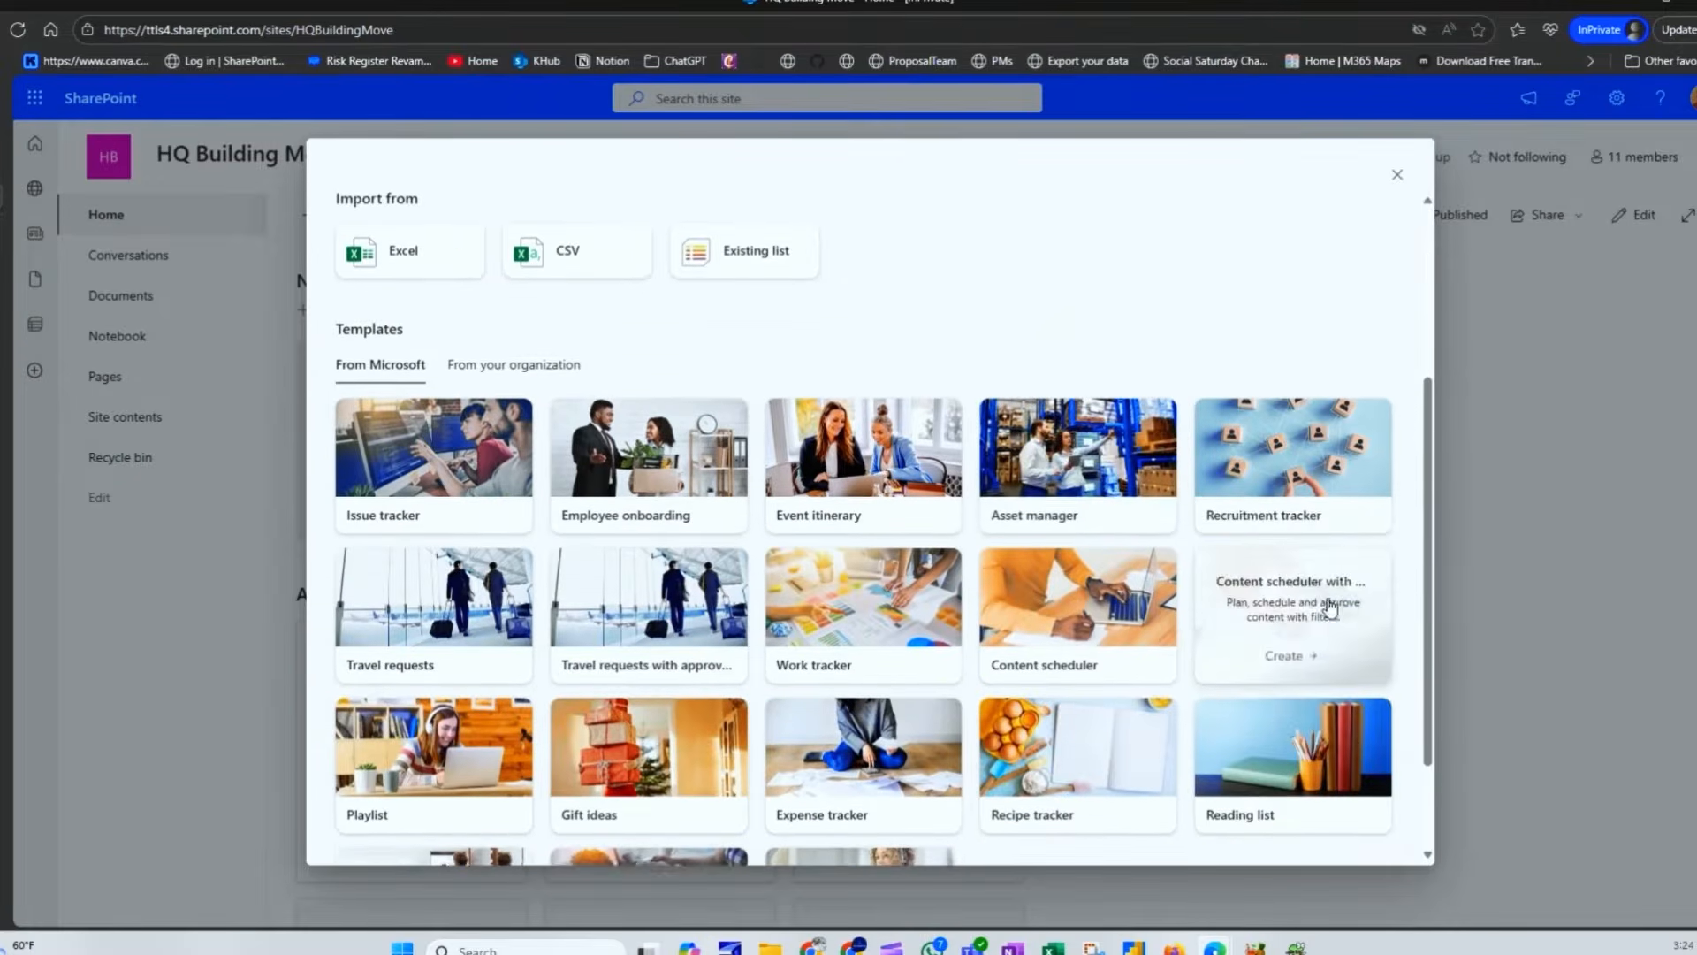
scroll(768, 579, down, 2)
scroll(768, 579, up, 2)
click(495, 404)
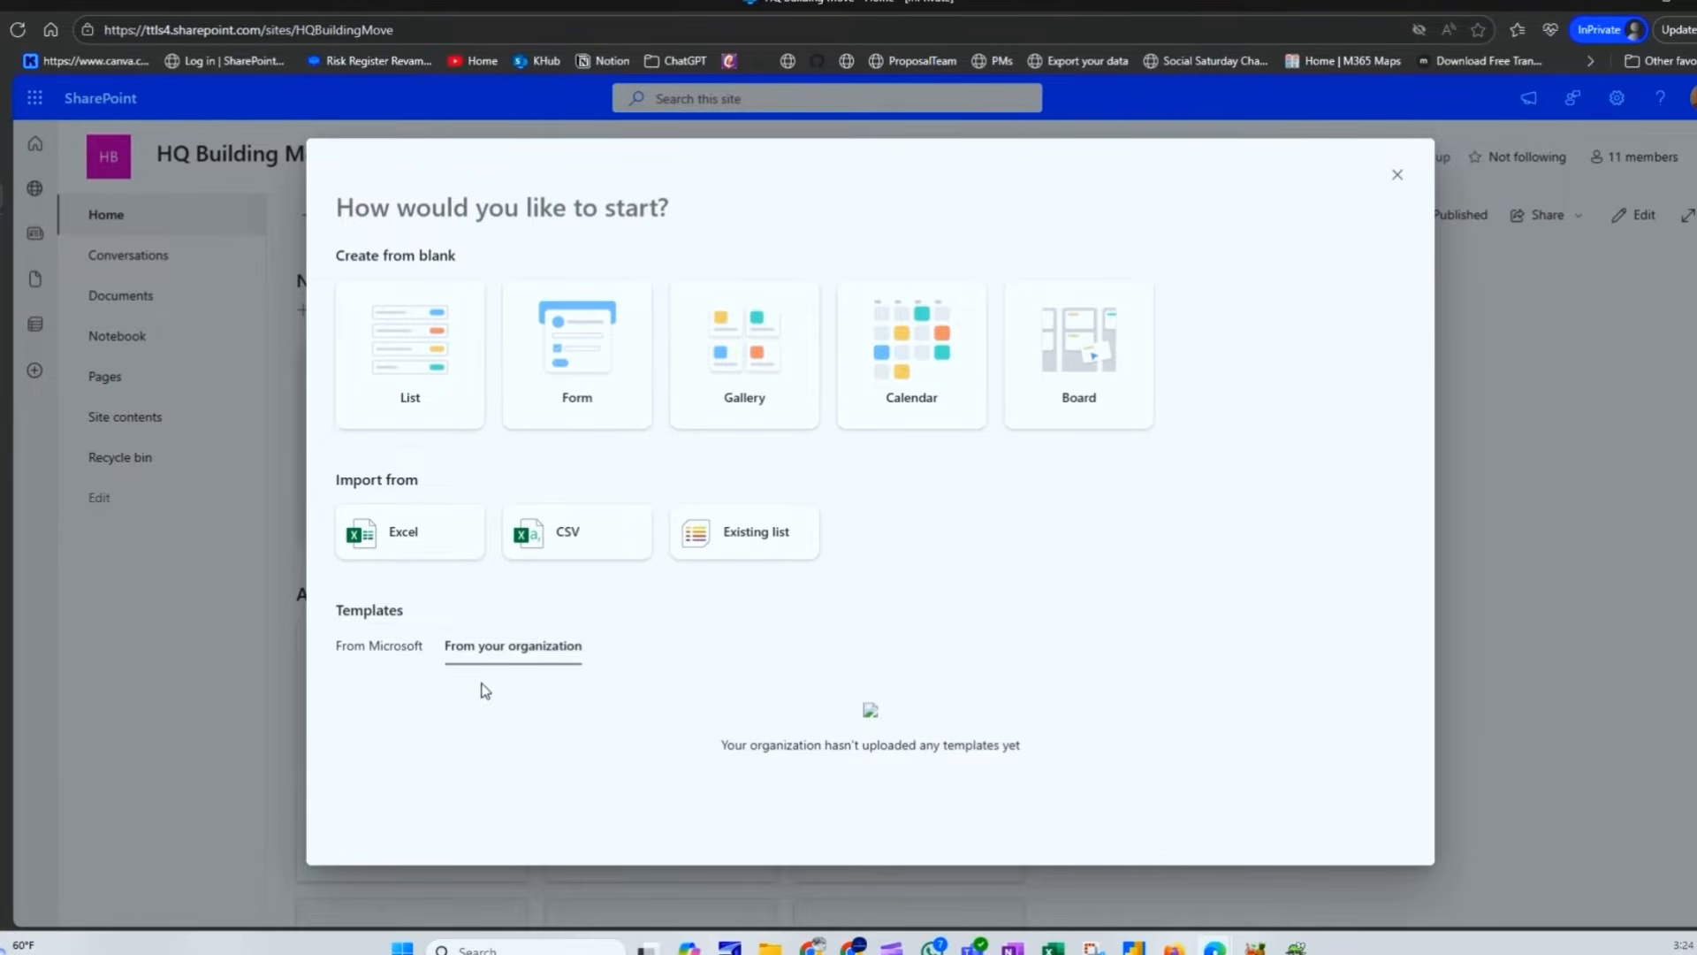
click(395, 645)
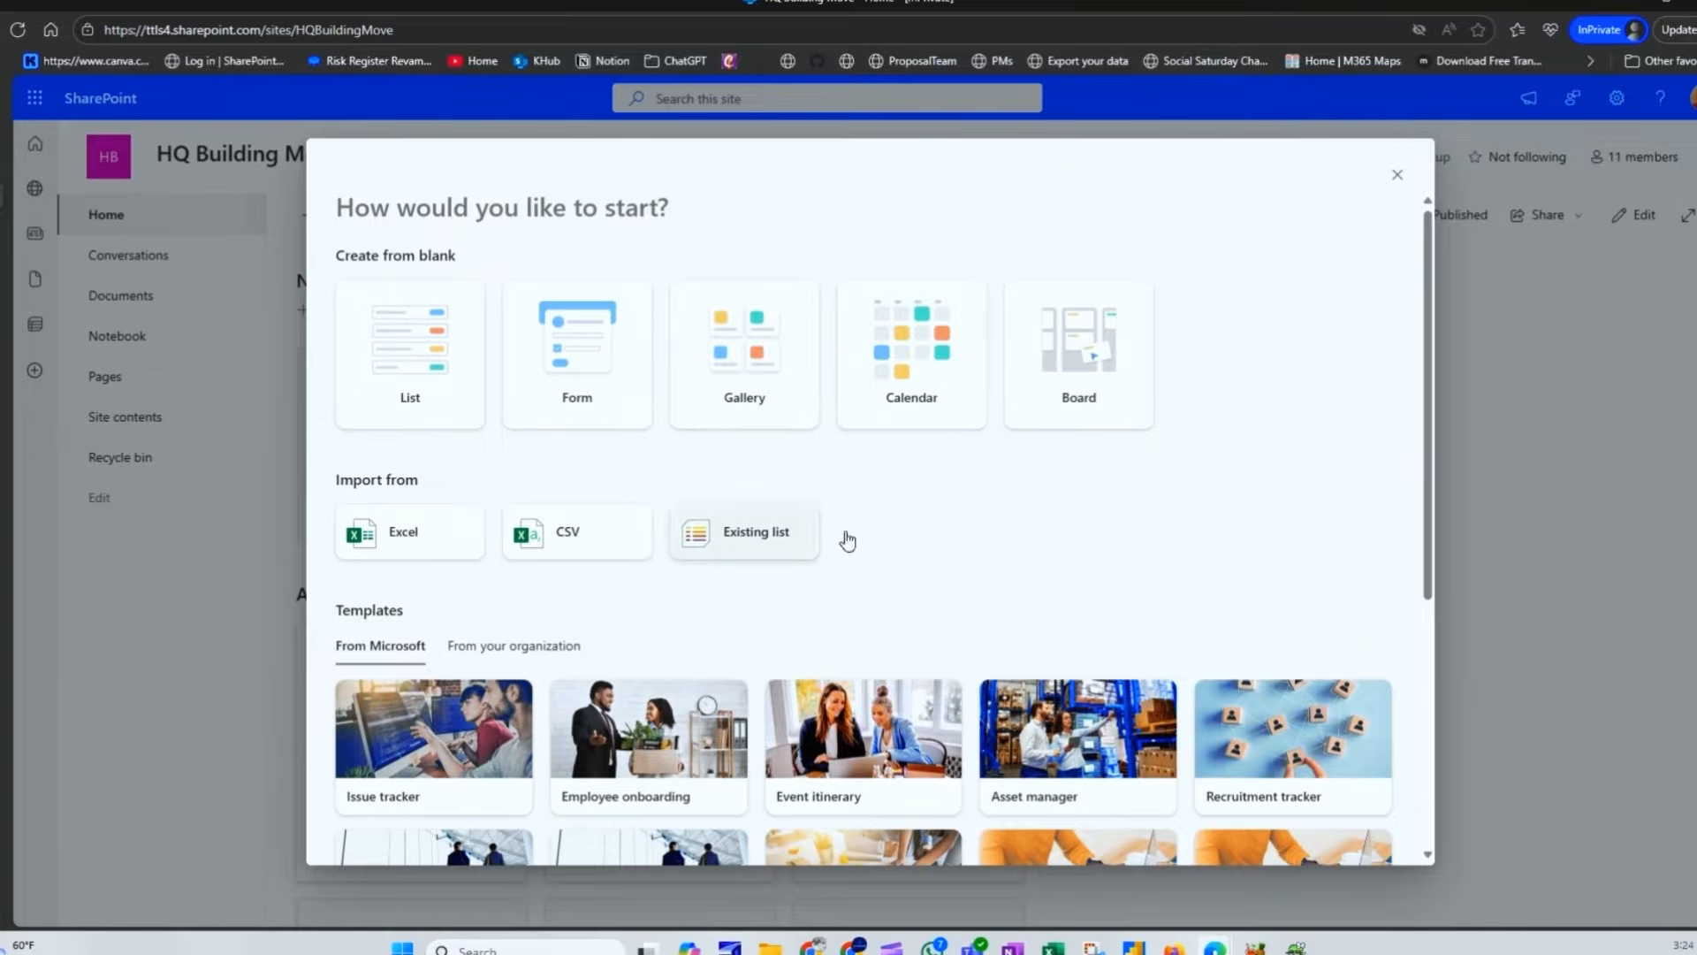
click(375, 356)
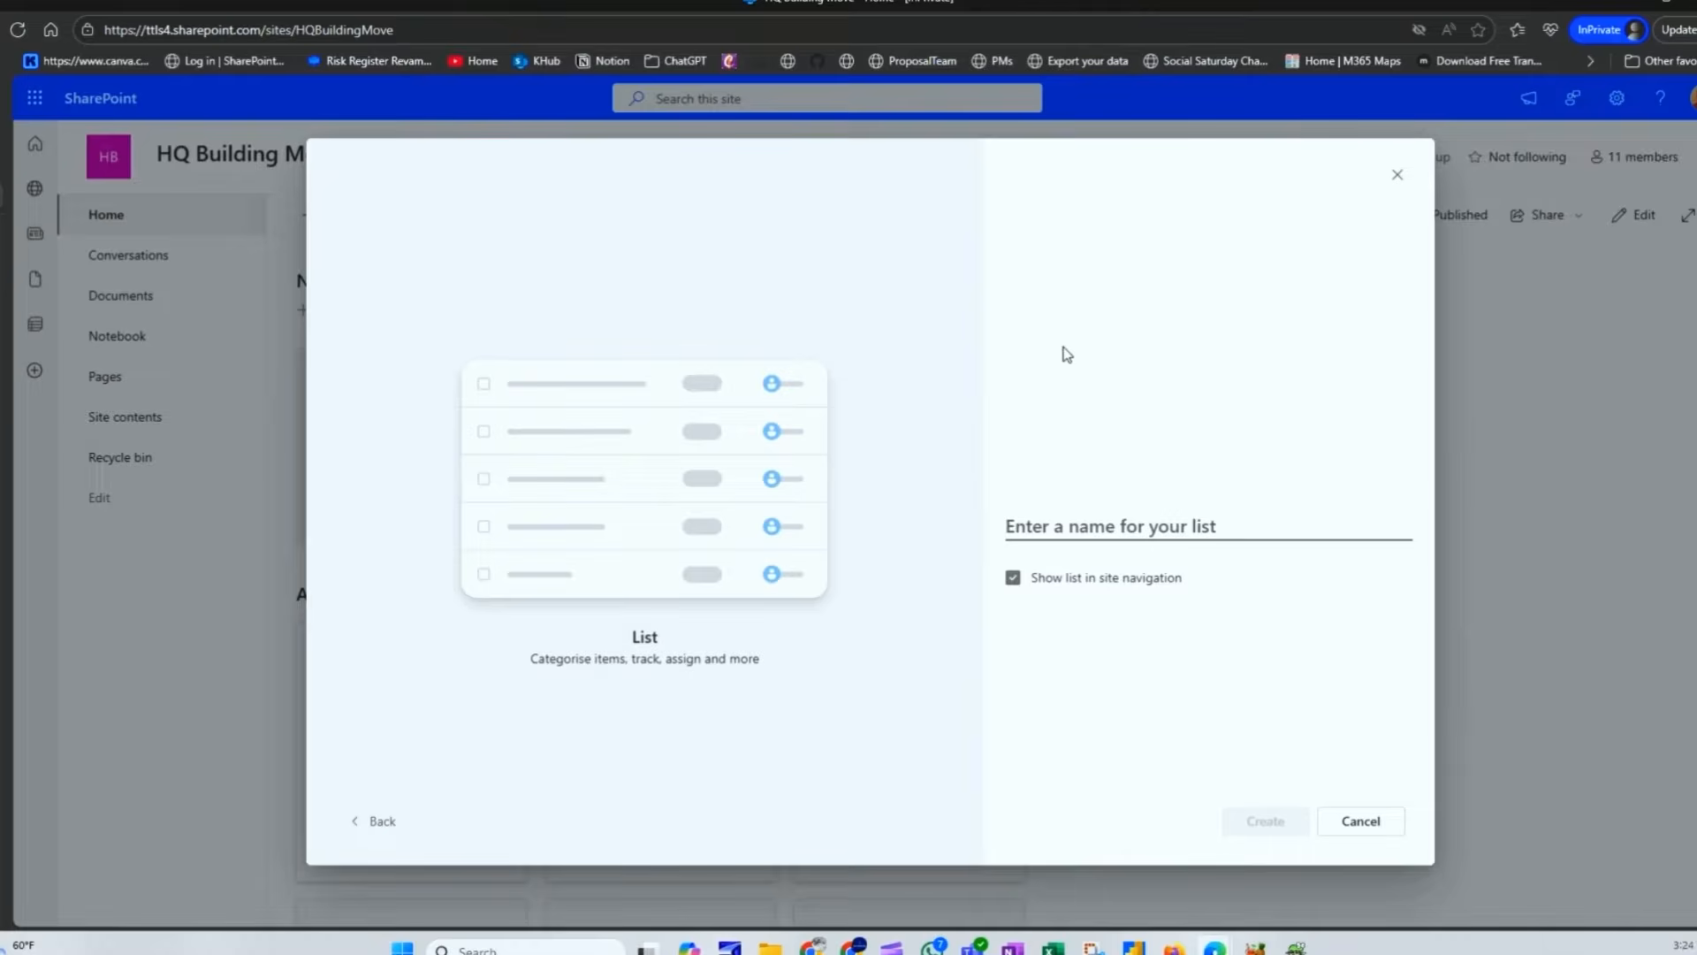
Step: Name the new list BuildingTasks, fixing the 'Builiding' misspelling and removing the space
text(Tasks)
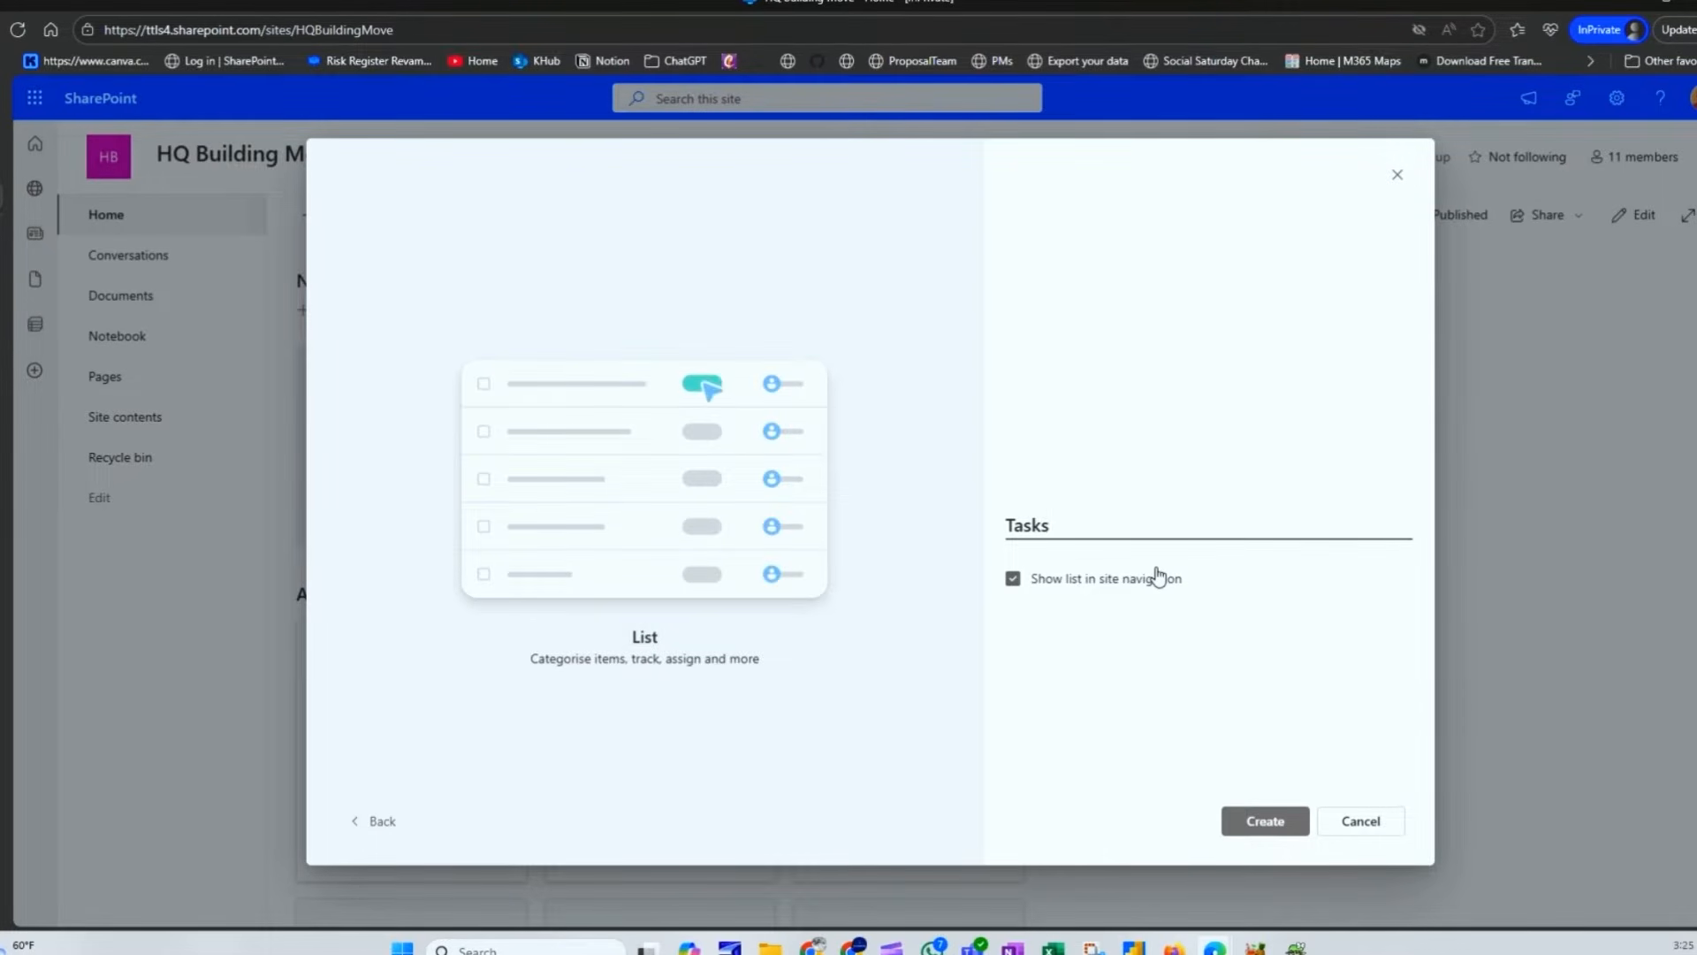
double_click(1009, 525)
text(Build)
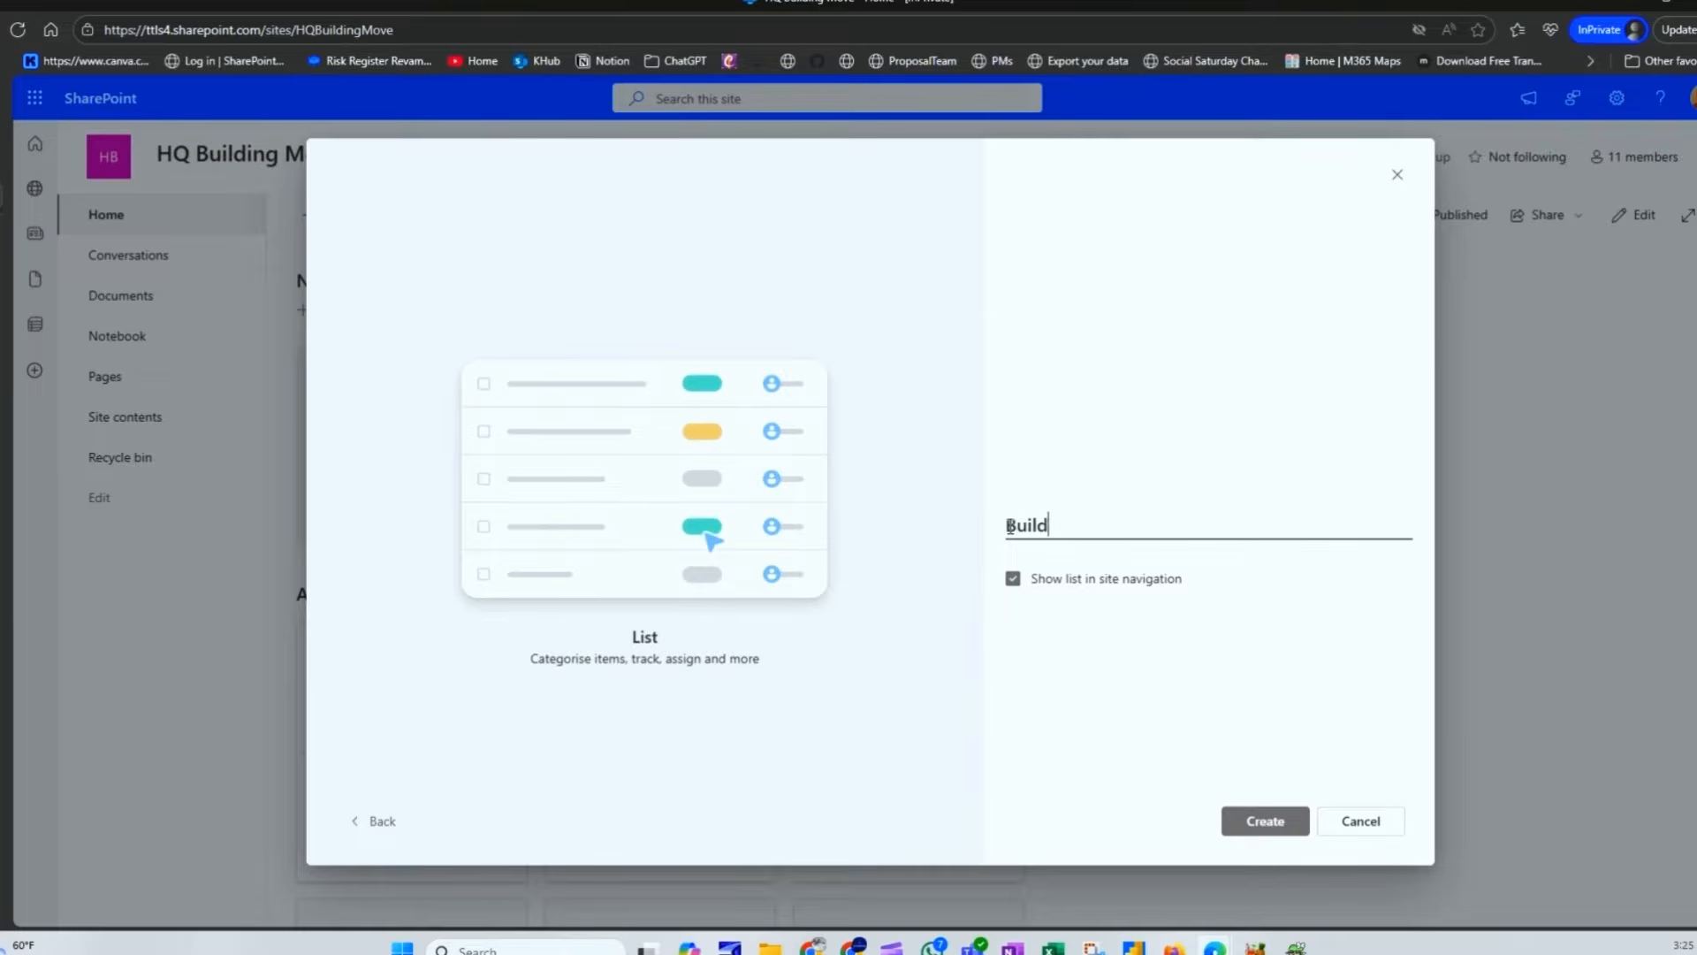
text(ing Tasks)
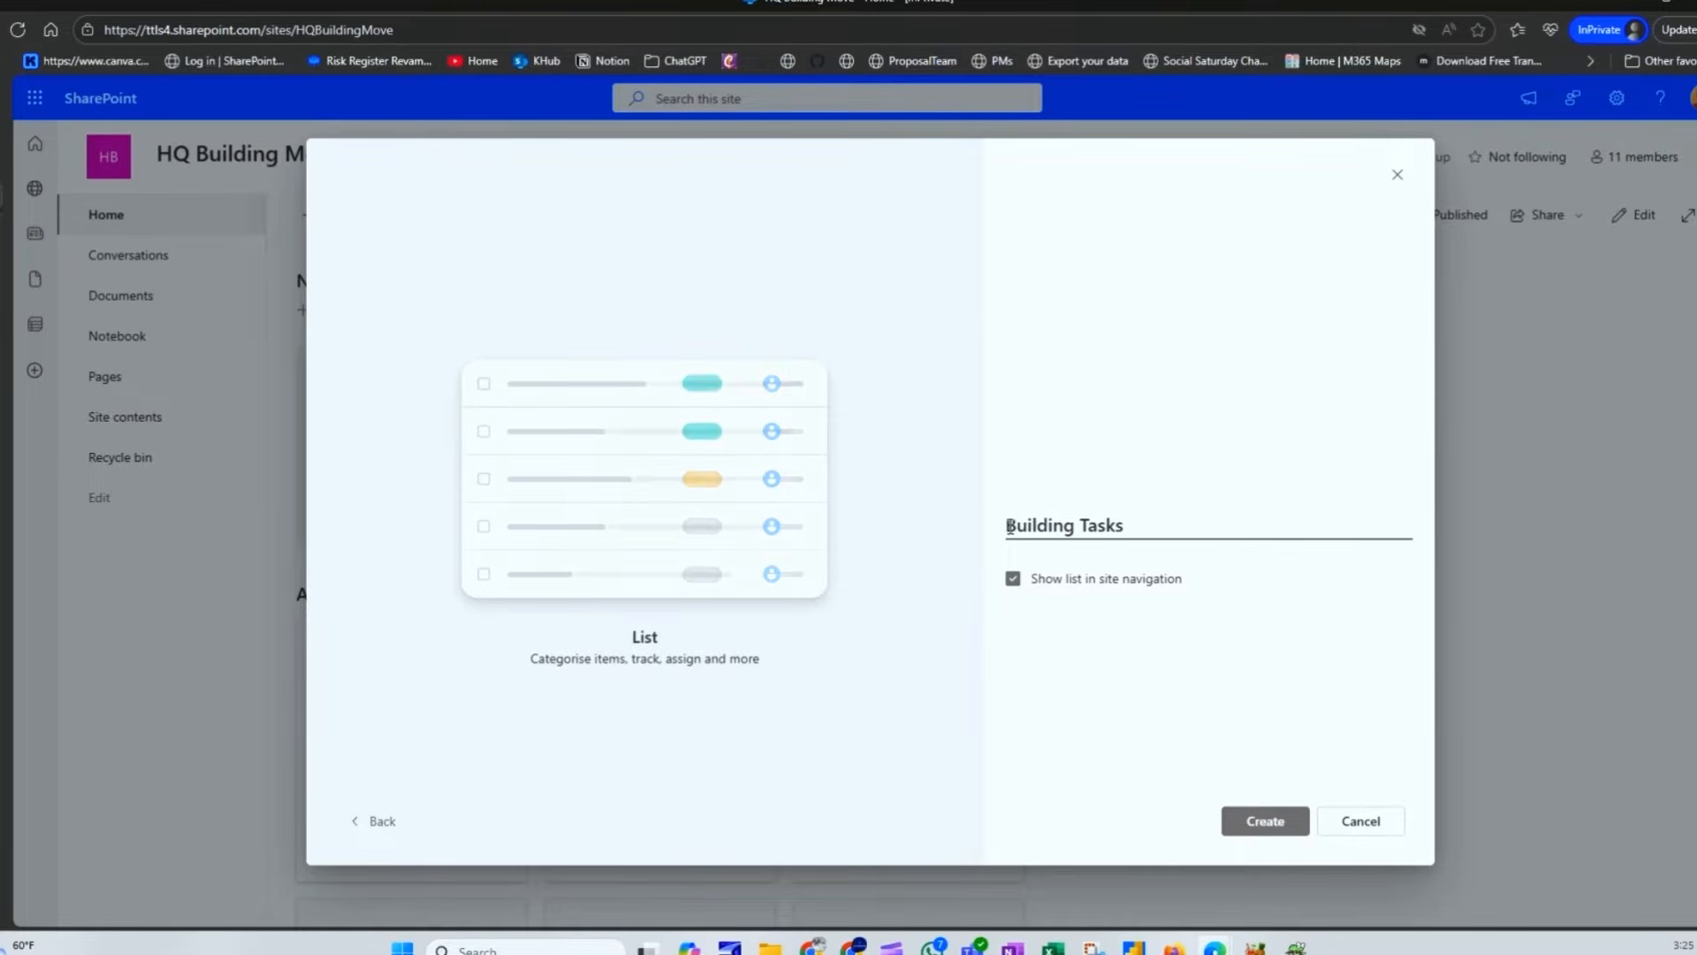
key(Left)
key(Left)
key(Left)
key(Left)
key(Left)
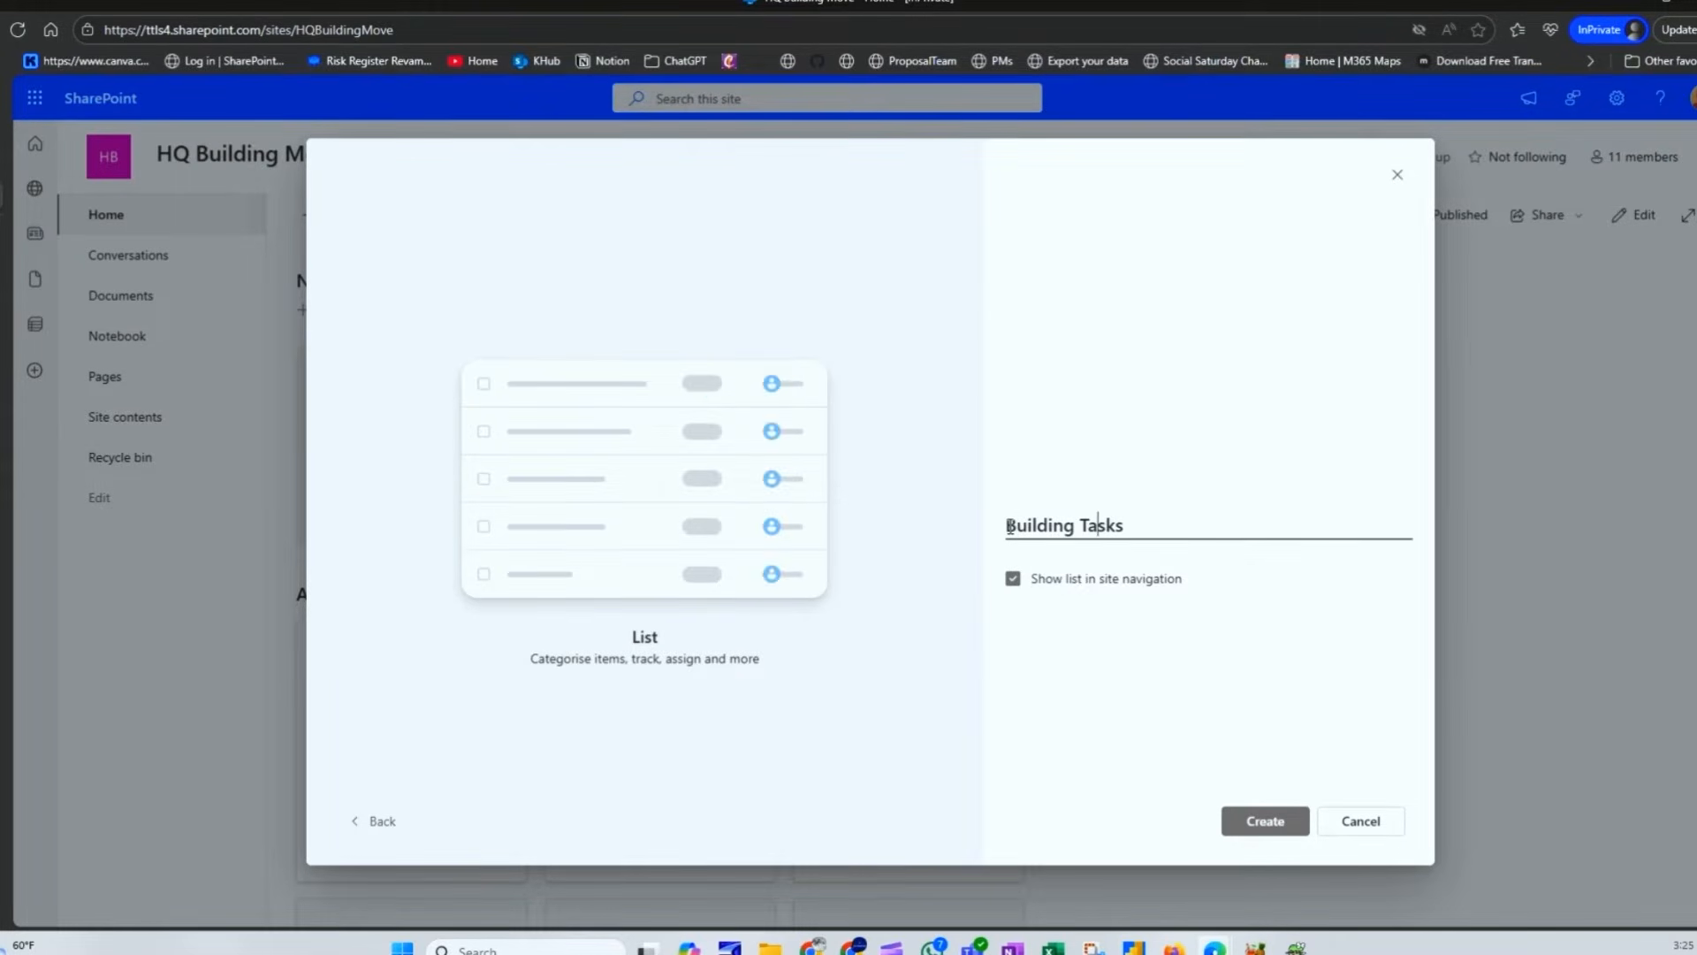
key(BackSpace)
click(1120, 537)
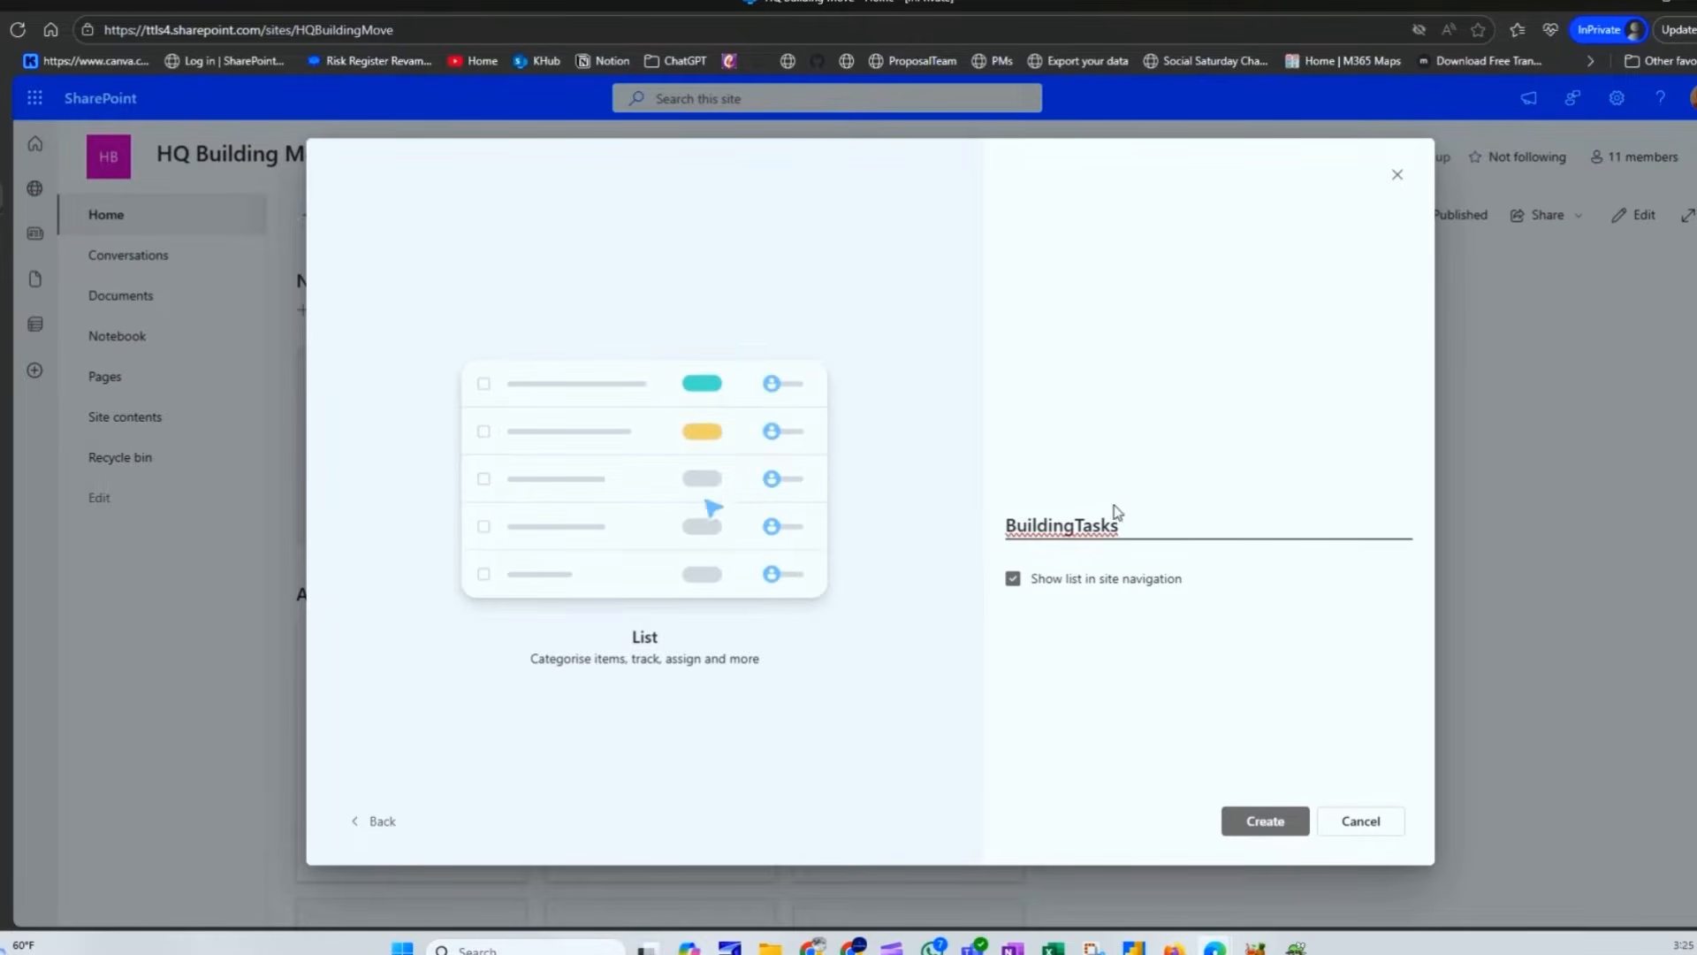
key(BackSpace)
key(BackSpace)
key(BackSpace)
key(BackSpace)
key(BackSpace)
key(BackSpace)
key(BackSpace)
key(BackSpace)
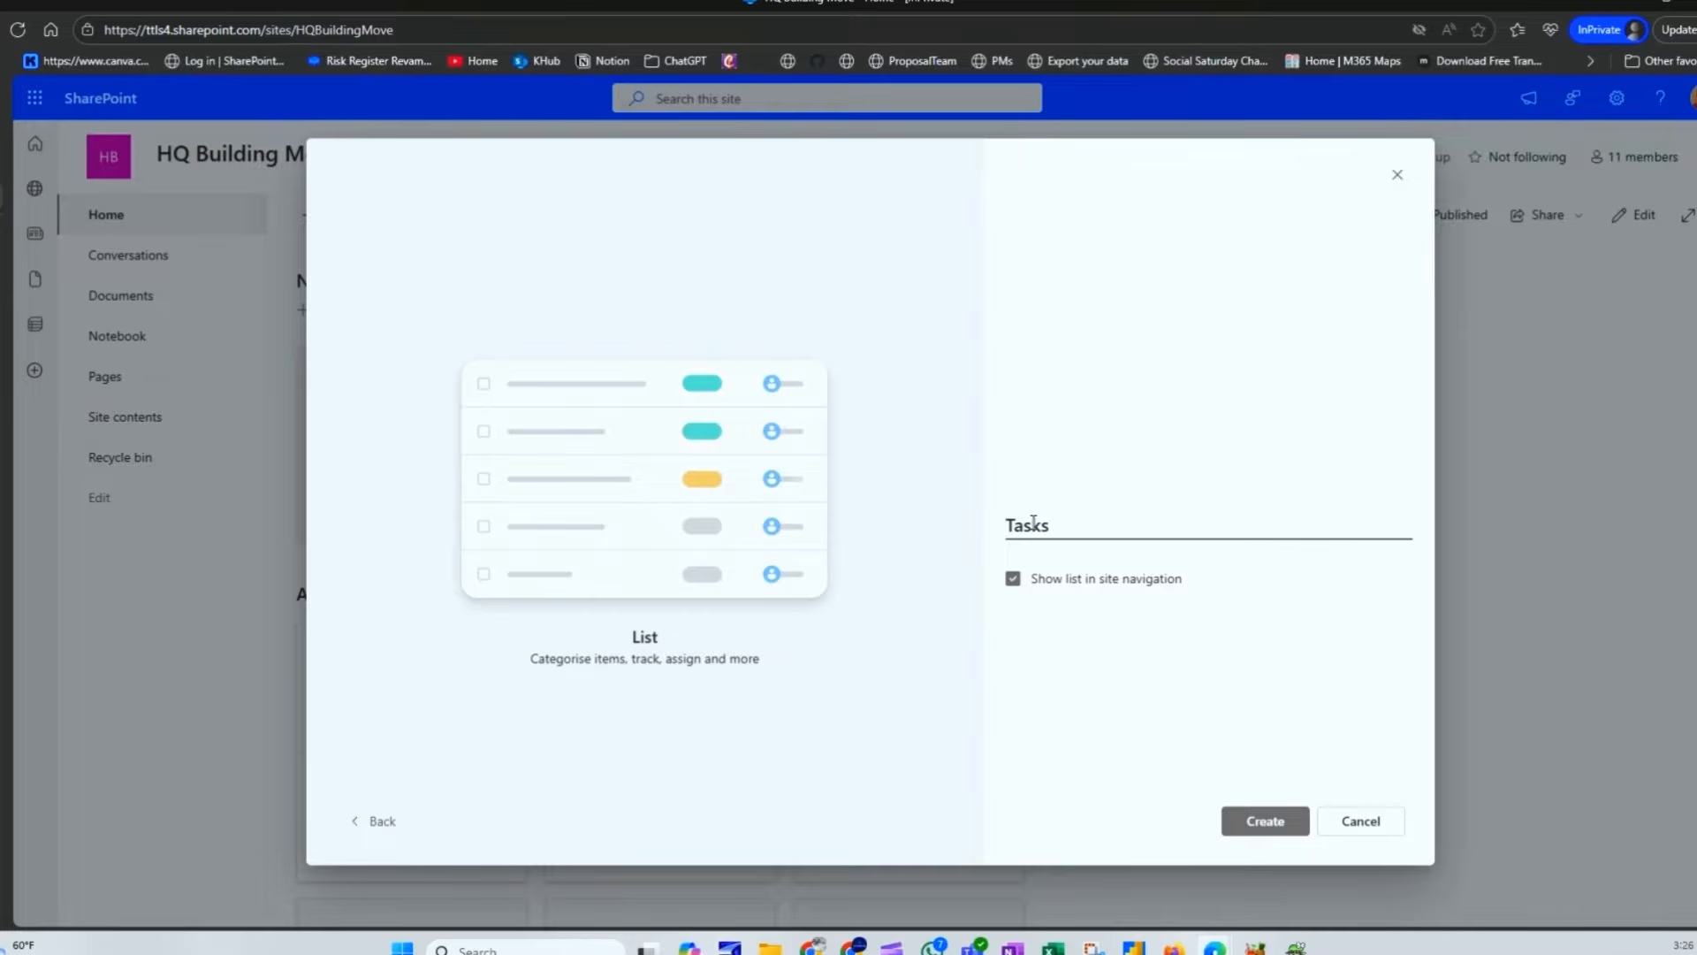
text(Builiding)
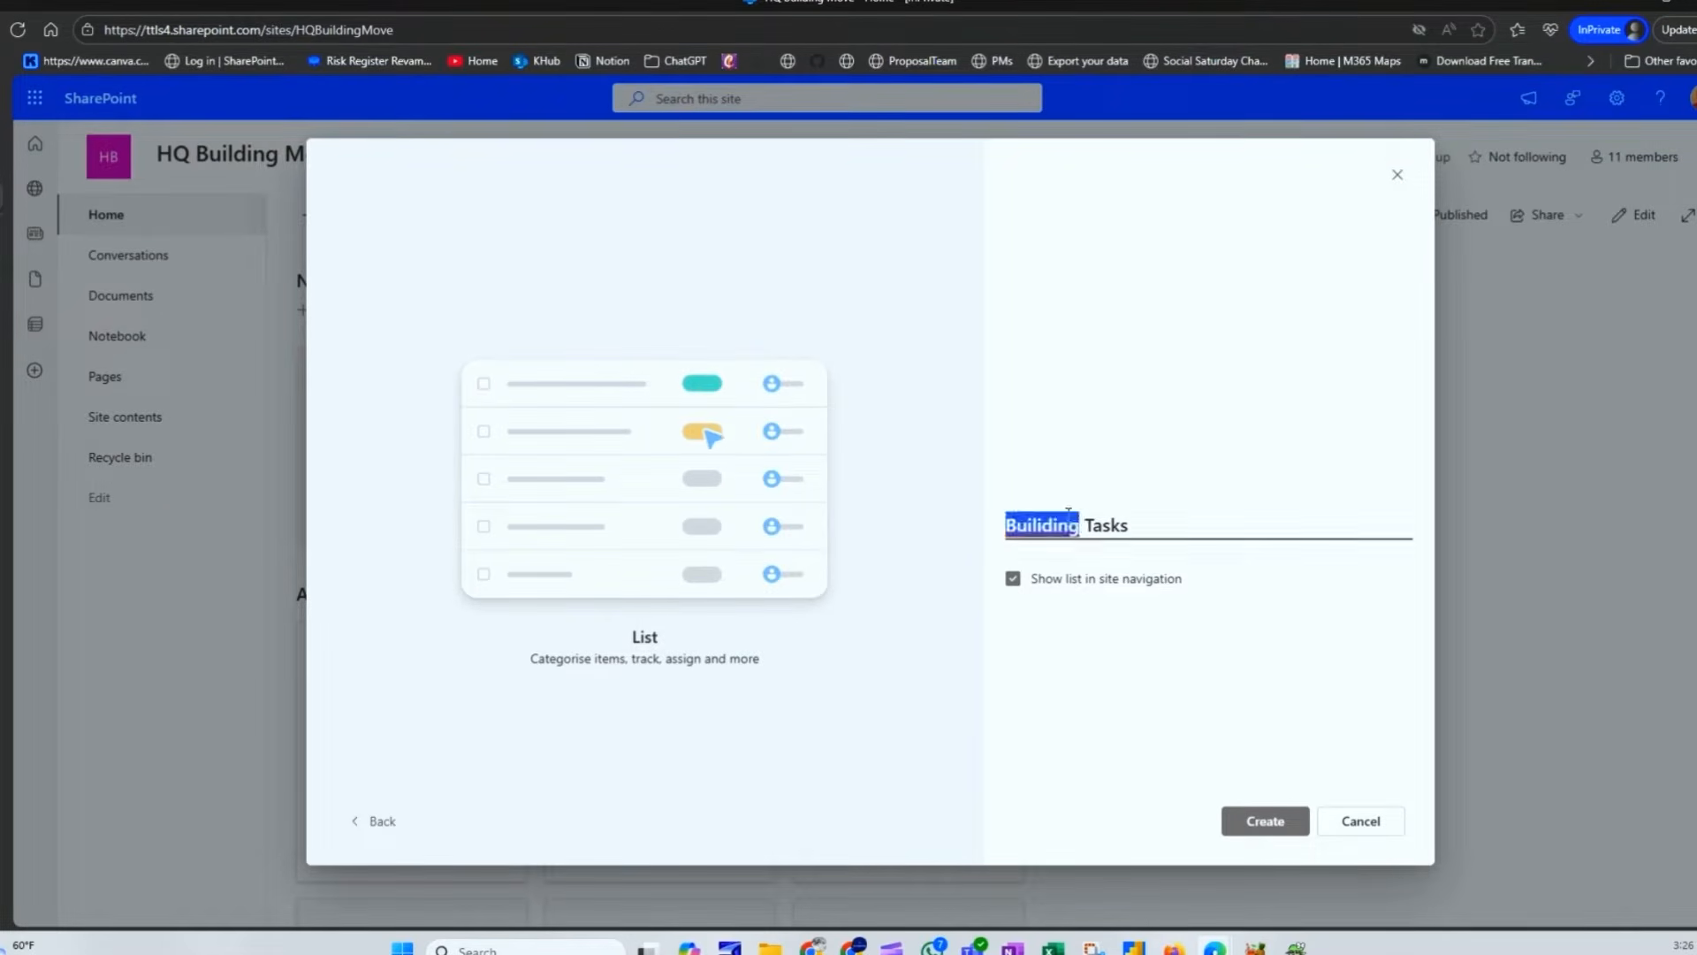
right_click(1071, 524)
click(1127, 534)
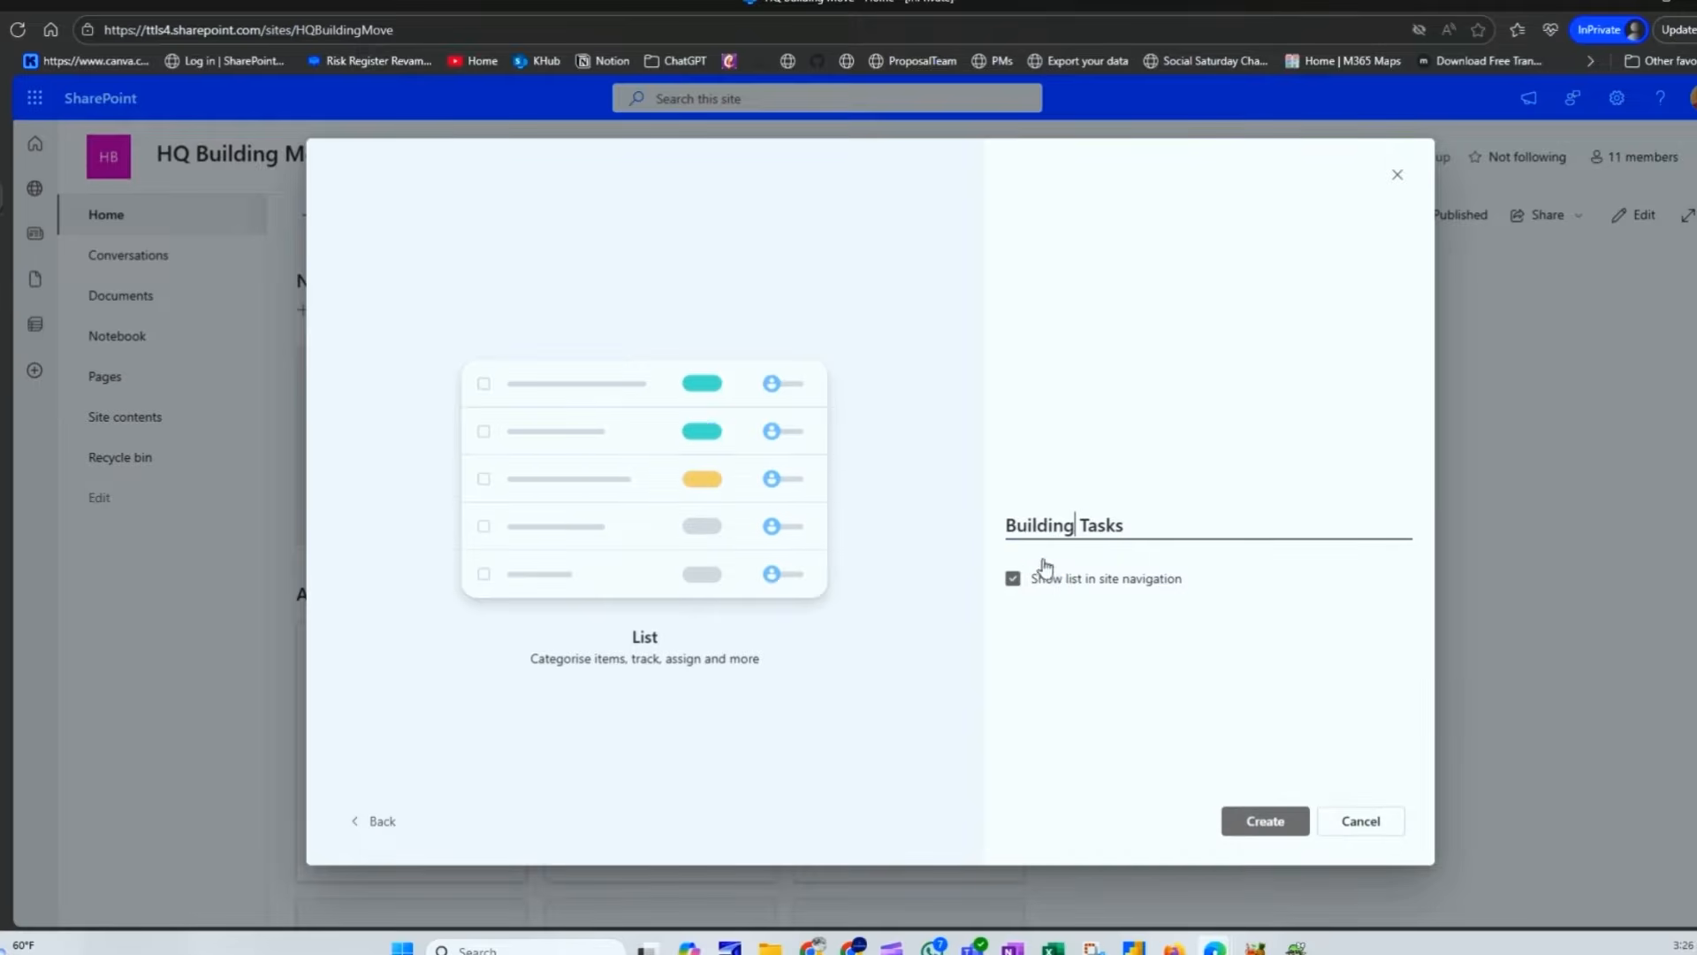
key(Delete)
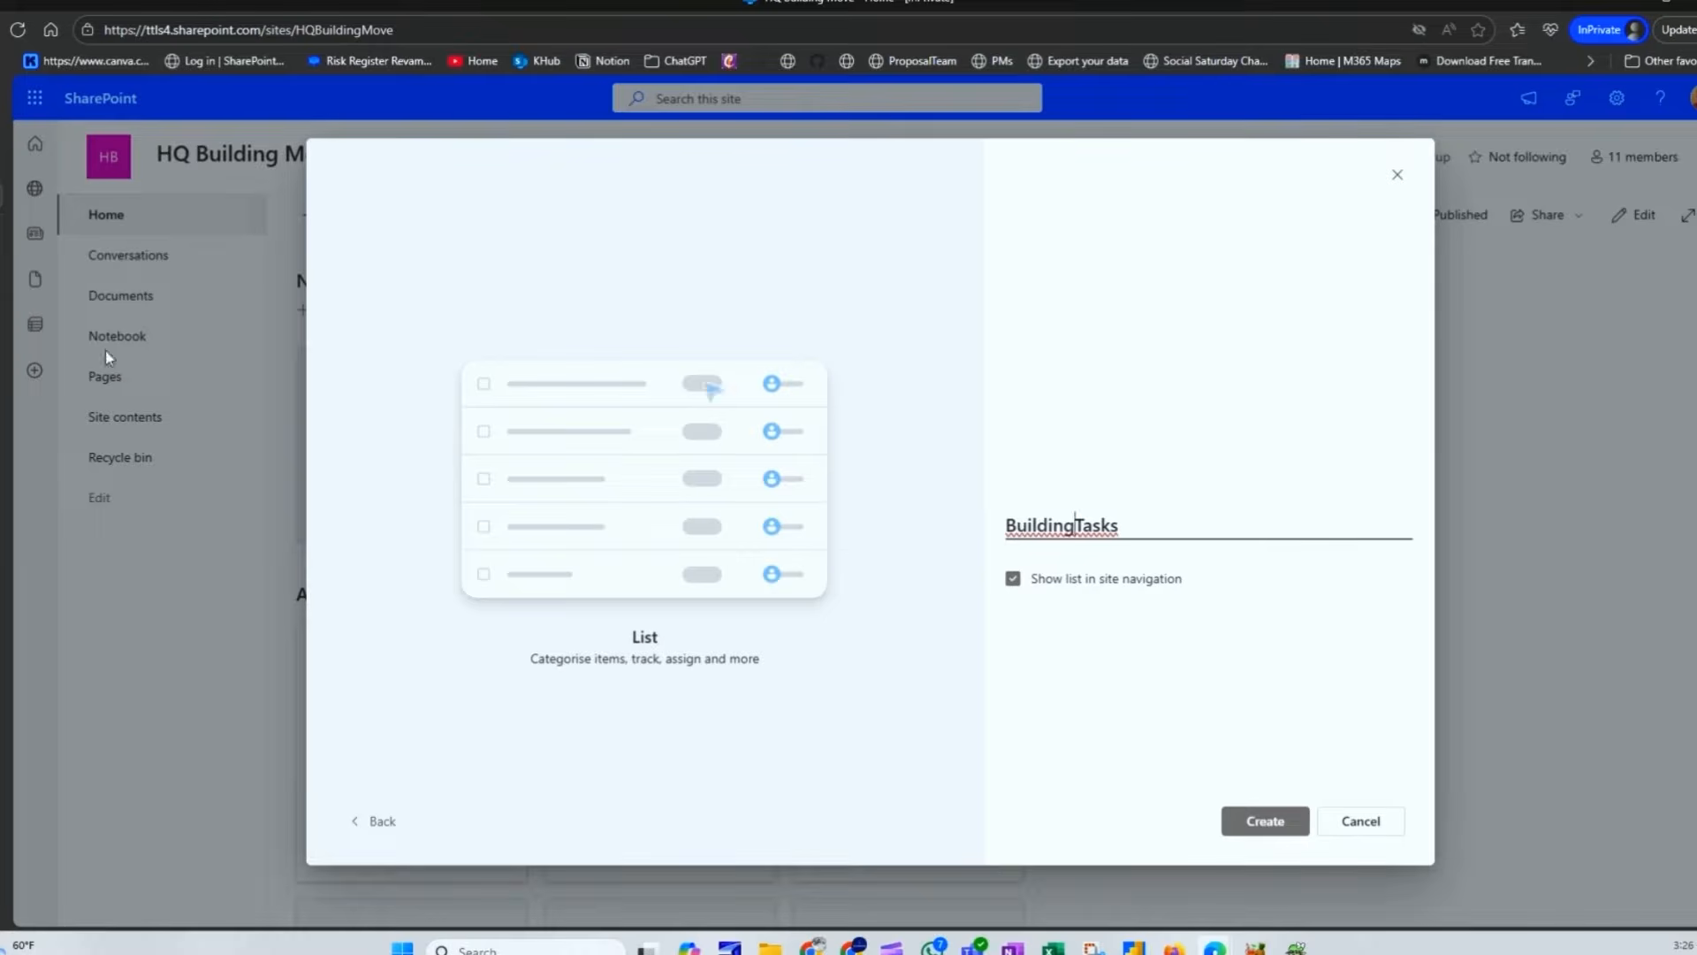
Step: Keep Show list in site navigation checked and create the BuildingTasks list
click(1013, 580)
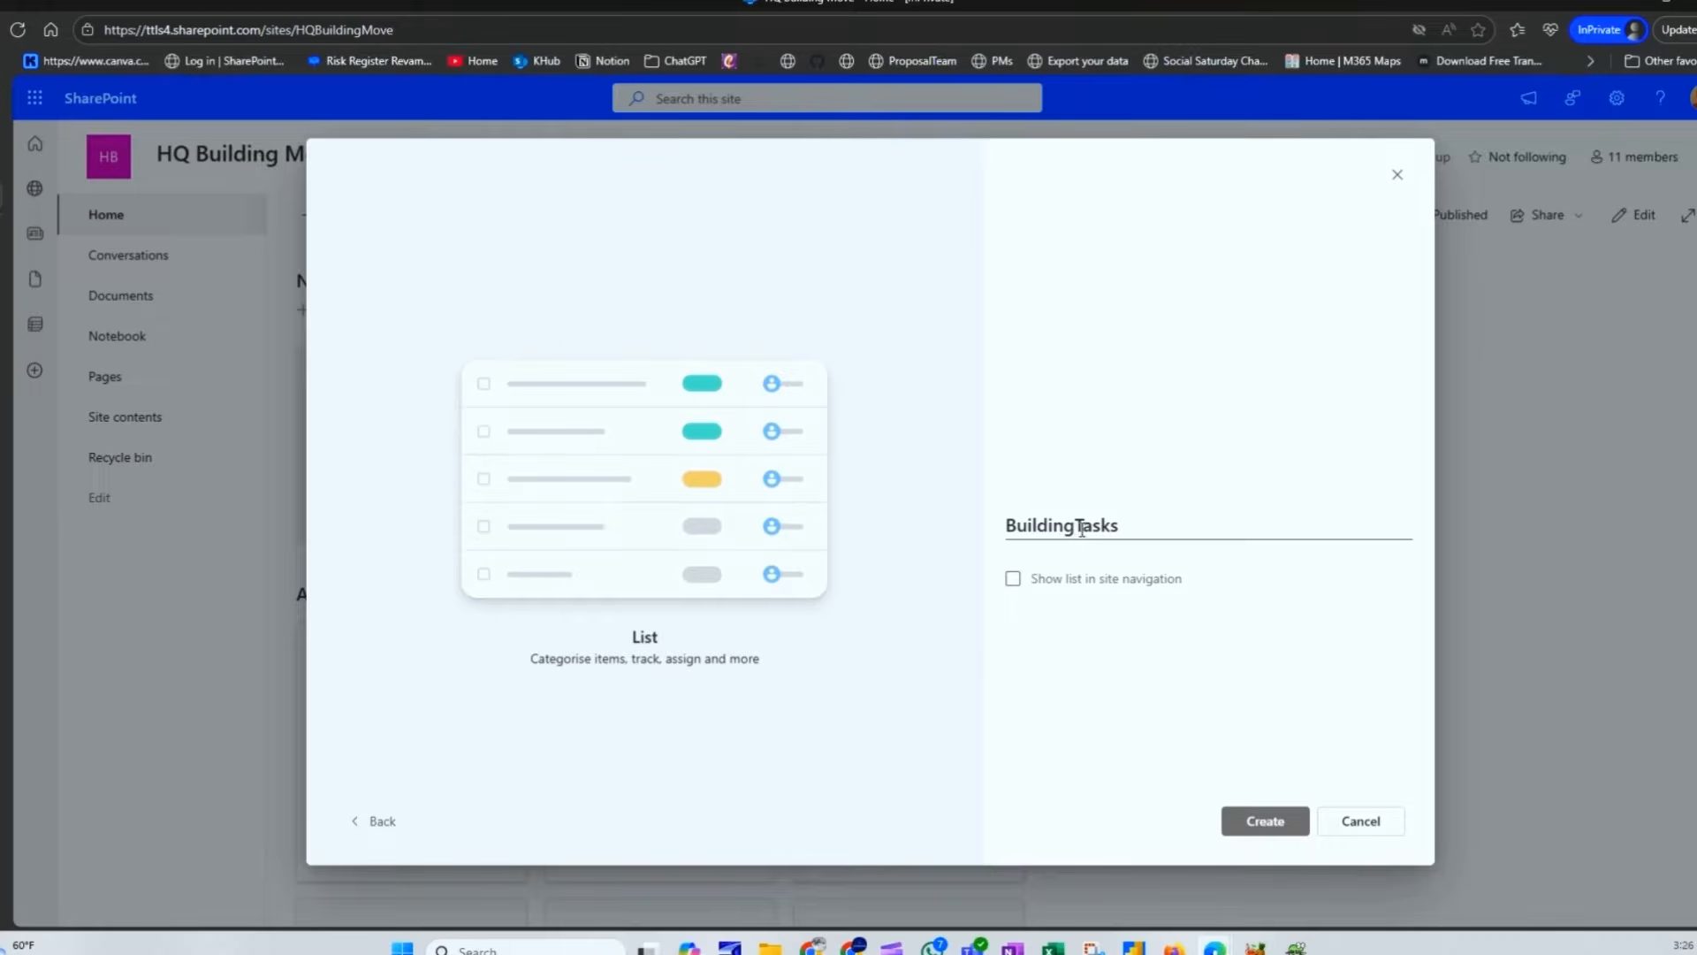
click(1013, 579)
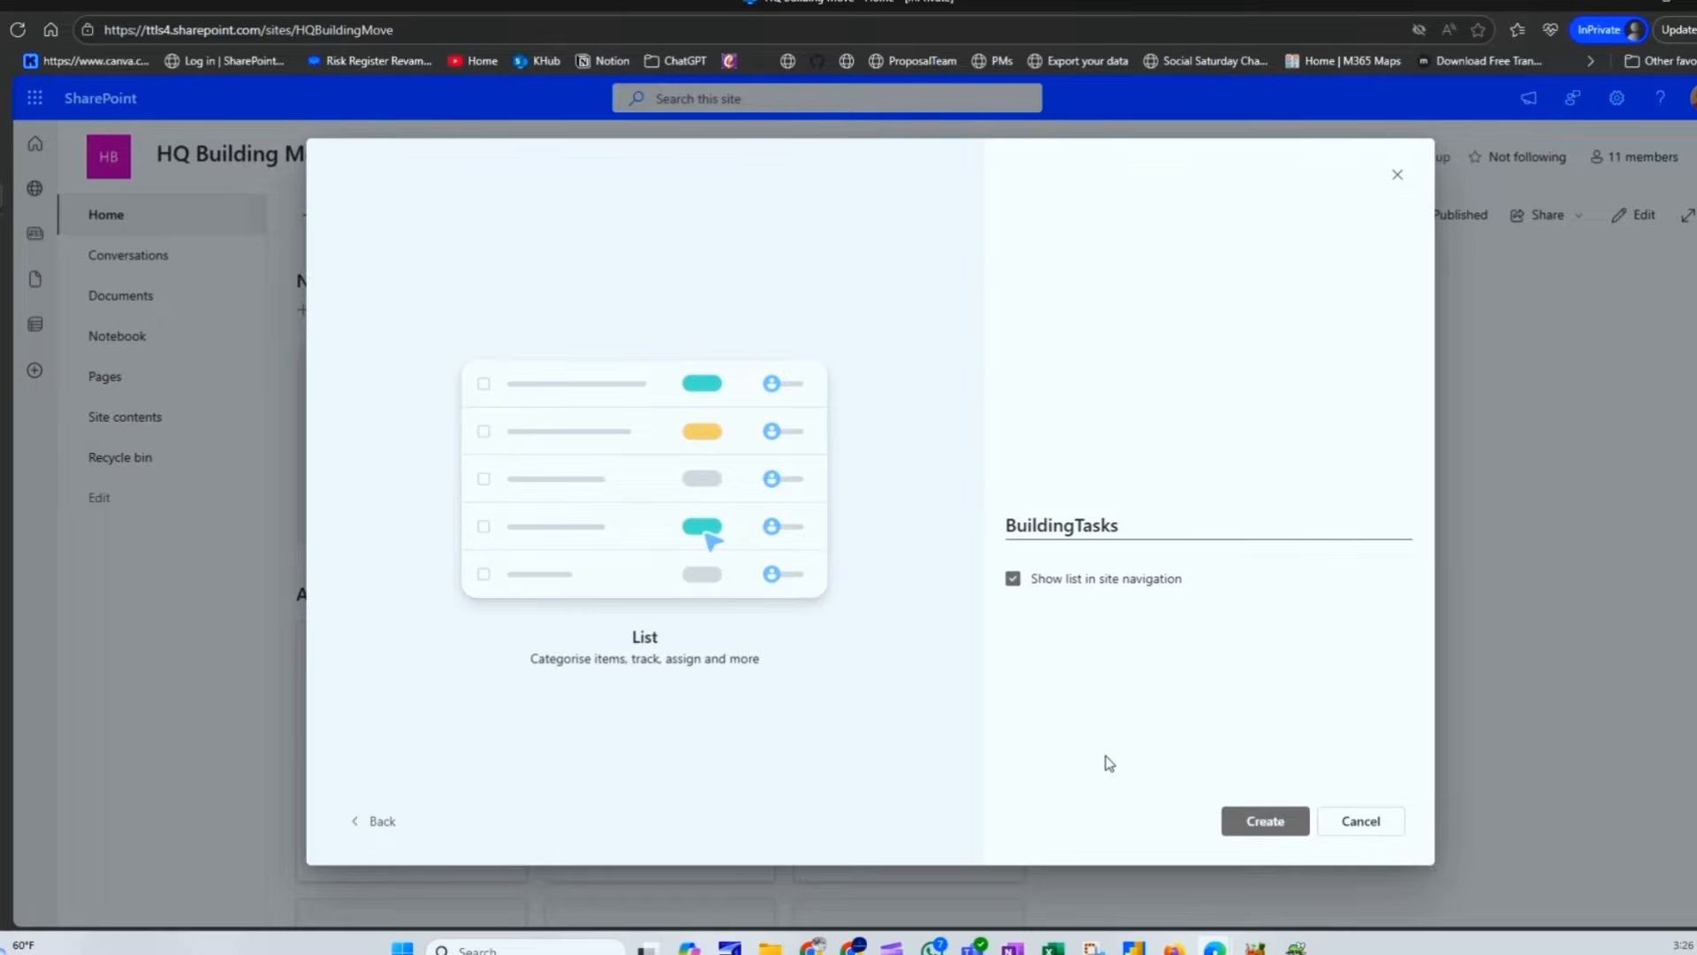
click(1252, 820)
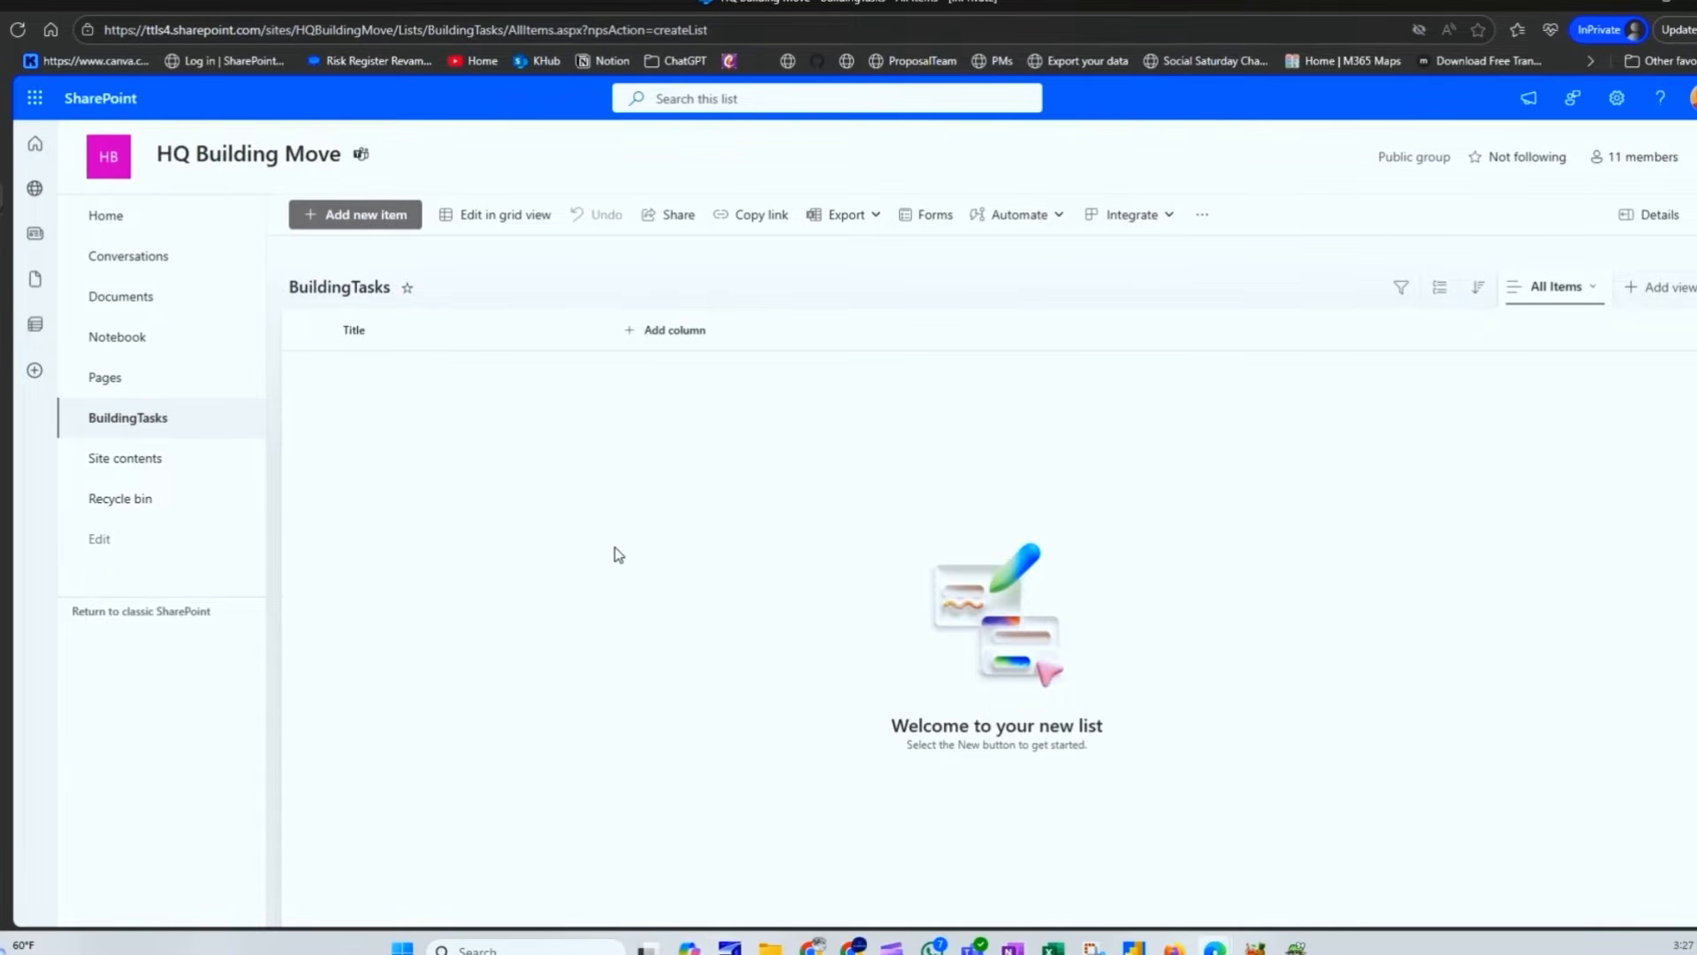
Step: Try inserting characters into the list's web address, then leave Lists/BuildingTasks unchanged
click(499, 29)
click(499, 29)
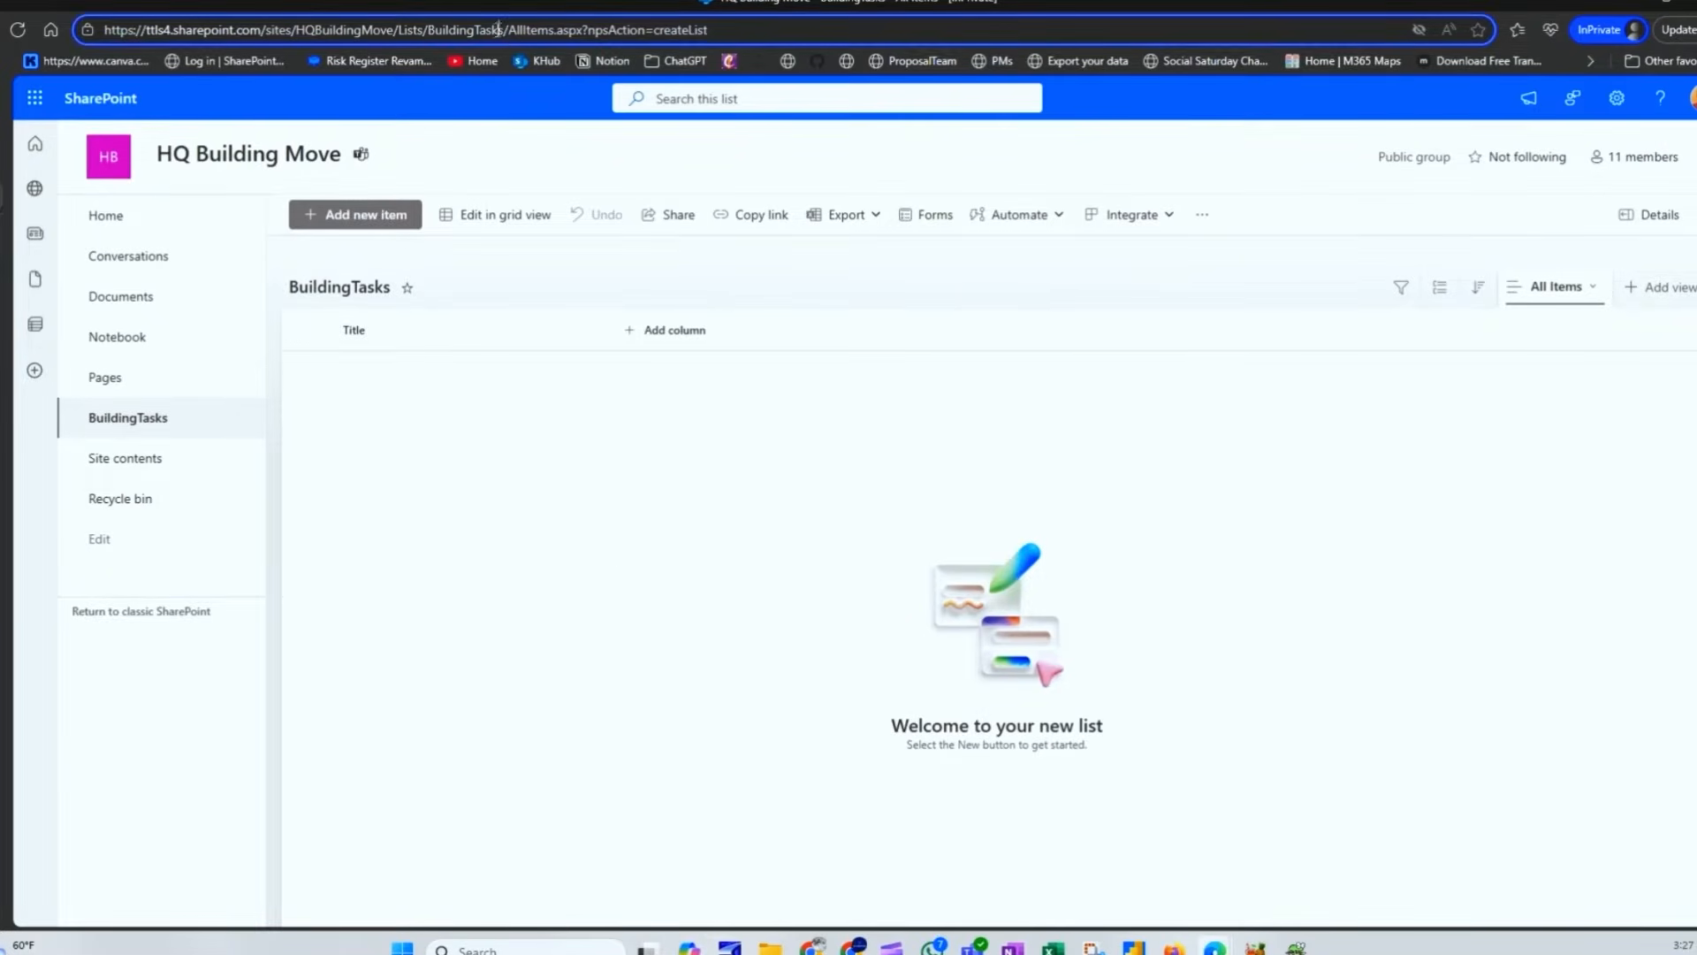
drag(504, 30, 427, 29)
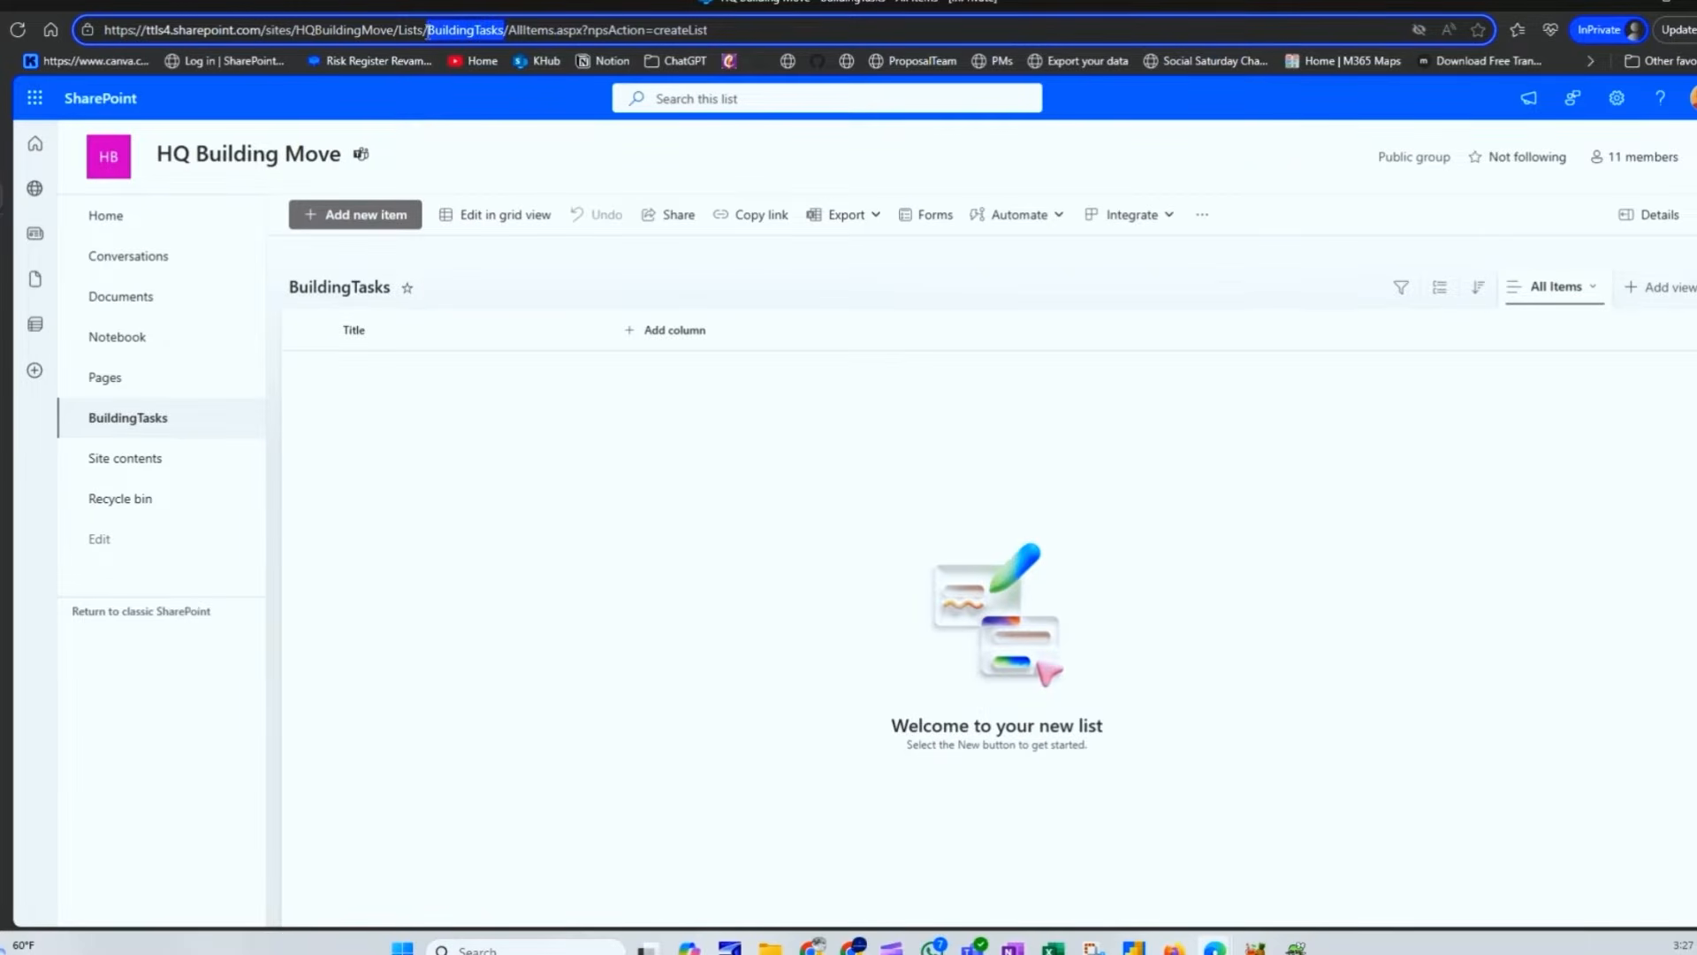
click(477, 30)
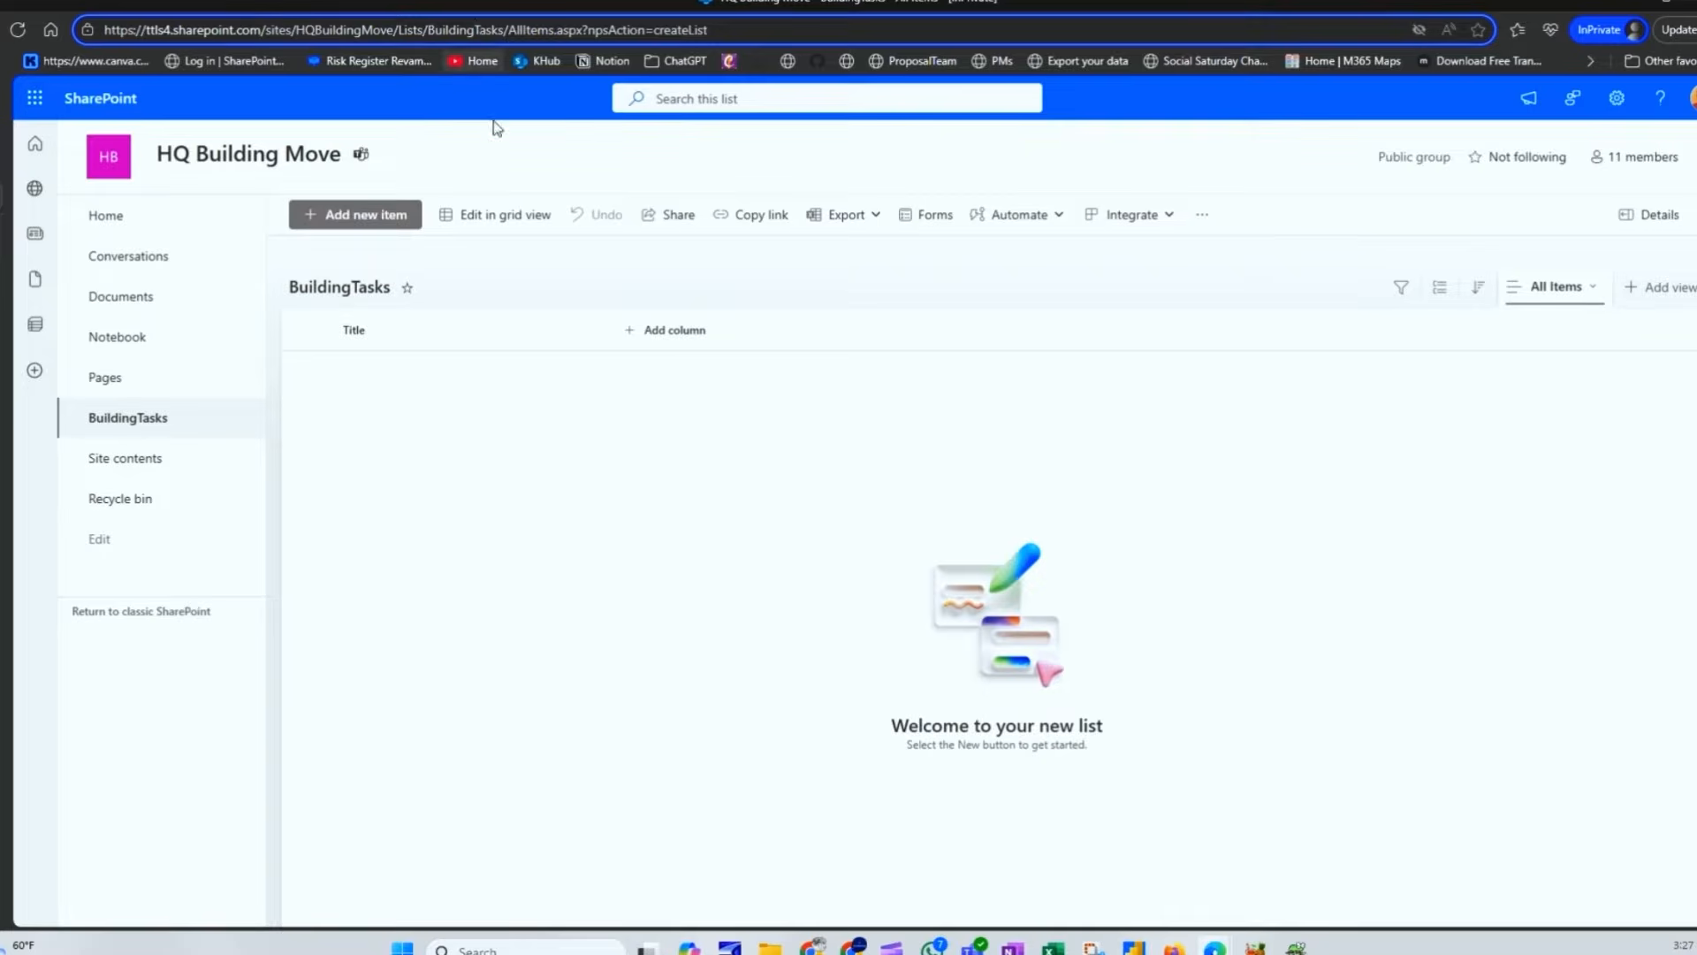
text(&7&)
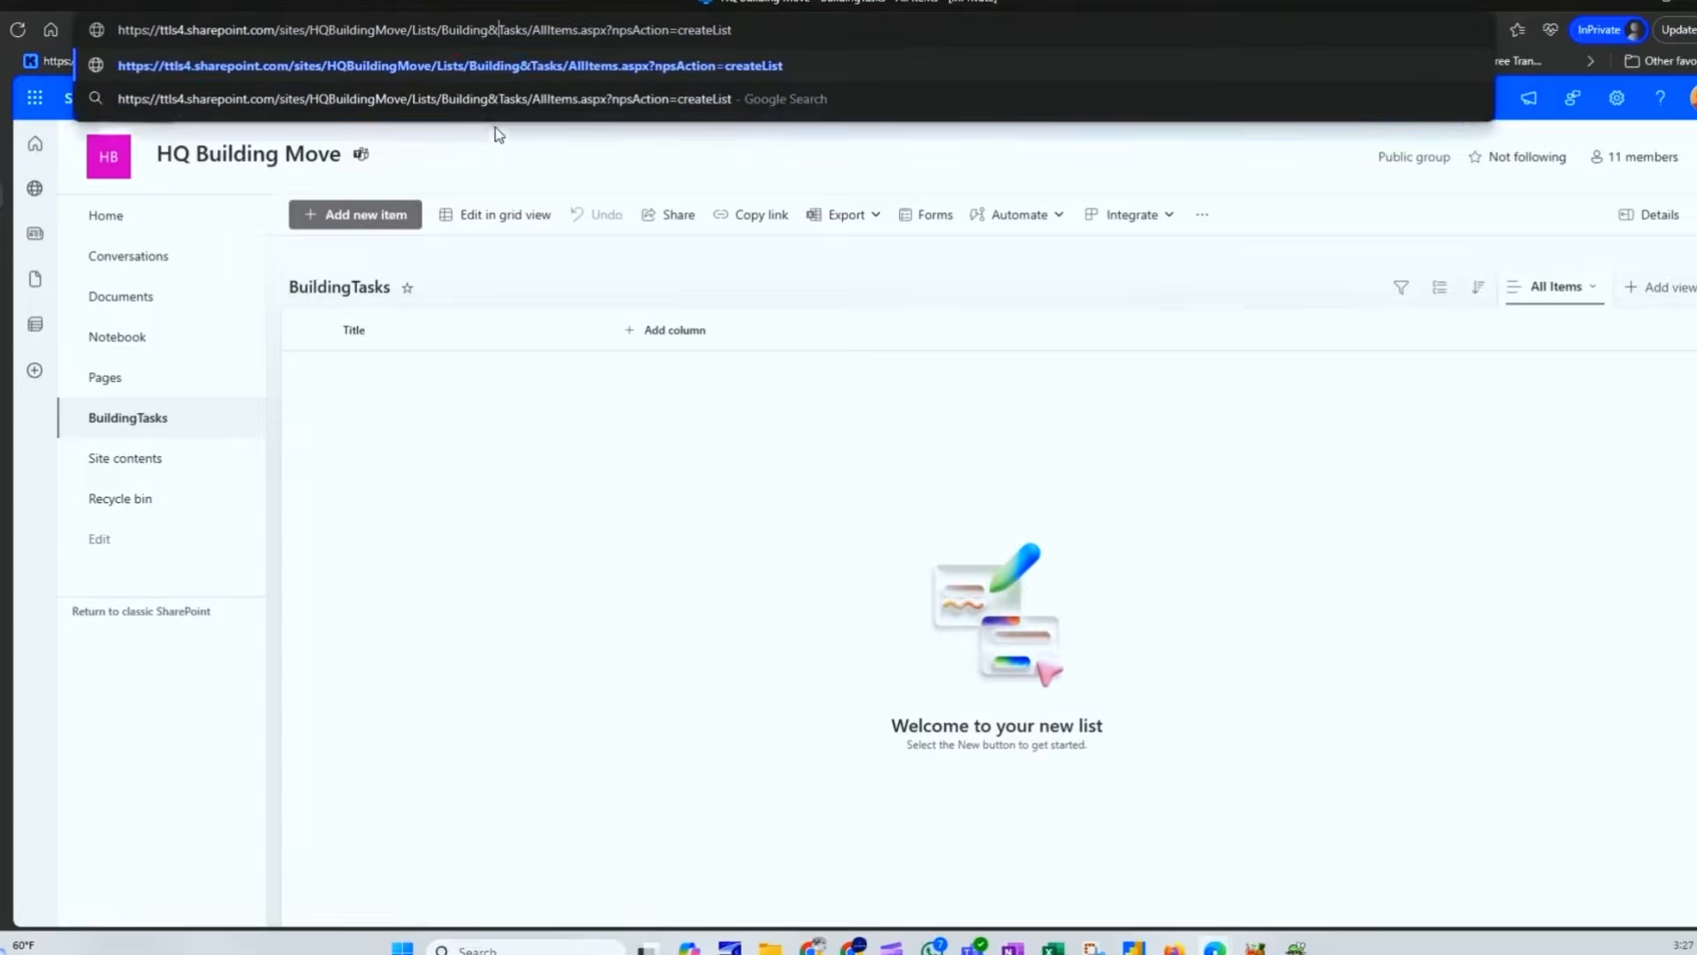
key(BackSpace)
key(BackSpace)
key(BackSpace)
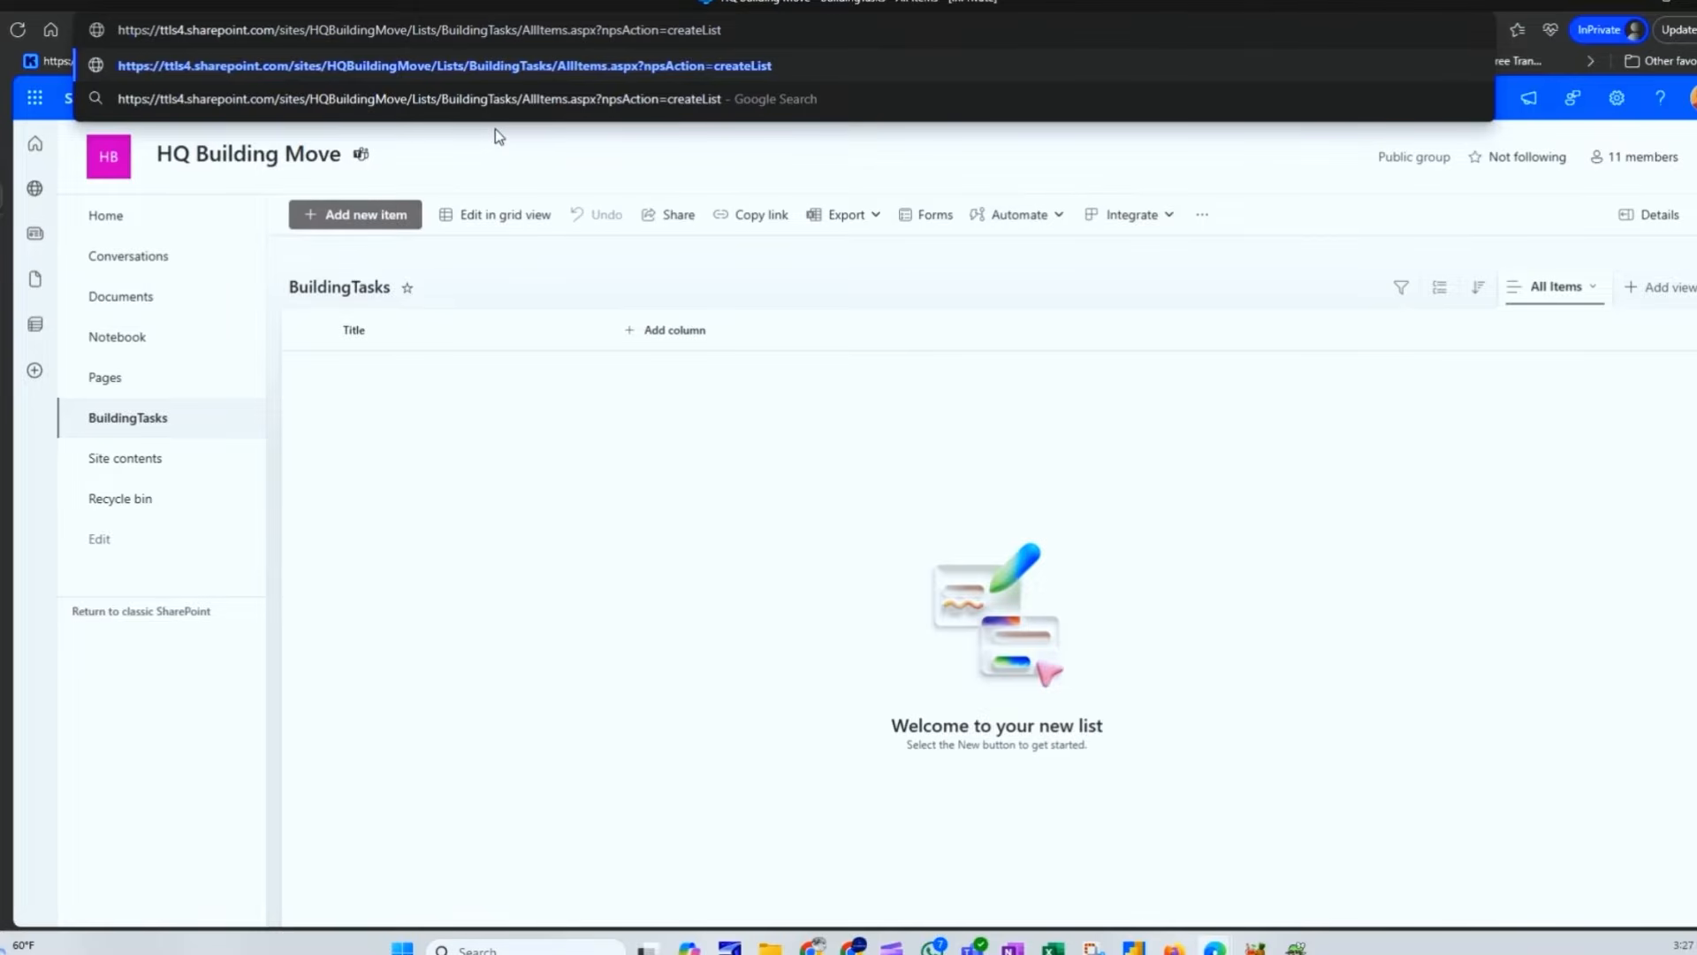
text(%7%)
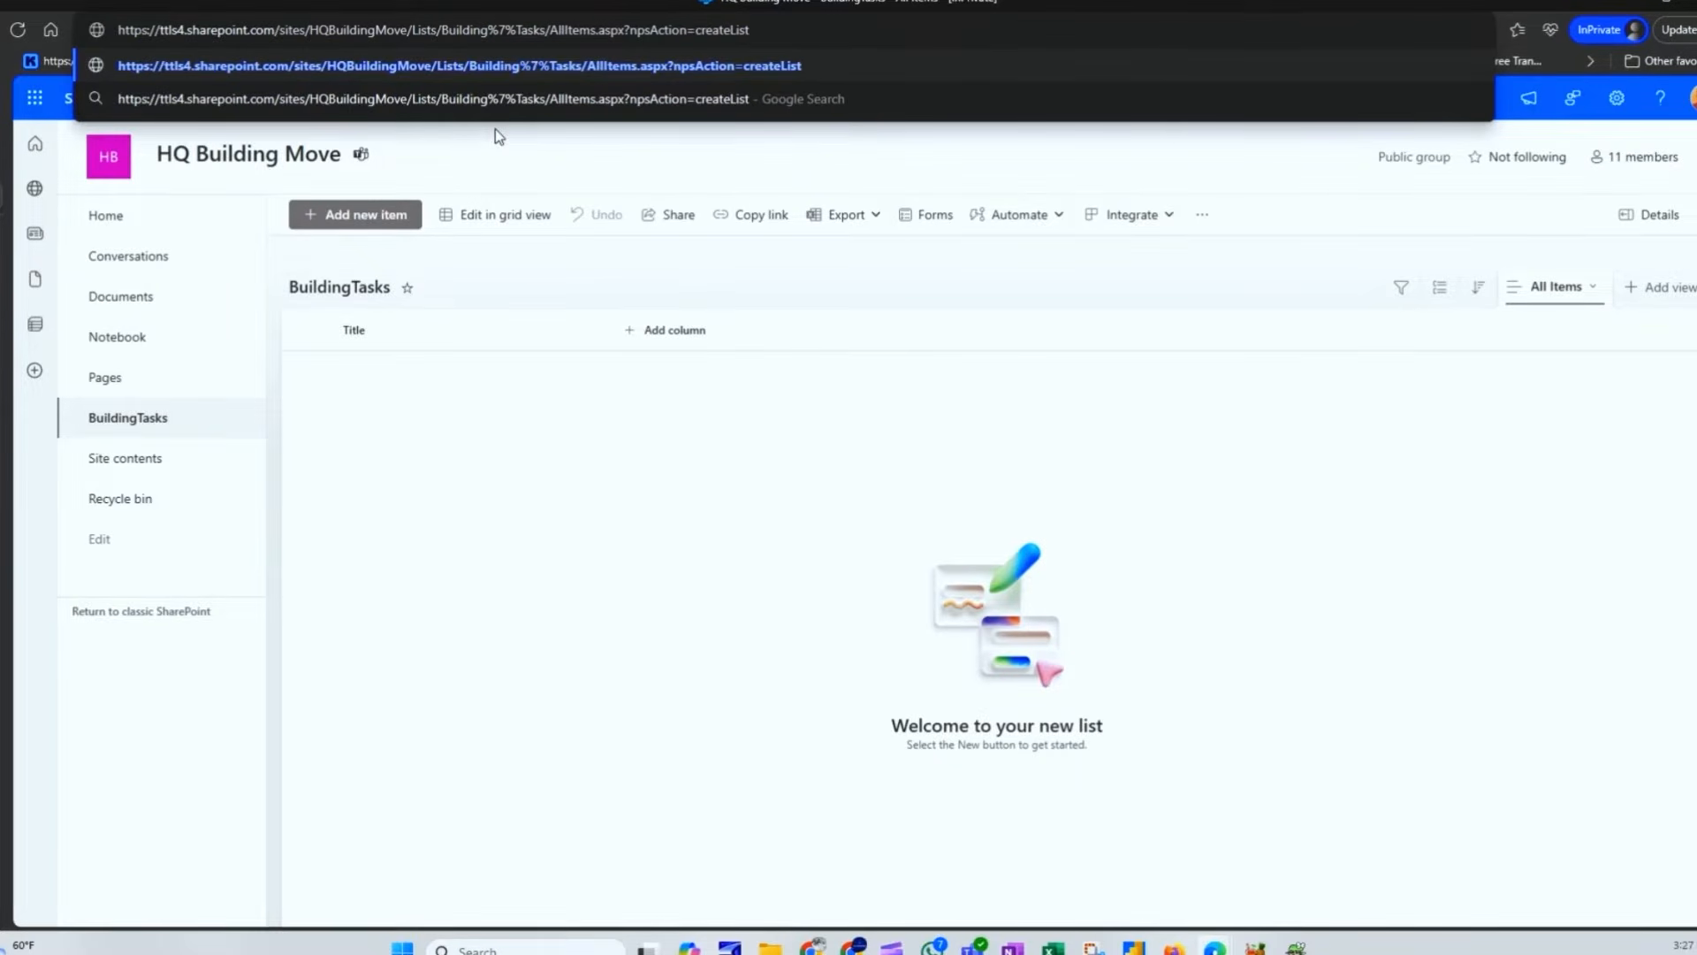
key(BackSpace)
key(BackSpace)
key(BackSpace)
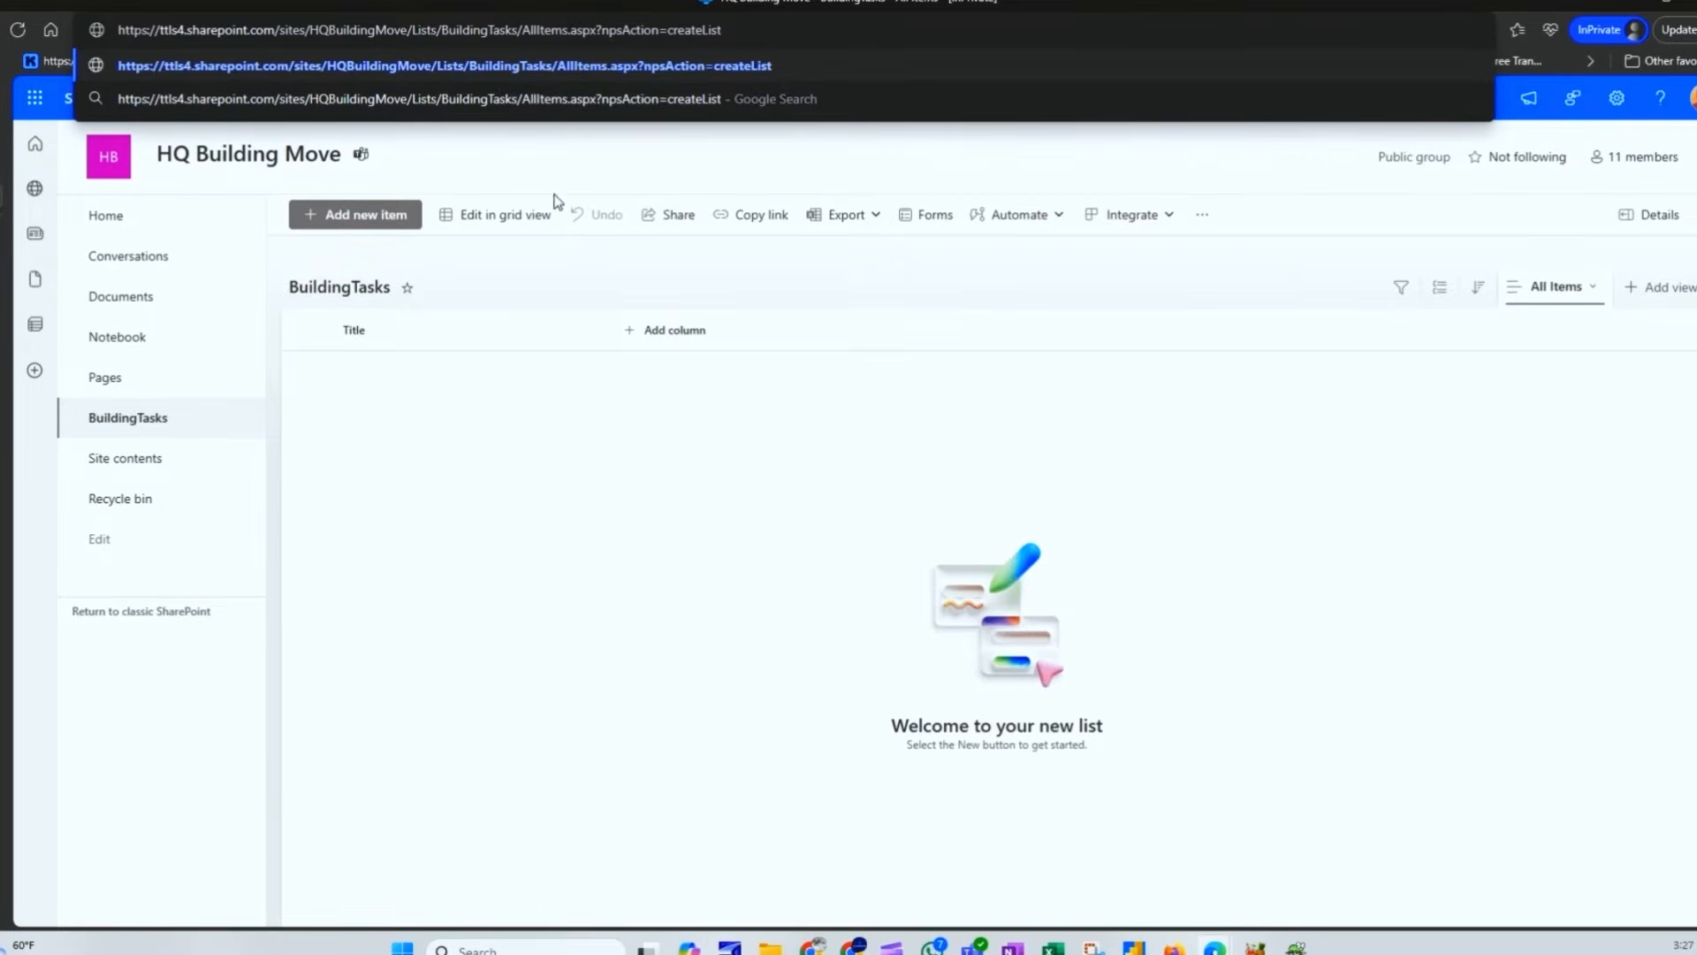
drag(515, 29, 441, 30)
click(515, 30)
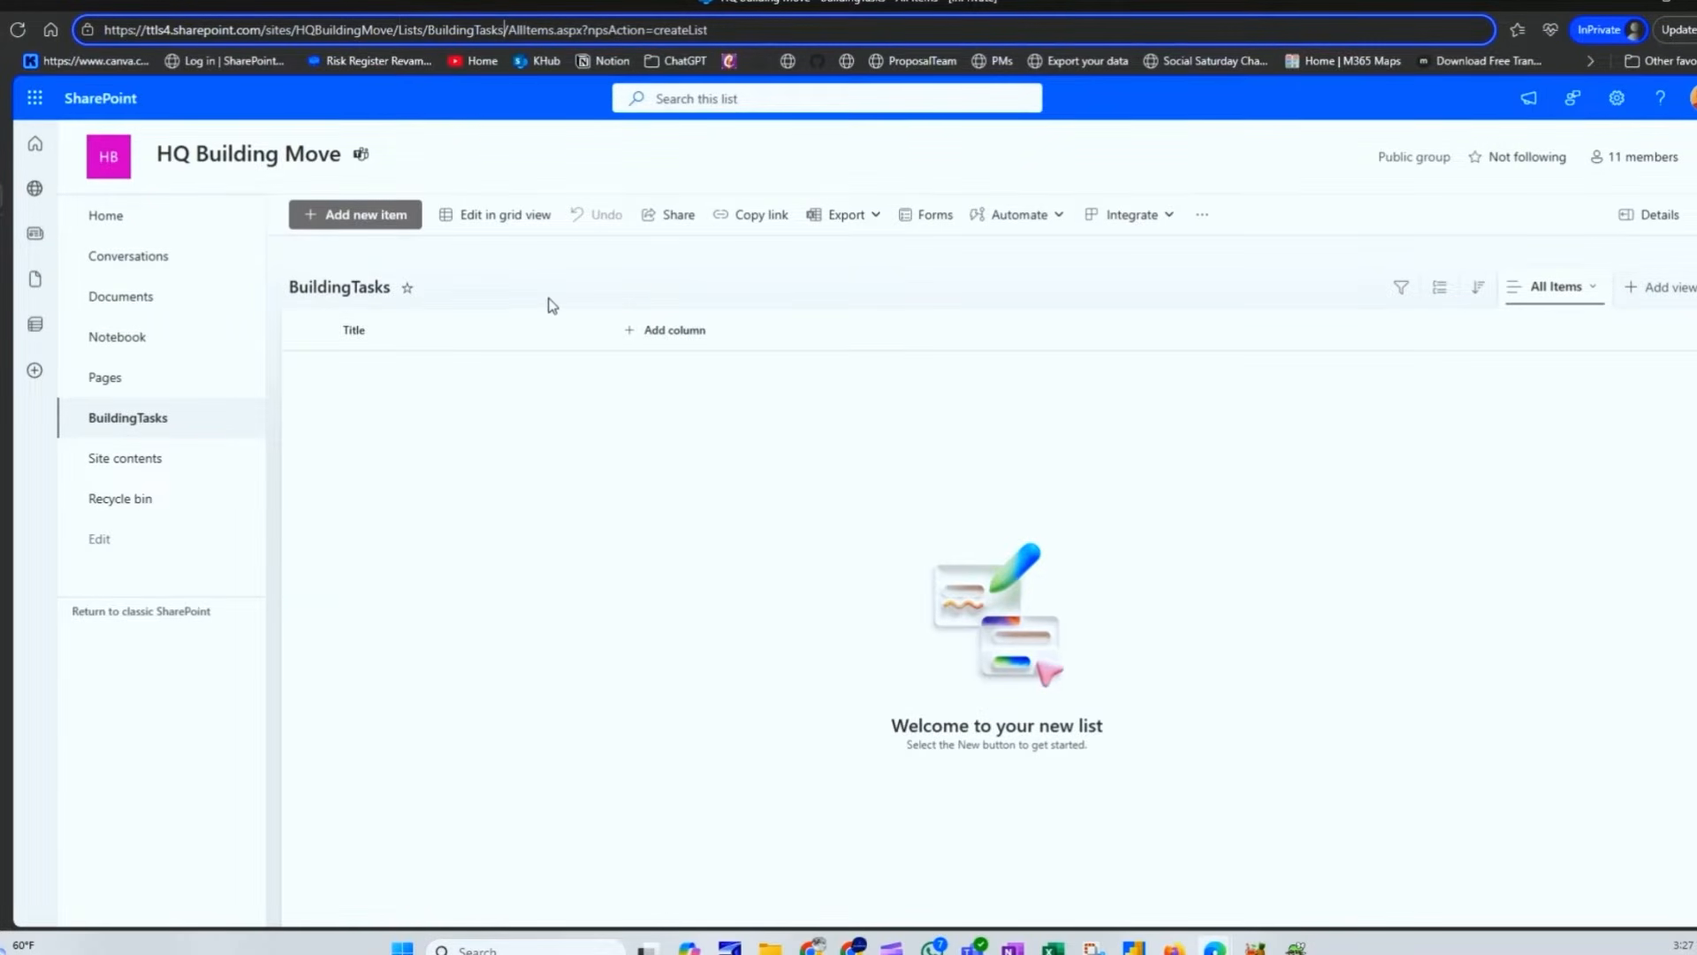
Step: Change the list's display name to 'Building Tasks' in its settings, keeping the URL
click(336, 289)
click(696, 399)
click(995, 682)
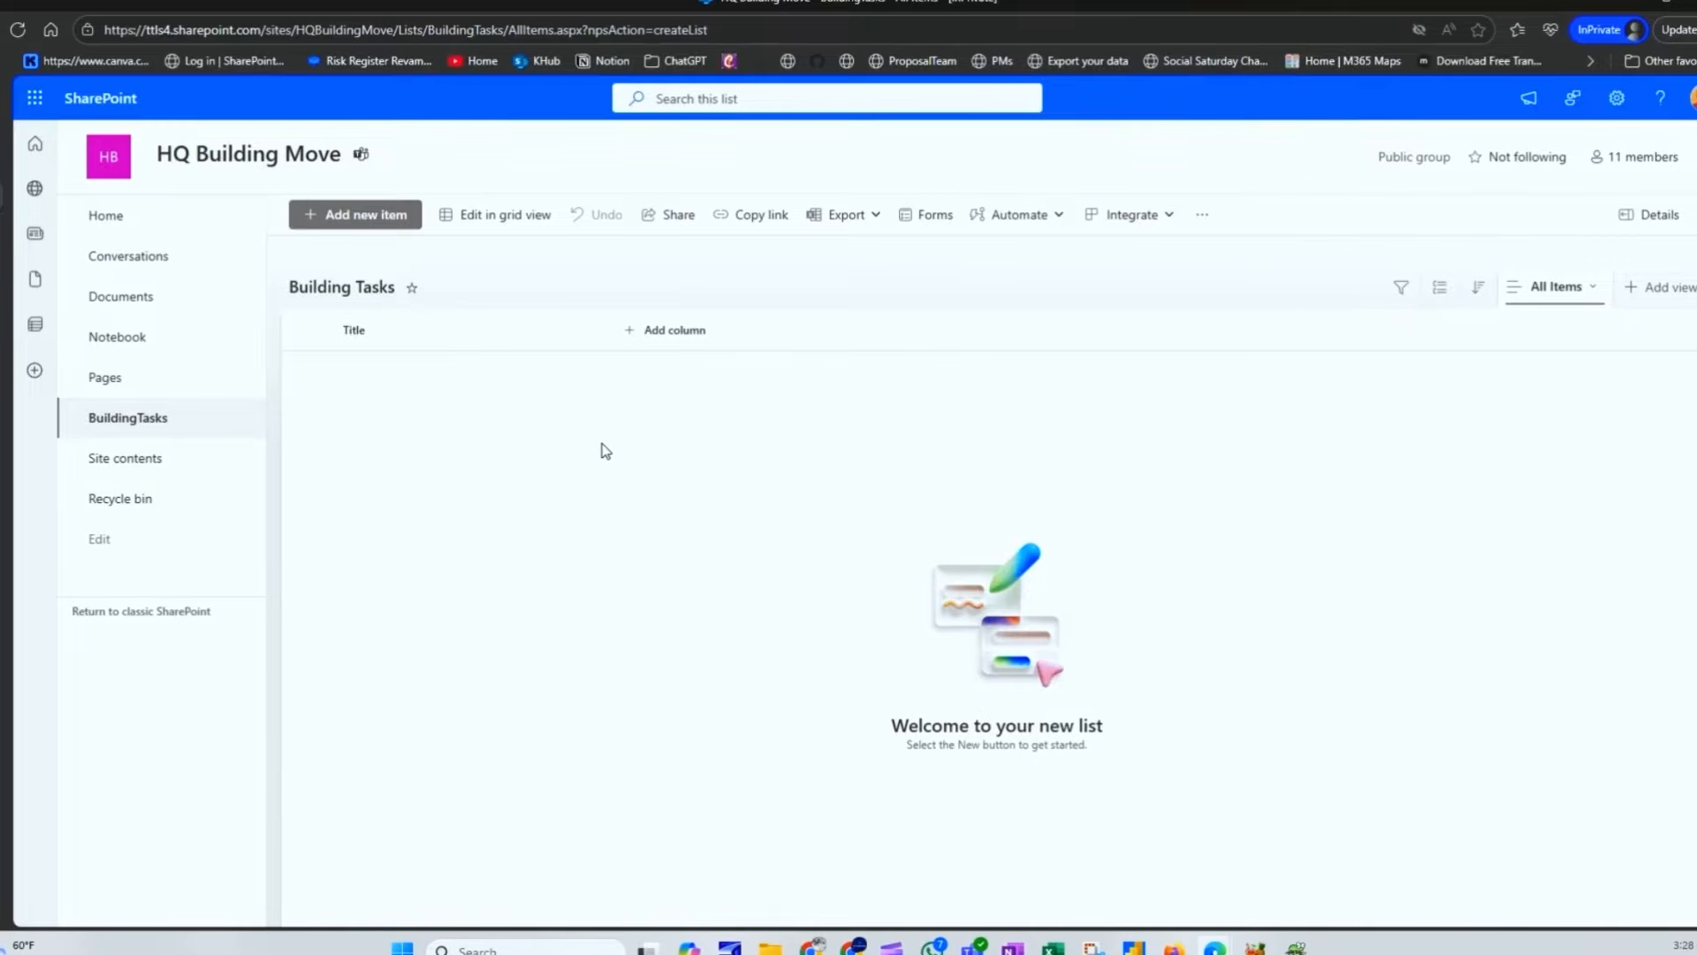
Step: Rename the Building Tasks list's Title column to 'Task' from its column menu
click(381, 334)
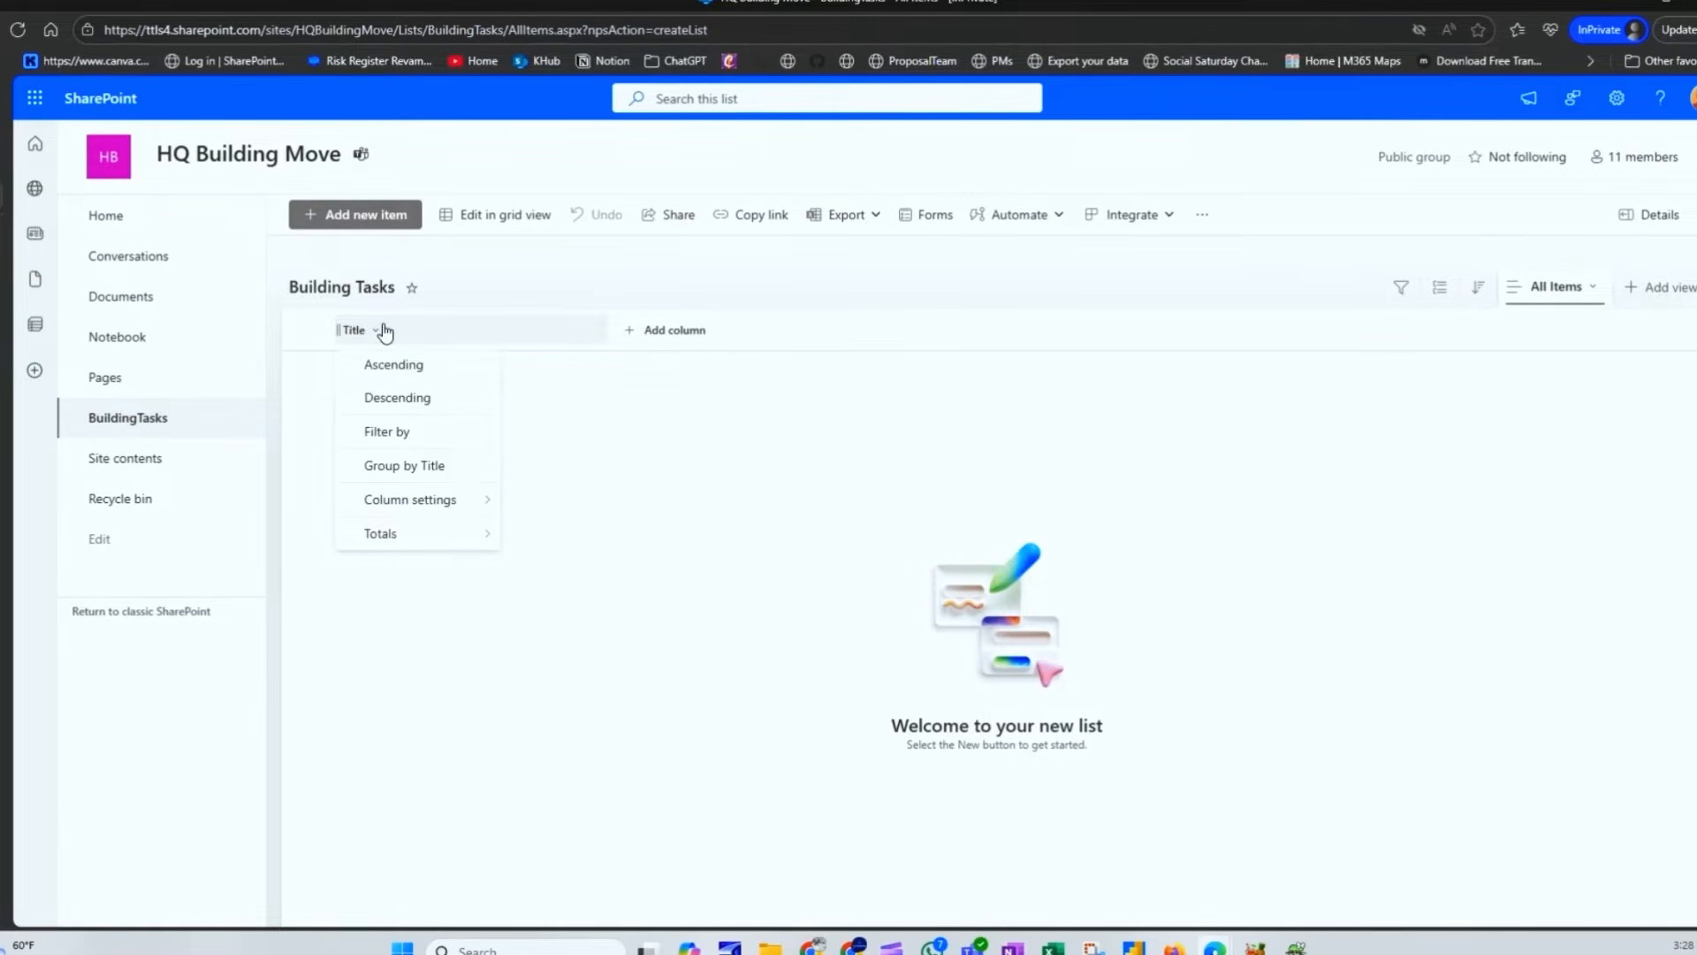
mouse_move(415, 521)
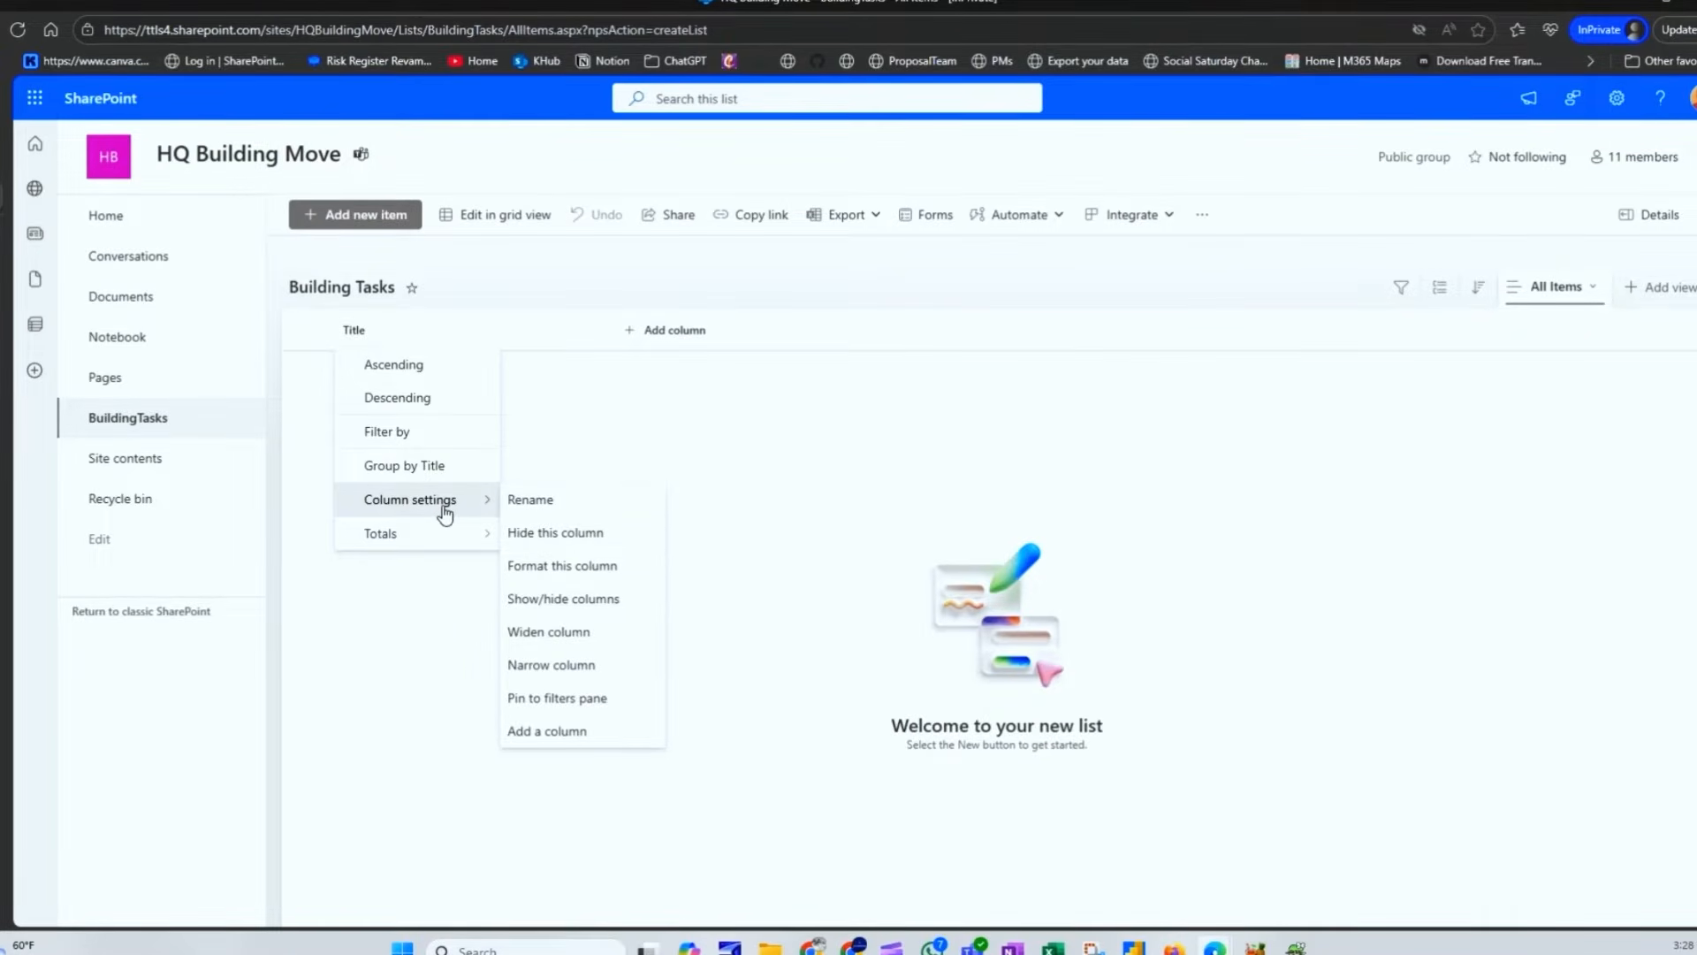
click(530, 499)
text(Task)
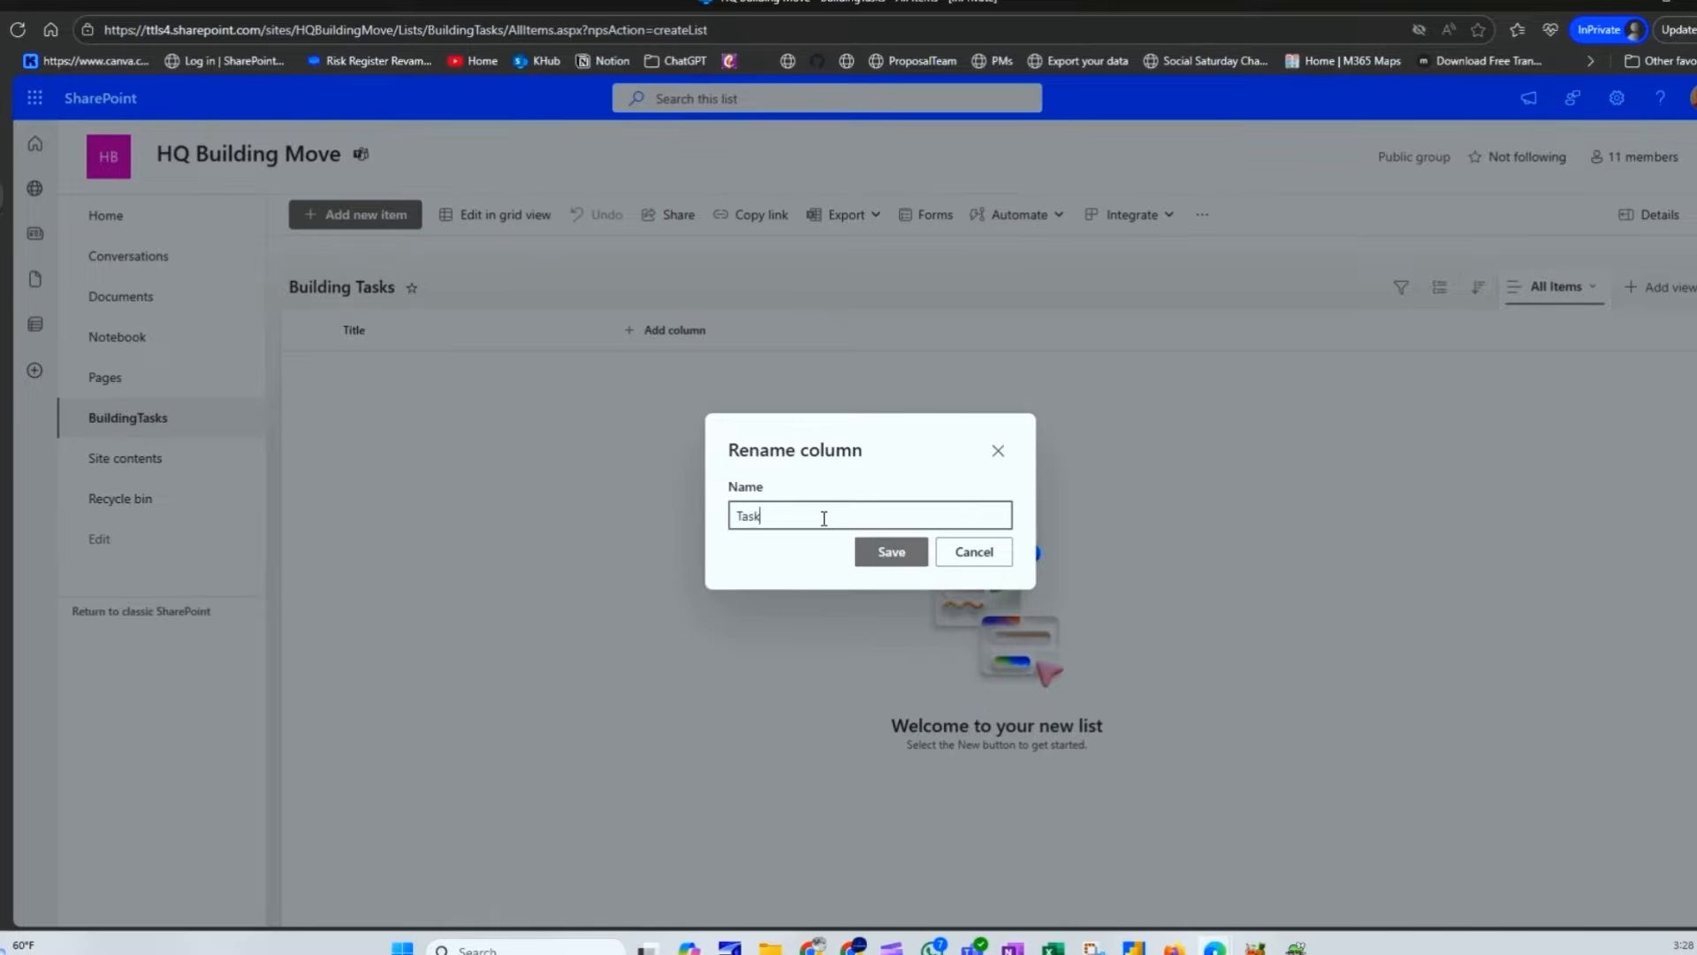
click(902, 552)
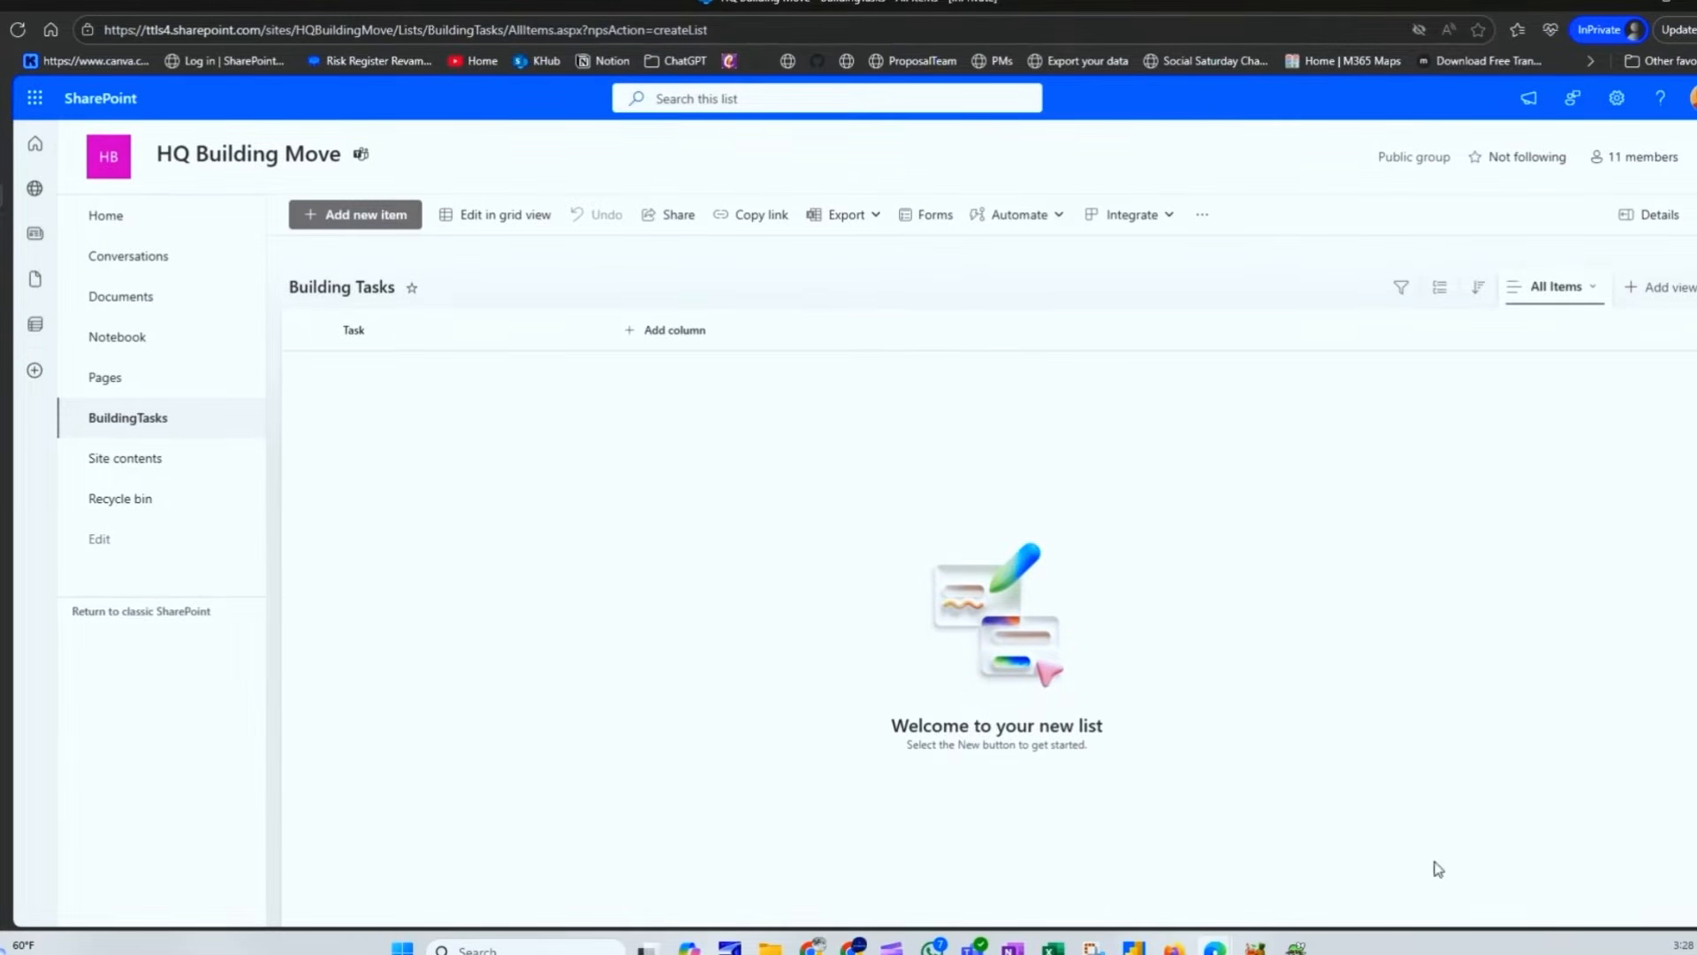
Step: Add a Multiple lines of text column named Description
click(677, 350)
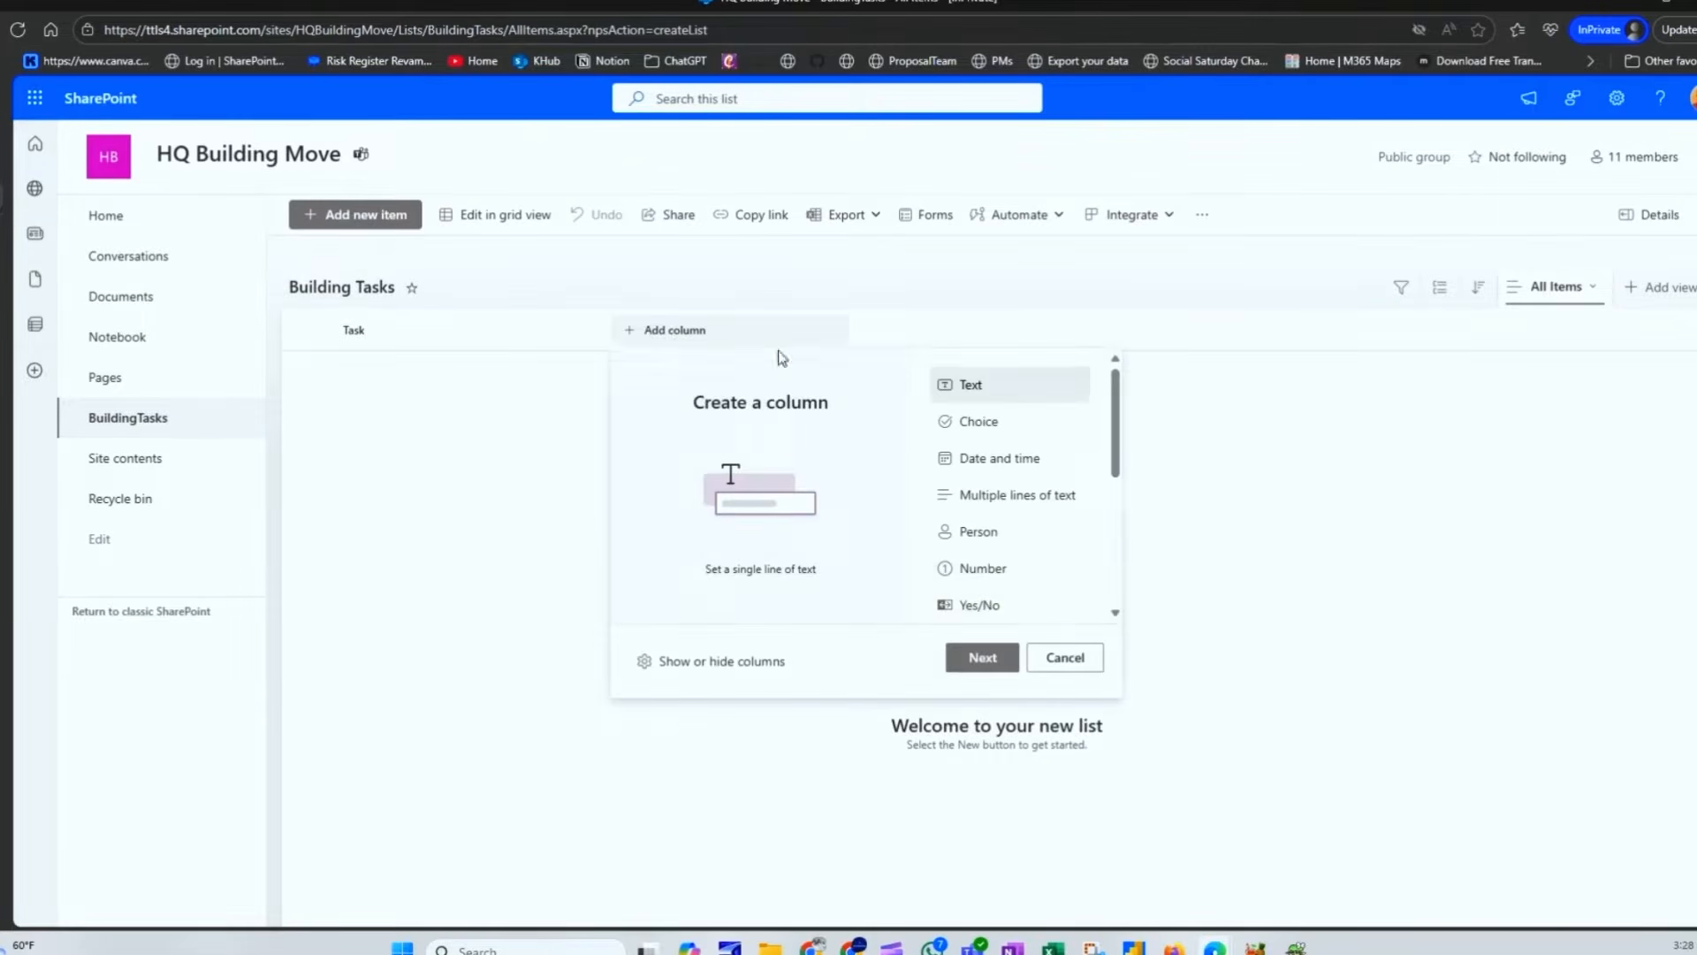
scroll(991, 495, down, 3)
scroll(1019, 542, up, 3)
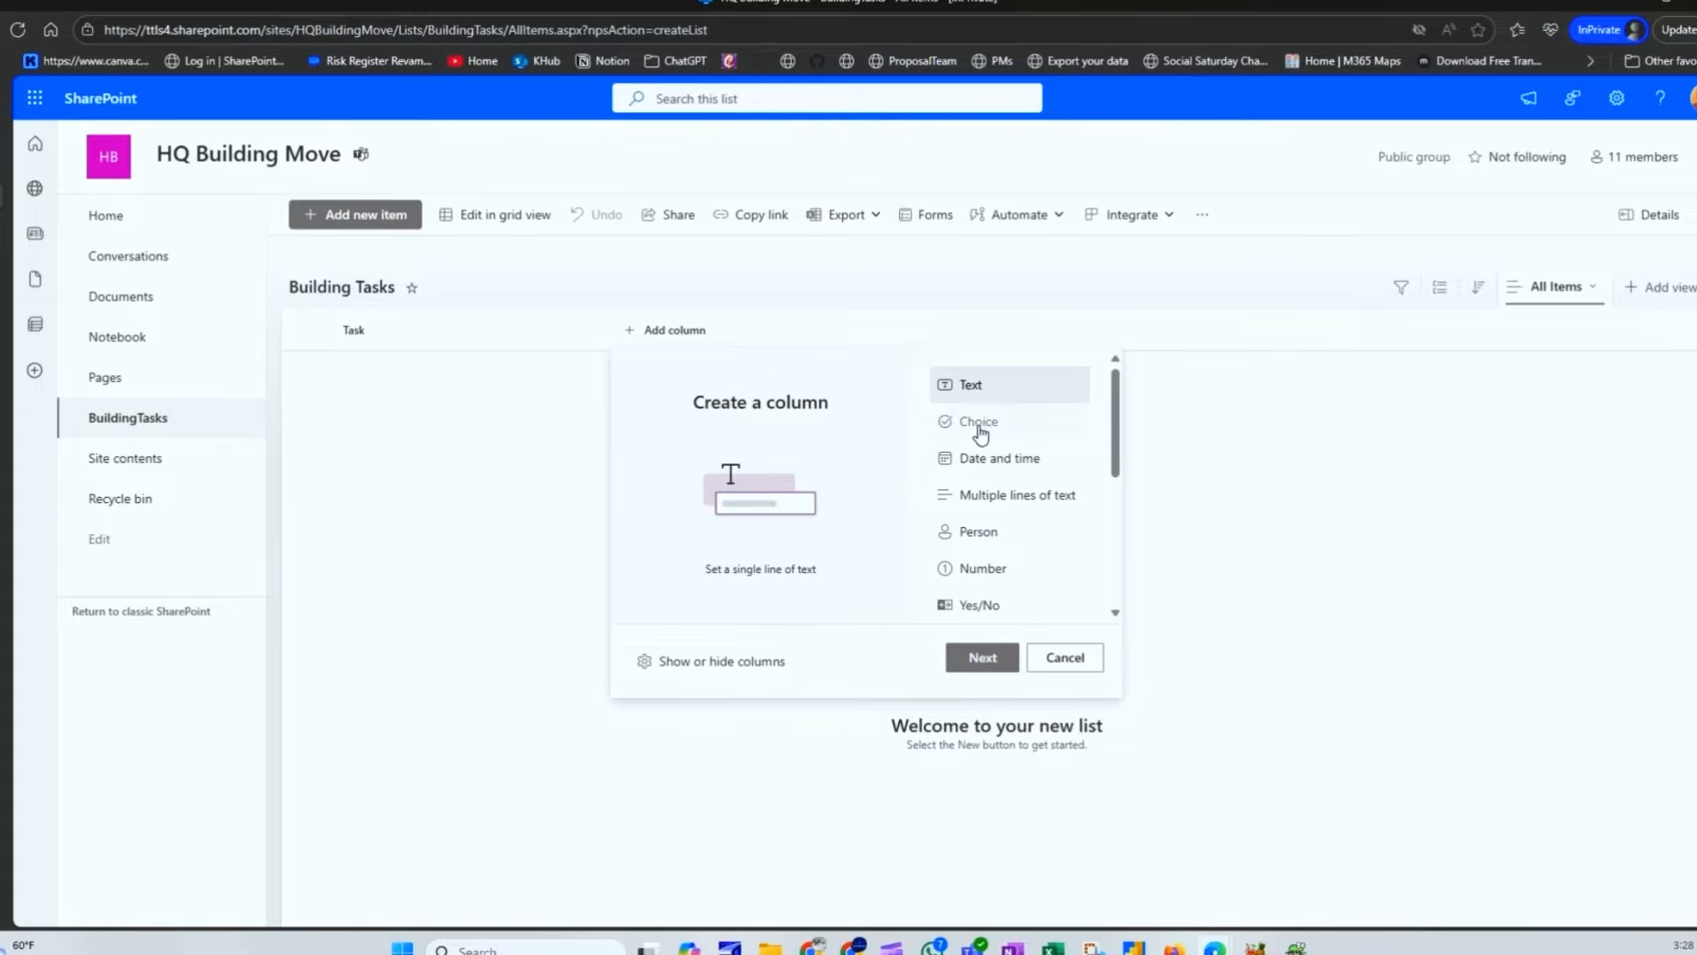
scroll(981, 497, down, 1)
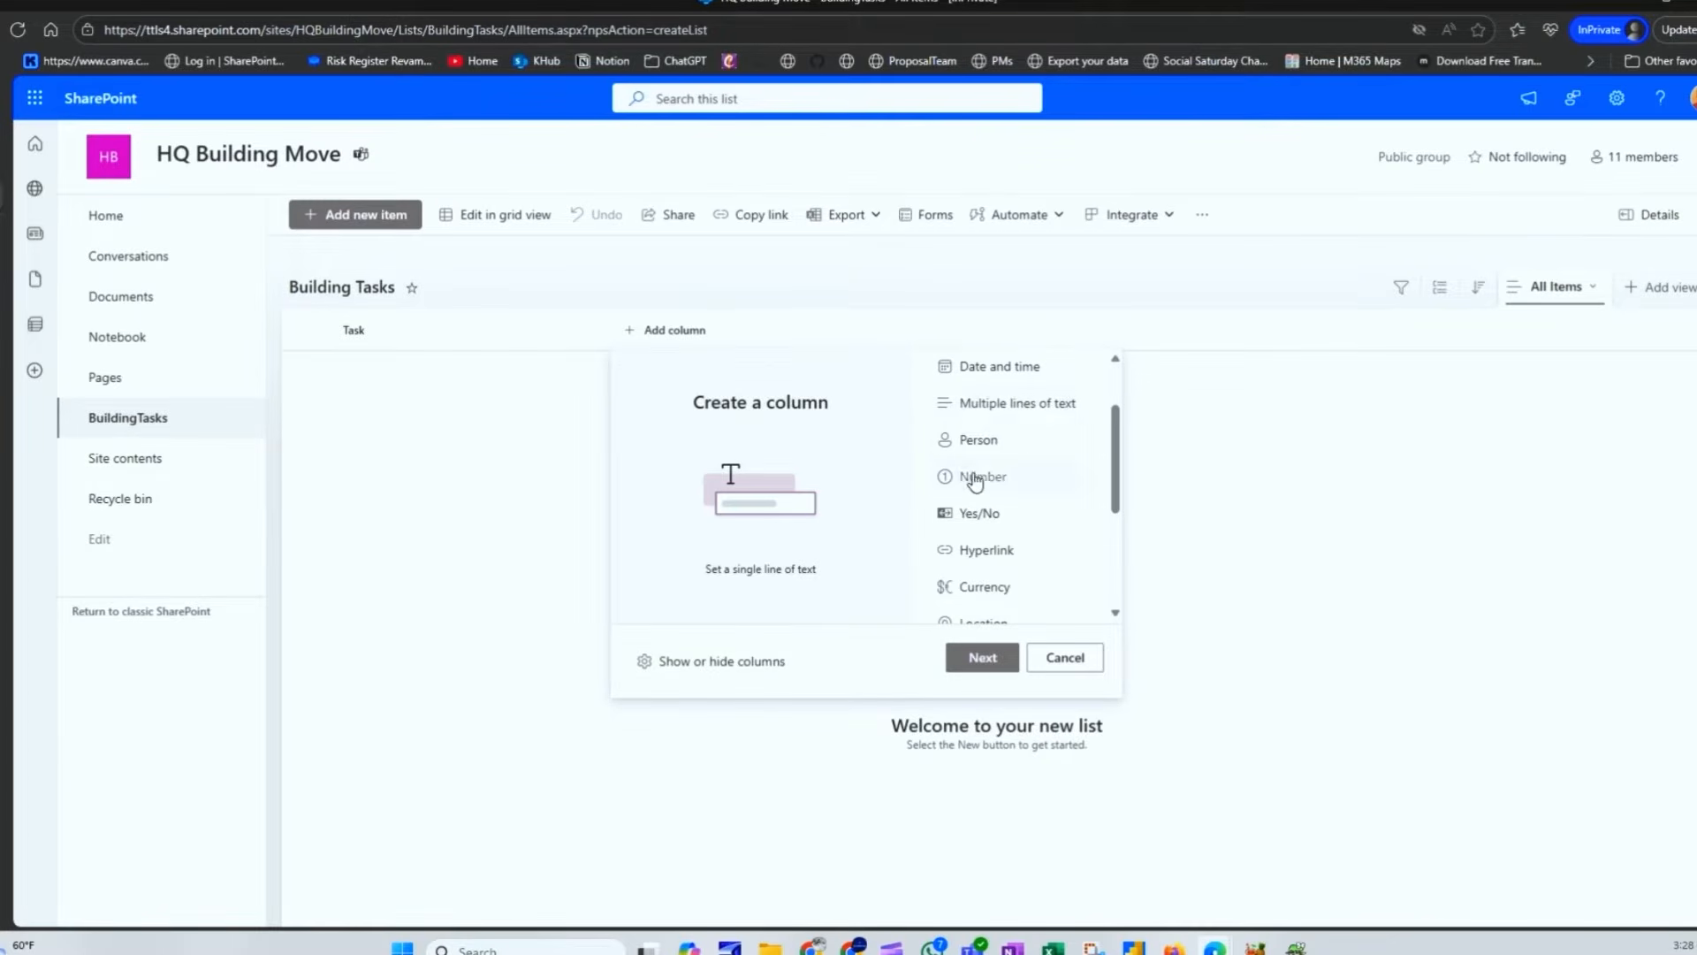
scroll(986, 557, up, 1)
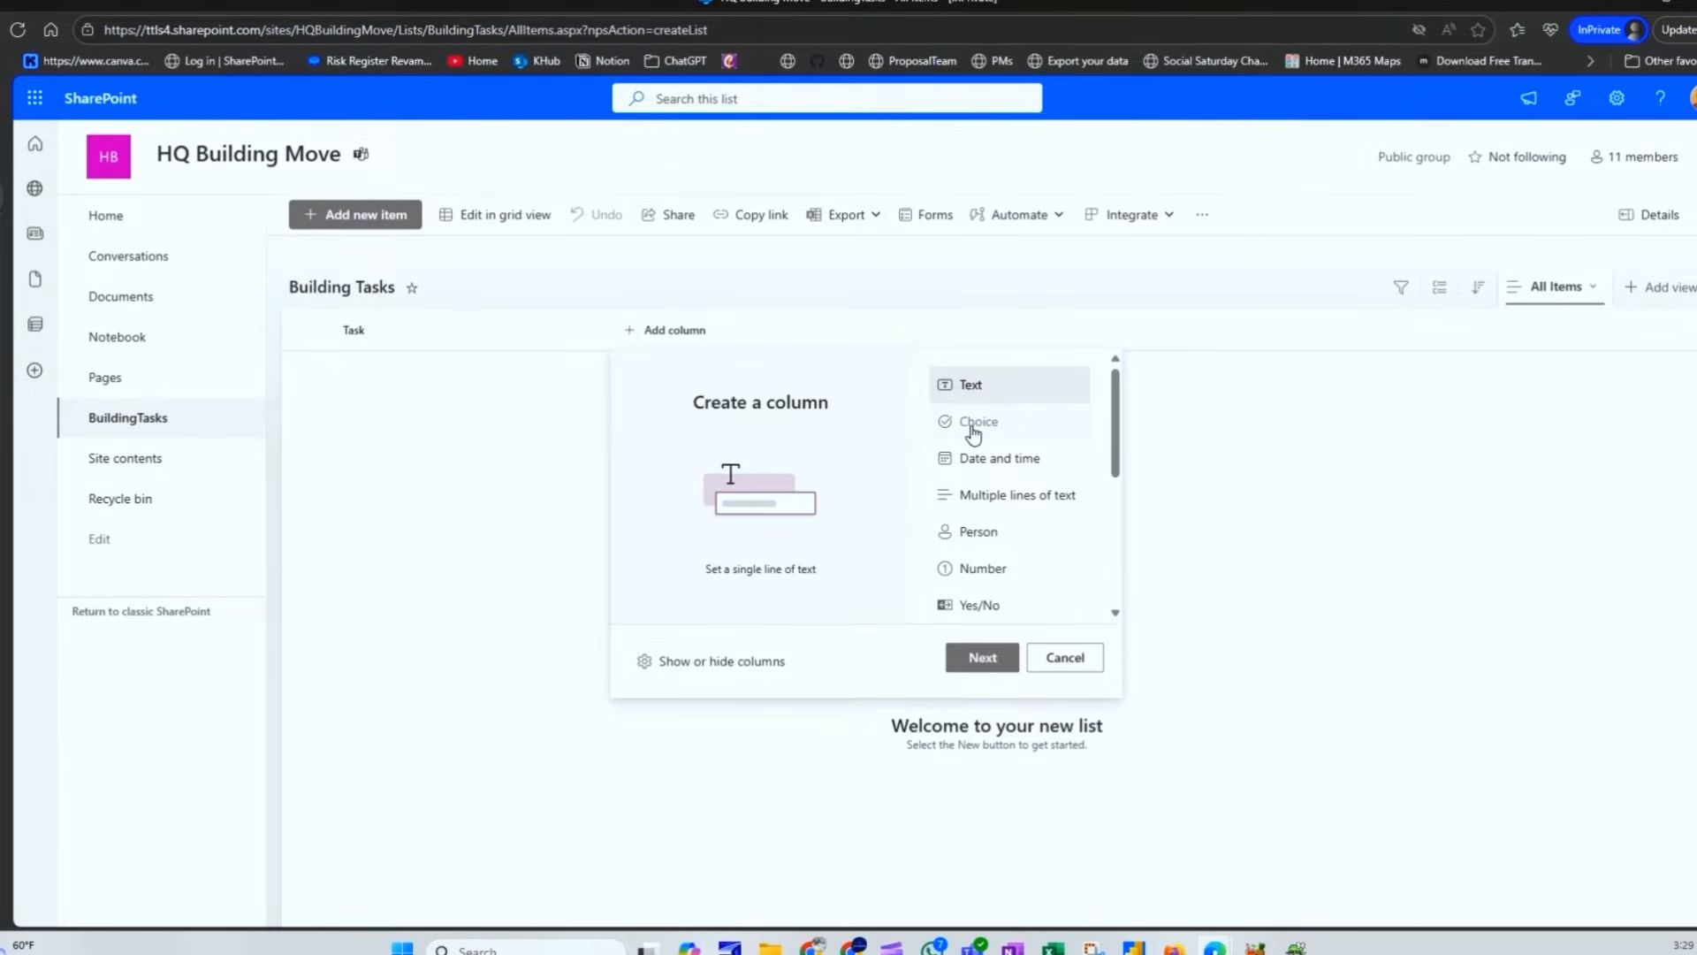
click(982, 502)
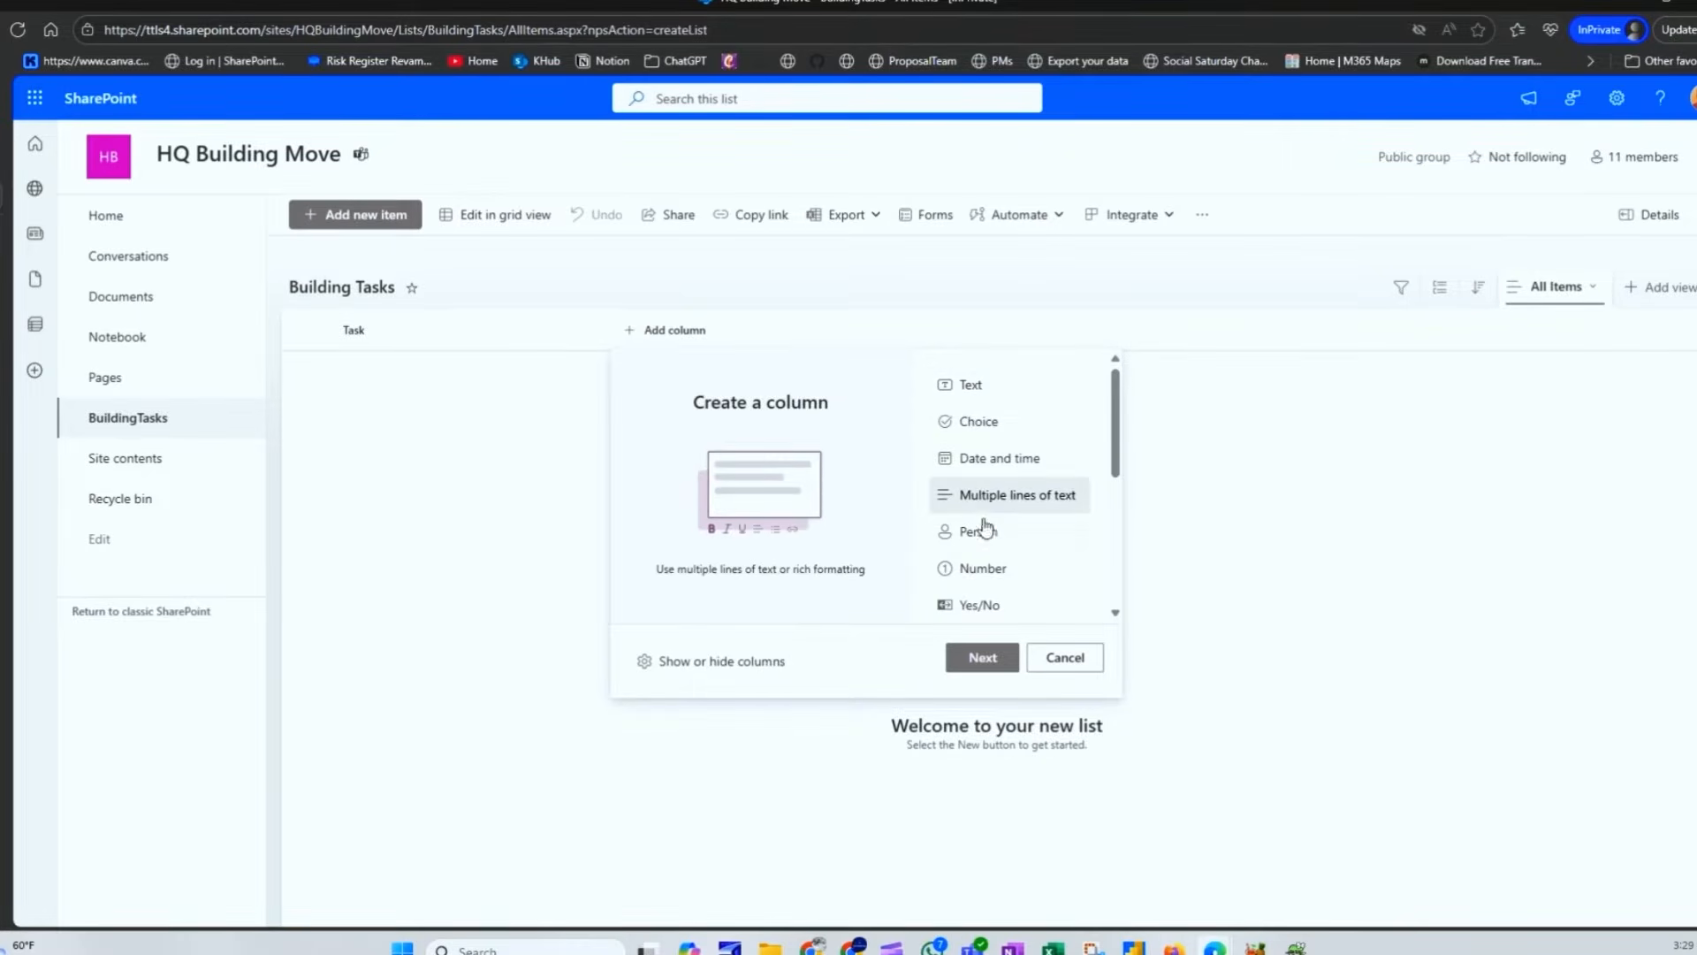
click(980, 658)
click(1487, 199)
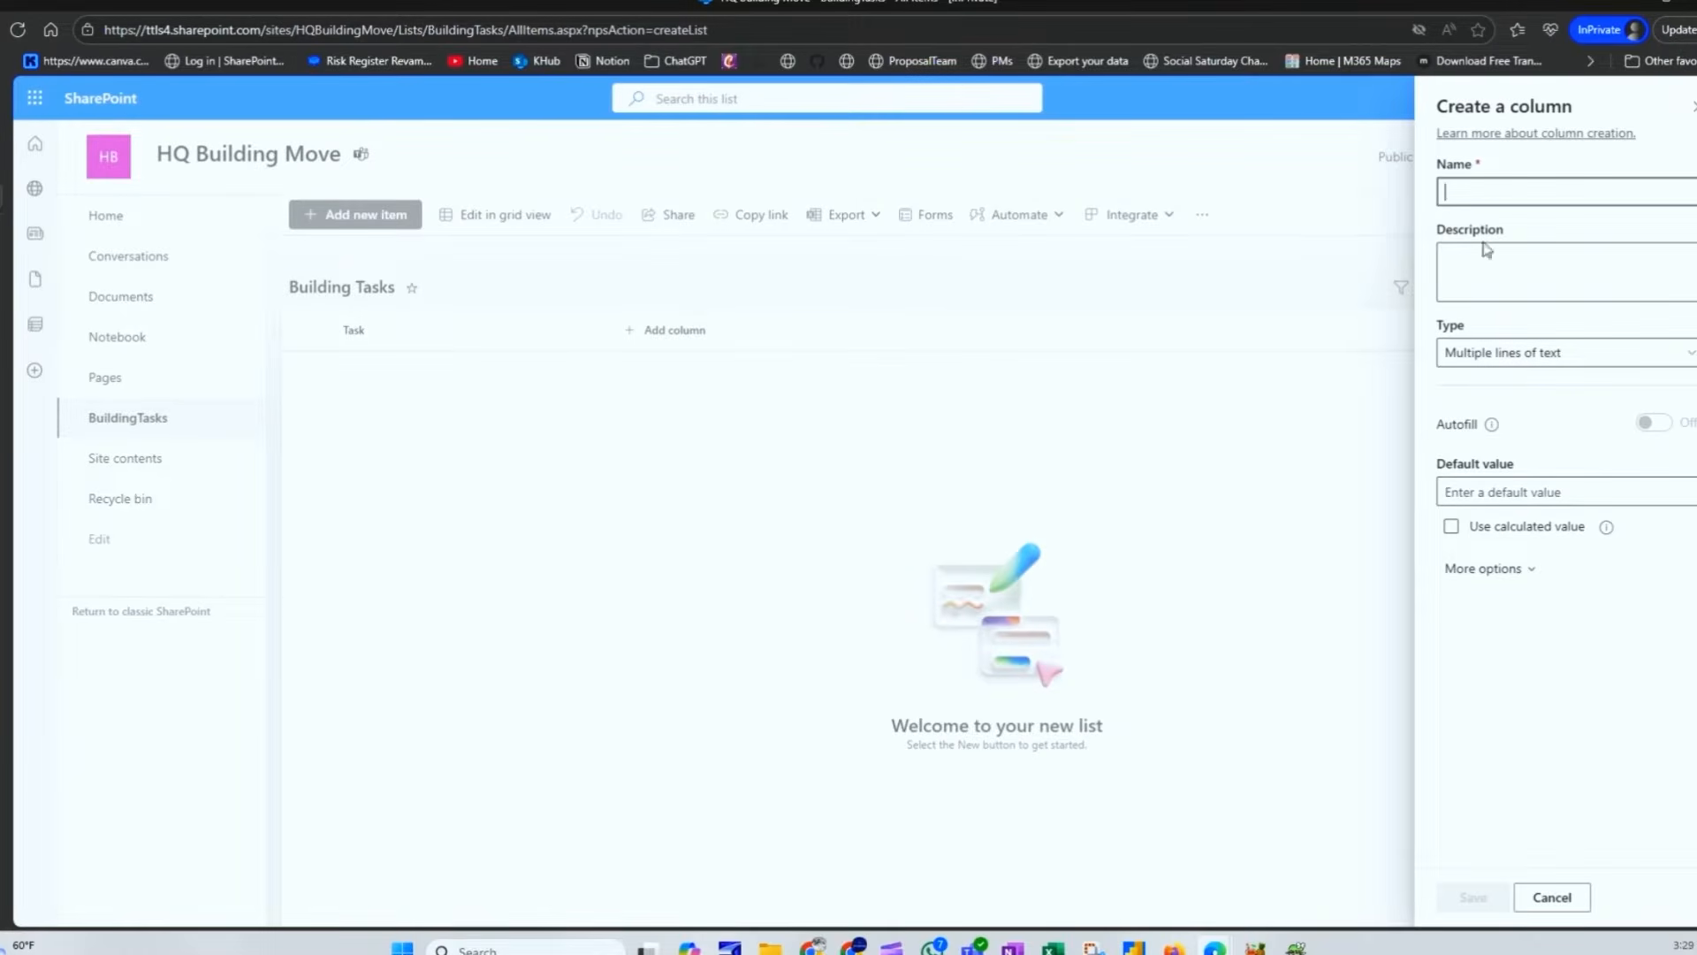
text(Description)
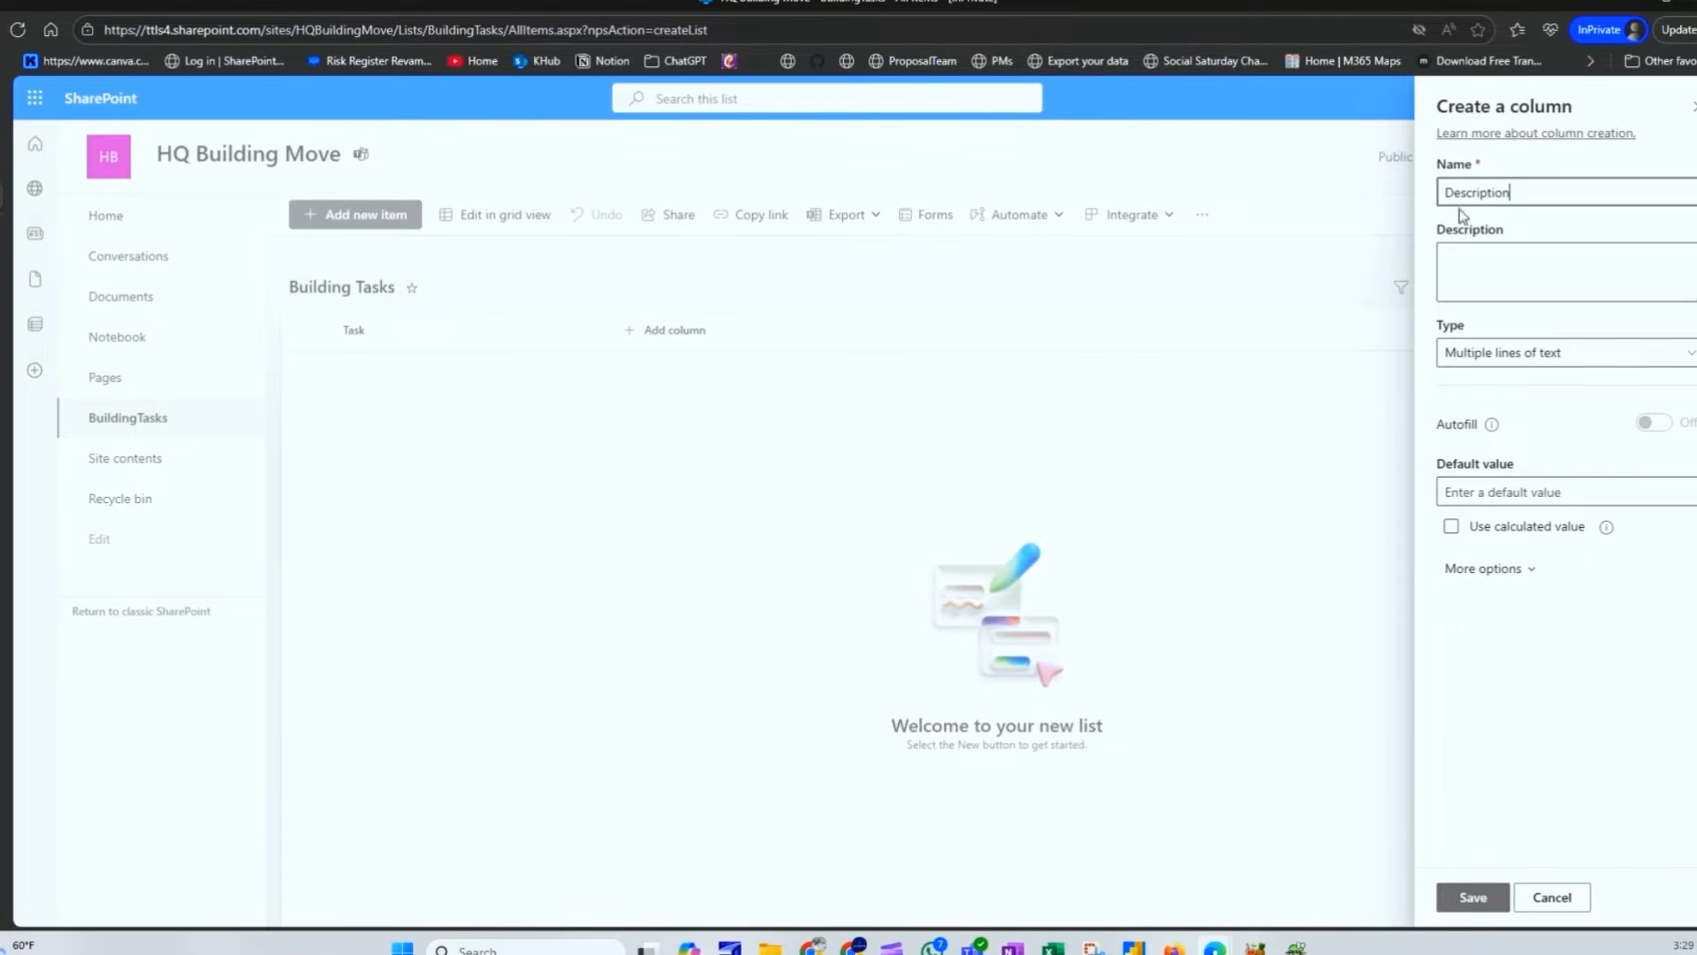
Step: Describe it as 'Give full details of the task', make it required, and save
click(1477, 268)
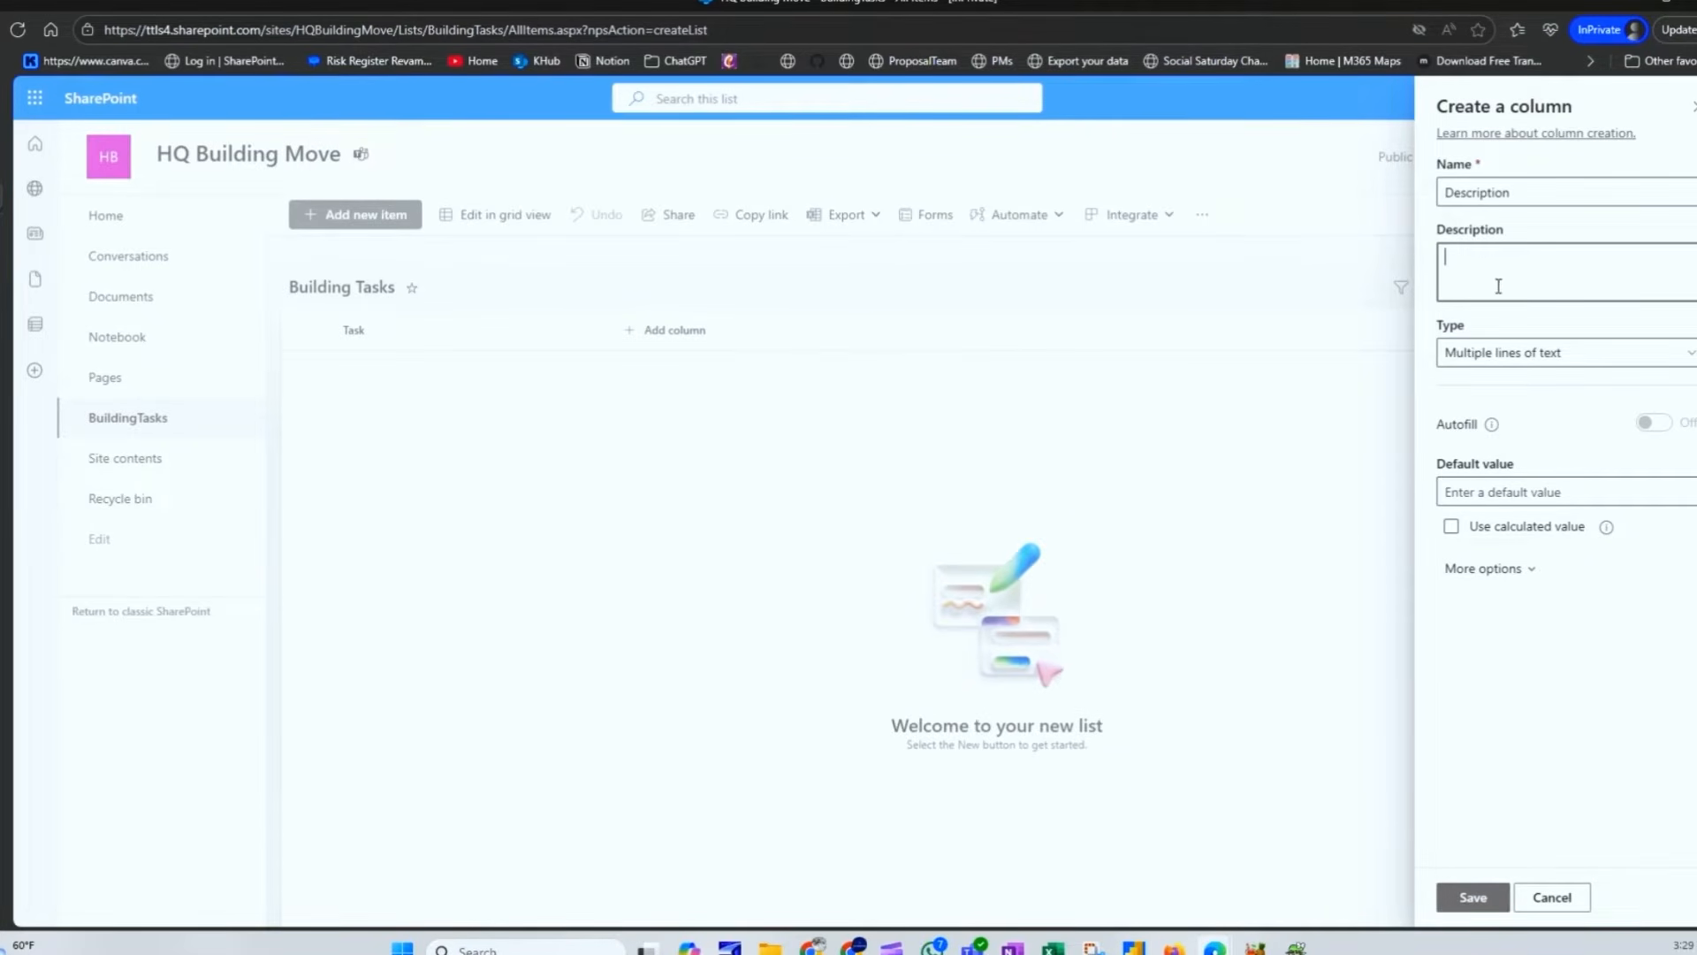
text(Give full details of the task)
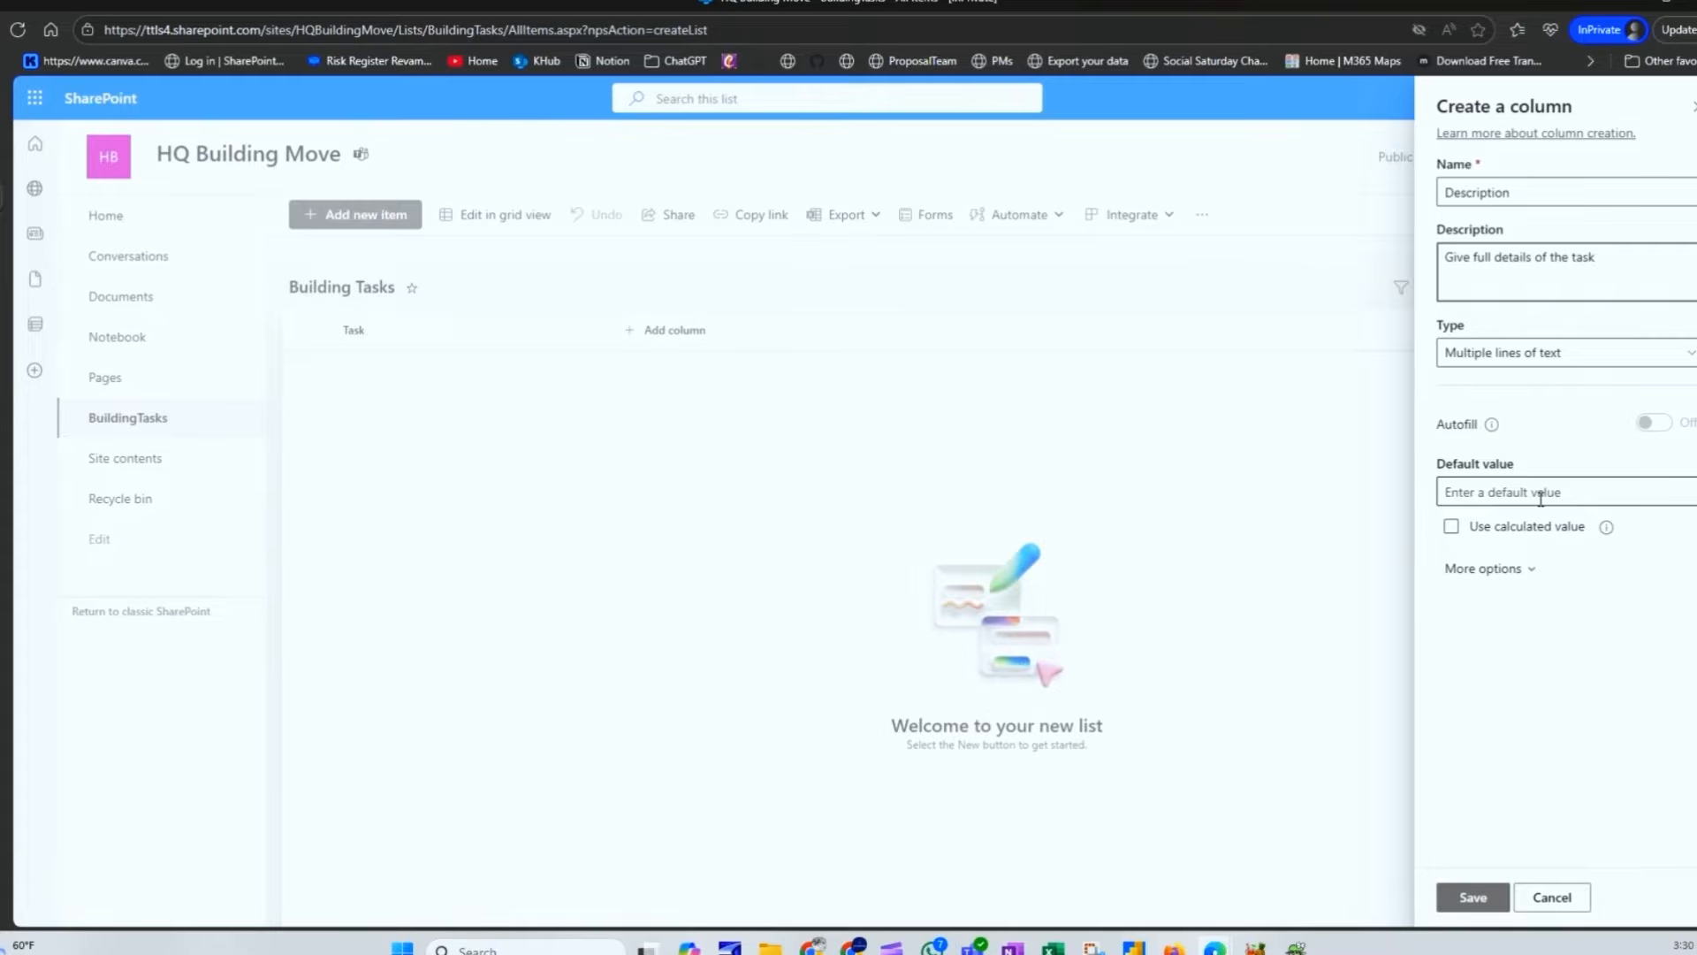
click(1505, 567)
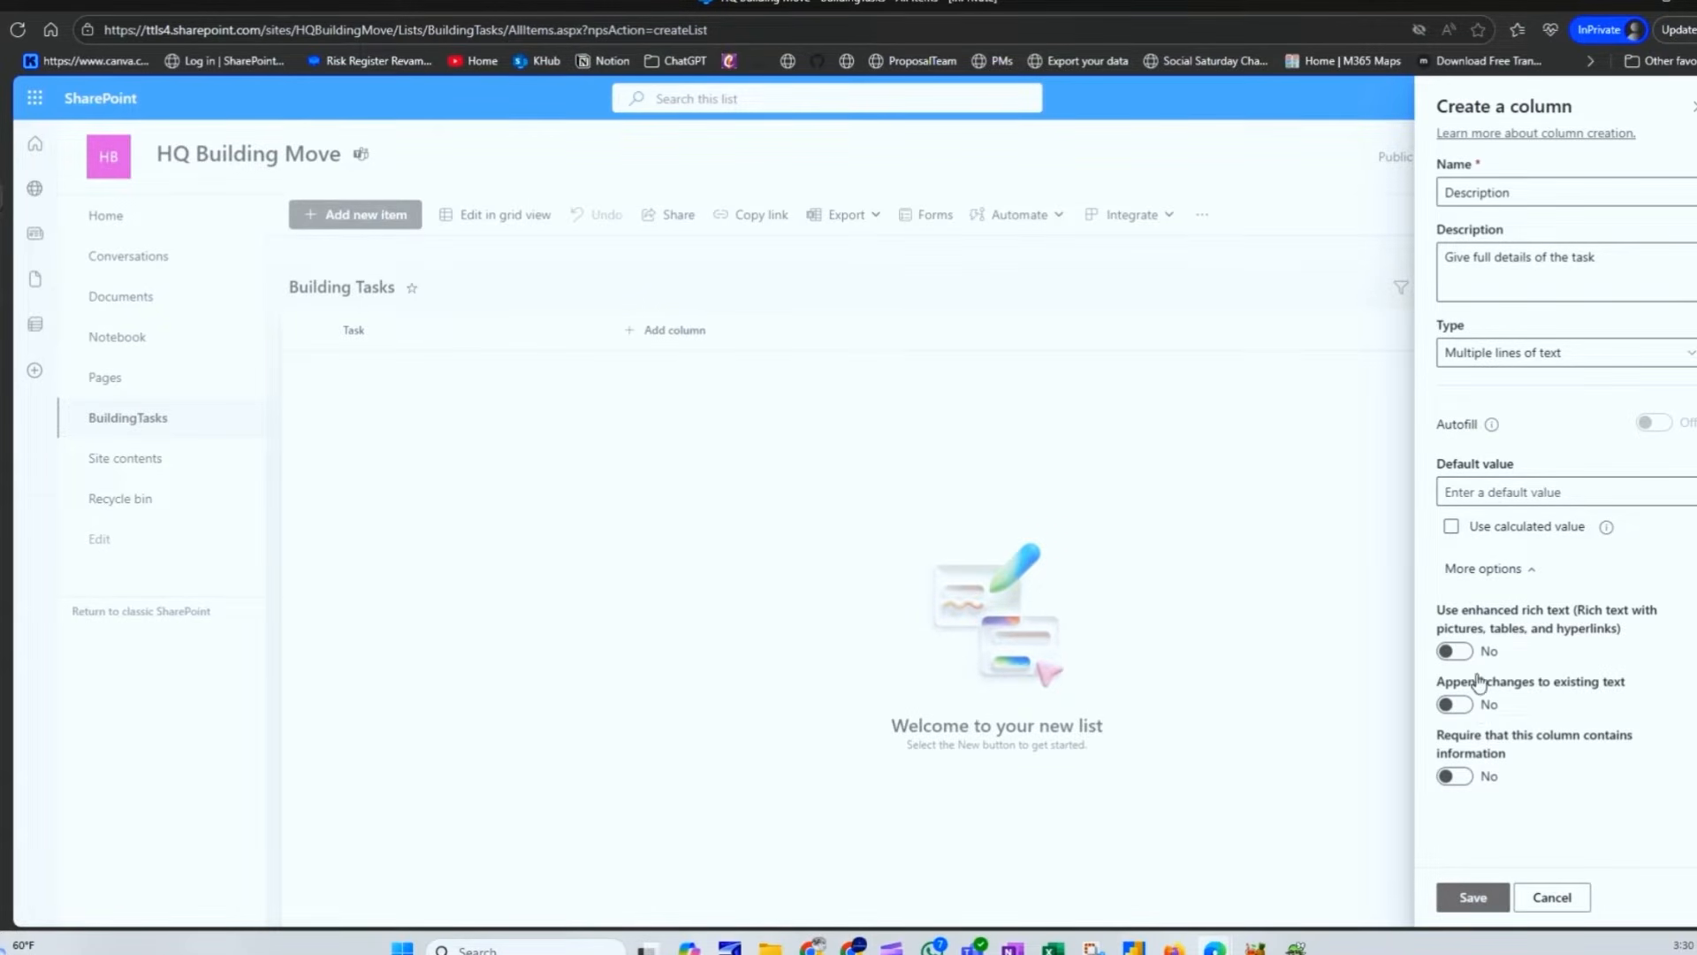
click(1465, 778)
click(1473, 897)
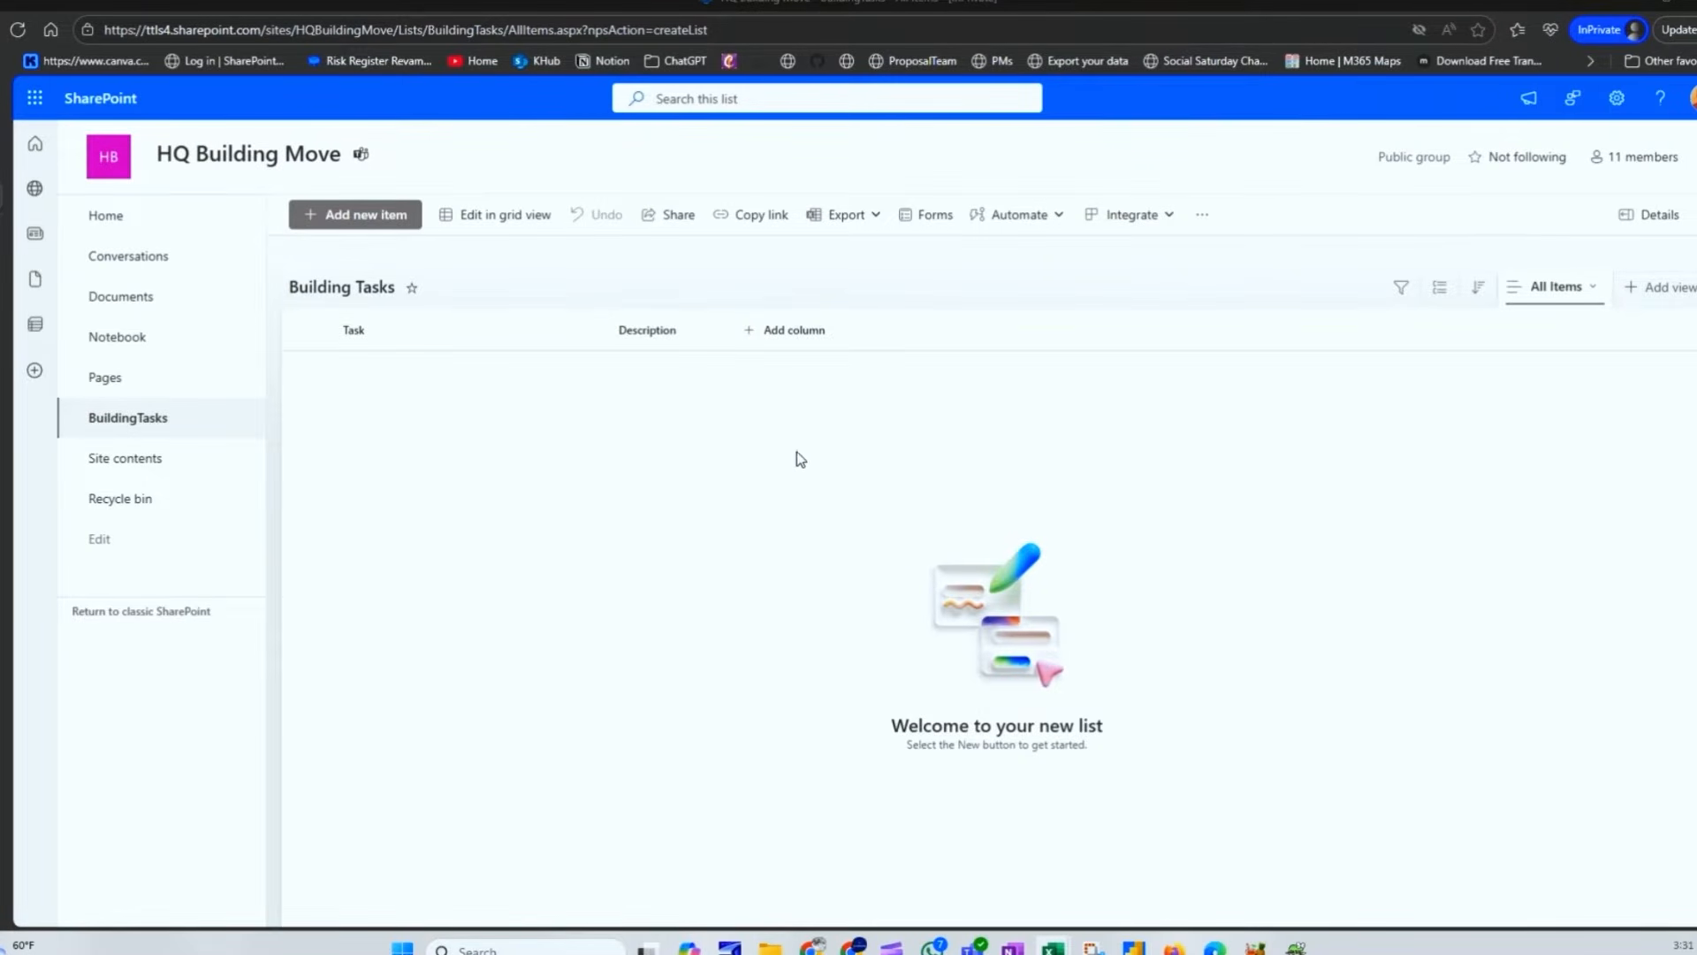
click(804, 329)
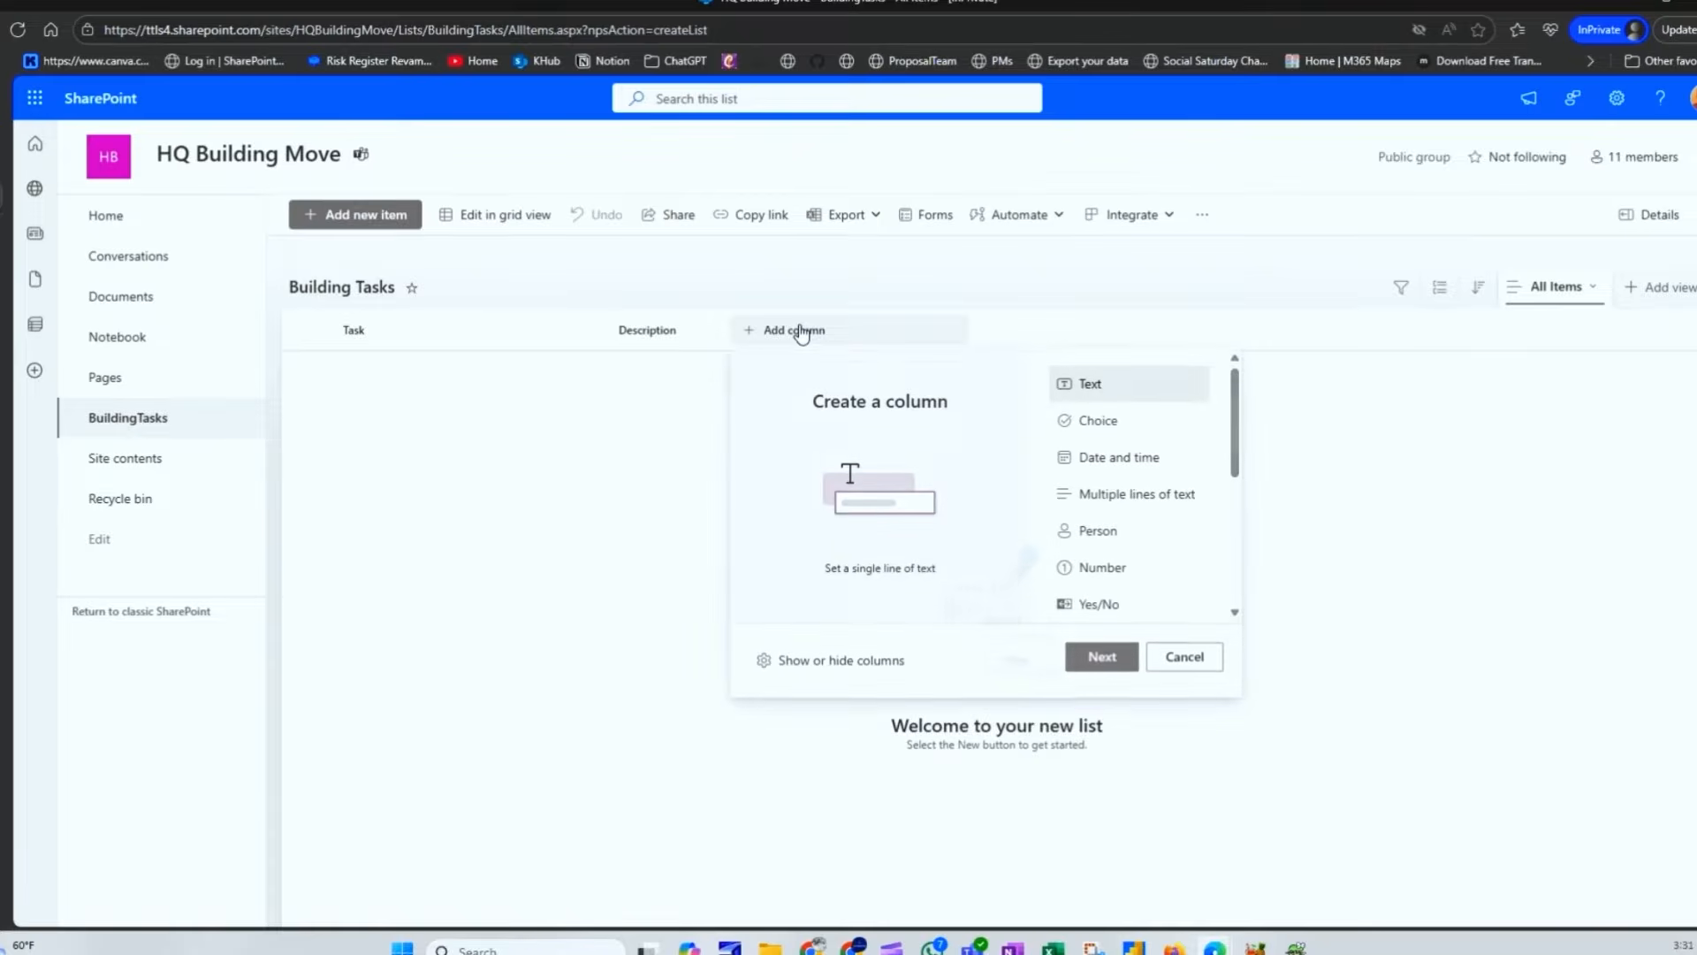
Step: Start a new Choice column named Department
click(1099, 424)
click(1102, 658)
click(1614, 193)
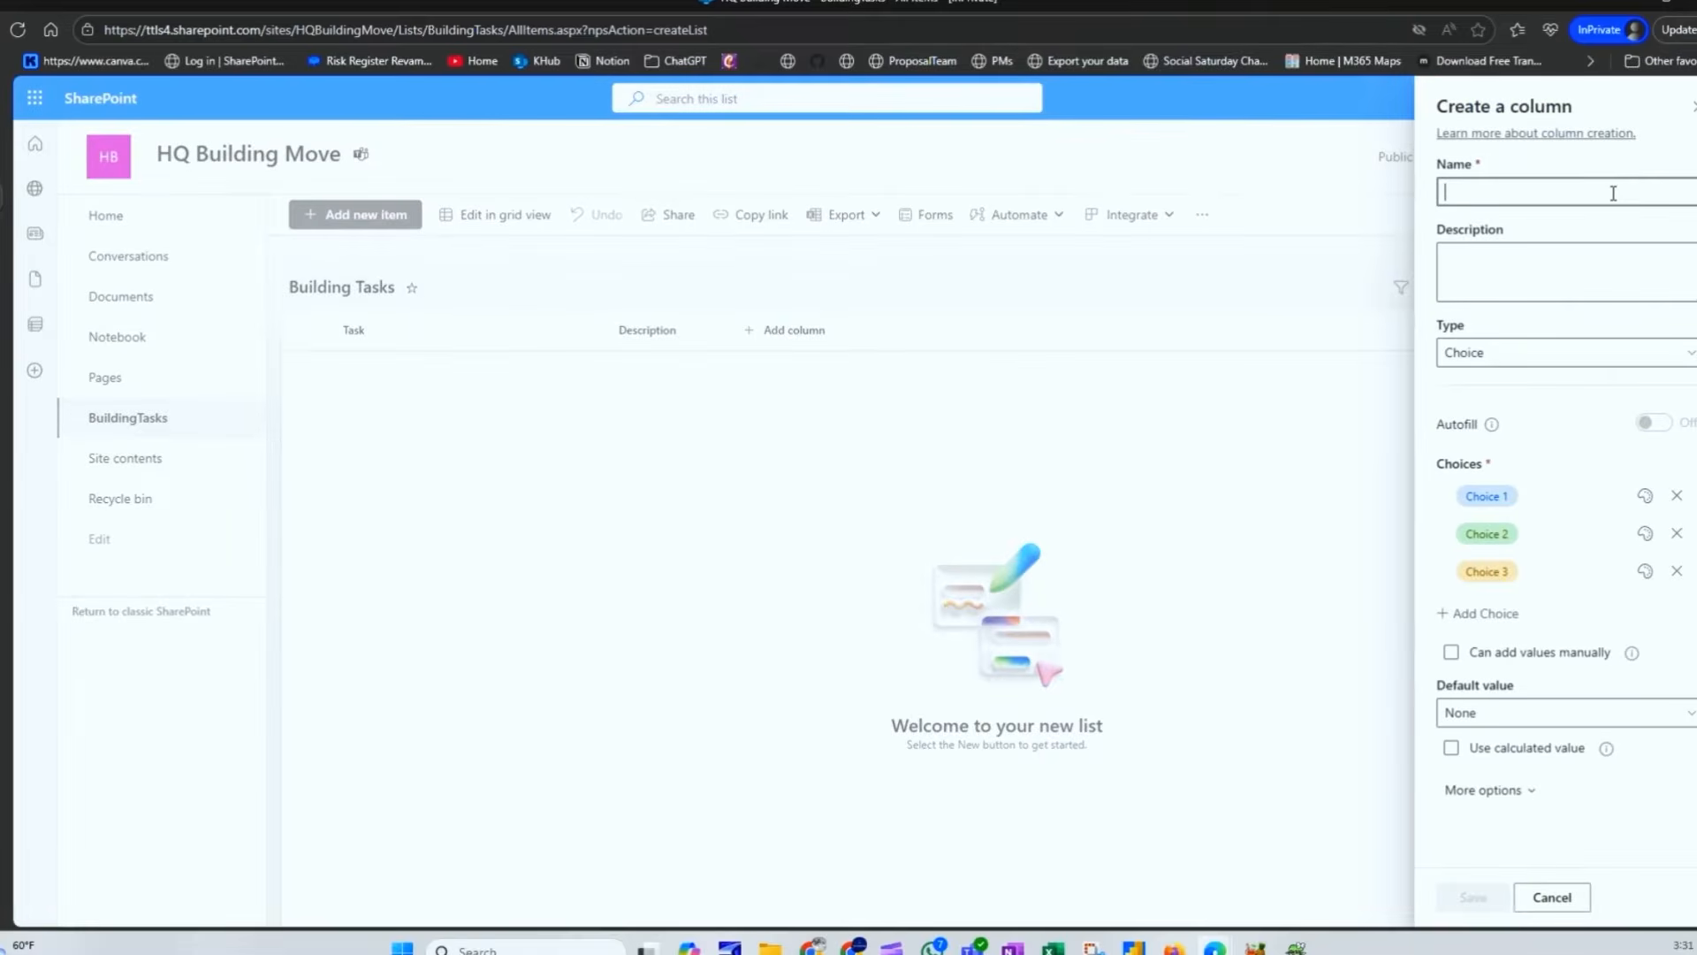
text(Department)
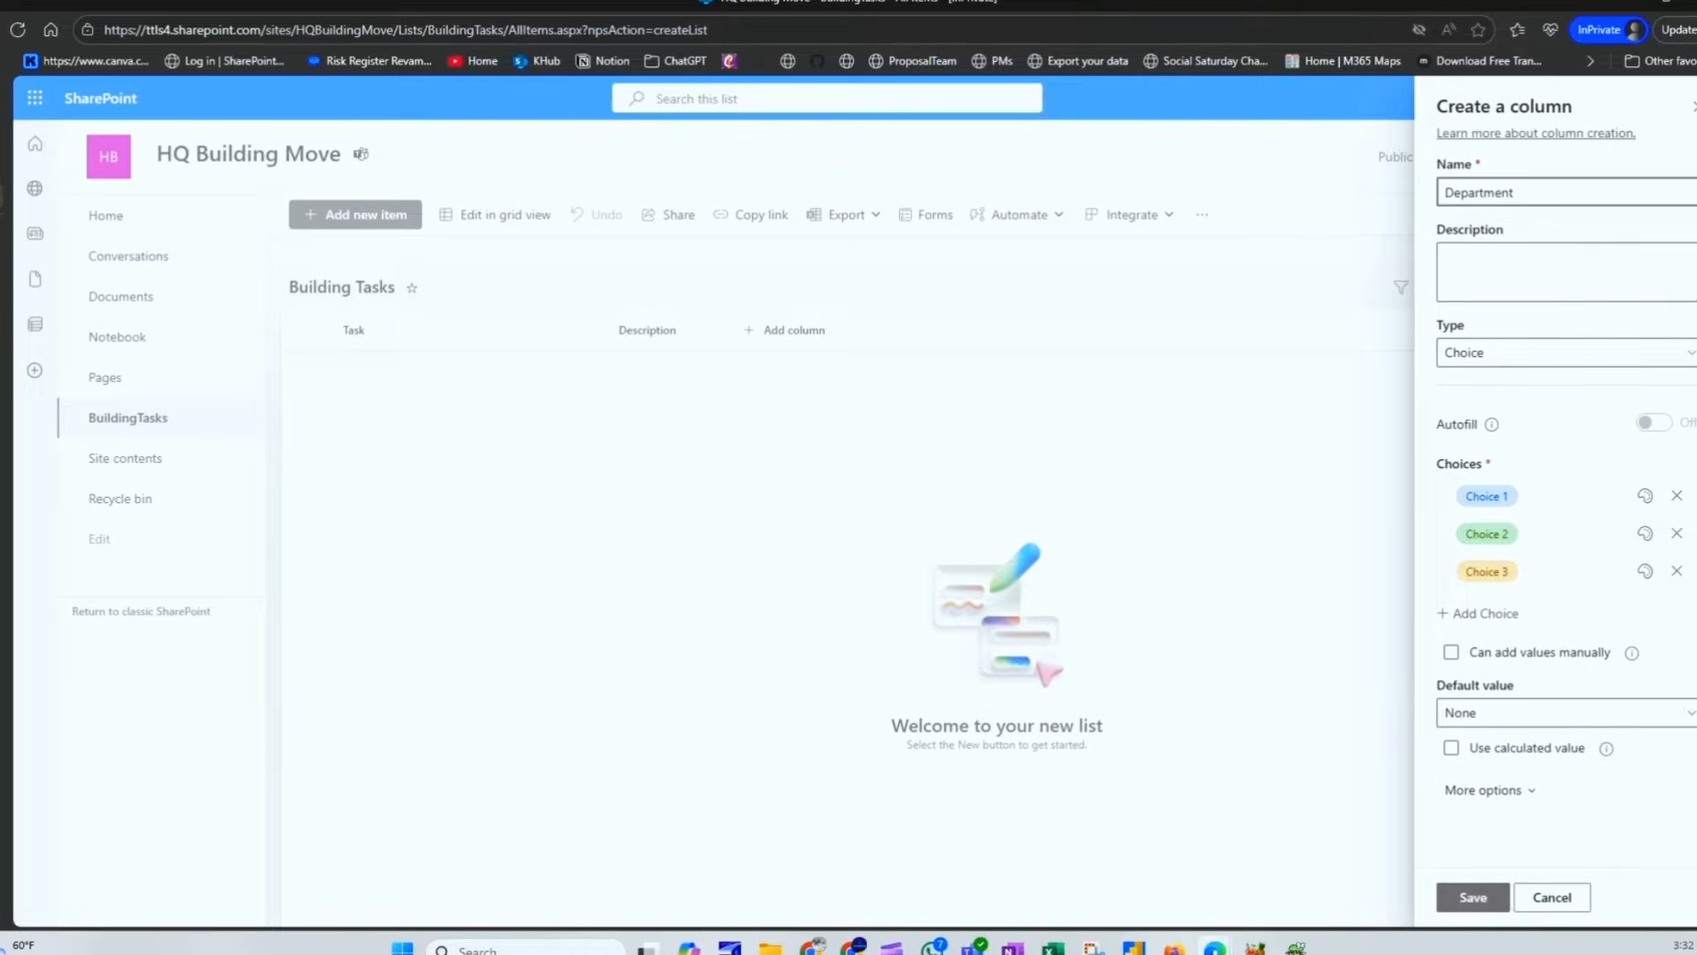
Step: Enter choices Facilities, IT, Finance, HR, Security, Communications and Admin
click(1488, 496)
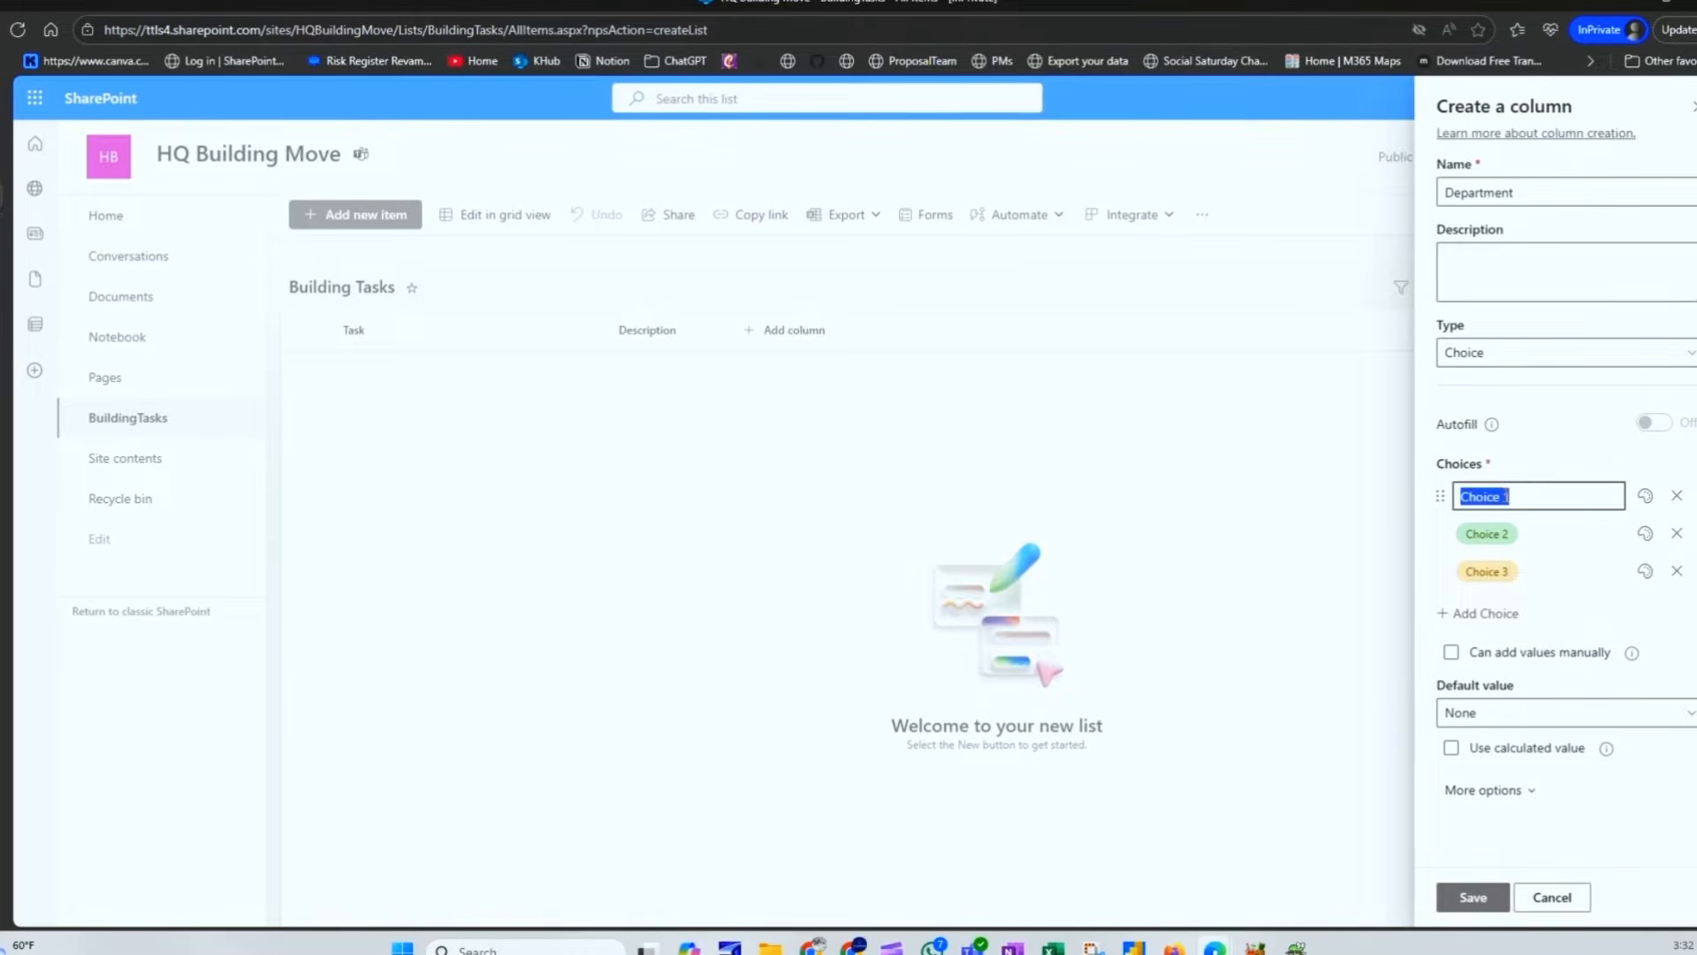
text(Facilities)
key(Tab)
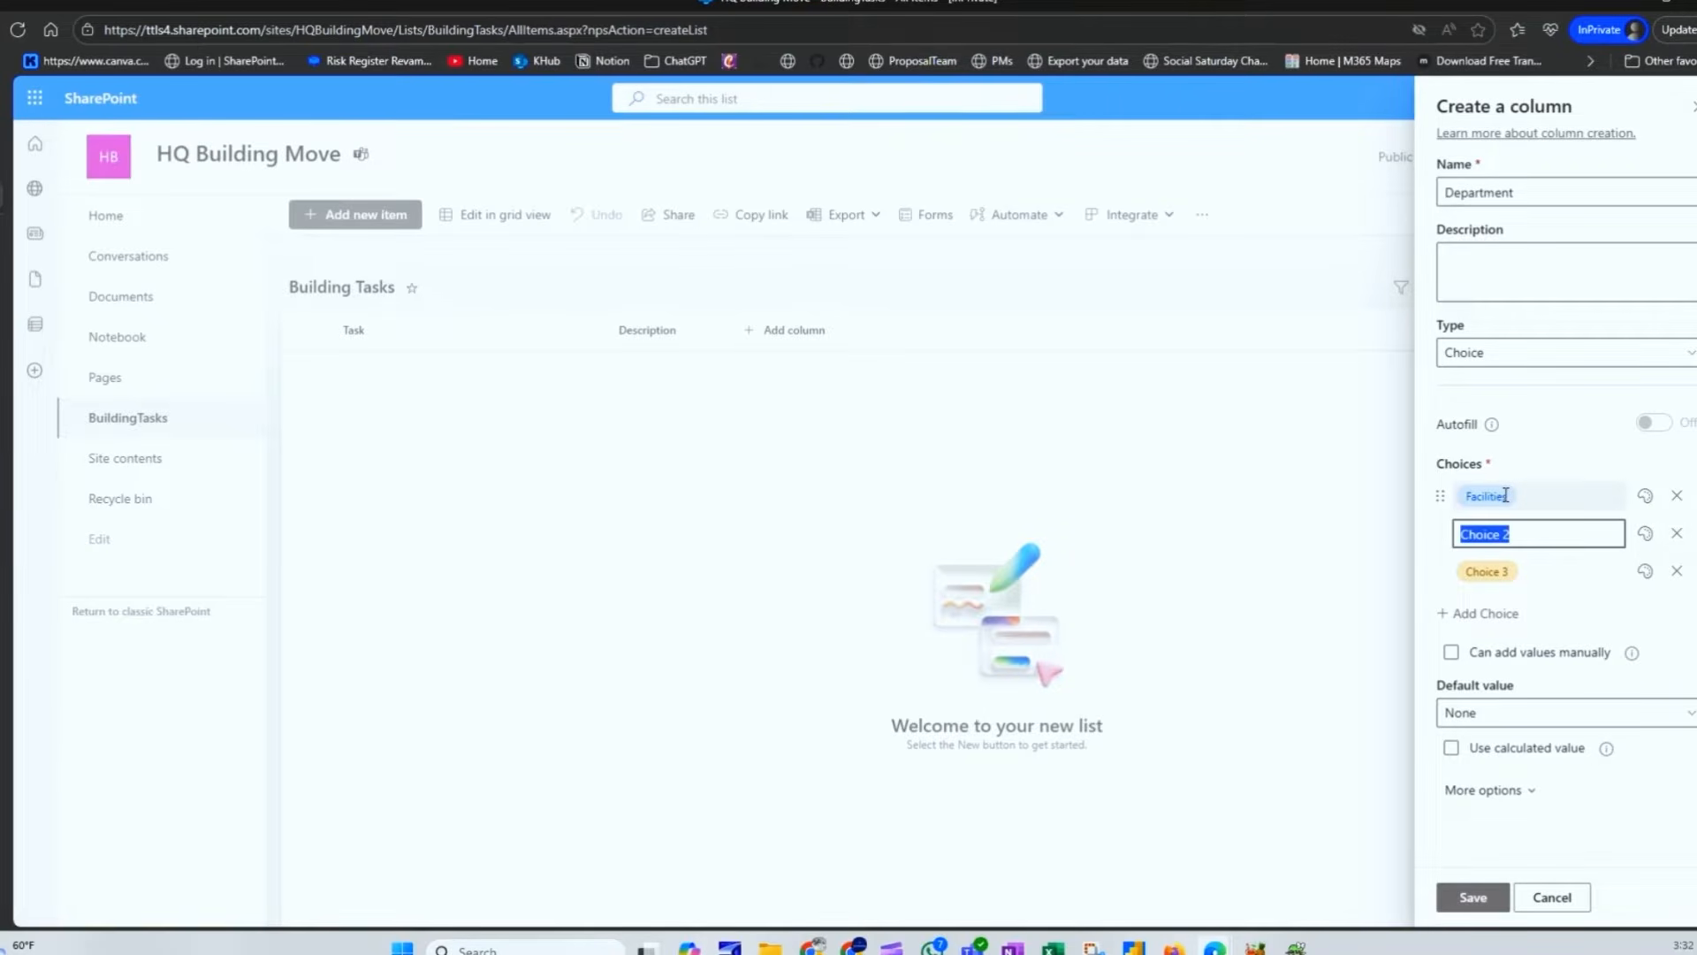
text(IT)
key(Tab)
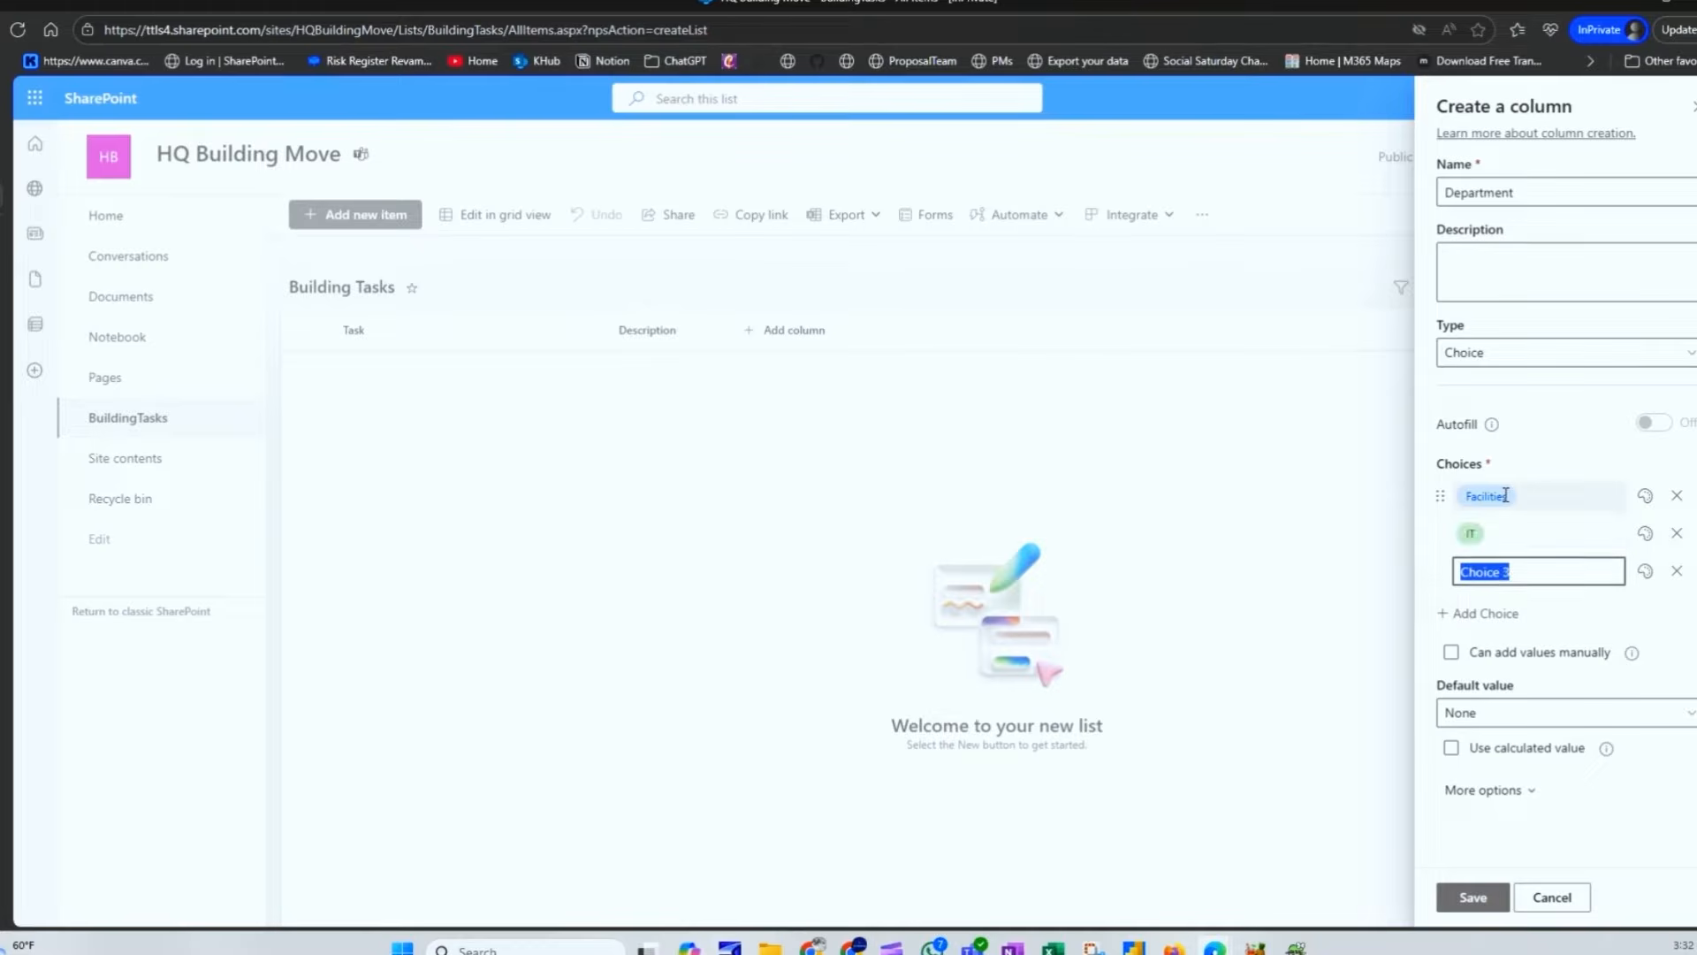
text(Finance)
key(Tab)
text(HR)
key(Tab)
text(Security)
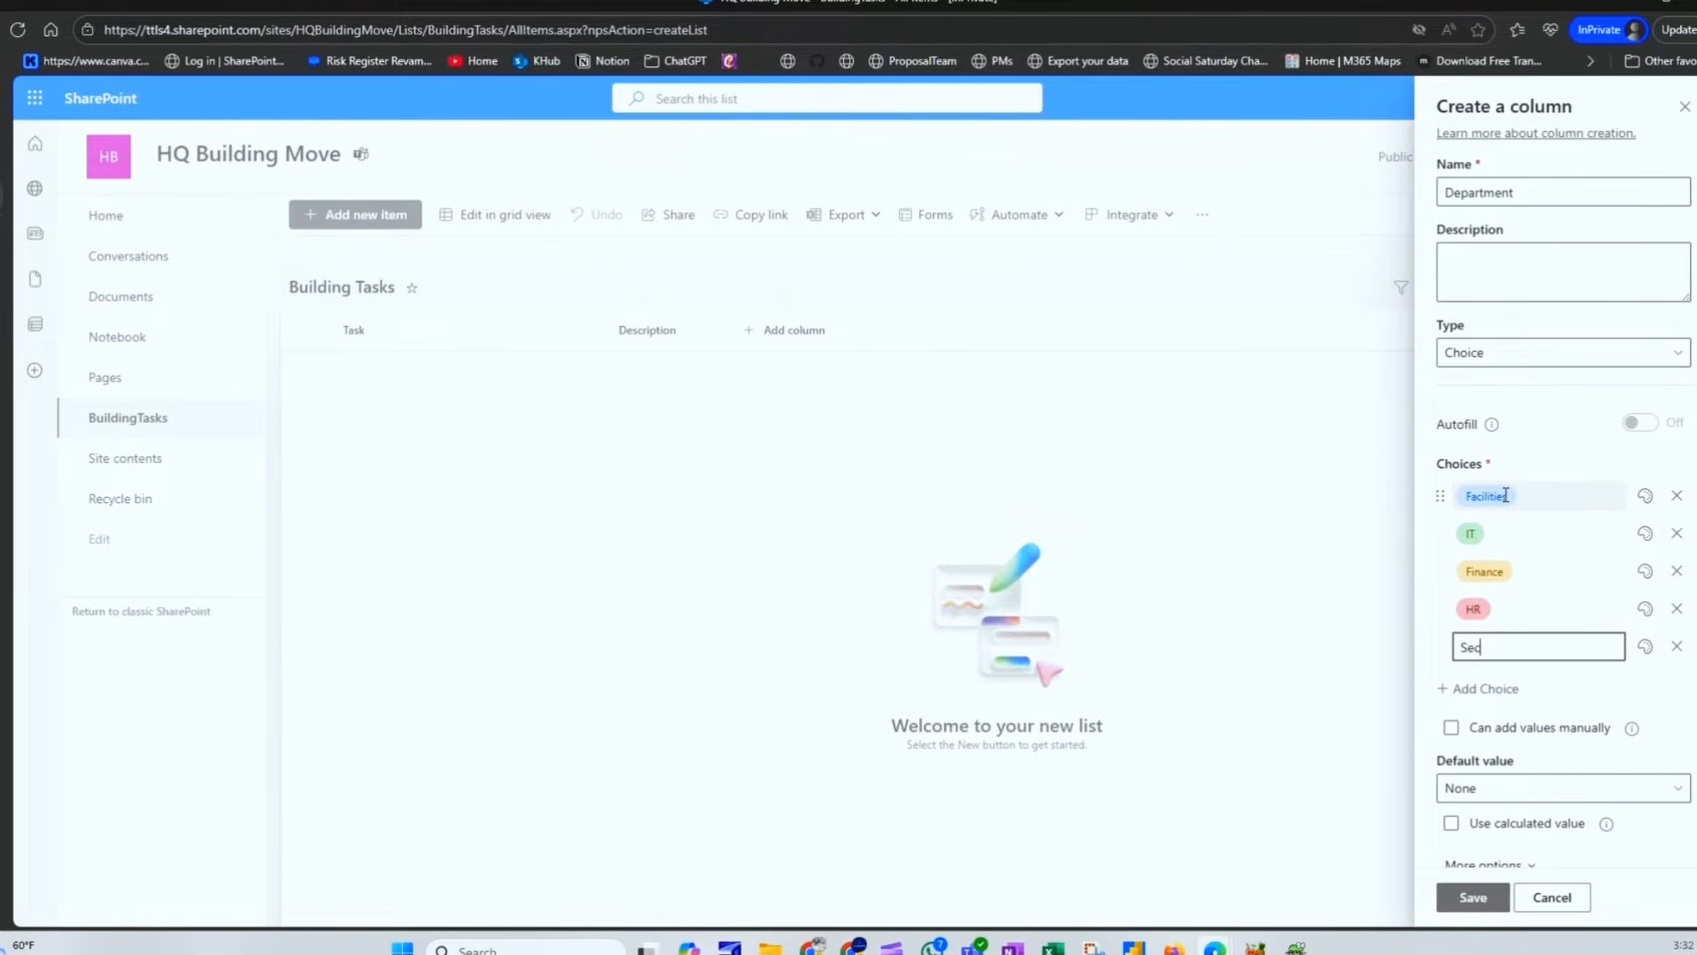
key(Tab)
text(Communications)
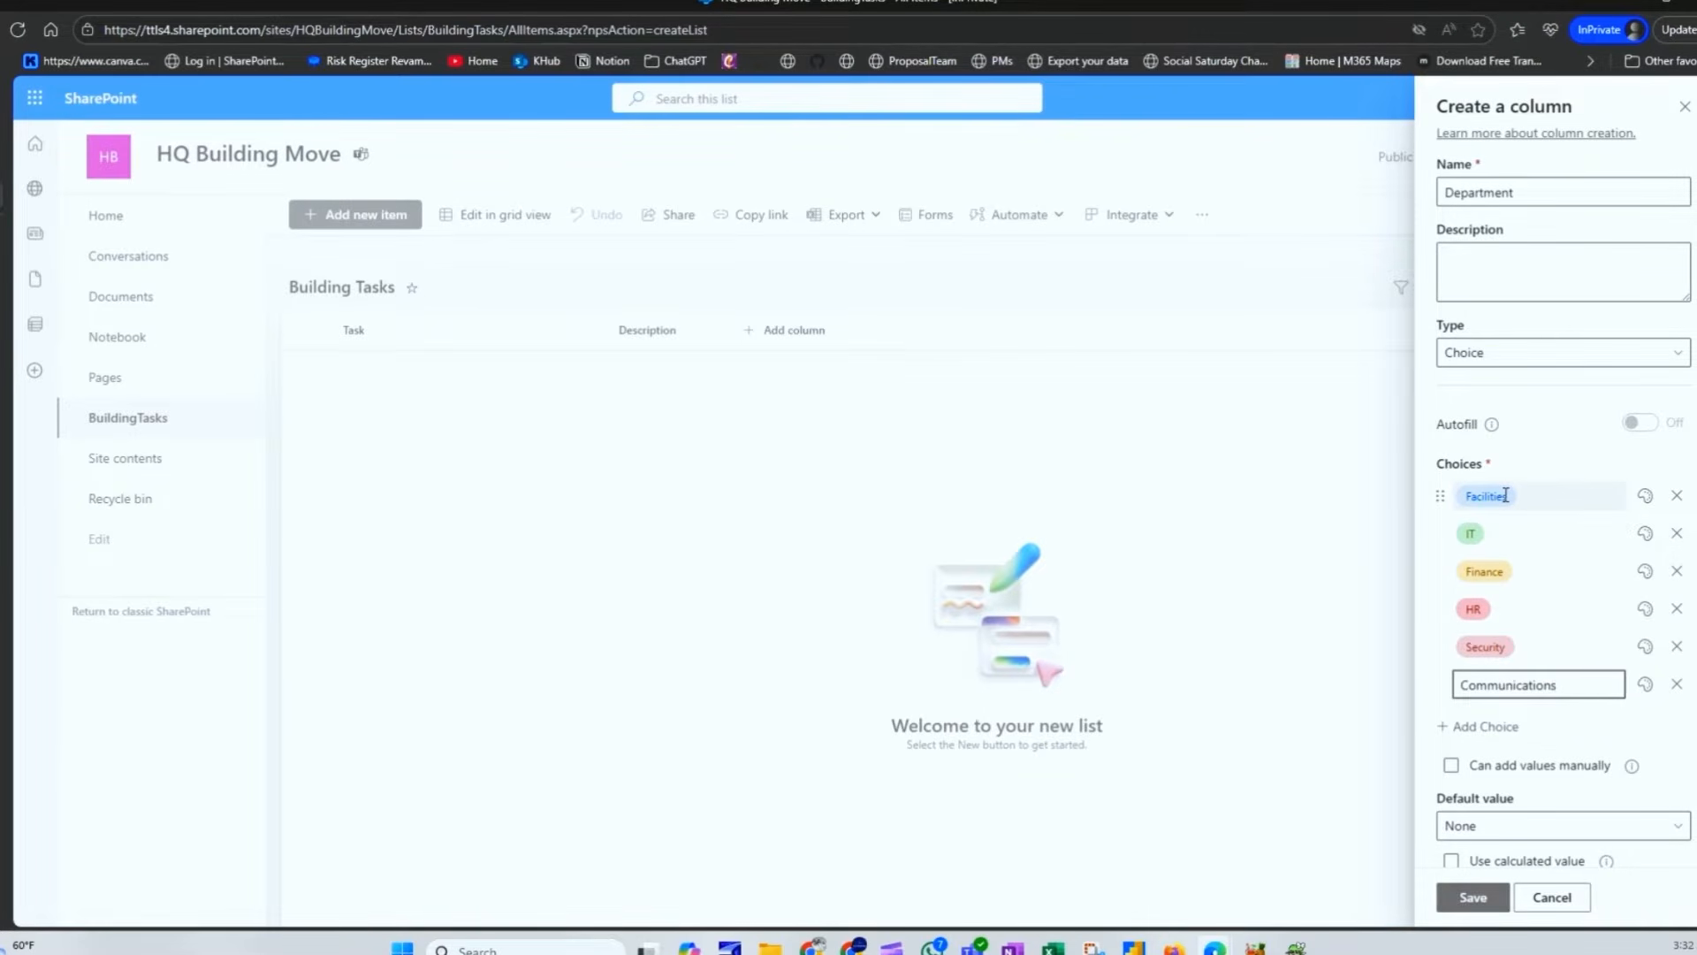
key(Tab)
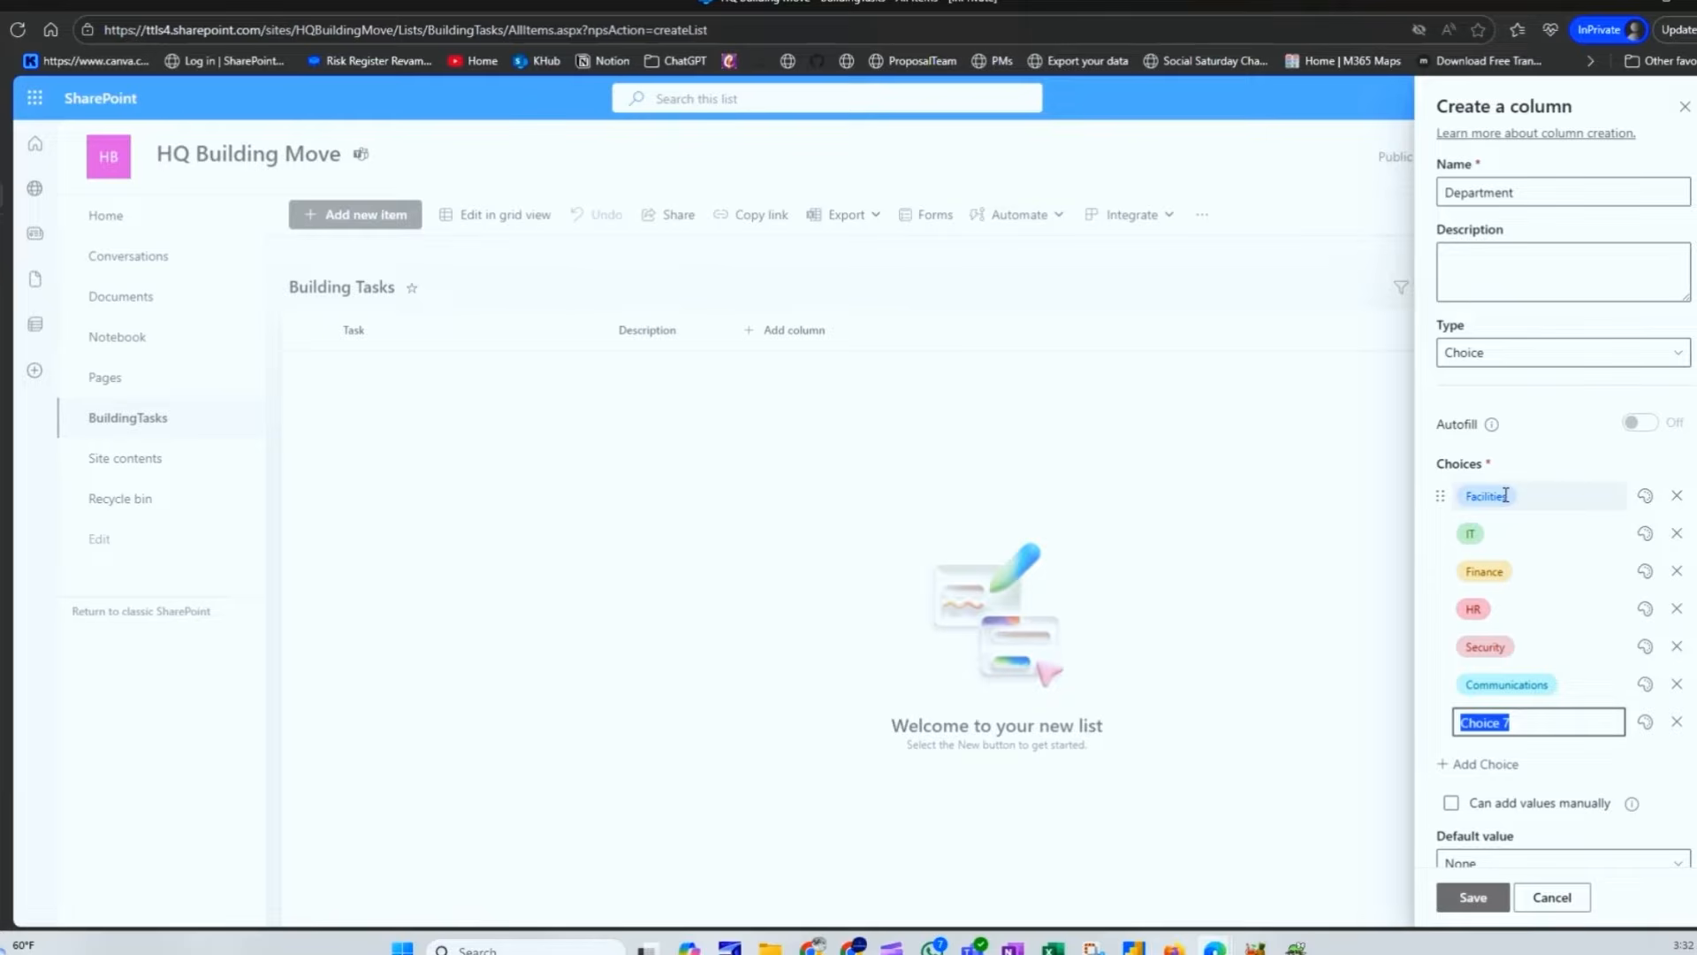
text(Admin)
key(Tab)
Step: Drop the empty choice, add External Vendor, and colour it dark blue
click(1677, 759)
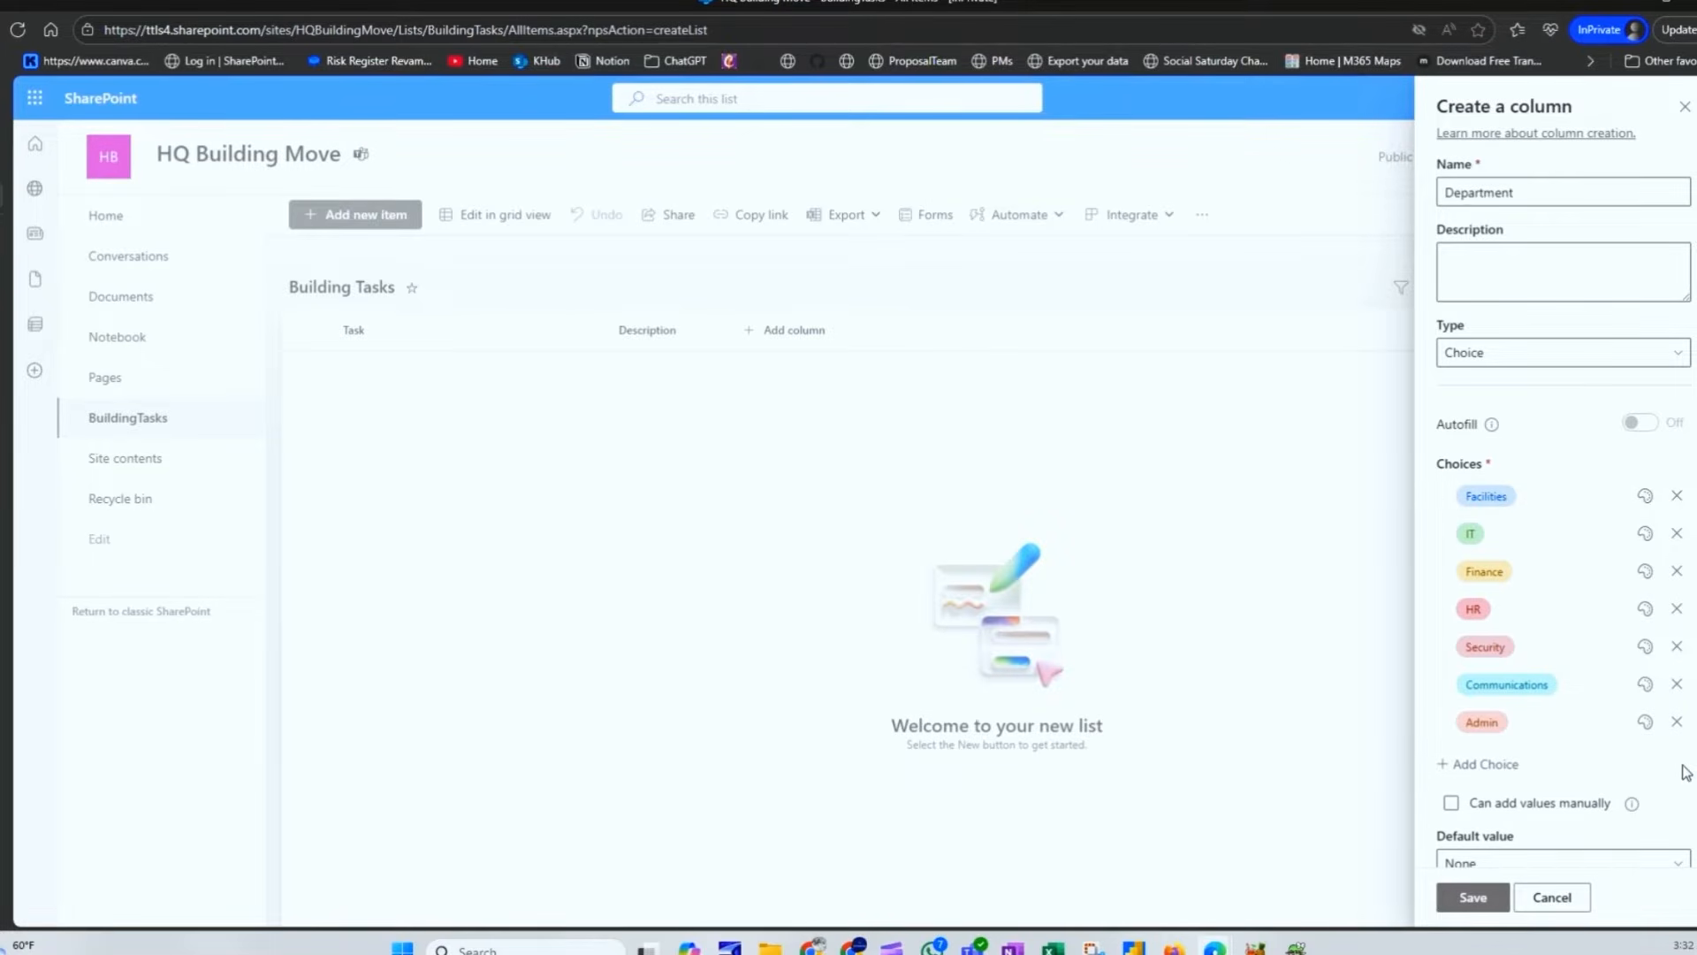
click(1499, 764)
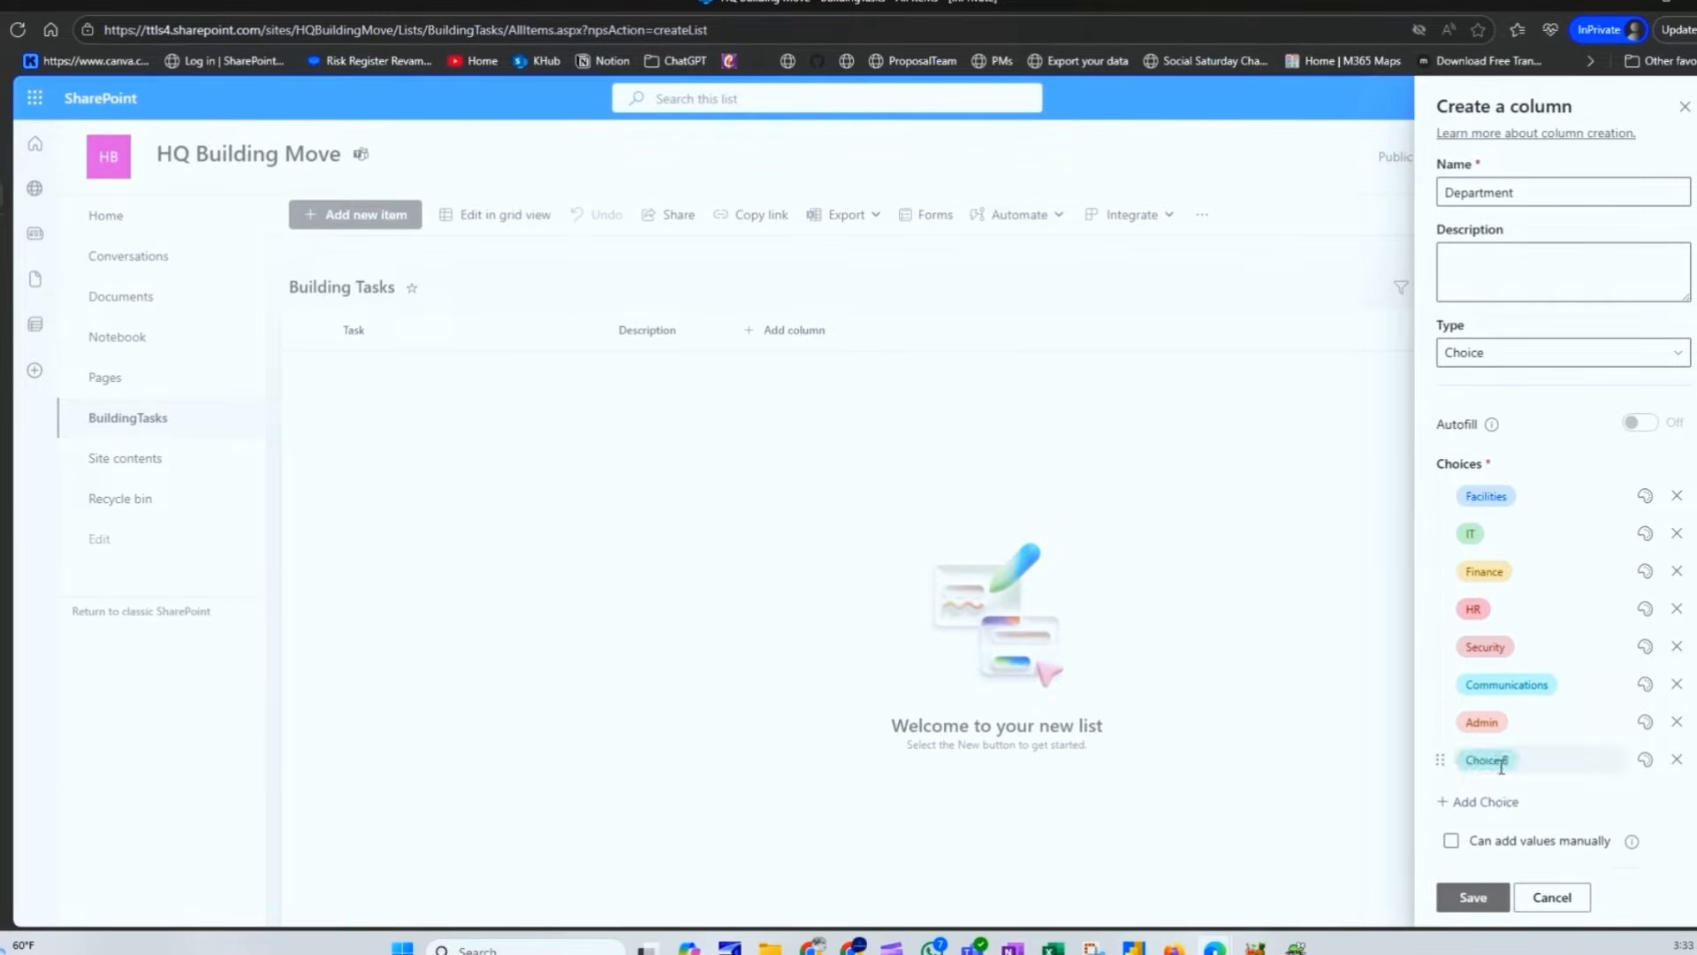
text(External Vendor)
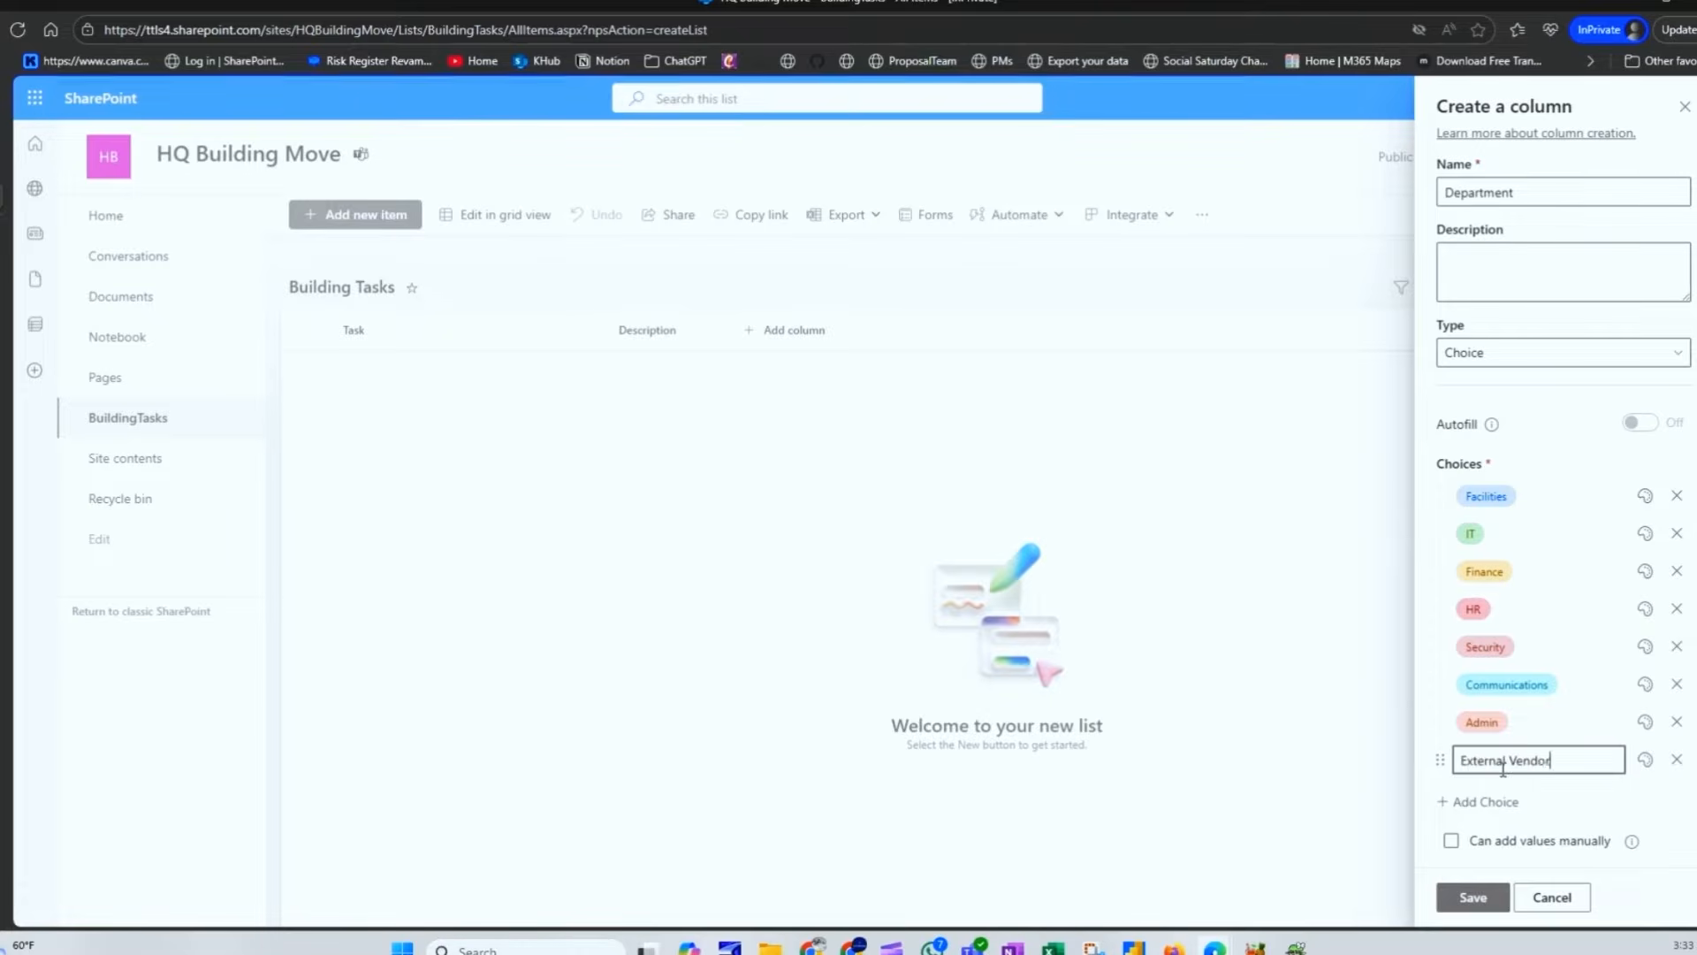
key(Return)
click(1645, 759)
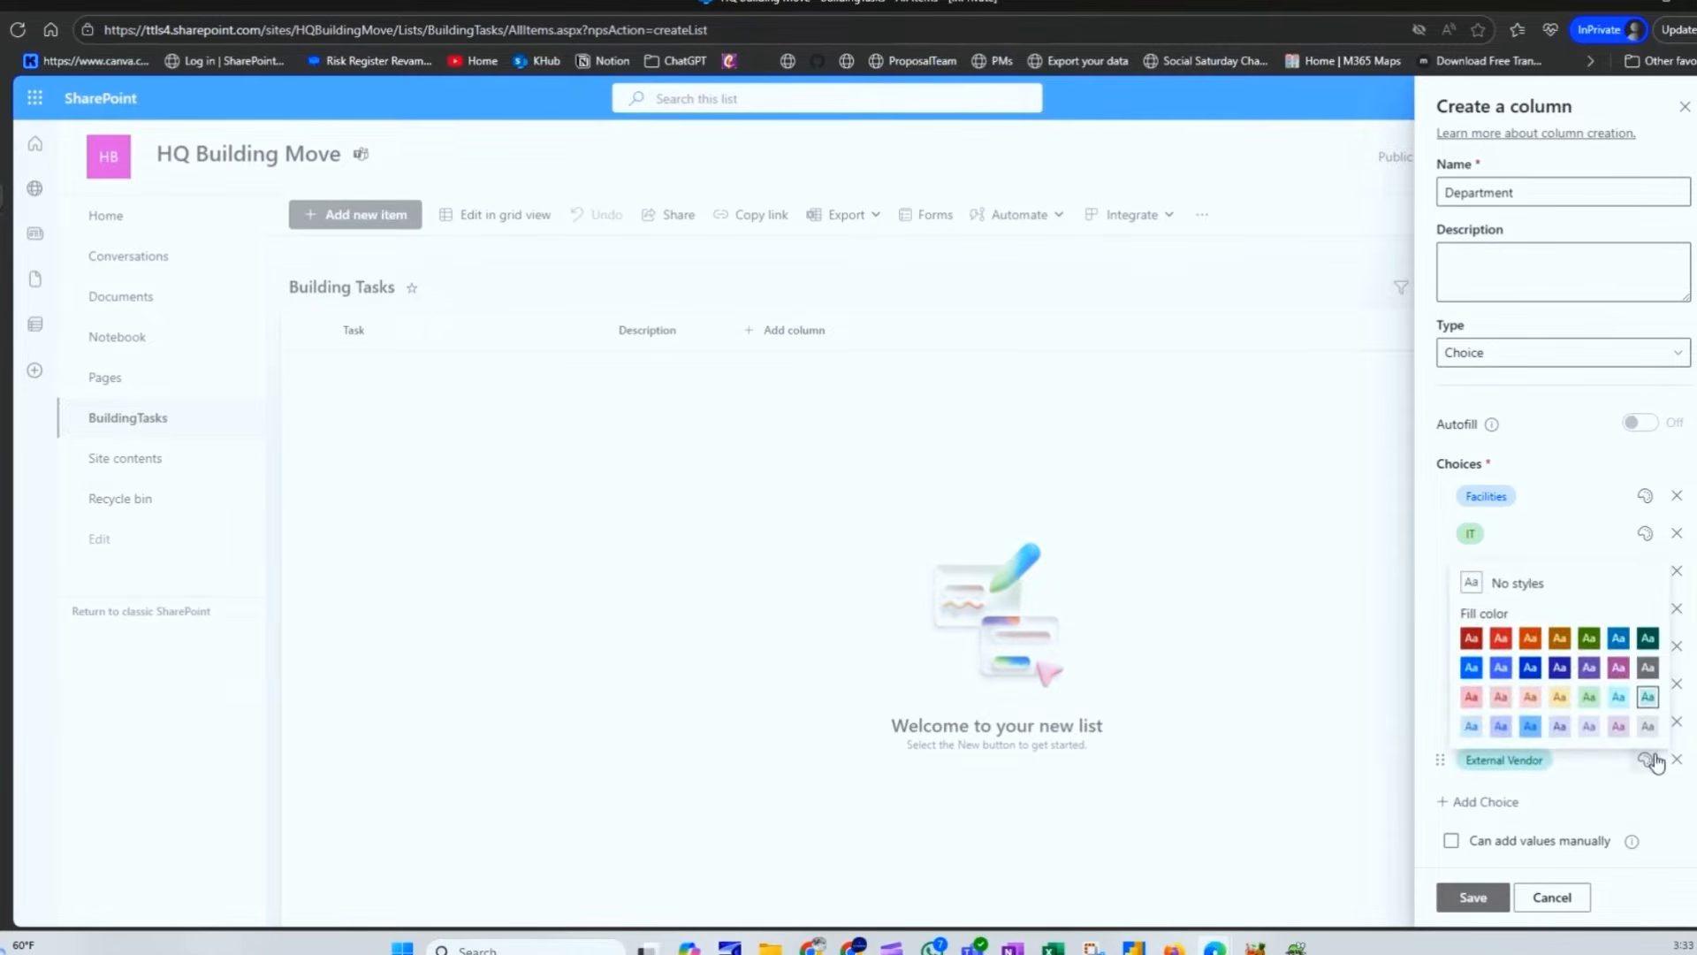
click(1520, 639)
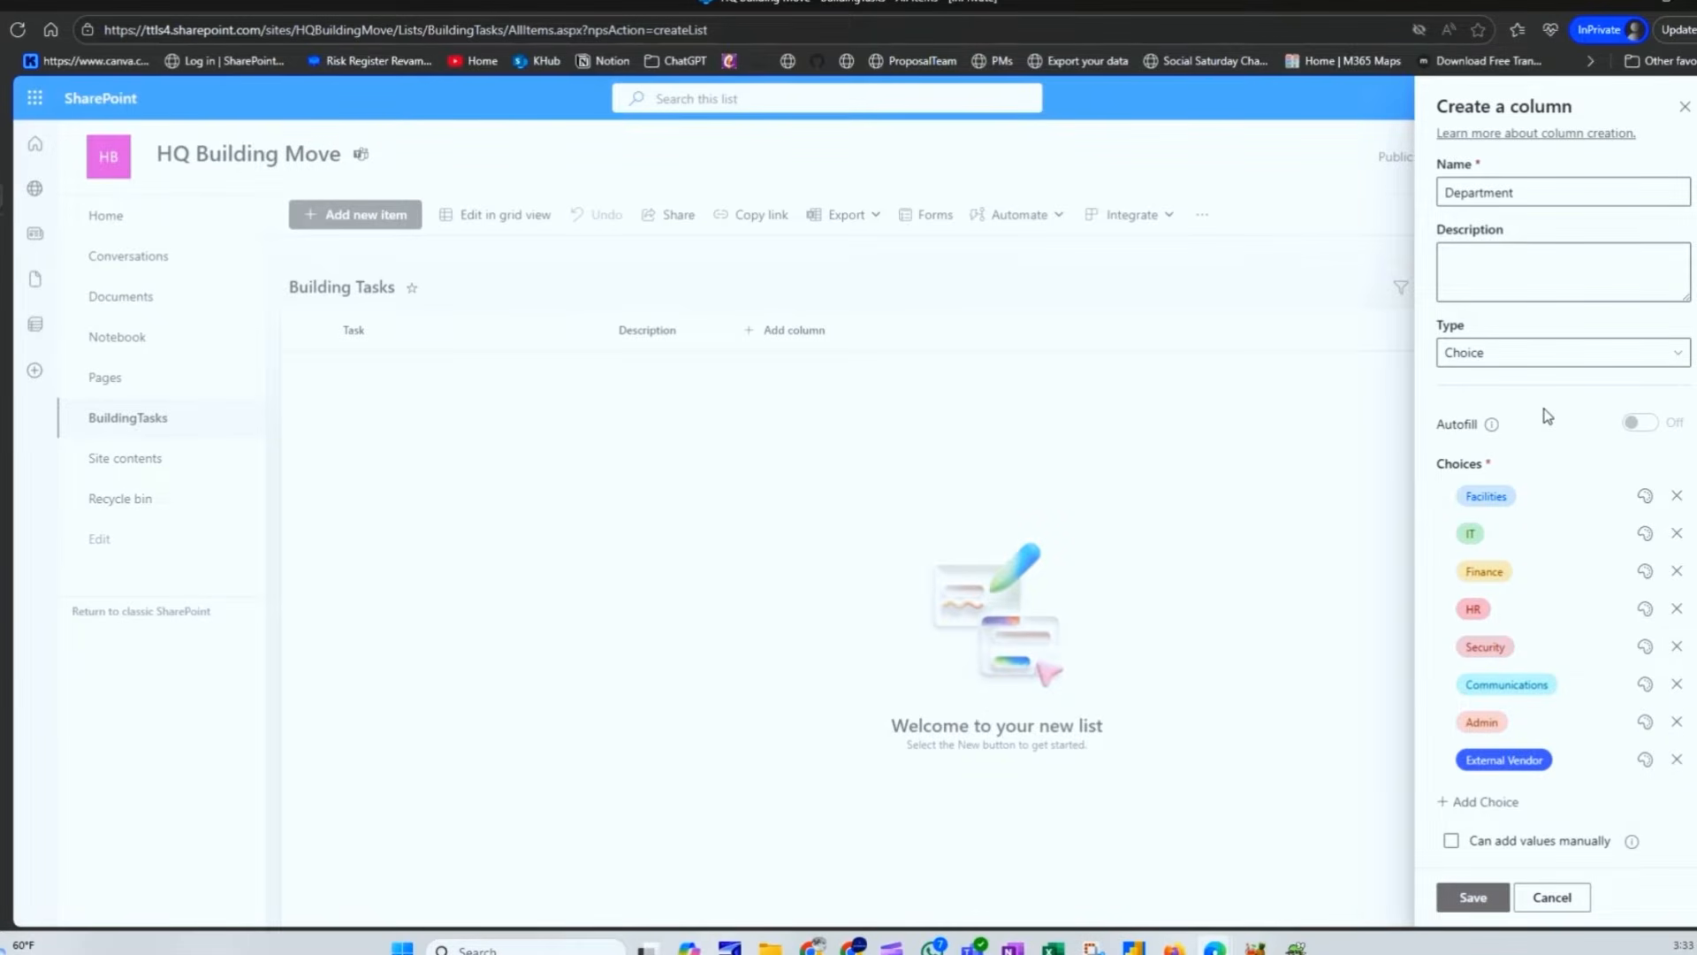
scroll(1531, 531, down, 2)
Step: Allow multiple selections, make Department required, and save the column
scroll(1572, 601, down, 4)
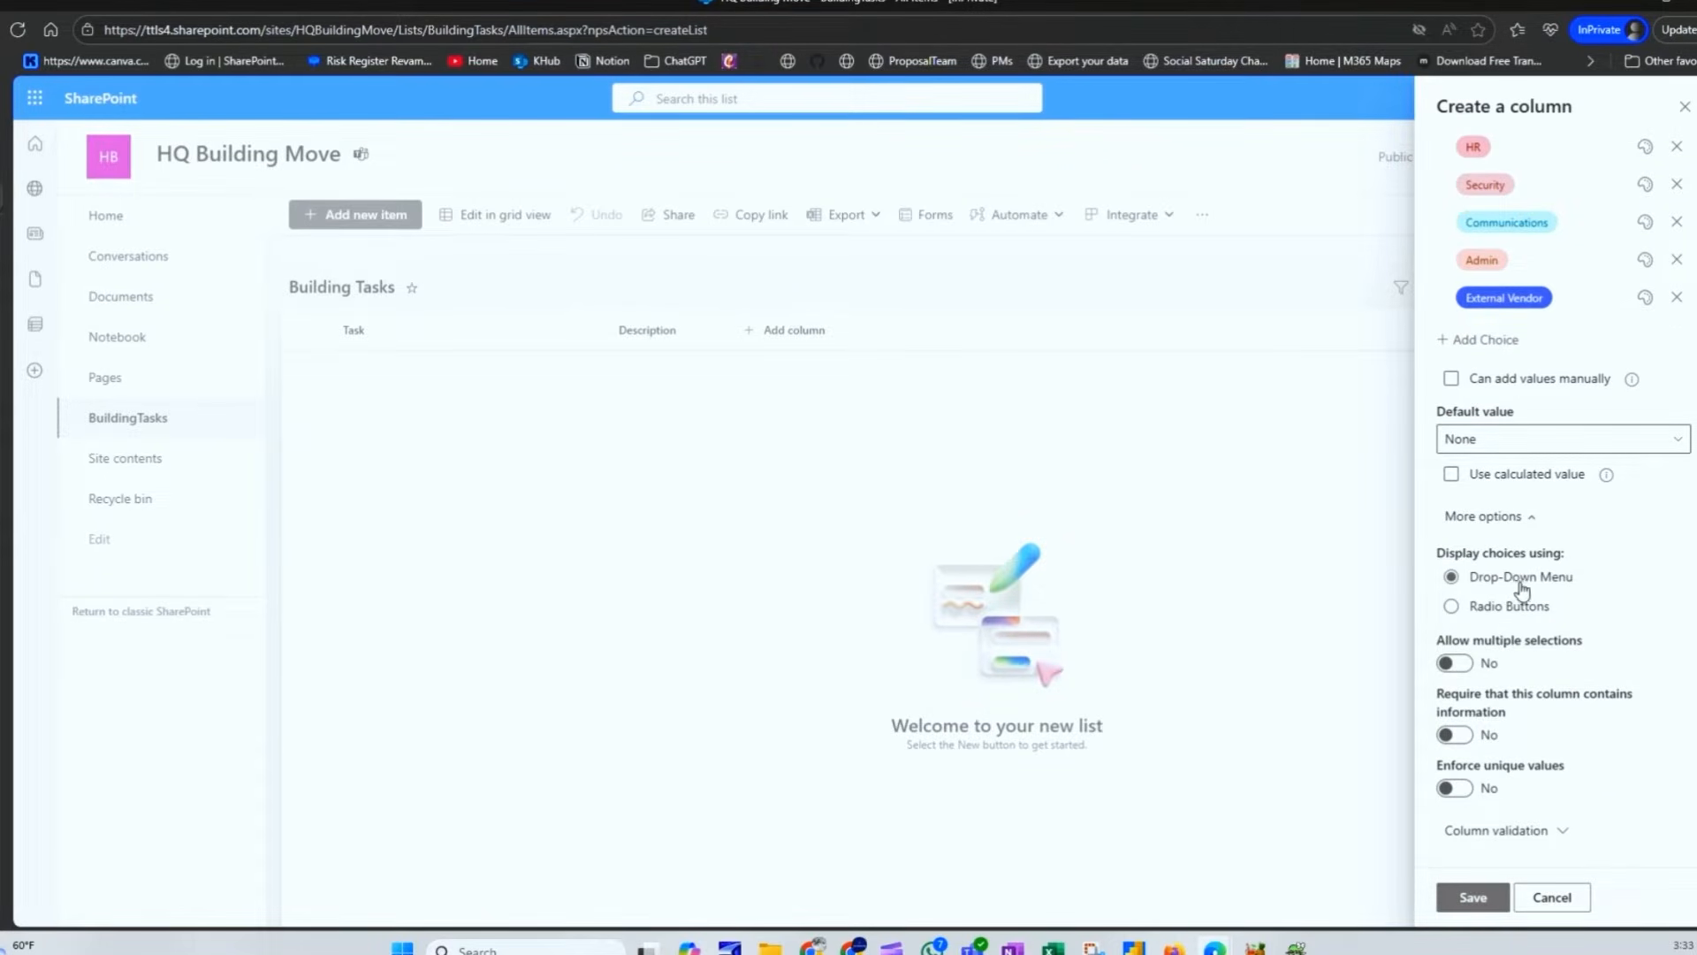
click(1455, 663)
click(1456, 714)
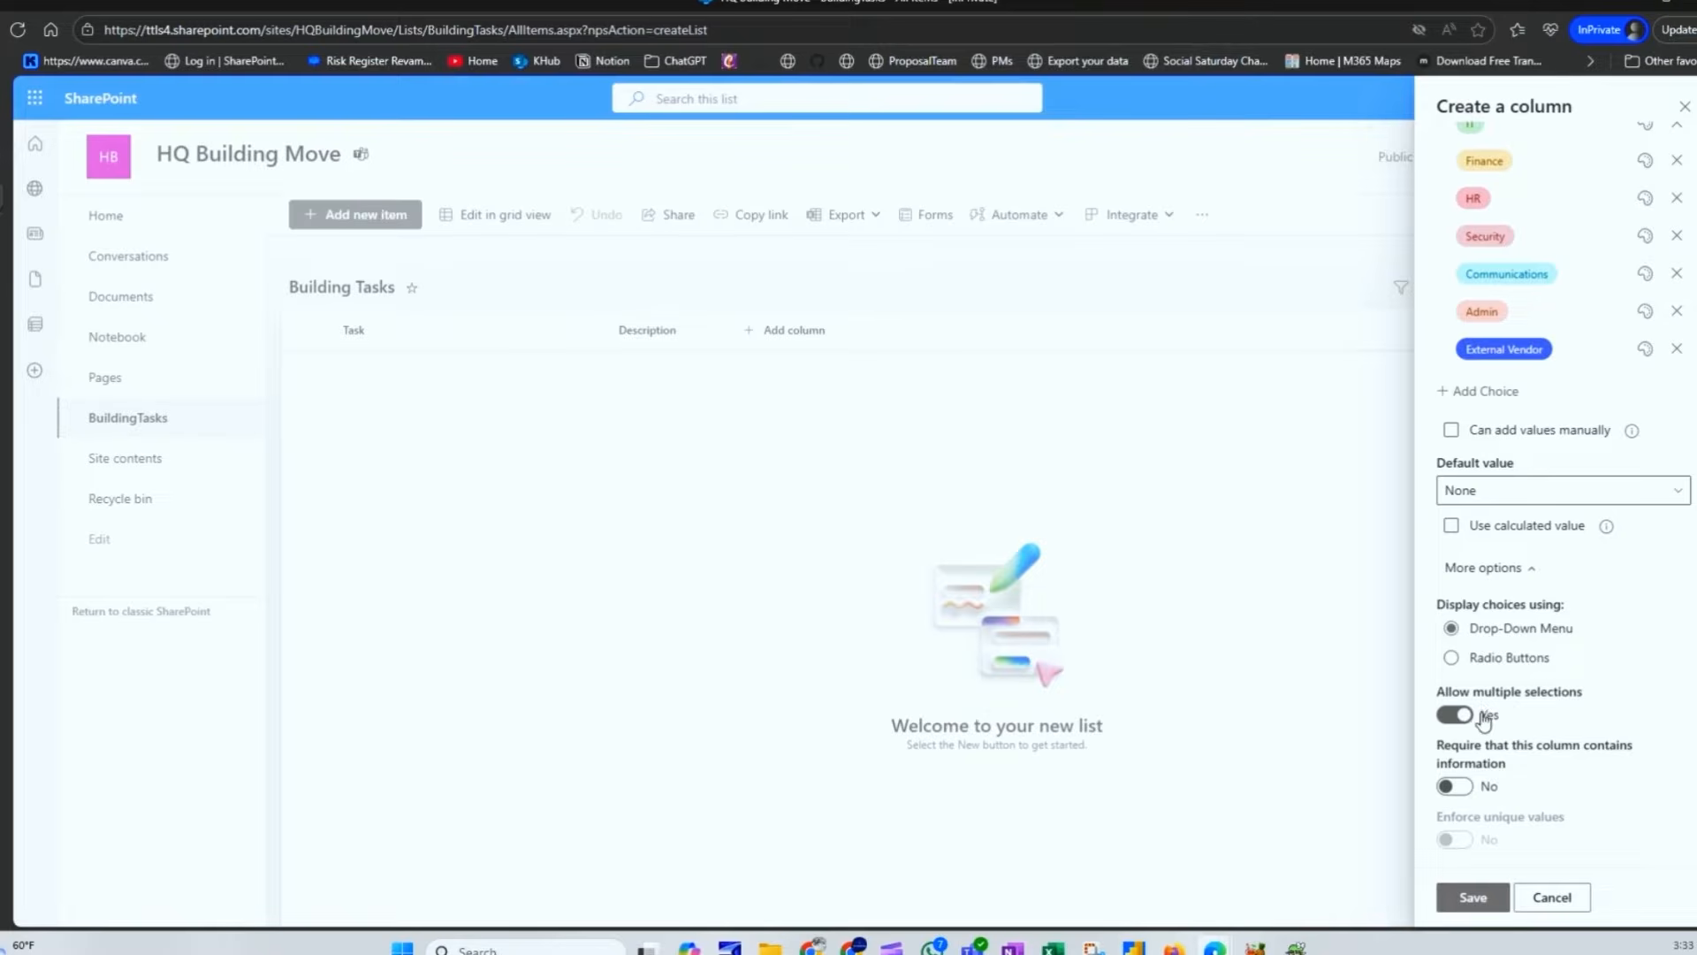
click(1470, 791)
click(1476, 897)
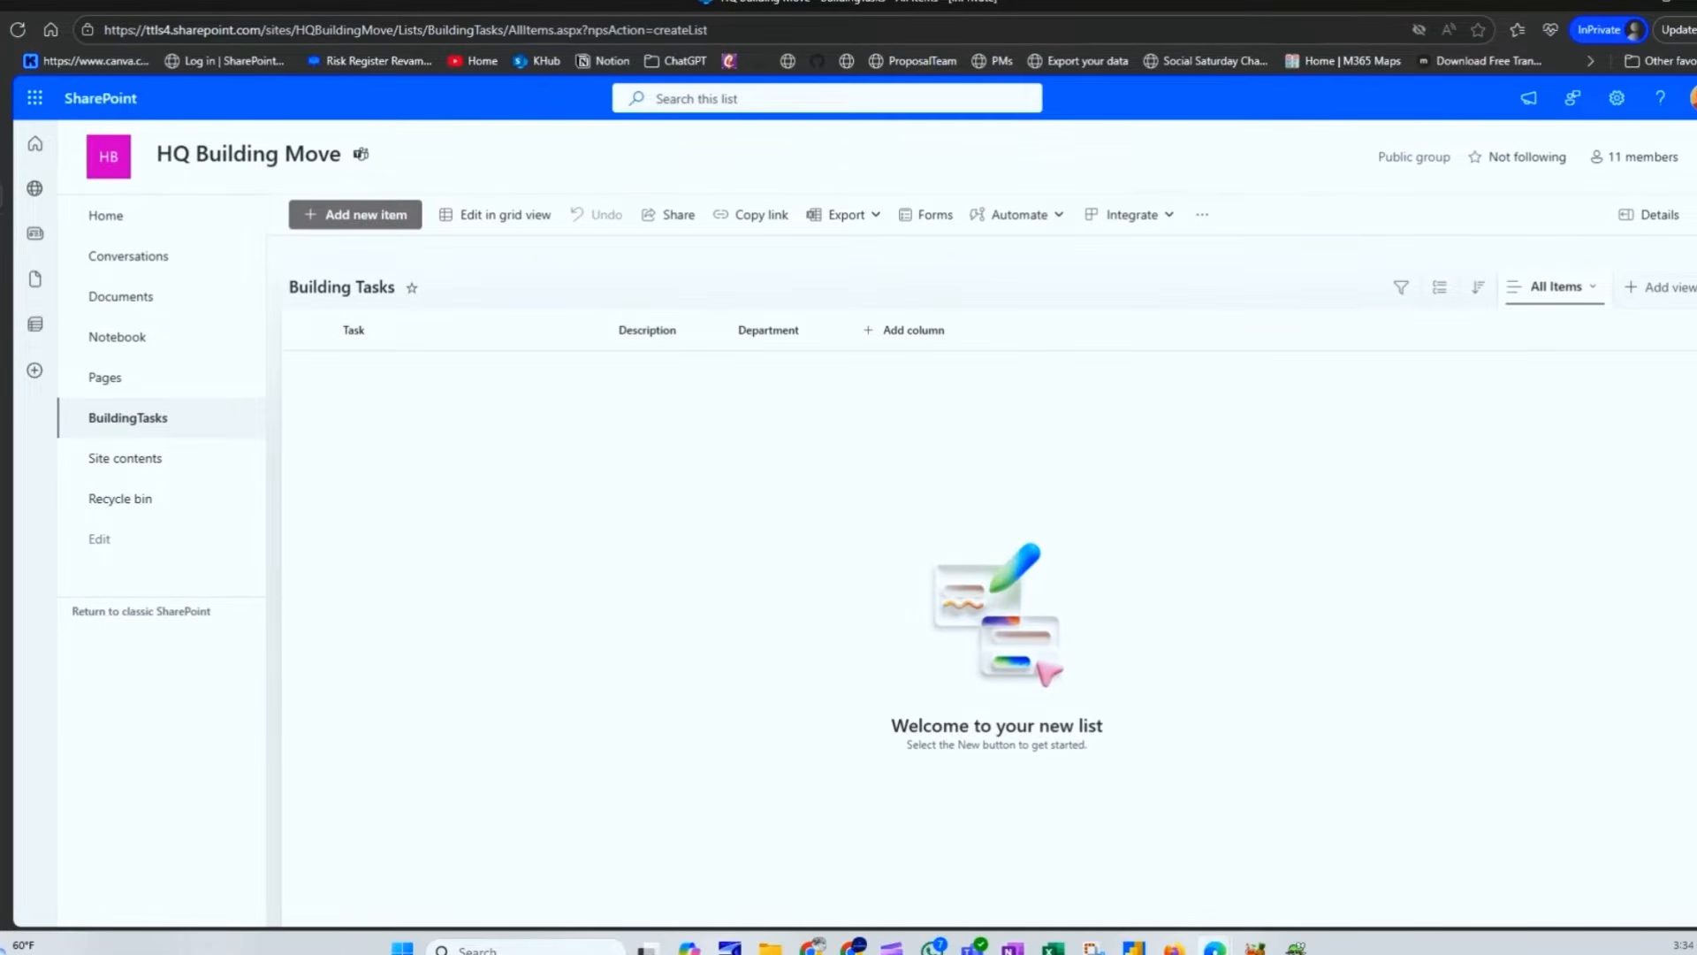
Step: Add a new Choice column named Status
click(939, 336)
click(942, 422)
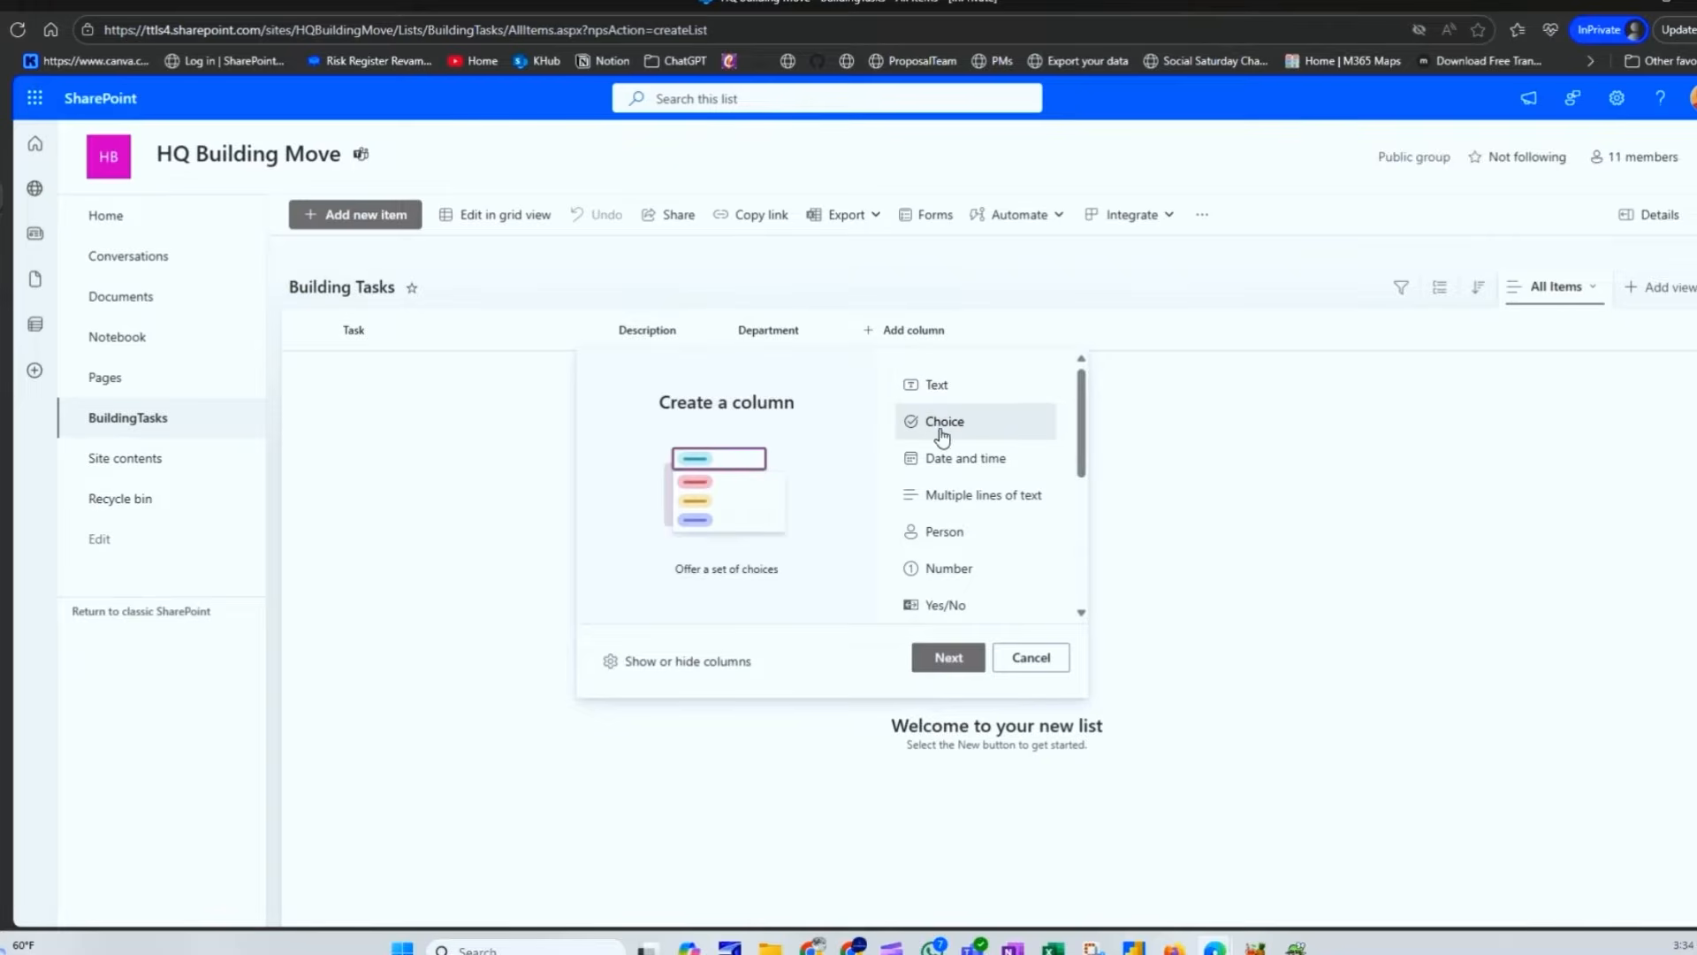
click(951, 659)
click(1513, 196)
text(Status)
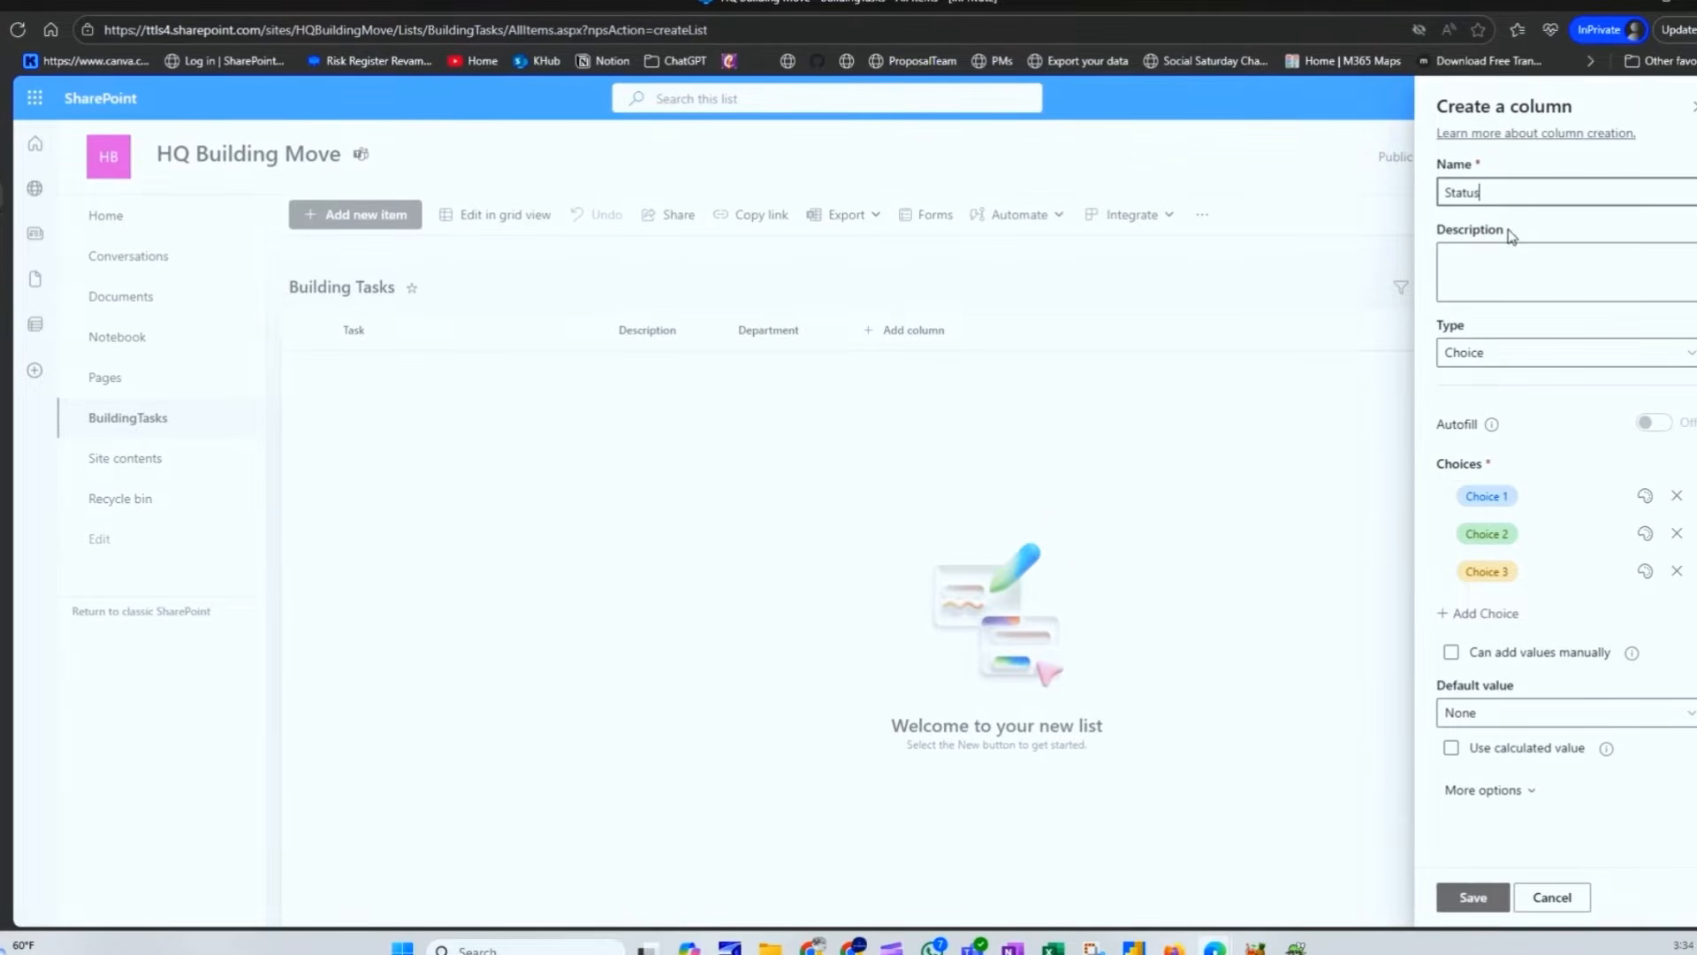
Step: Enter choices Not Started, Completed, In Progress, remove the fourth, and move In Progress above Completed
click(1514, 496)
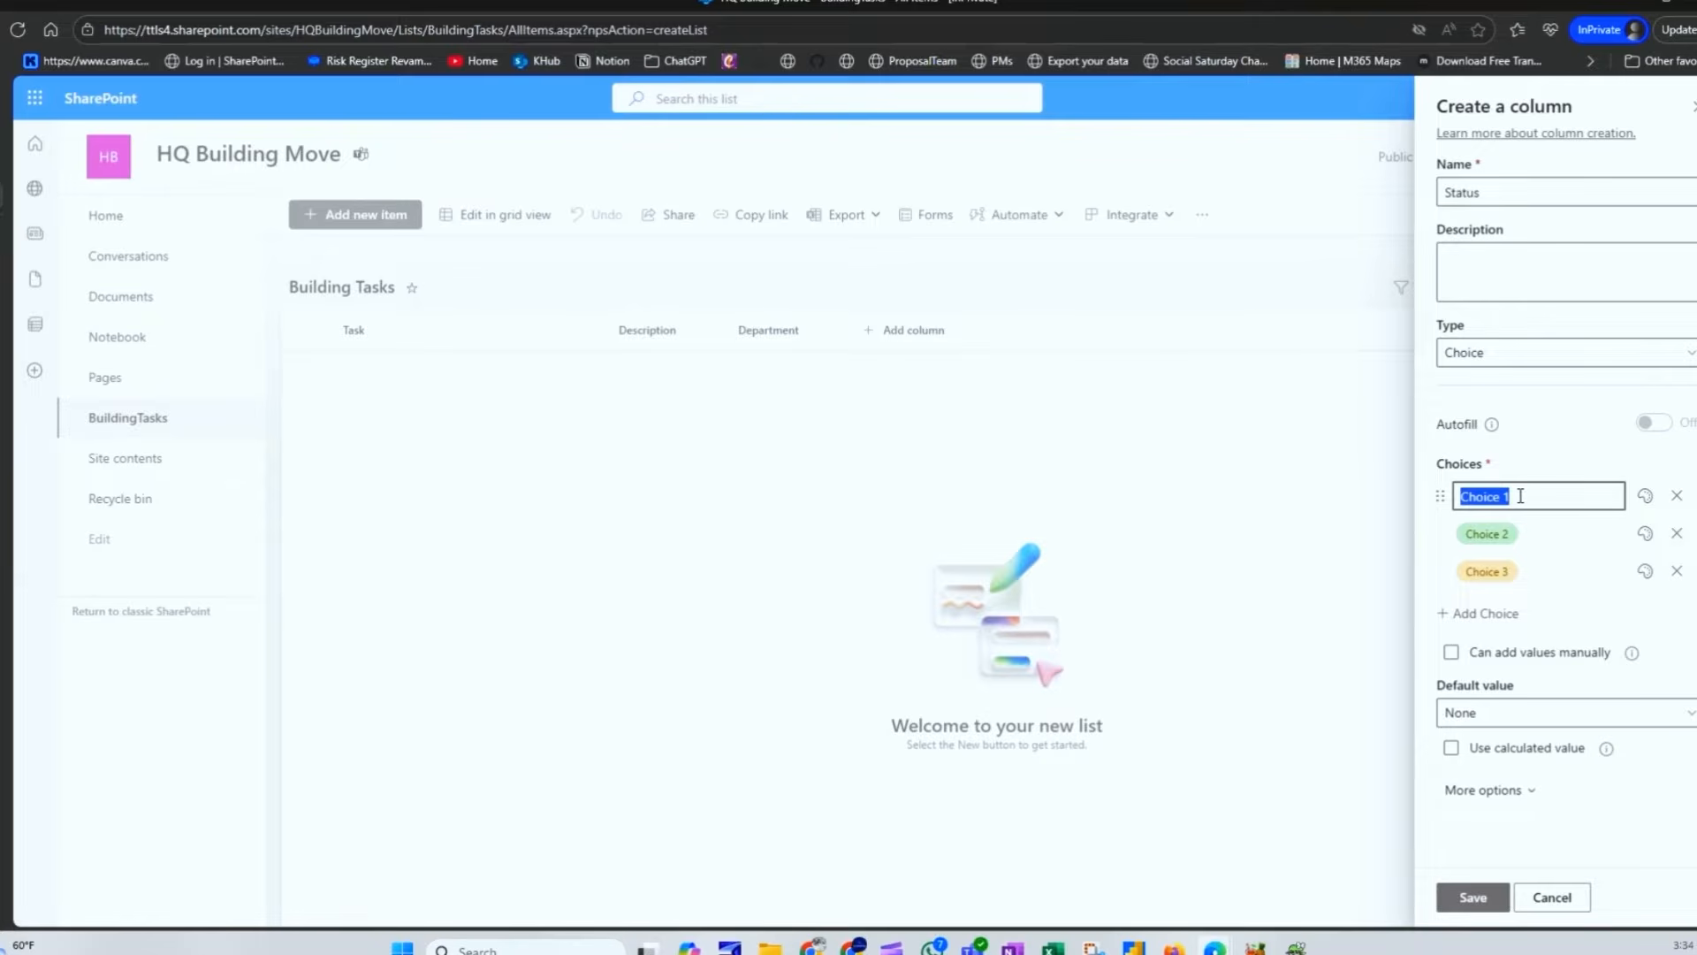
text(Not Started)
key(Tab)
text(Completed)
key(Tab)
text(In Progress)
key(Tab)
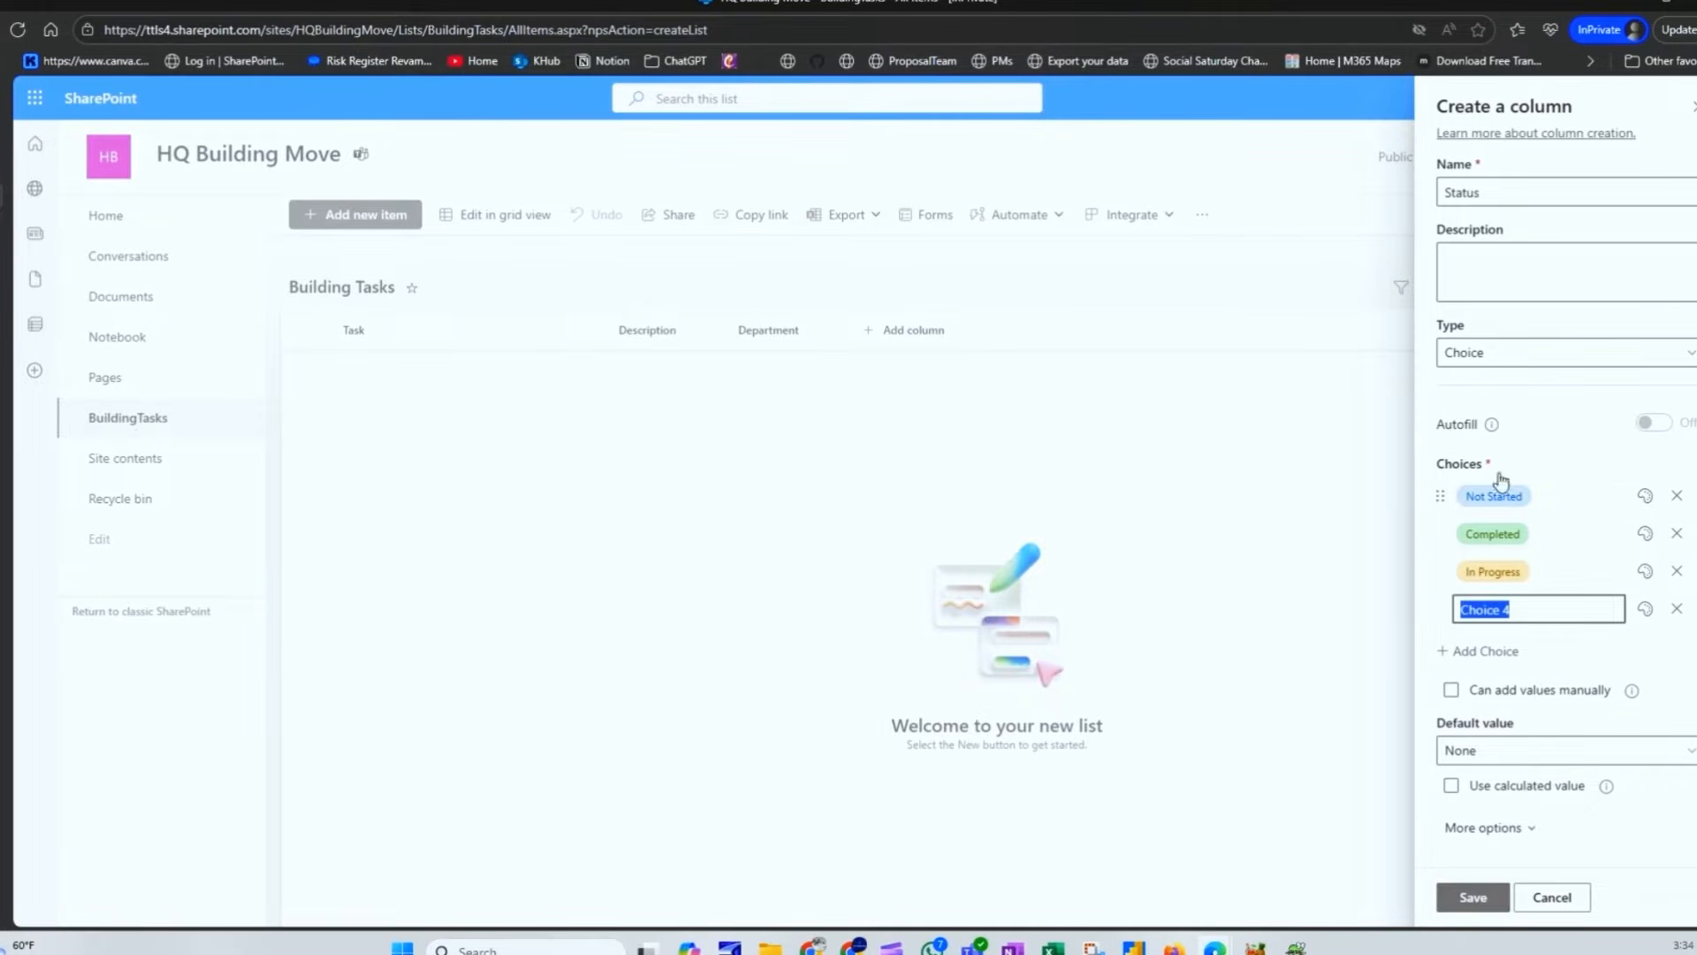
click(1677, 609)
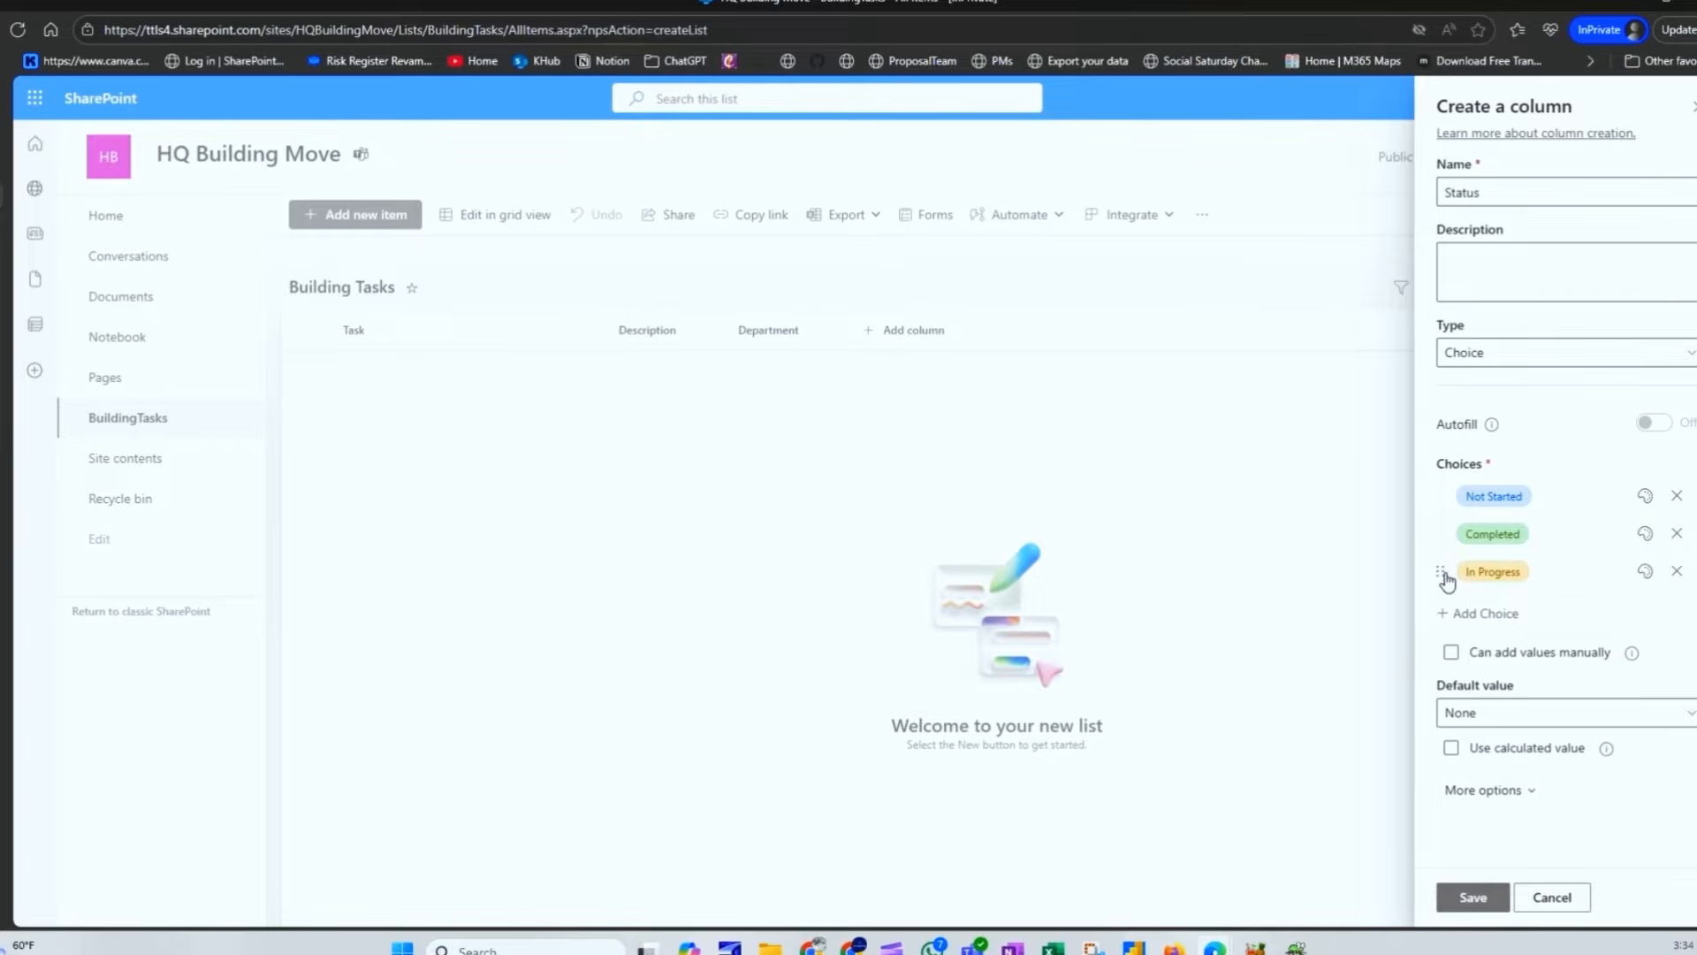
mouse_move(1441, 573)
mouse_down()
mouse_move(1443, 538)
mouse_move(1457, 559)
mouse_up()
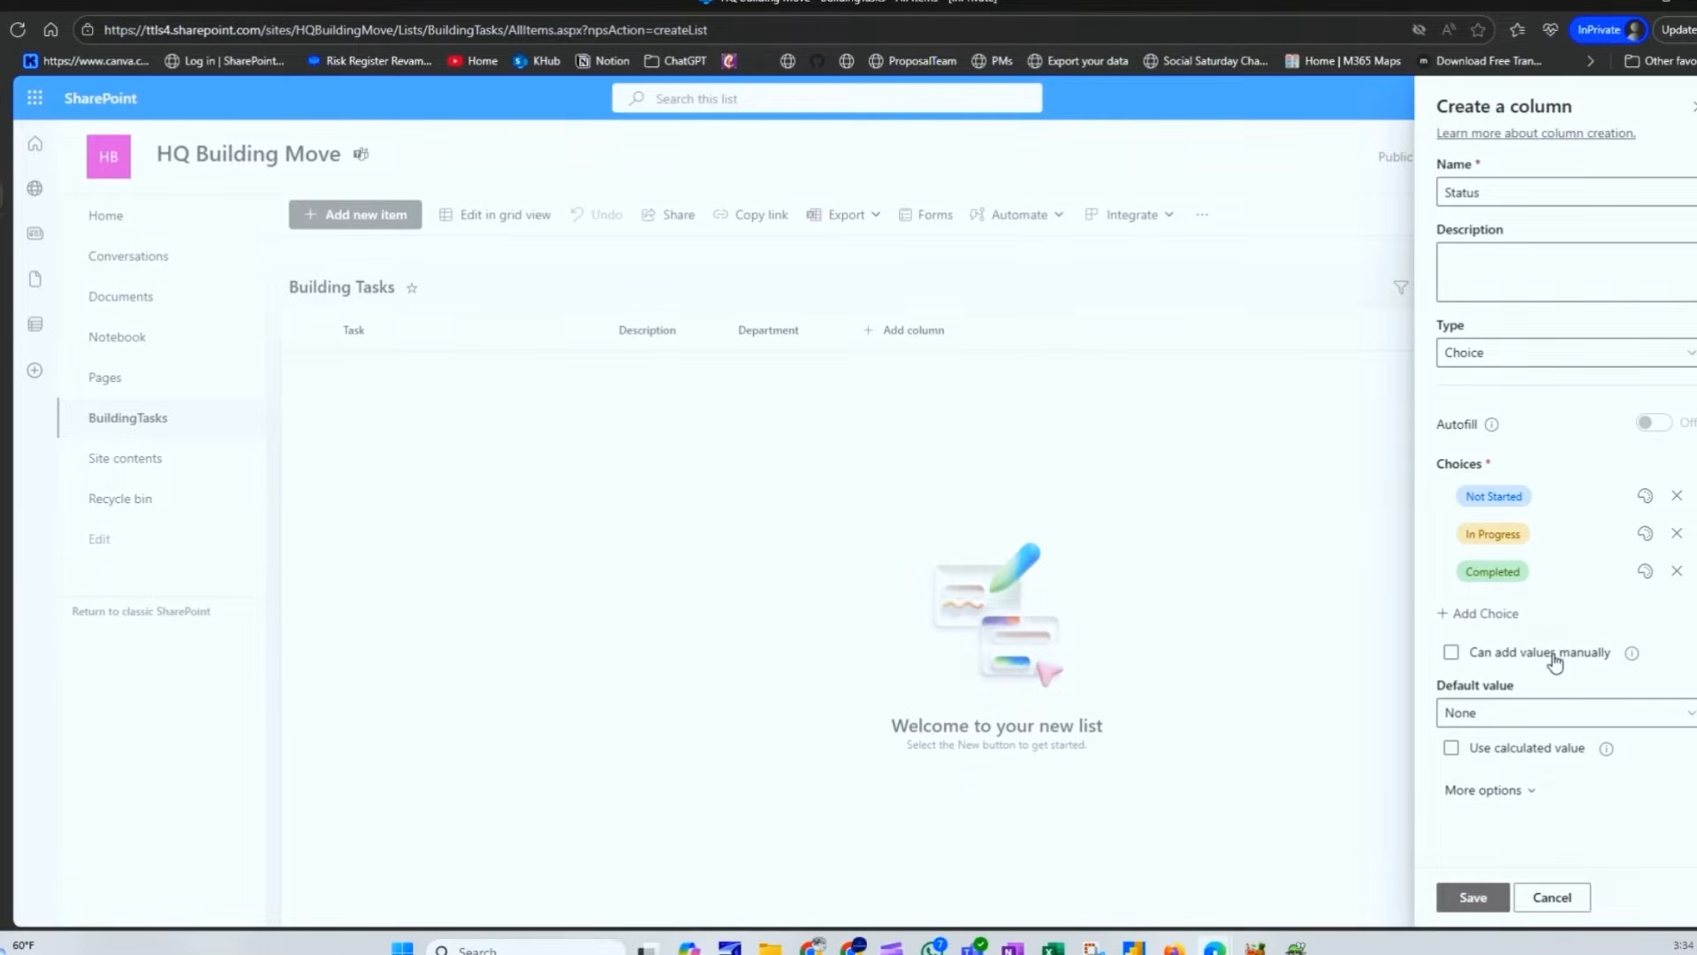
click(1500, 720)
Step: Make Not Started the Status default, add an On Hold choice, drop the empty fifth choice, and save
click(1490, 780)
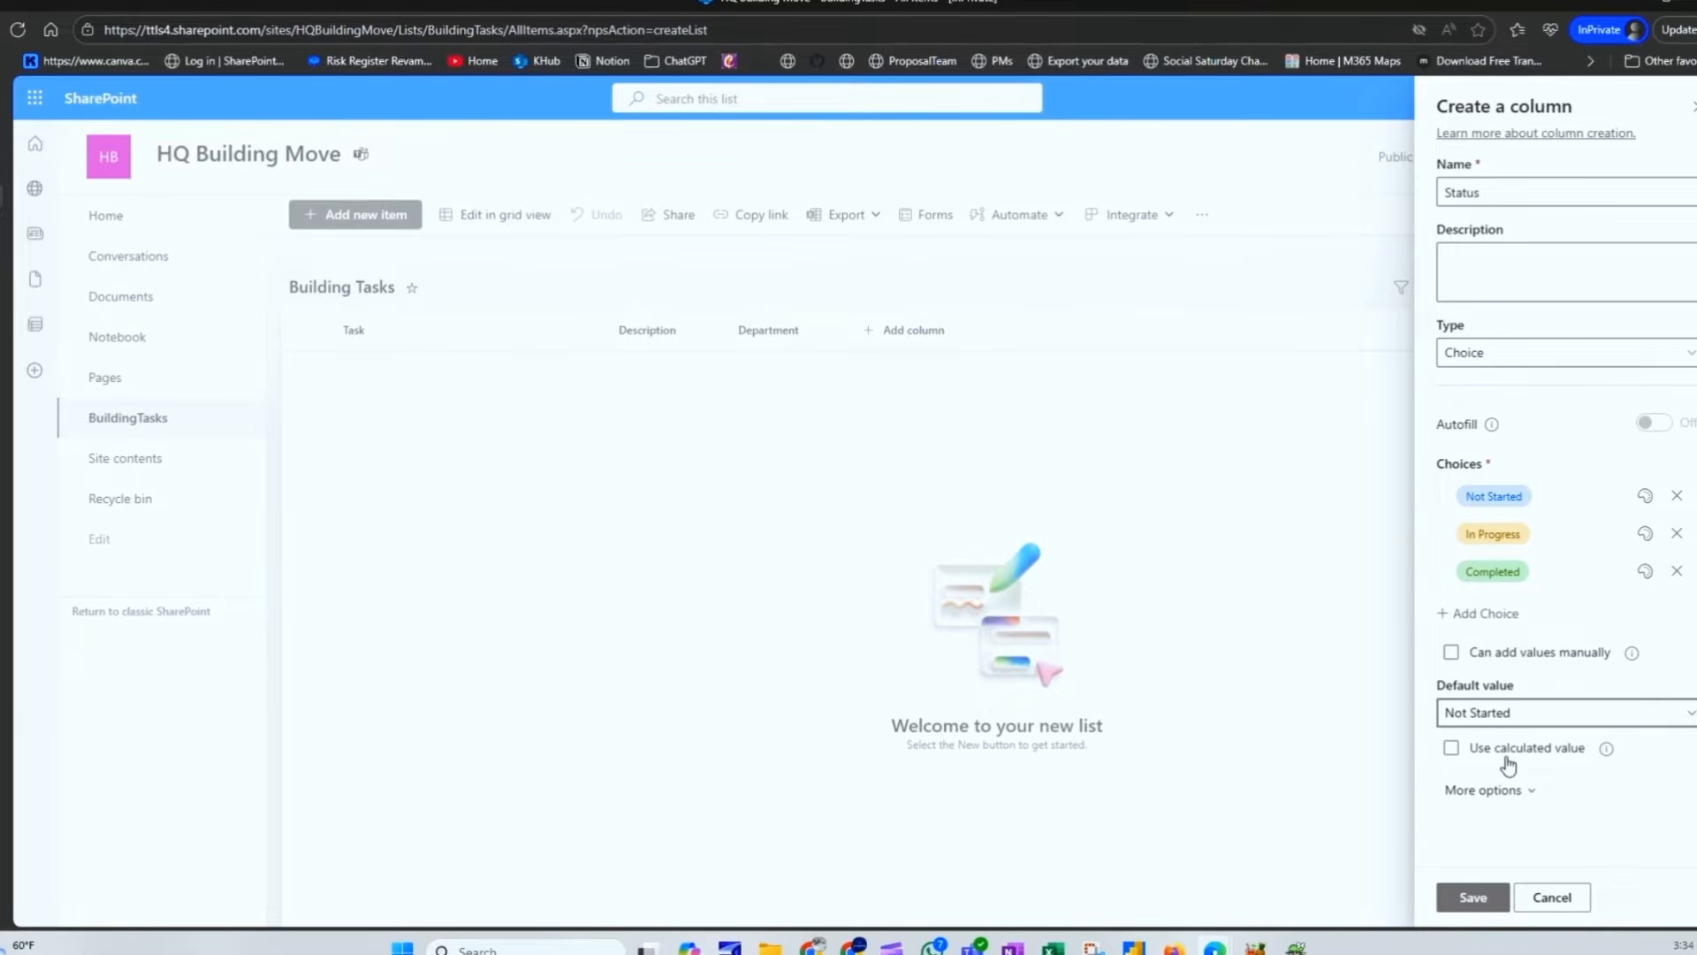
click(1494, 789)
scroll(1520, 754, down, 3)
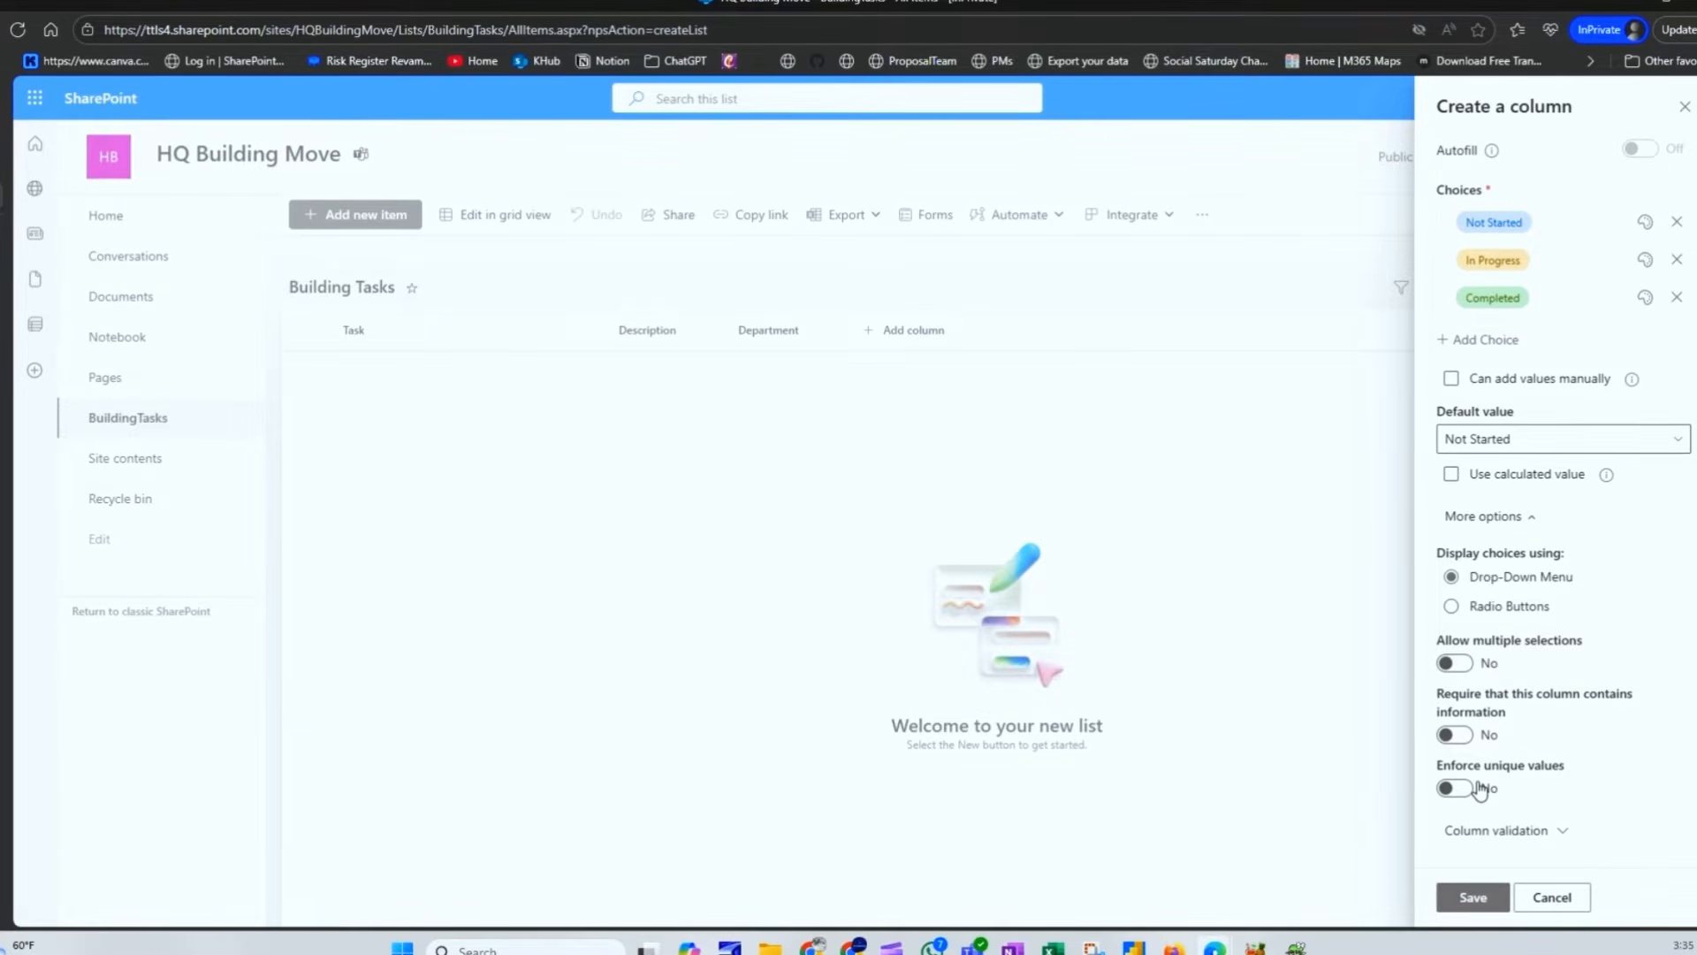
scroll(1467, 560, up, 3)
click(1508, 523)
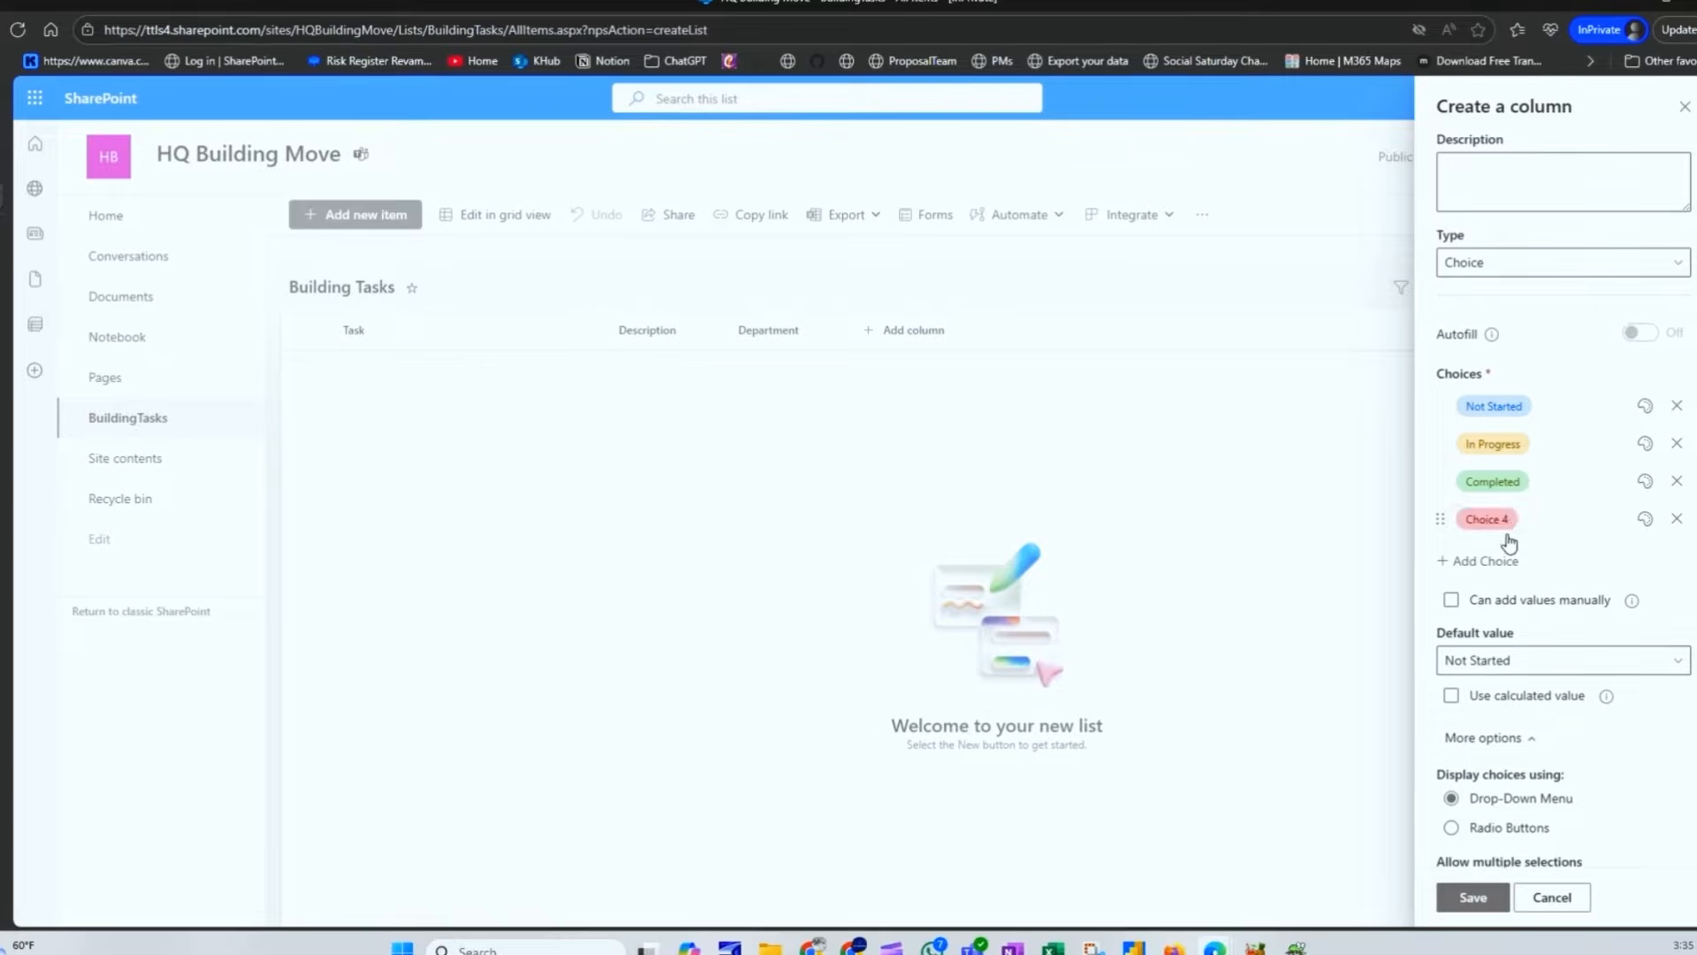
click(1532, 521)
text(On Hold)
key(Return)
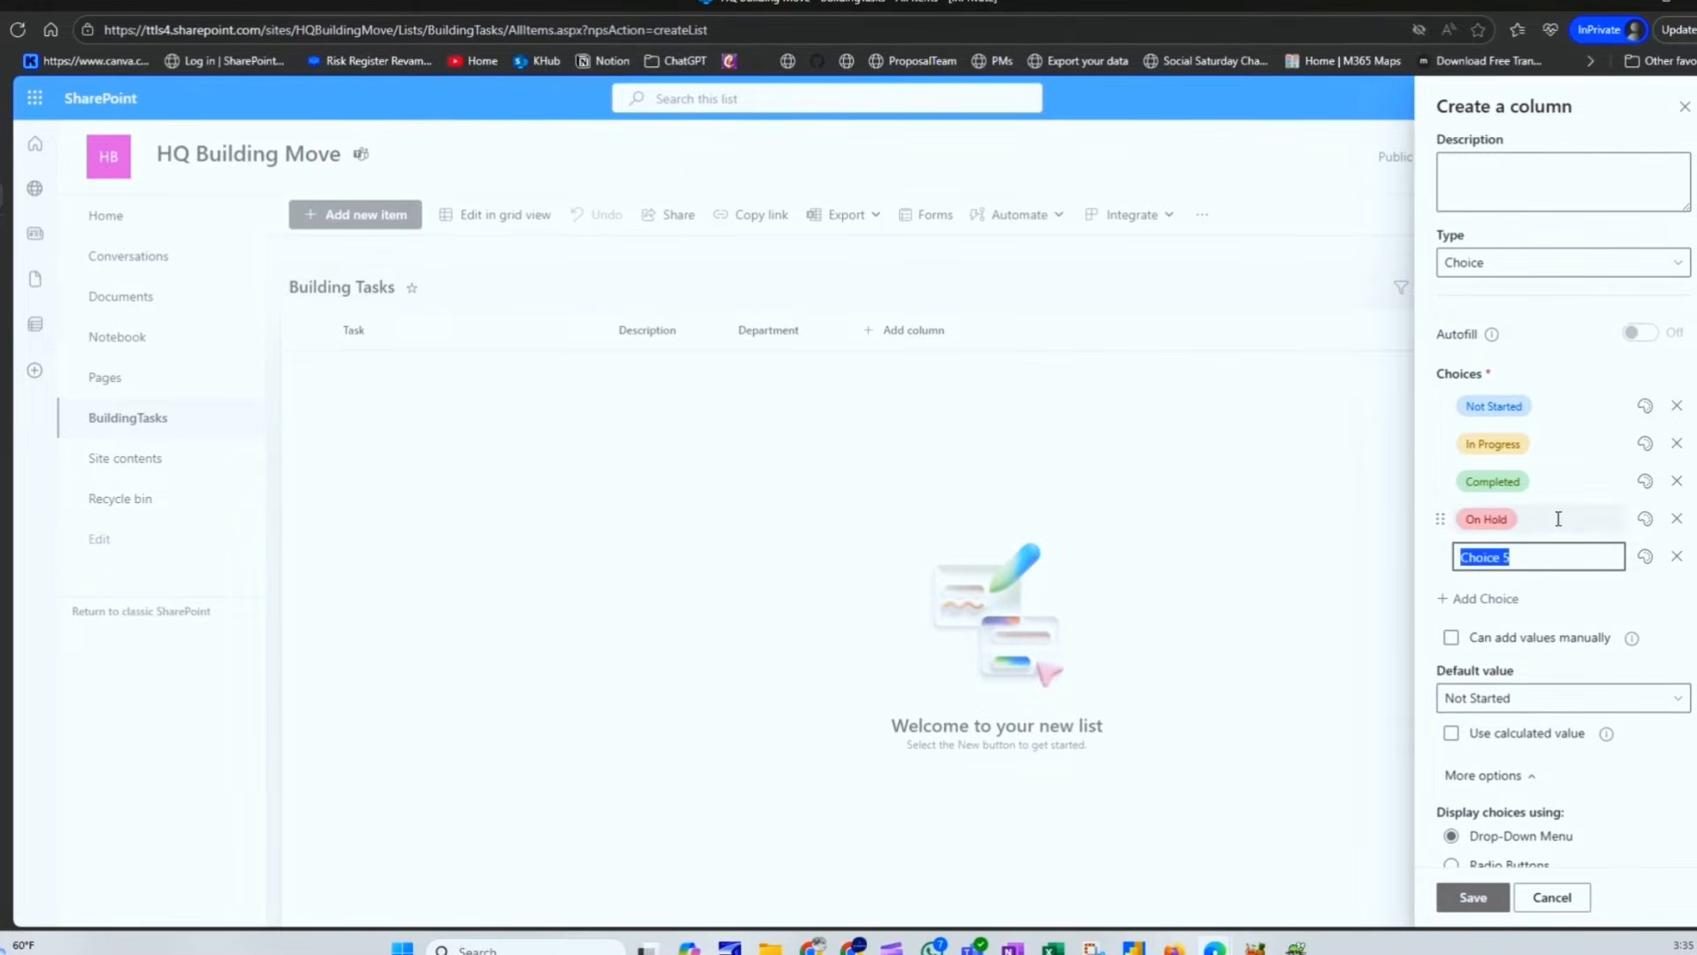
click(1677, 556)
scroll(1556, 707, down, 3)
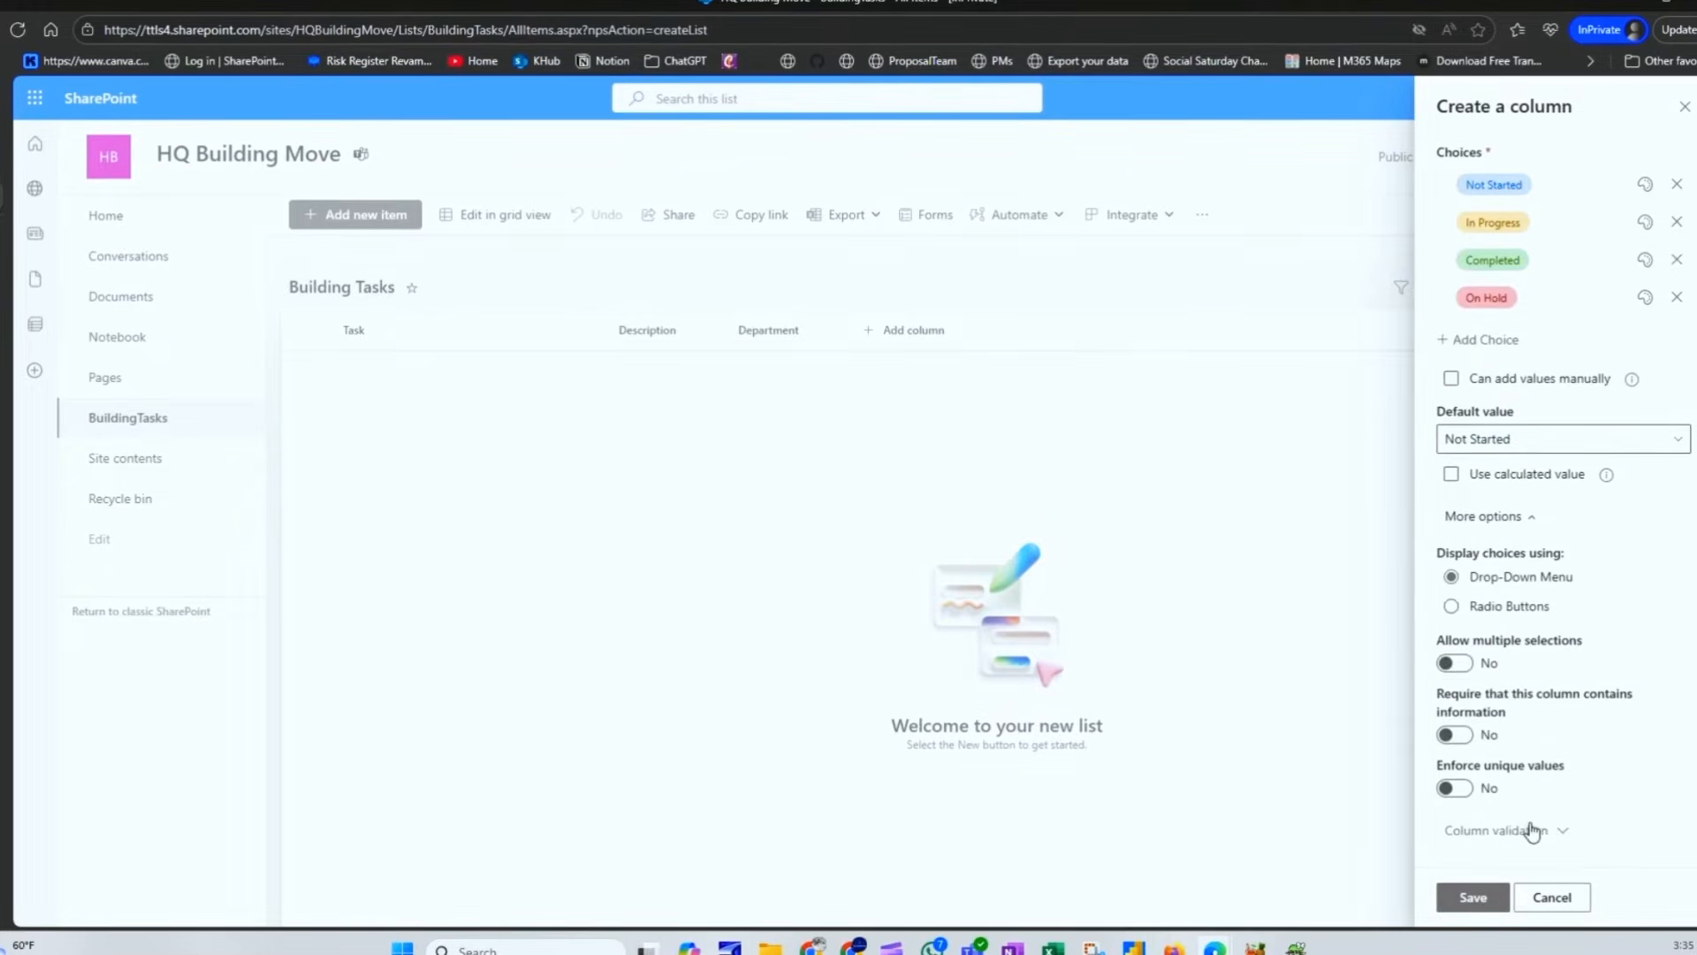
click(1473, 896)
Step: Add a Date and time column named Due Date
click(1022, 336)
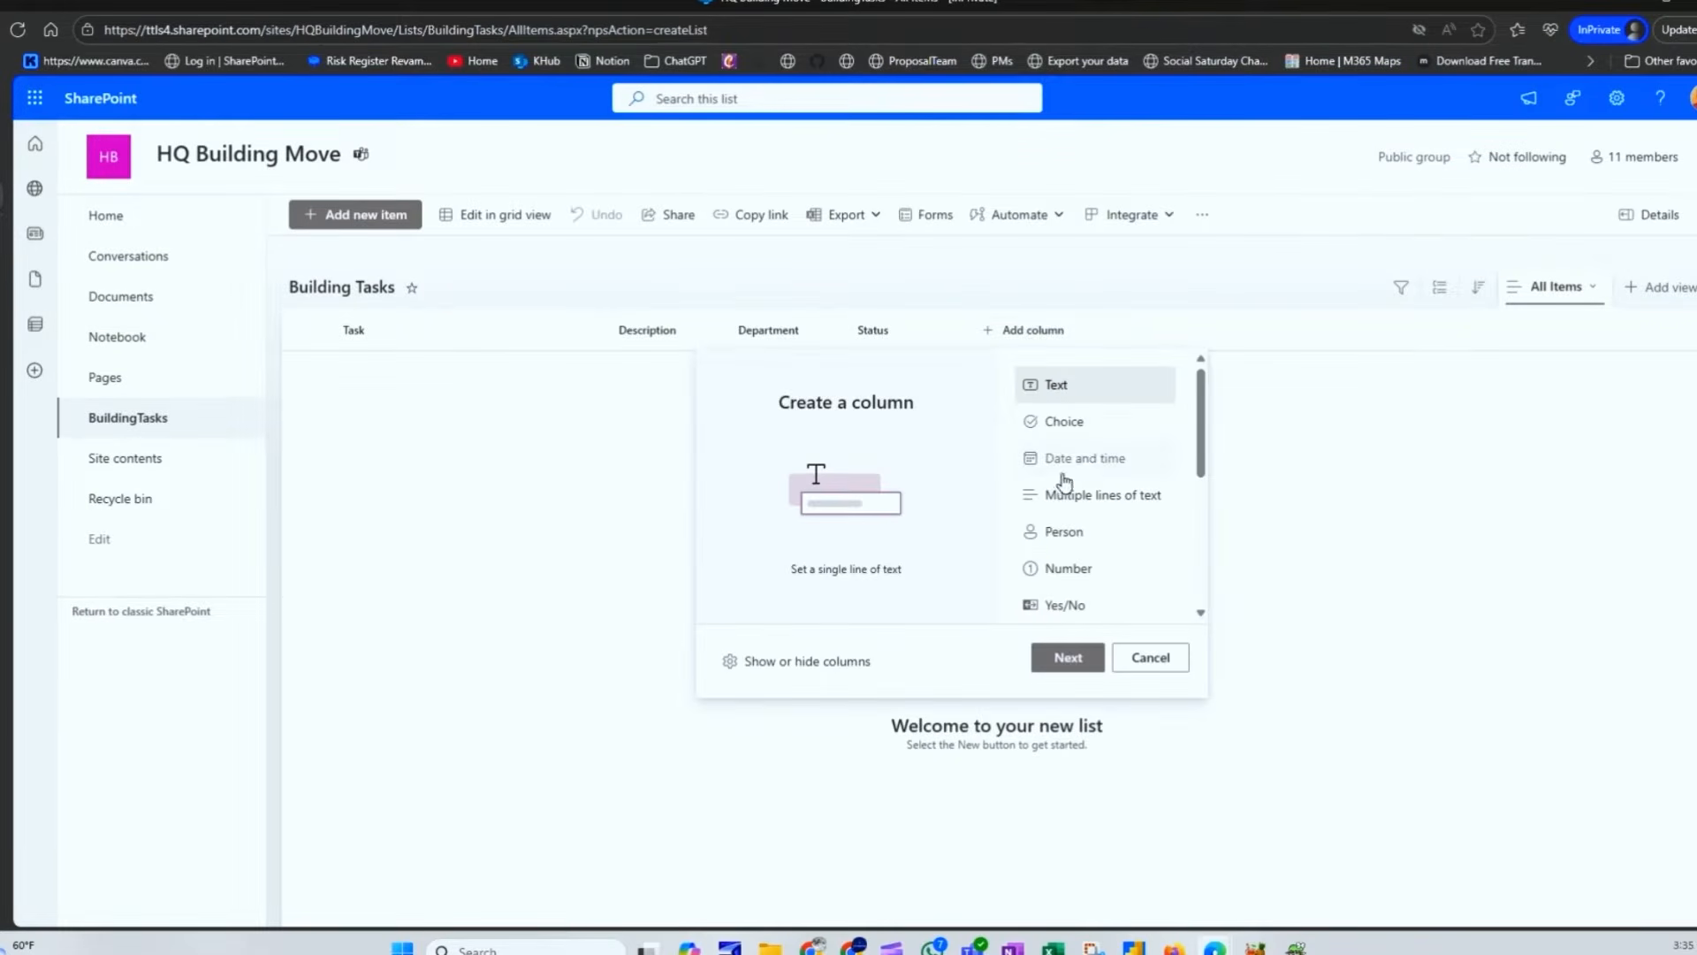
click(1077, 467)
click(1067, 659)
click(1485, 194)
text(Due Date)
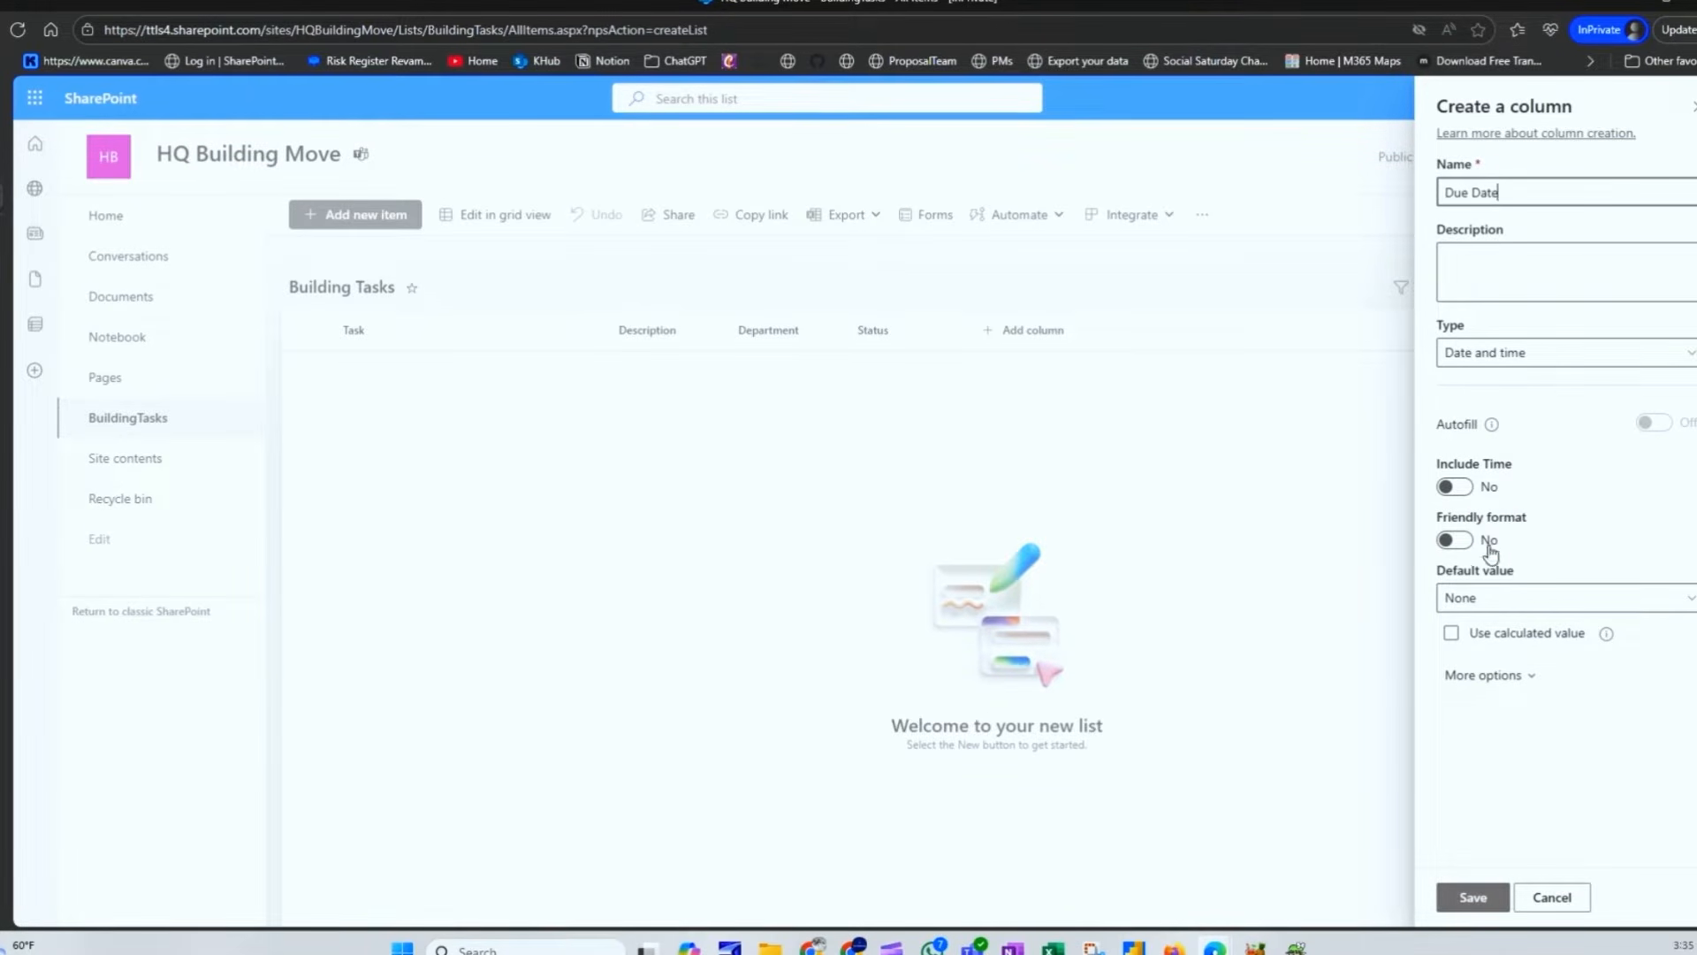
Step: Keep Due Date's friendly format off and default None, and make the column required
click(1461, 543)
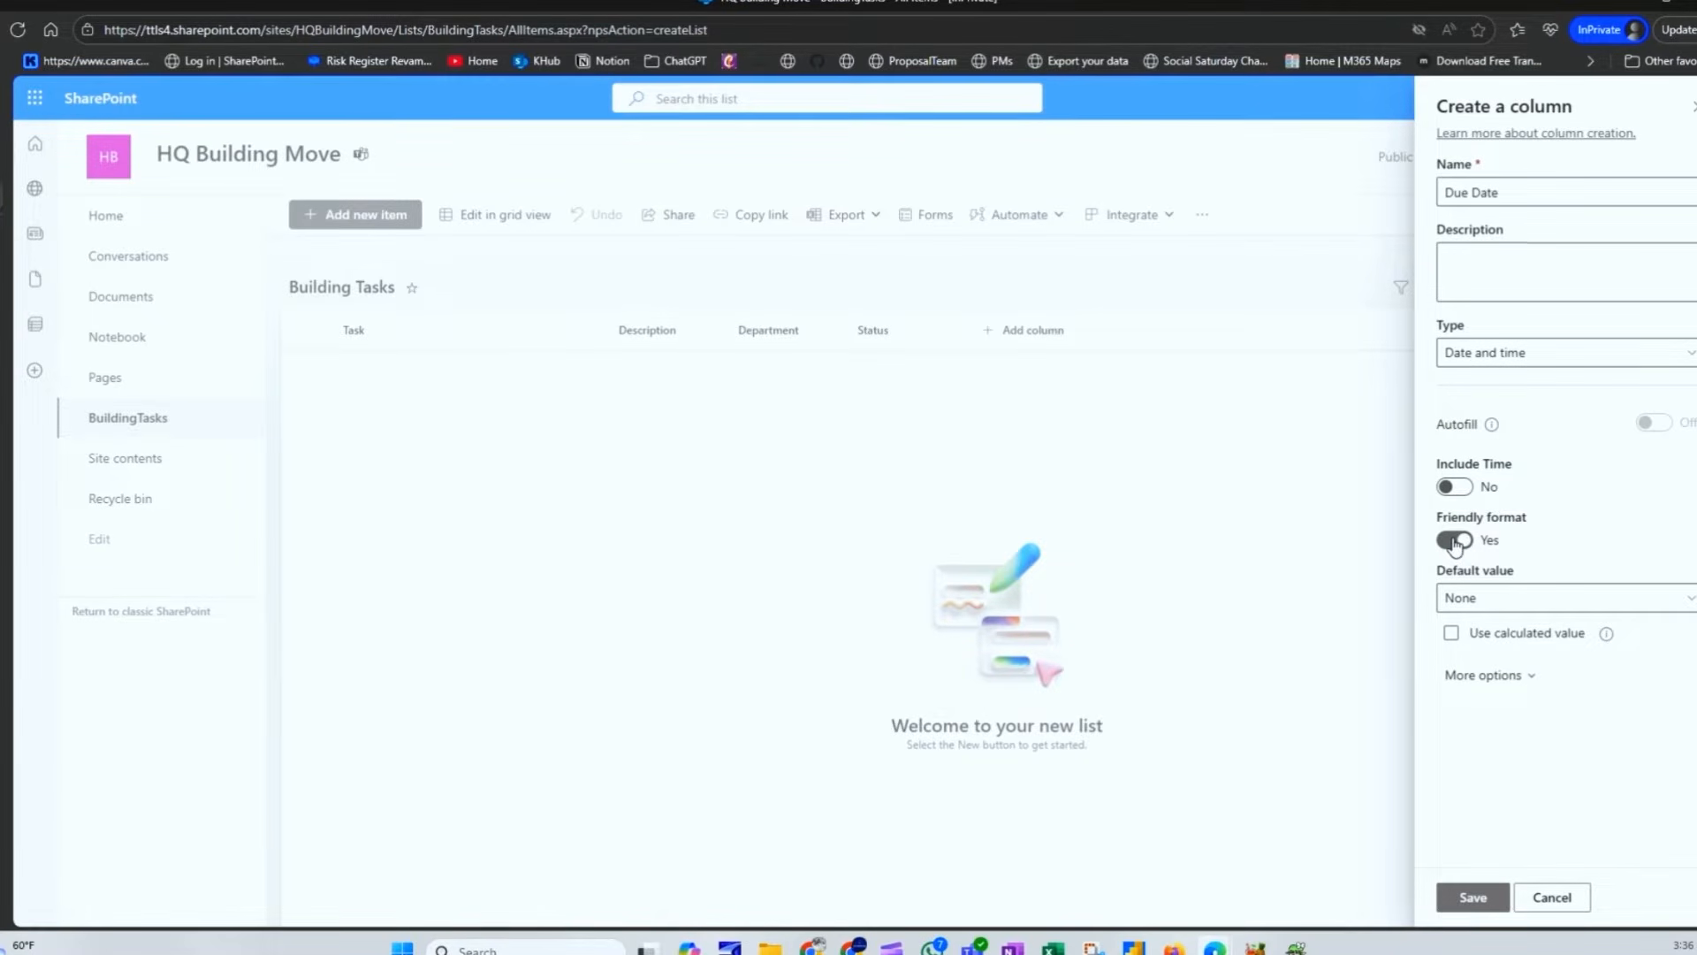
click(1454, 542)
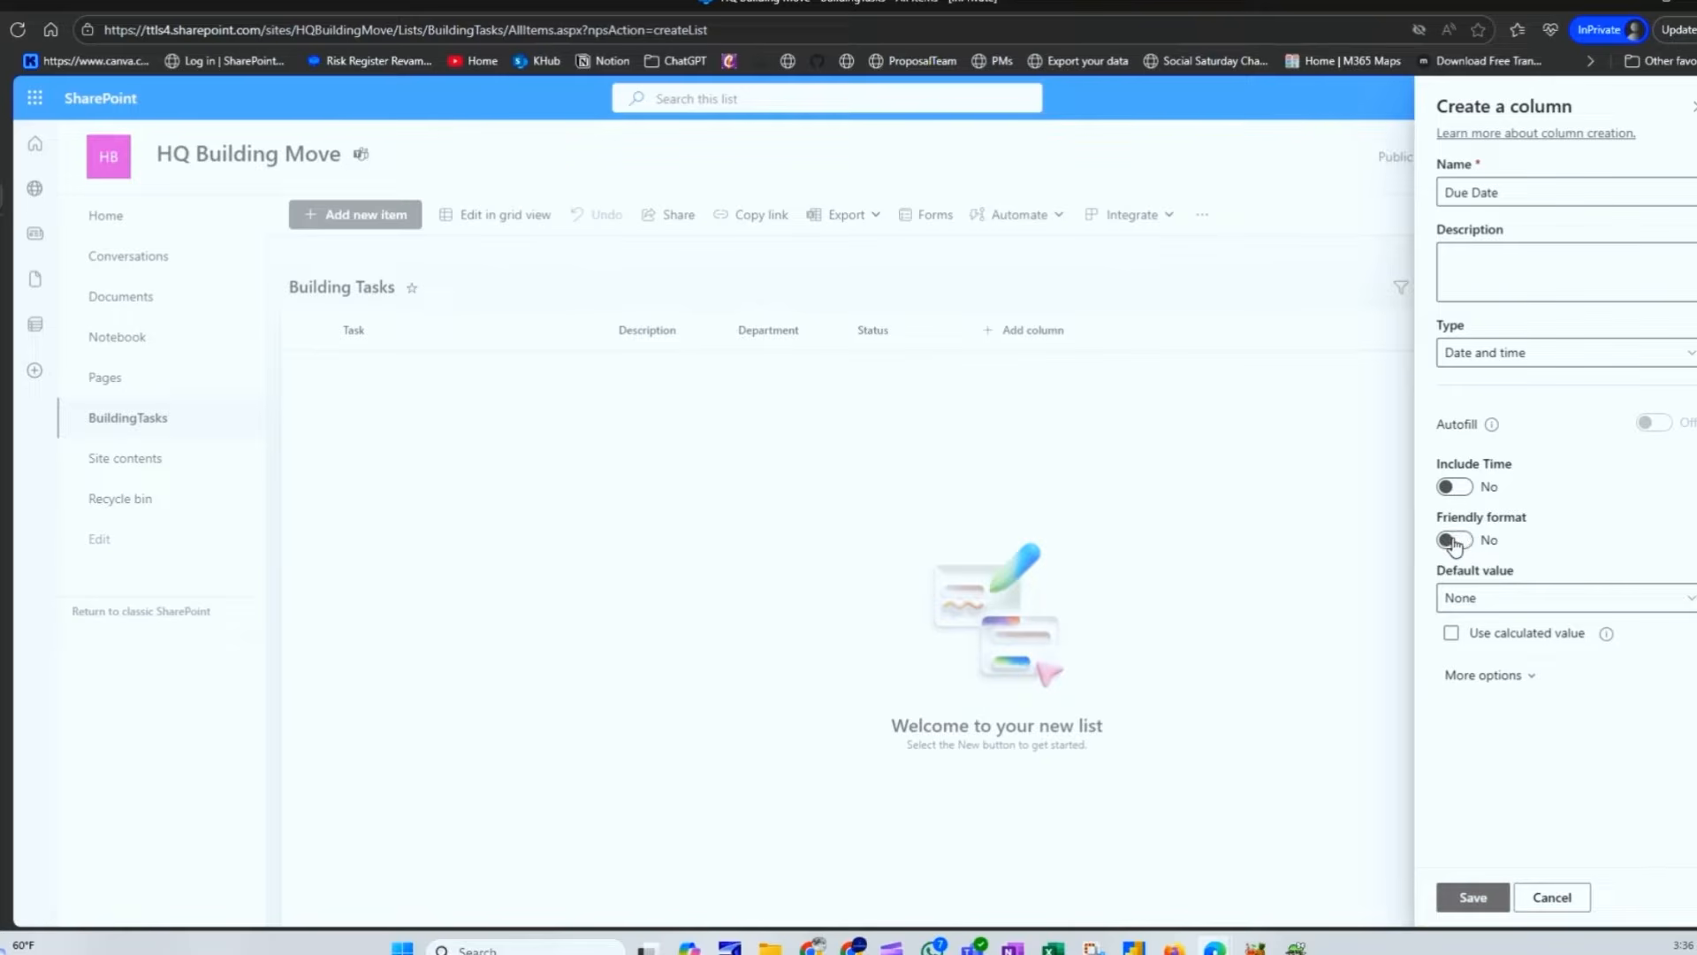
click(1514, 601)
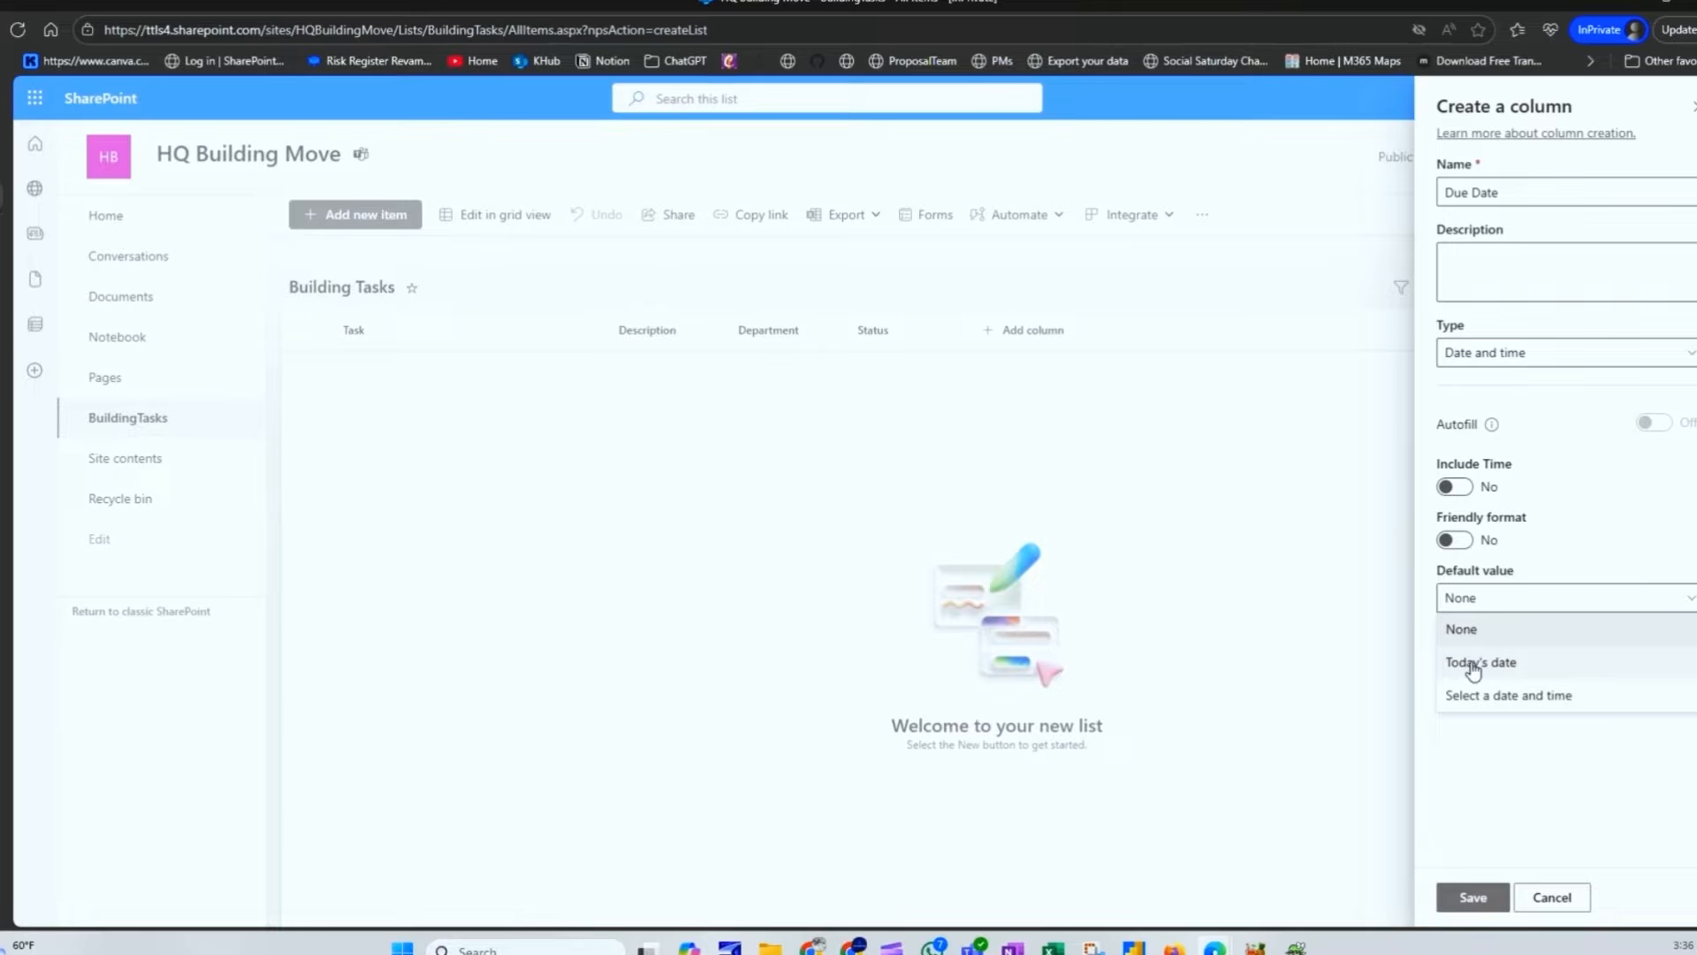
click(1514, 695)
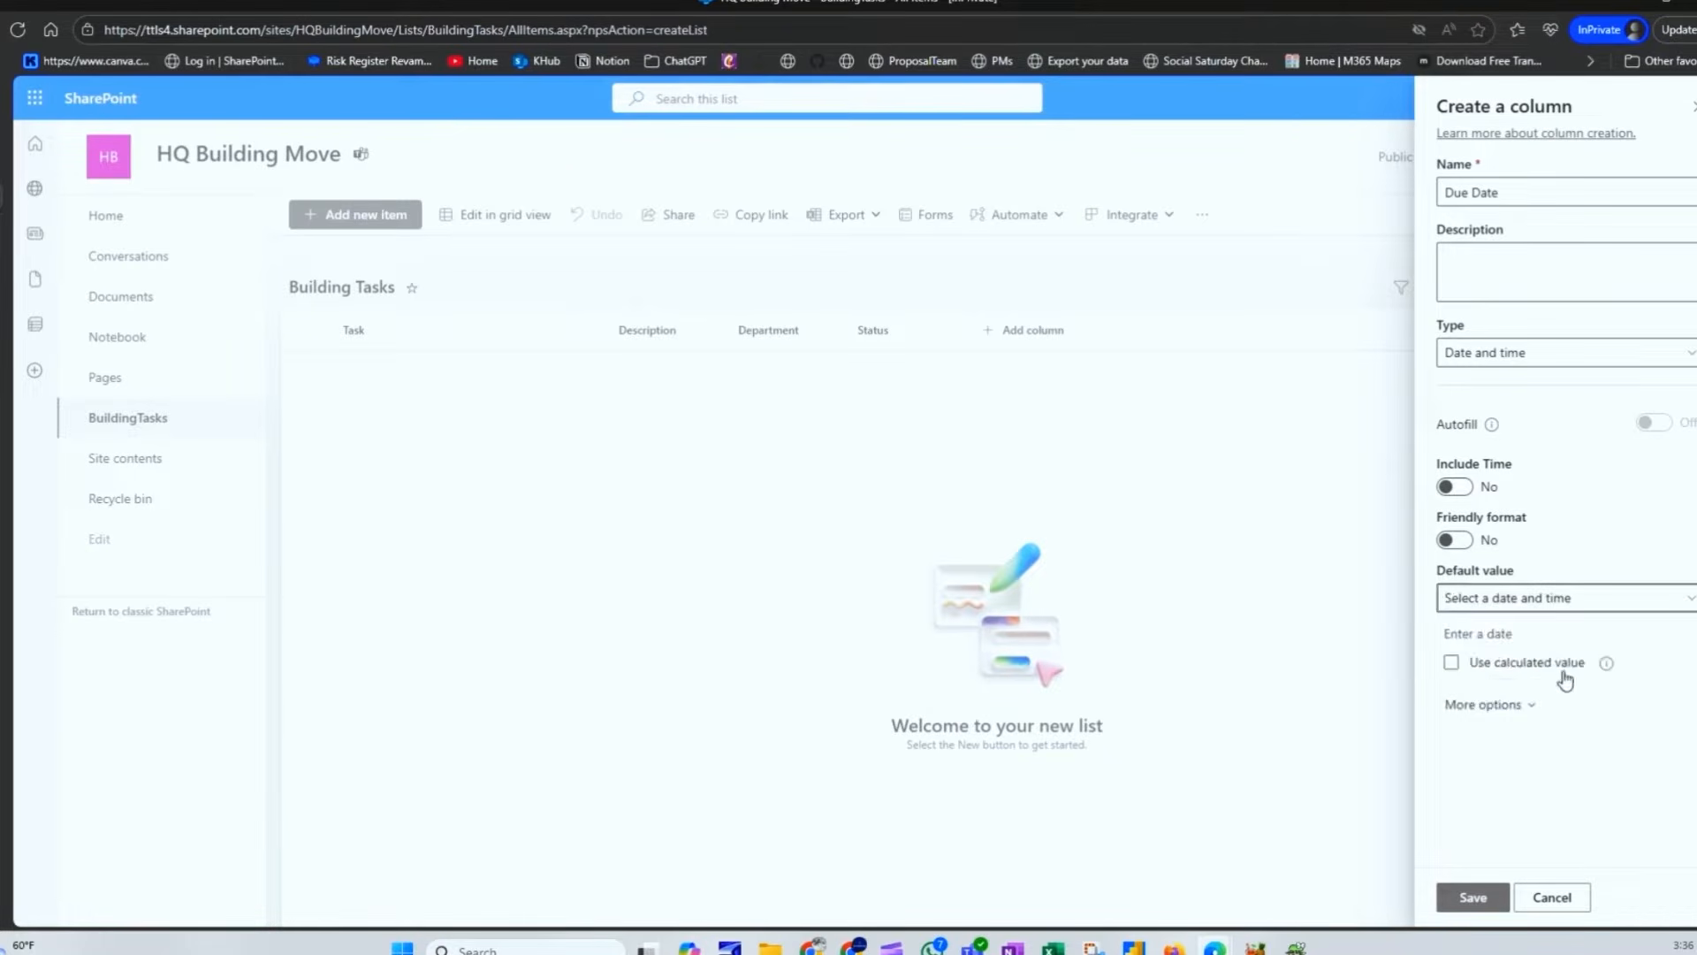
click(1542, 606)
click(1537, 643)
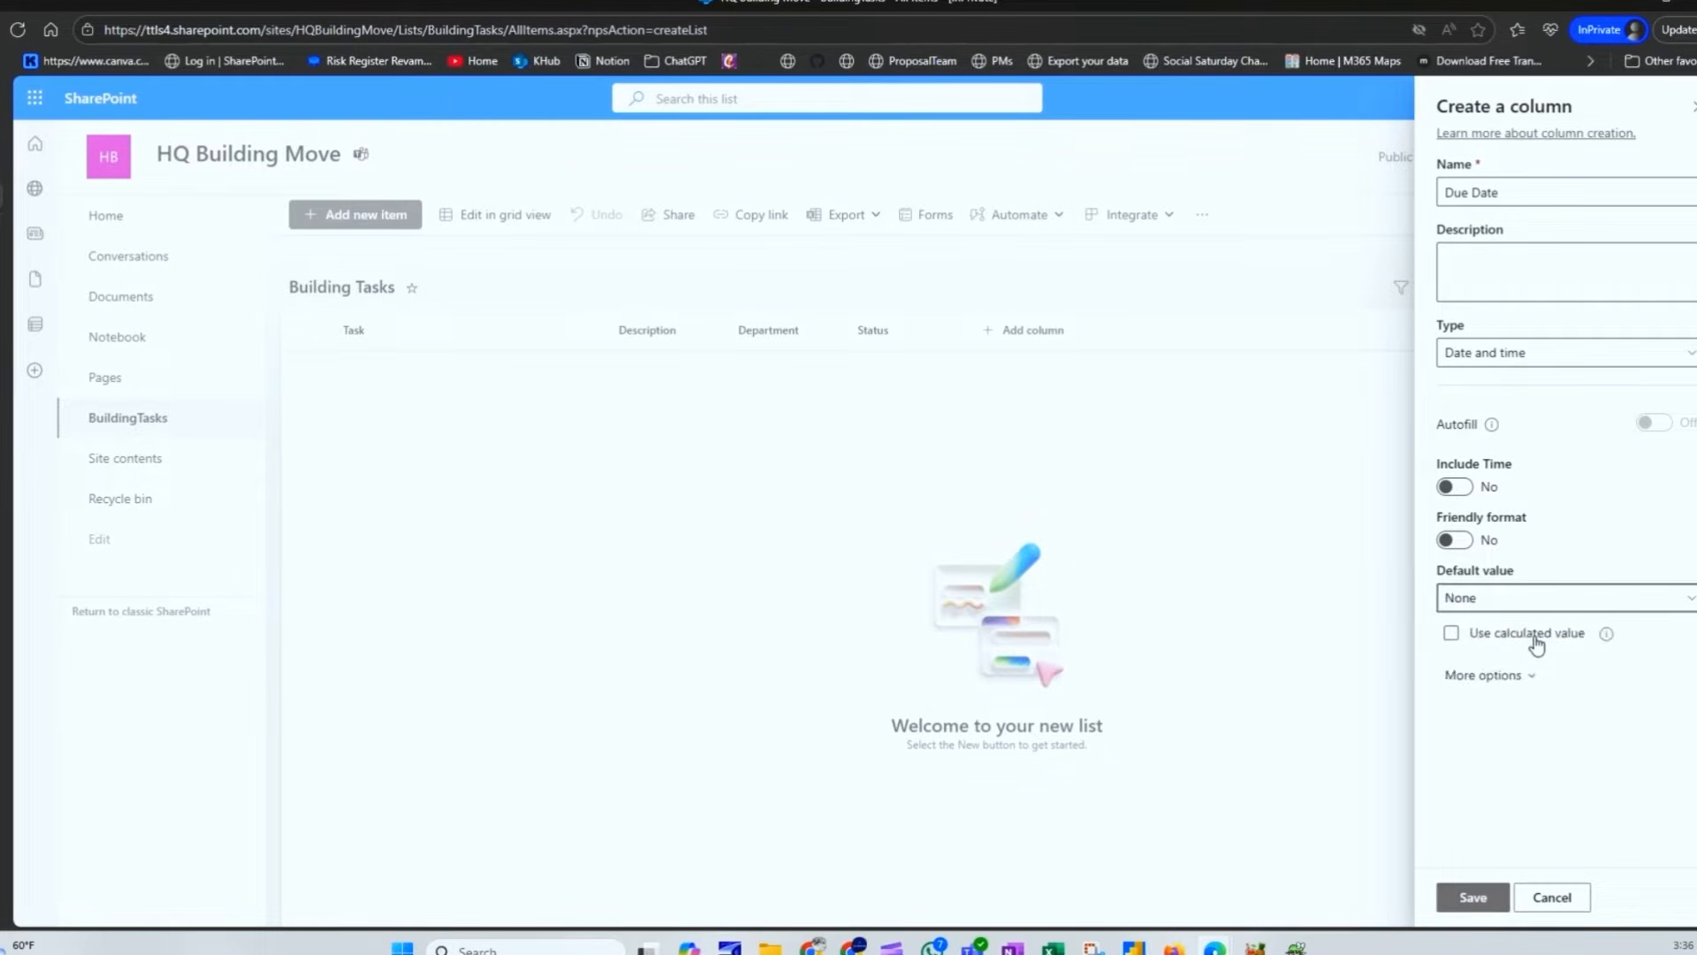
click(1514, 678)
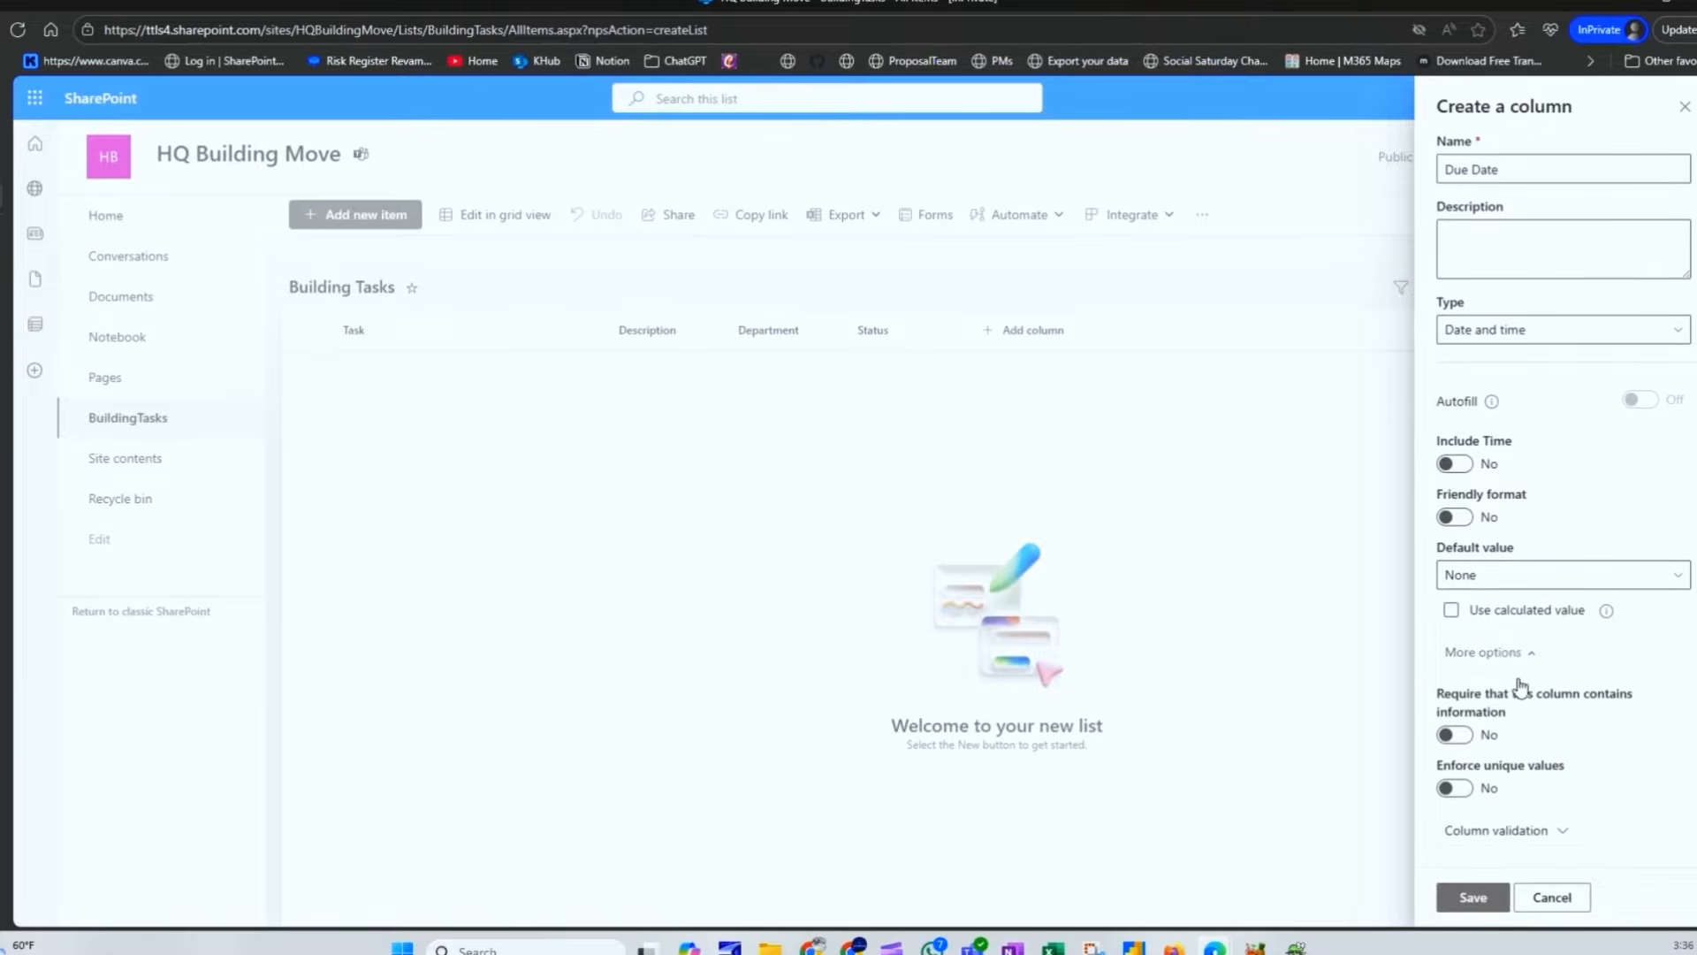
click(1462, 735)
Step: Save the Due Date column so the list shows five columns
click(1488, 900)
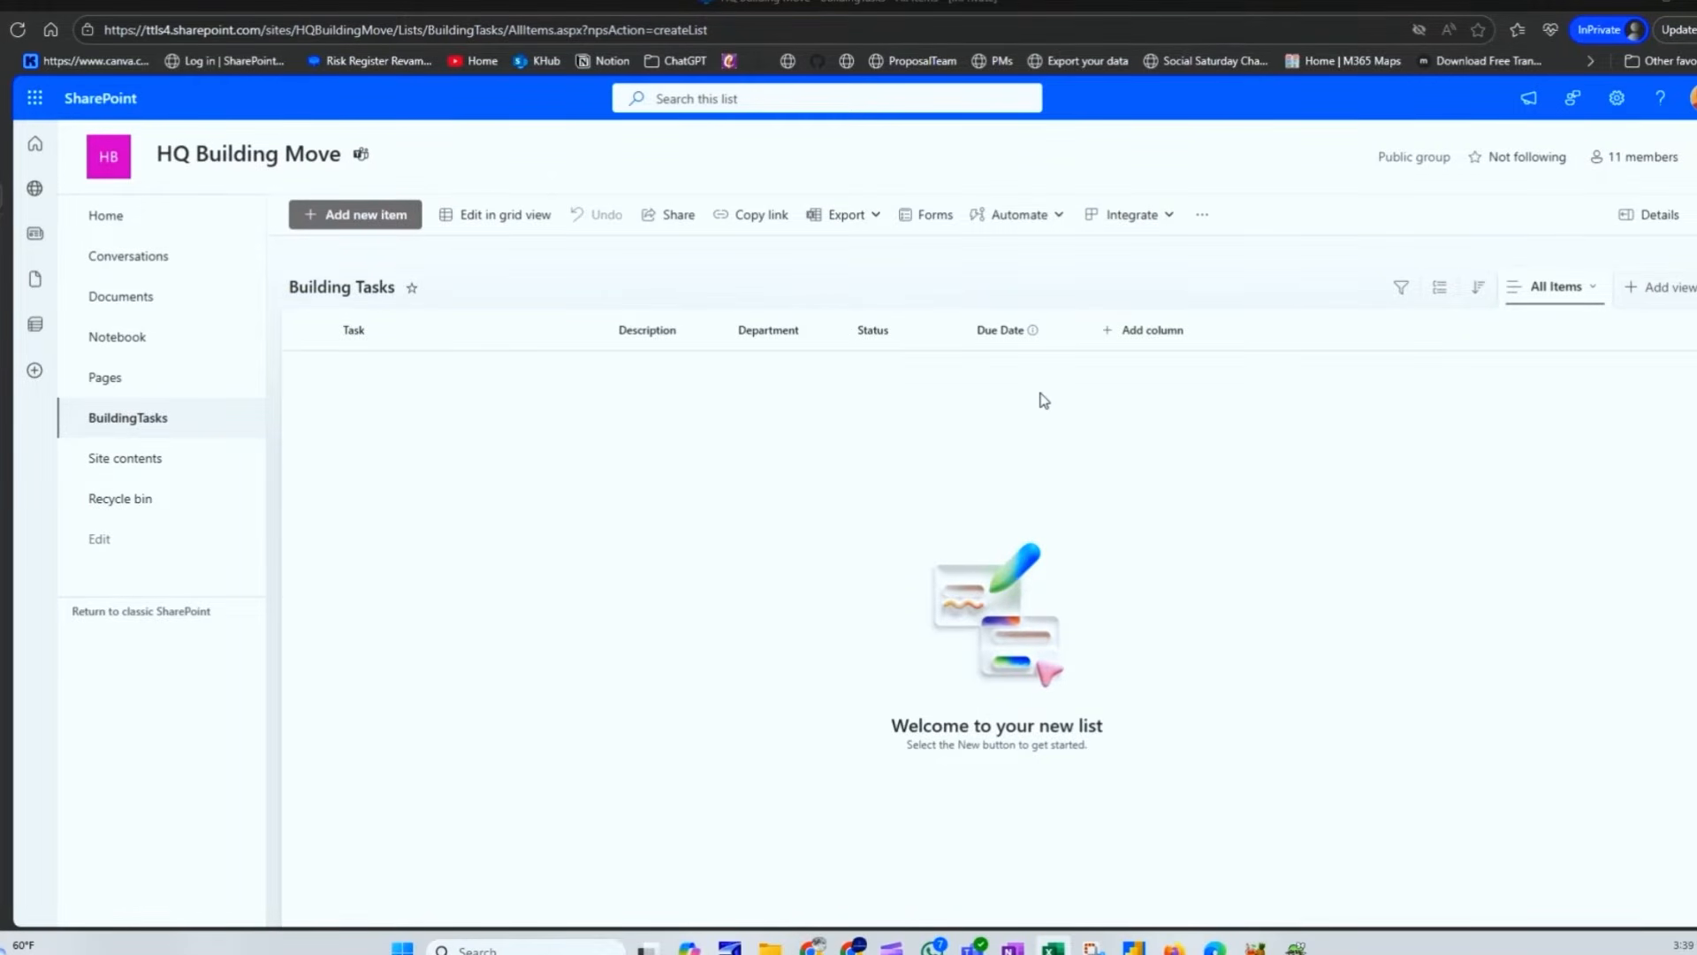
Step: In grid view, add a row titled 'Secure a lease for the new space' with a pasted description
click(491, 224)
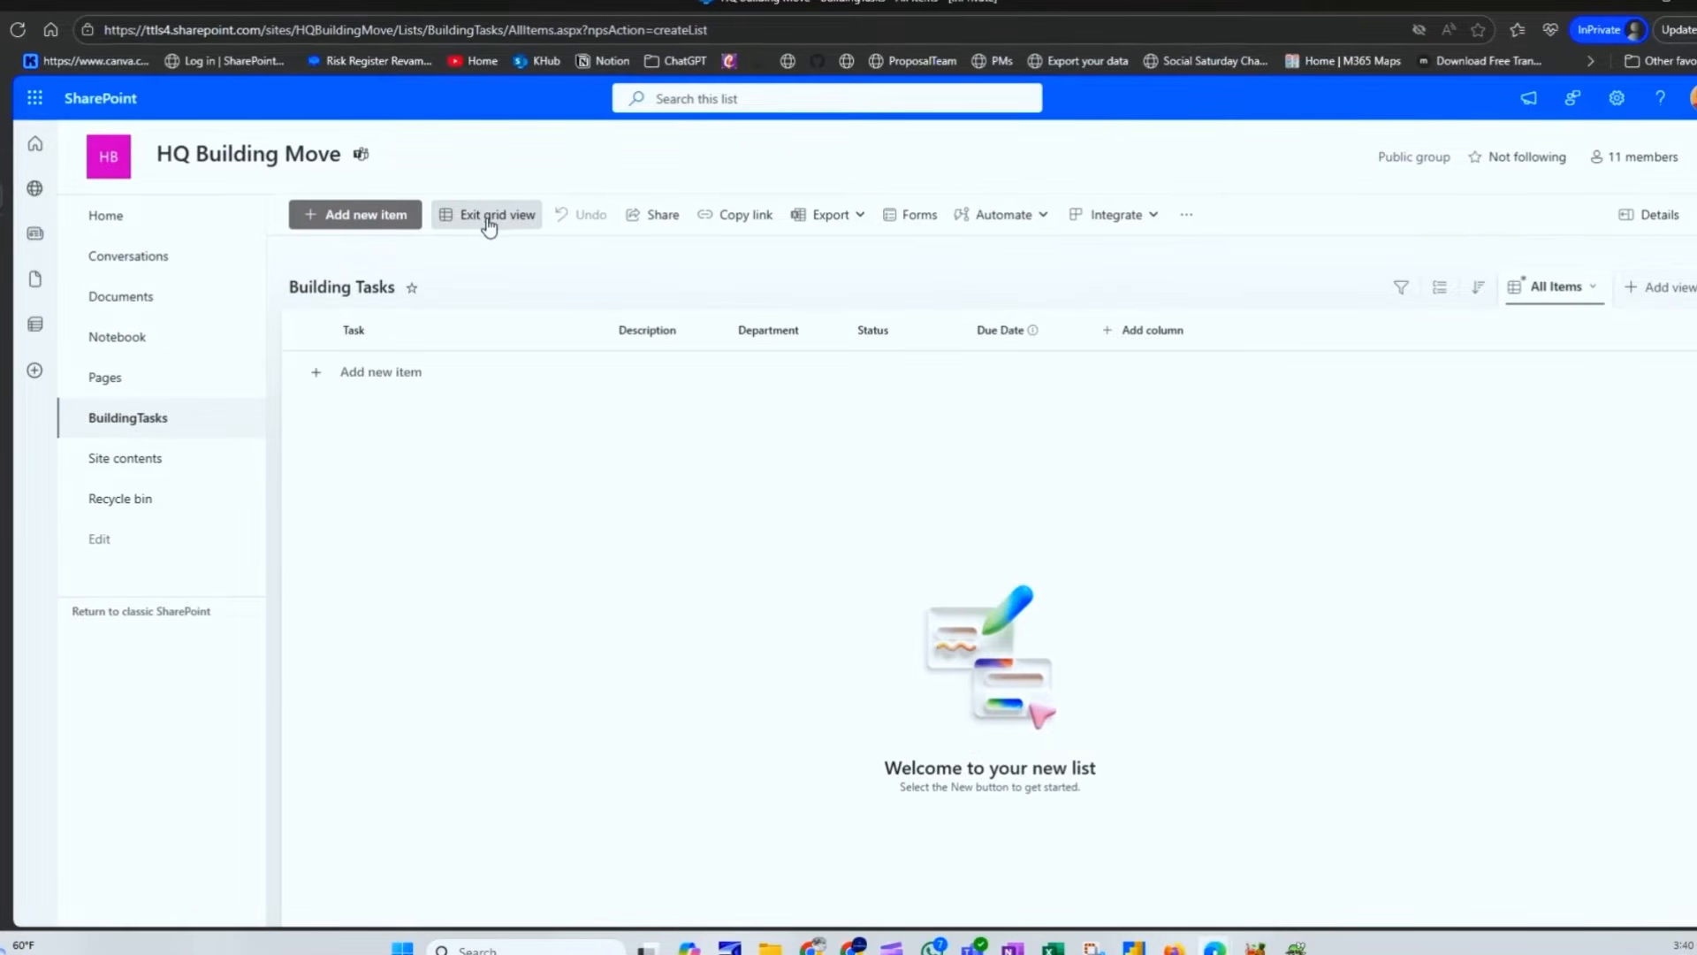
click(391, 382)
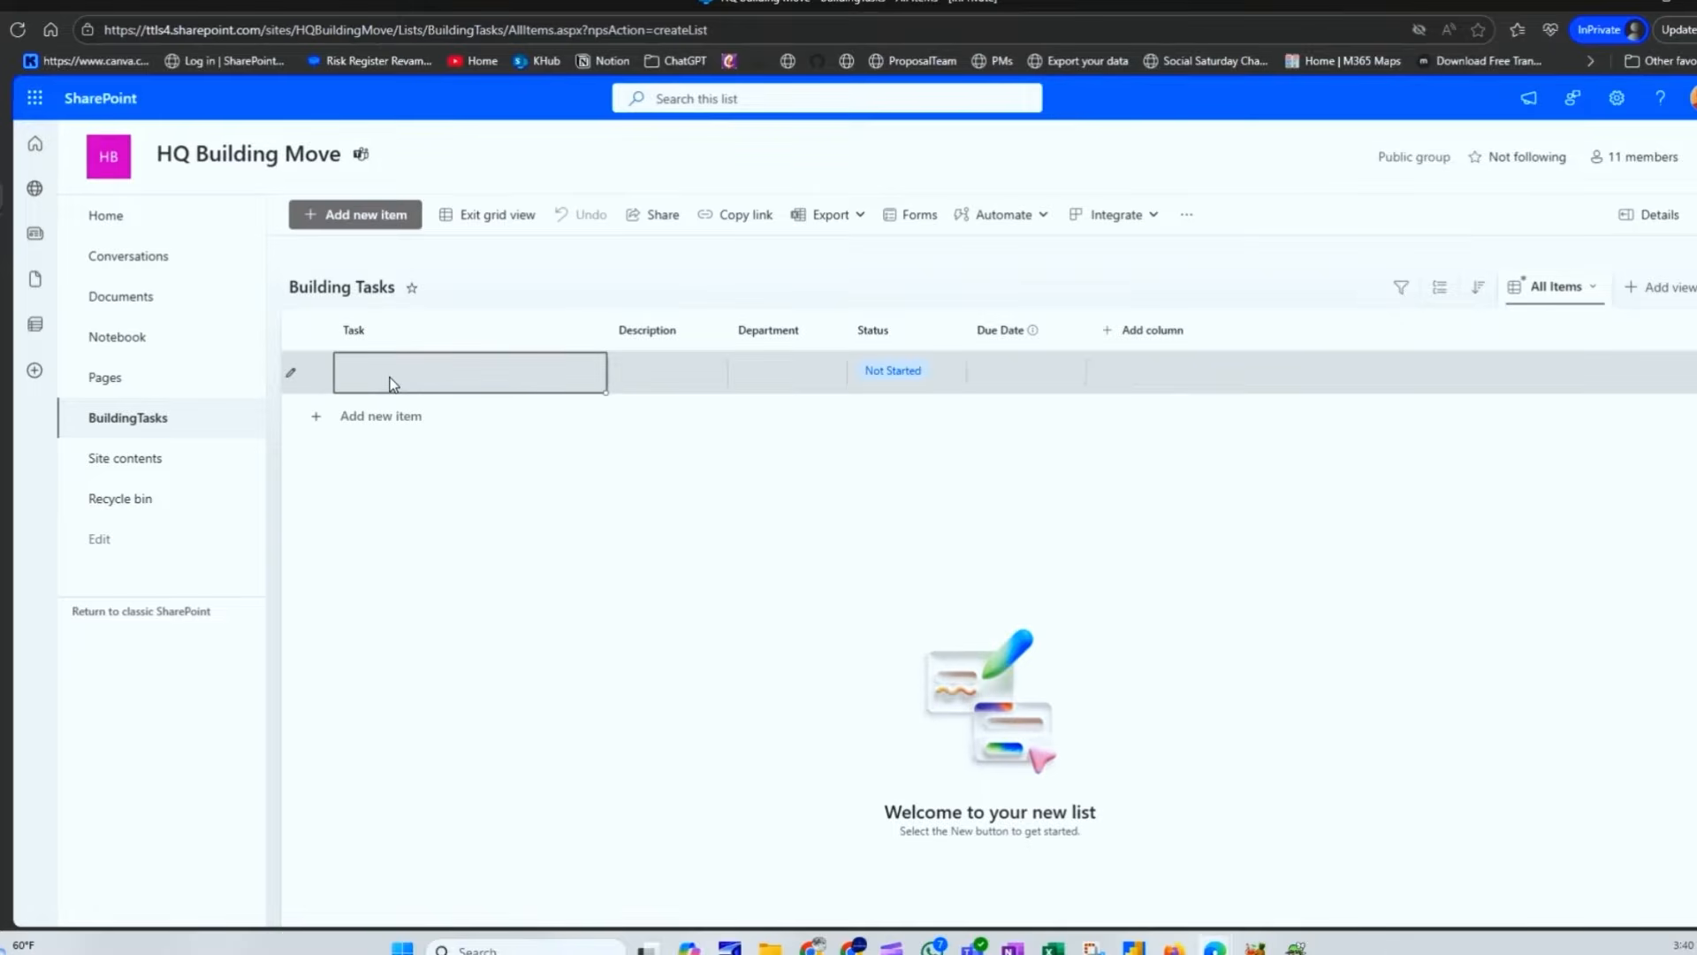
text(Secu)
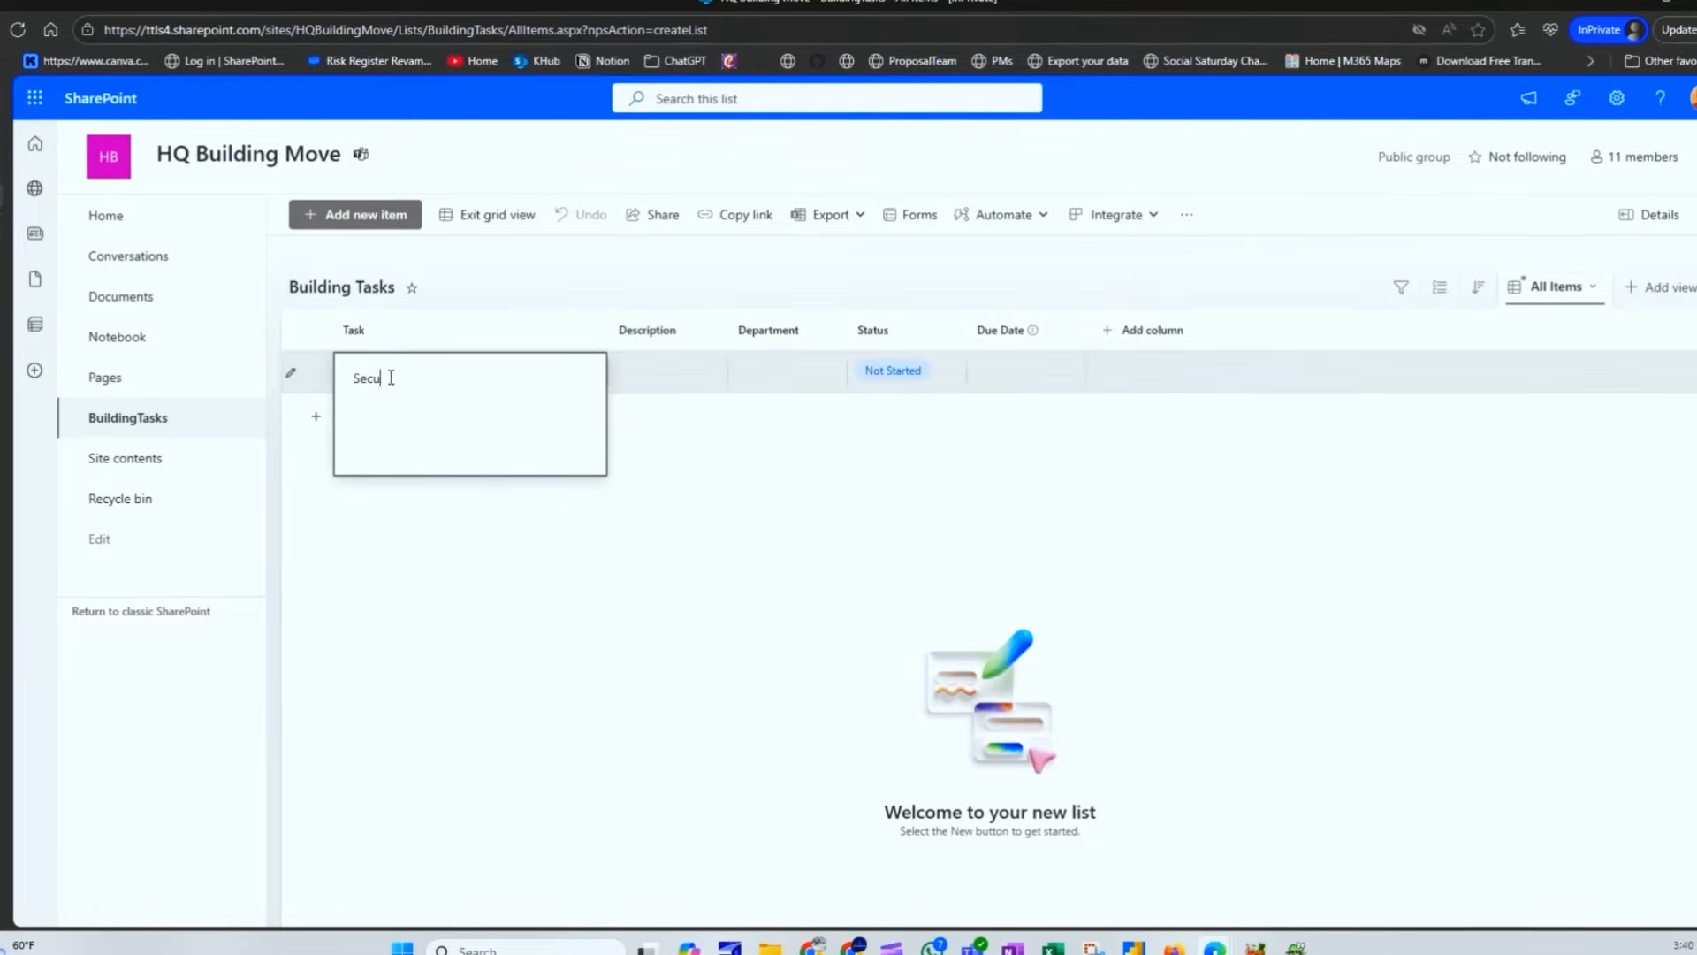
text(re a lease for the new space)
click(648, 382)
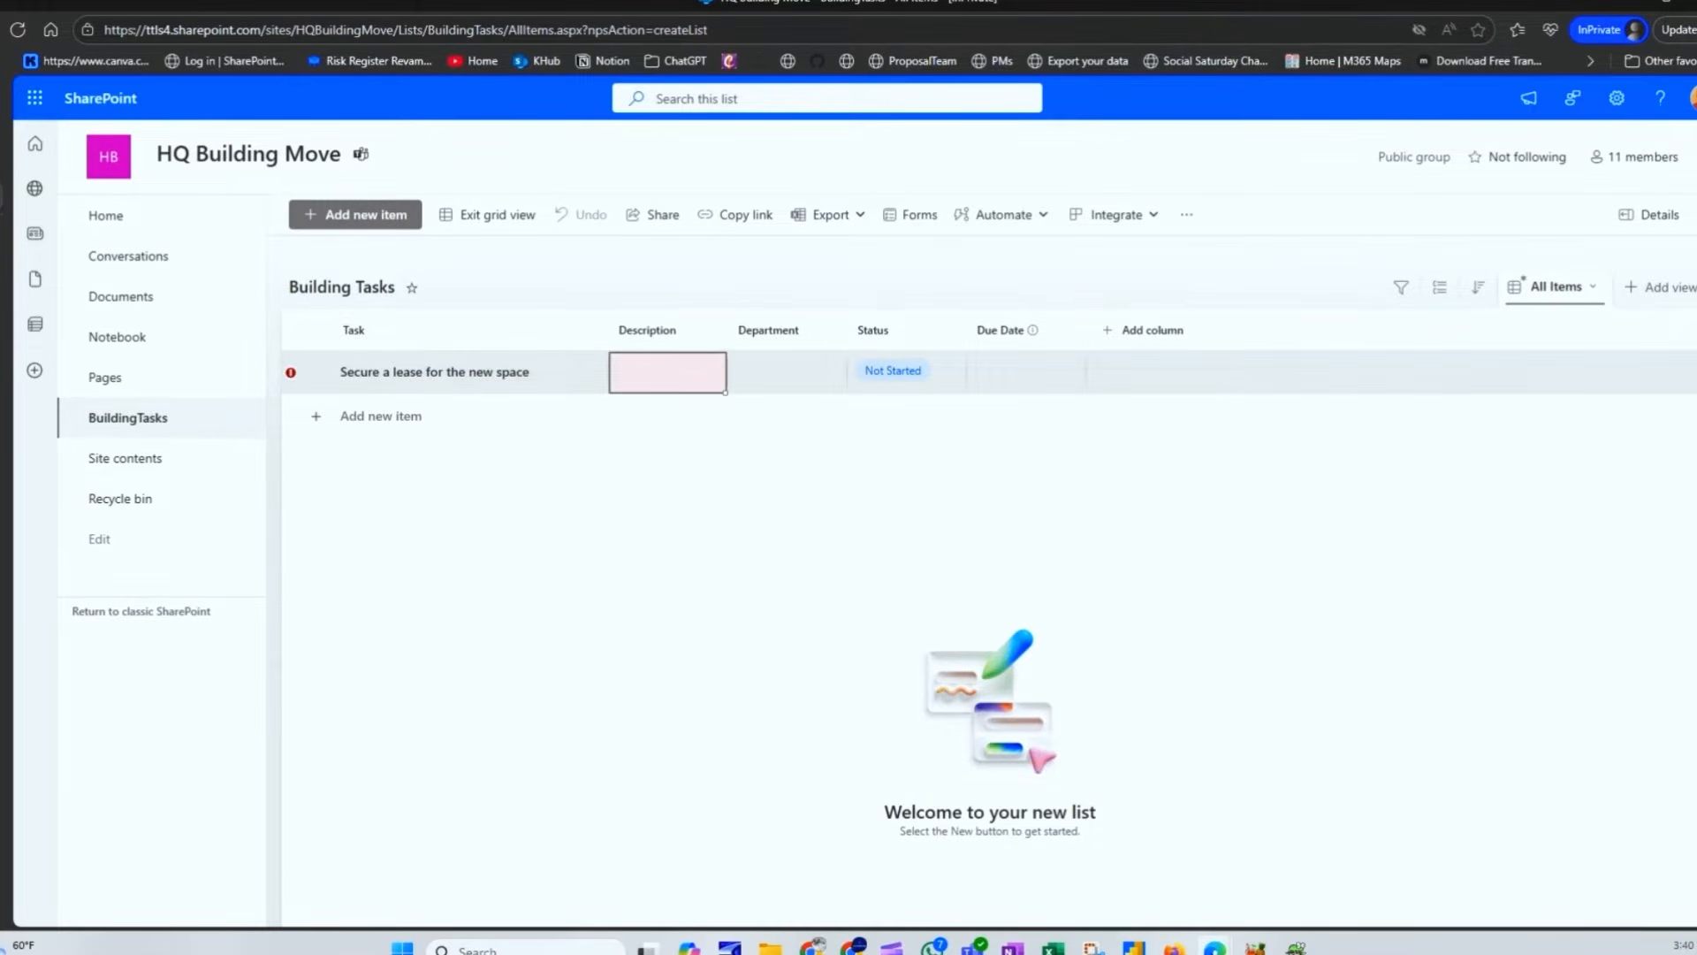
click(652, 369)
text(Finalize and sign lease agreement for new office location.)
key(BackSpace)
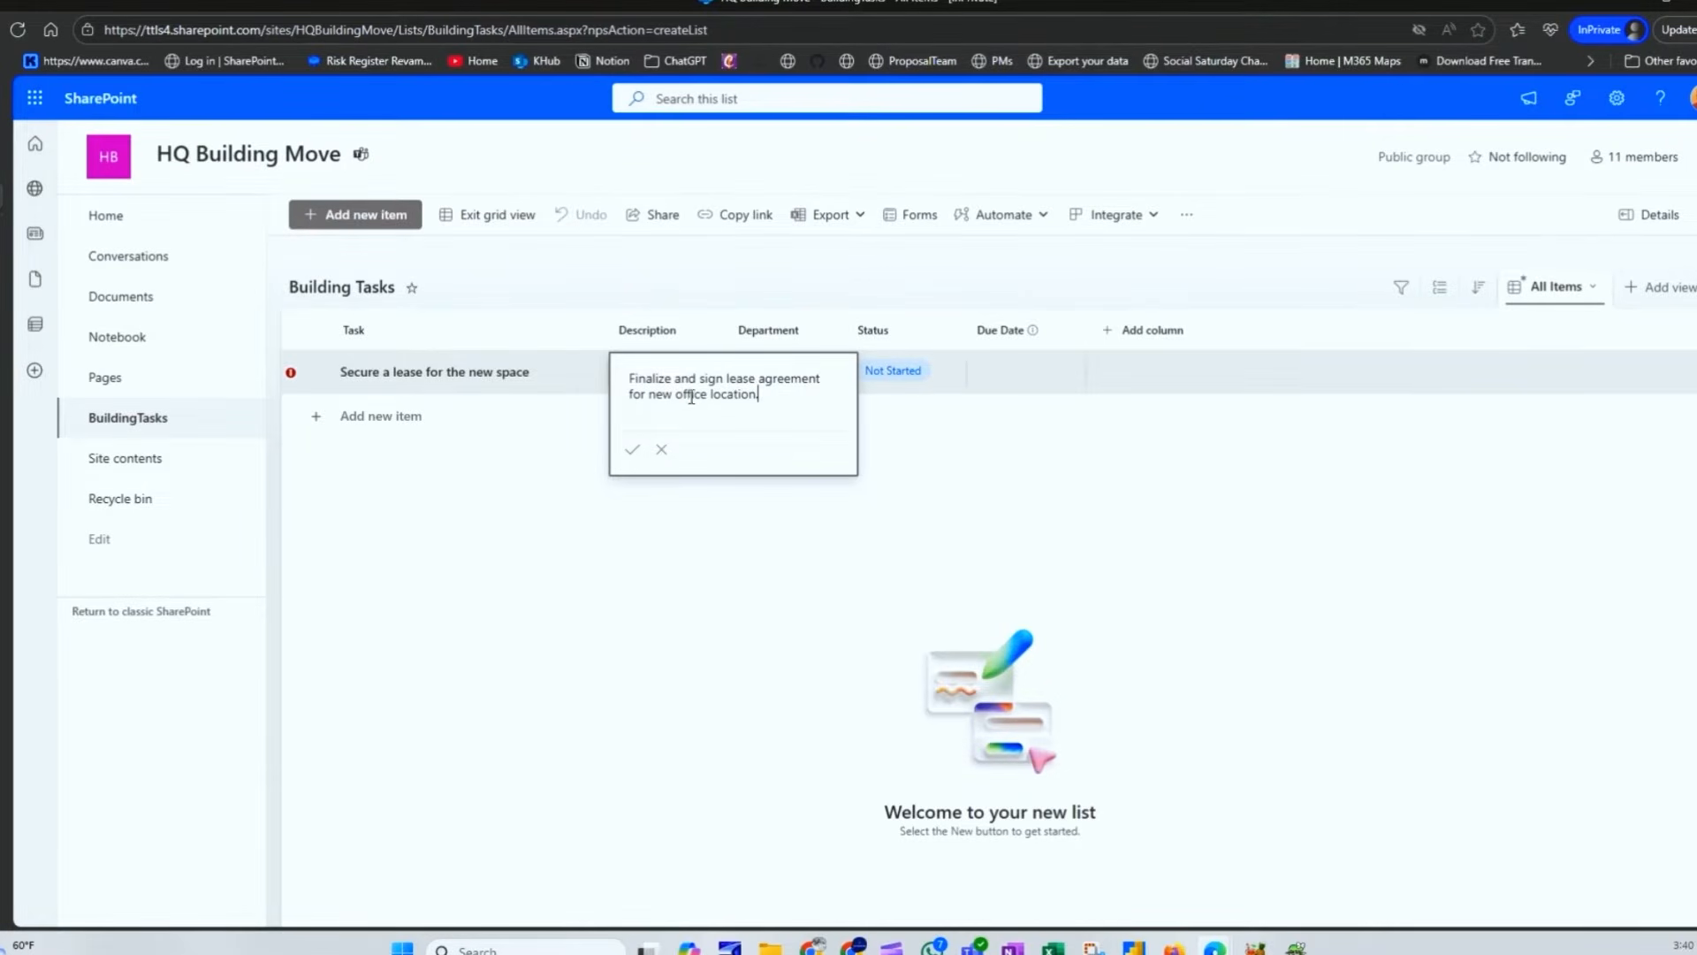
click(633, 449)
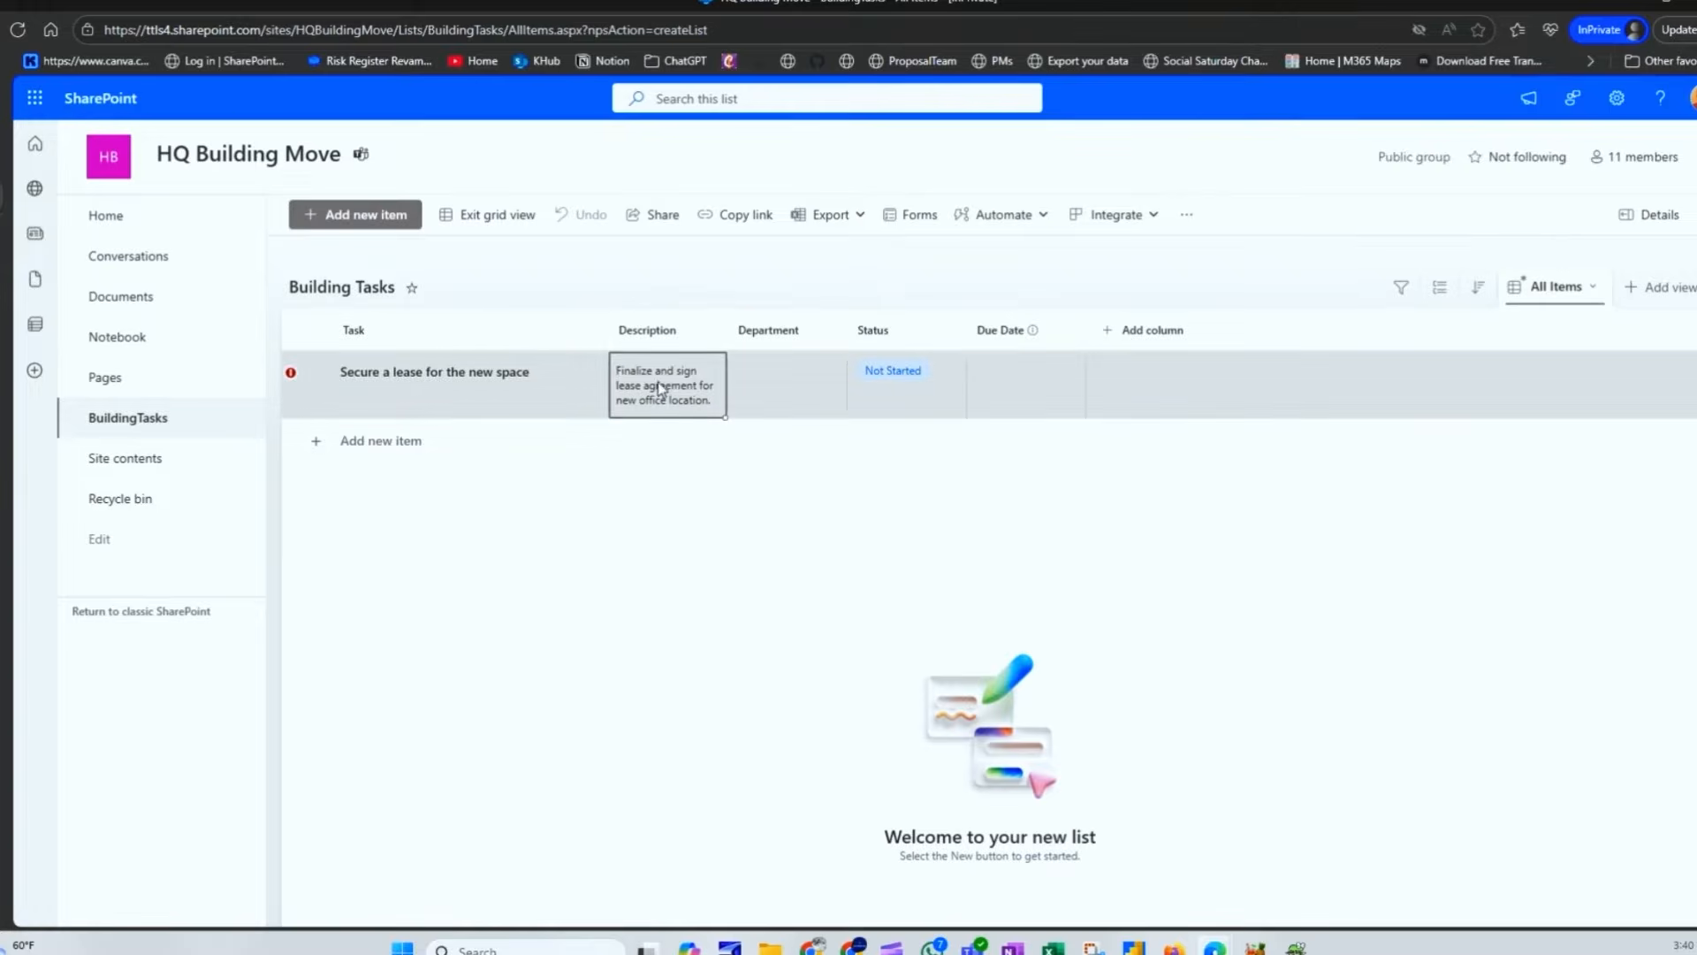
Step: Set the lease task's Department to Facilities, removing the extra Admin choice
click(838, 395)
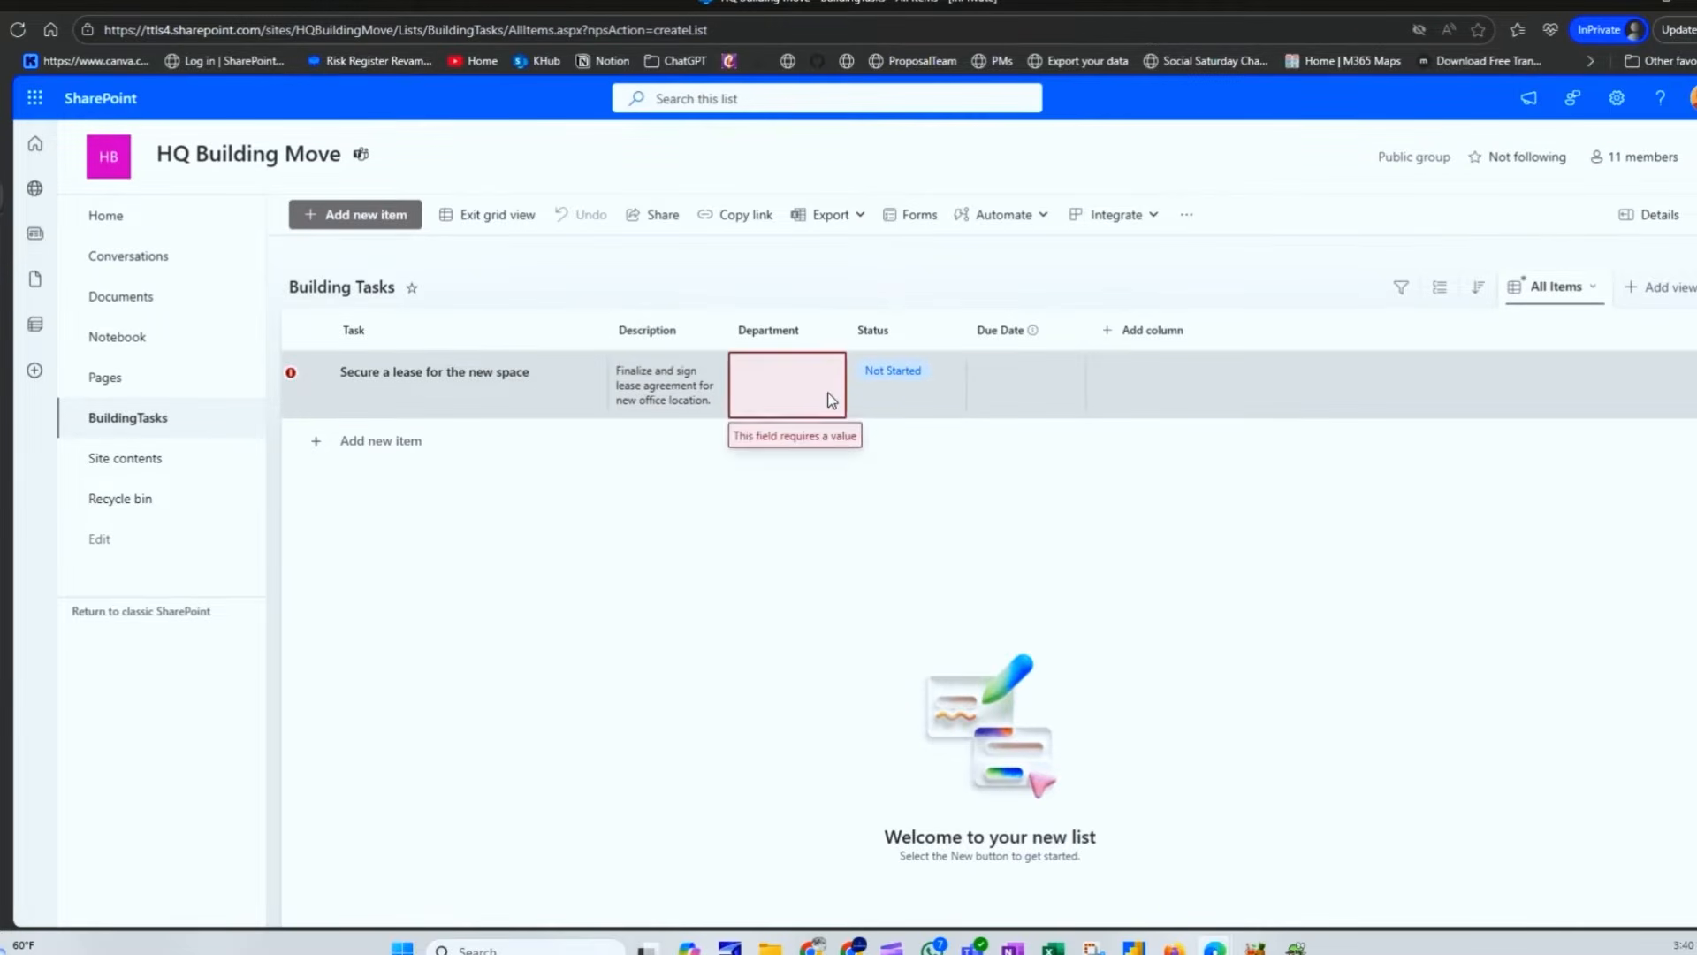
click(792, 384)
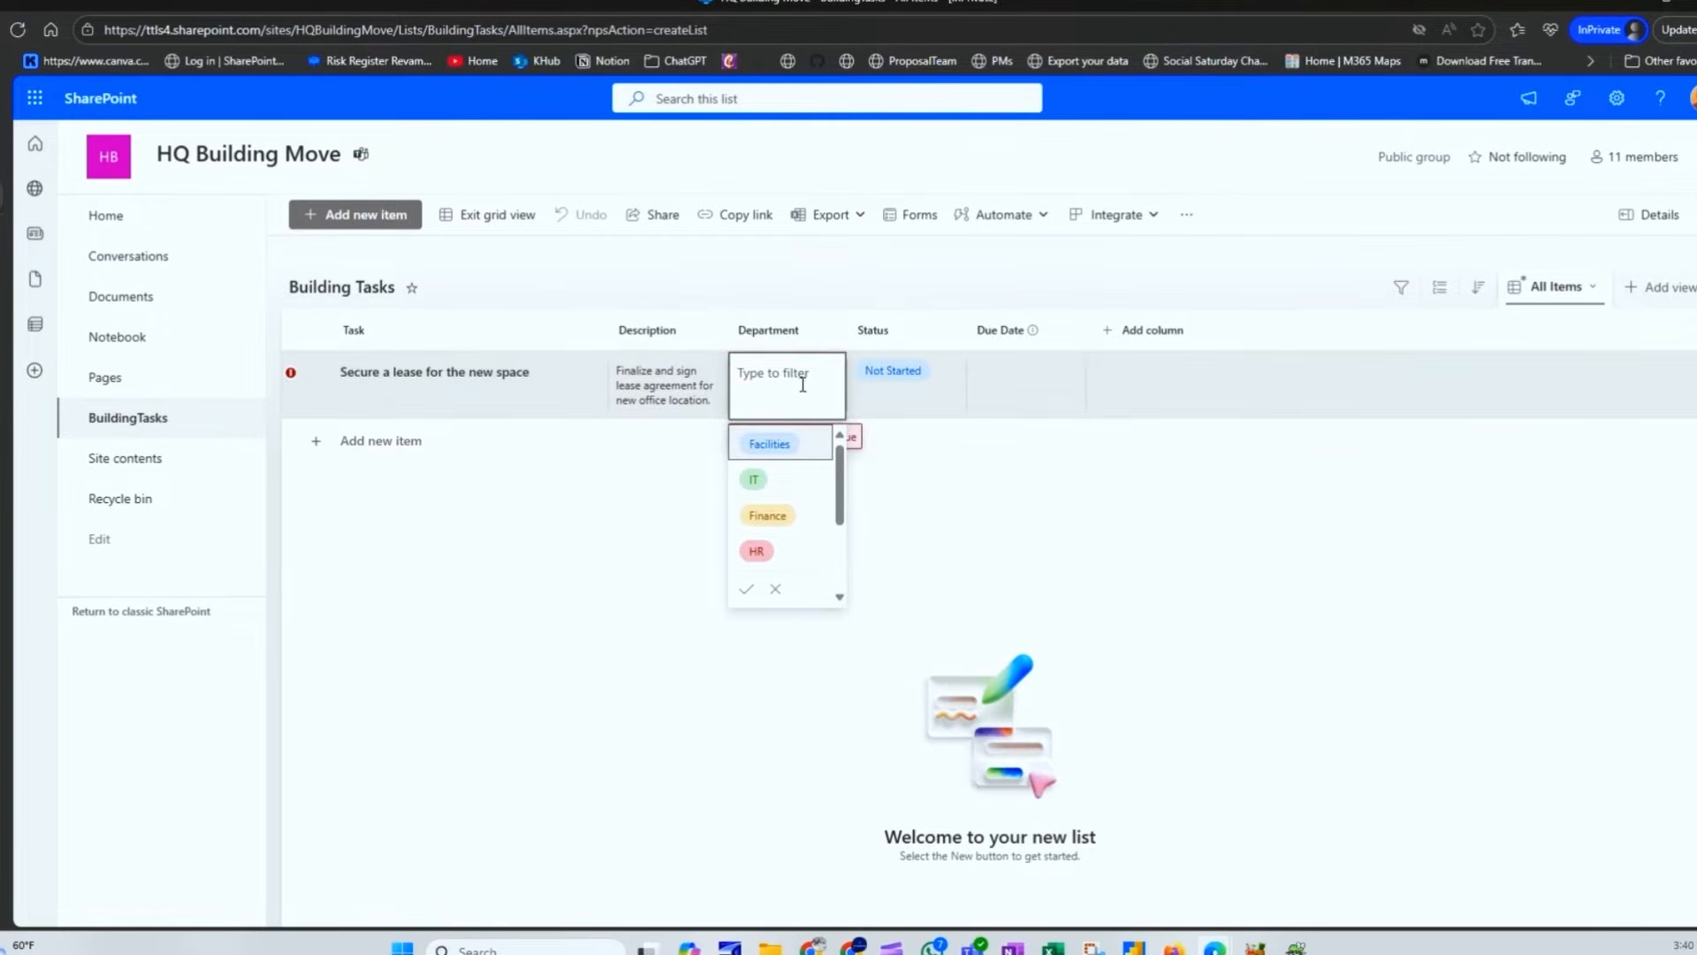
drag(849, 321, 908, 322)
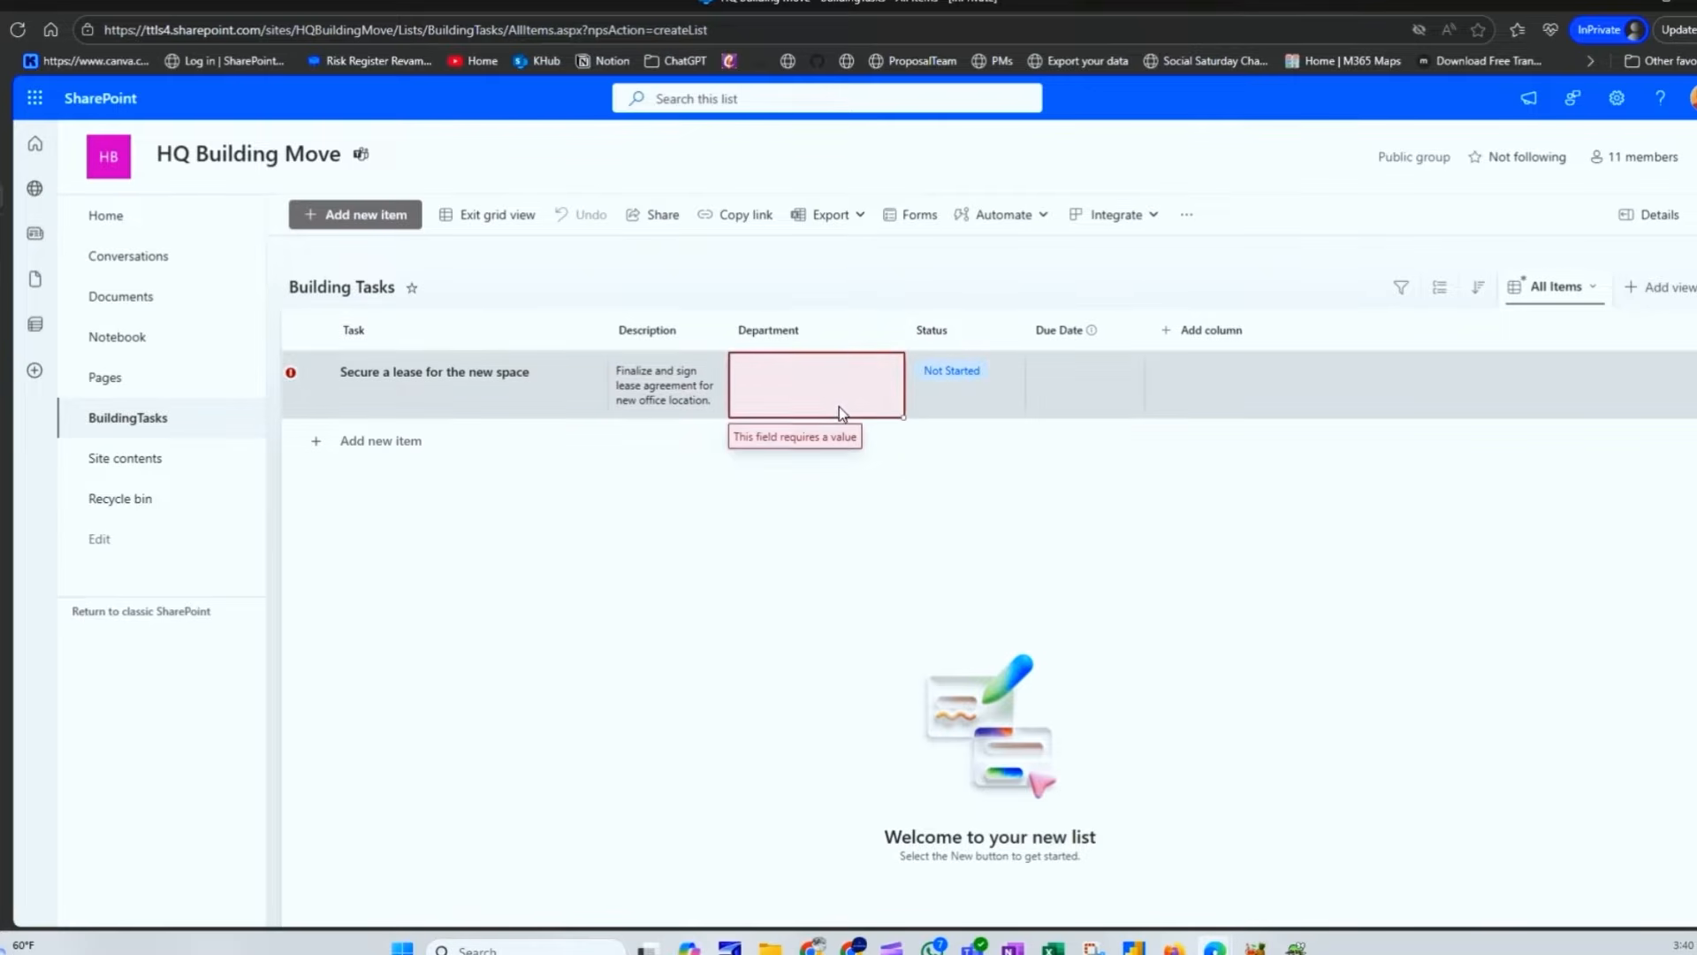
click(814, 398)
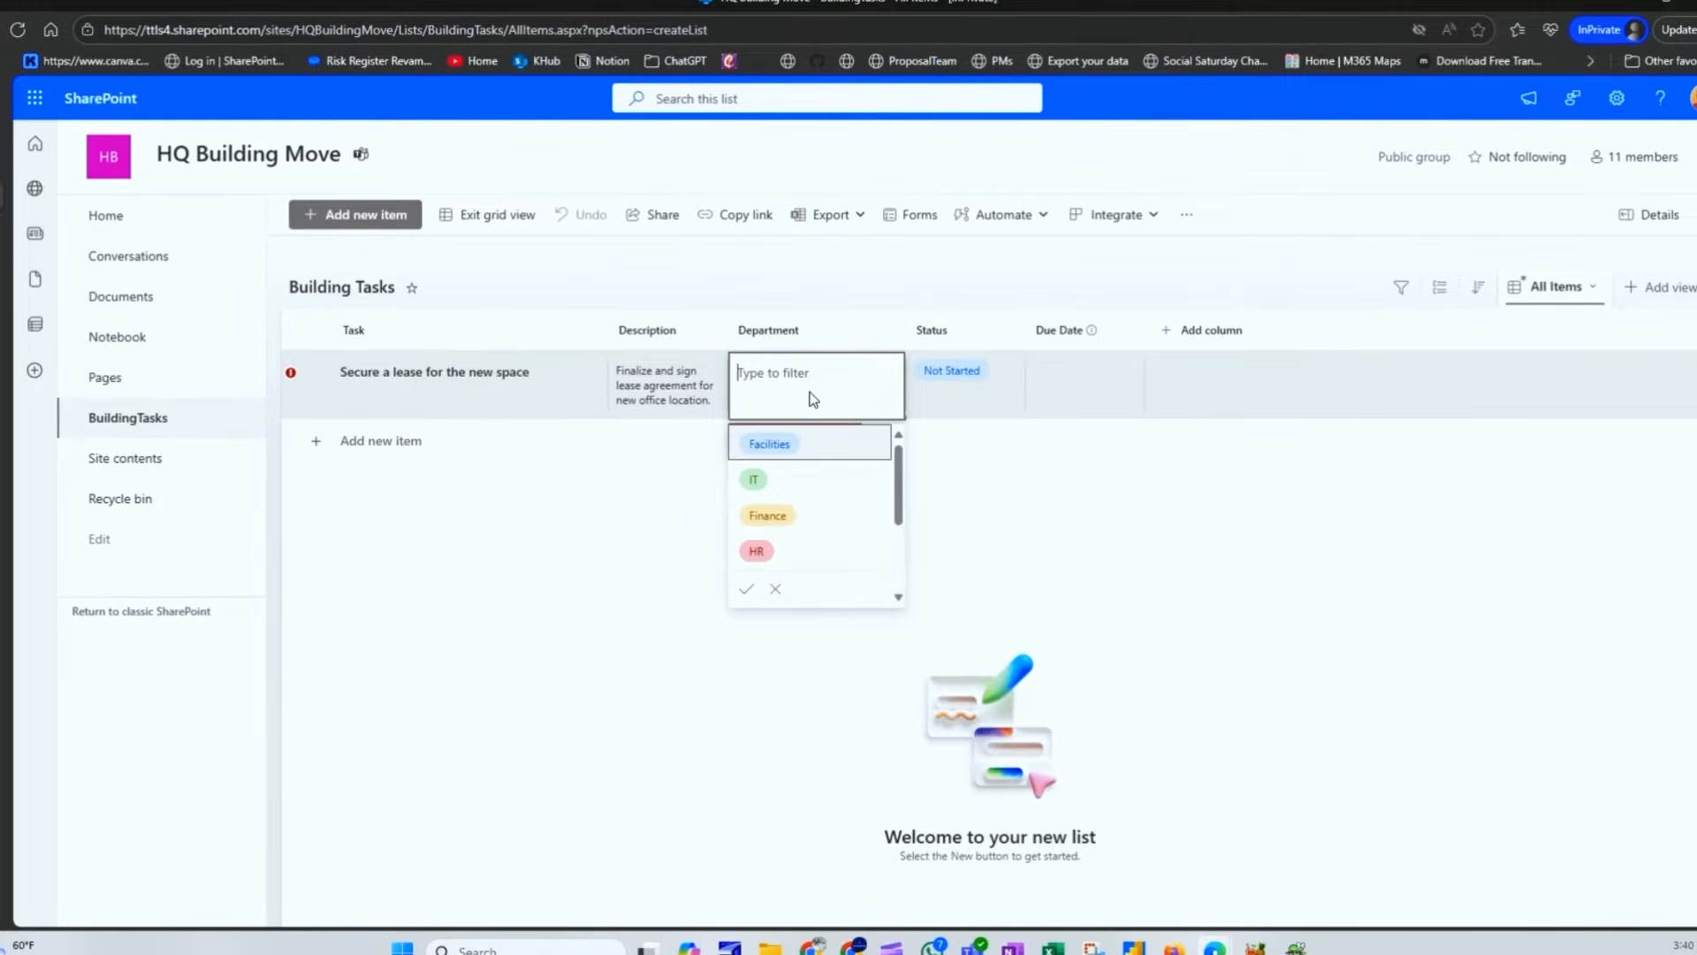
click(809, 442)
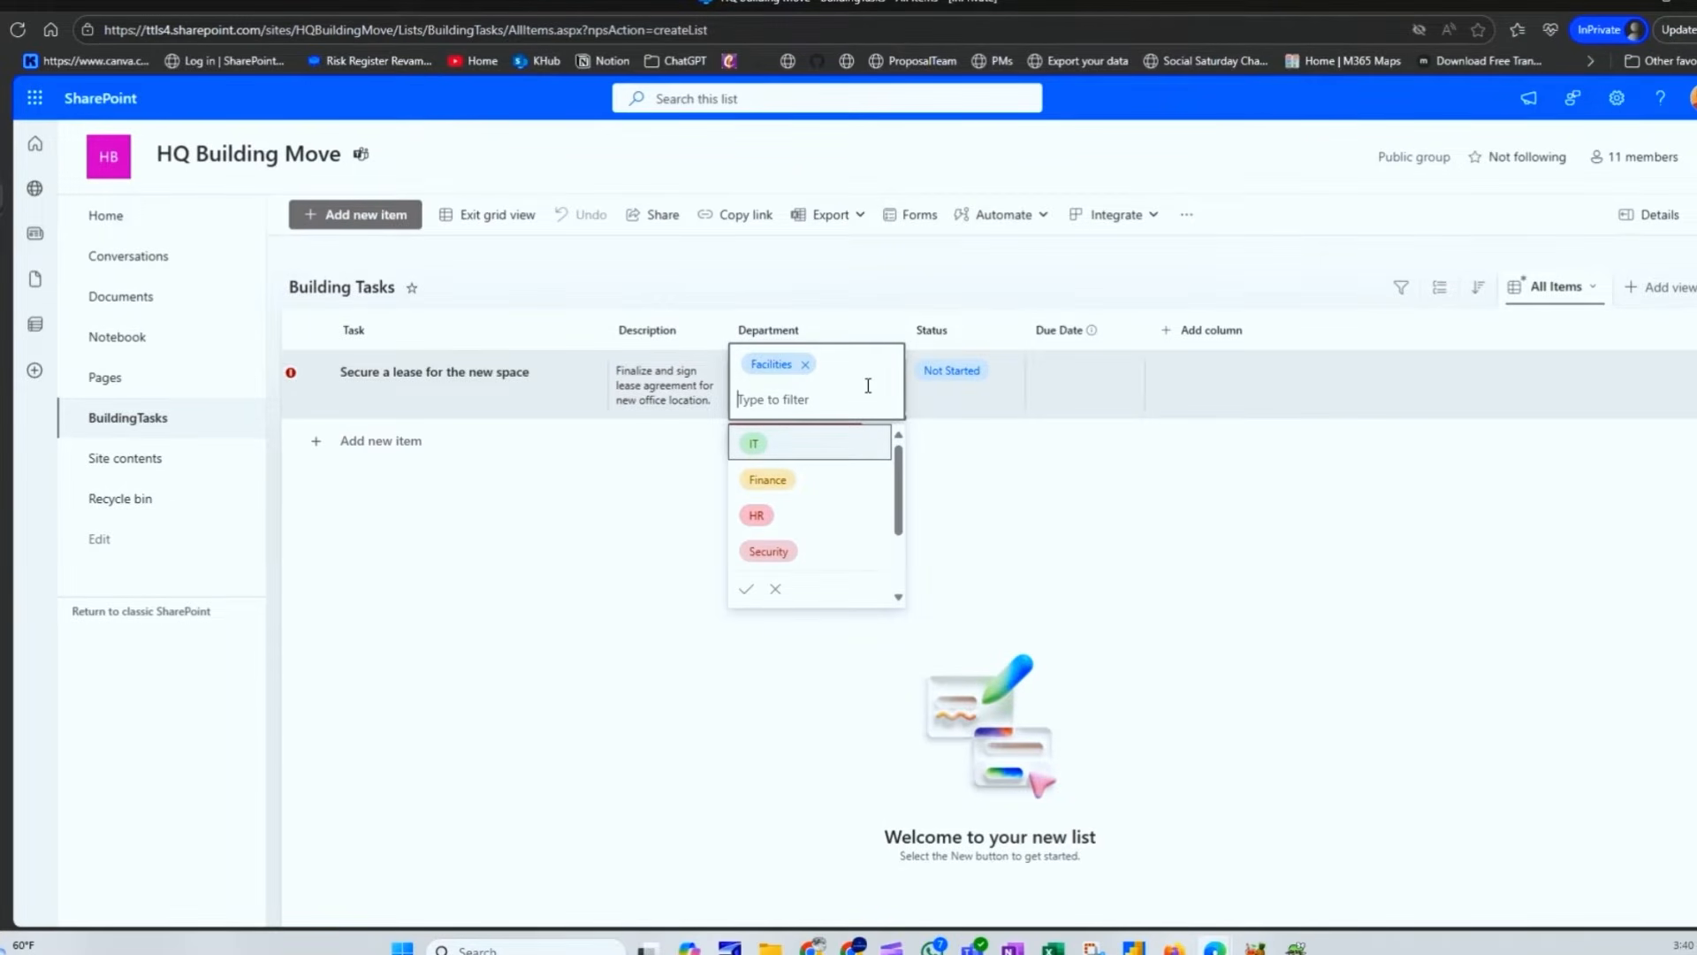
scroll(793, 537, down, 2)
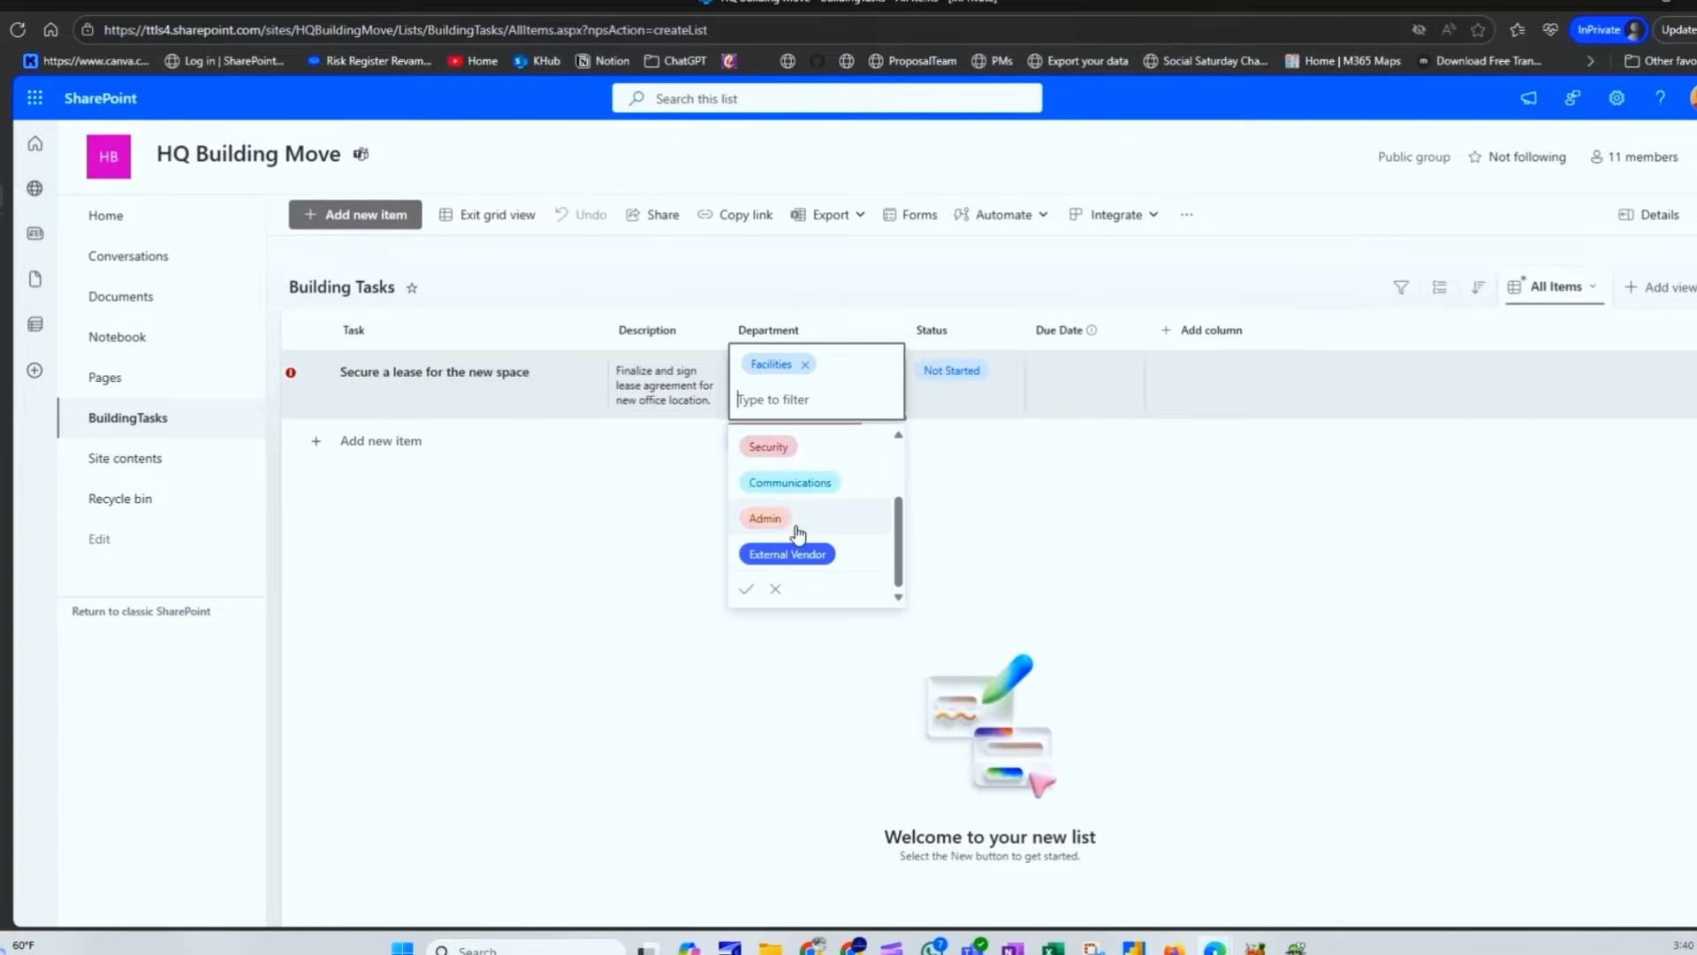
click(796, 529)
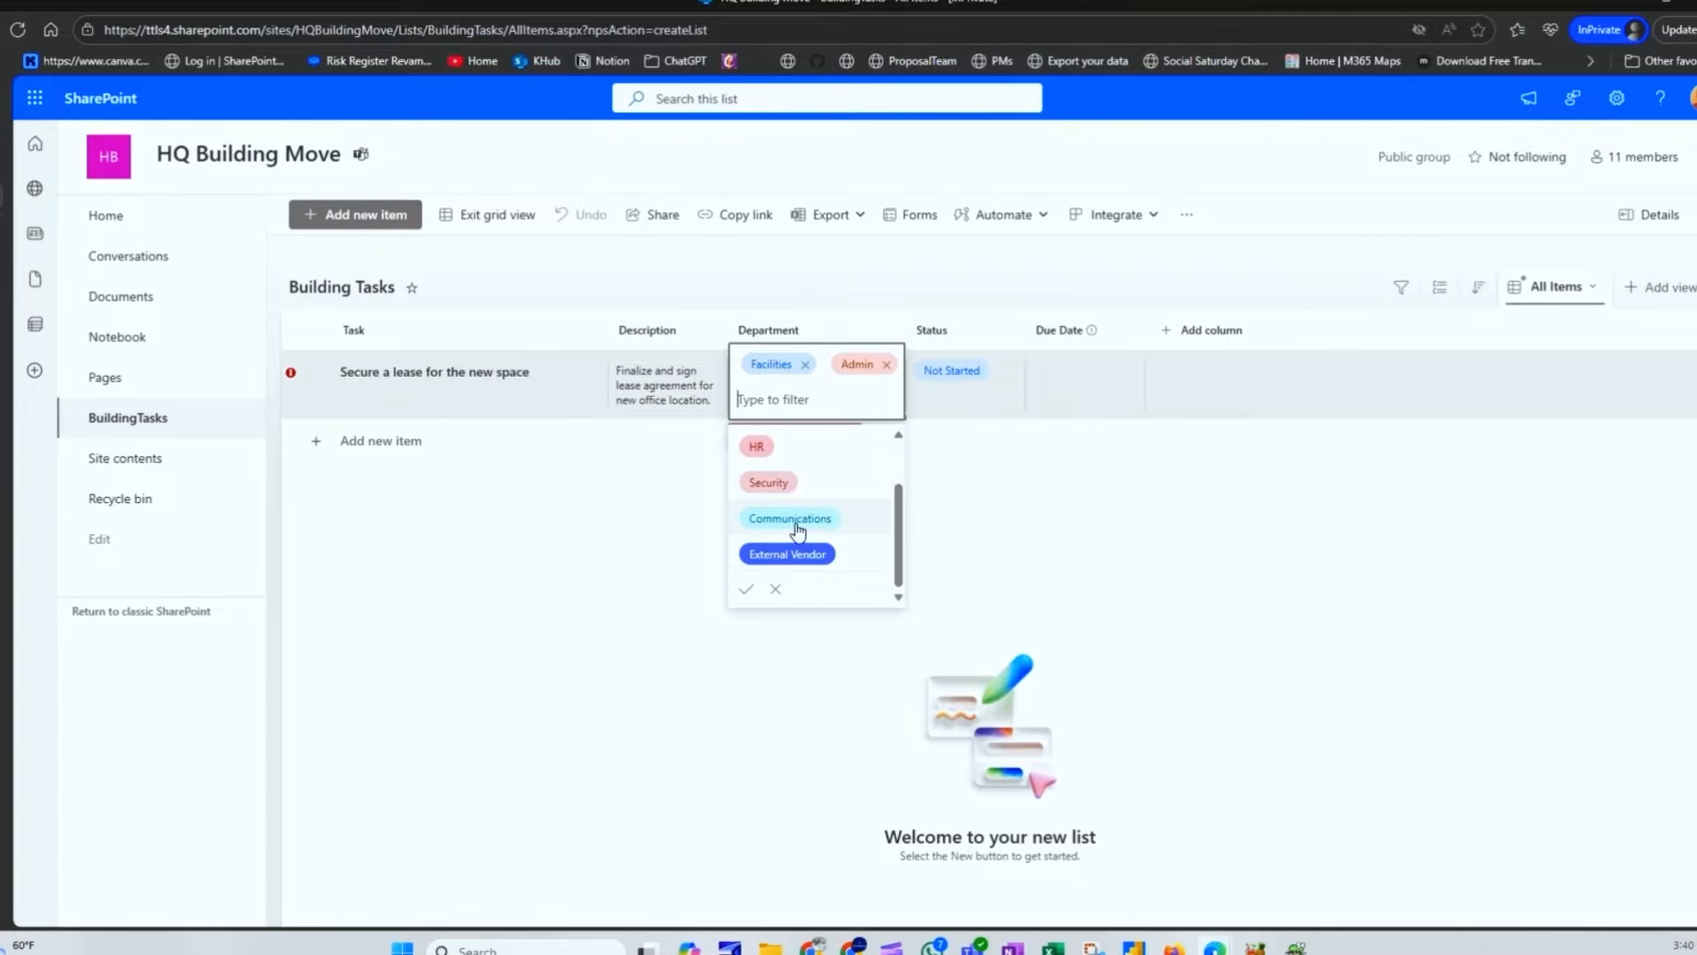
click(885, 365)
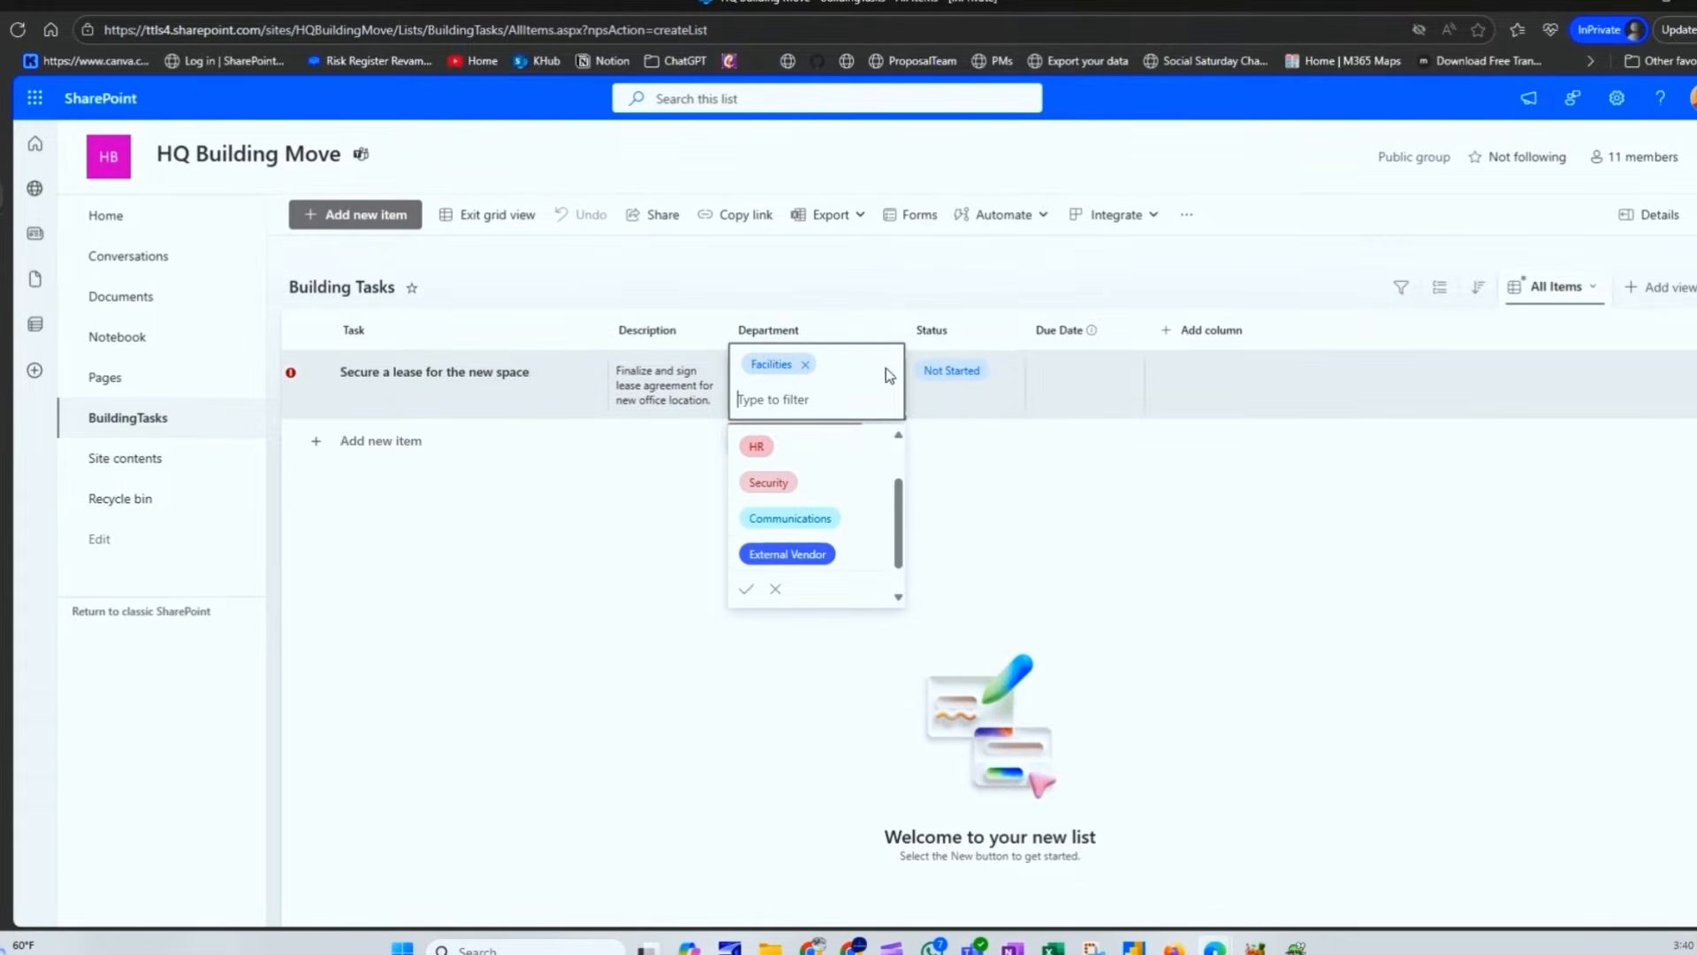
click(747, 588)
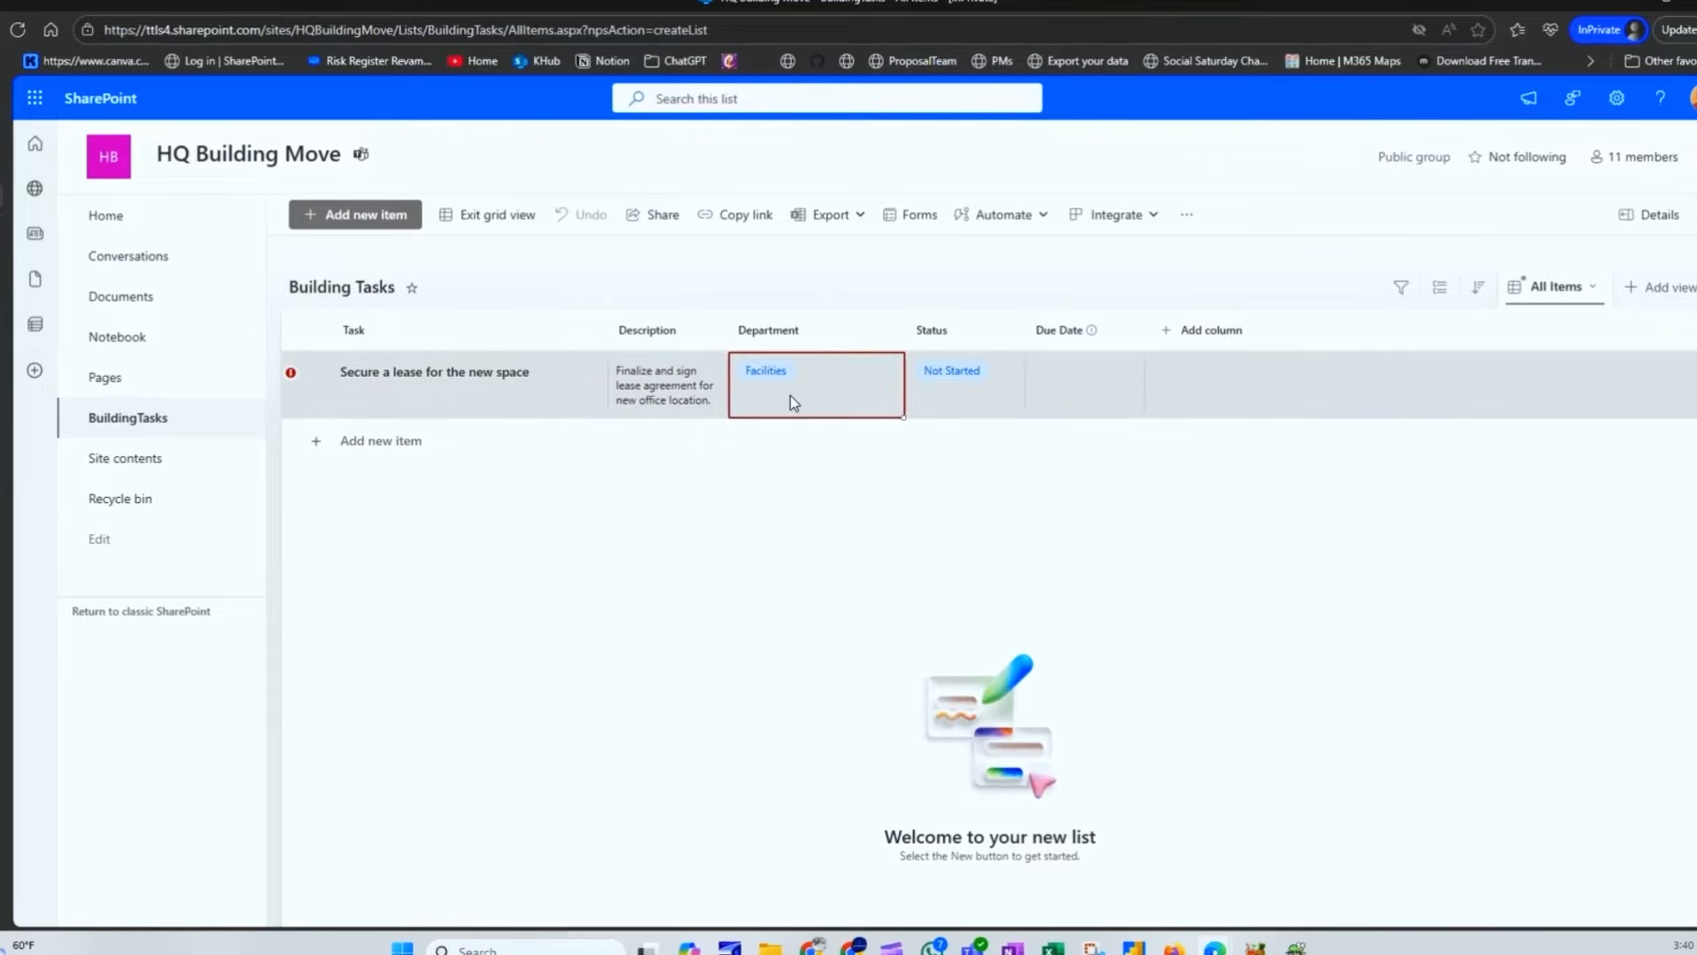
Step: Pick October 7, 2025 as the lease task's Due Date, then exit grid view
click(972, 389)
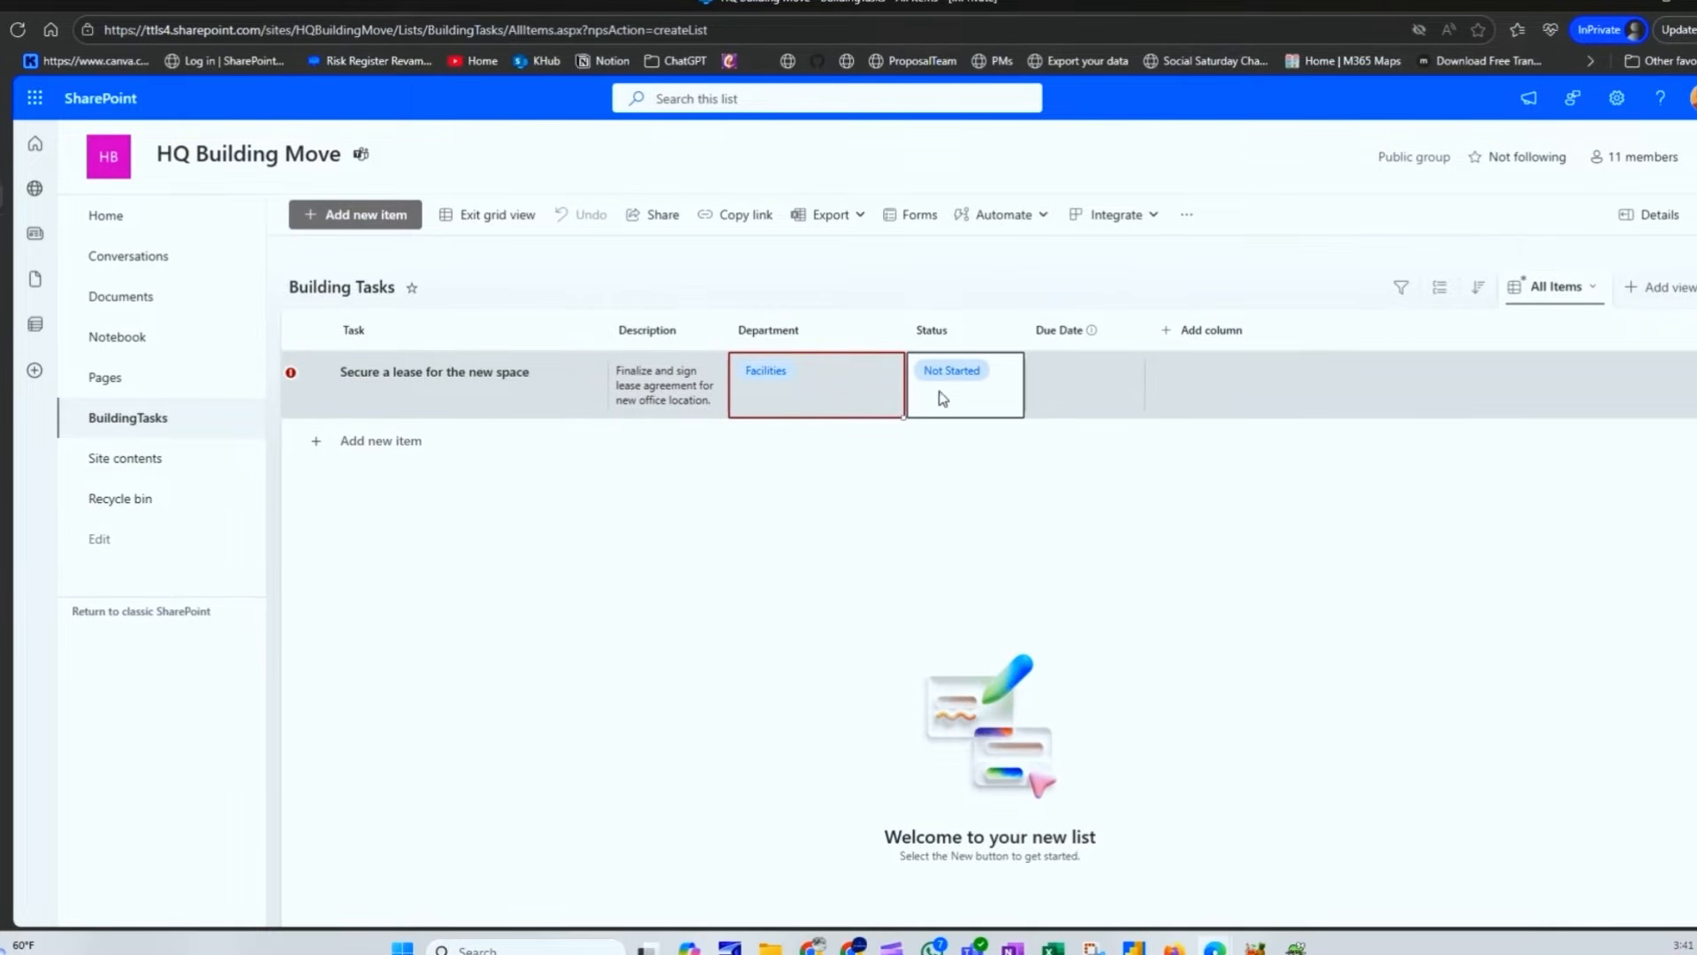
click(1084, 382)
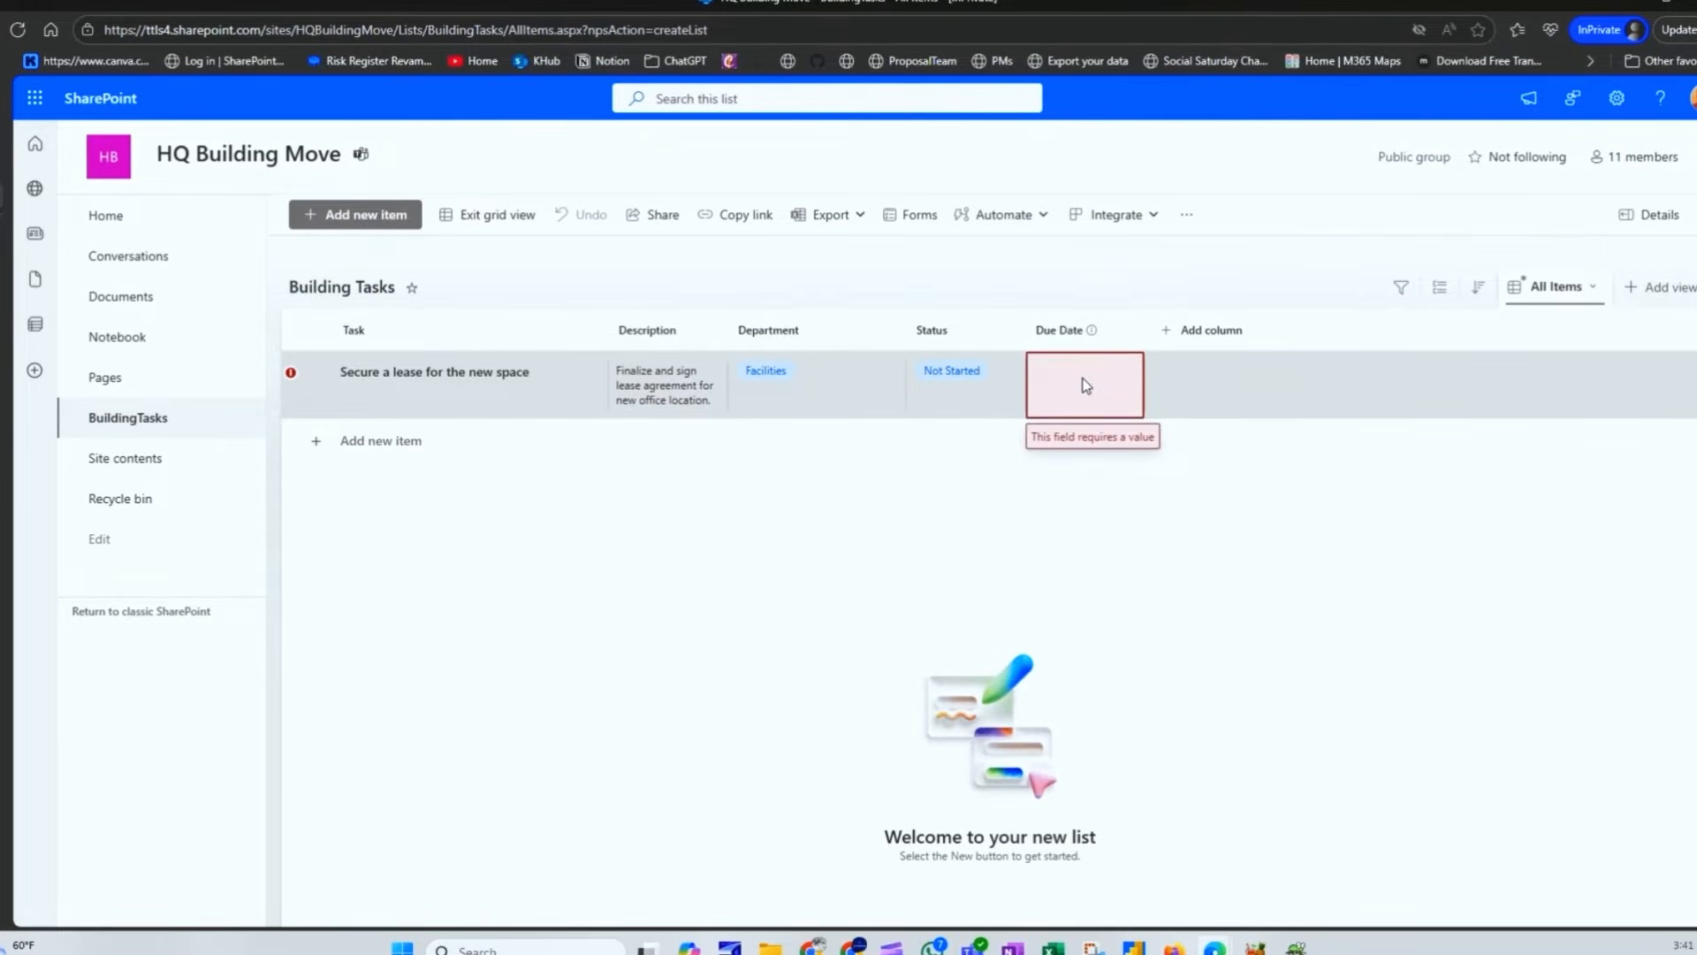
click(1085, 386)
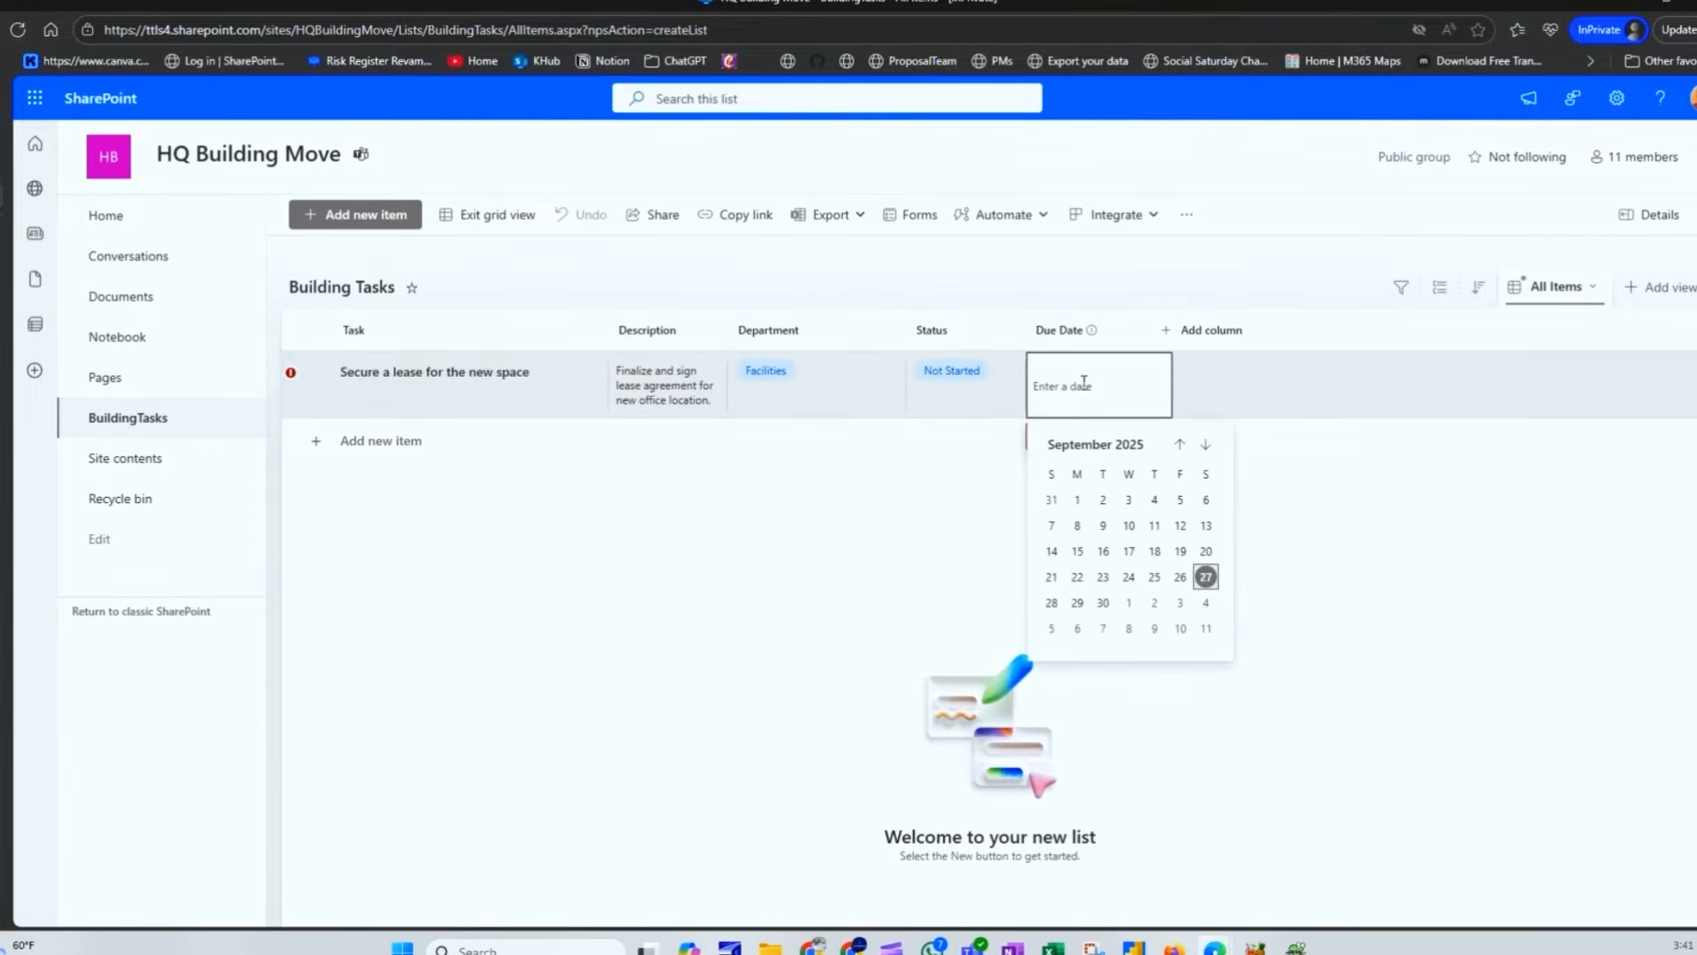
click(1205, 444)
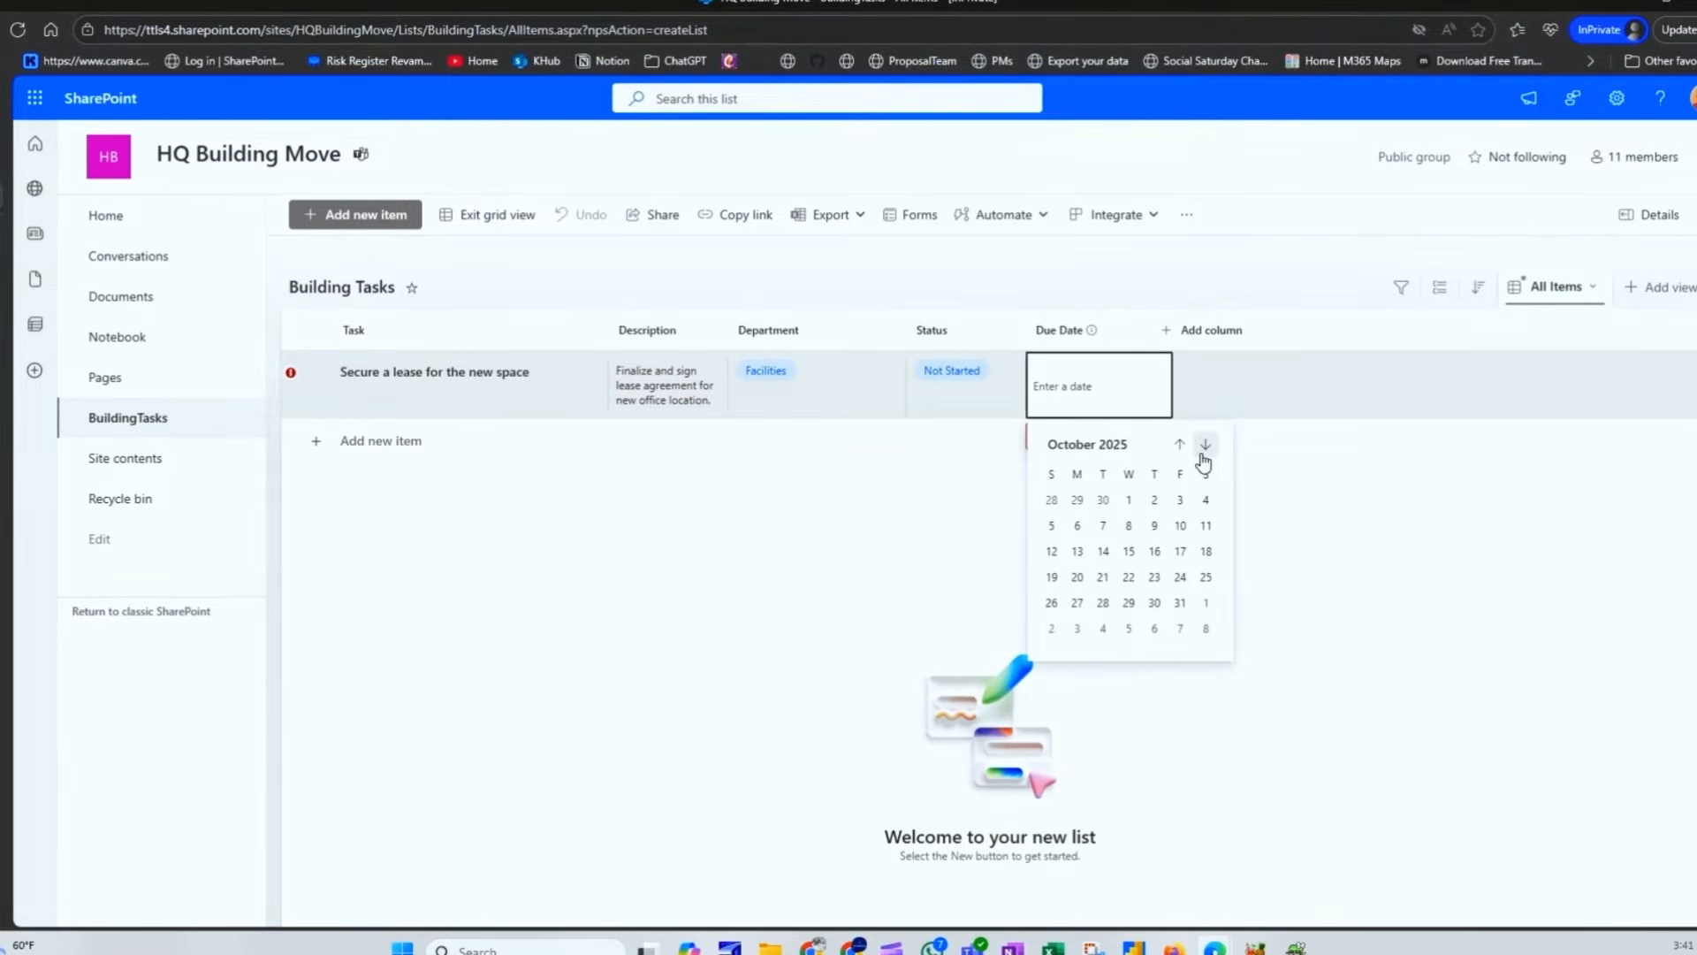
click(1104, 526)
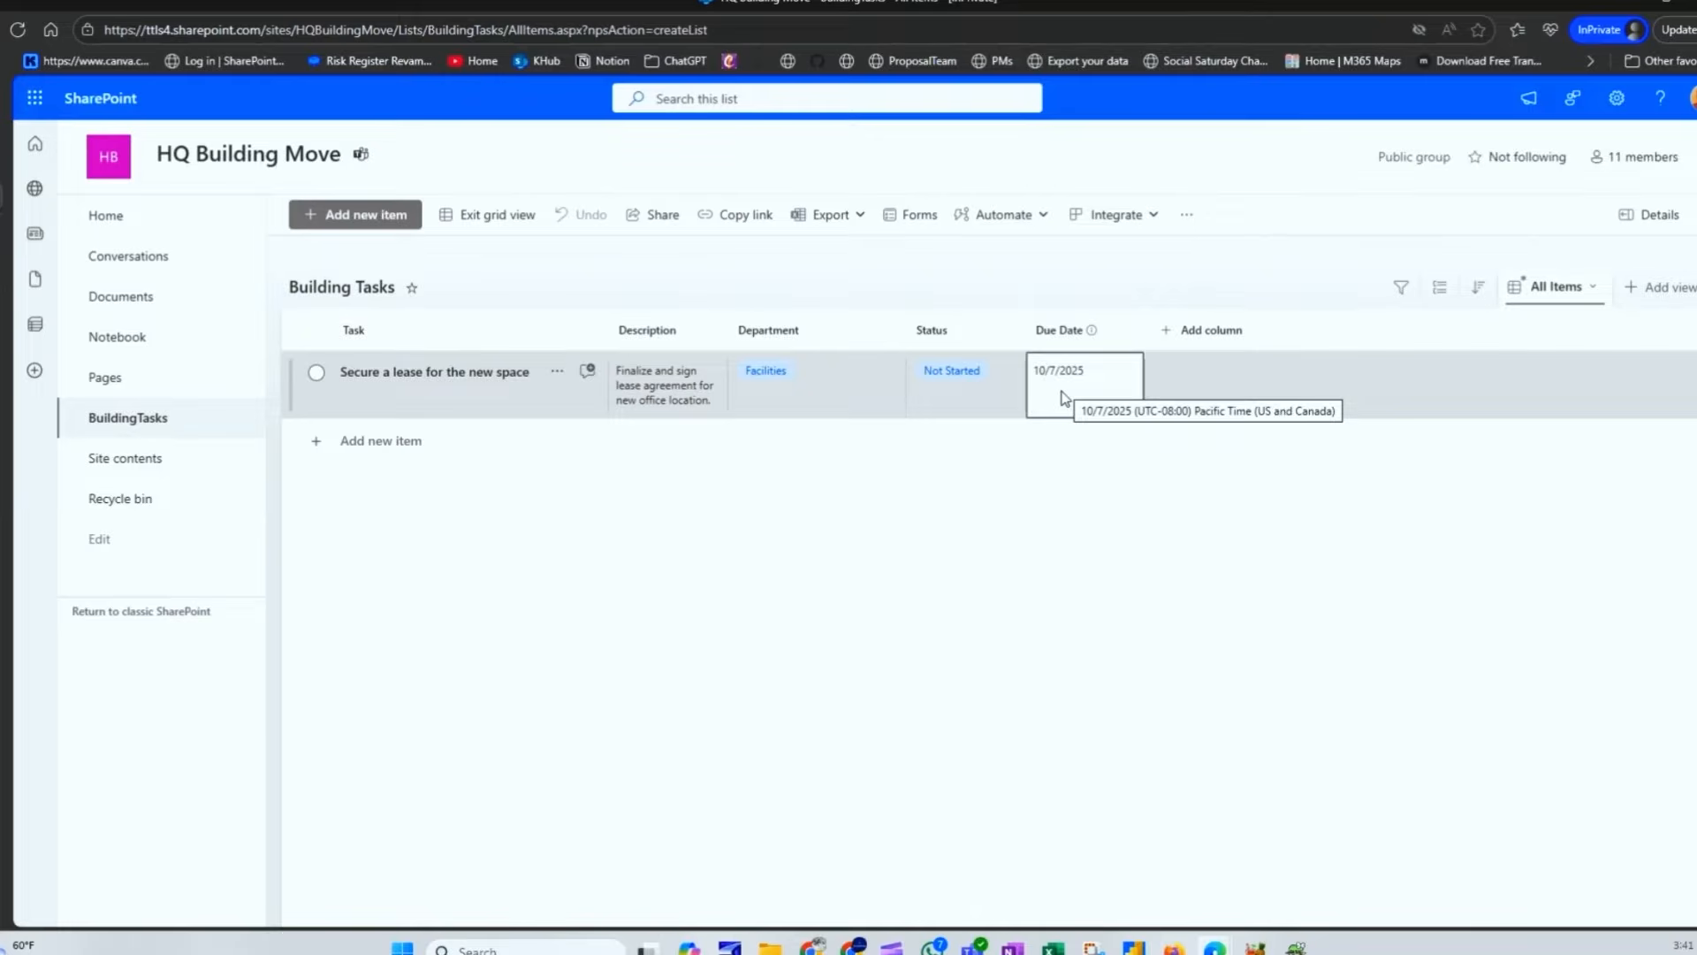
click(497, 221)
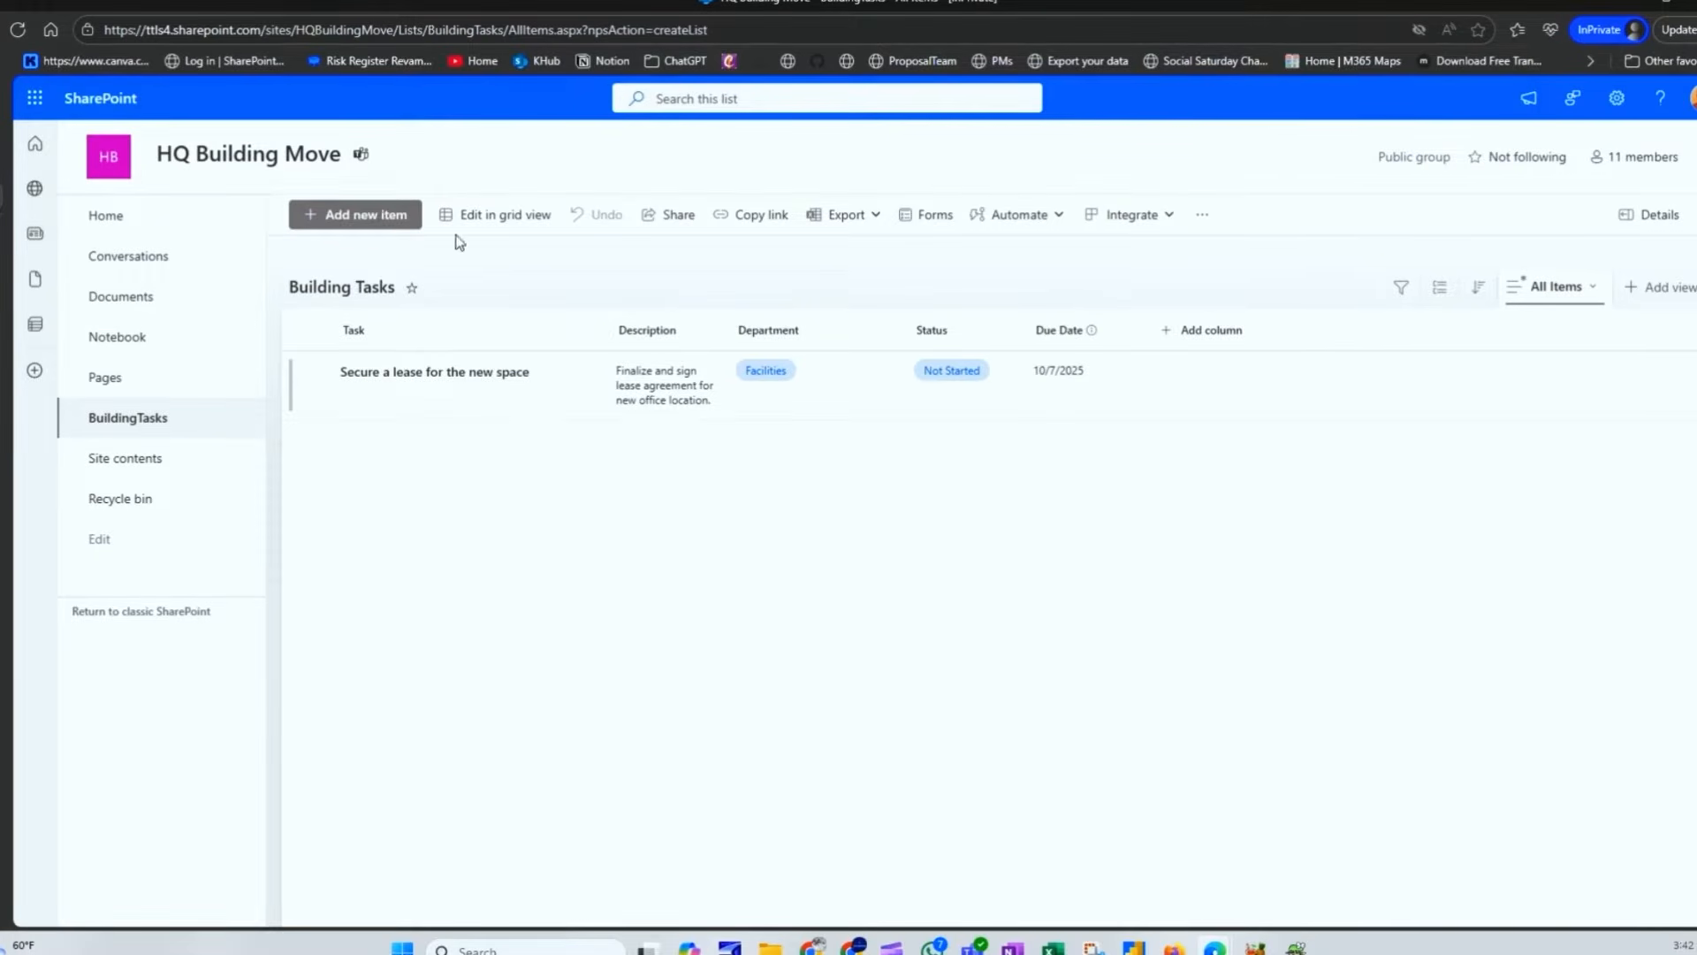
Step: Start a new item titled 'Conduct site inspection' and paste in its description
click(378, 232)
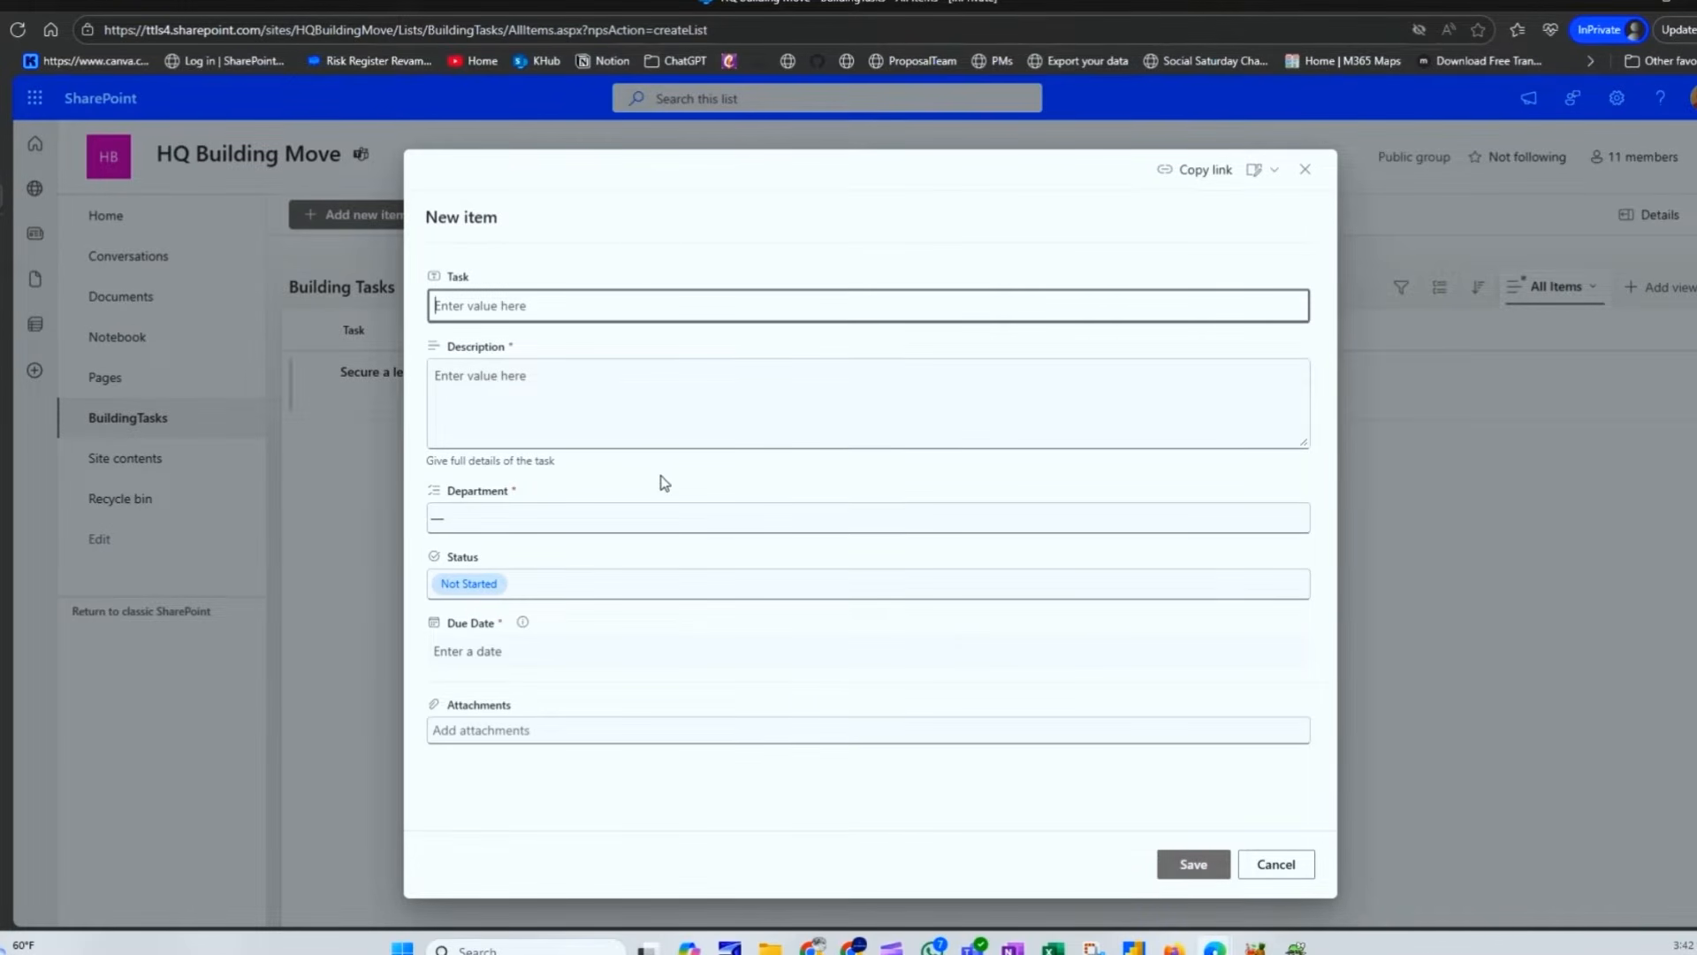
text(Conduct site inspection)
key(alt+Tab)
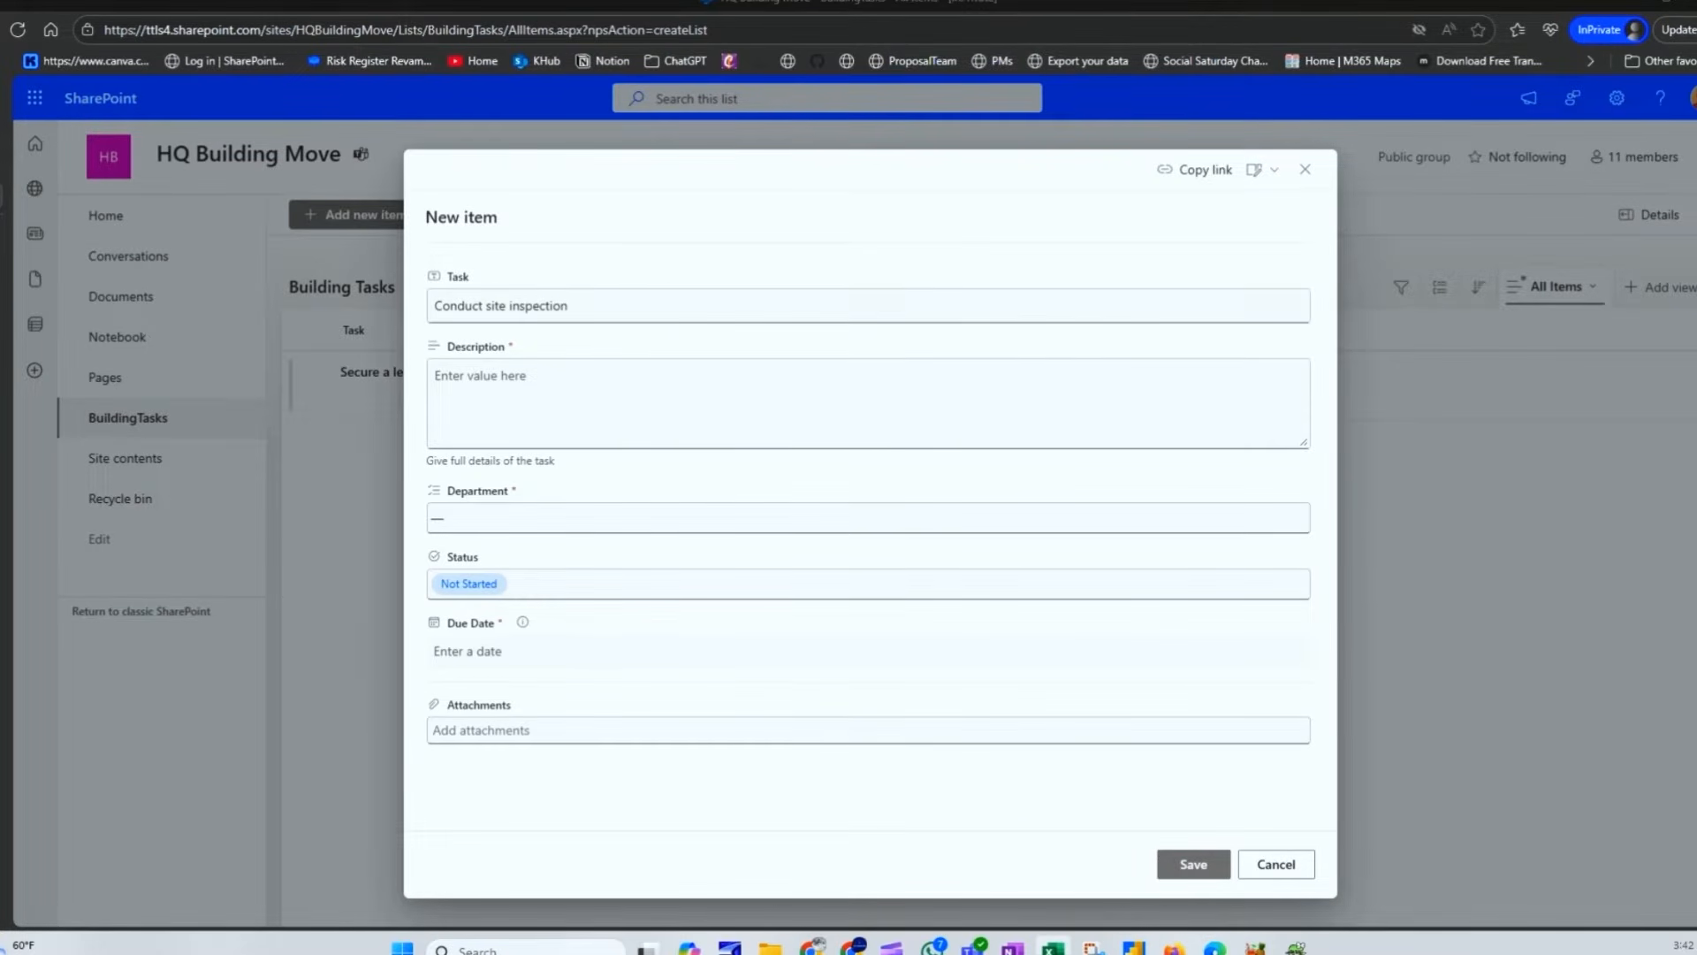
click(776, 419)
text(Perform initial walkthrough to assess condition of new office.)
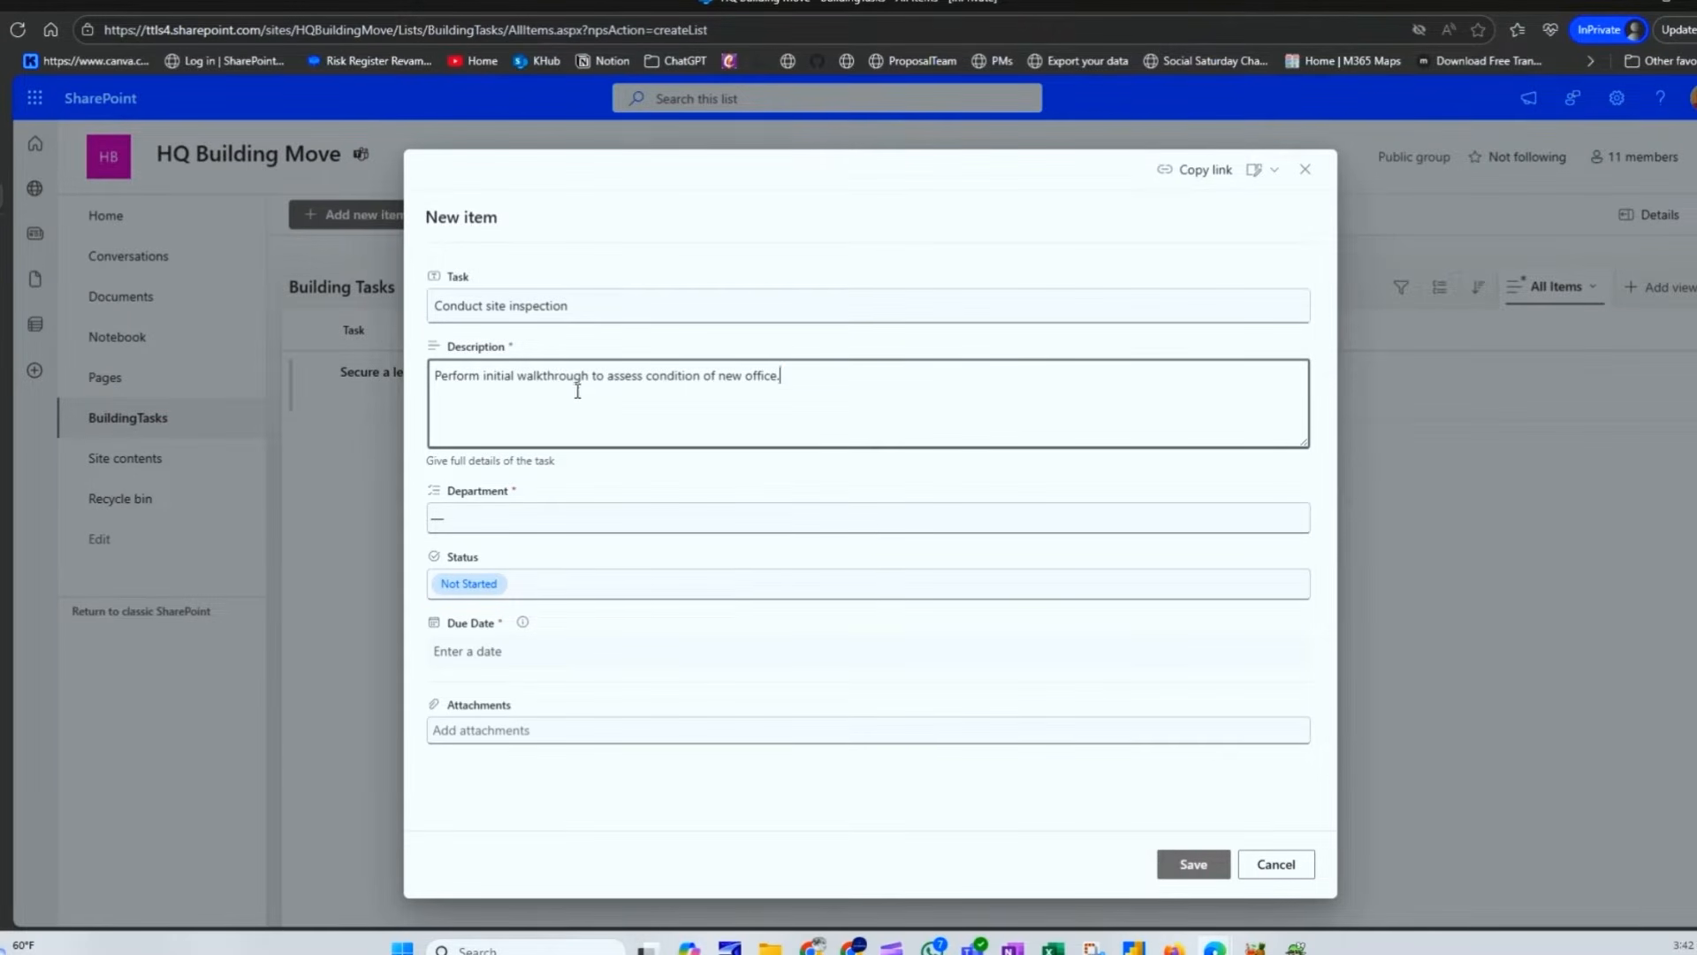
Step: Choose Facilities as the new task's Department
key(Tab)
click(577, 461)
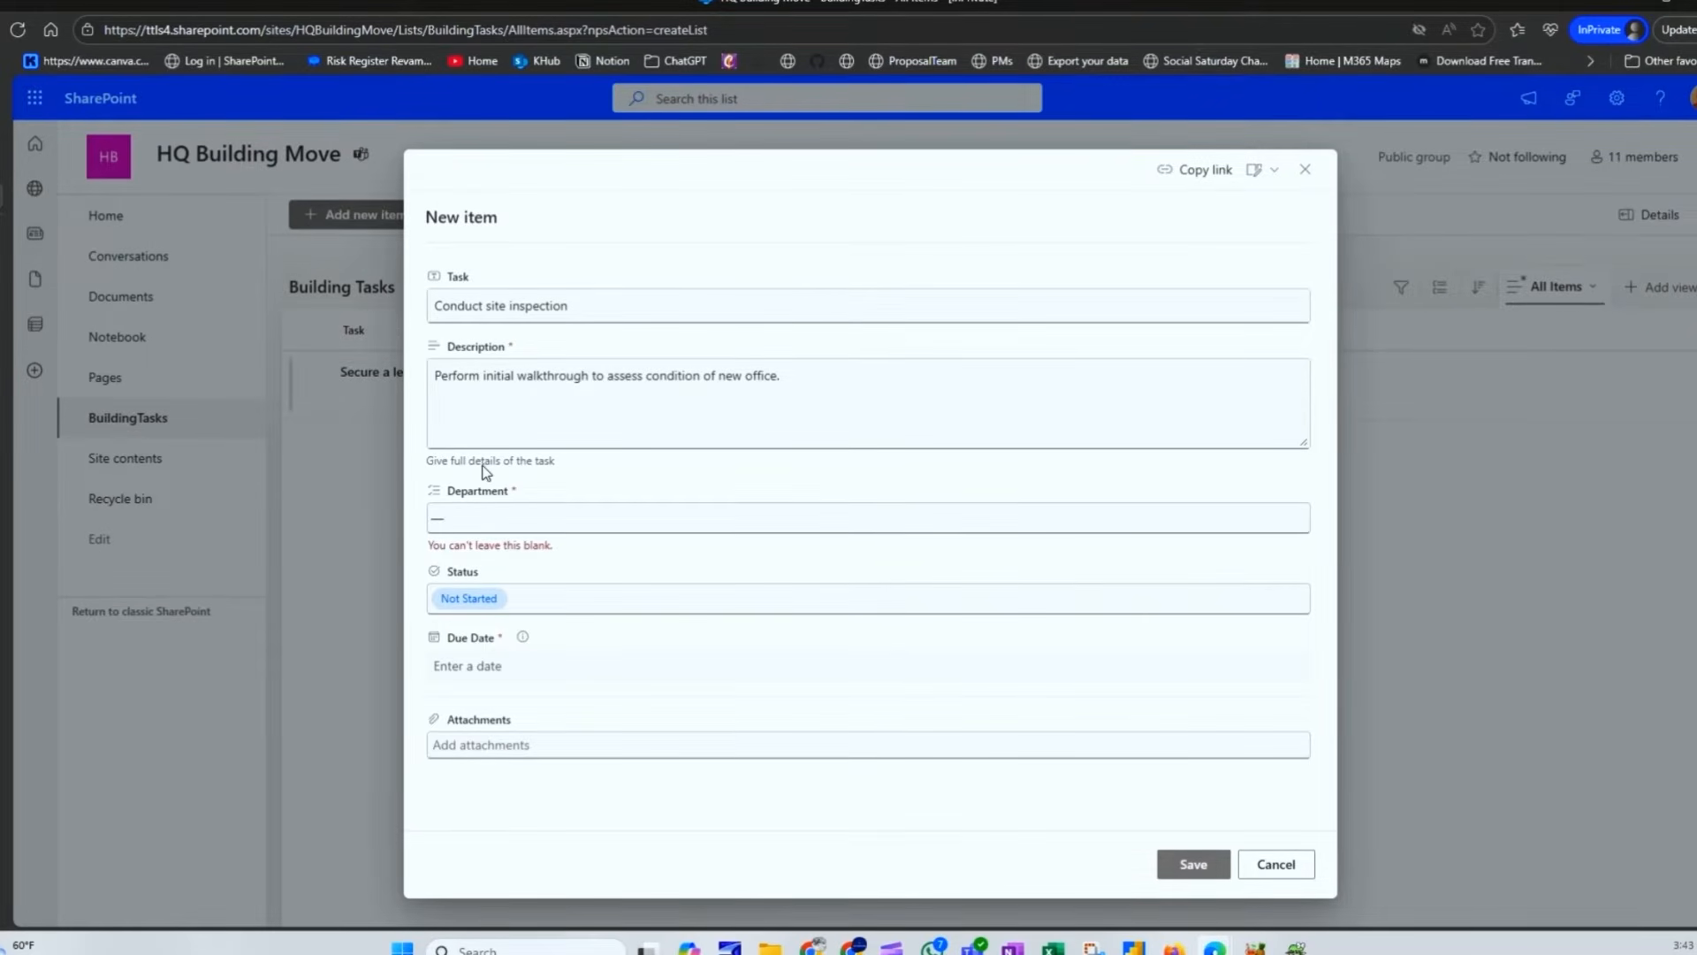
click(603, 525)
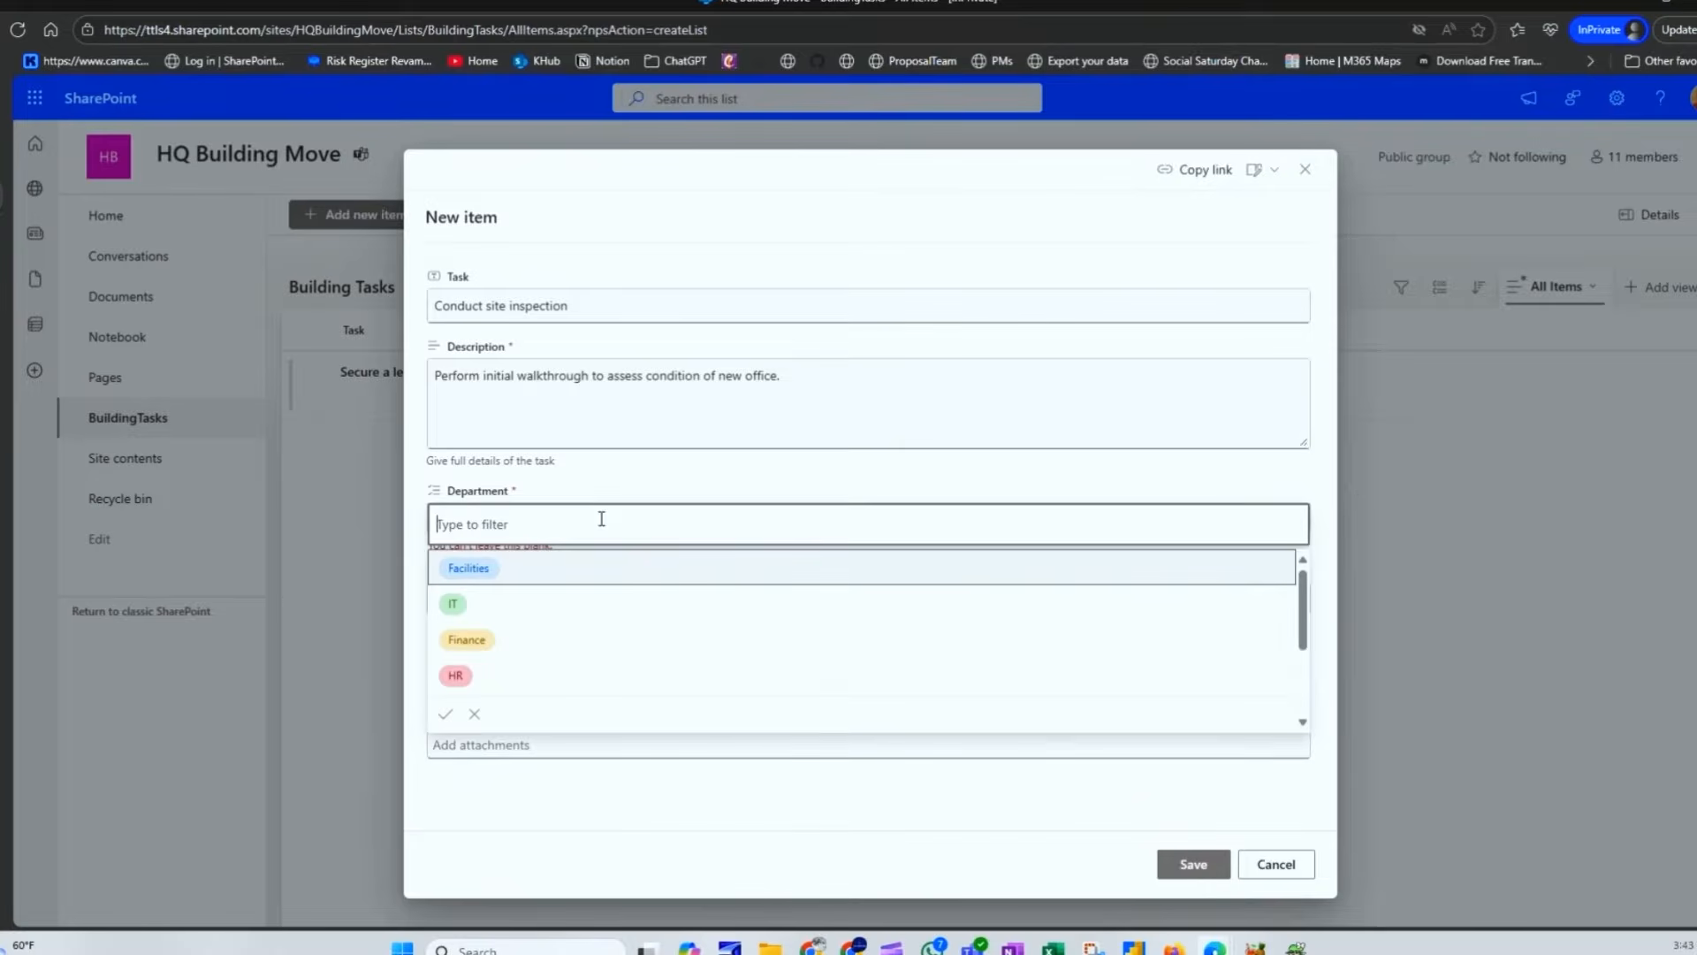
click(598, 571)
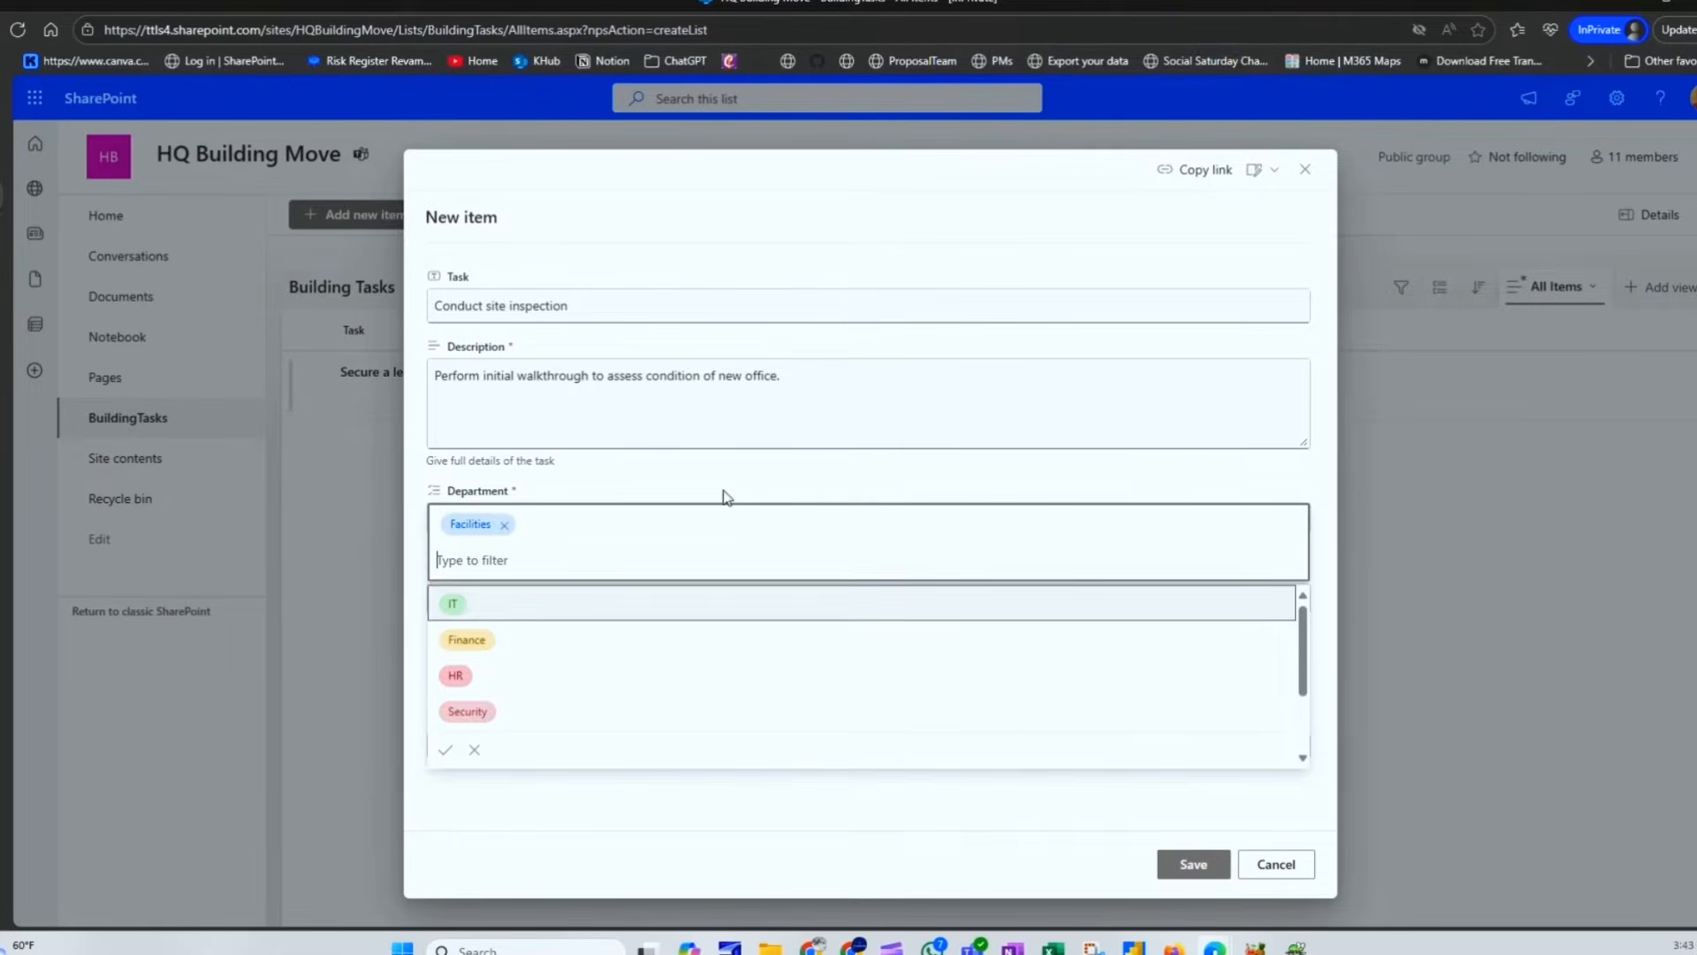
click(445, 747)
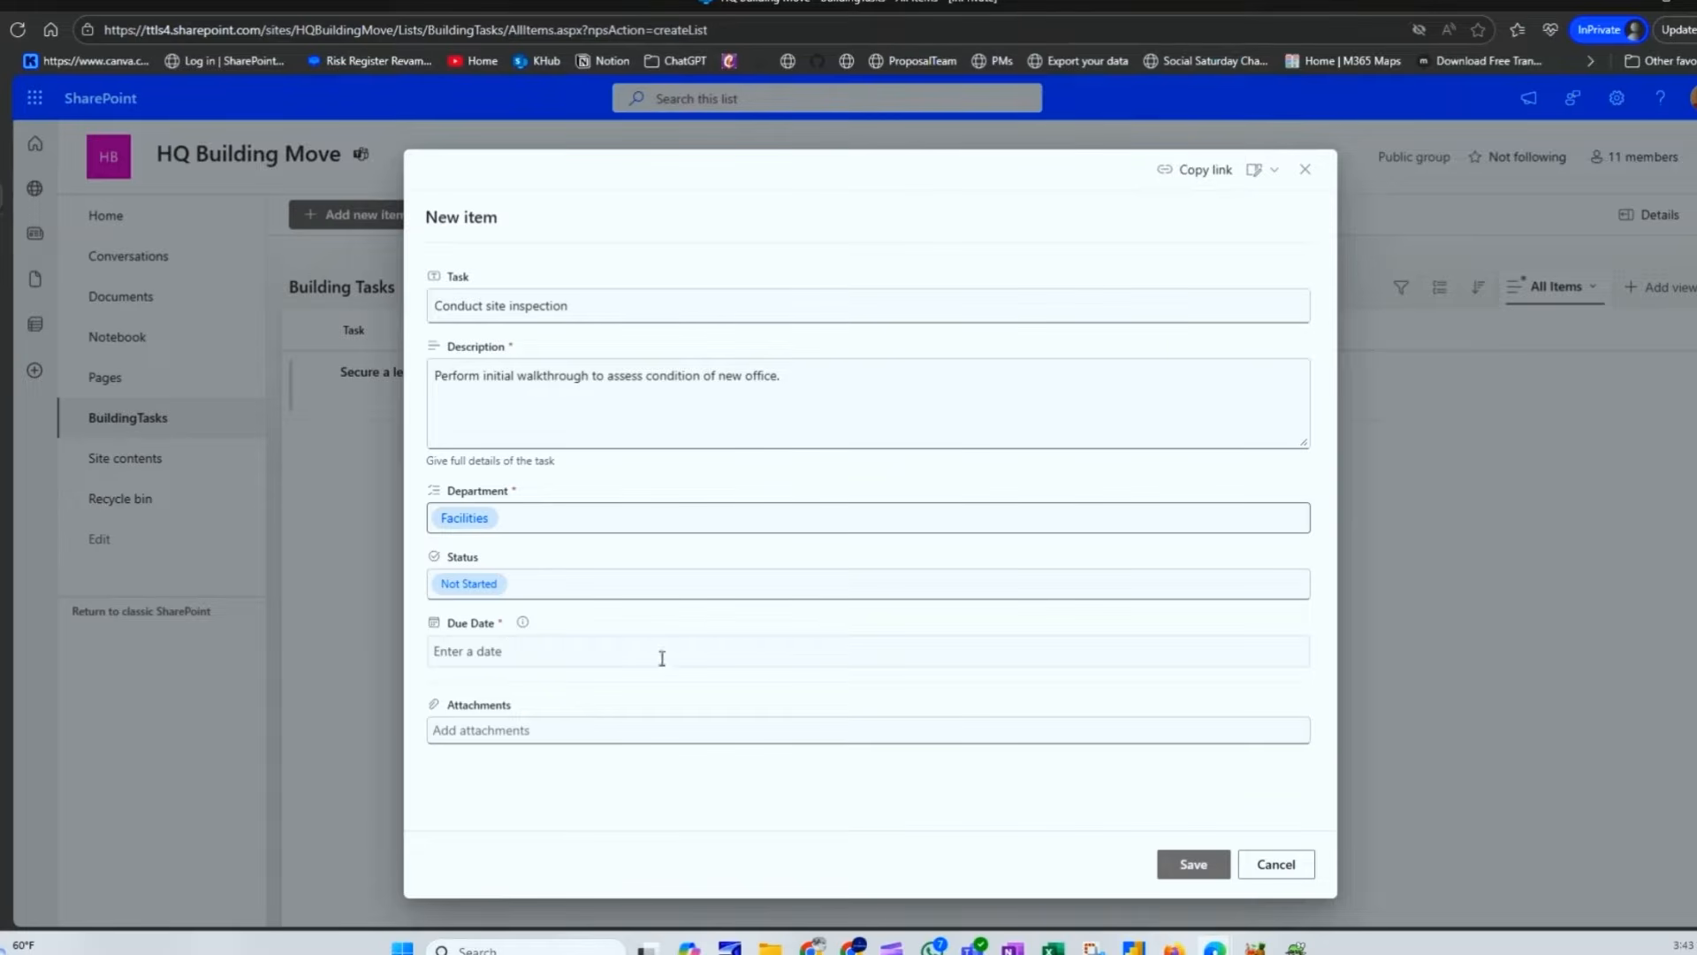
Step: Give the site inspection task a 10/23/2025 due date and save it
click(1185, 869)
click(770, 783)
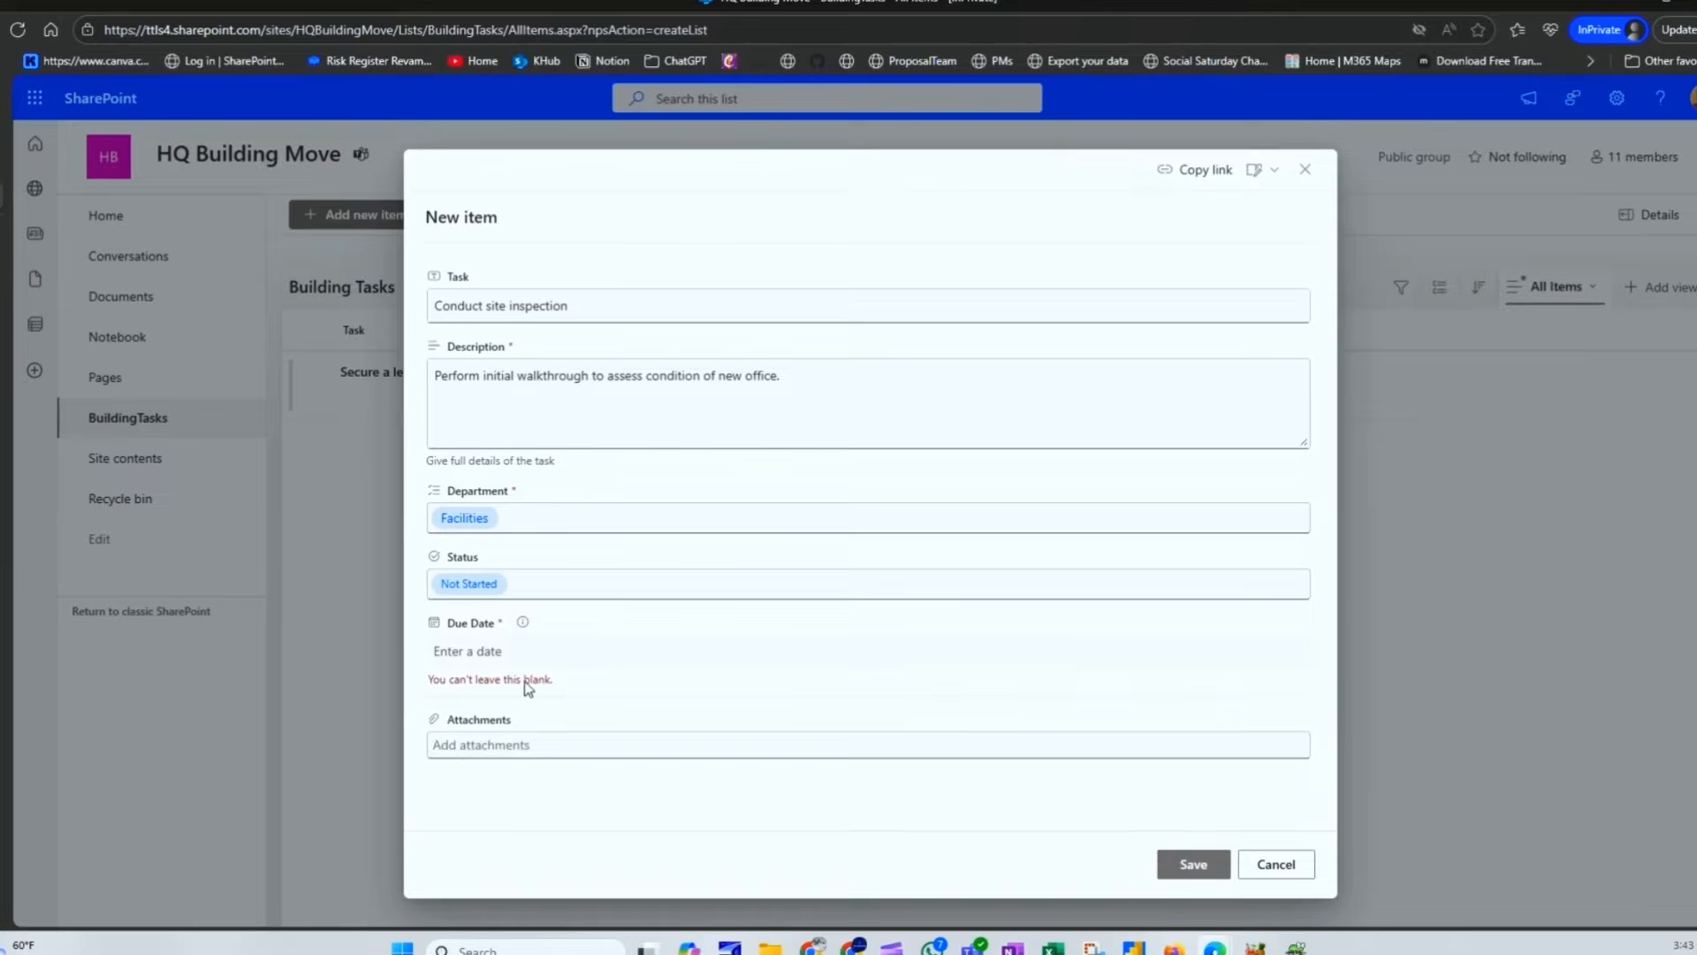
click(590, 651)
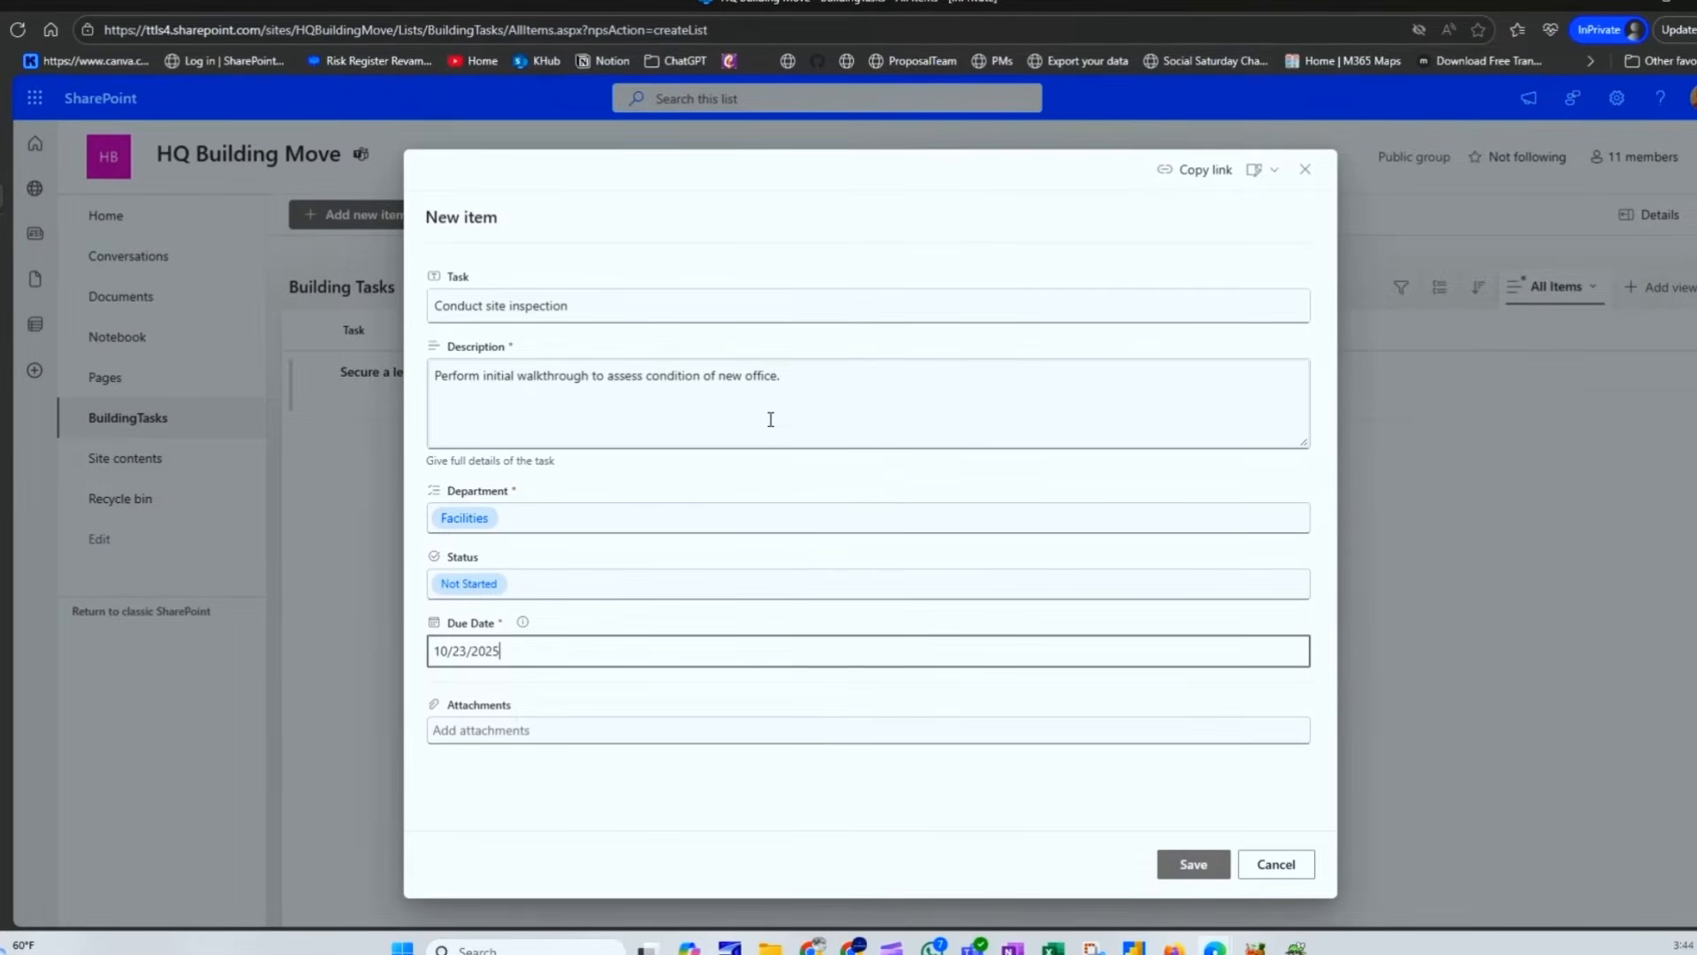
click(1188, 865)
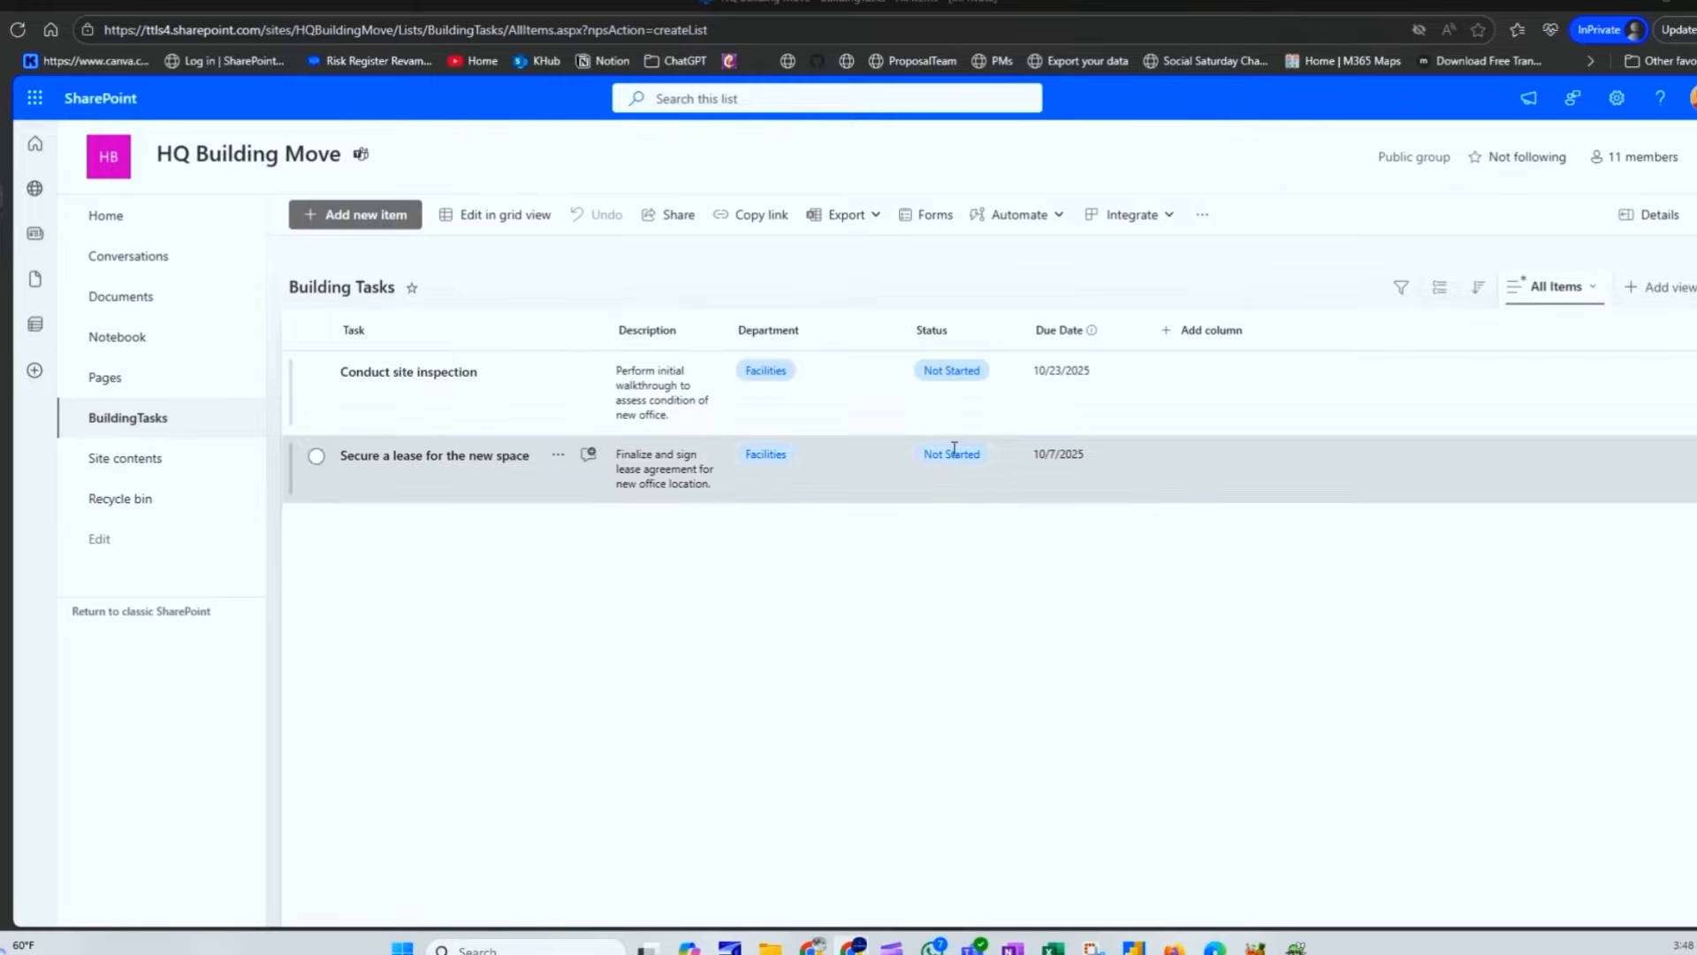
Step: Start another Building Tasks entry with Add new item
click(362, 217)
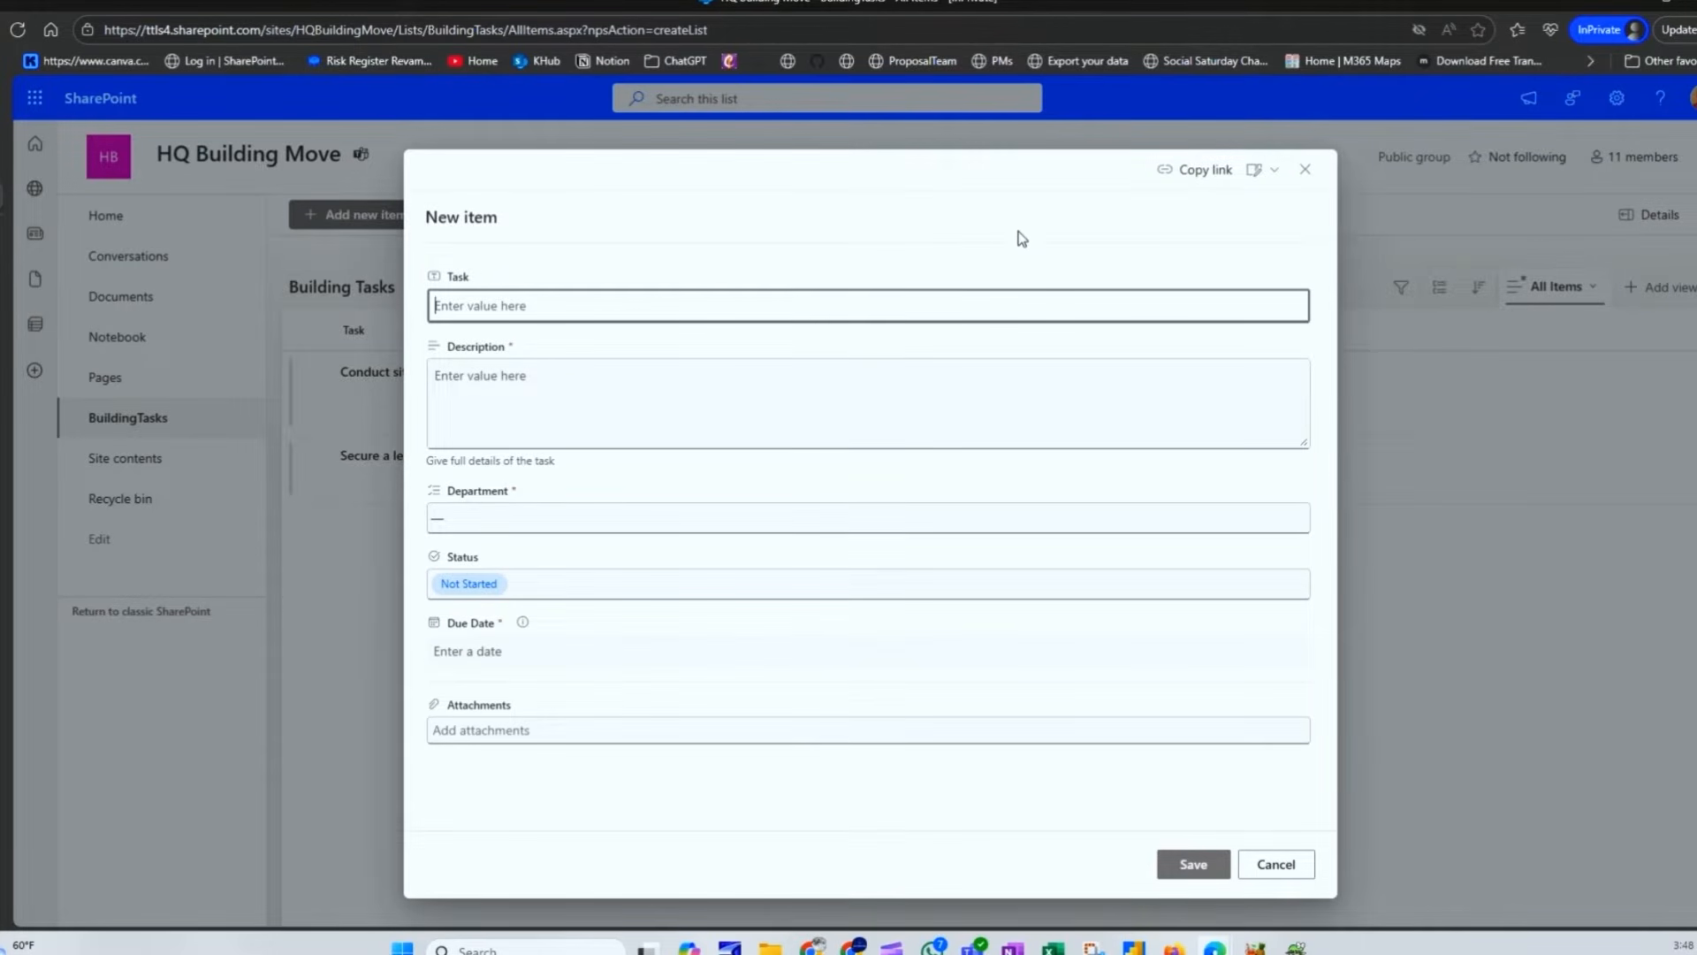
Step: Look at the form's column visibility settings and close them unchanged
click(1265, 169)
click(1266, 209)
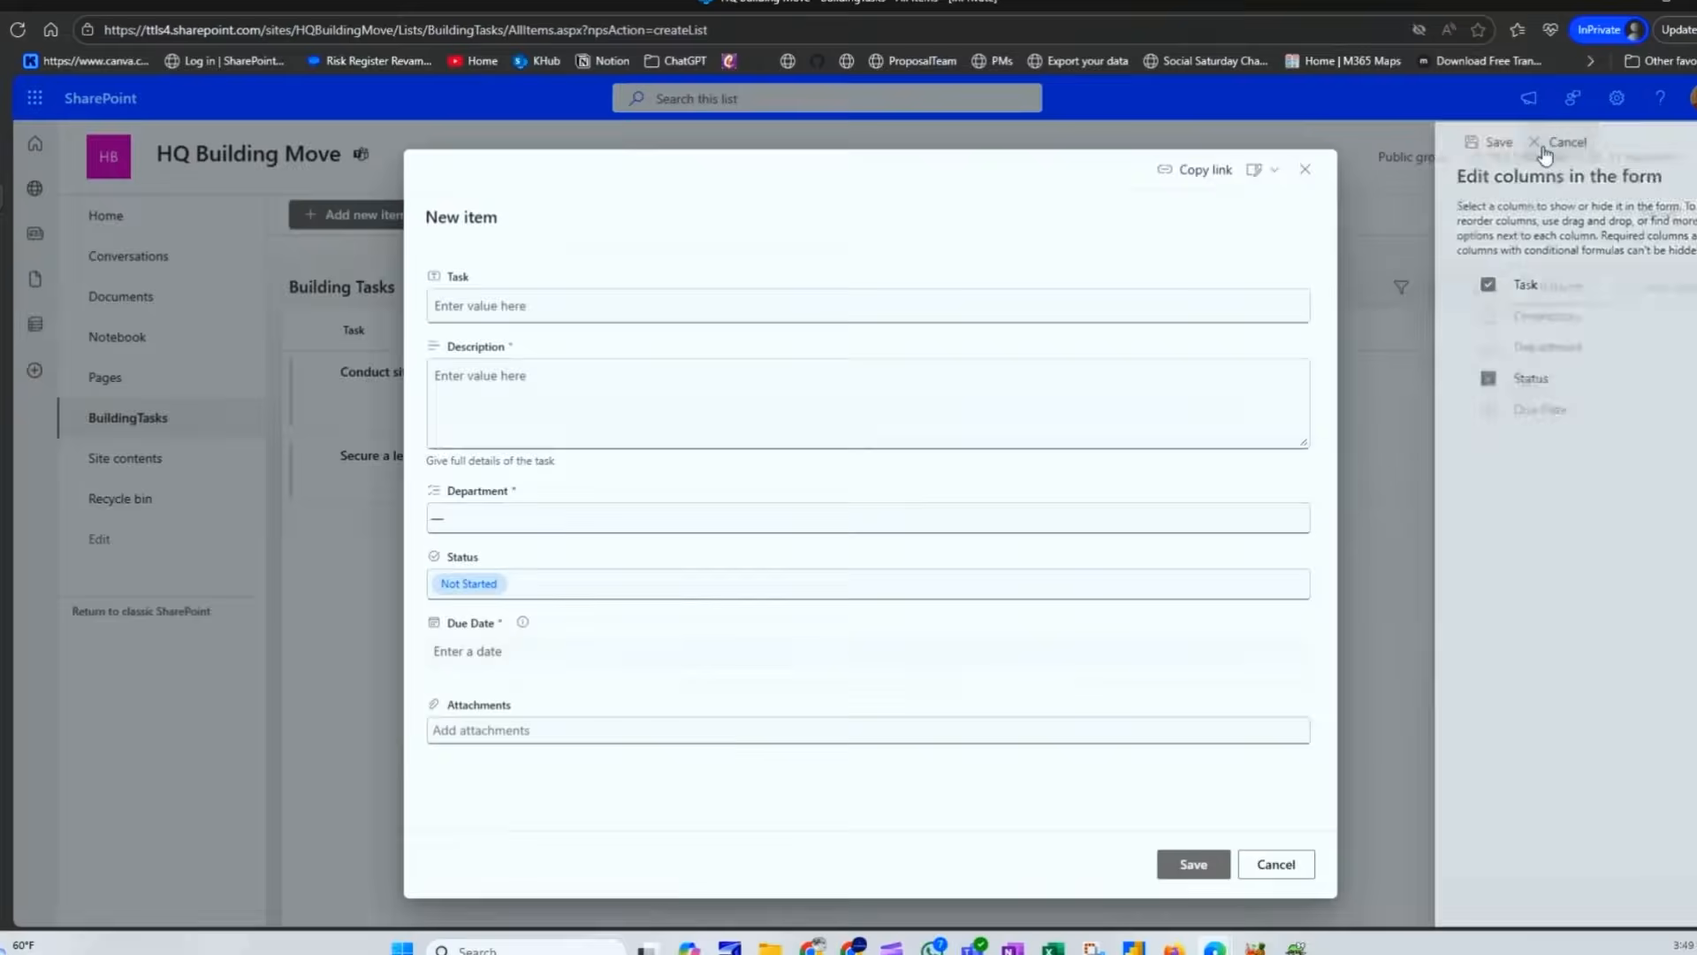
click(1543, 141)
Step: Try form layout formatting applied to Footer, cancel it, and close the new-item form unsaved
click(1275, 171)
click(1281, 248)
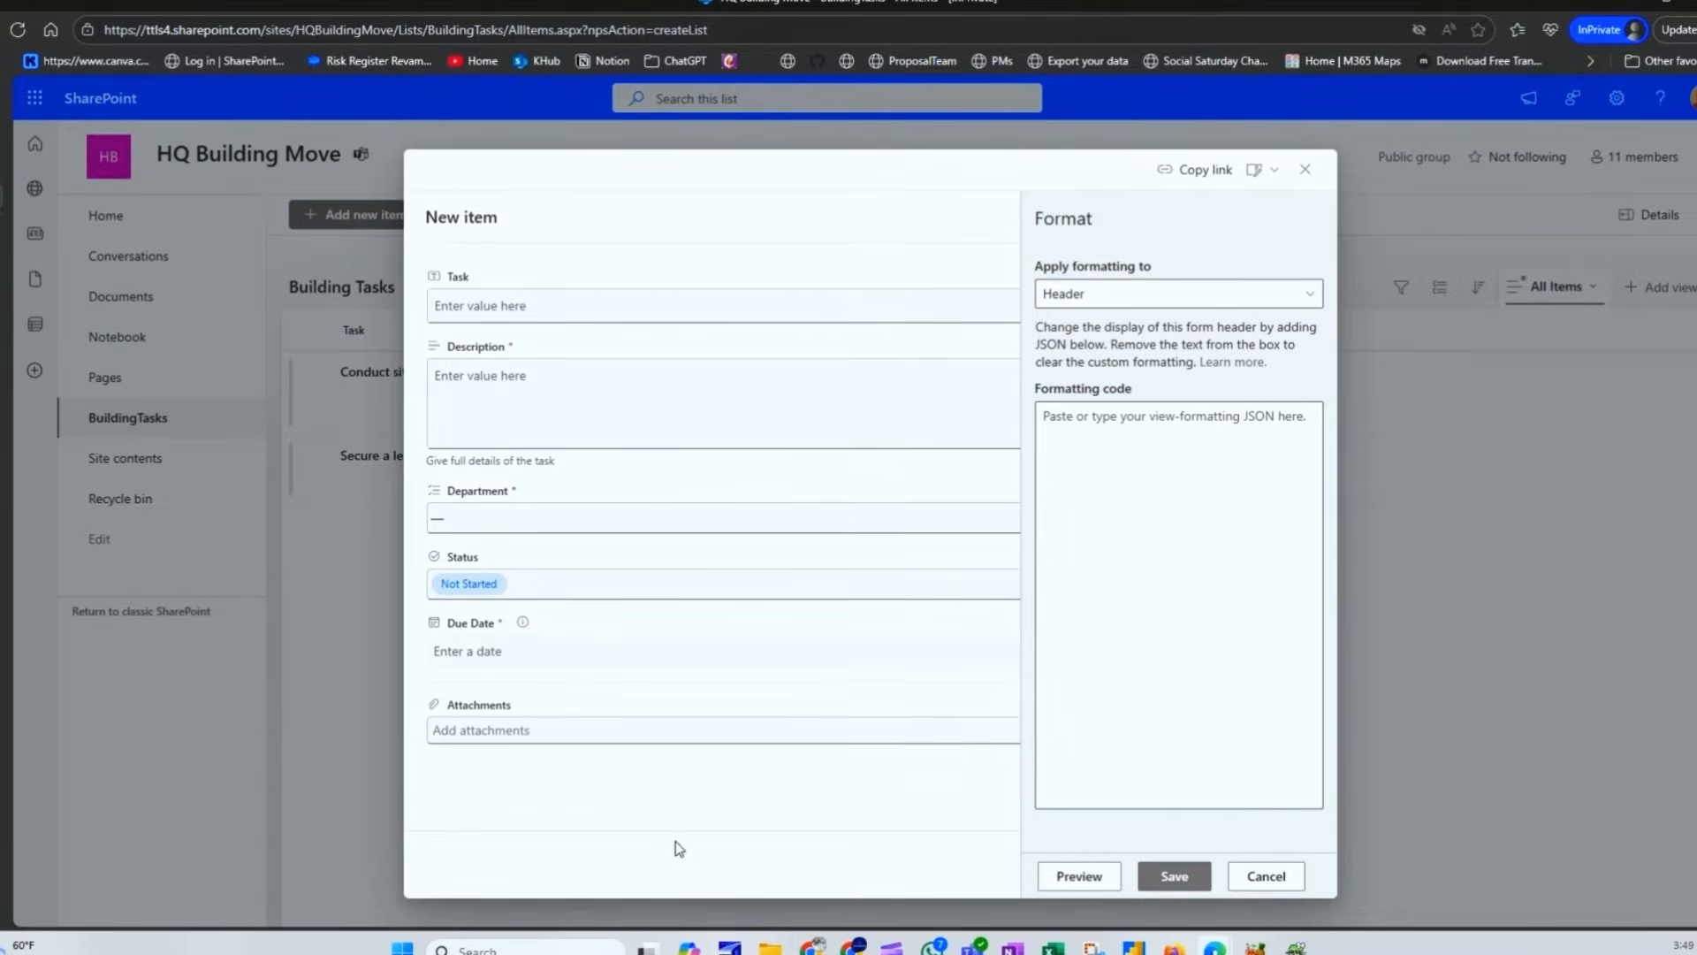
click(1087, 301)
click(1094, 354)
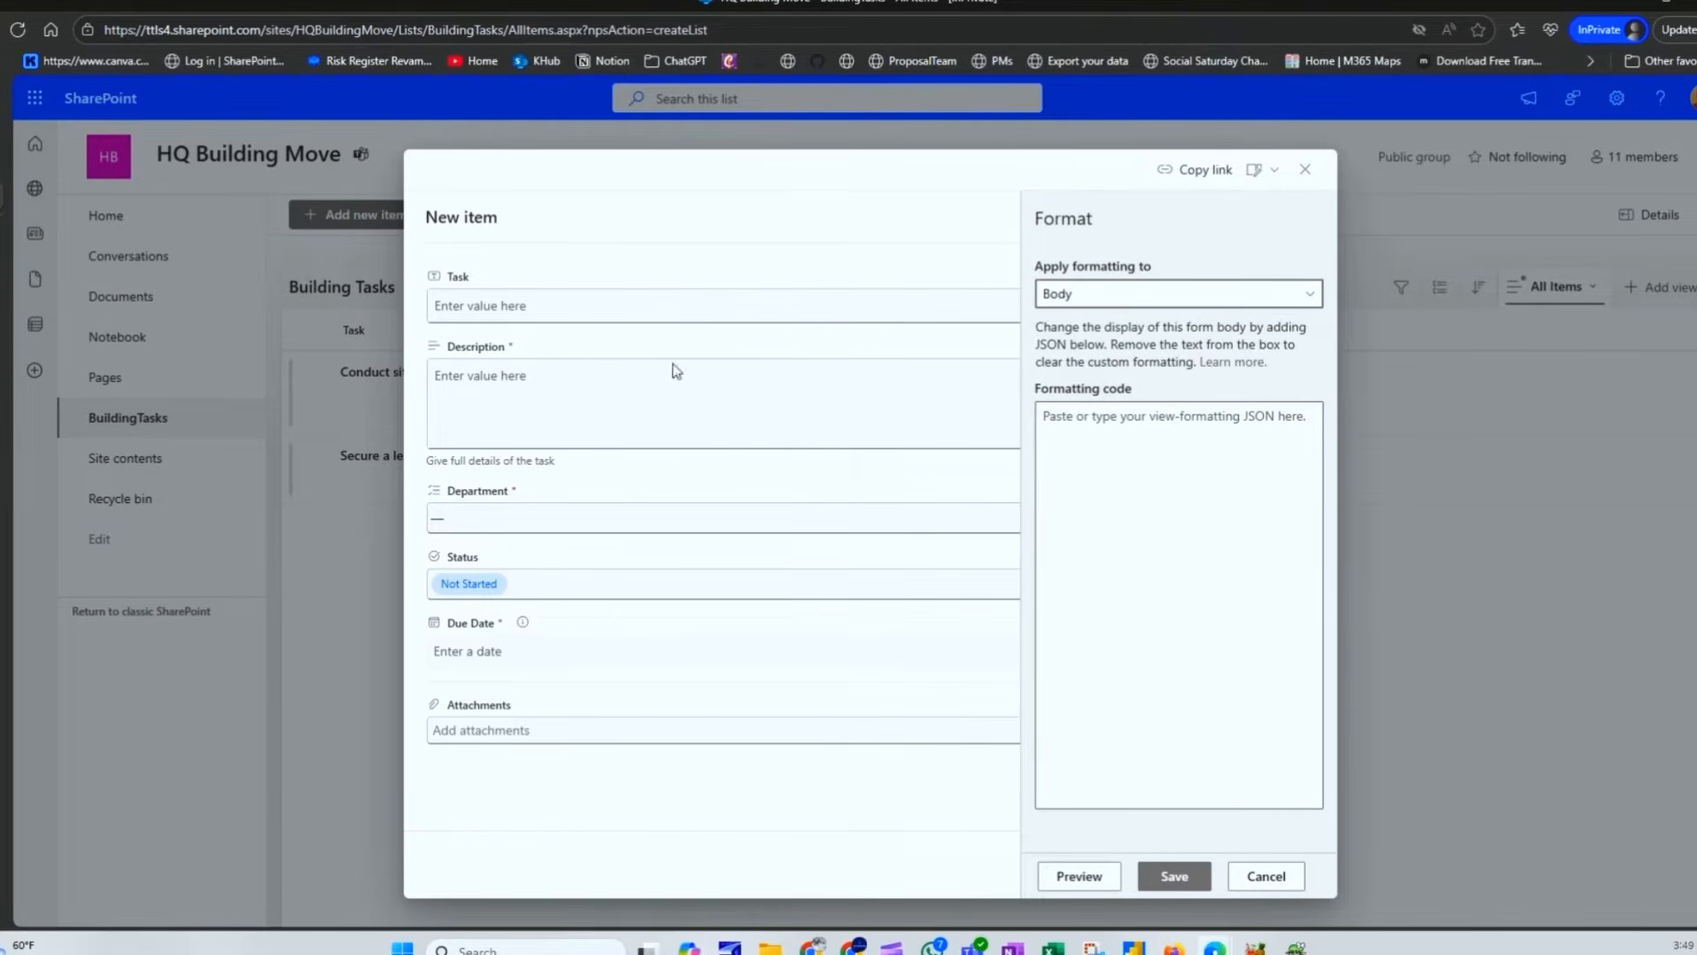
click(1190, 294)
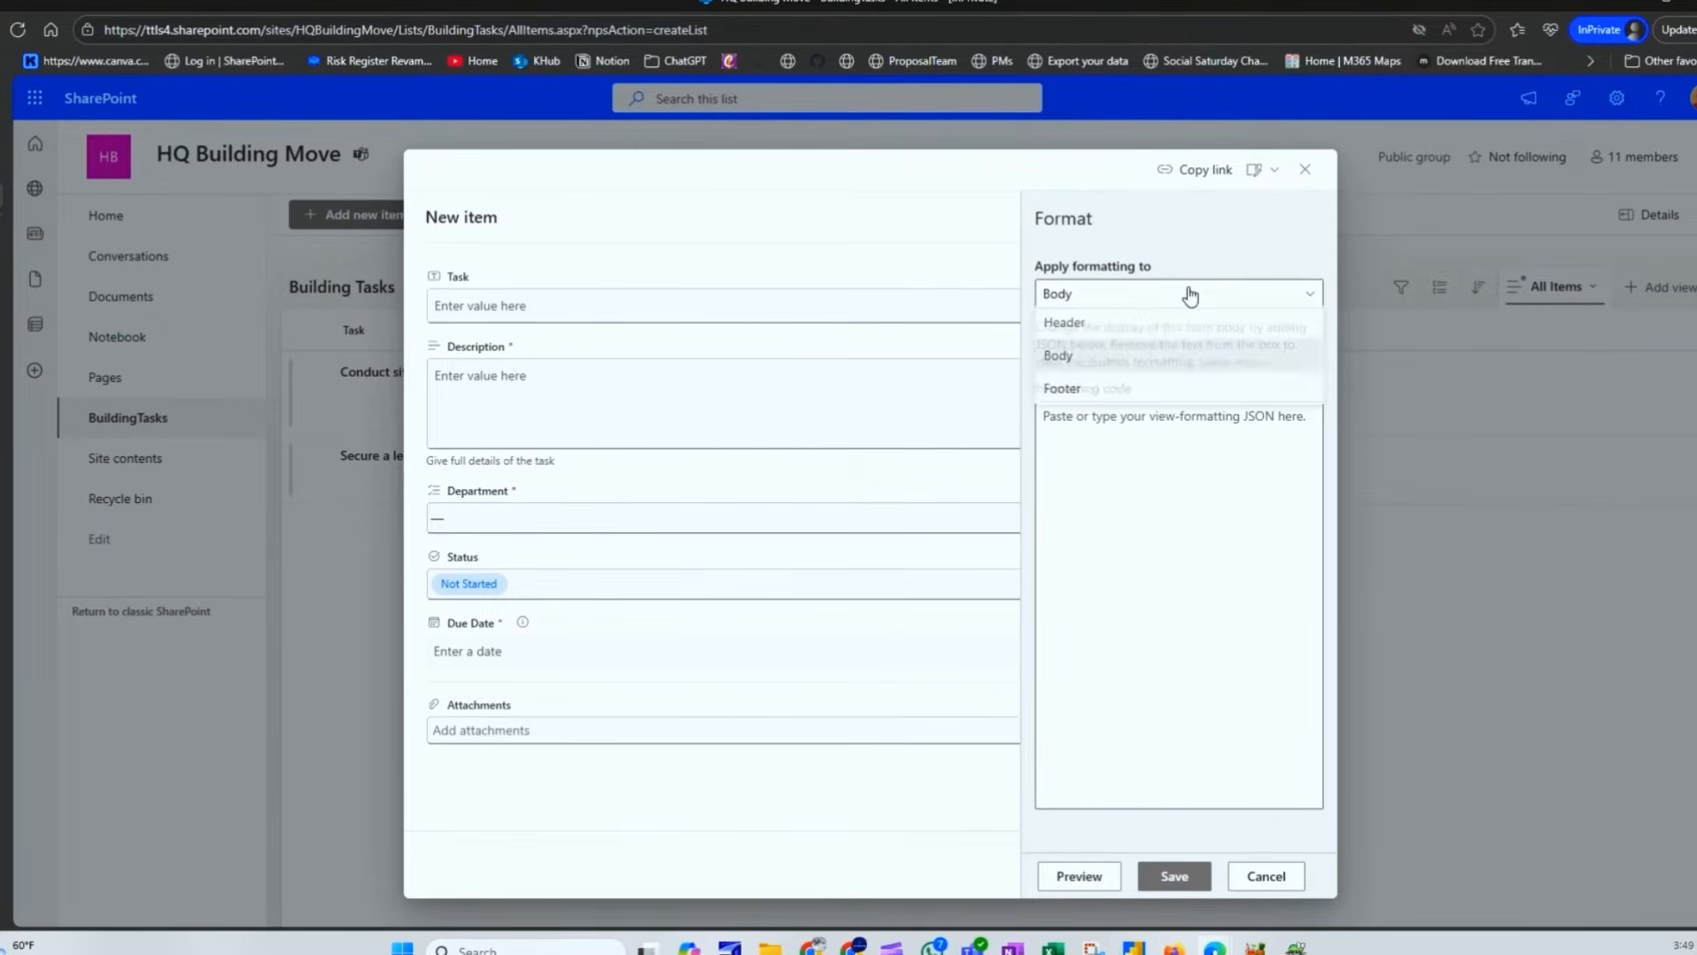
click(1099, 394)
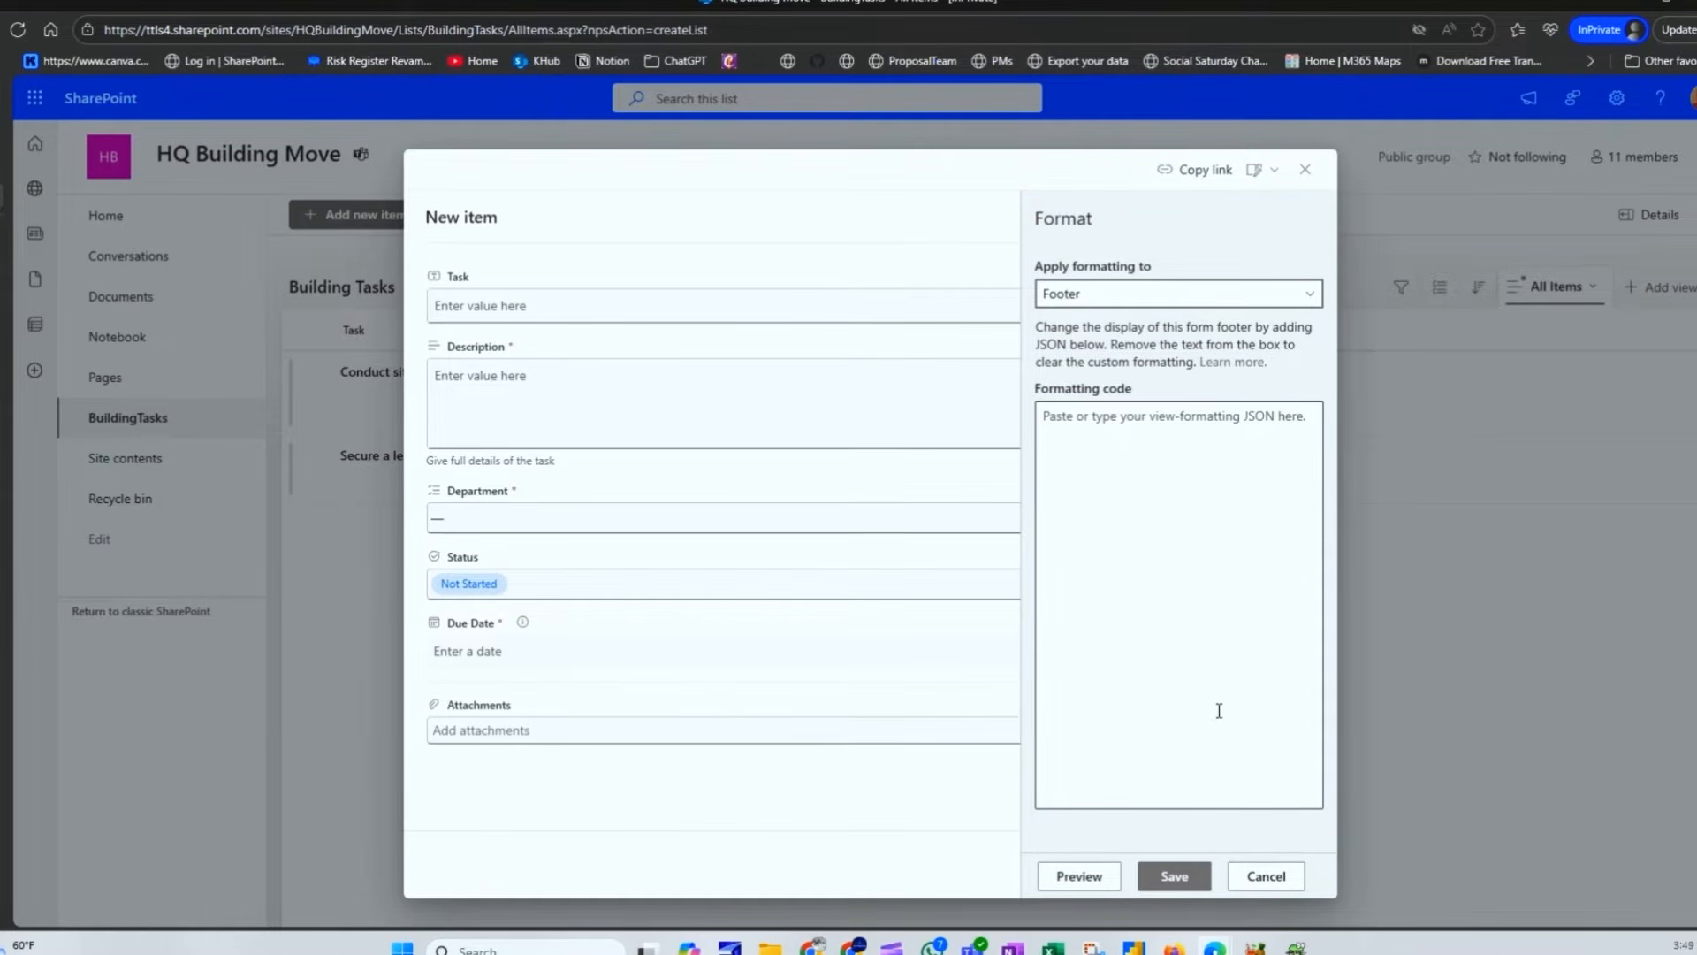
click(1269, 876)
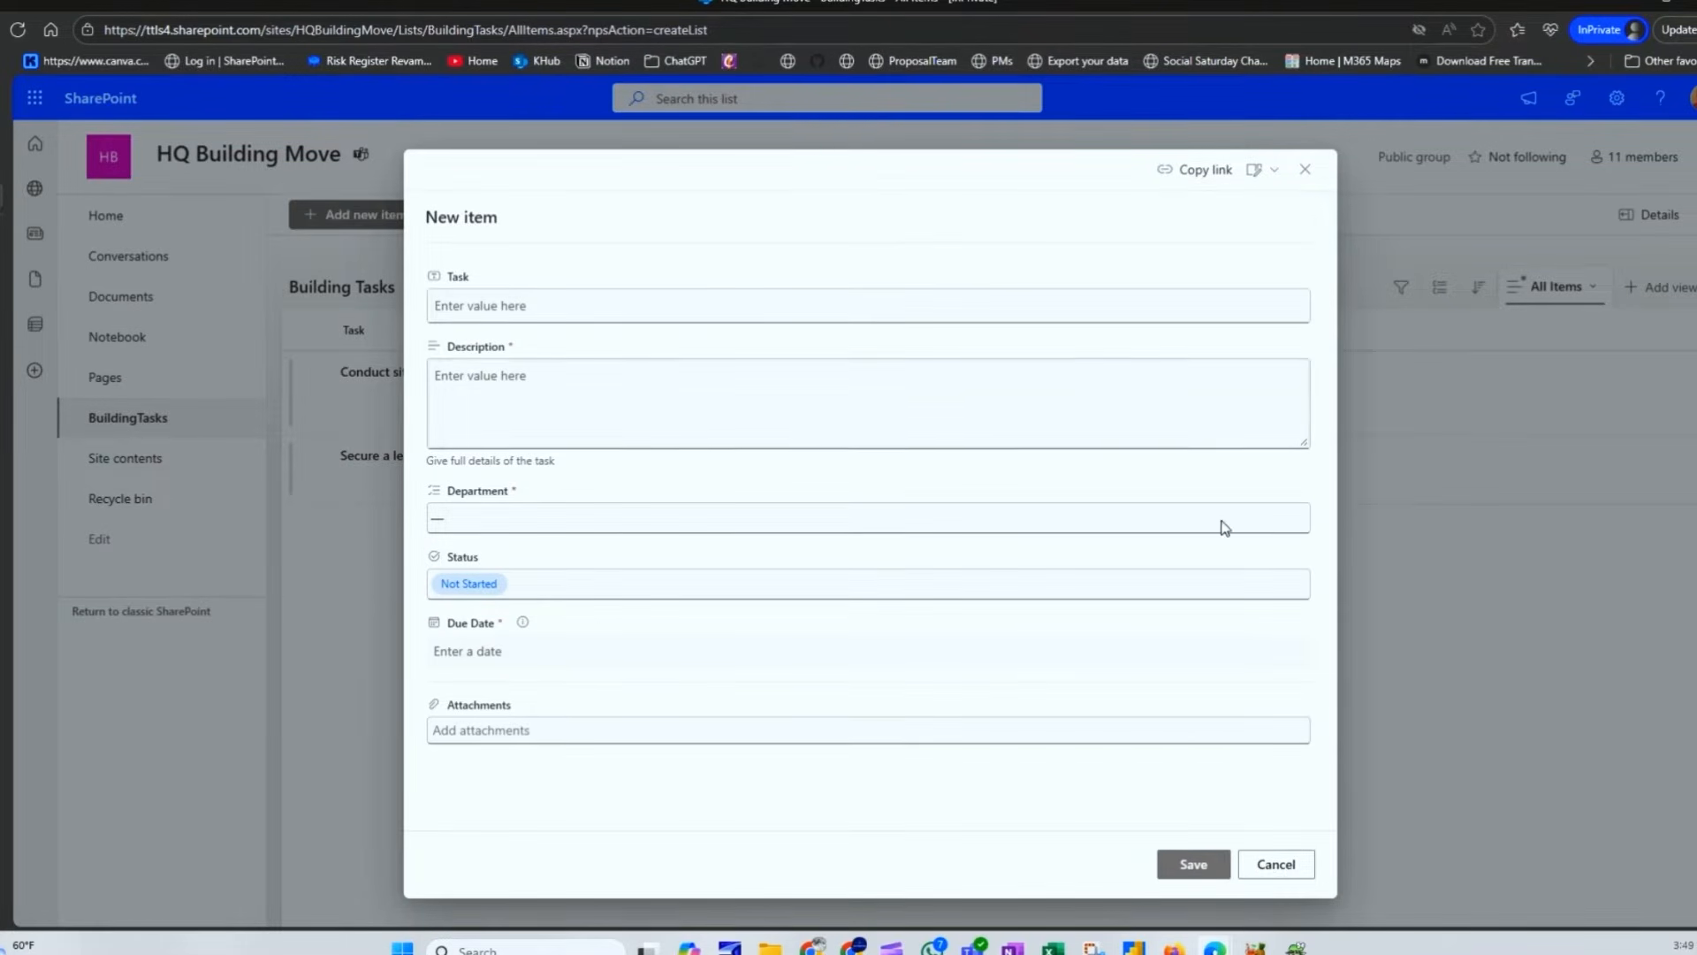
click(1304, 169)
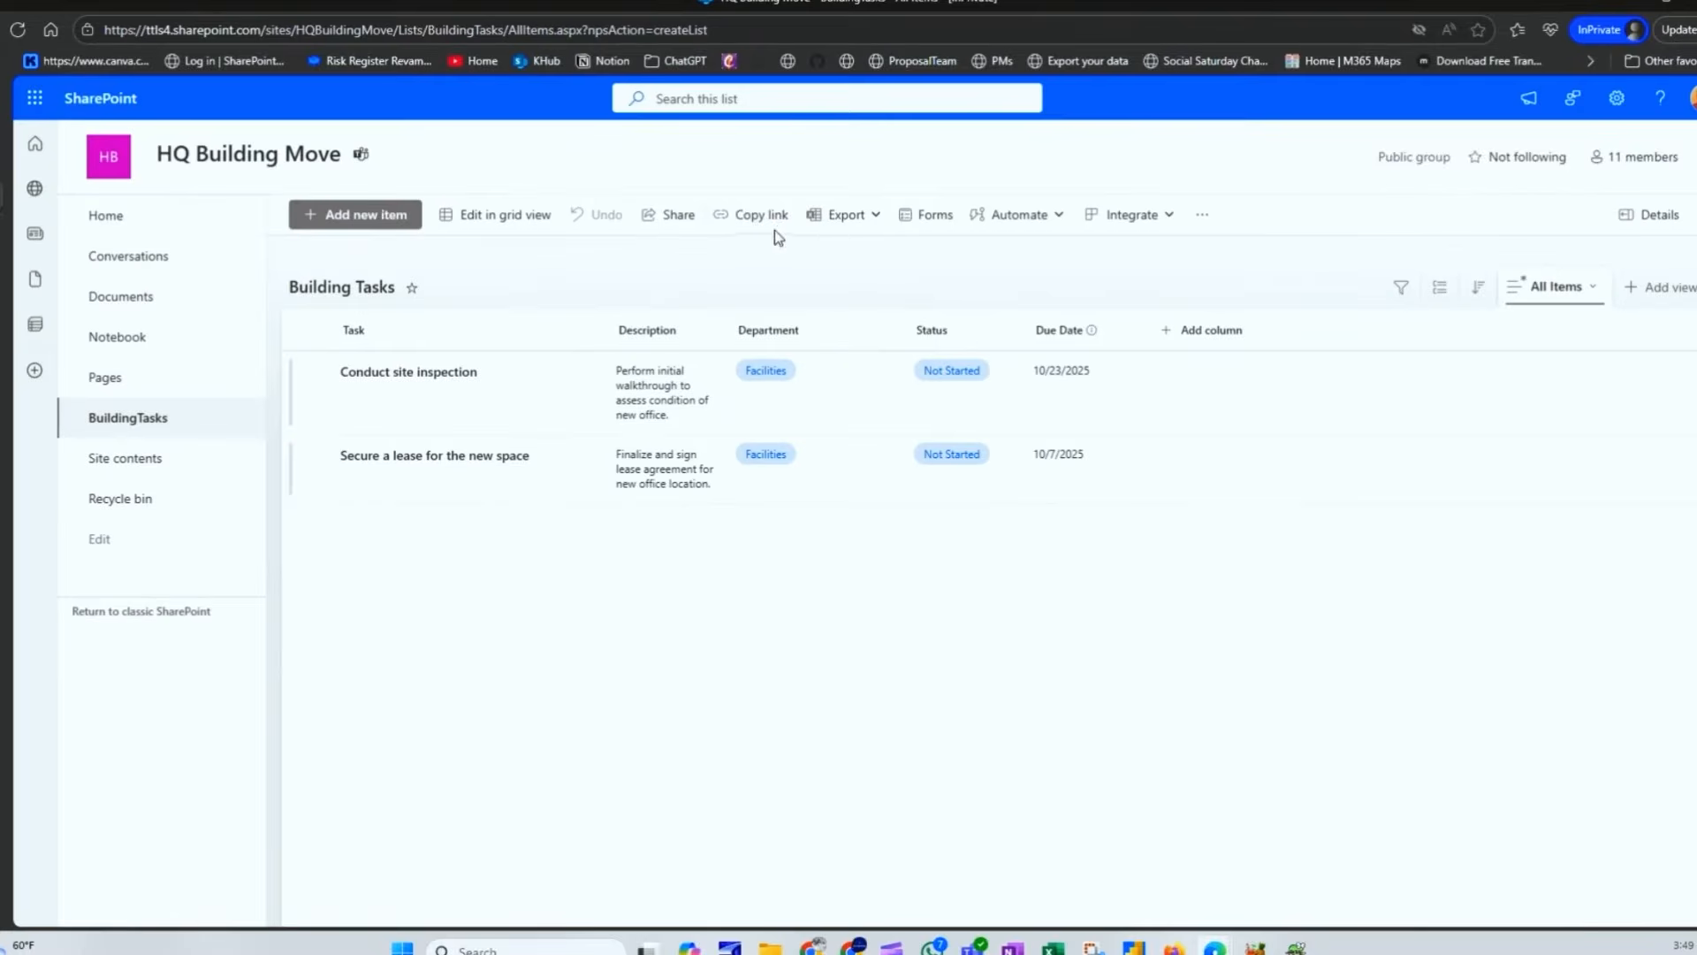
Step: Create an Untitled Form for the list, browse Branching, Themes and Settings, then return to Forms
click(926, 223)
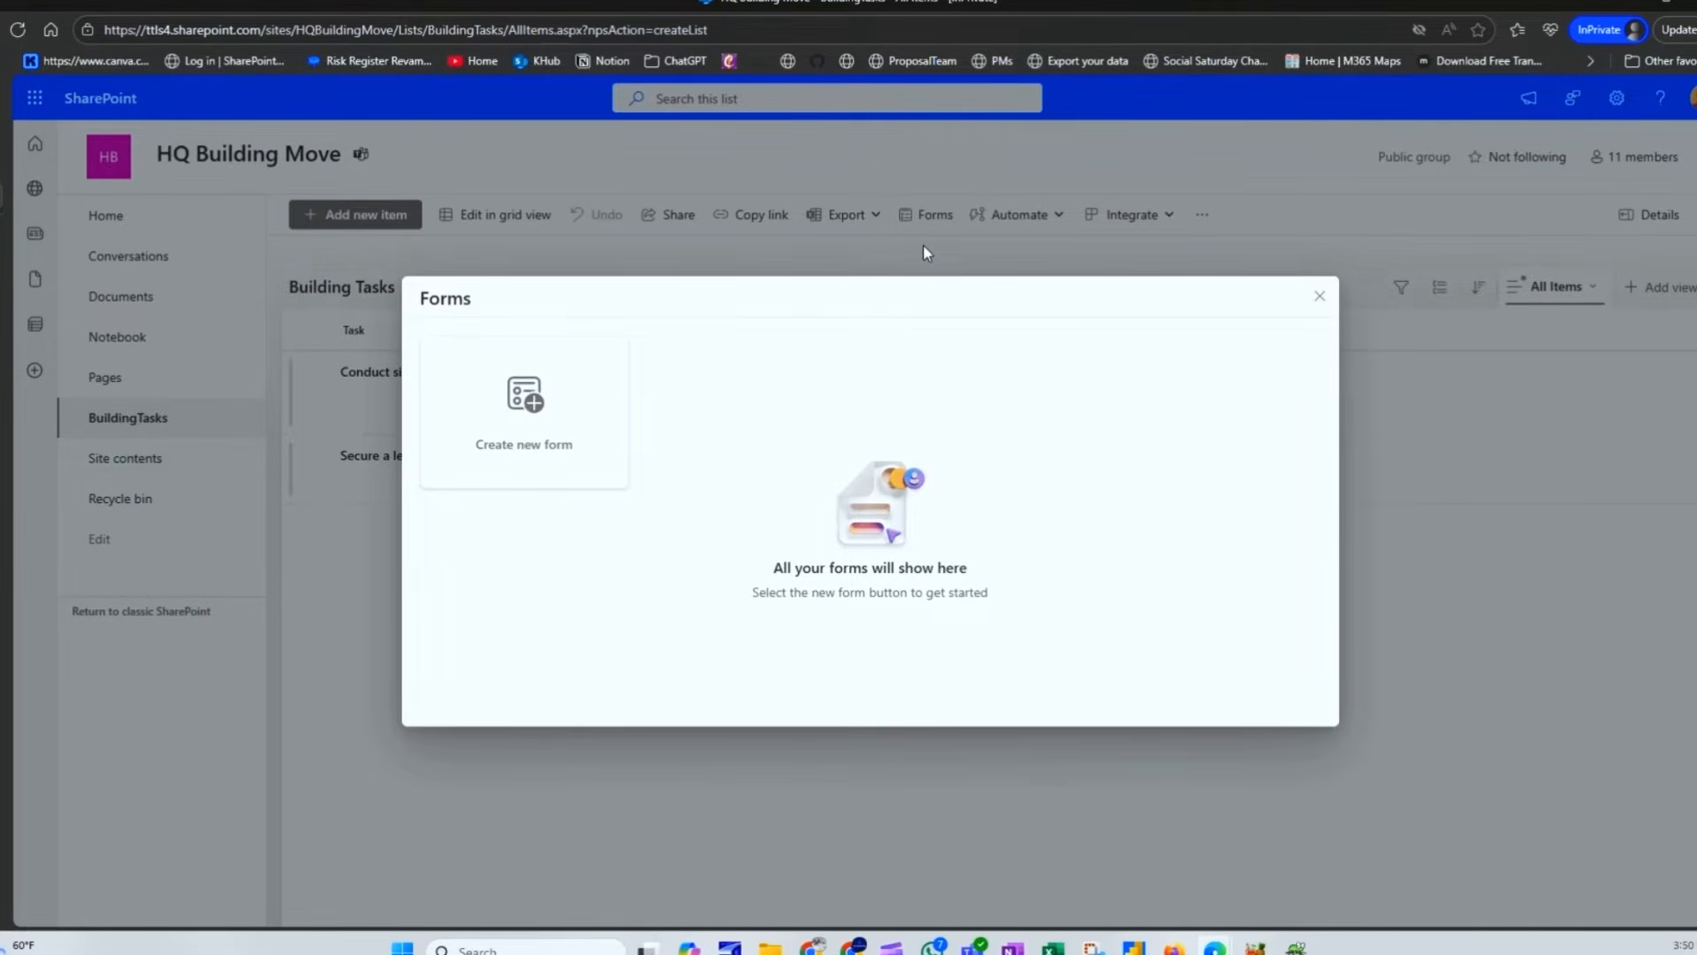
click(595, 390)
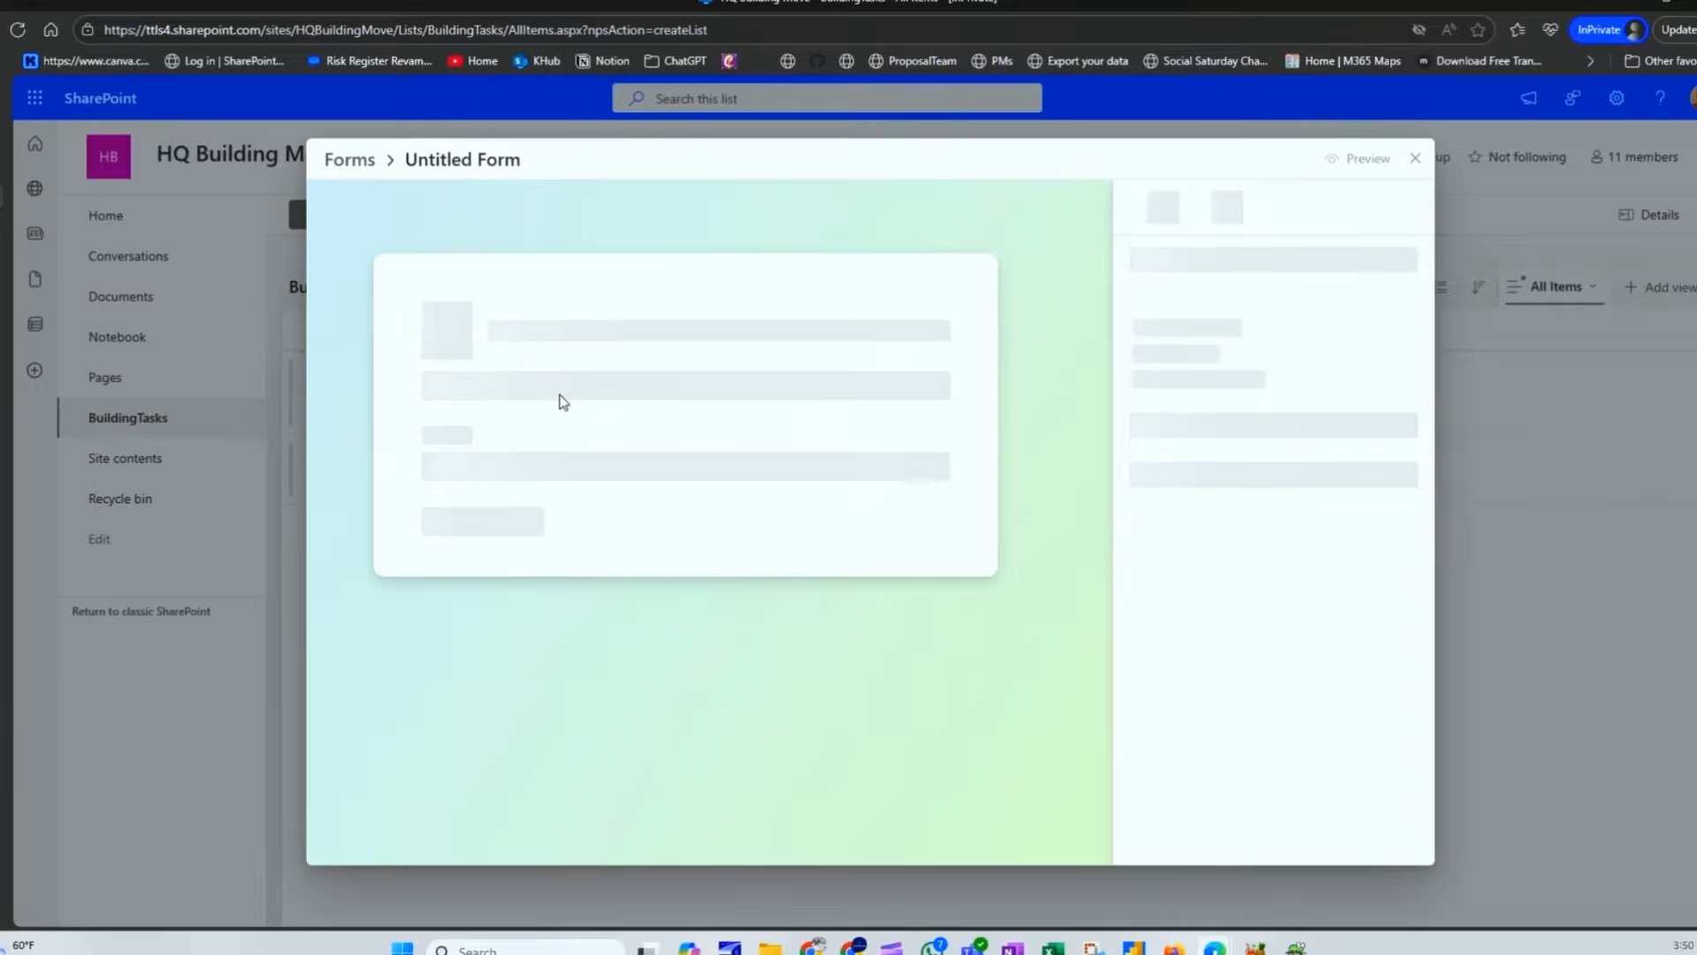
scroll(716, 477, down, 3)
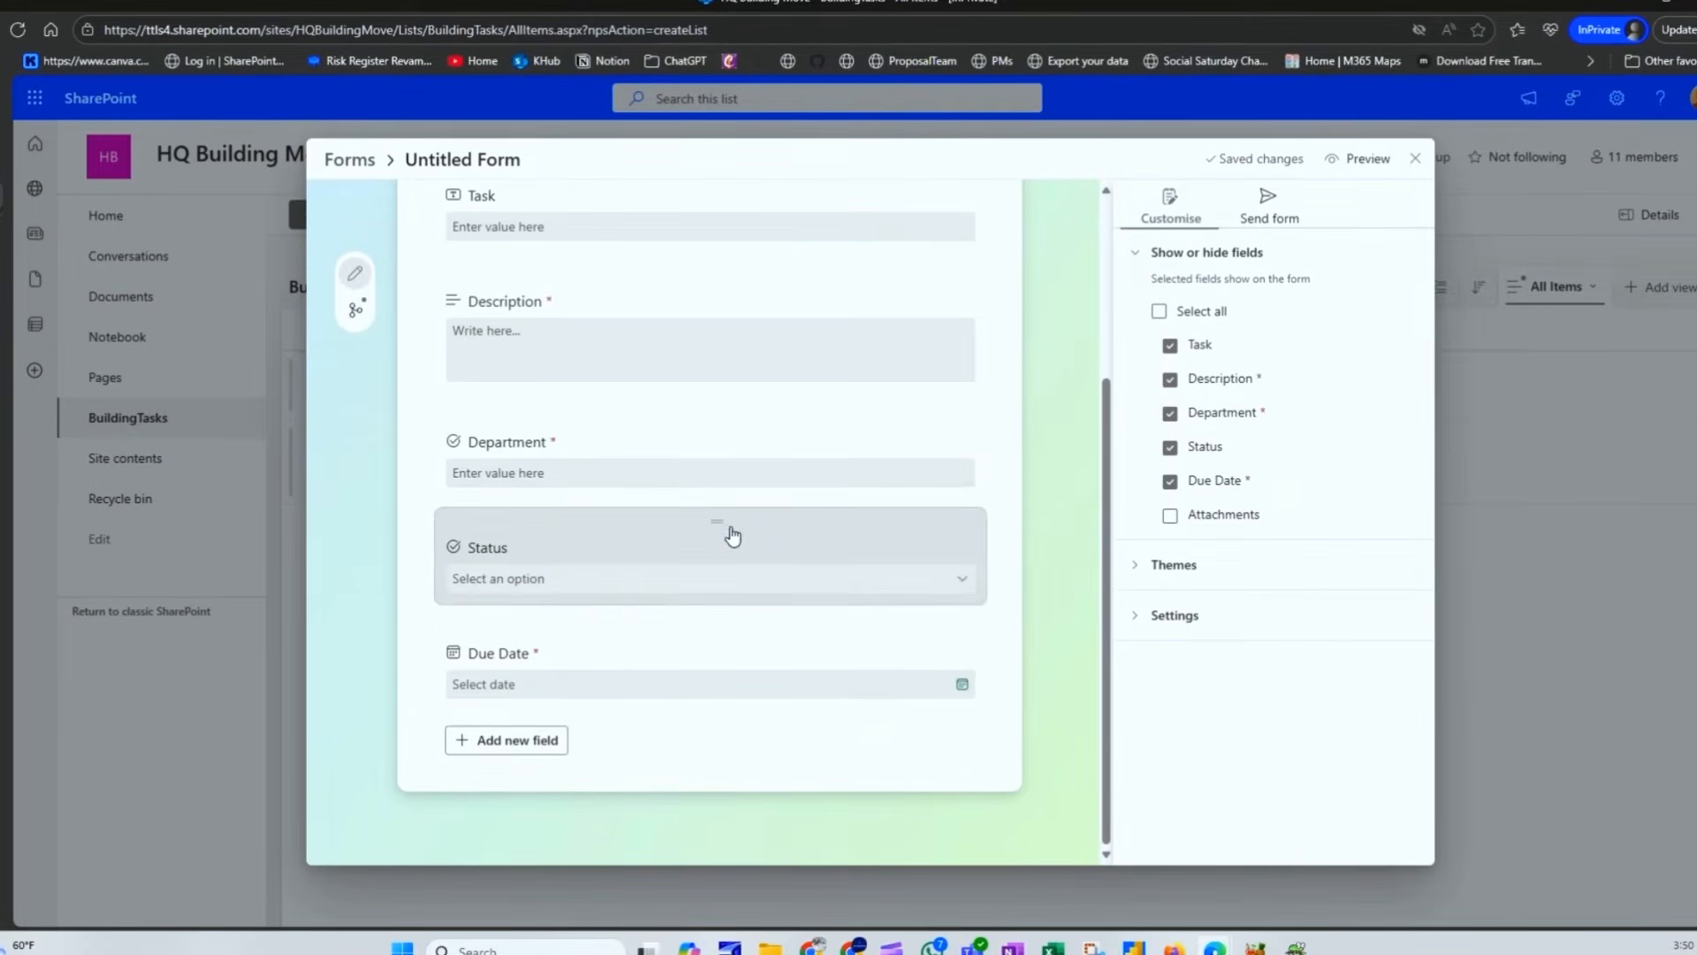
click(355, 309)
click(359, 292)
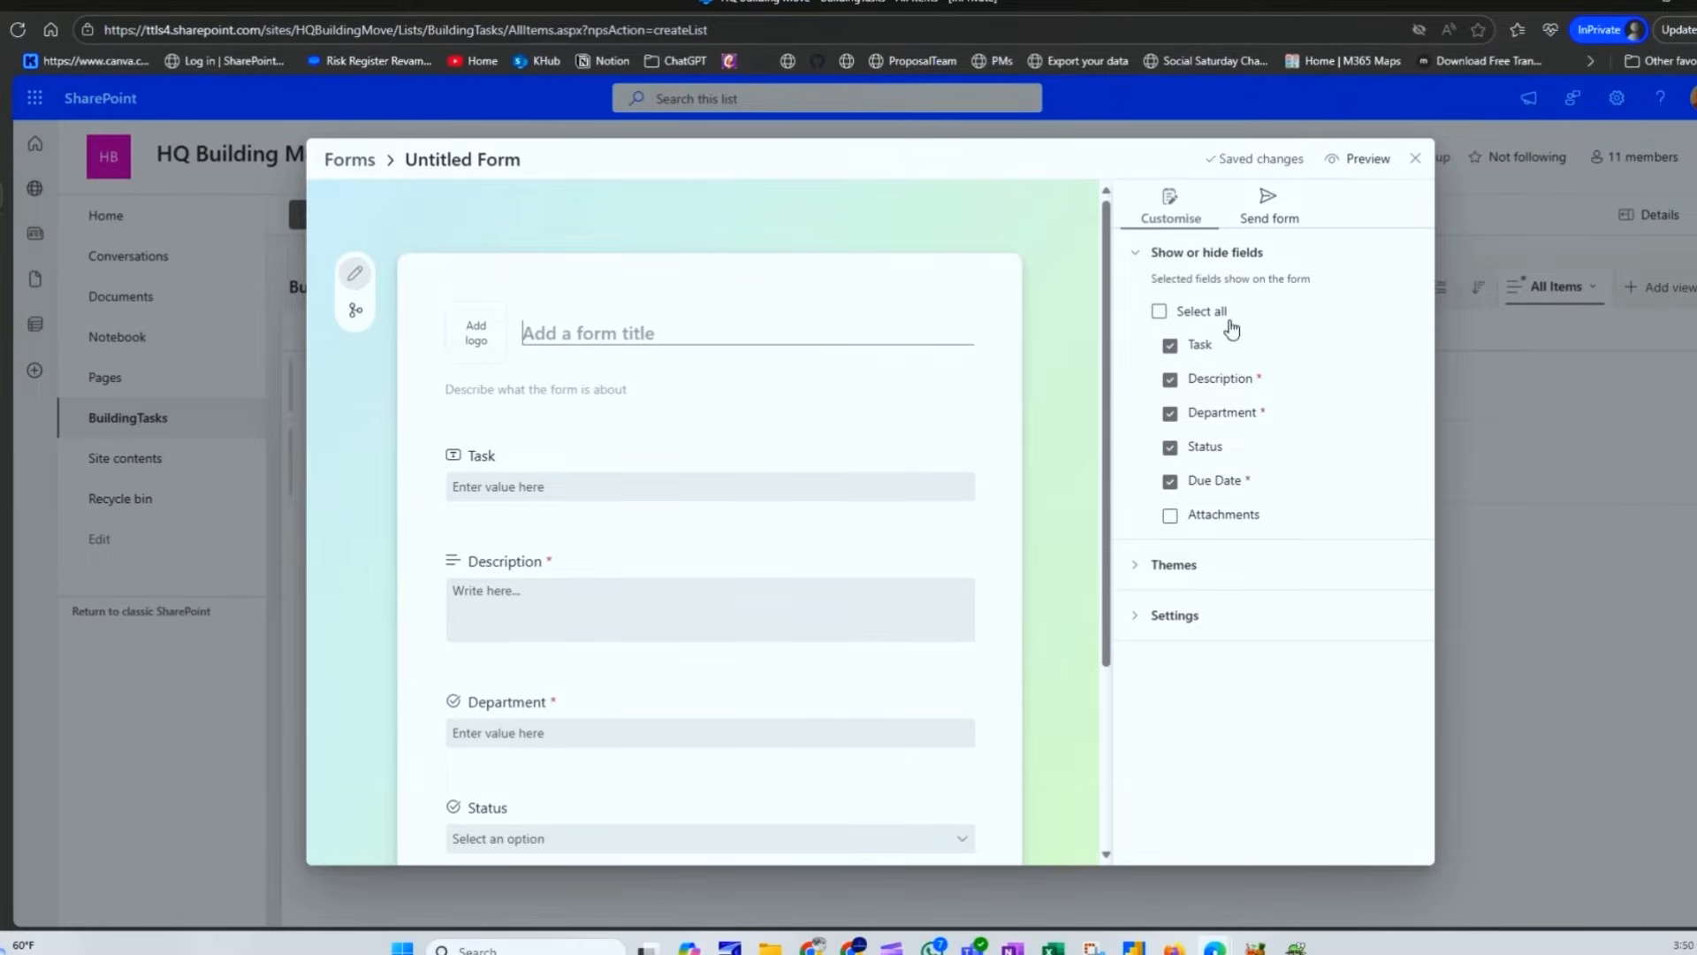
click(1149, 562)
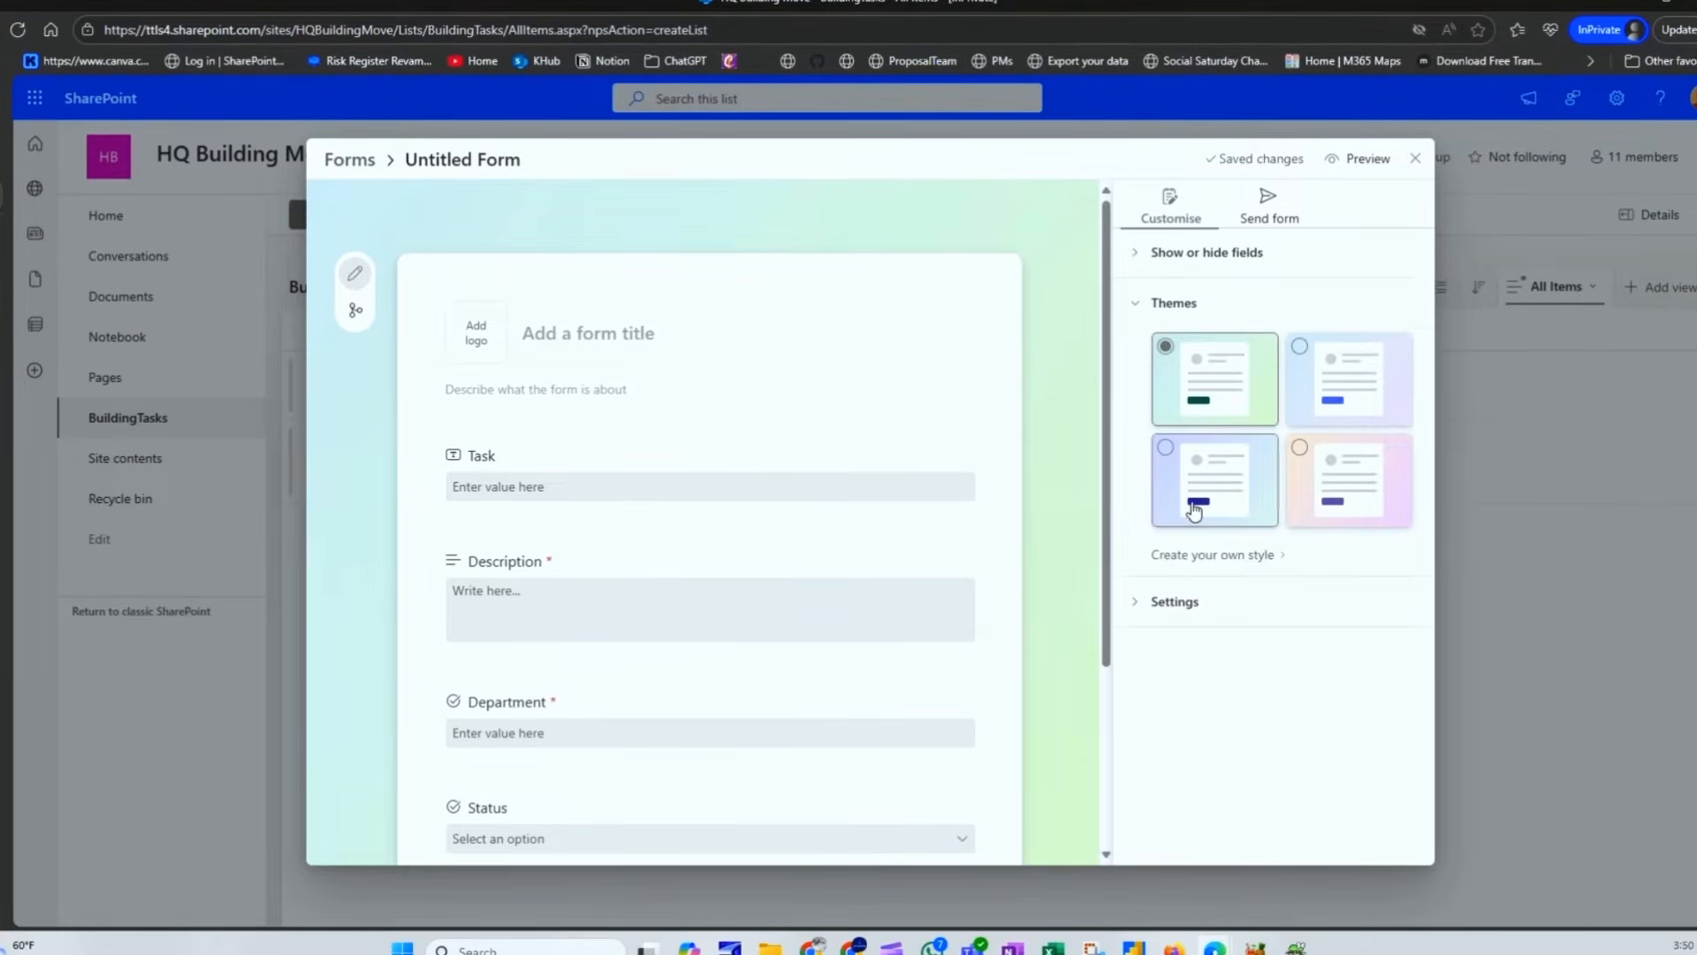
click(1171, 600)
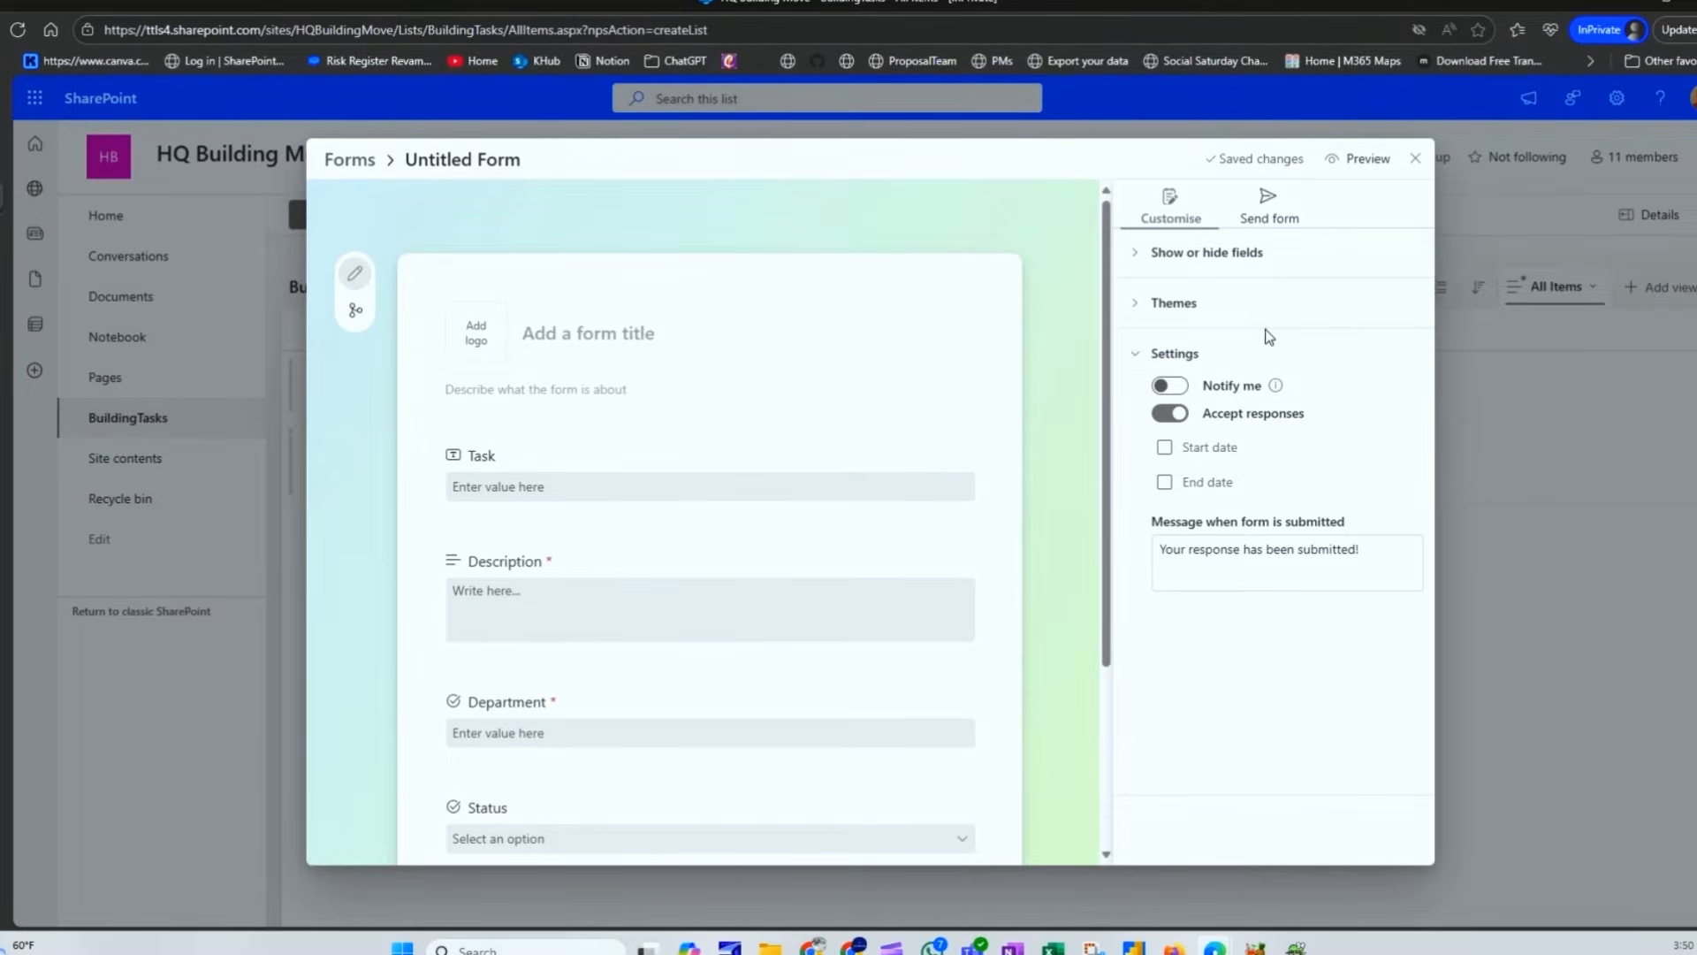
click(351, 161)
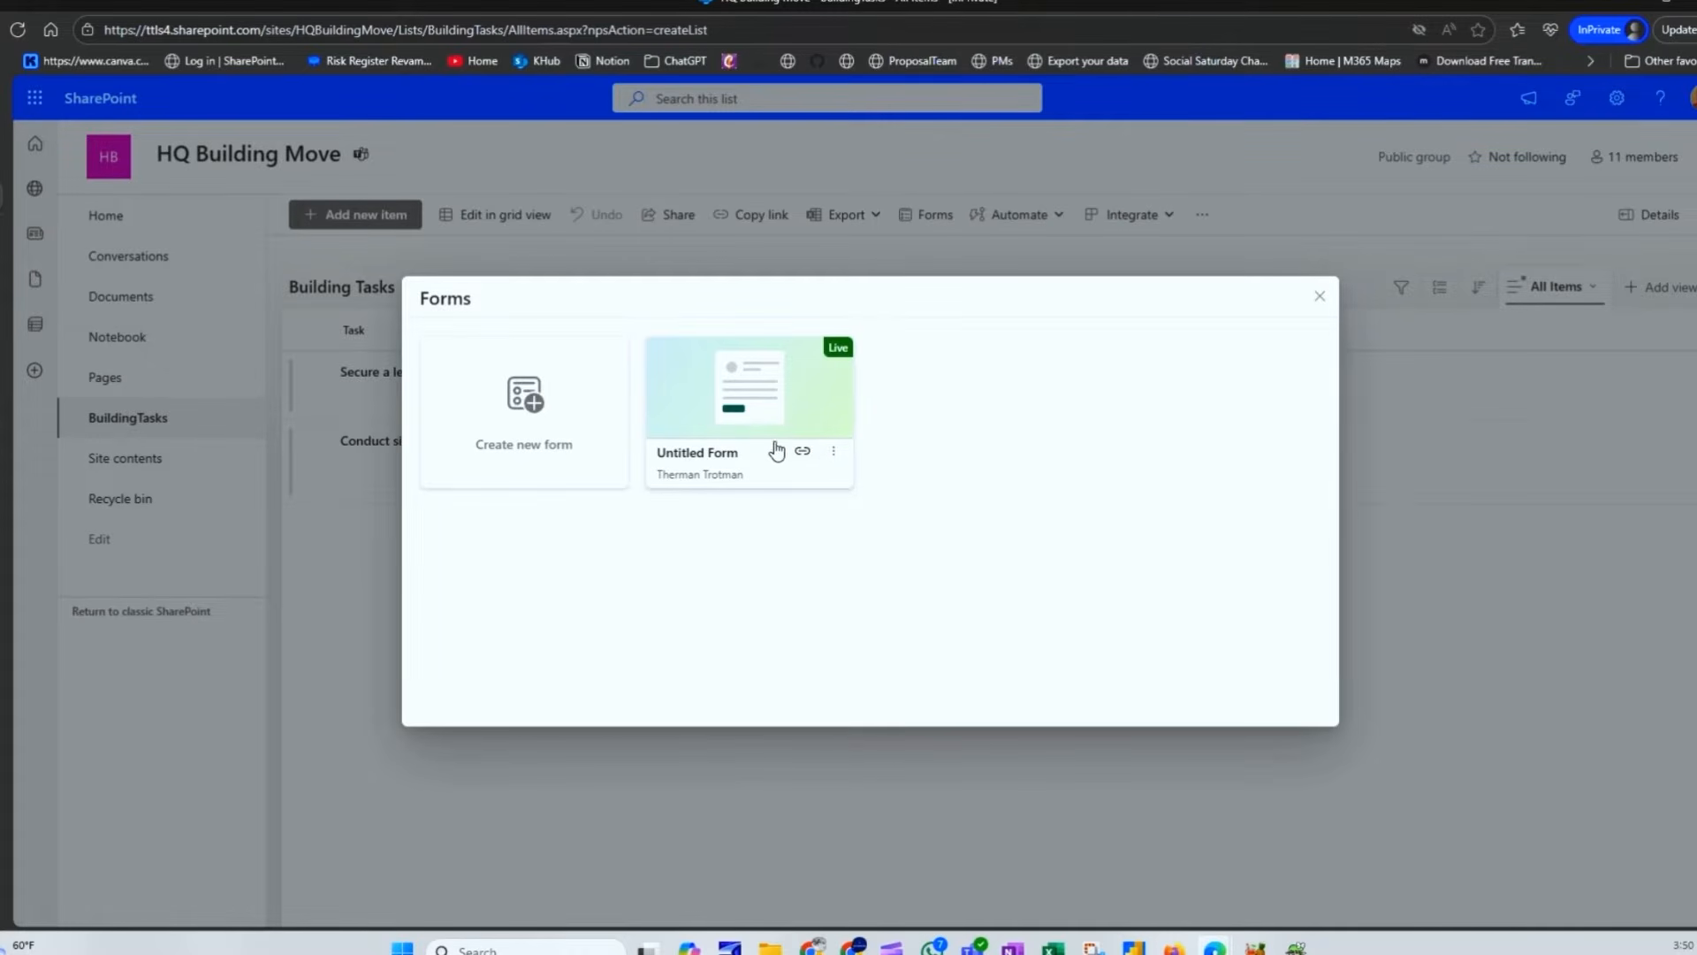
Step: Delete the Untitled Form from its card menu and close the Forms dialog
click(832, 453)
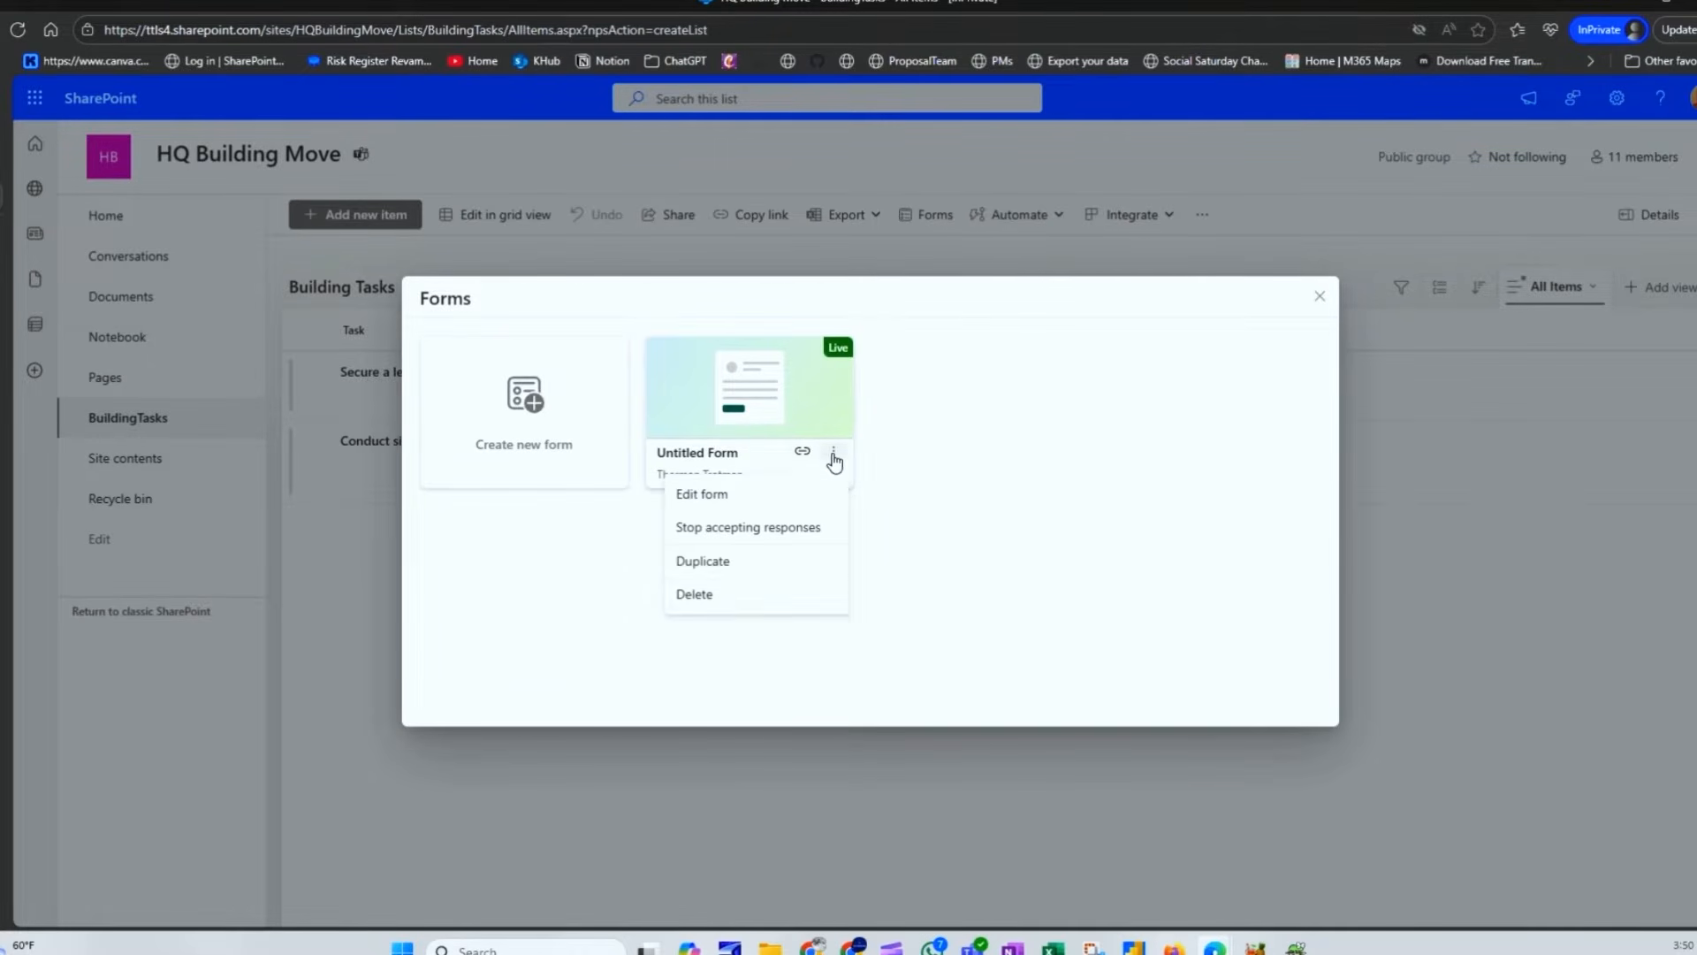
click(741, 603)
click(997, 555)
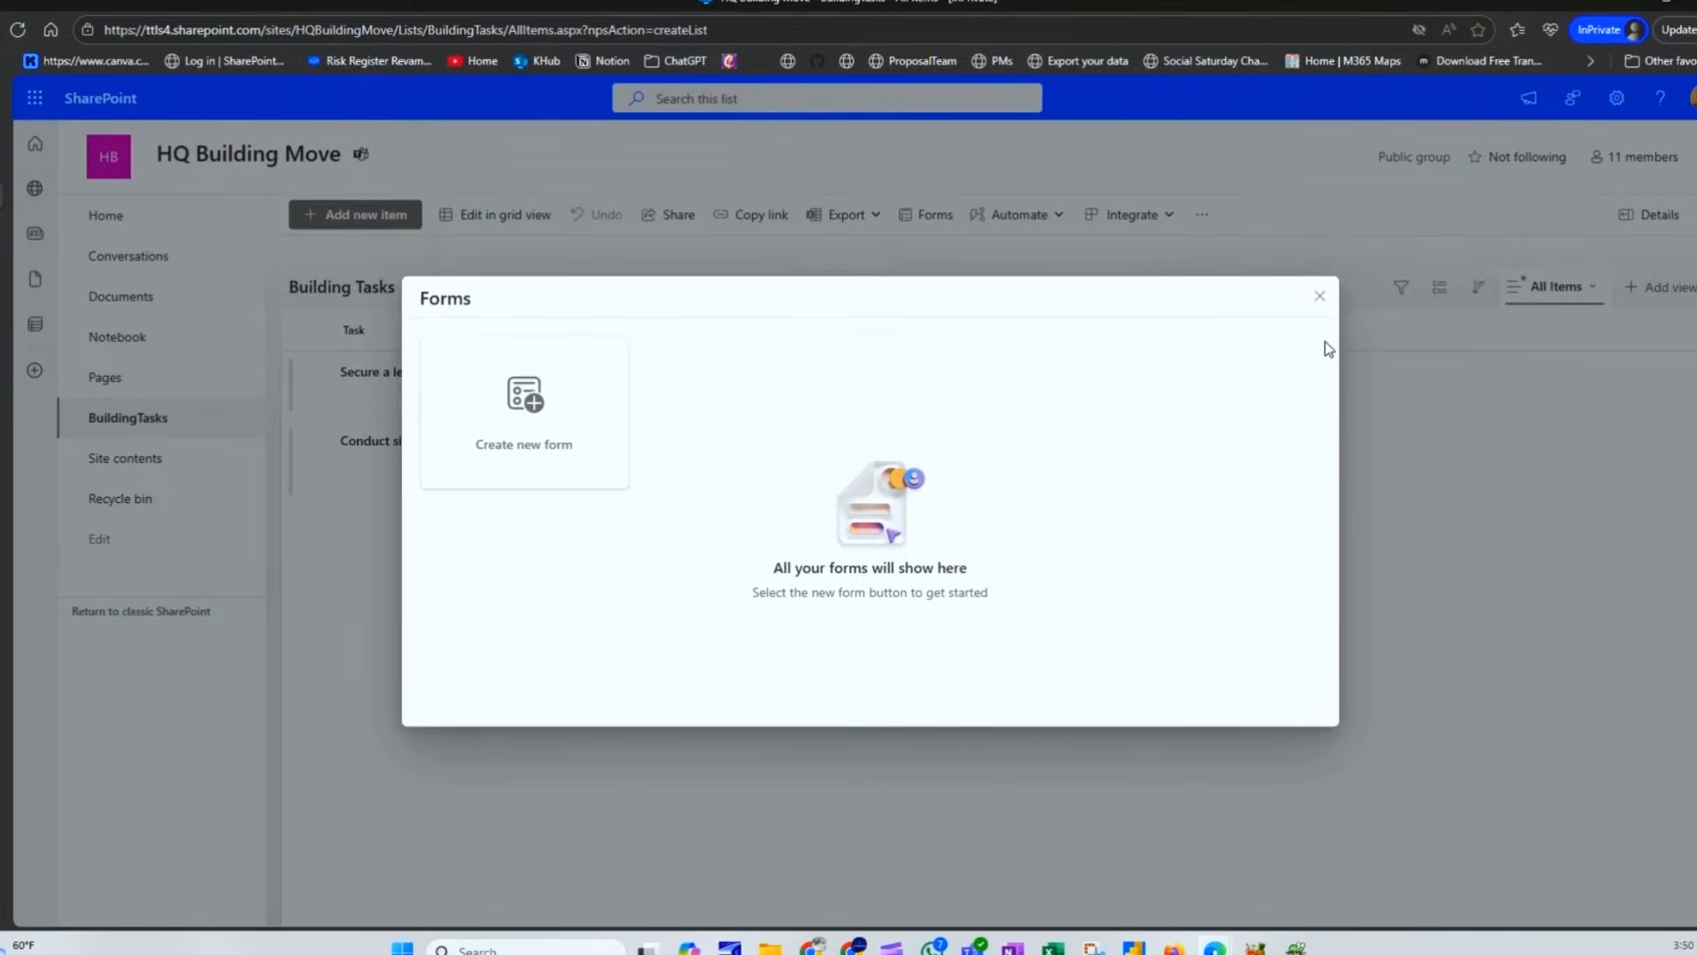
click(1319, 296)
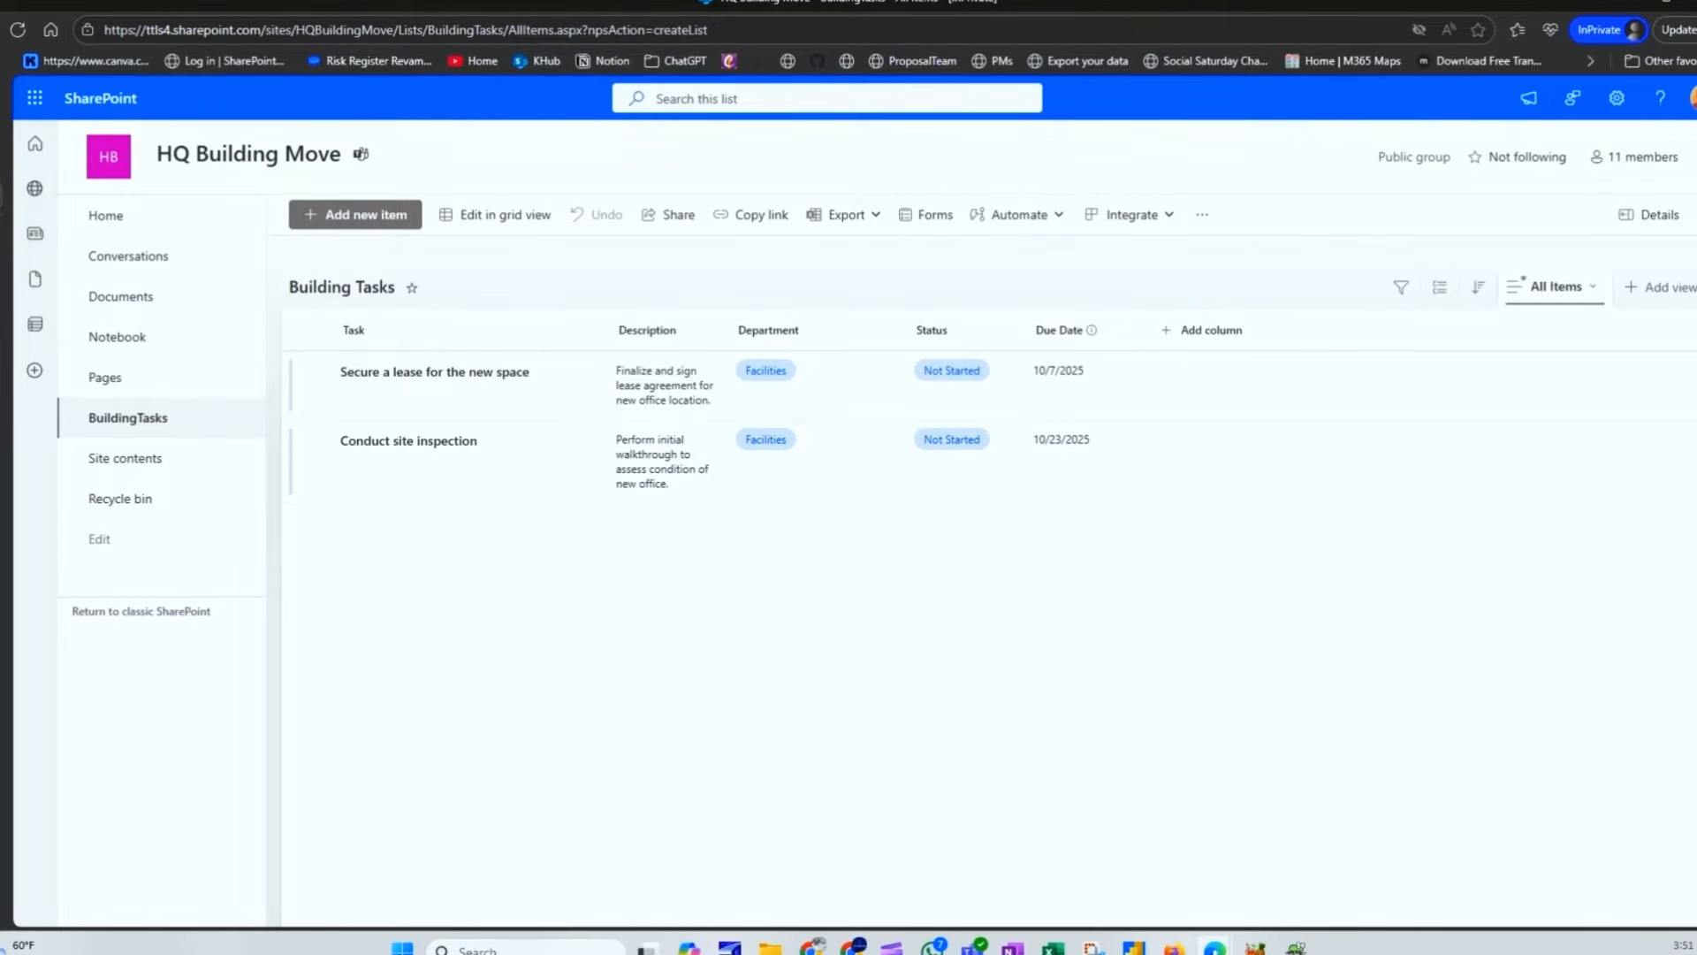
click(410, 30)
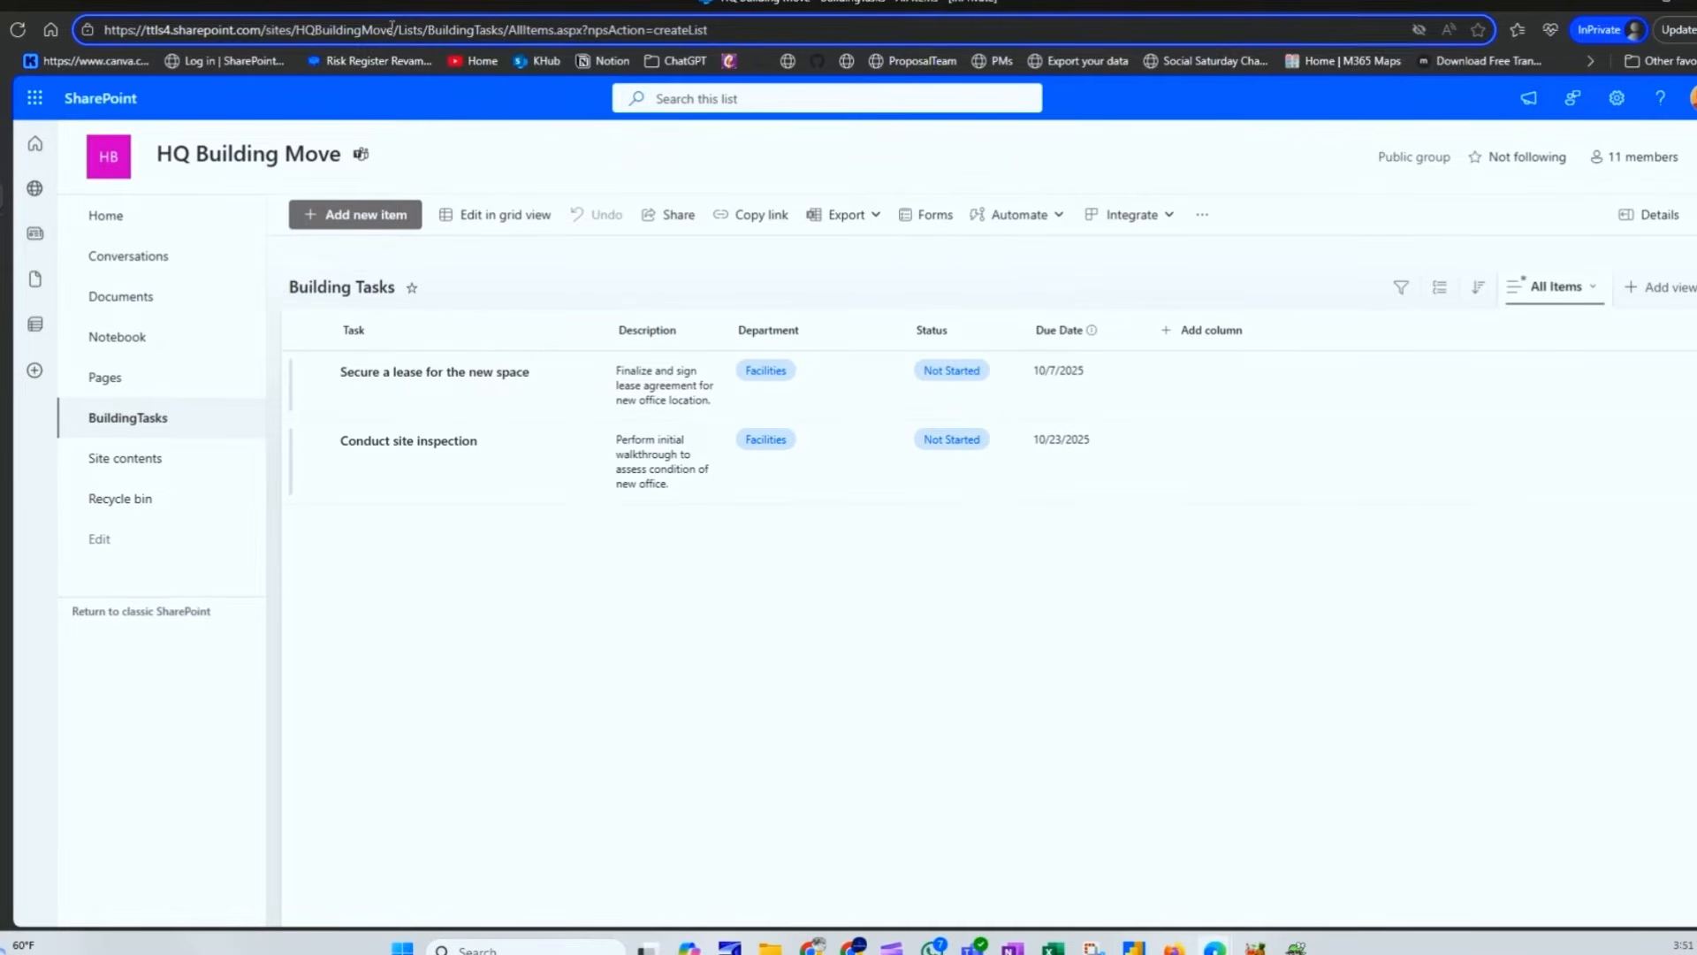
drag(393, 29, 68, 28)
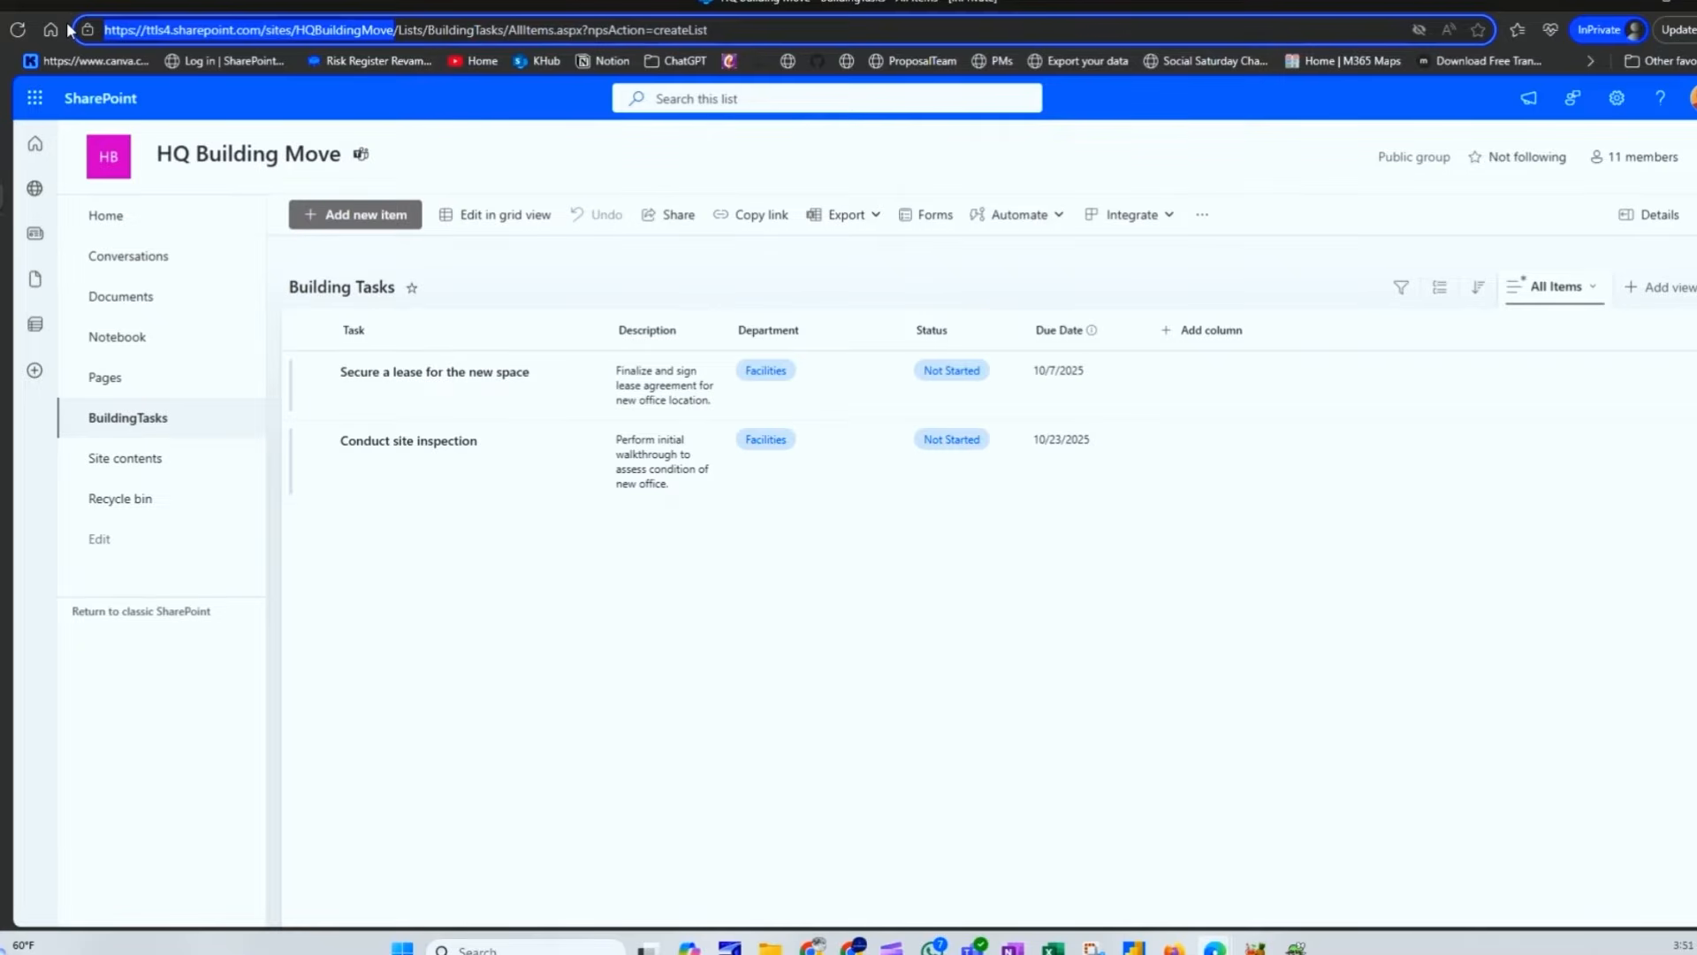
drag(504, 30, 90, 3)
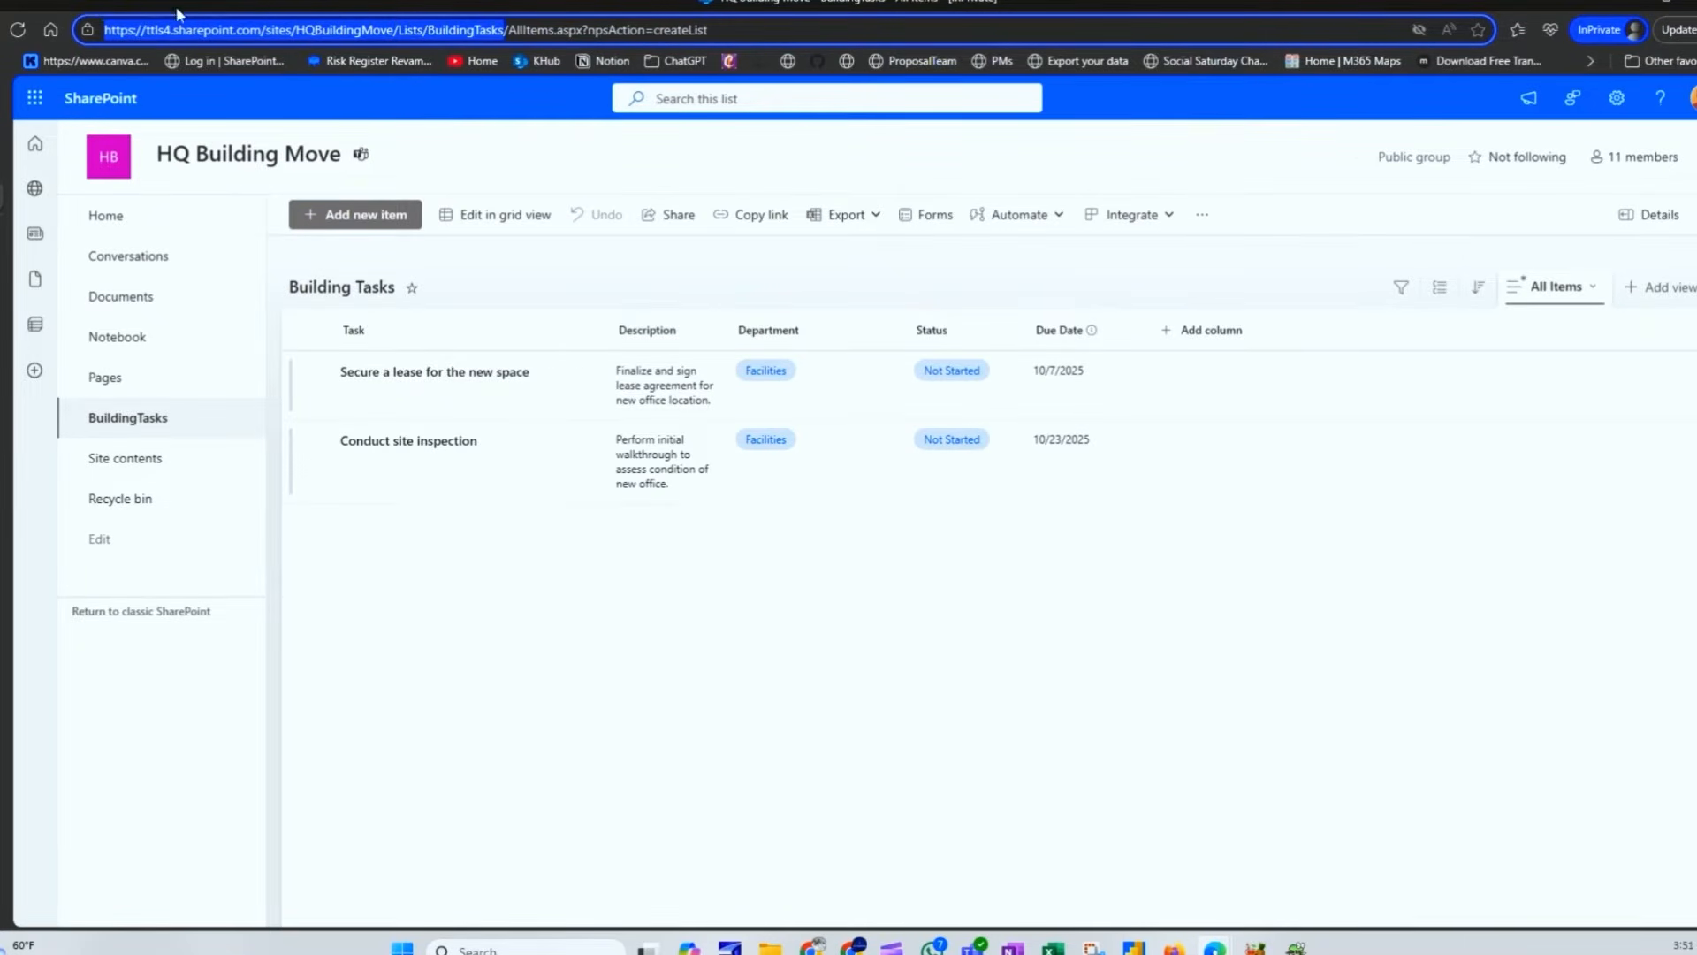
key(alt+Tab)
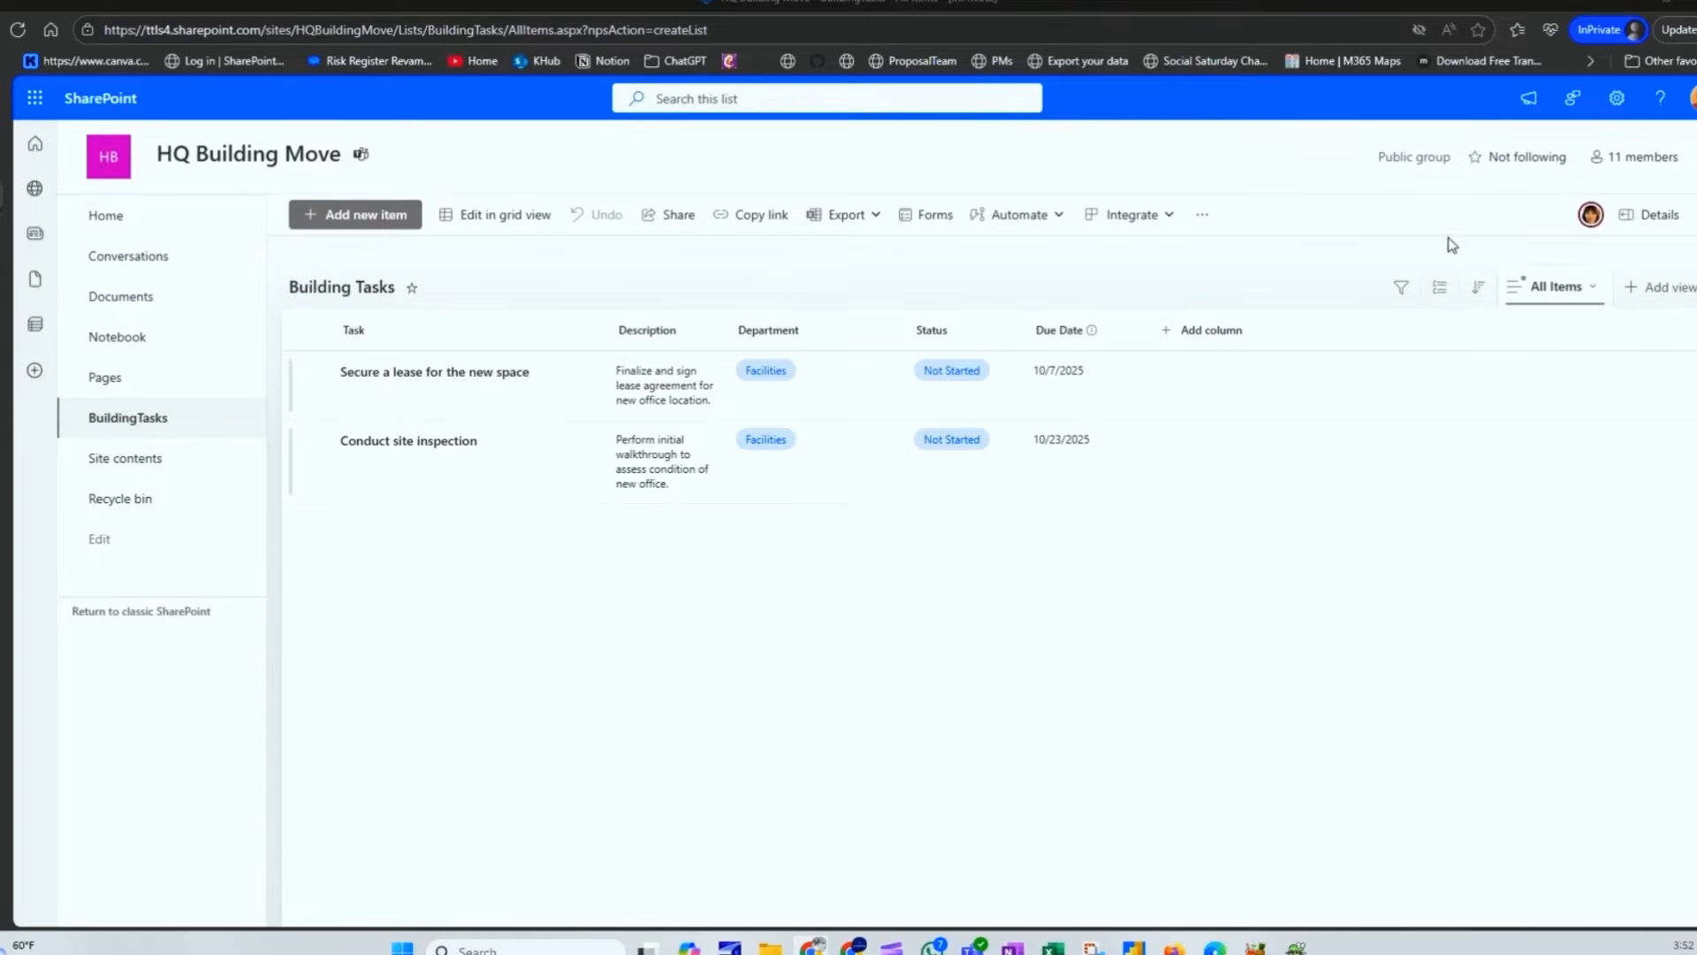
mouse_move(1589, 218)
drag(1689, 265, 849, 3)
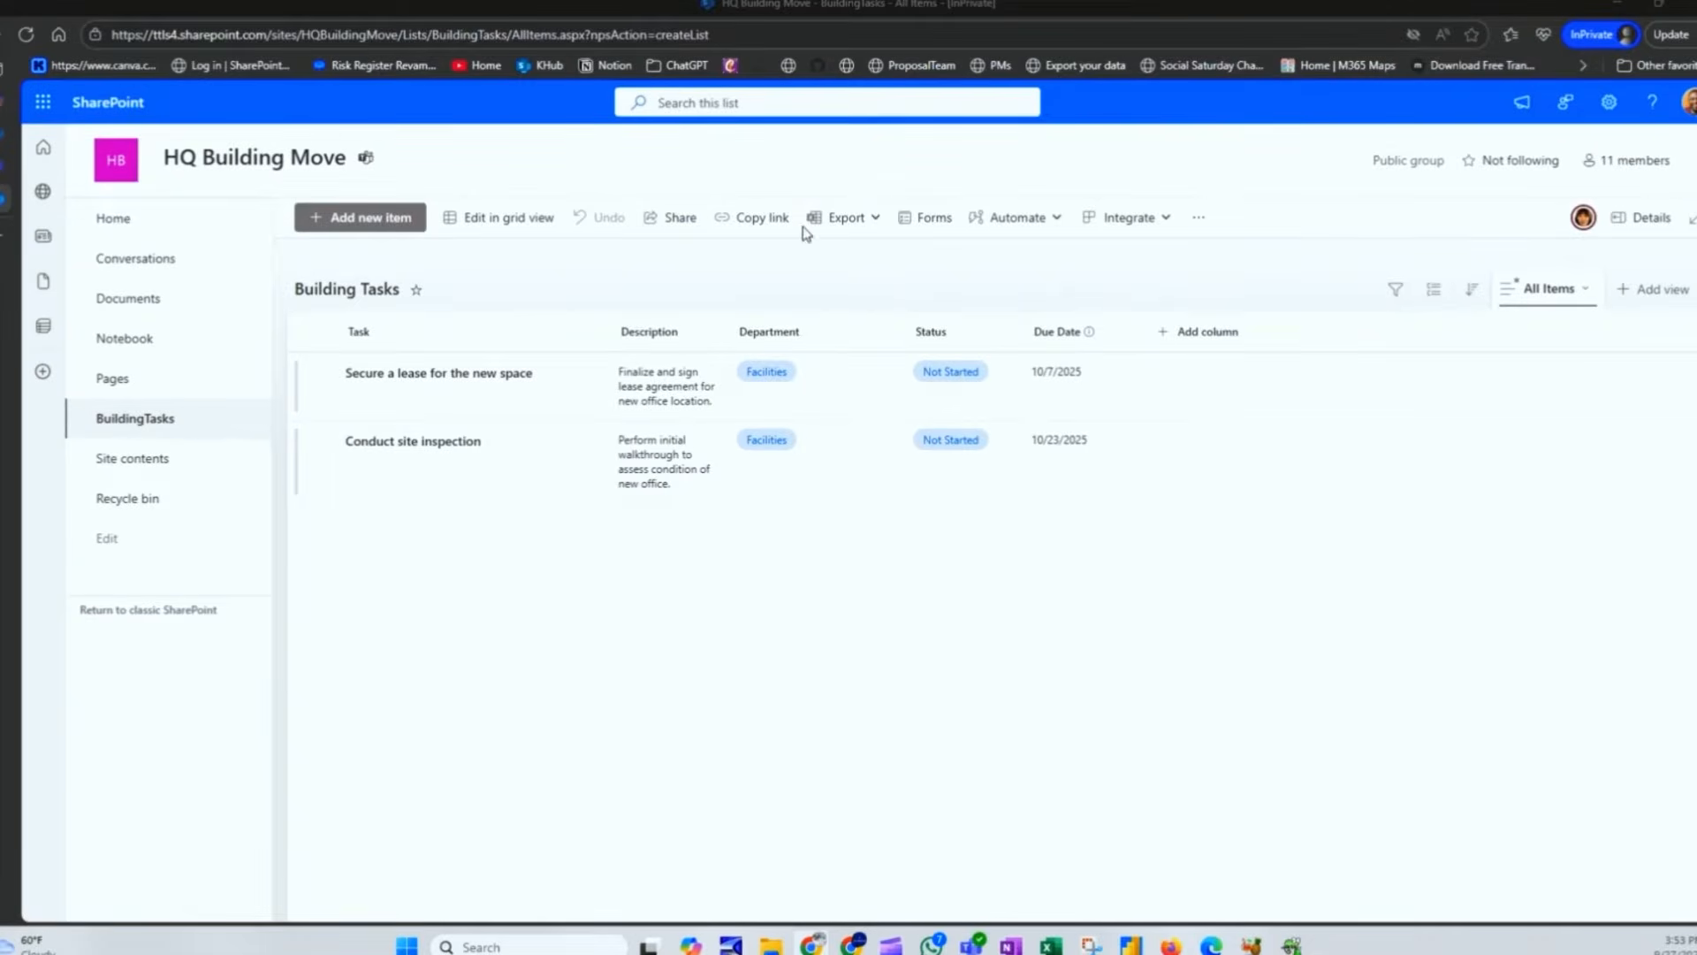
click(918, 226)
click(1317, 297)
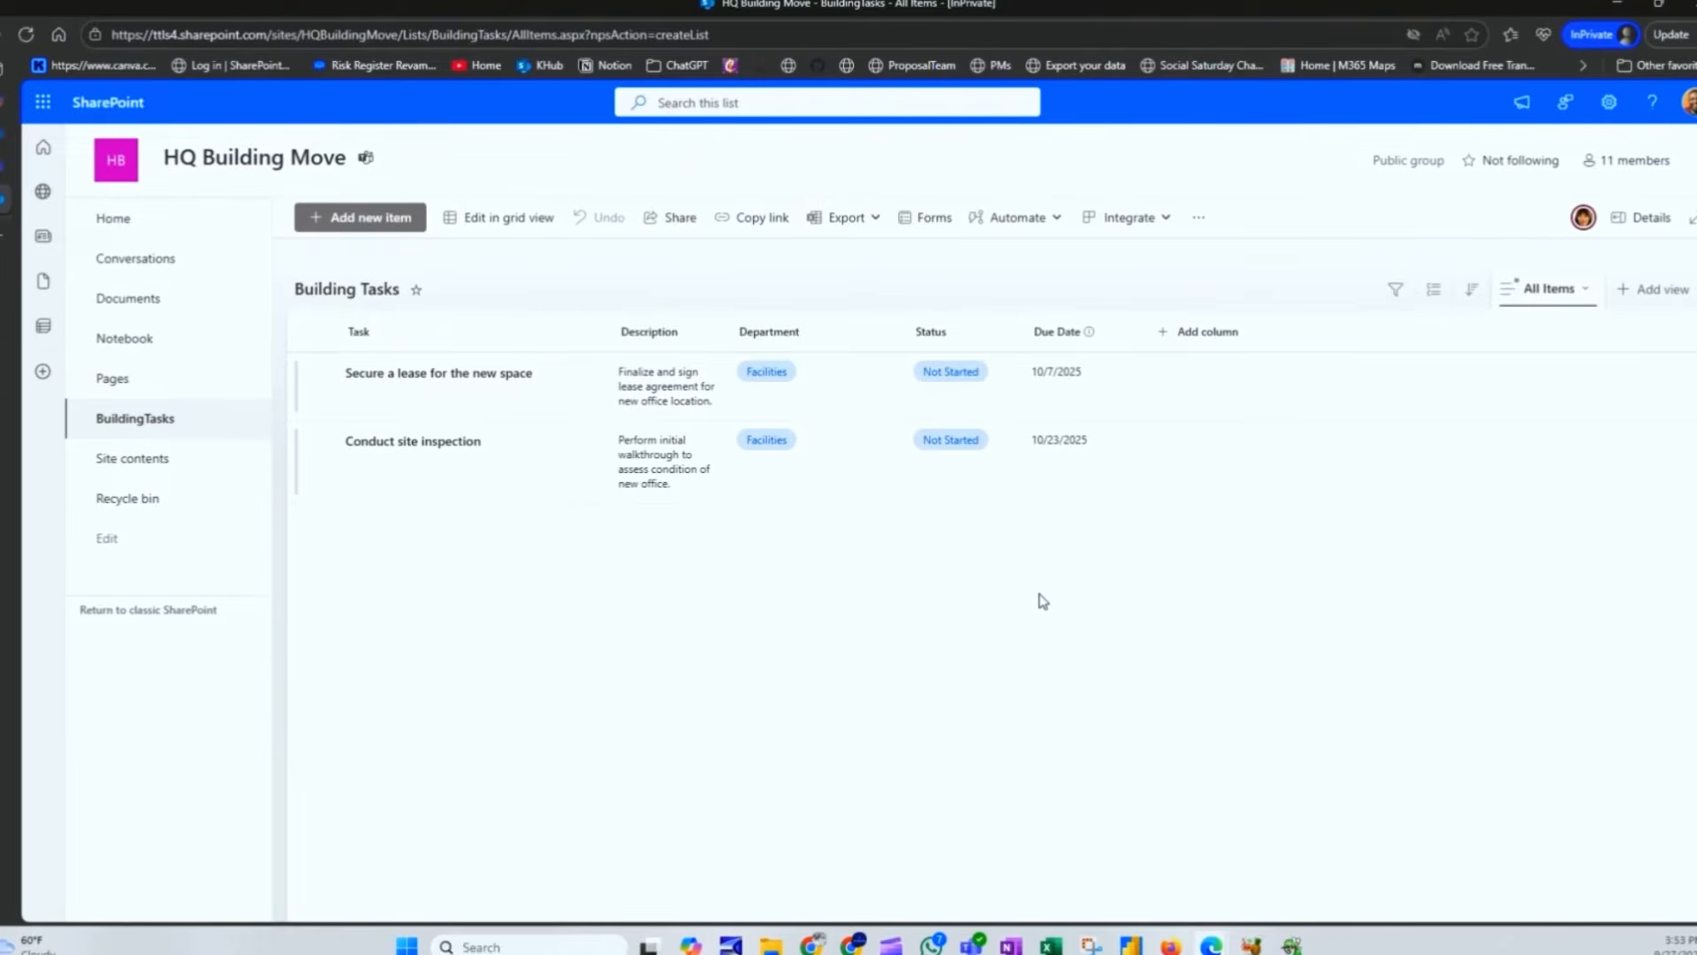
click(929, 216)
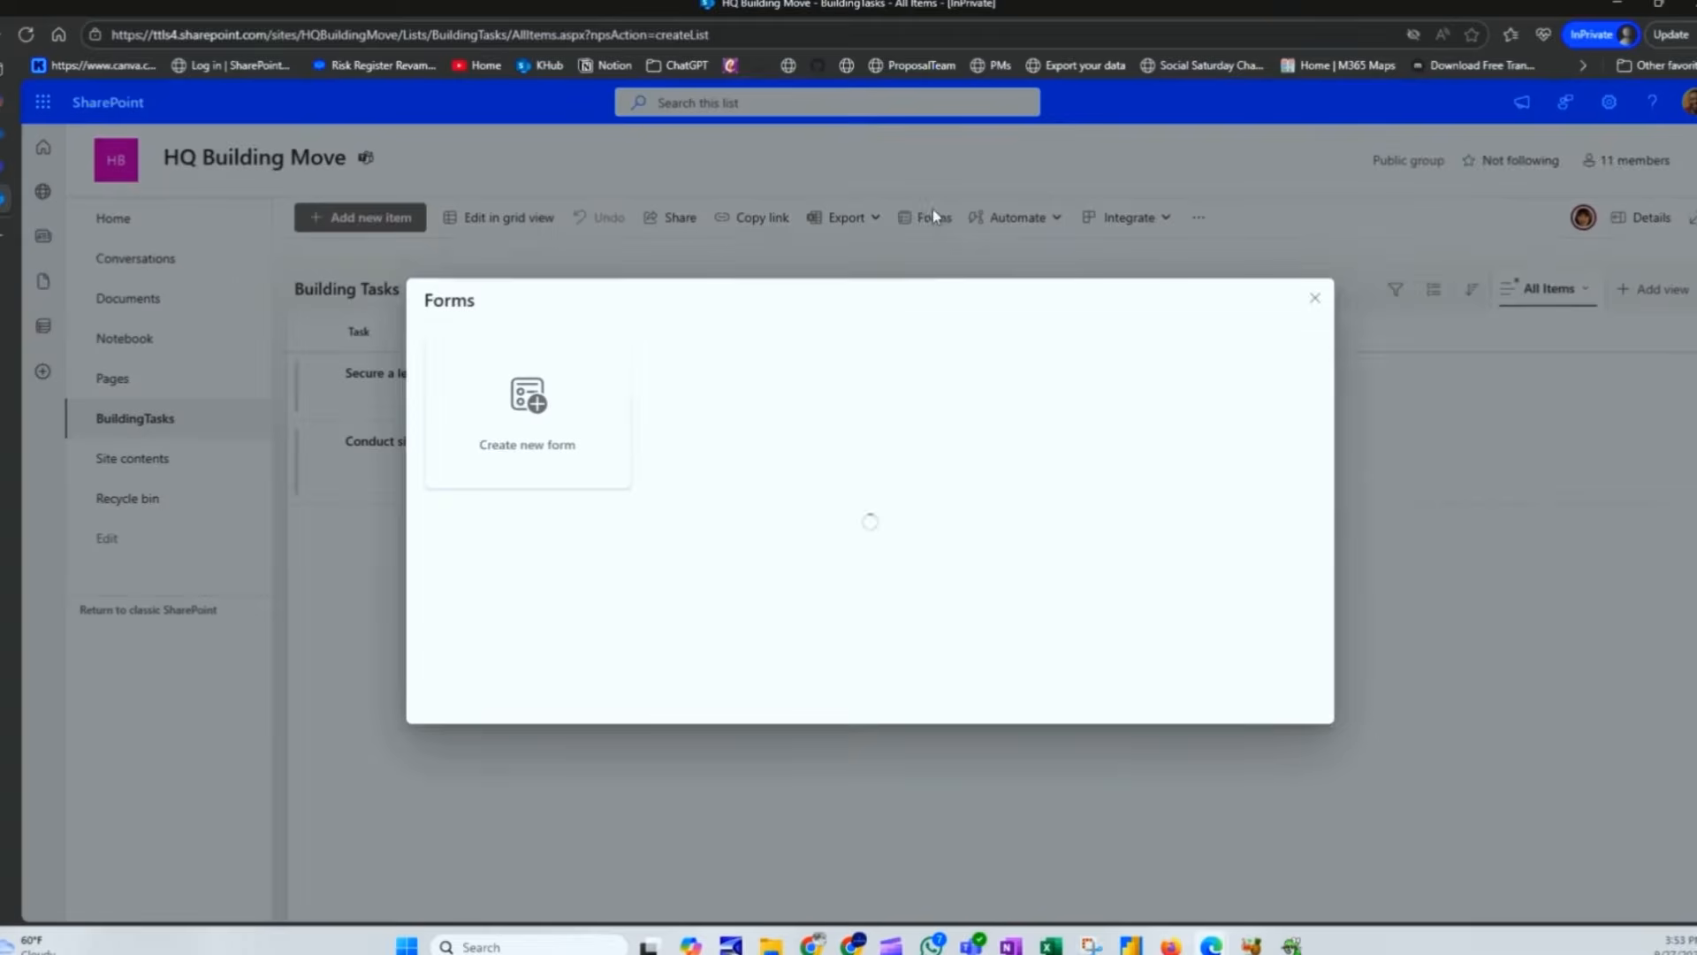
click(1314, 298)
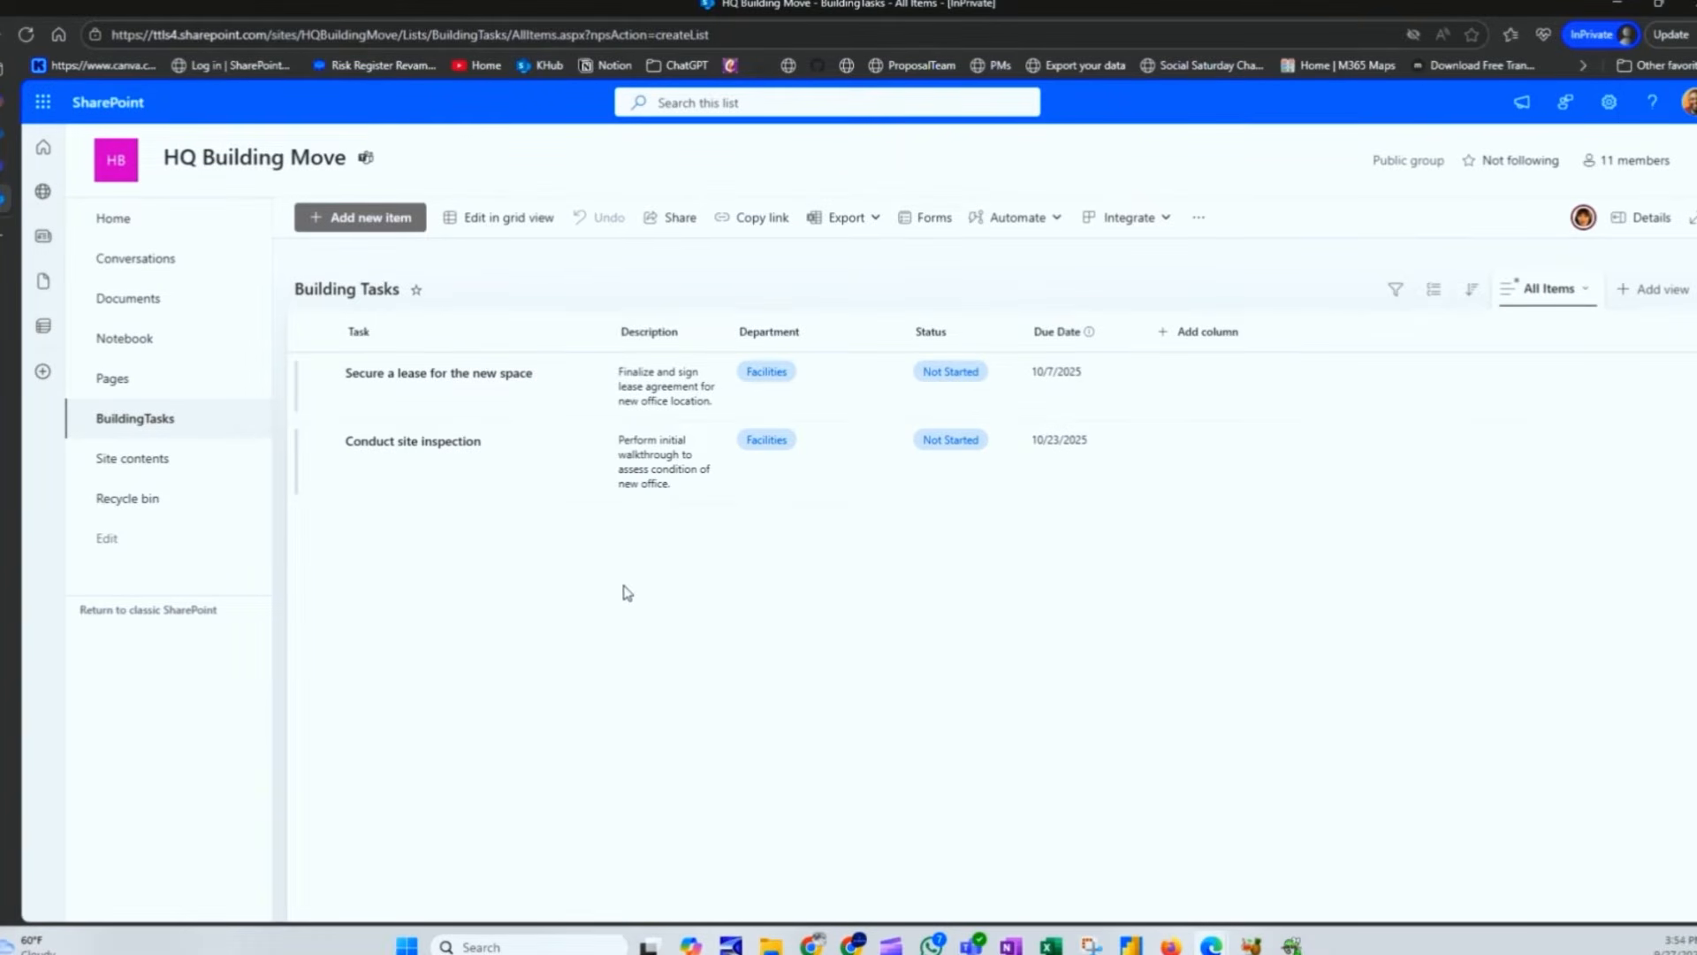
click(363, 217)
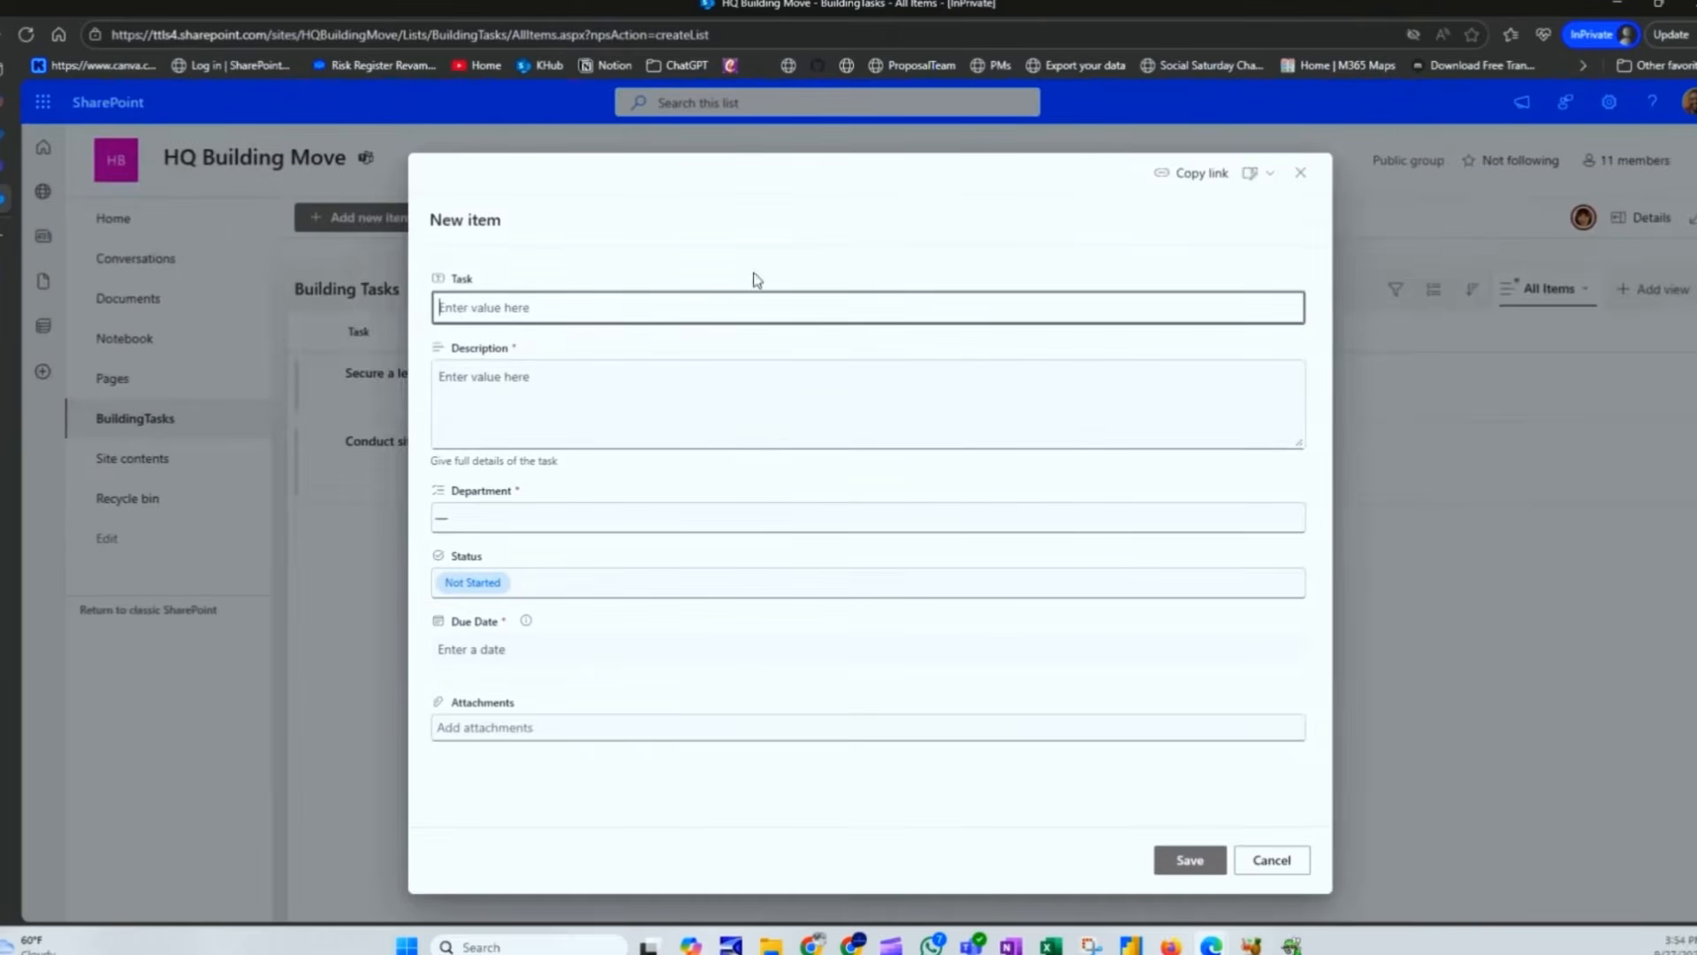
click(1300, 172)
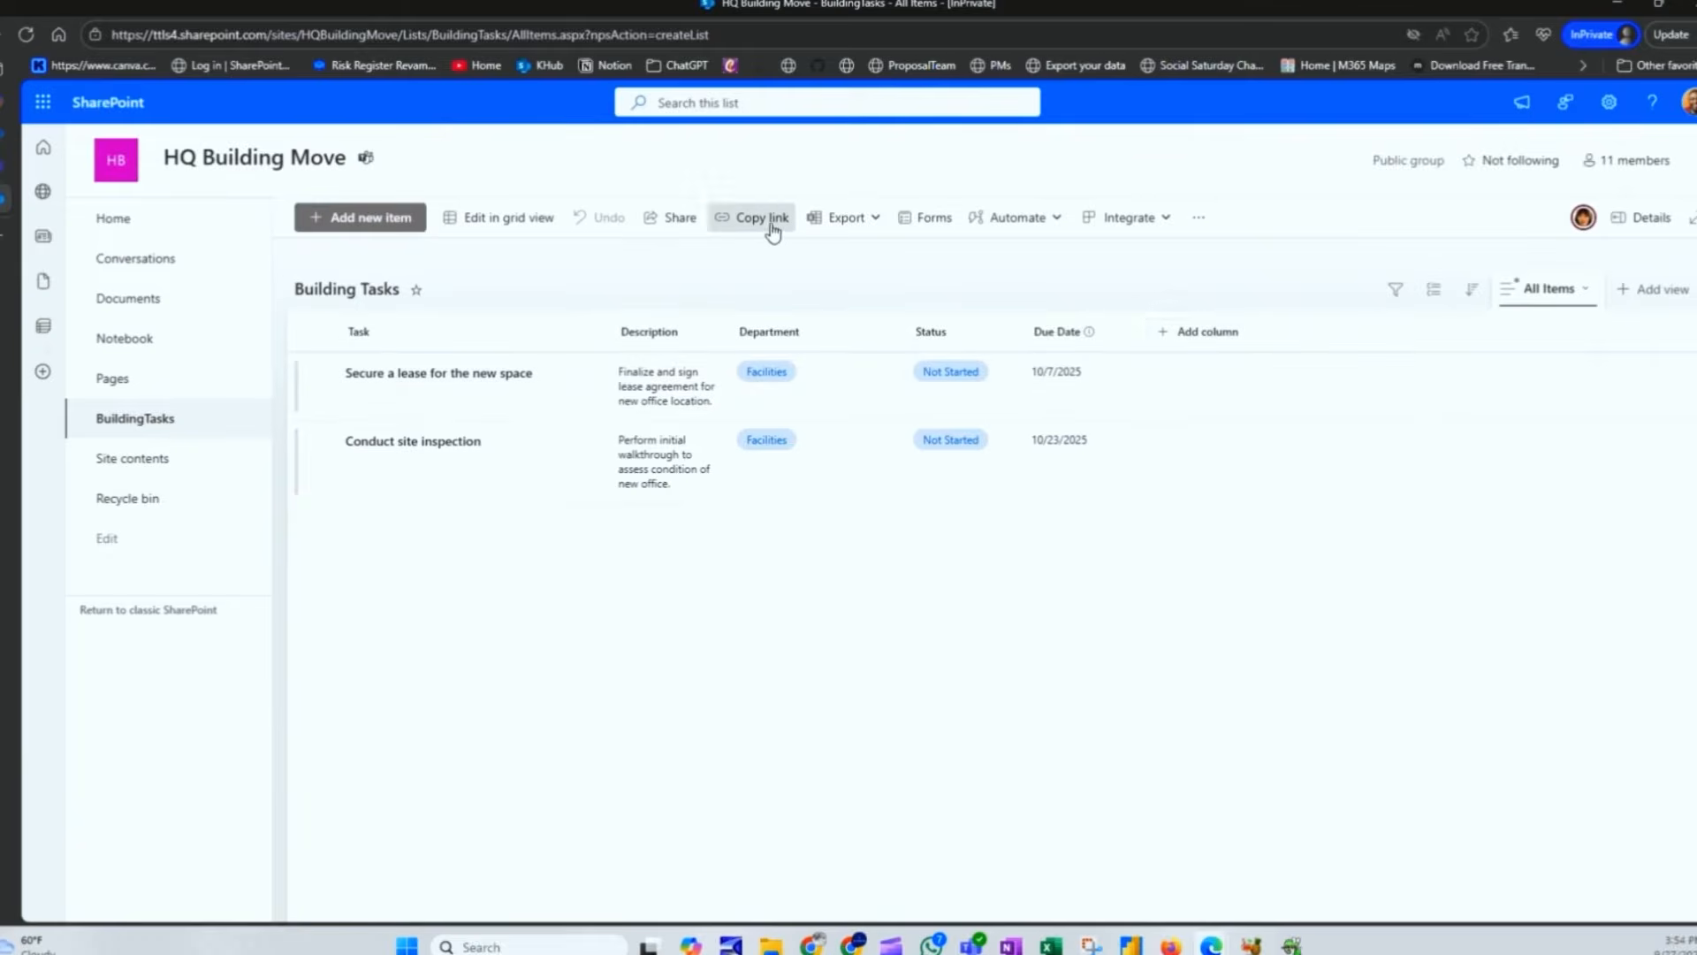
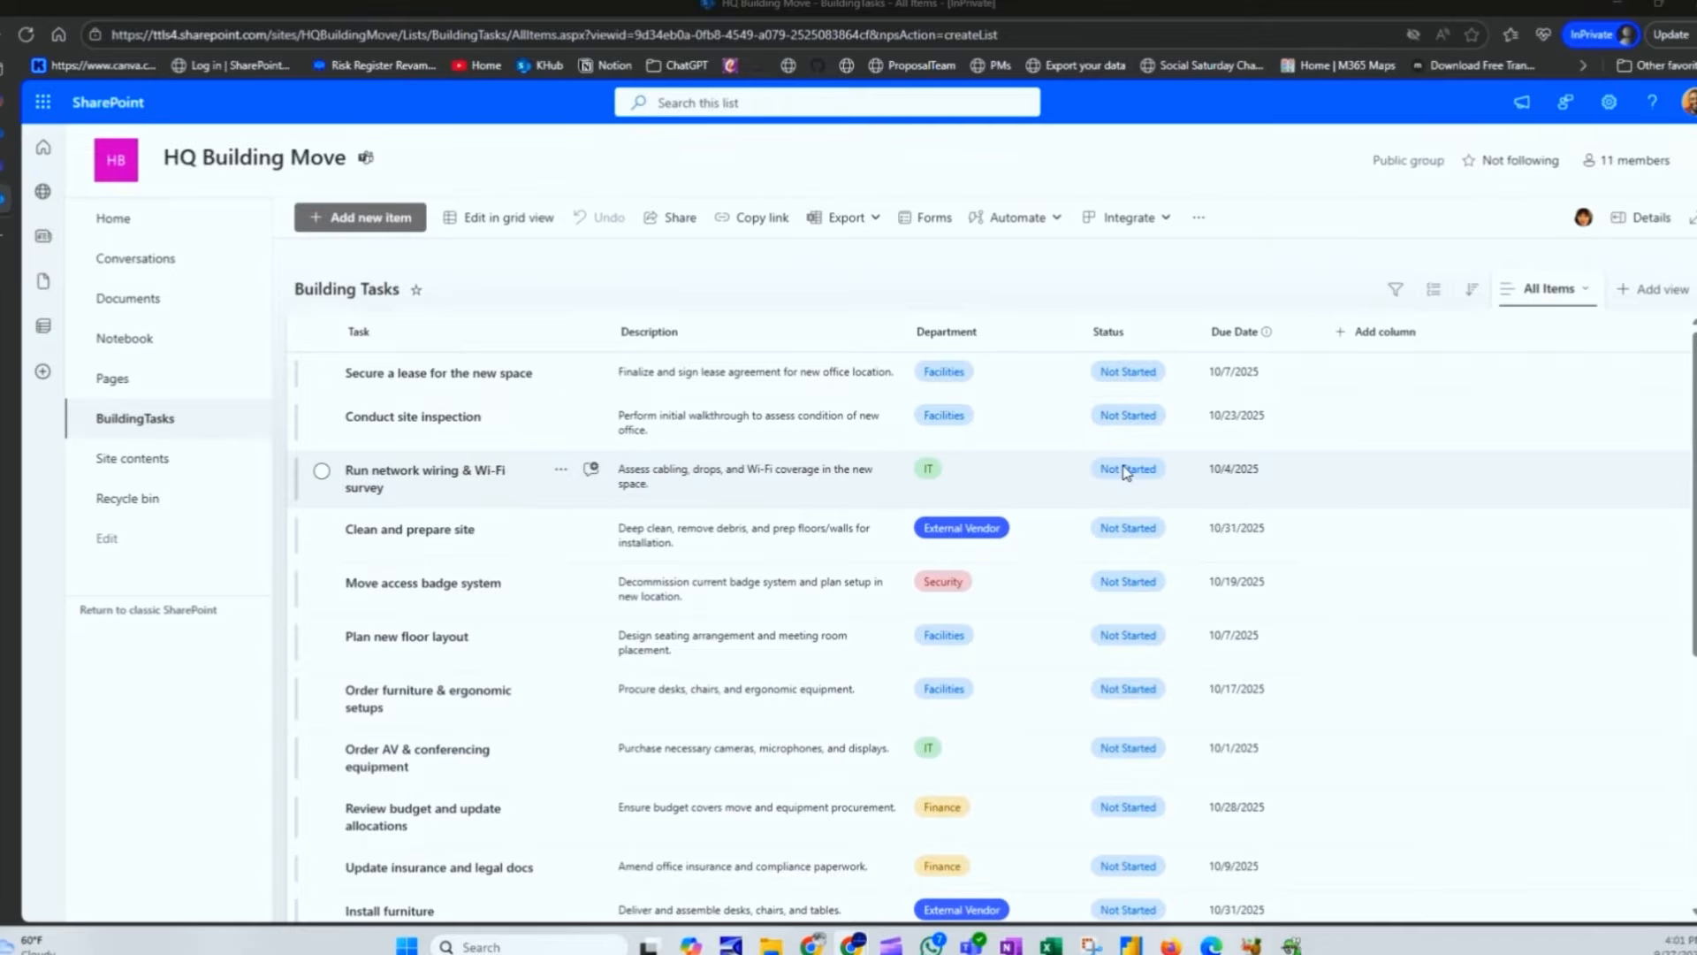
Step: Scroll through the All Items view to review the entered move tasks
scroll(1125, 530, down, 5)
scroll(1123, 601, up, 4)
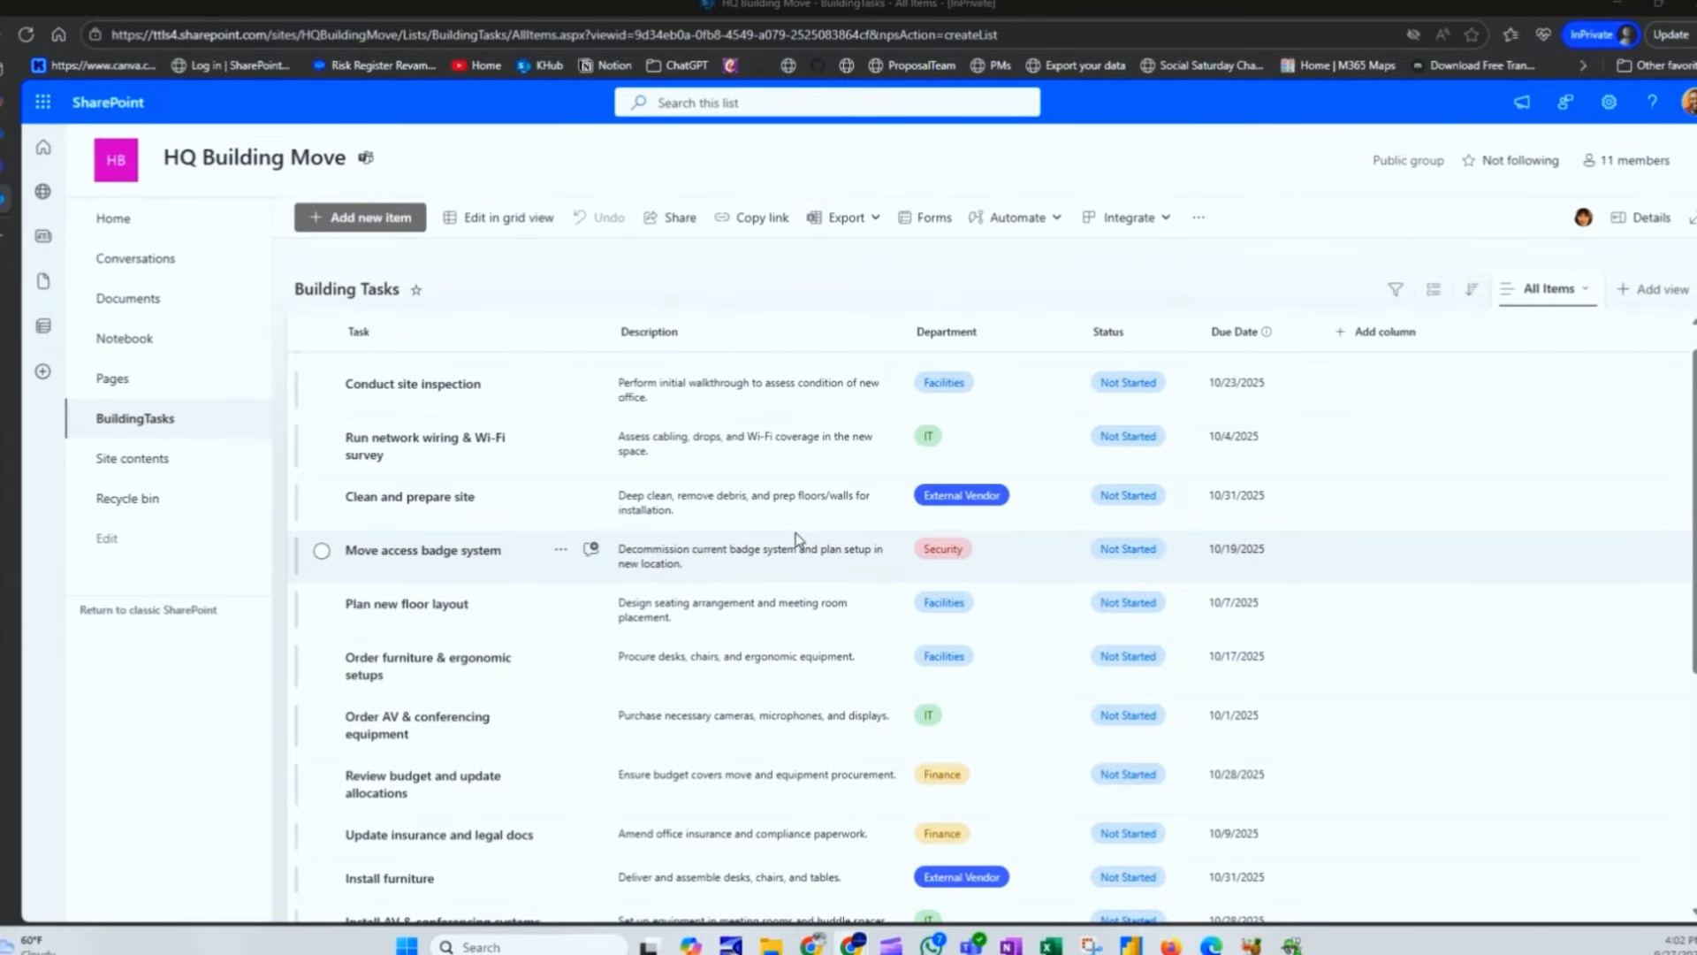
Step: Add a Count total to the Task column beneath the list
click(439, 341)
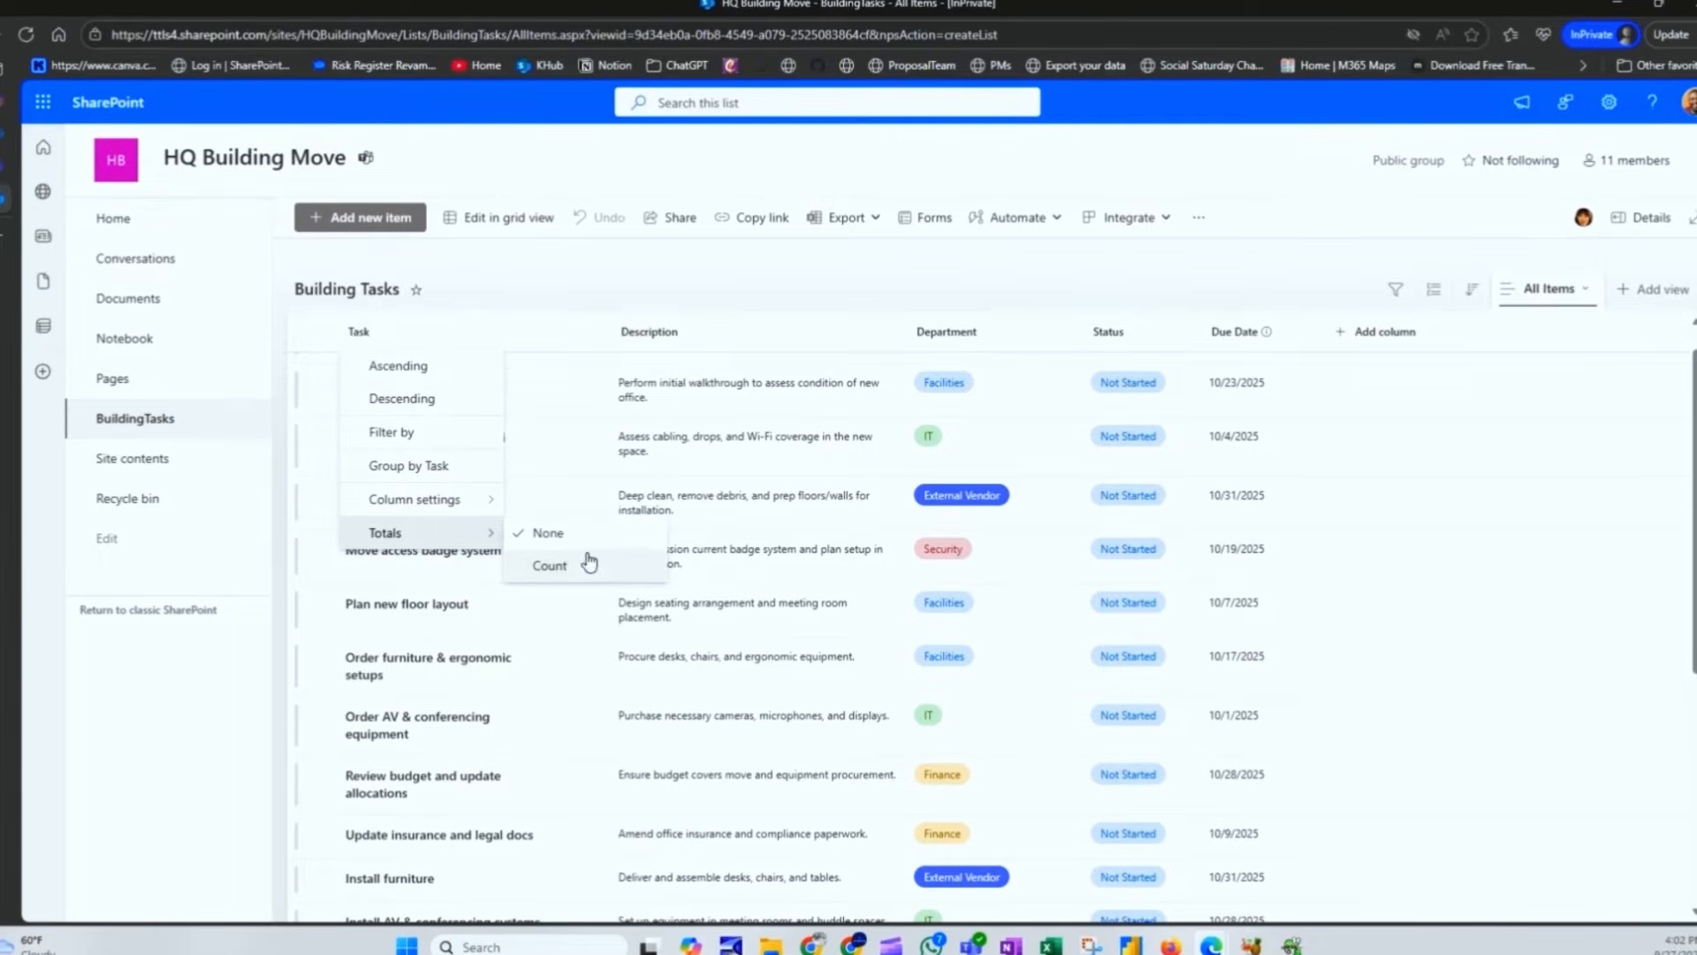
click(583, 564)
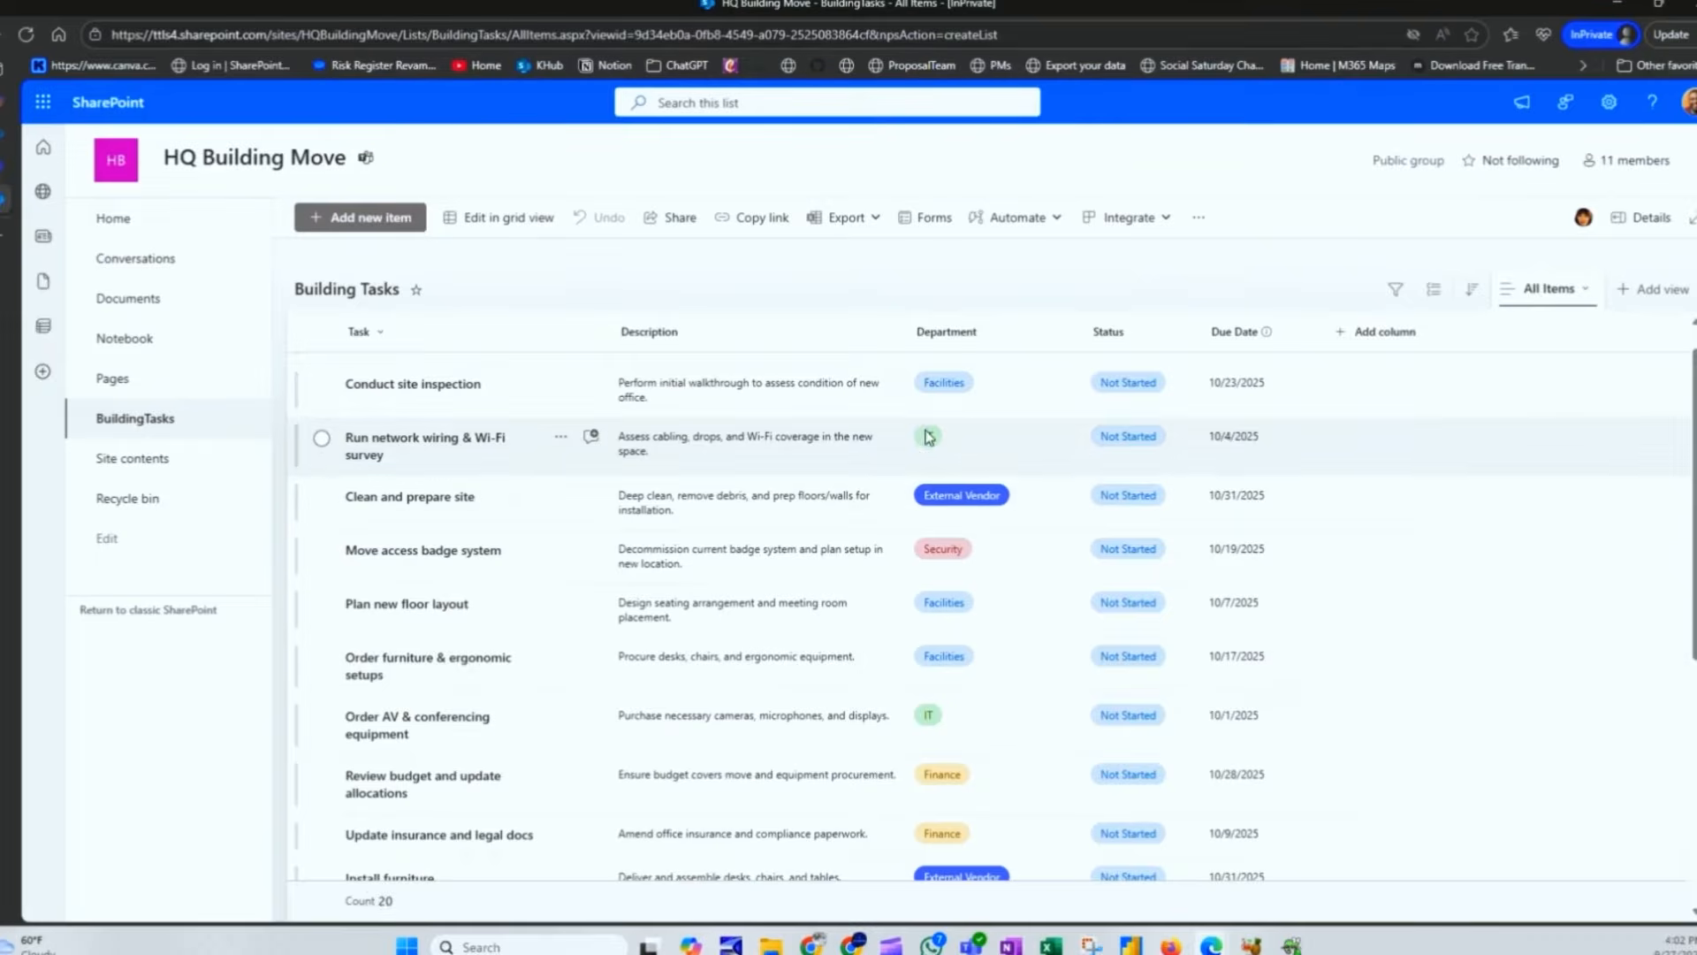
scroll(870, 453, up, 1)
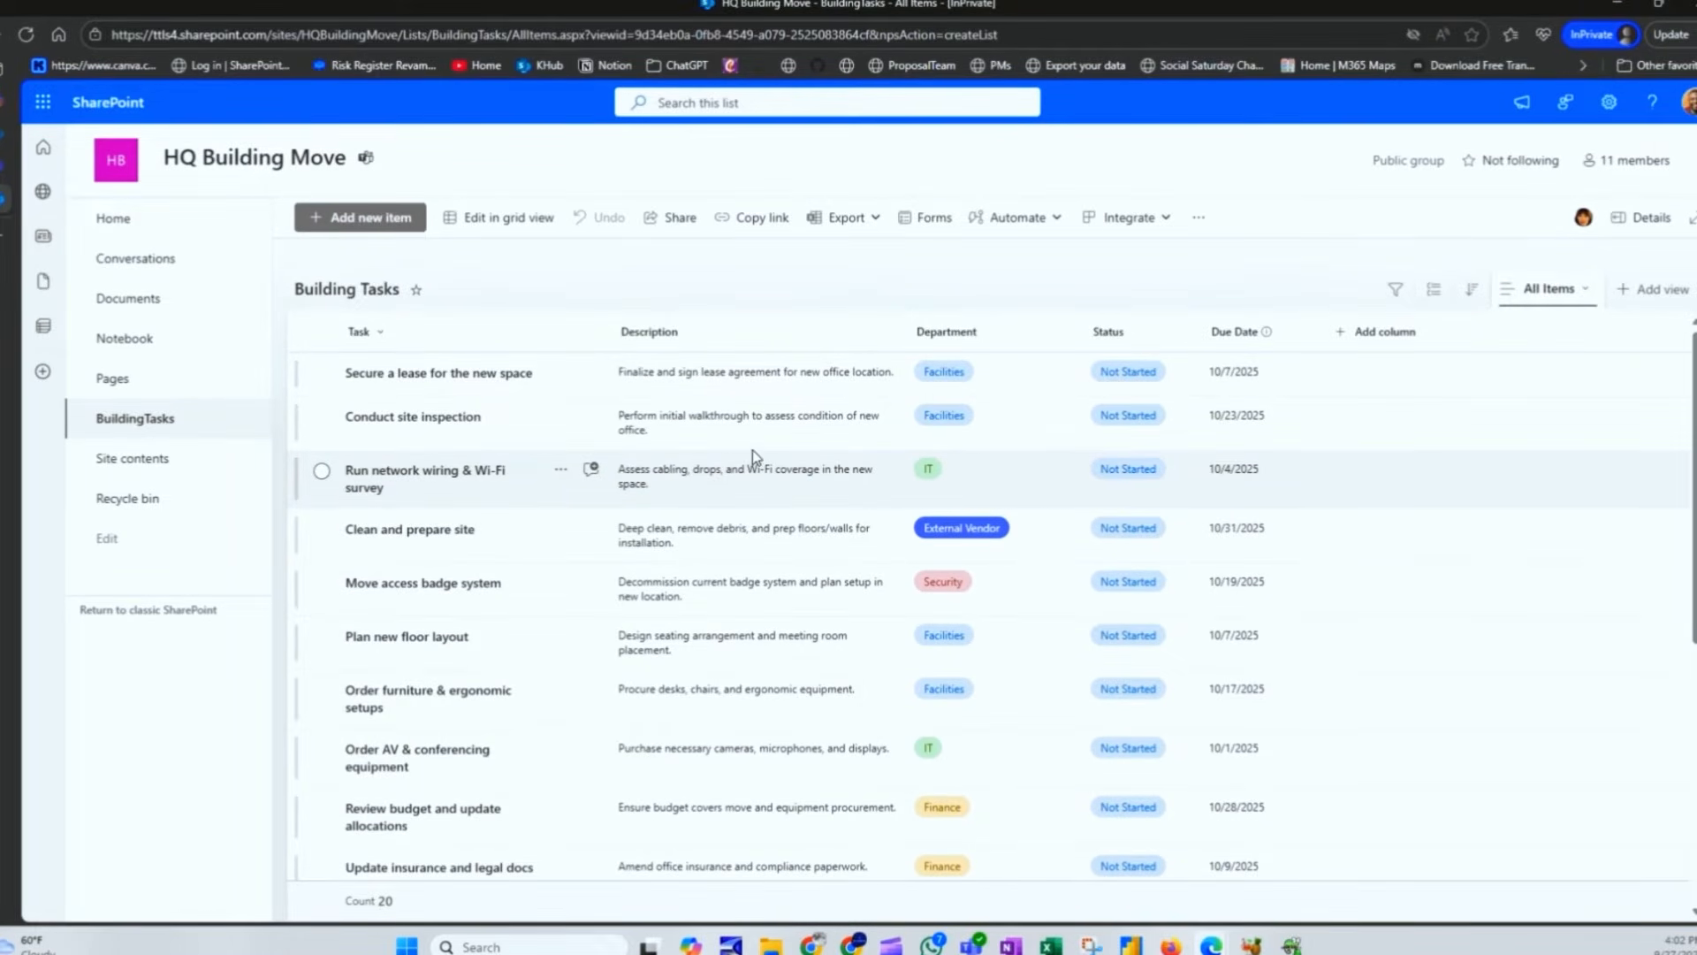
Step: Format the current view with alternating row styles and save it
click(1547, 289)
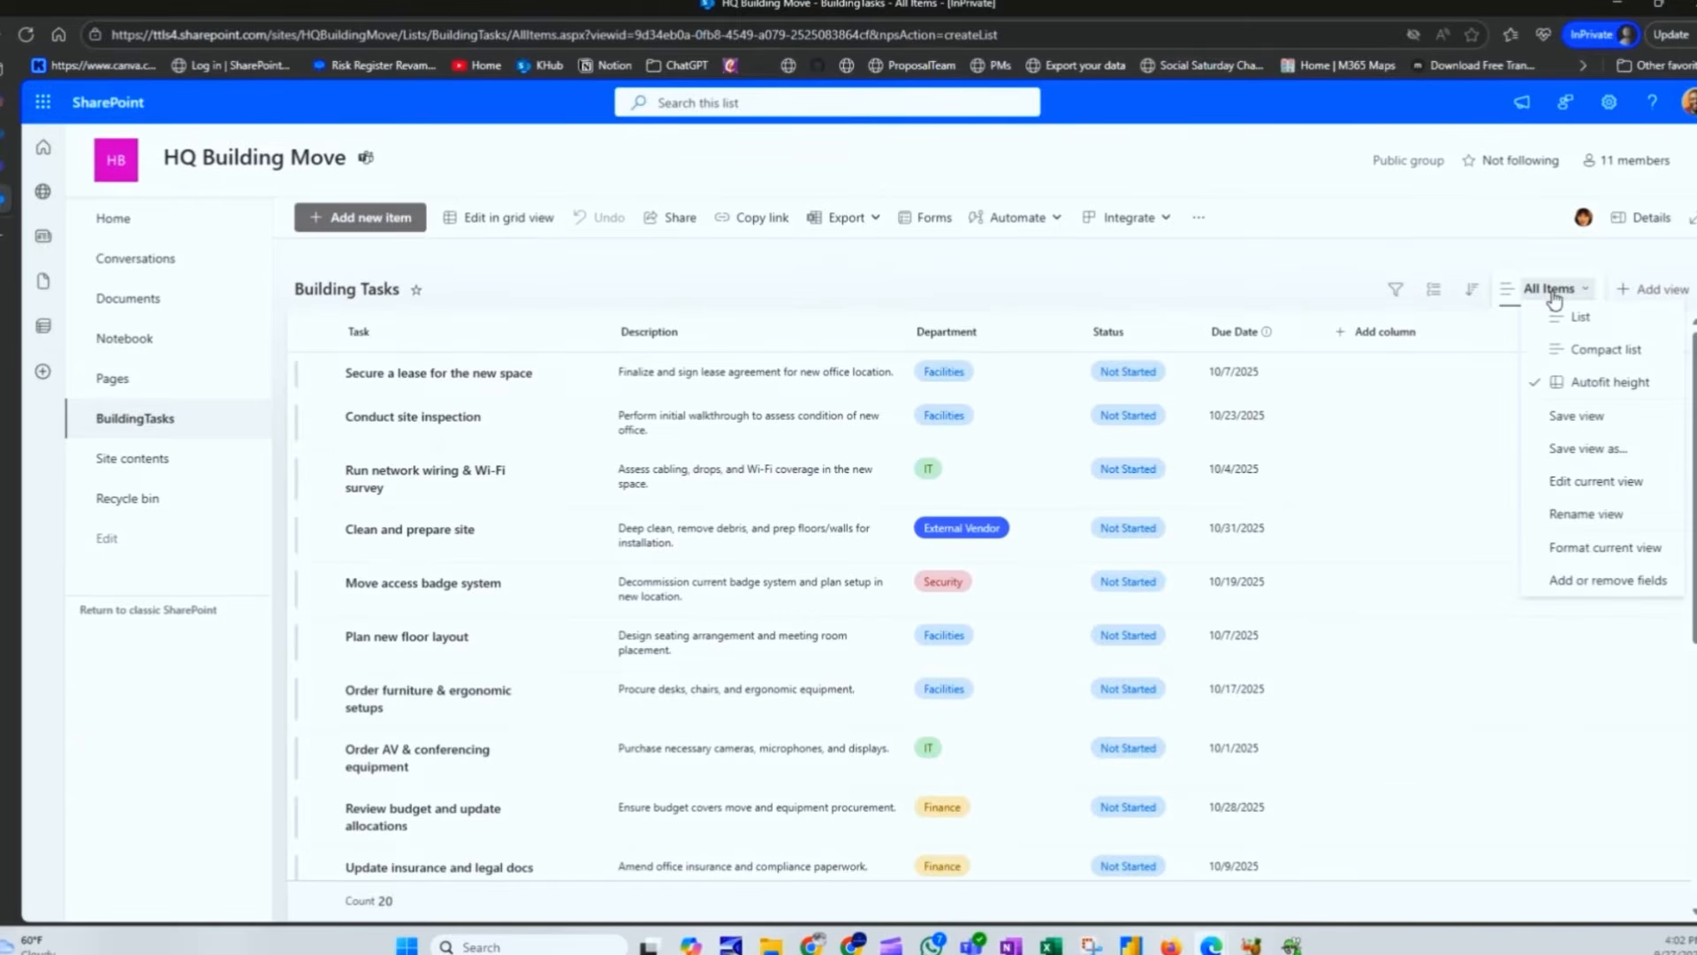
click(1567, 548)
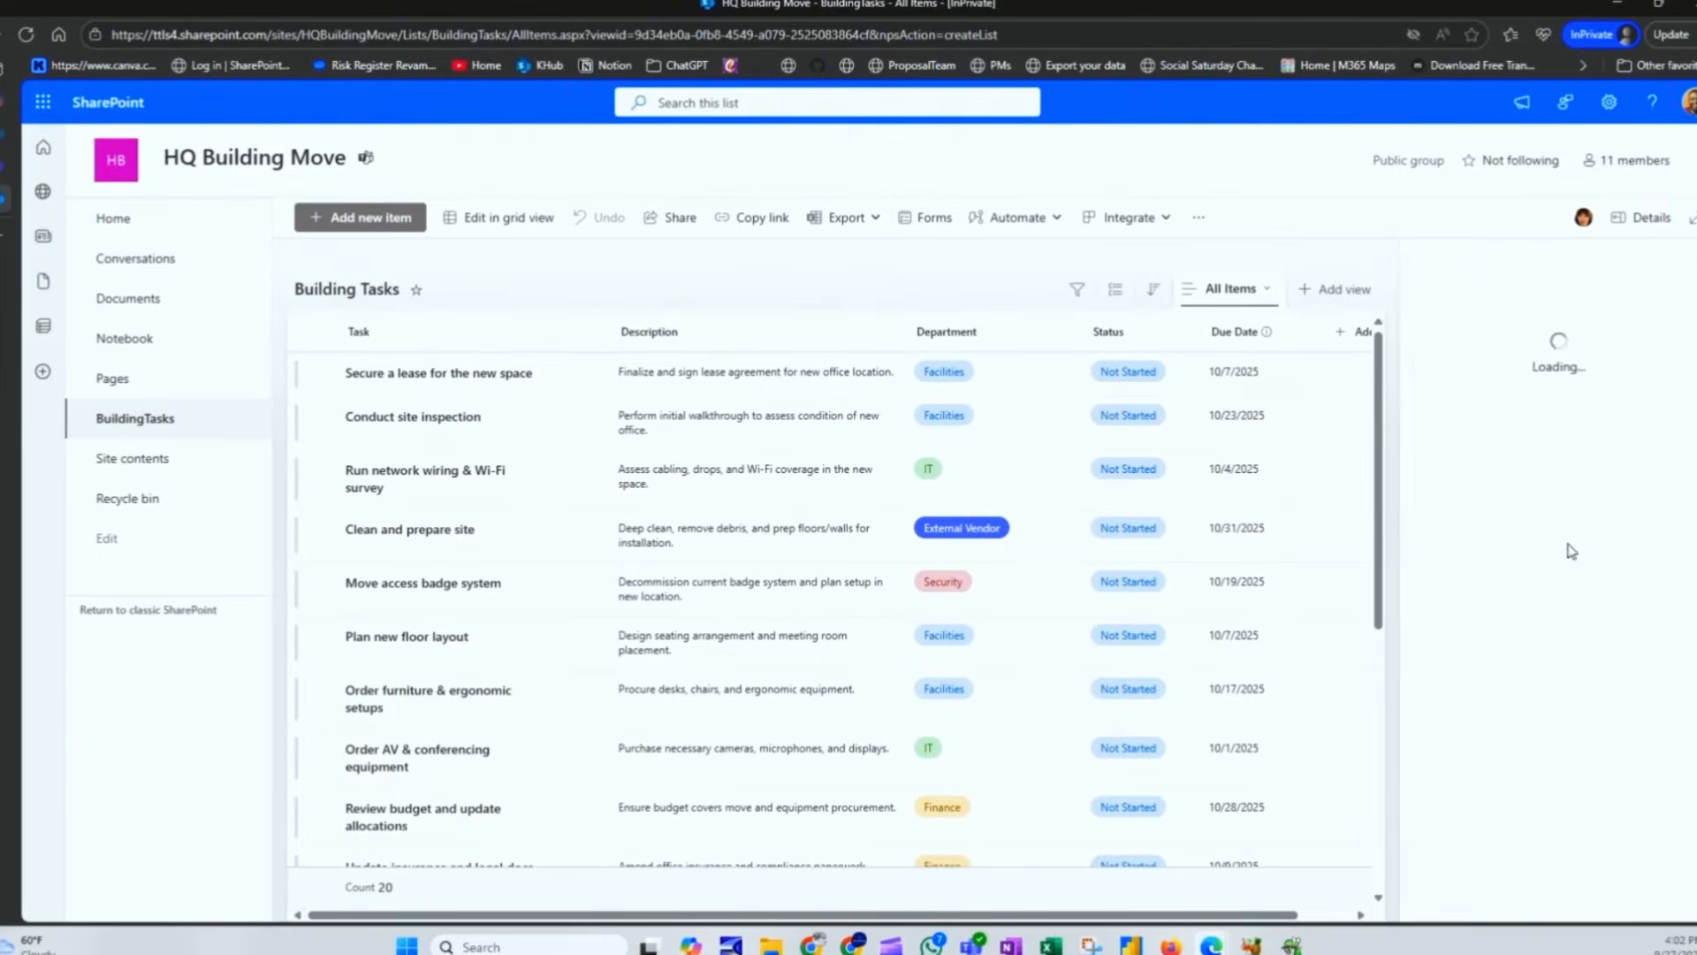
click(1496, 409)
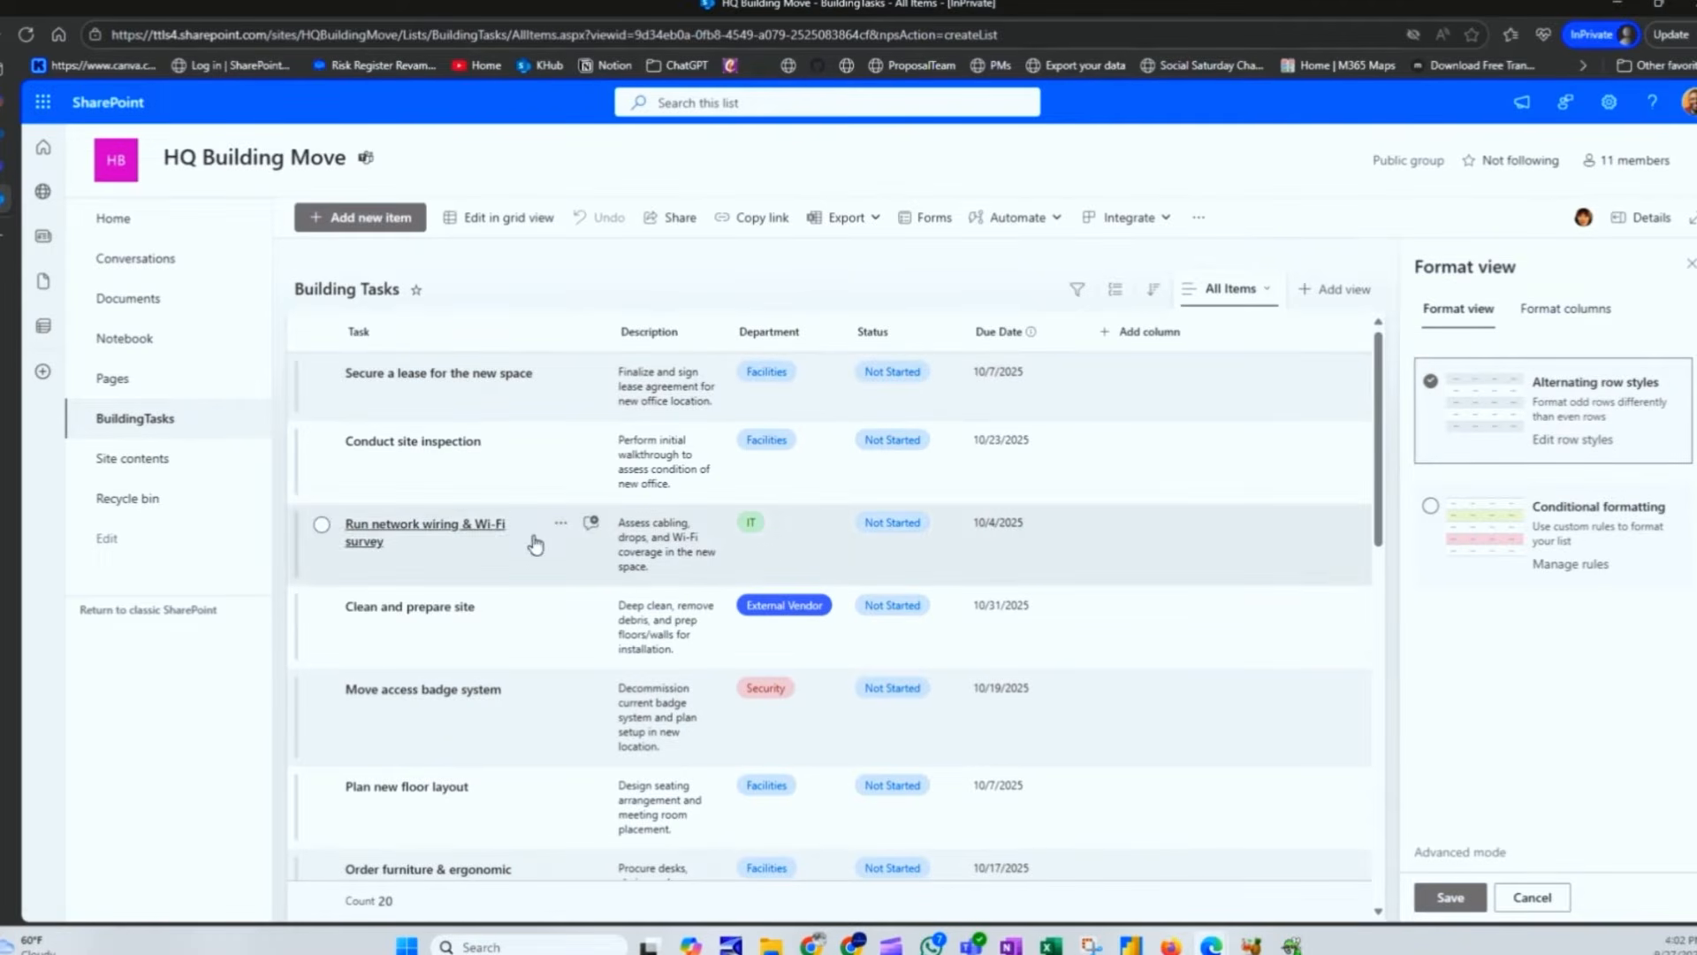
click(1470, 898)
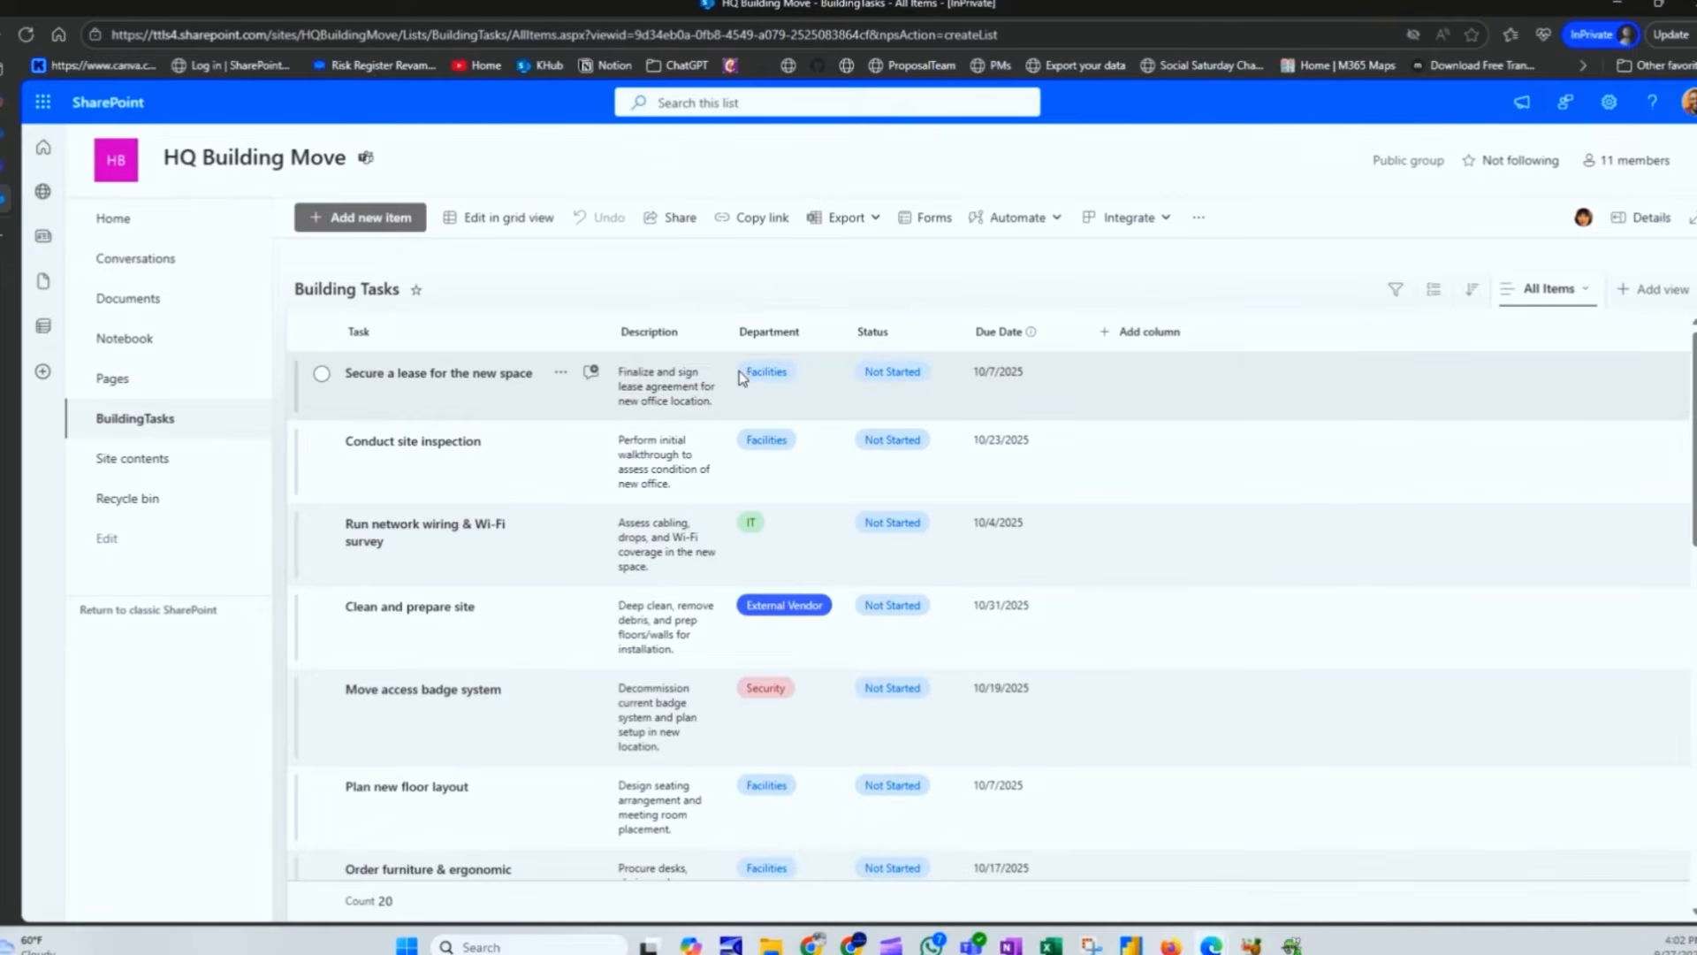
Step: Widen the Description and Task columns, save the All Items view, and reload the page
drag(728, 334, 953, 334)
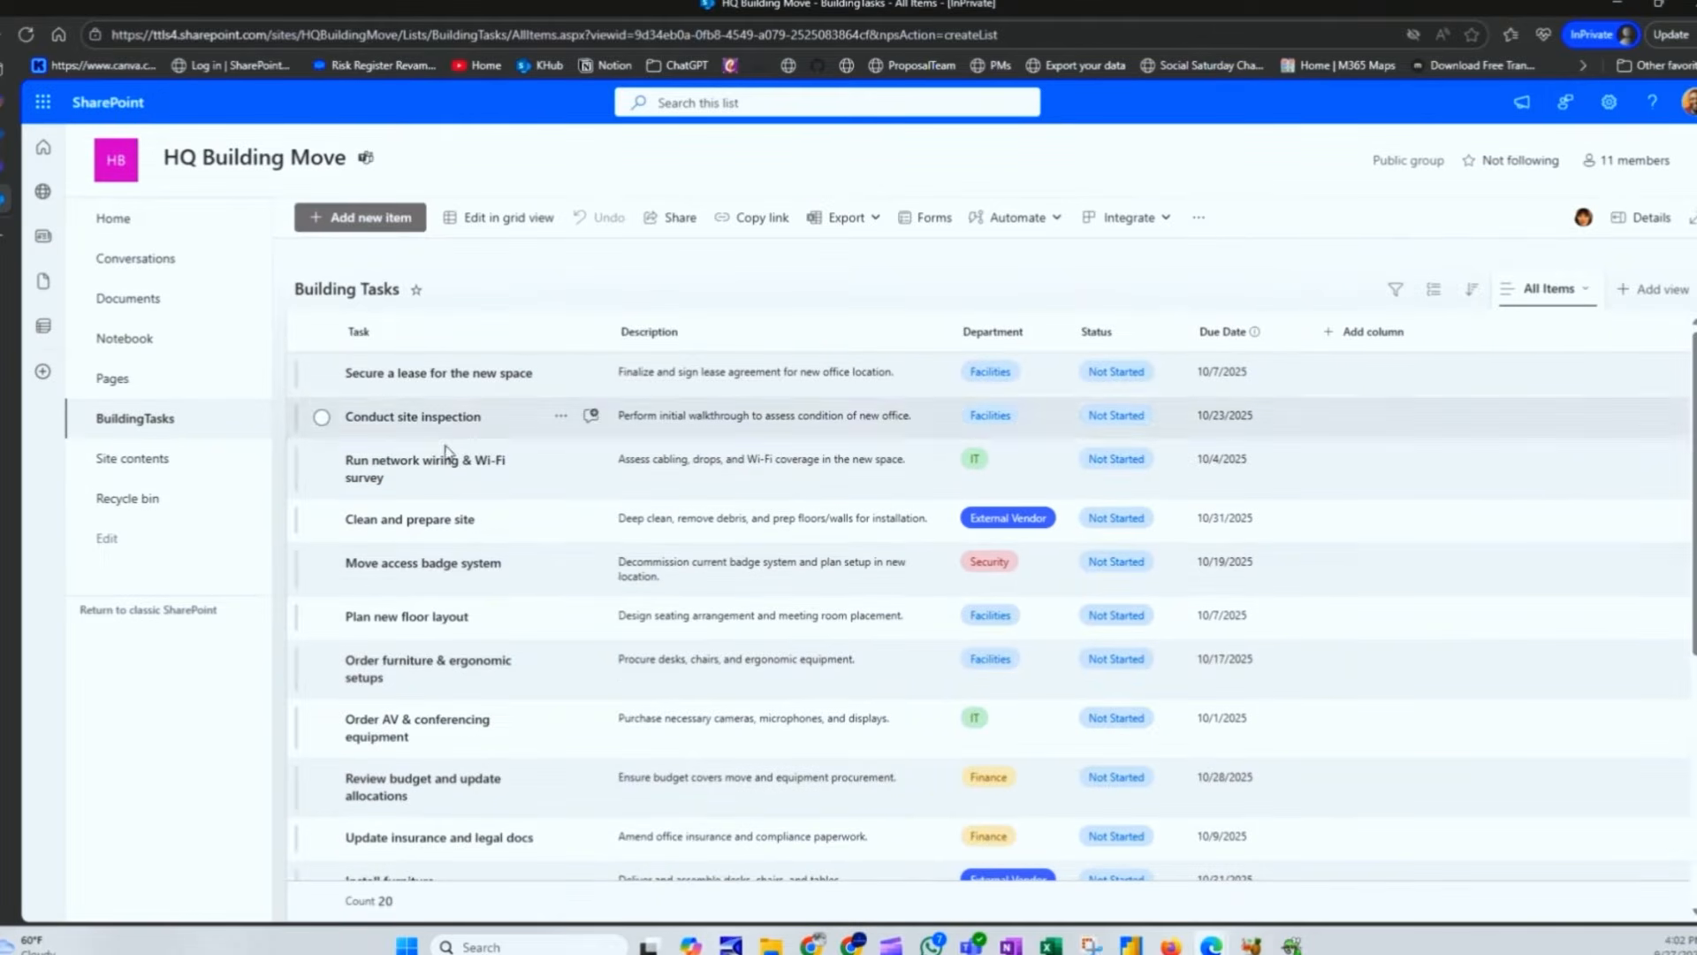
drag(612, 334, 723, 327)
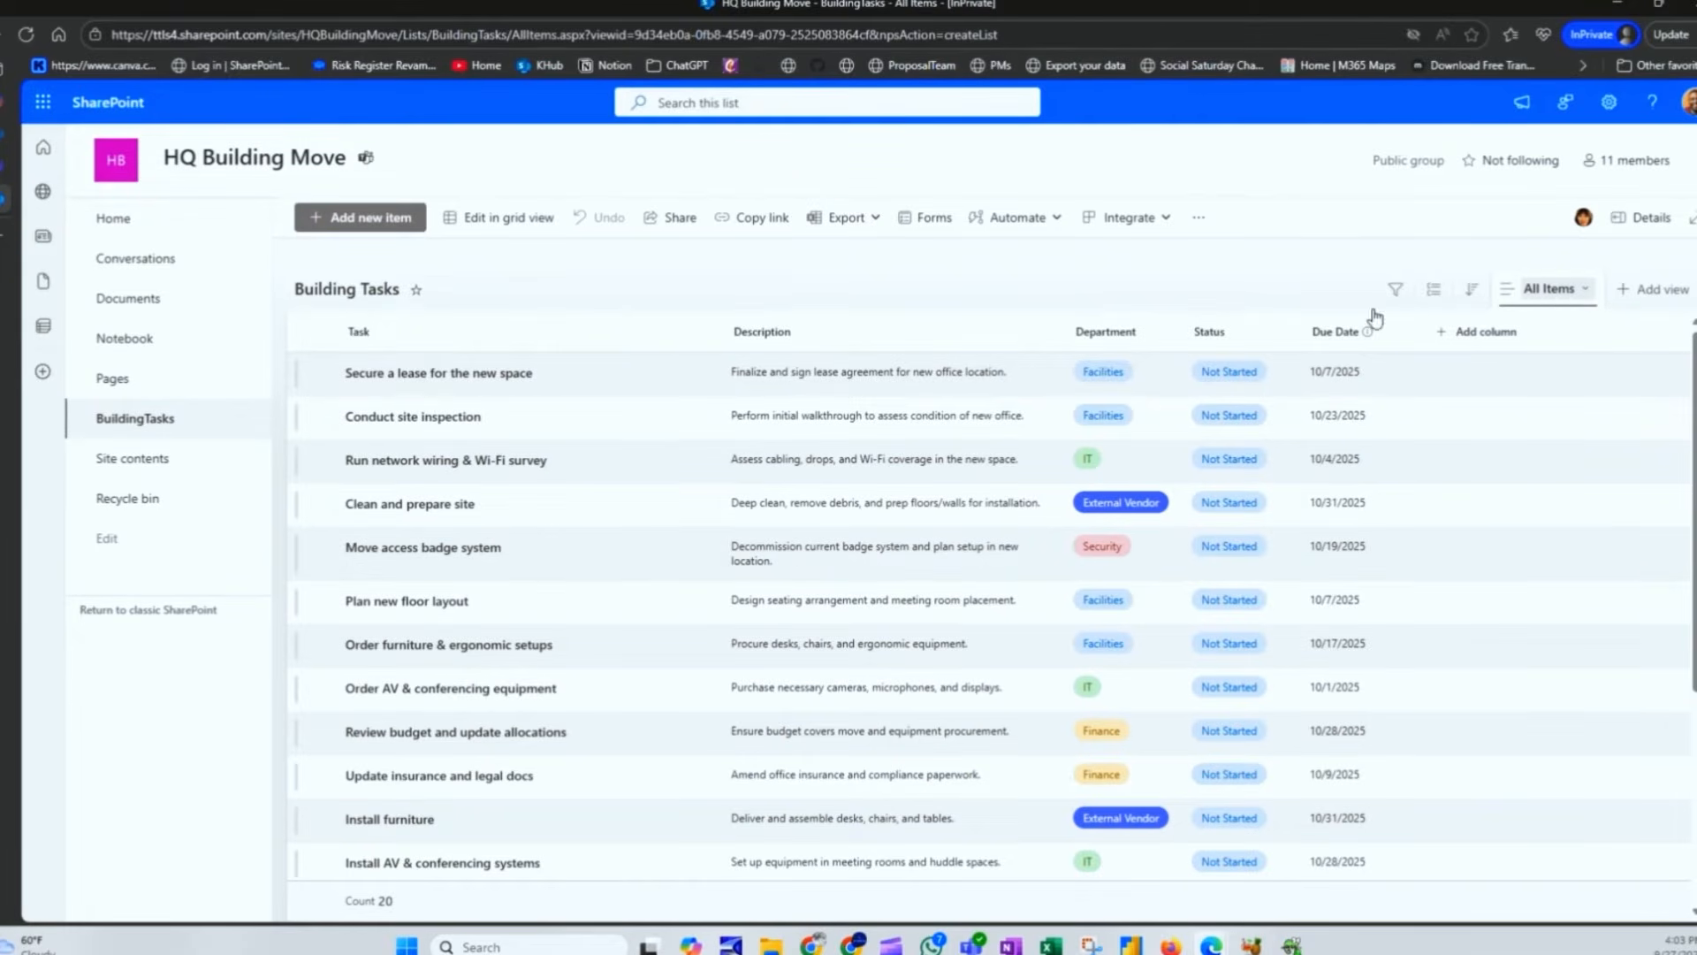
click(1546, 289)
click(1565, 416)
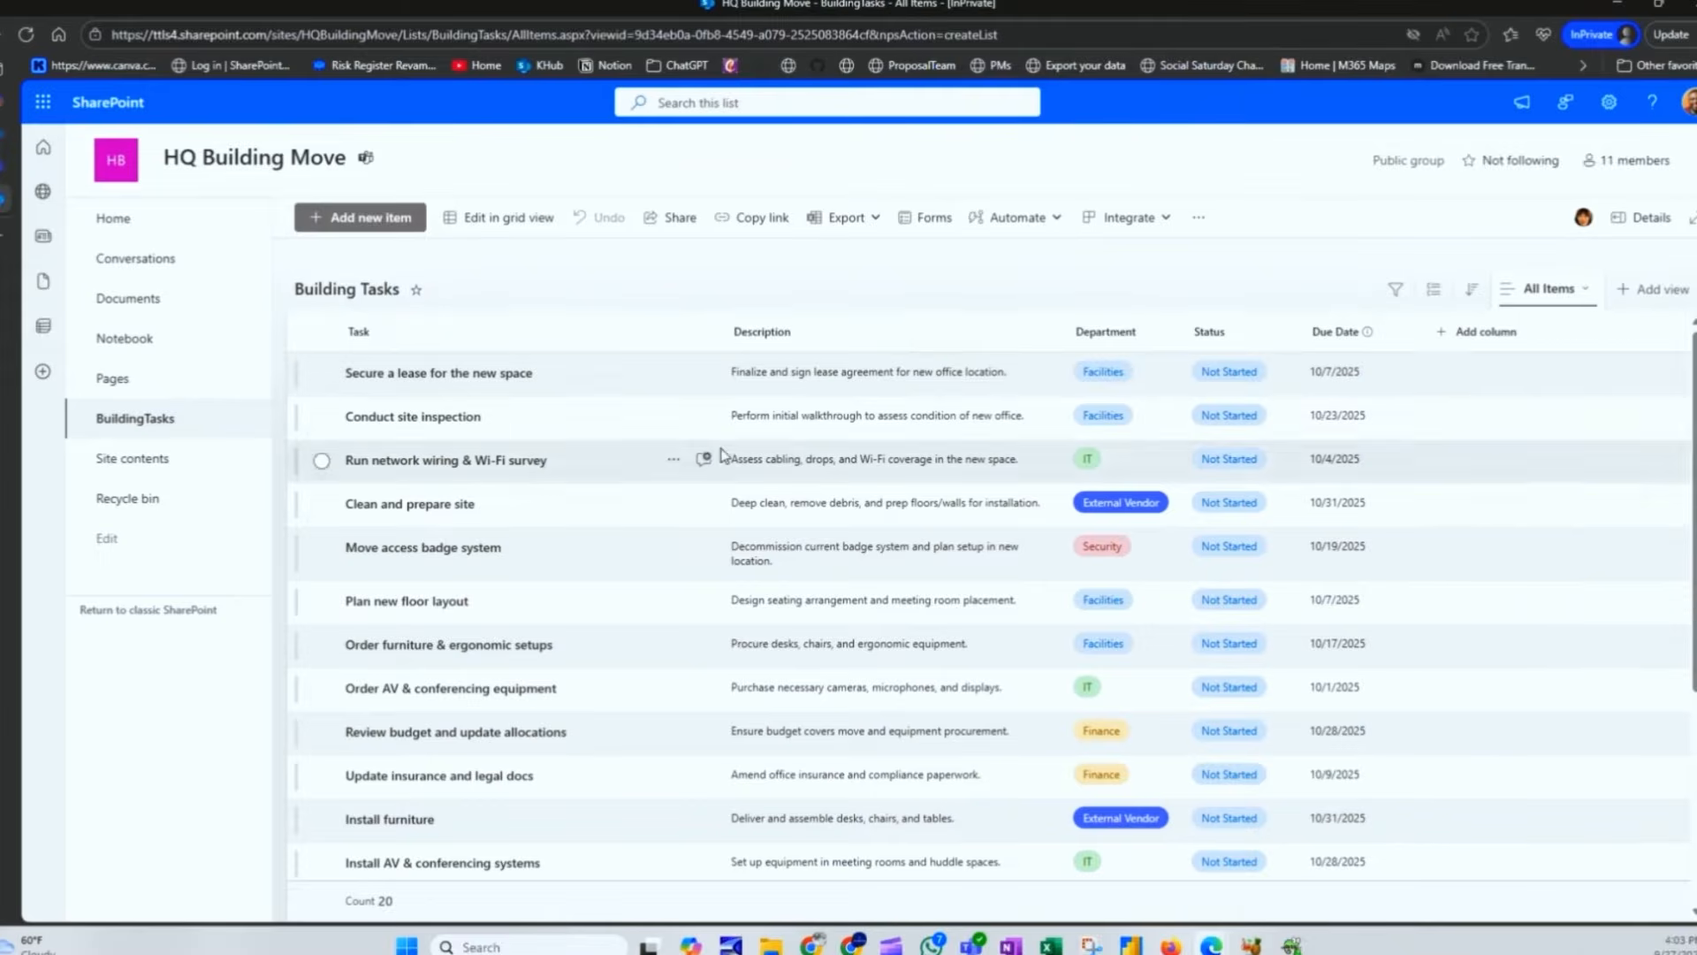
click(25, 37)
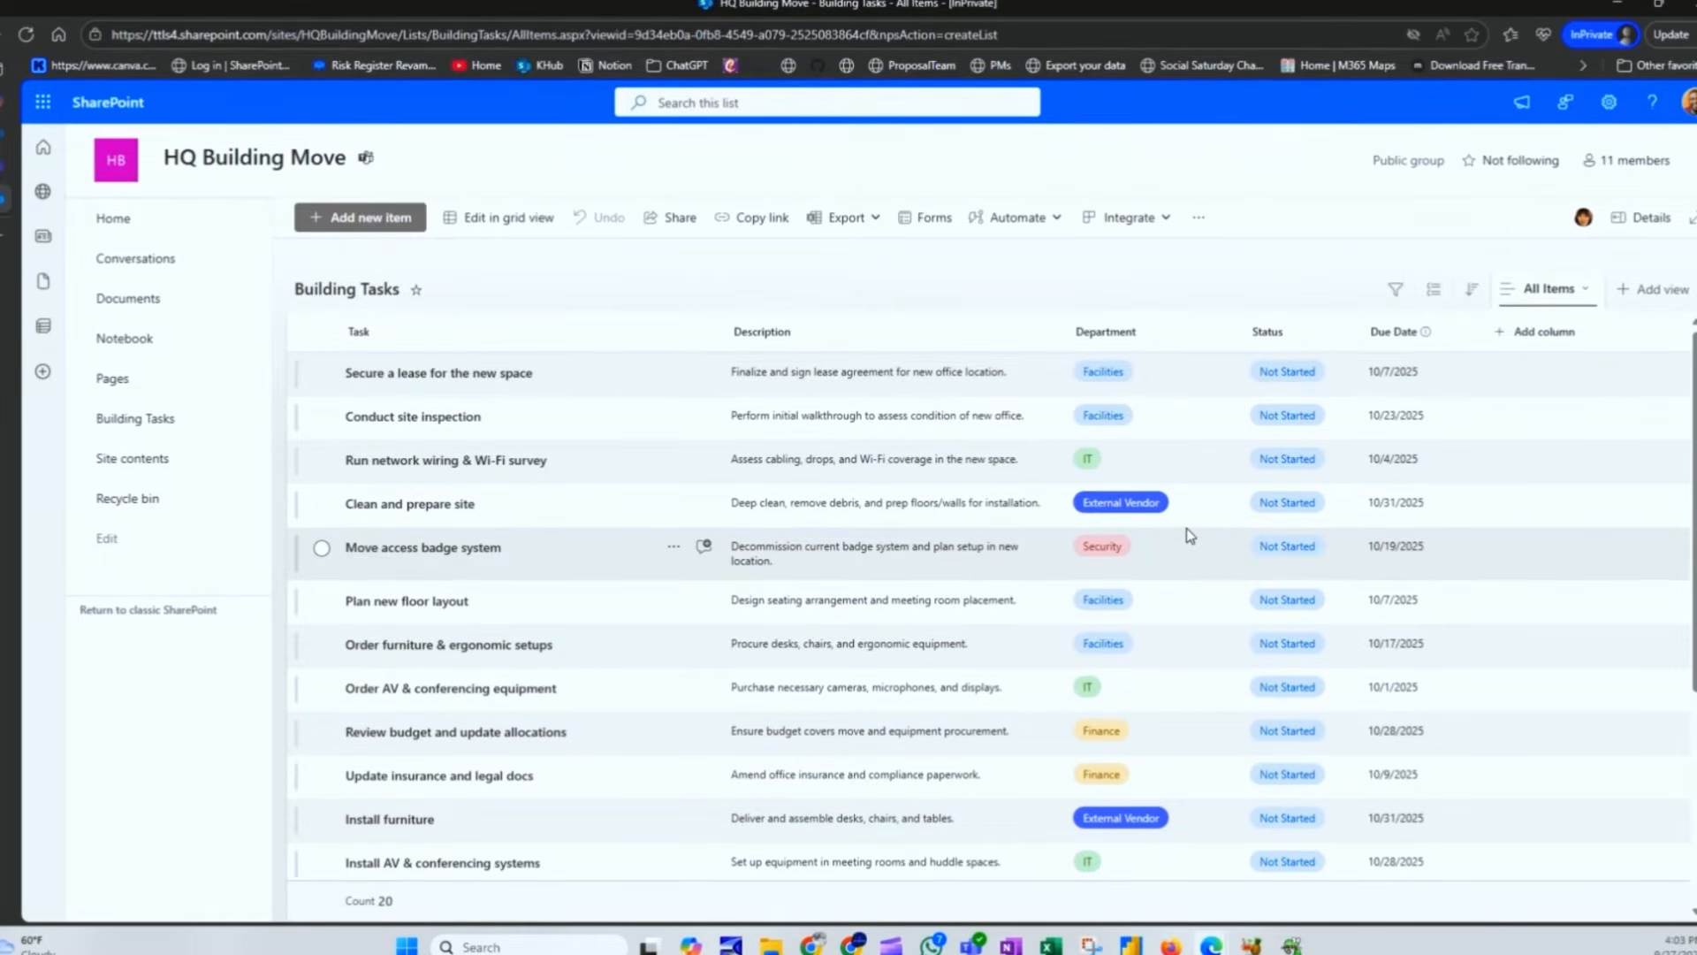
Step: Filter the Department column to IT, leaving 5 tasks shown
click(1153, 334)
click(1119, 365)
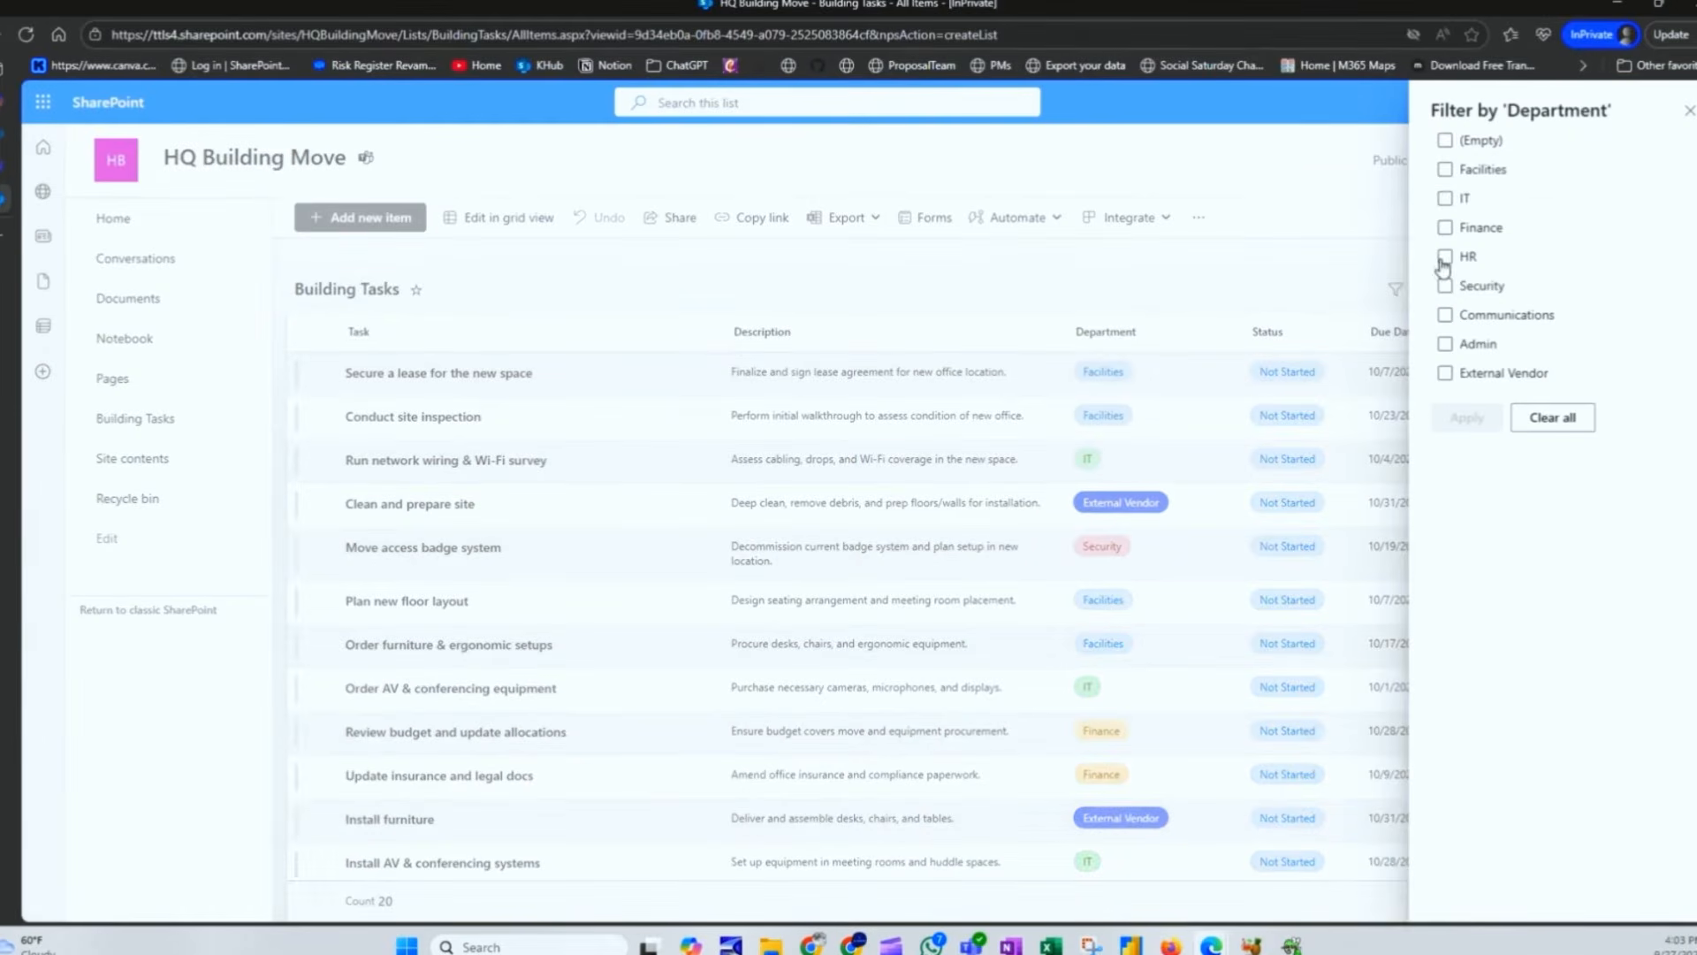
click(1444, 197)
click(1462, 417)
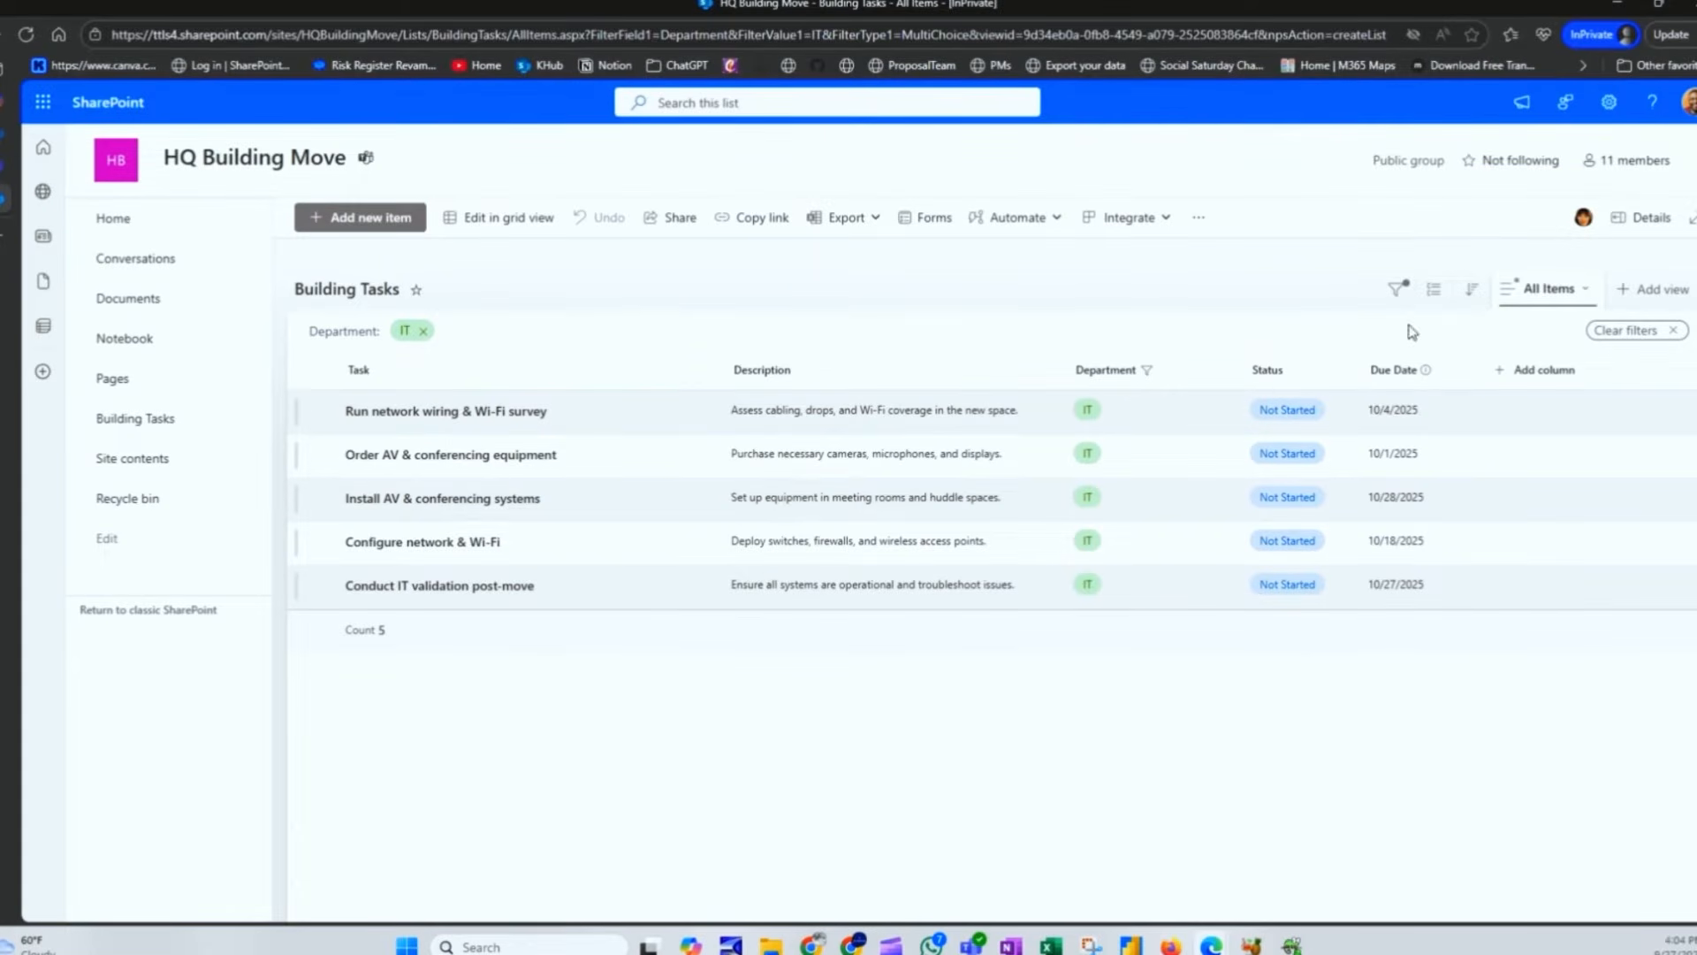
Step: Save the filtered list as a new public view named 'IT'
click(1558, 297)
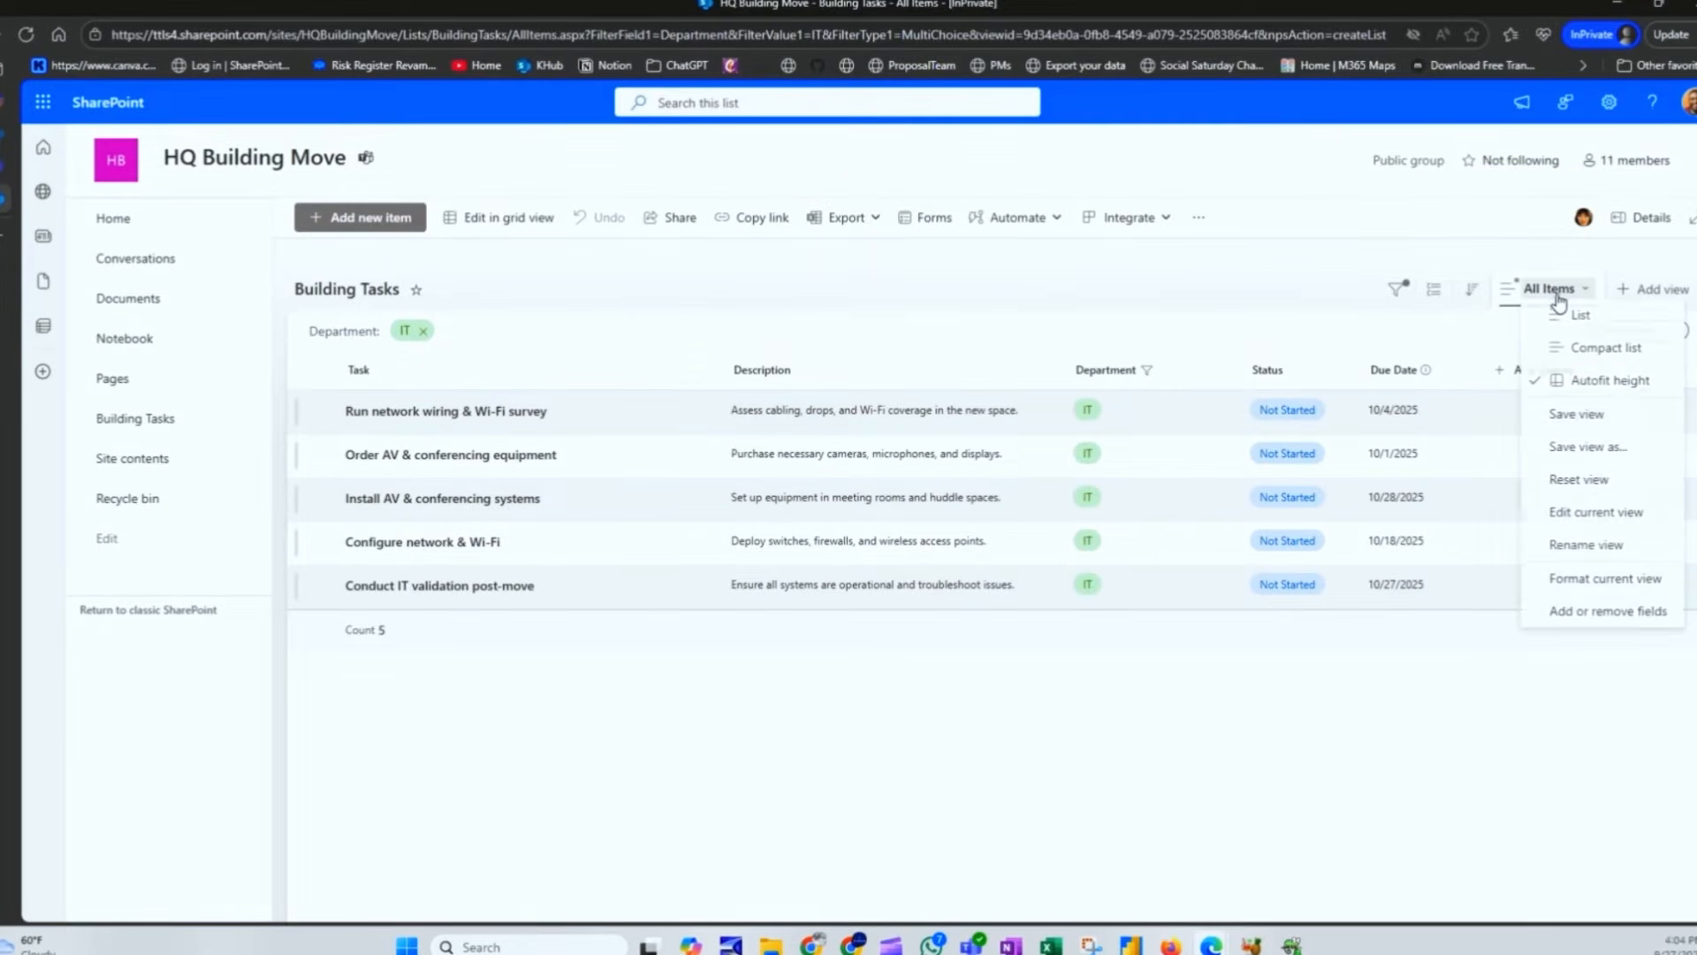
click(1590, 449)
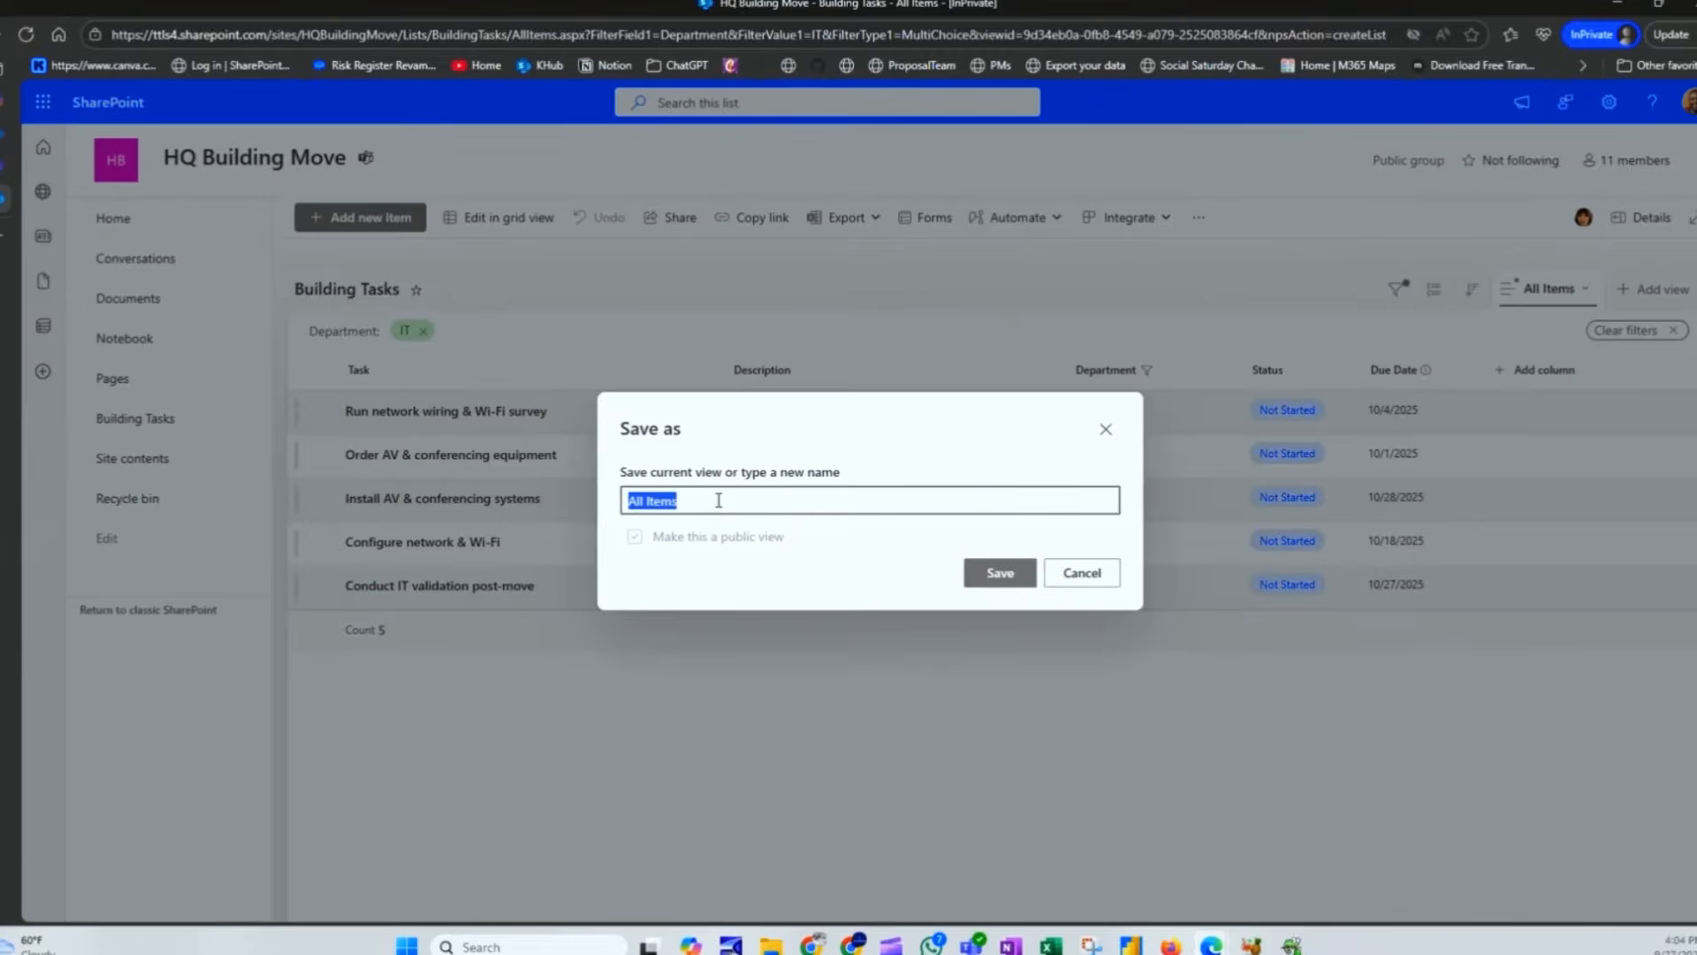
text(IT)
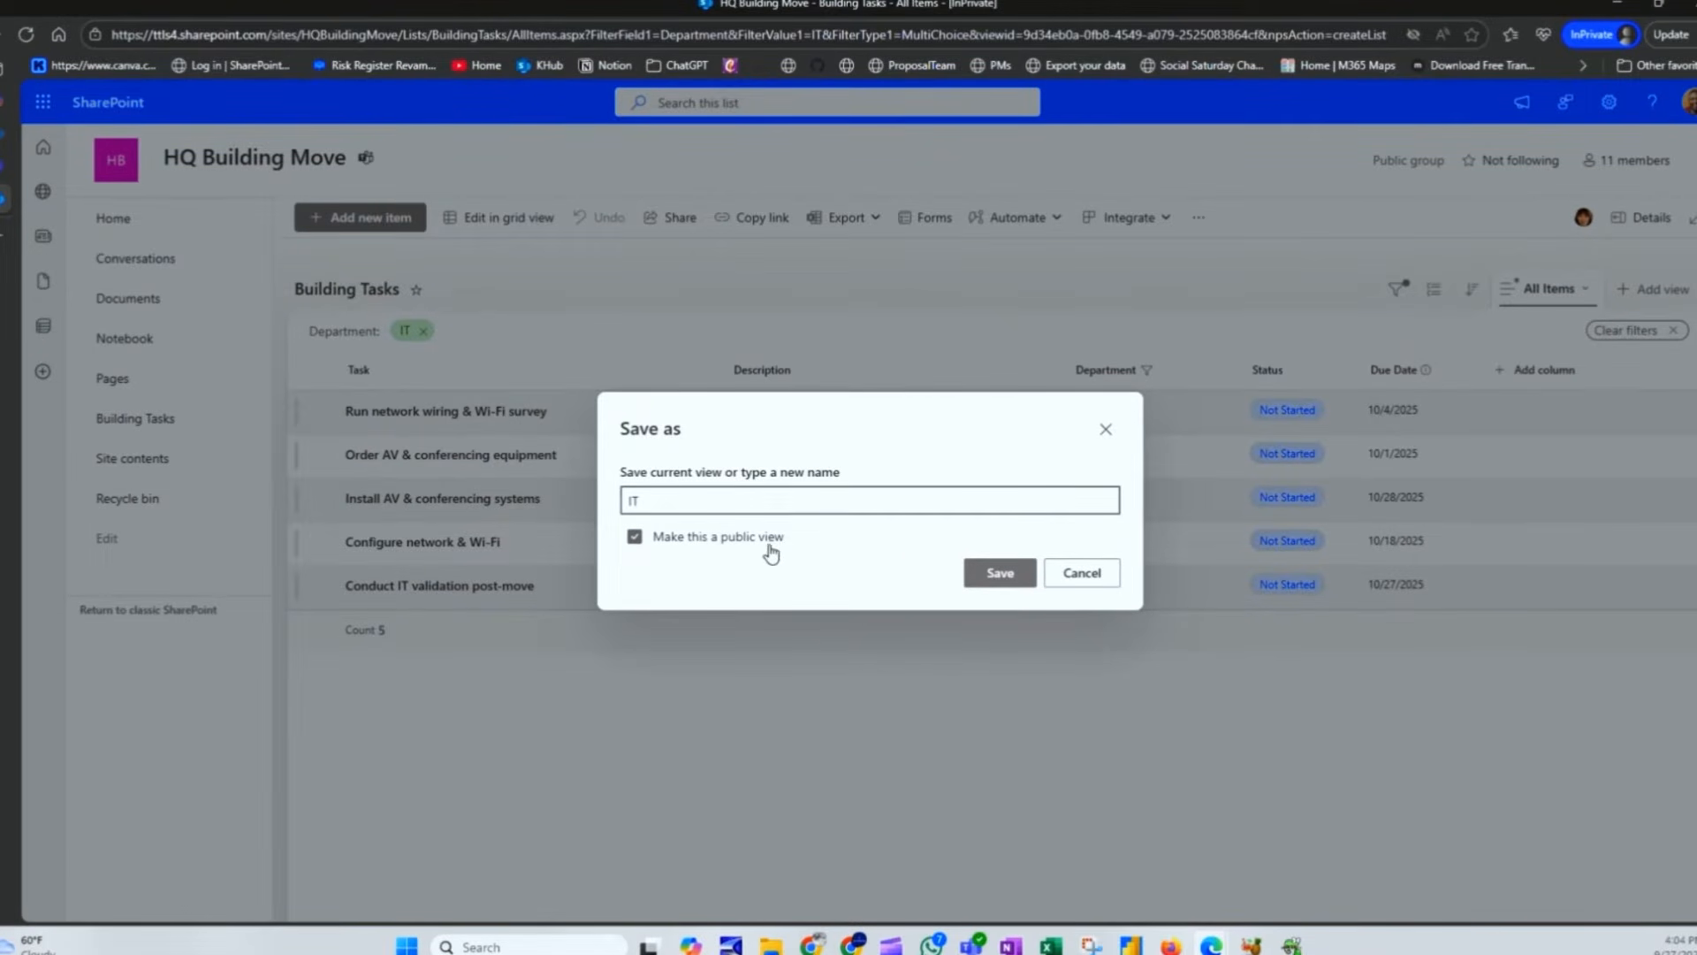
click(999, 572)
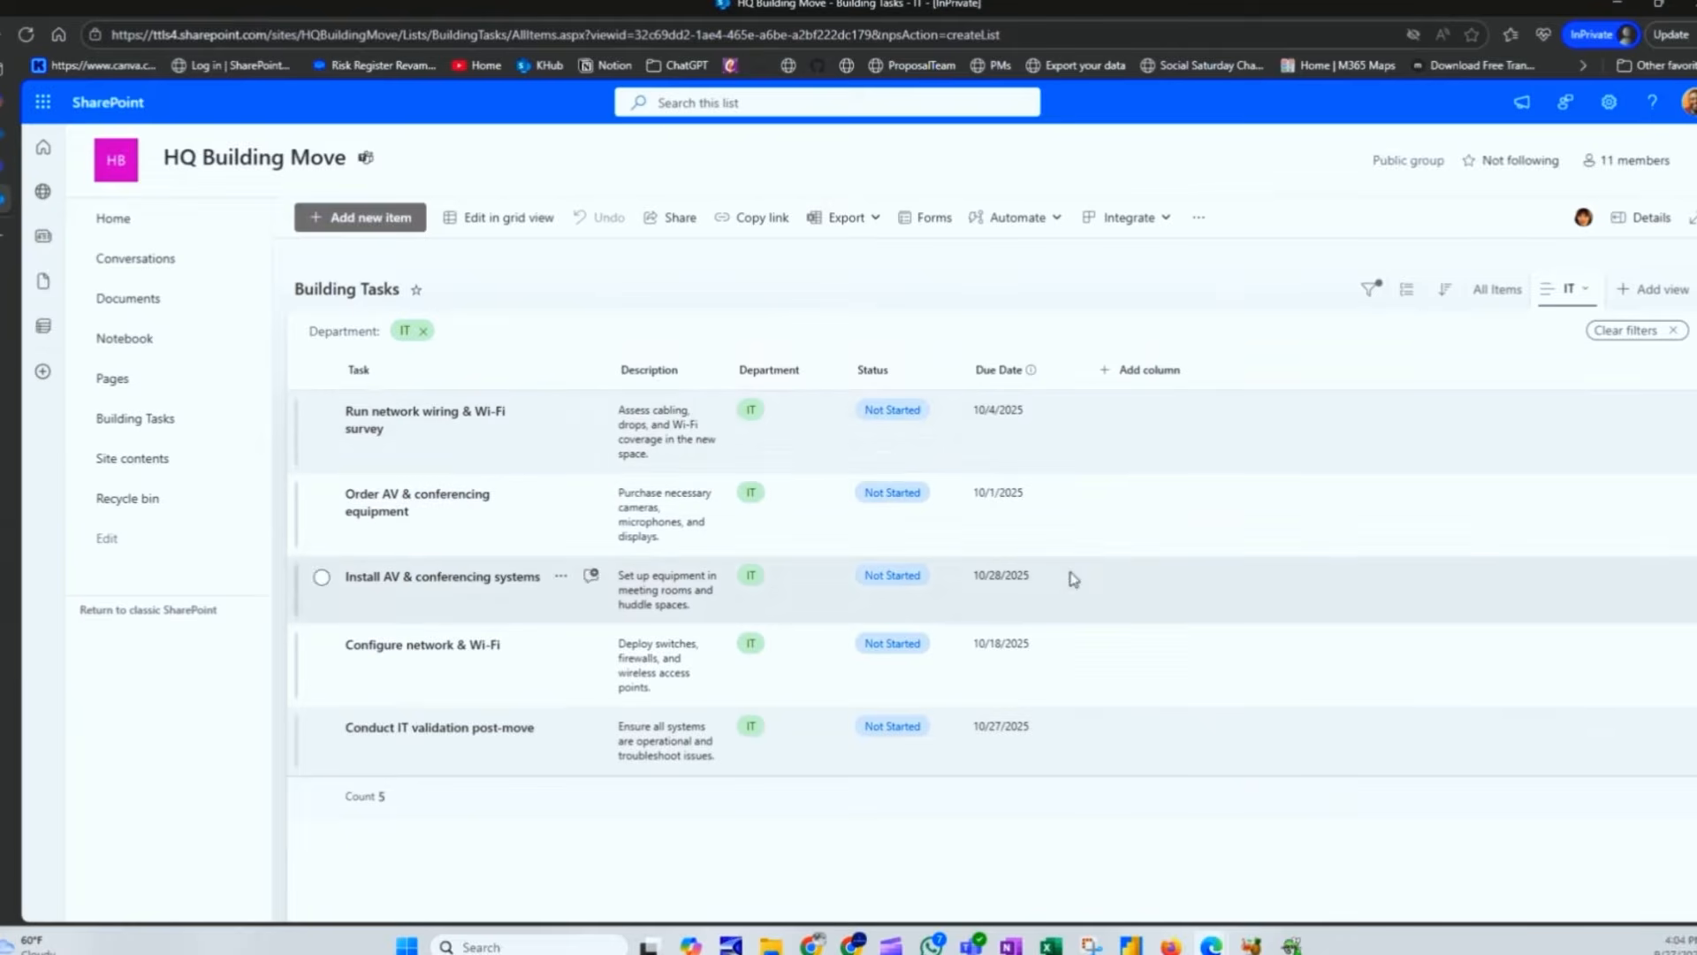
Step: Widen the IT view's Task and Description columns, save it, then toggle to All Items and back
drag(610, 376, 720, 371)
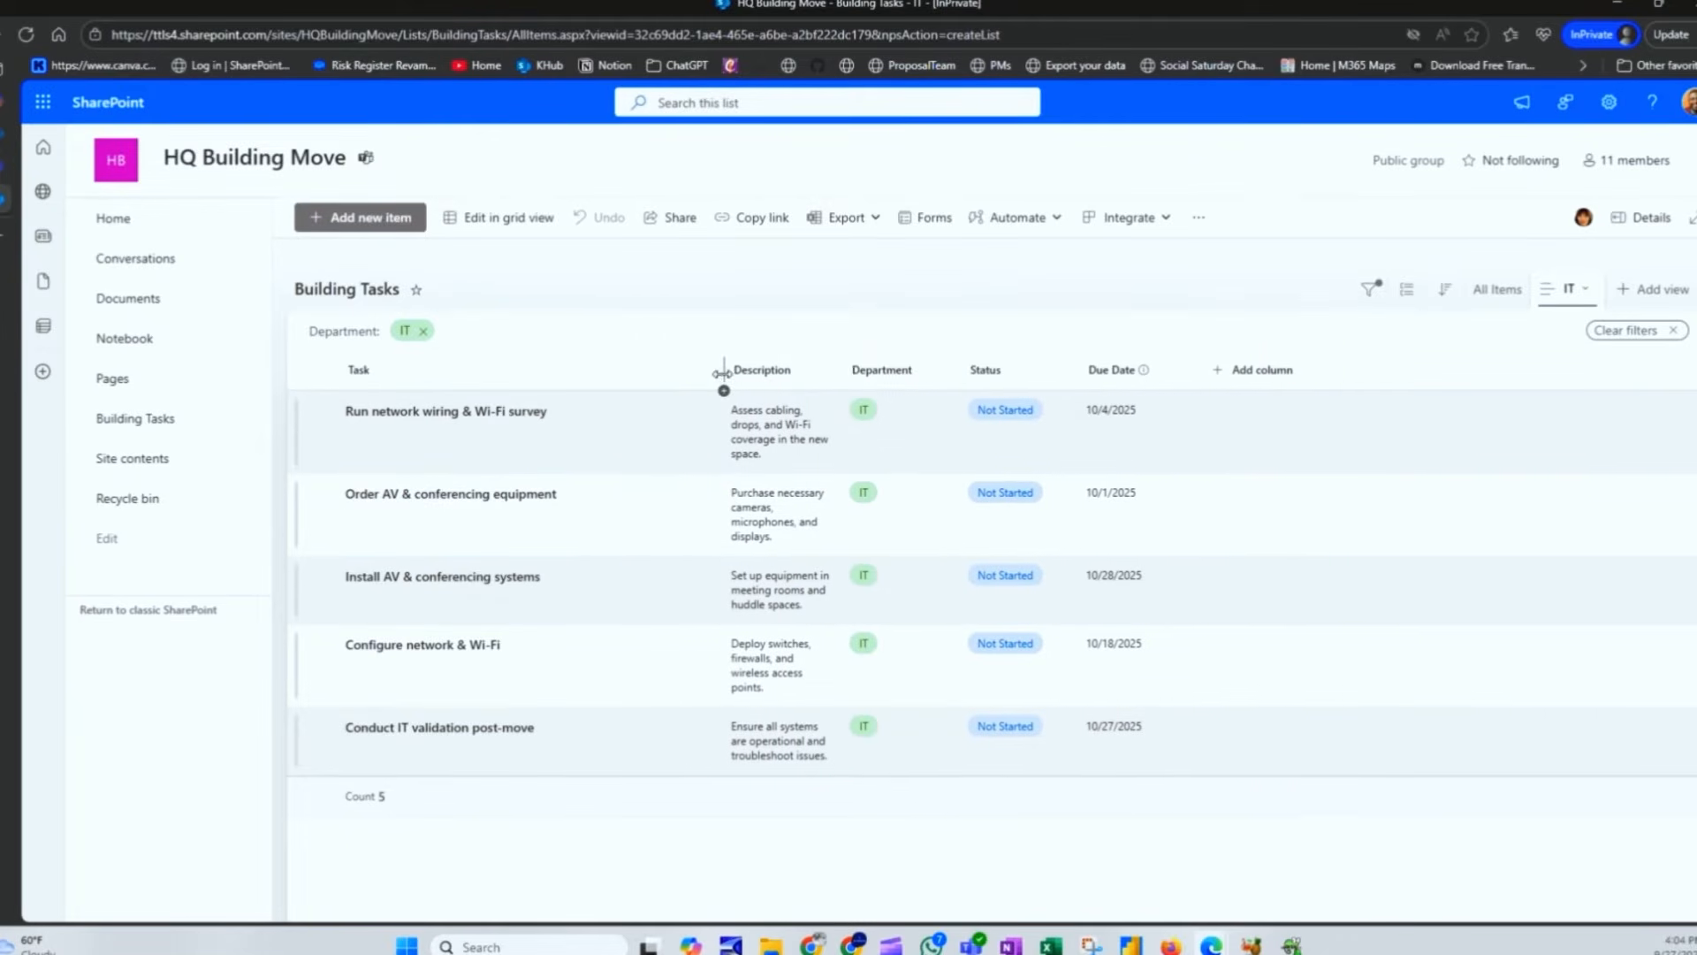
drag(851, 377, 1129, 386)
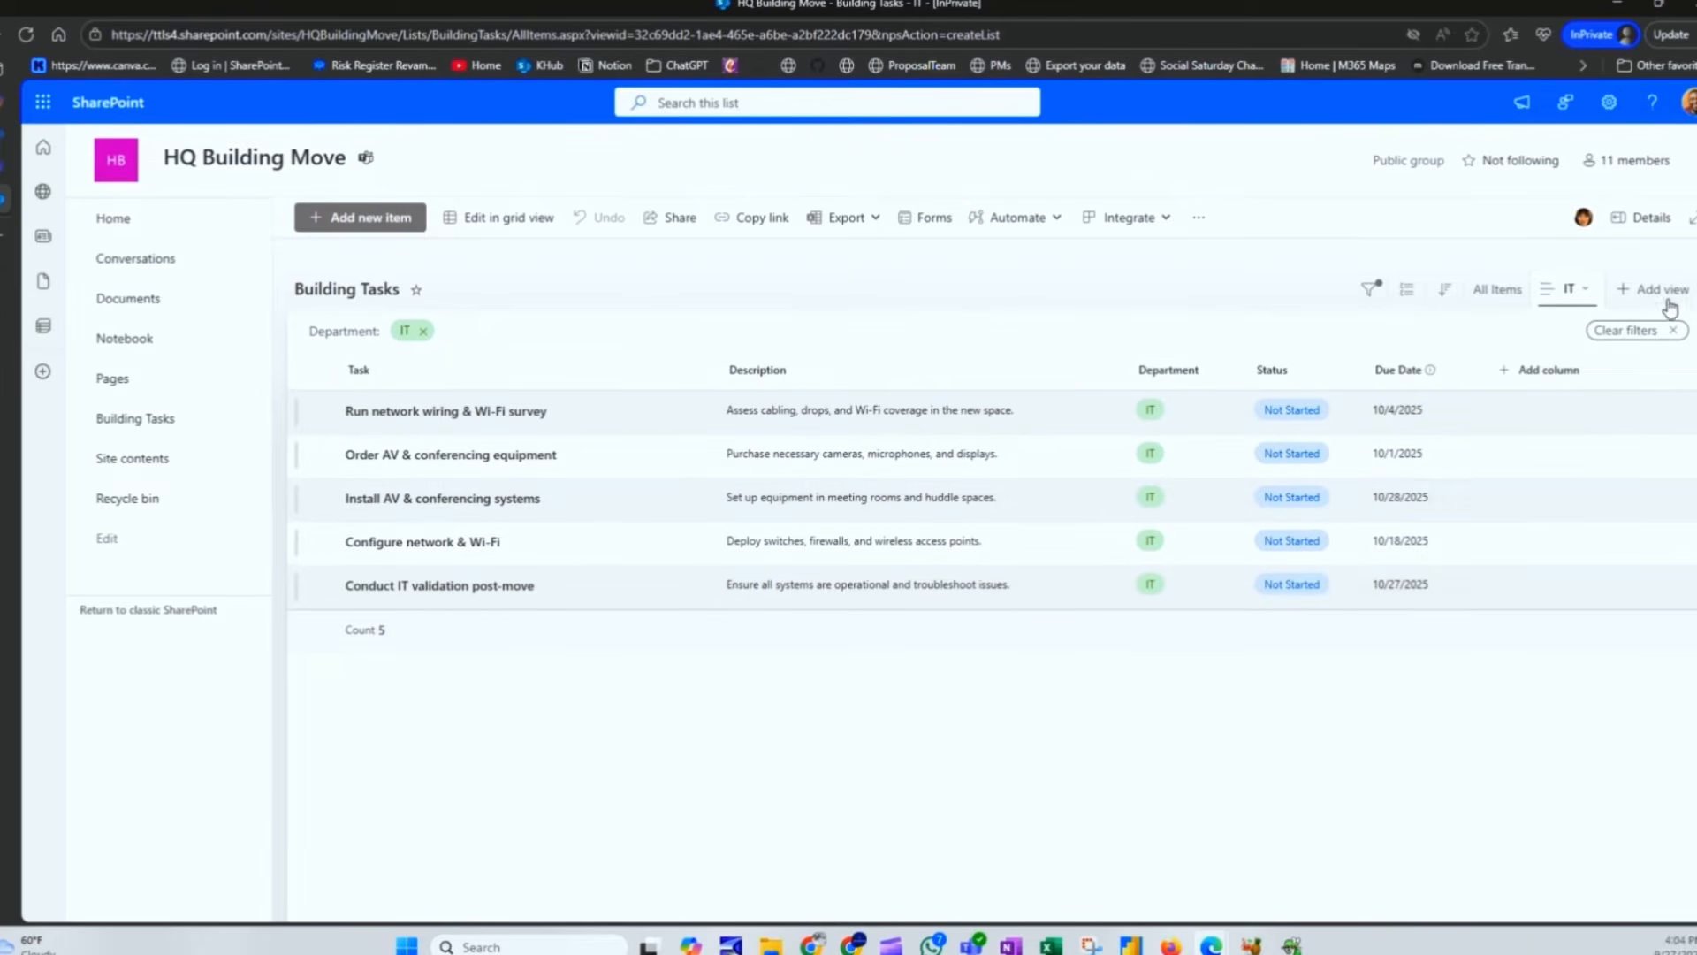
click(1582, 291)
click(1536, 428)
click(1496, 291)
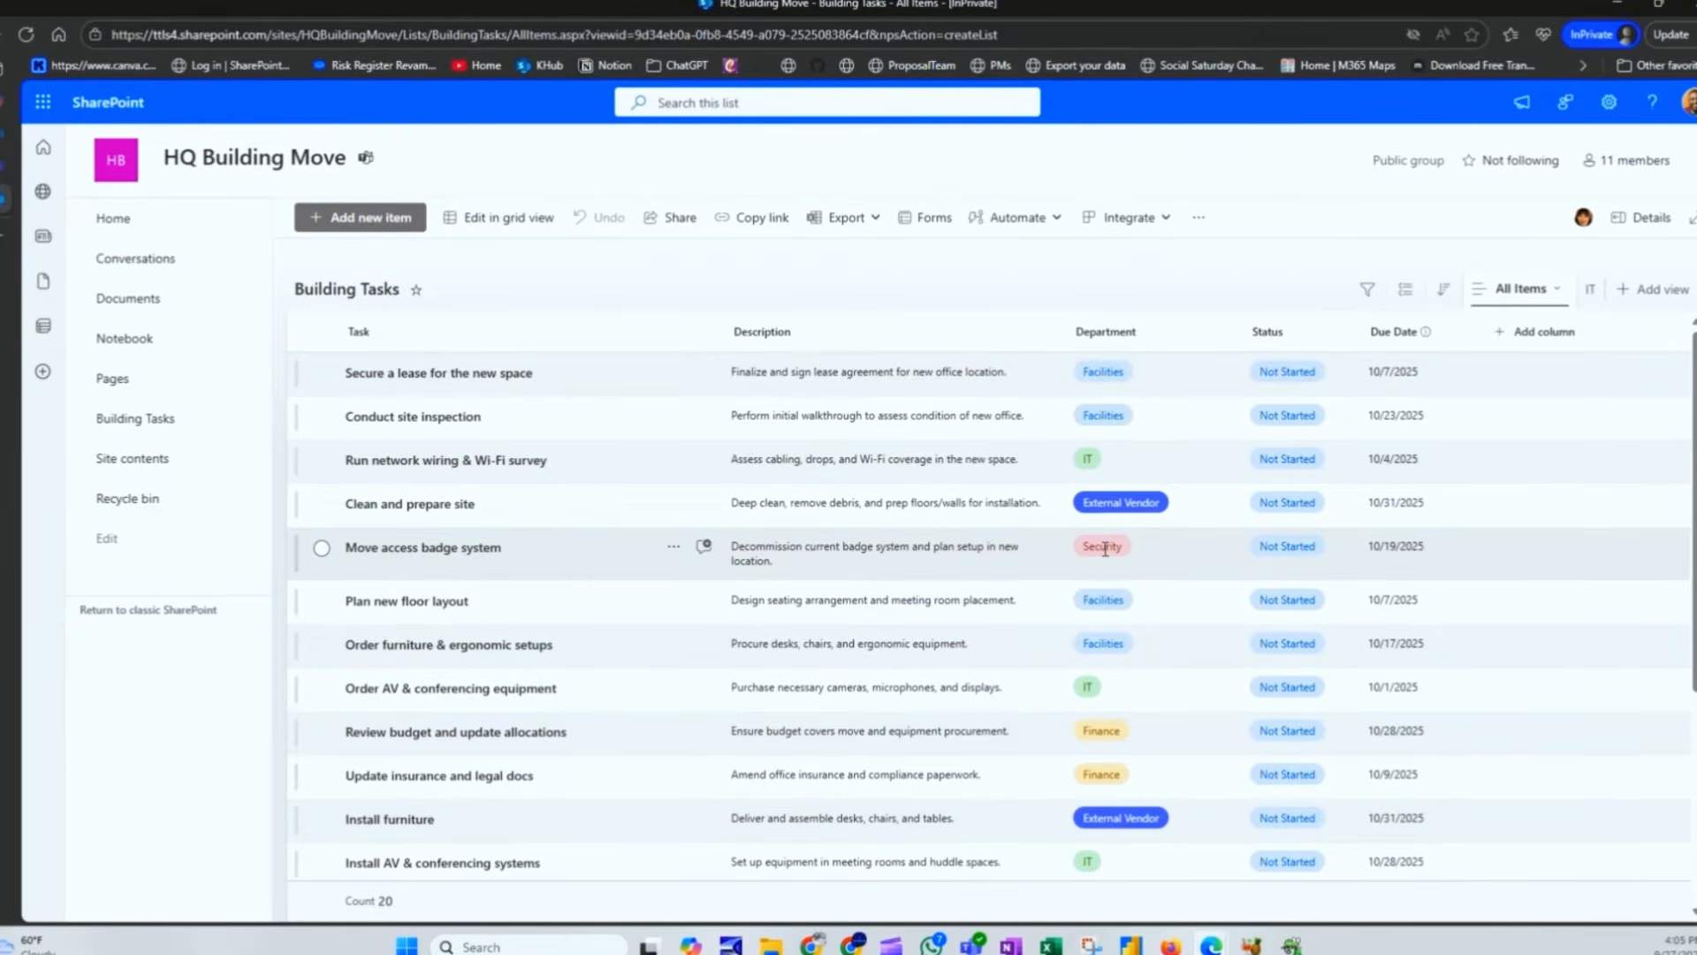
click(1591, 290)
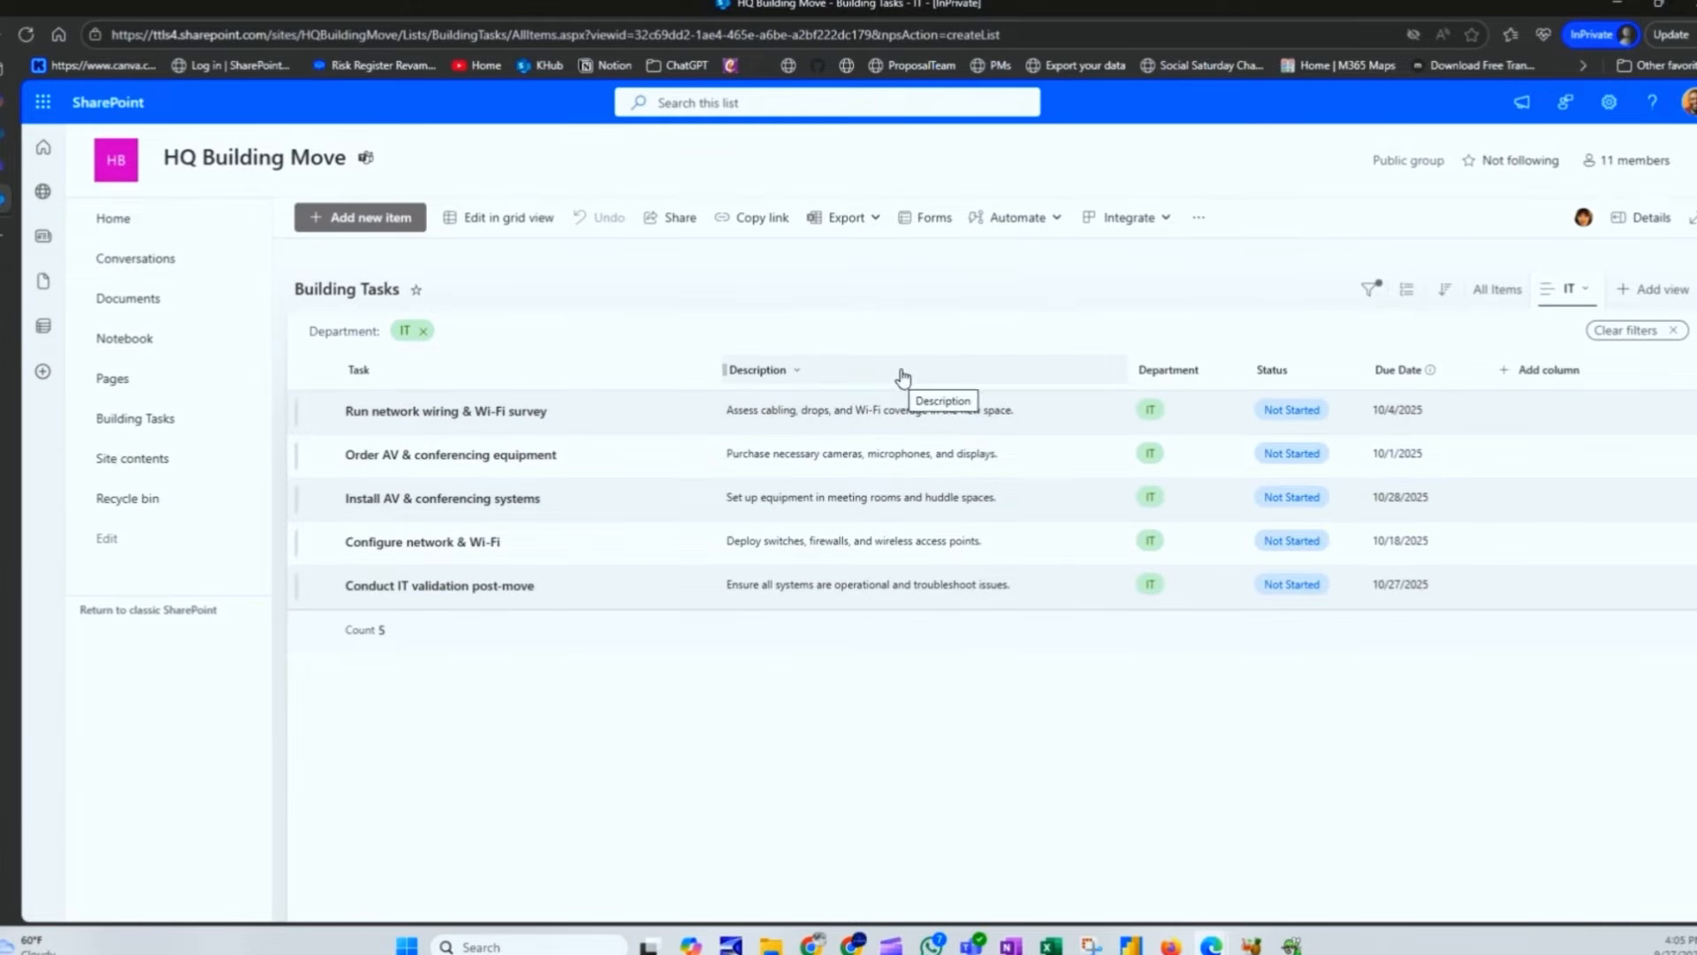
Step: Open the IT view at its IT.aspx address, then bring up another window showing All Items
click(610, 33)
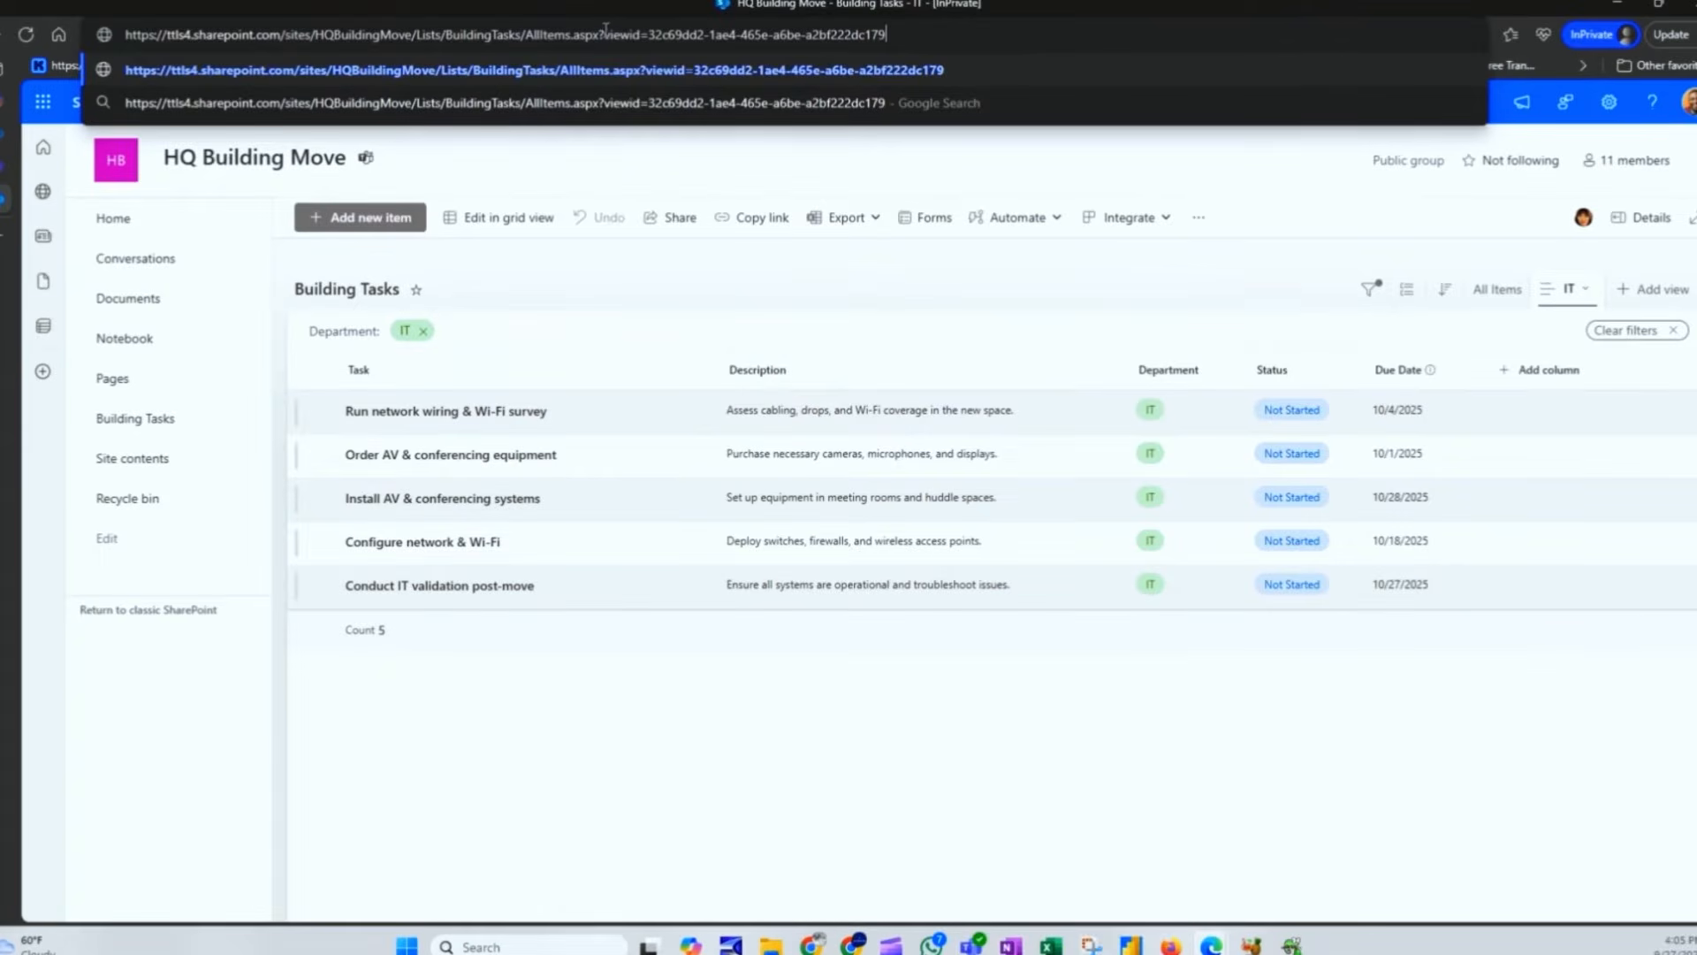
drag(606, 33, 1002, 34)
key(BackSpace)
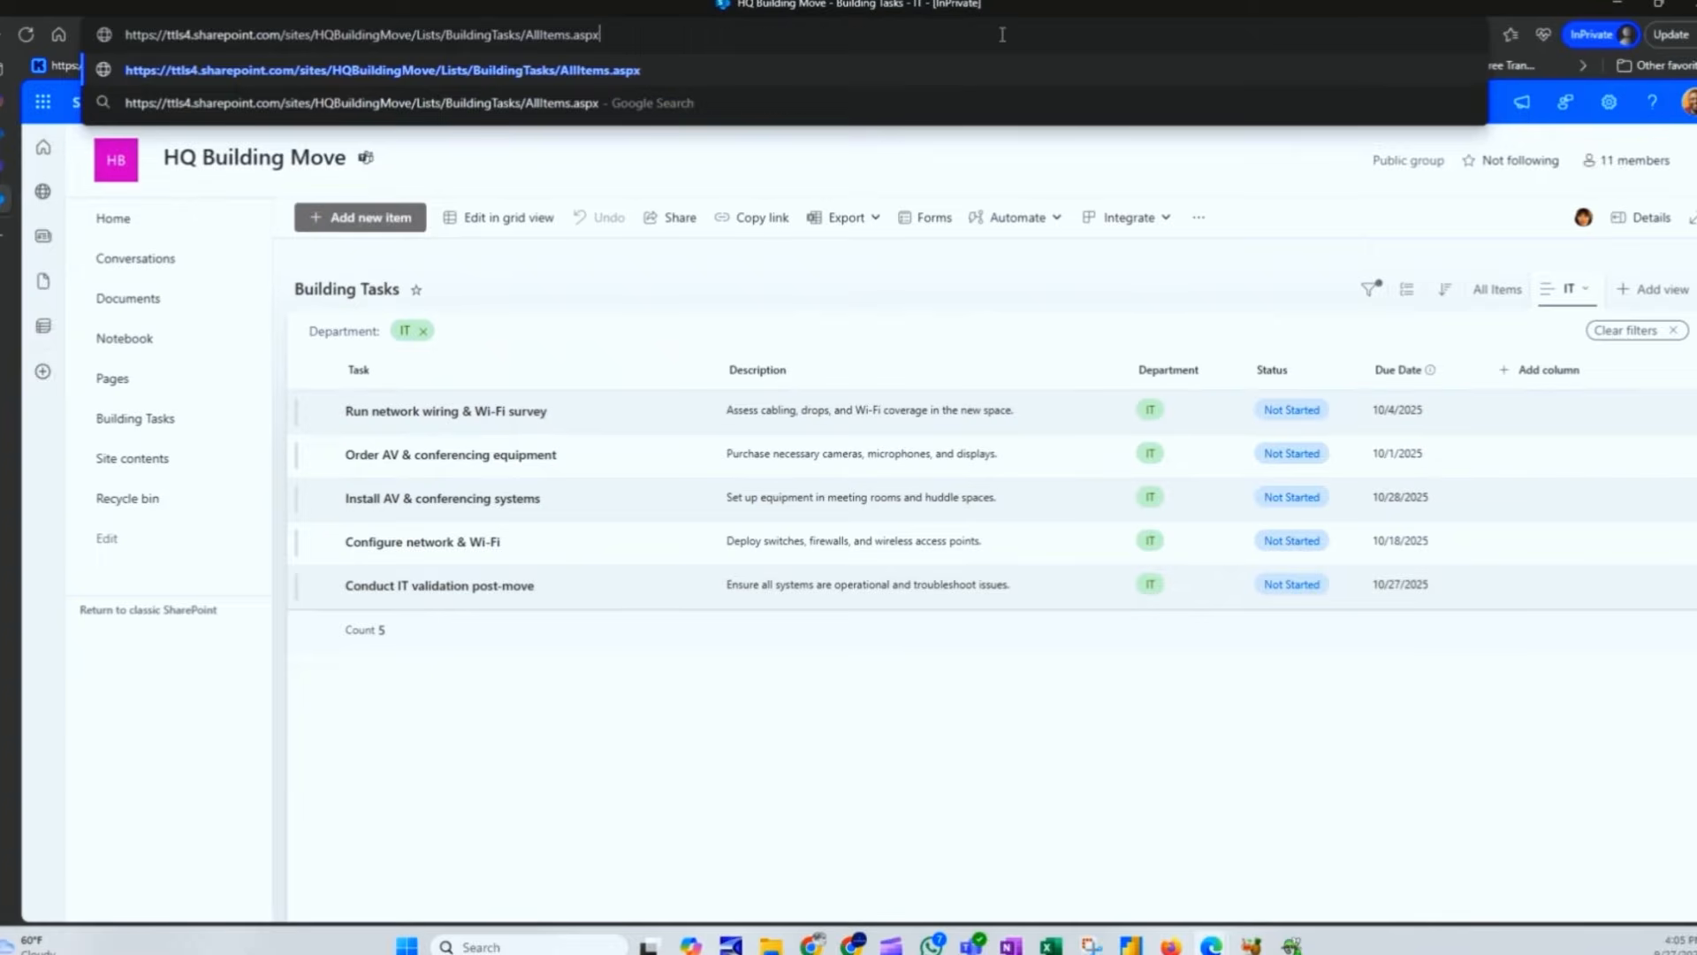
double_click(550, 35)
text(IT)
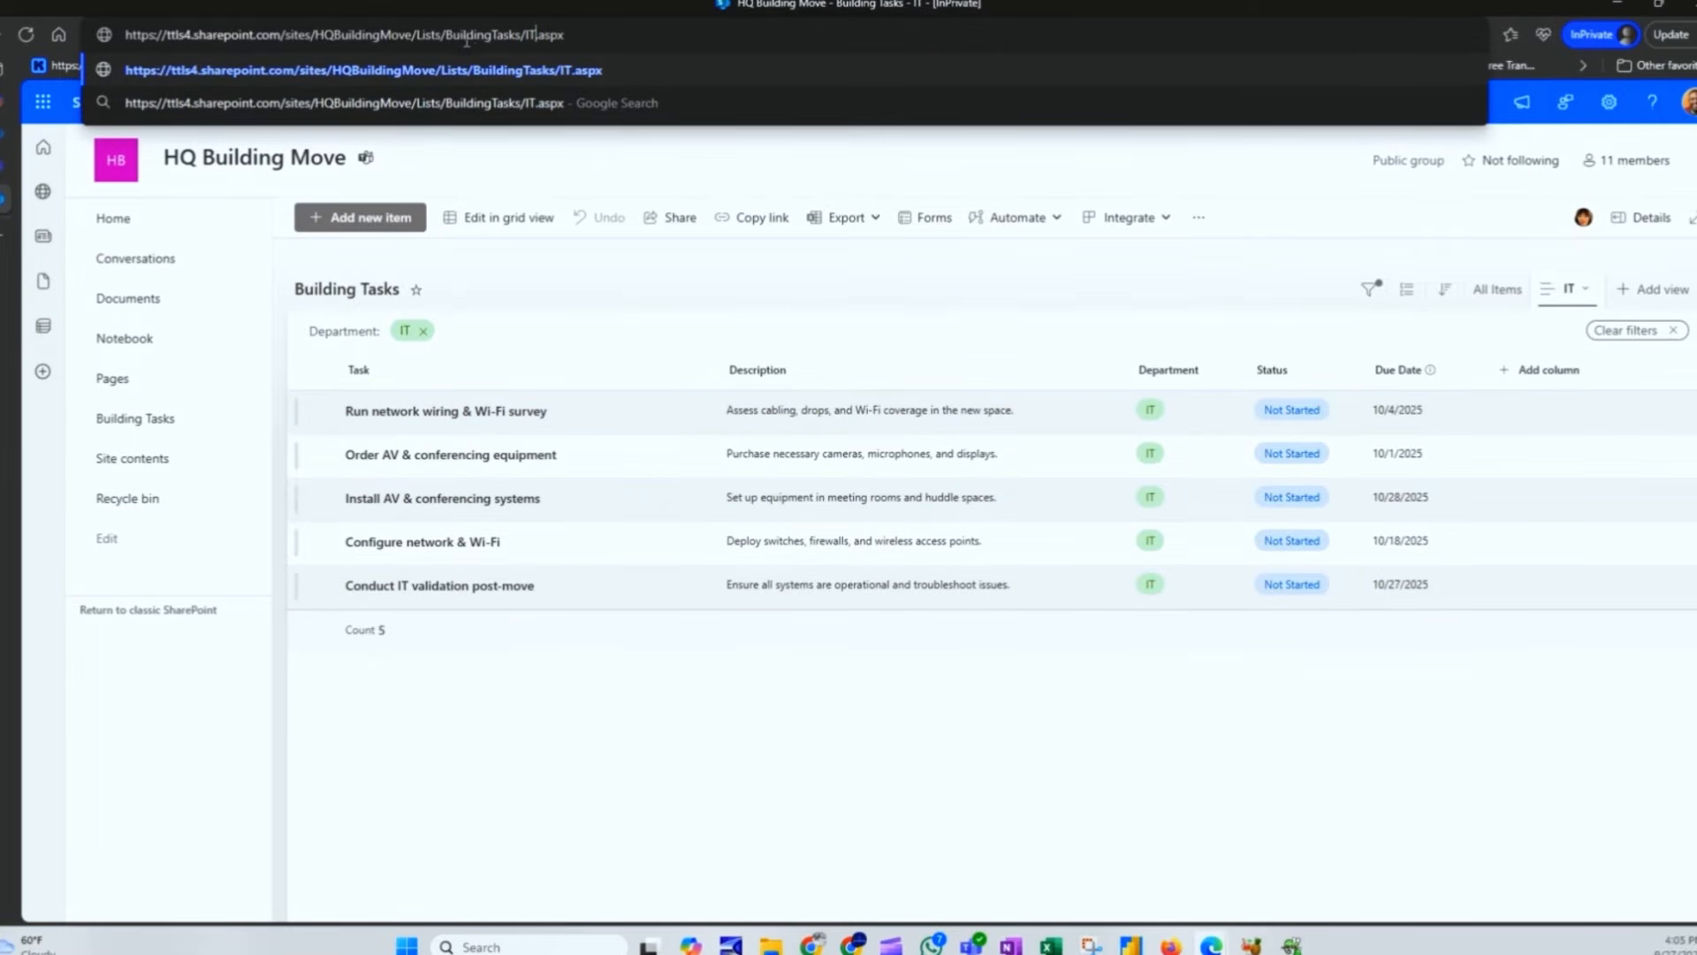
drag(566, 34, 122, 35)
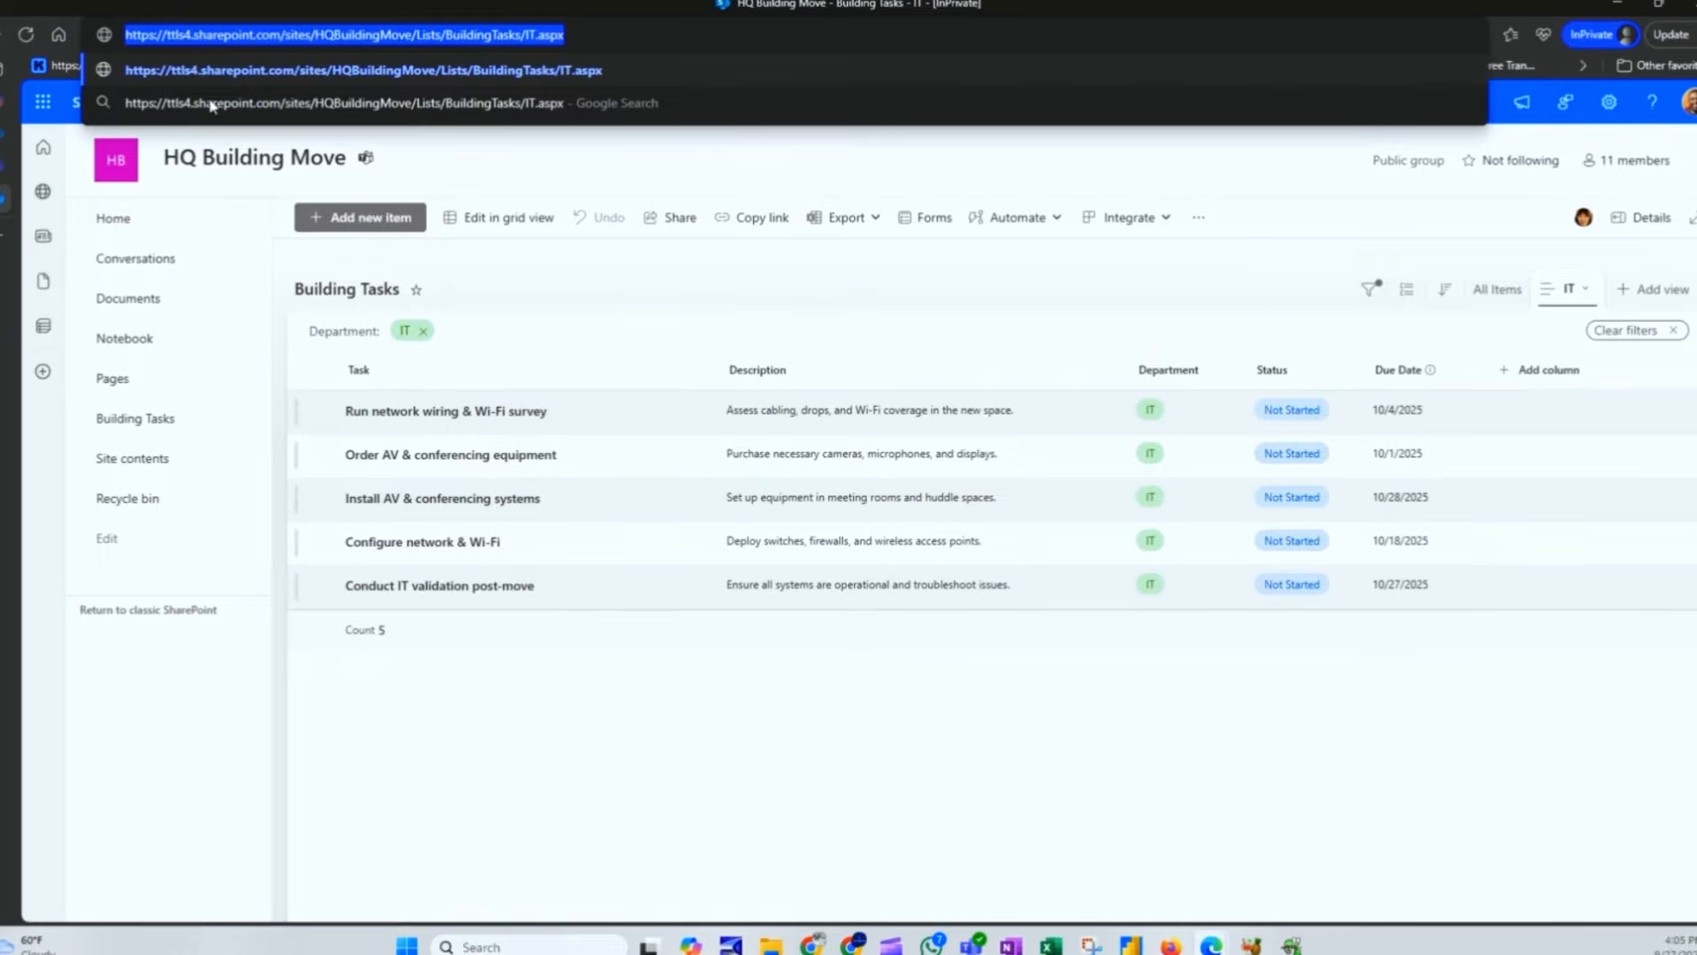
click(785, 807)
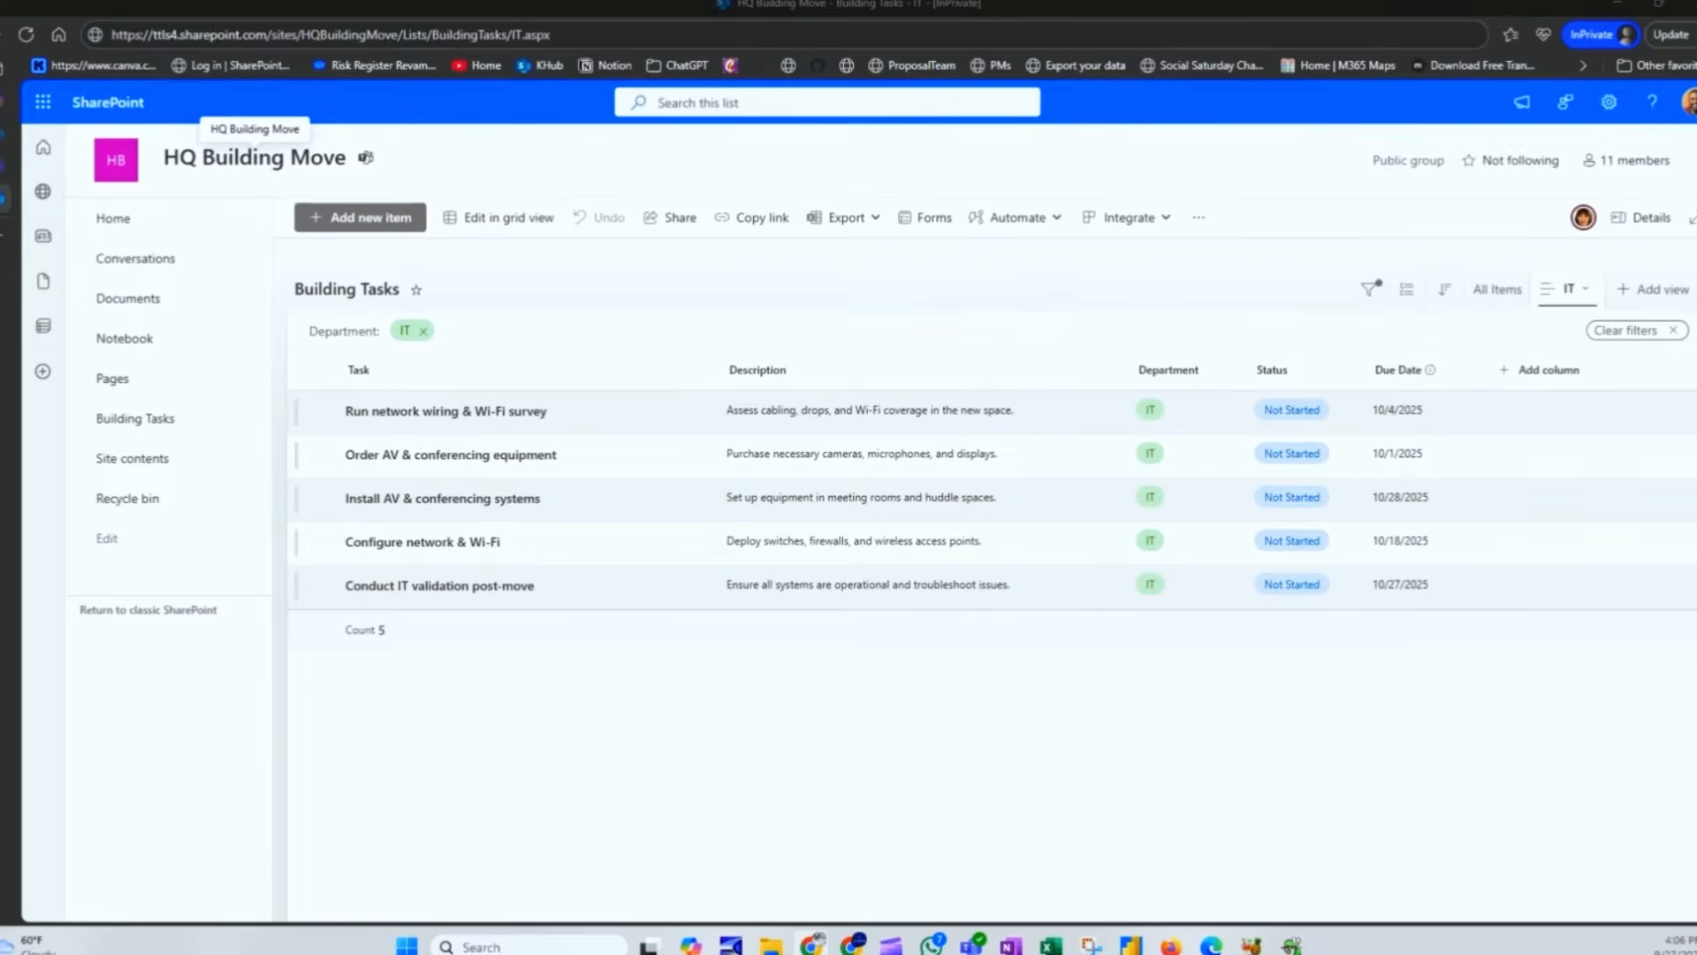
drag(1036, 811, 673, 2)
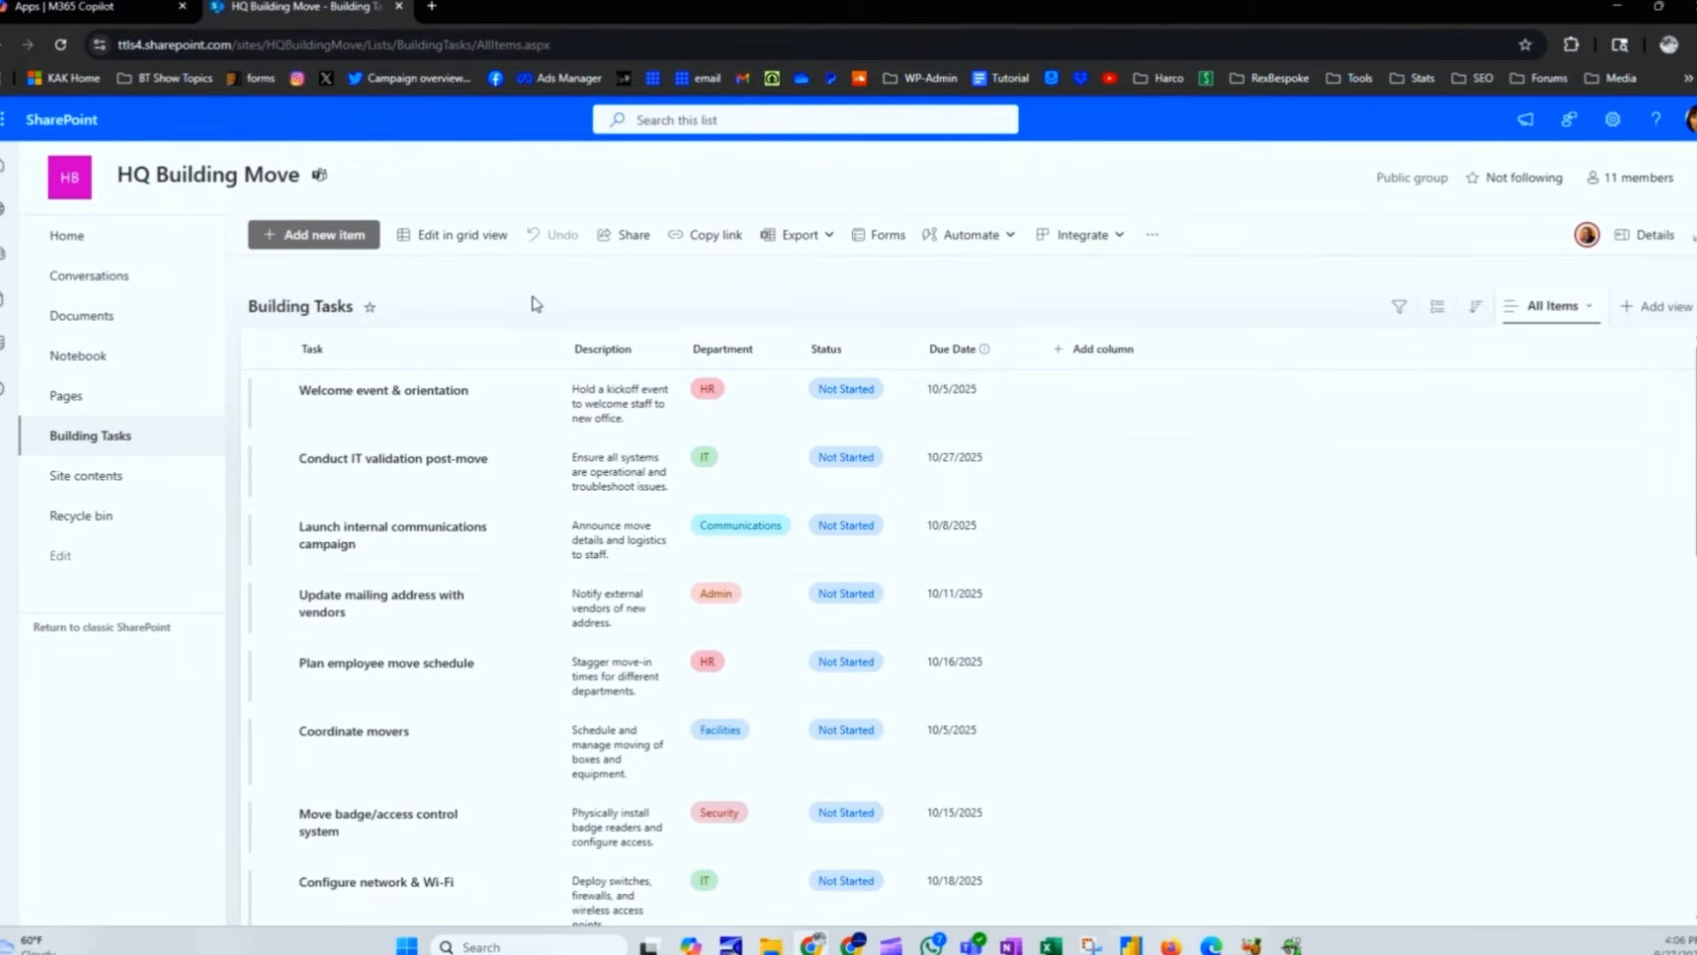
click(66, 54)
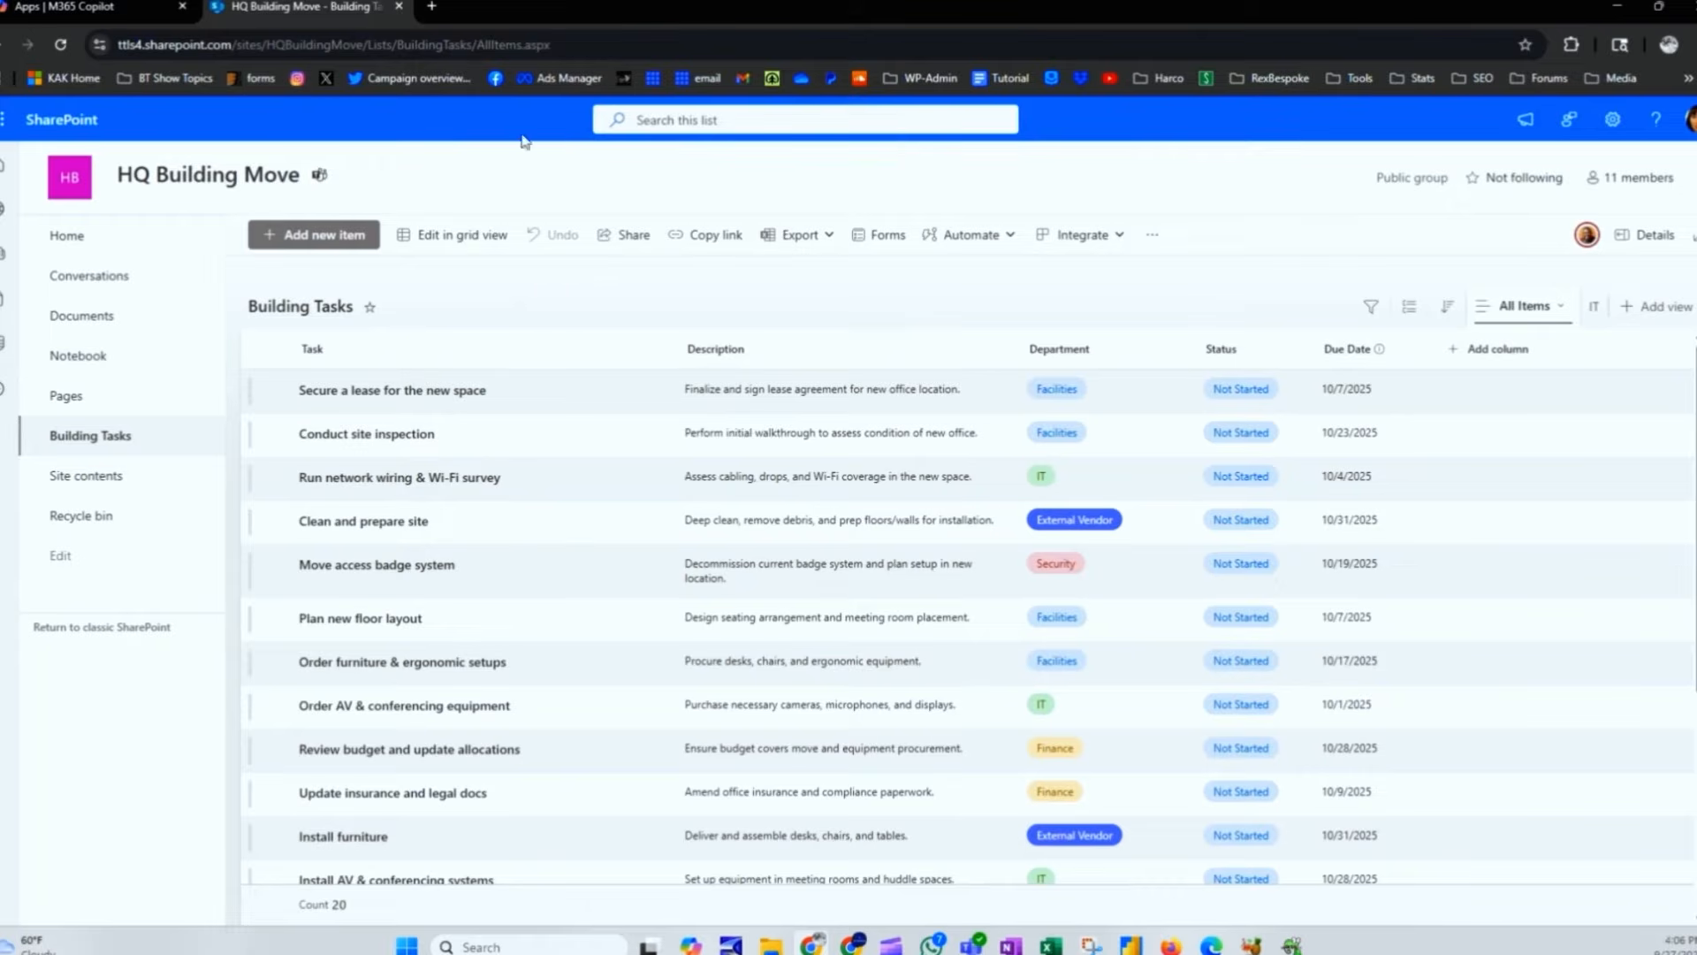
click(511, 44)
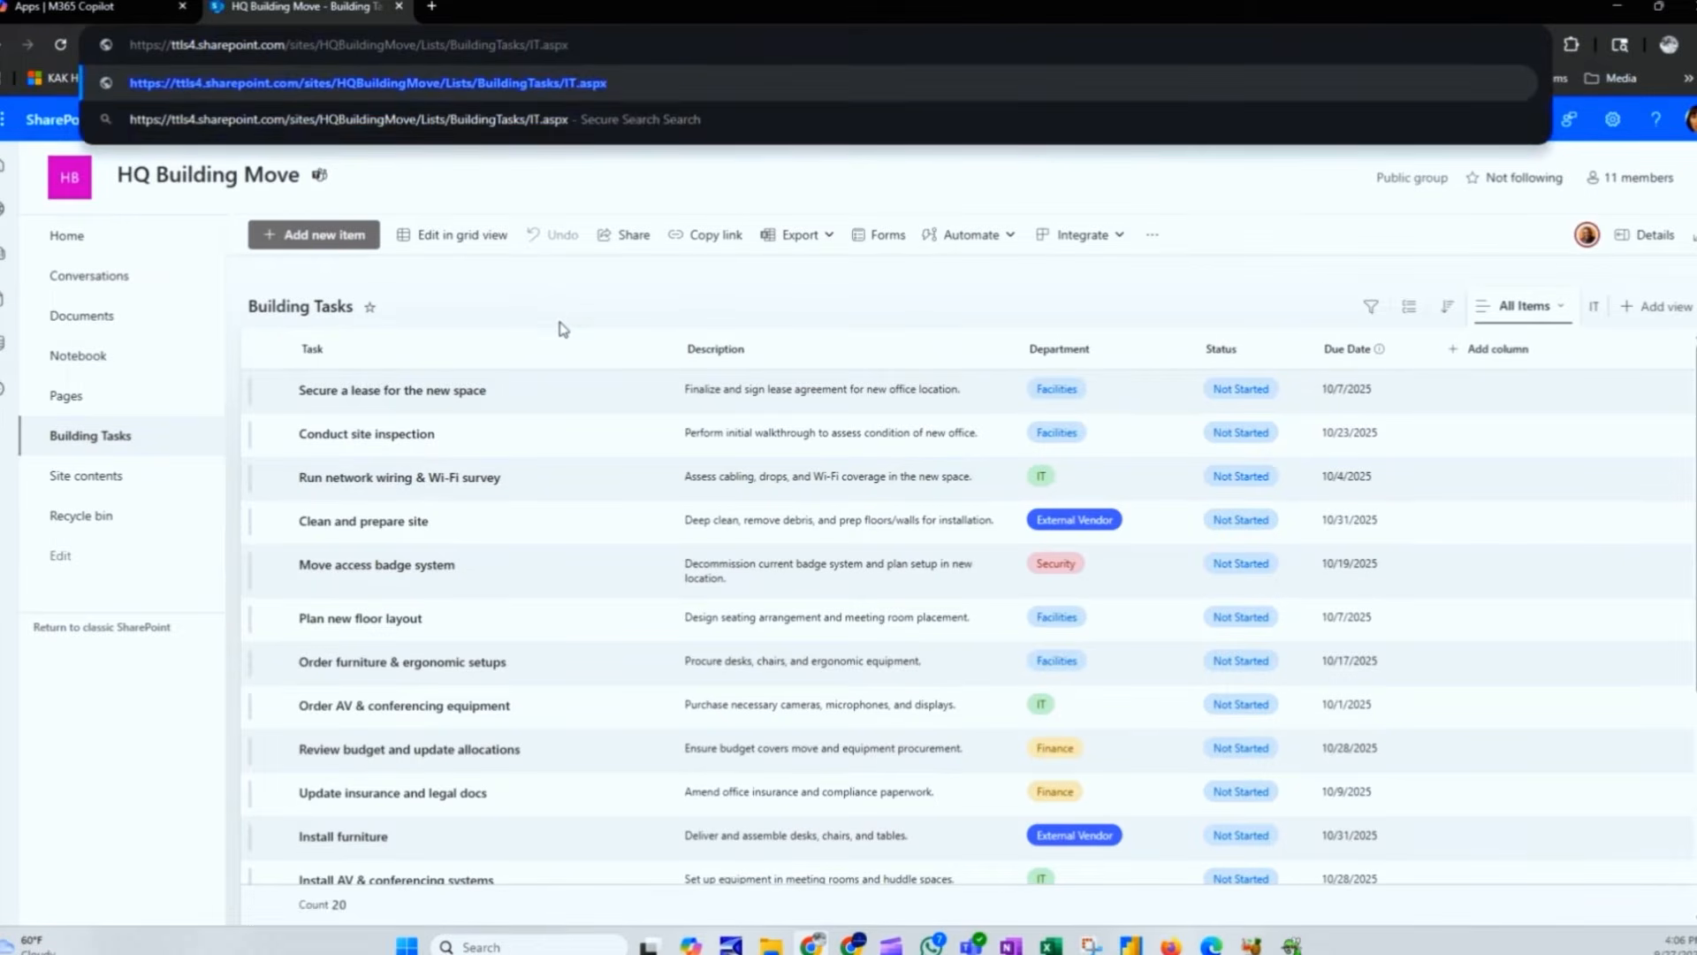
key(Return)
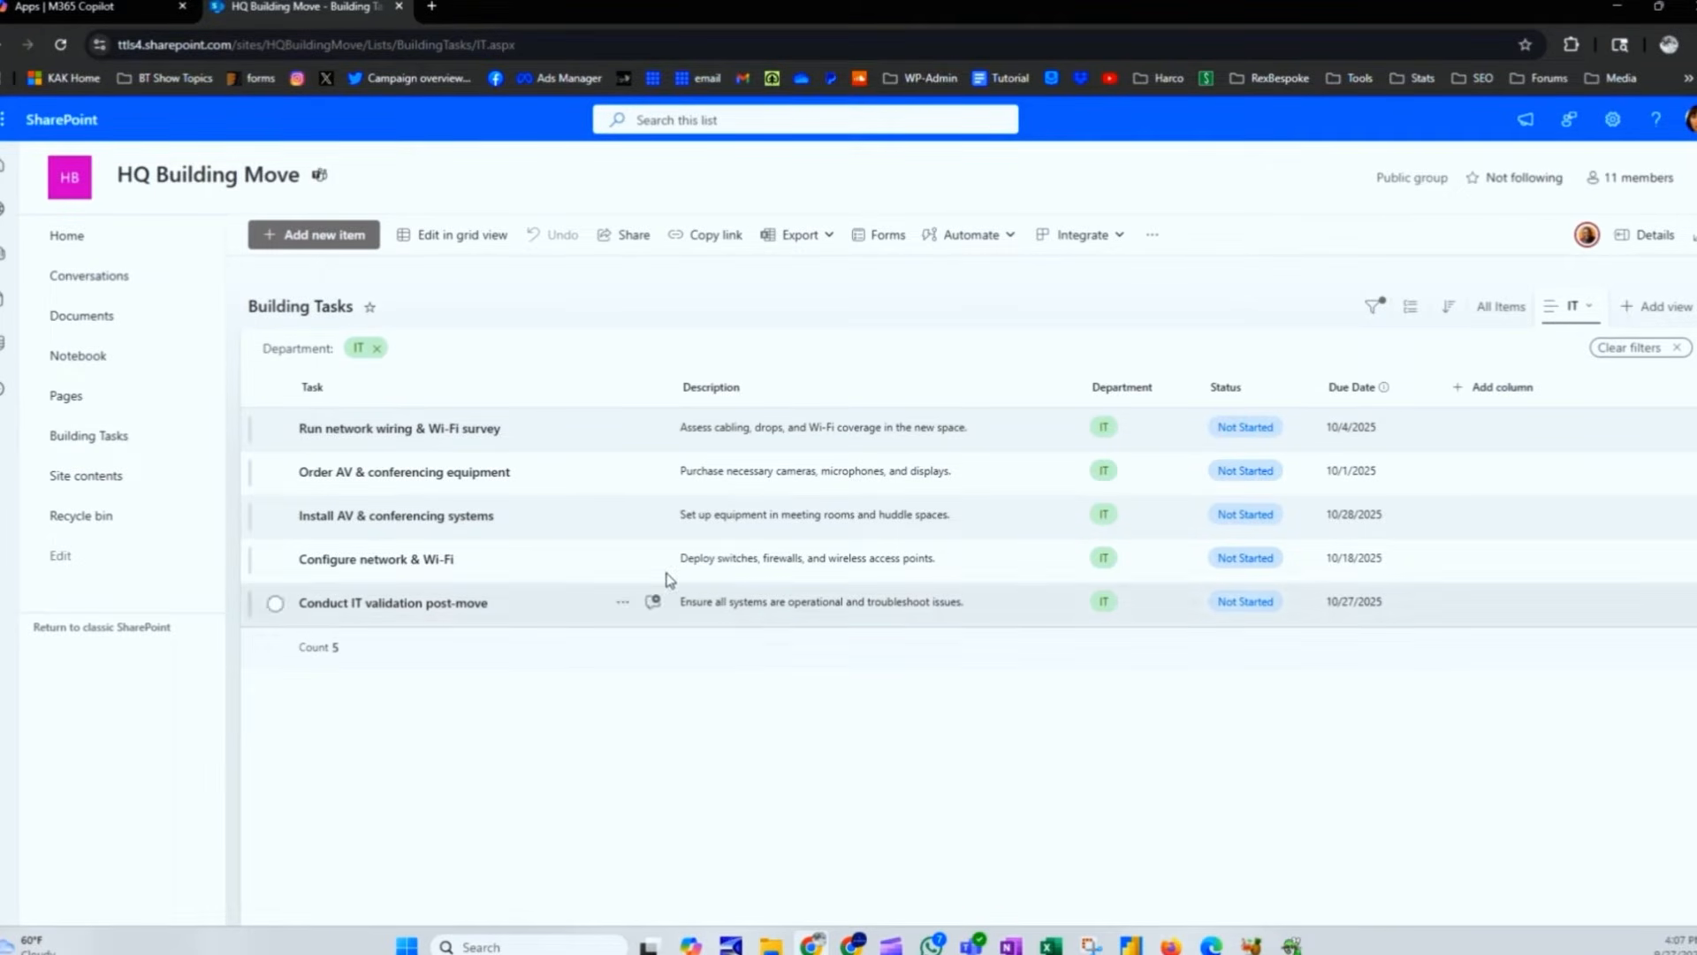
Step: Set the 'Run network wiring & Wi-Fi survey' task's status to In Progress
click(538, 440)
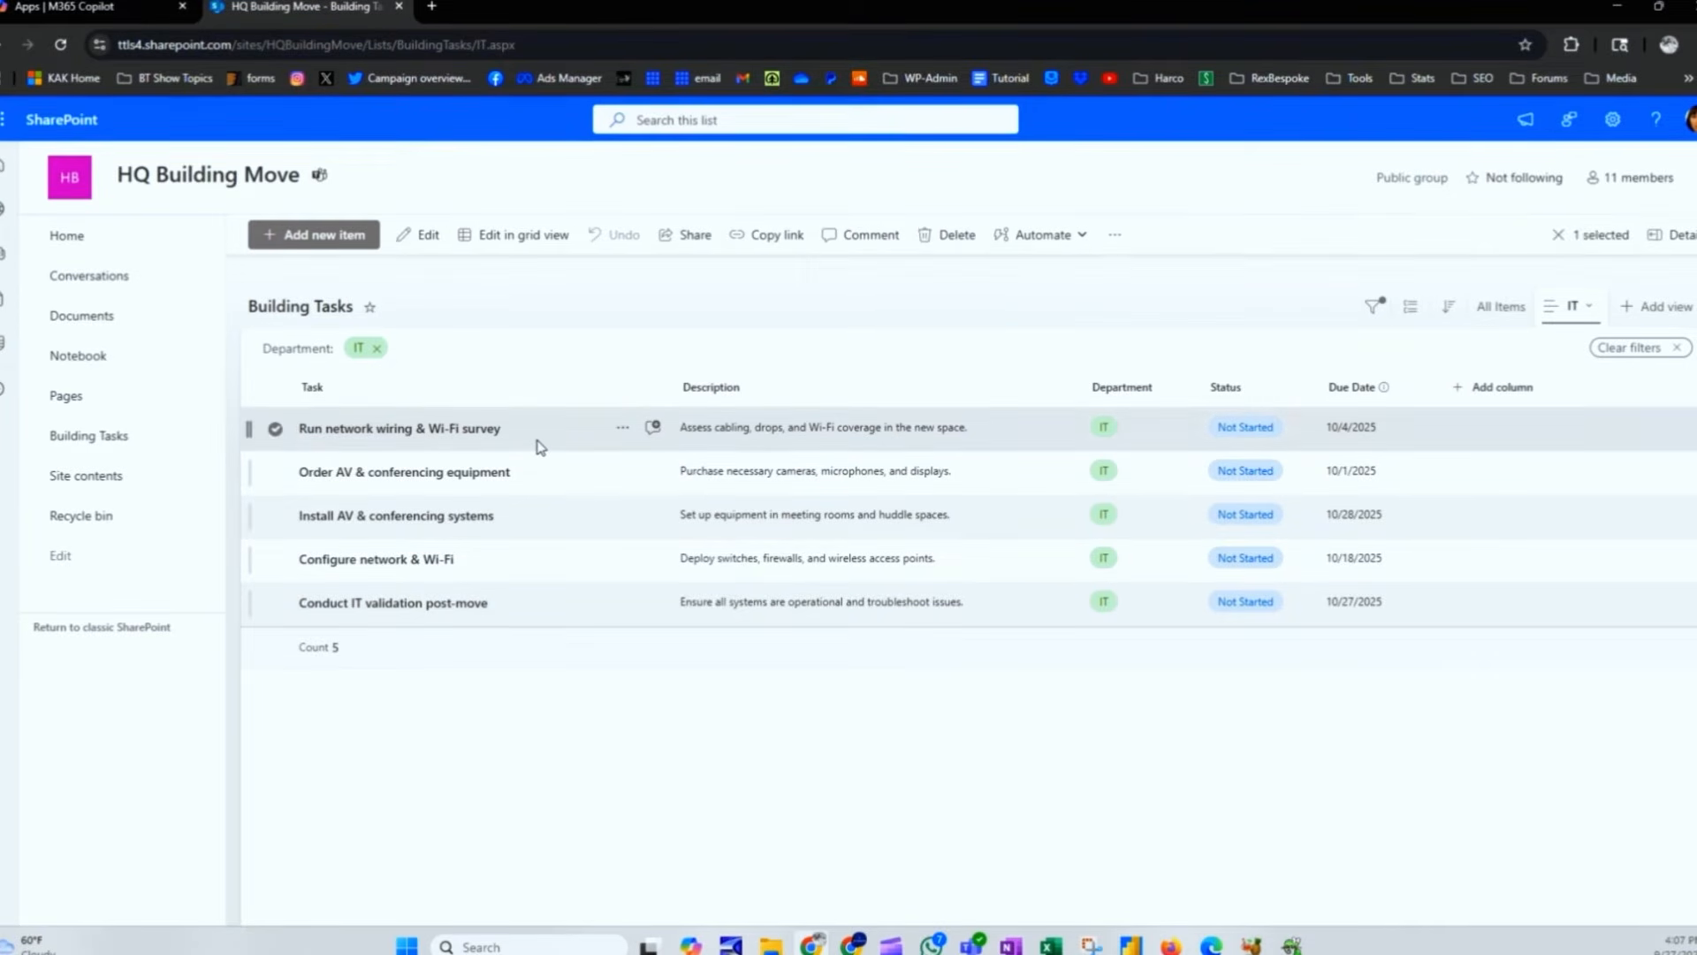
click(537, 445)
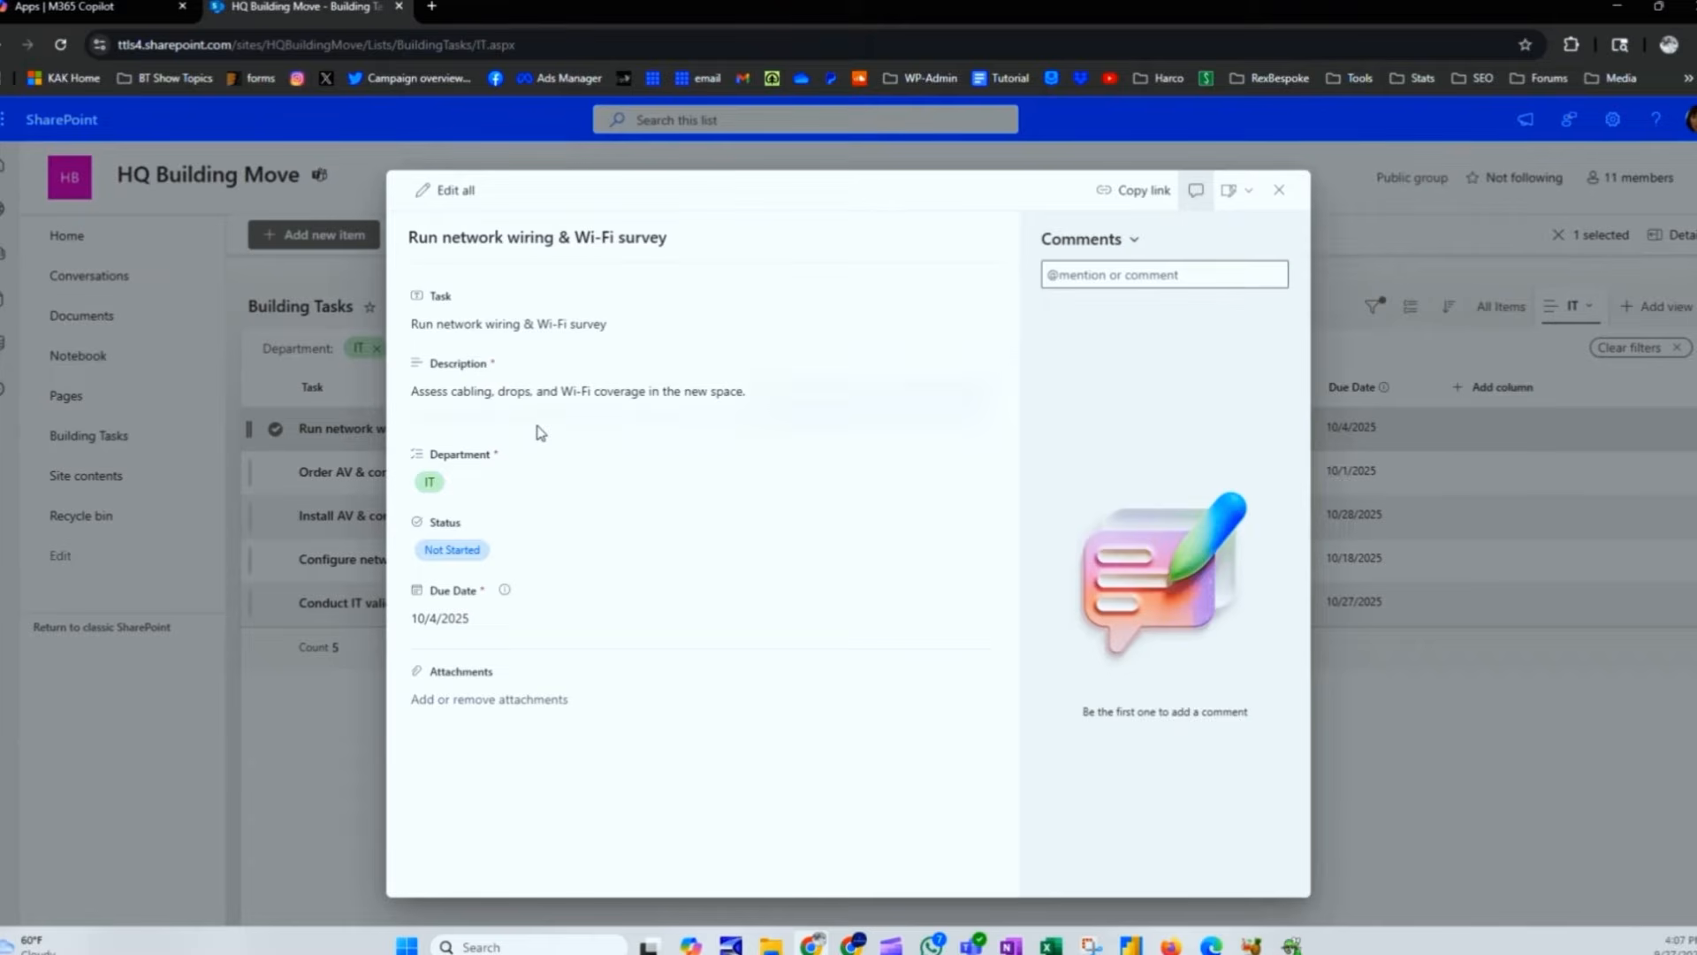
click(530, 556)
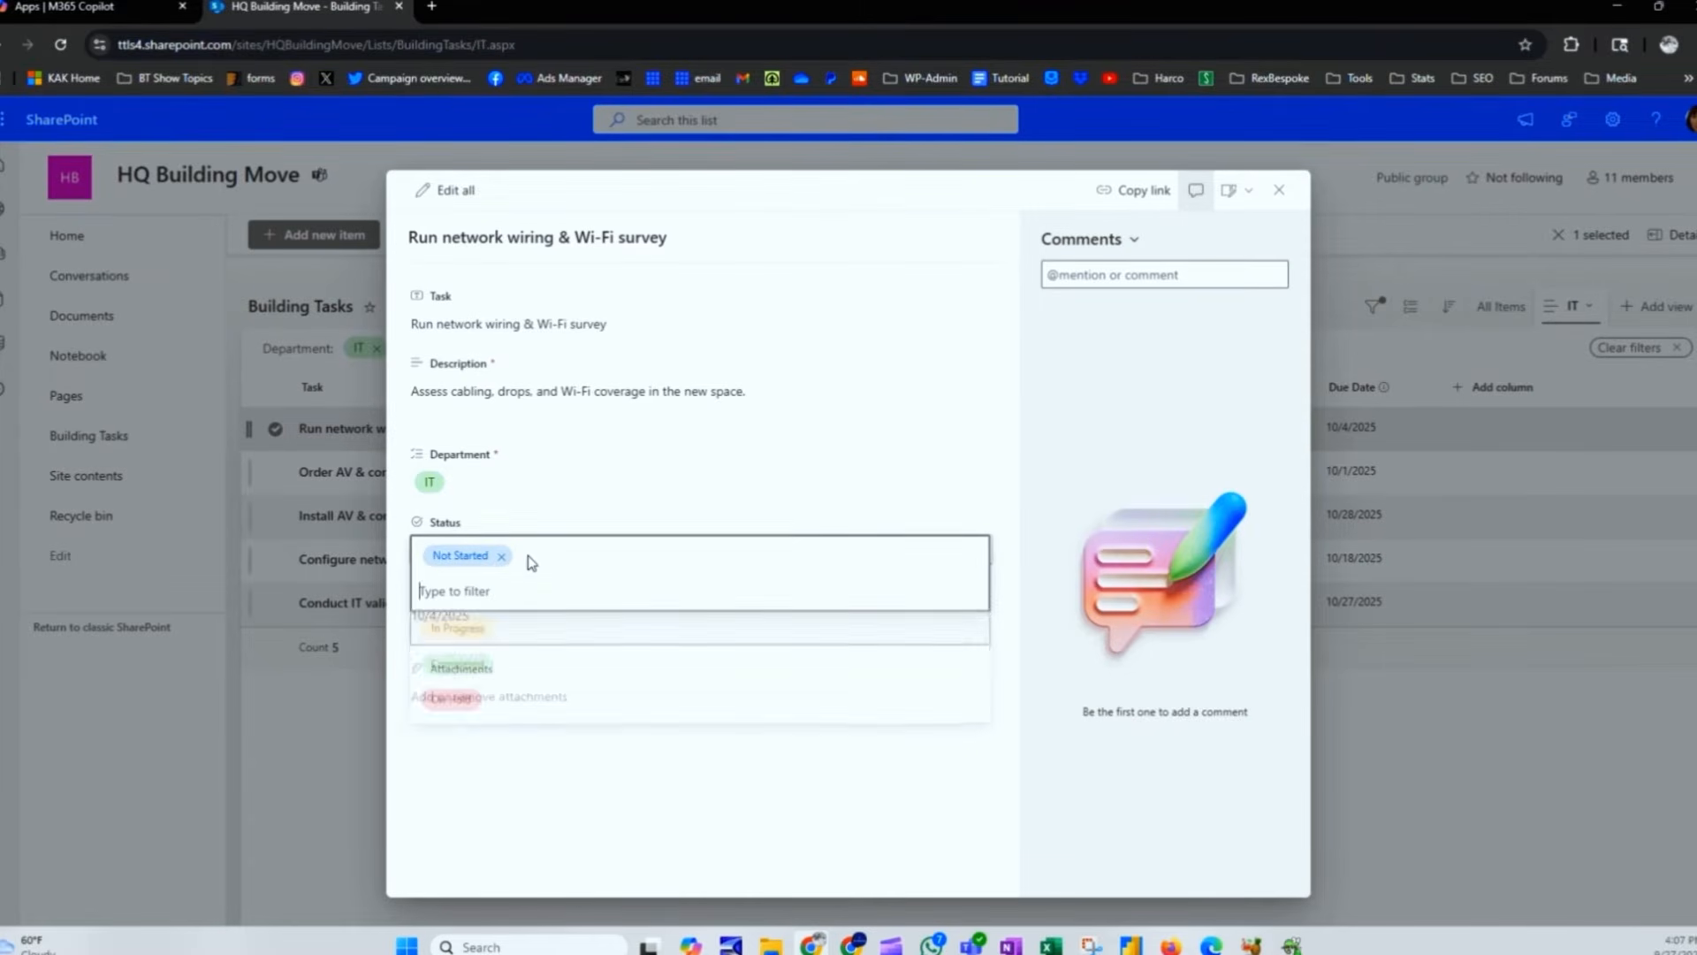
click(530, 633)
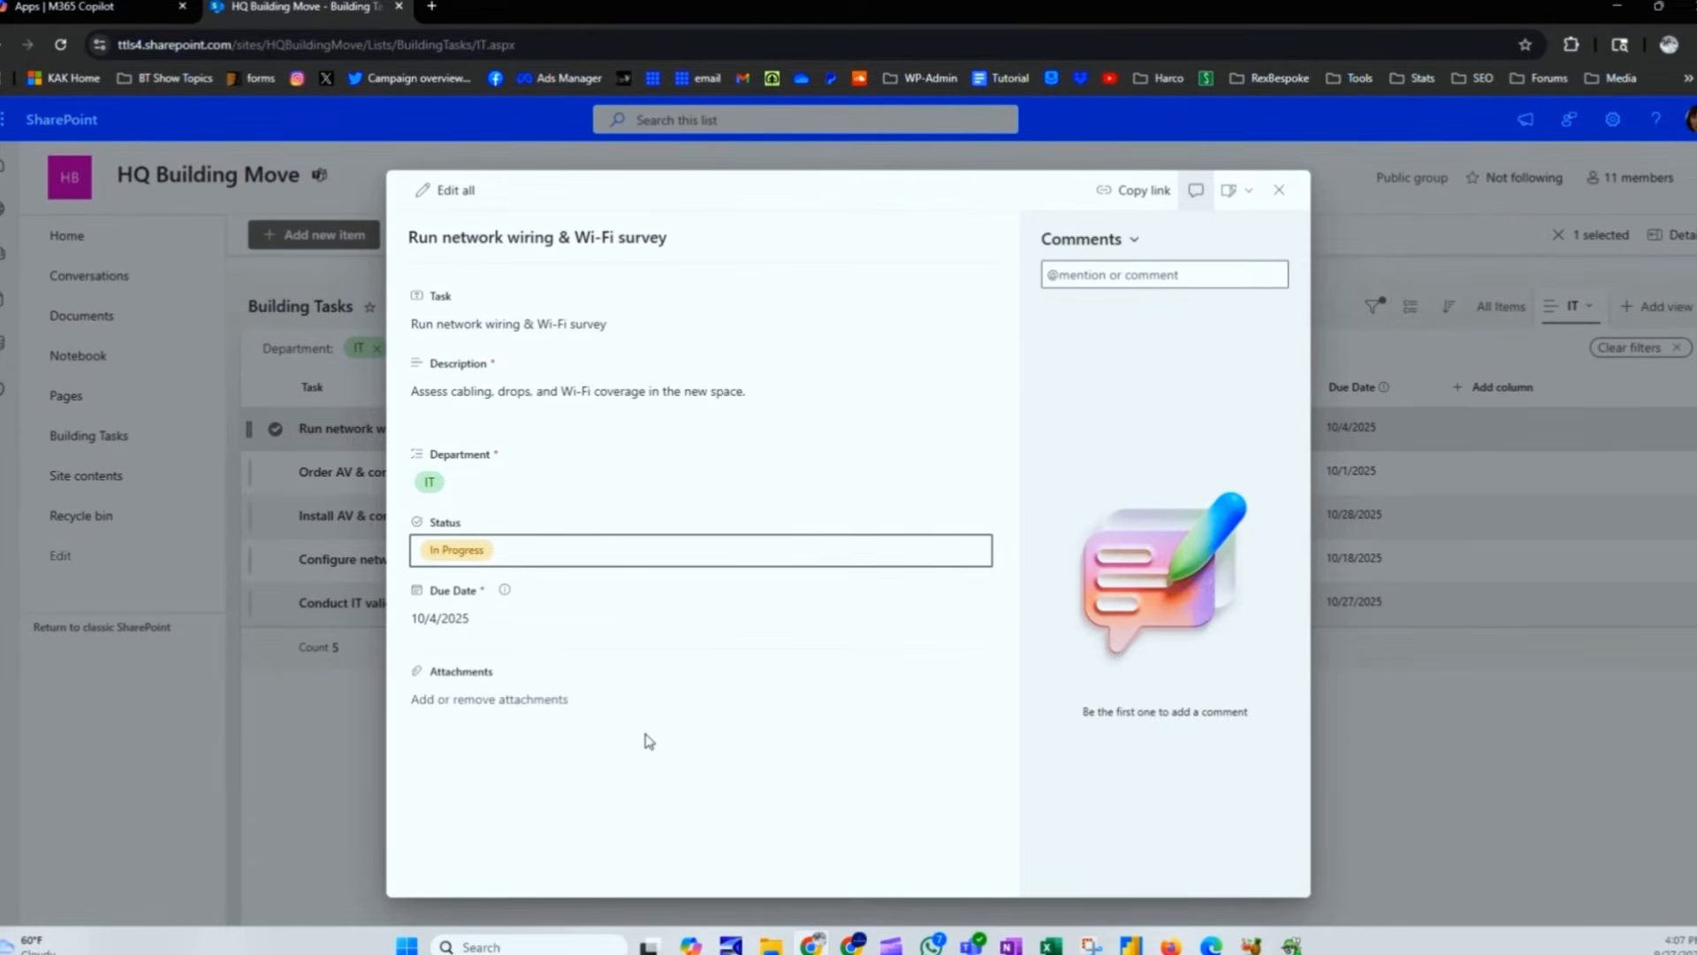
Step: Post a comment saying the wiring has started and asking who should handle the survey
click(1117, 276)
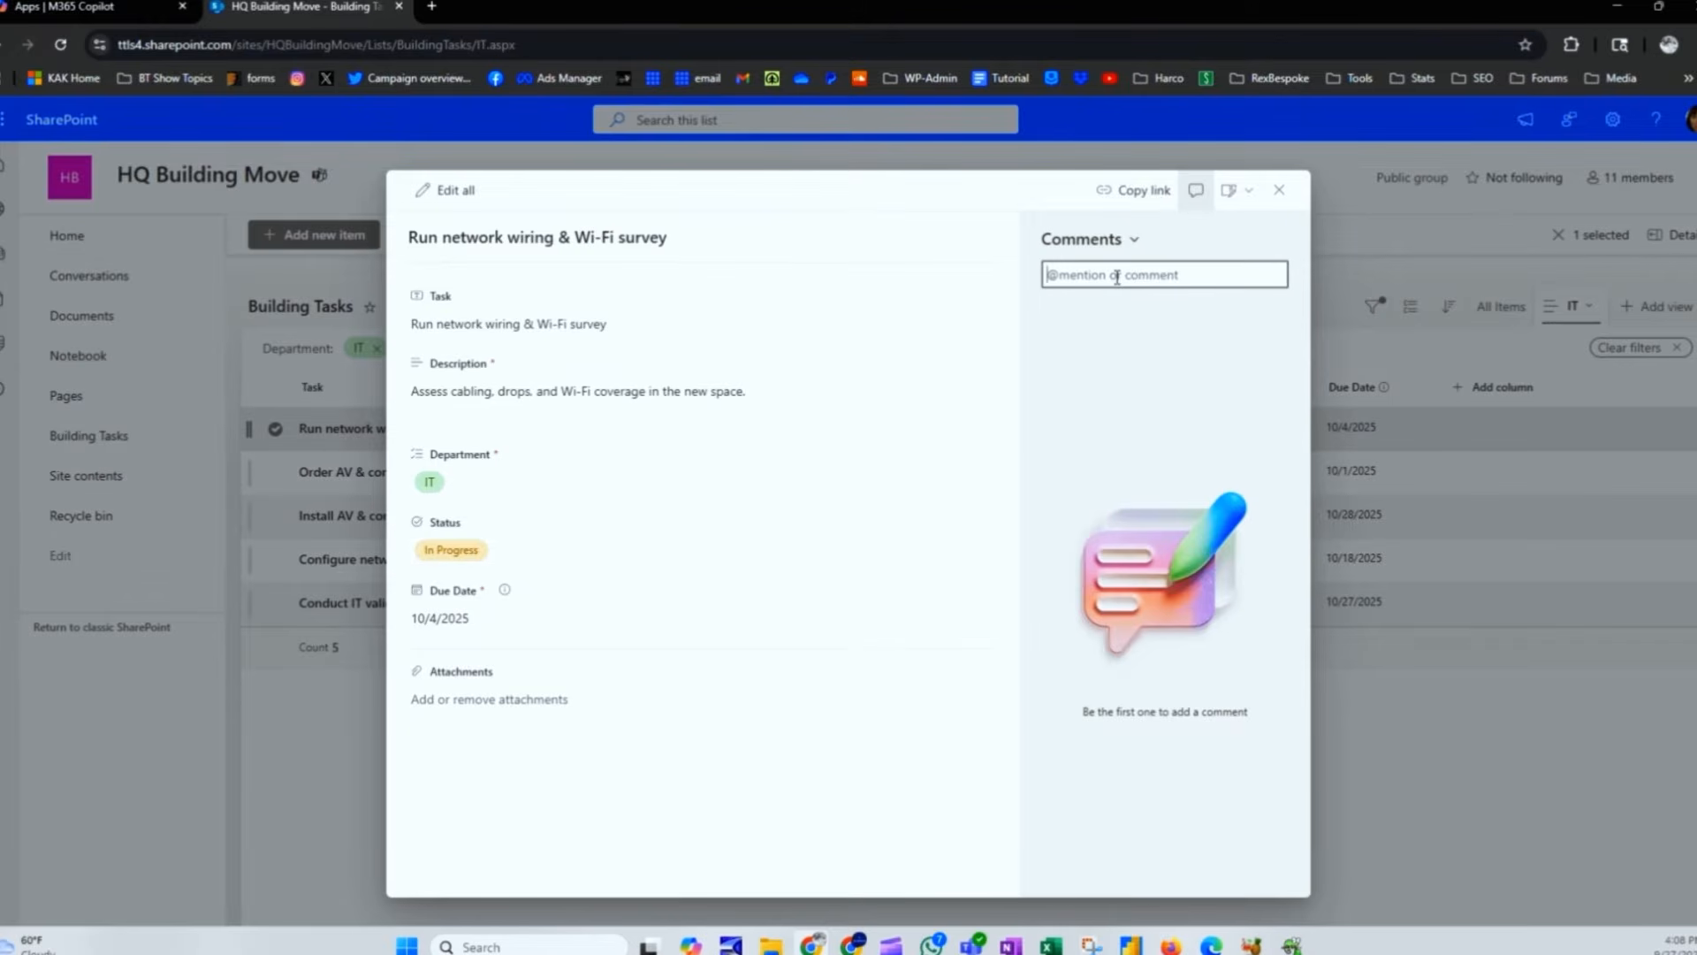
text(I've st)
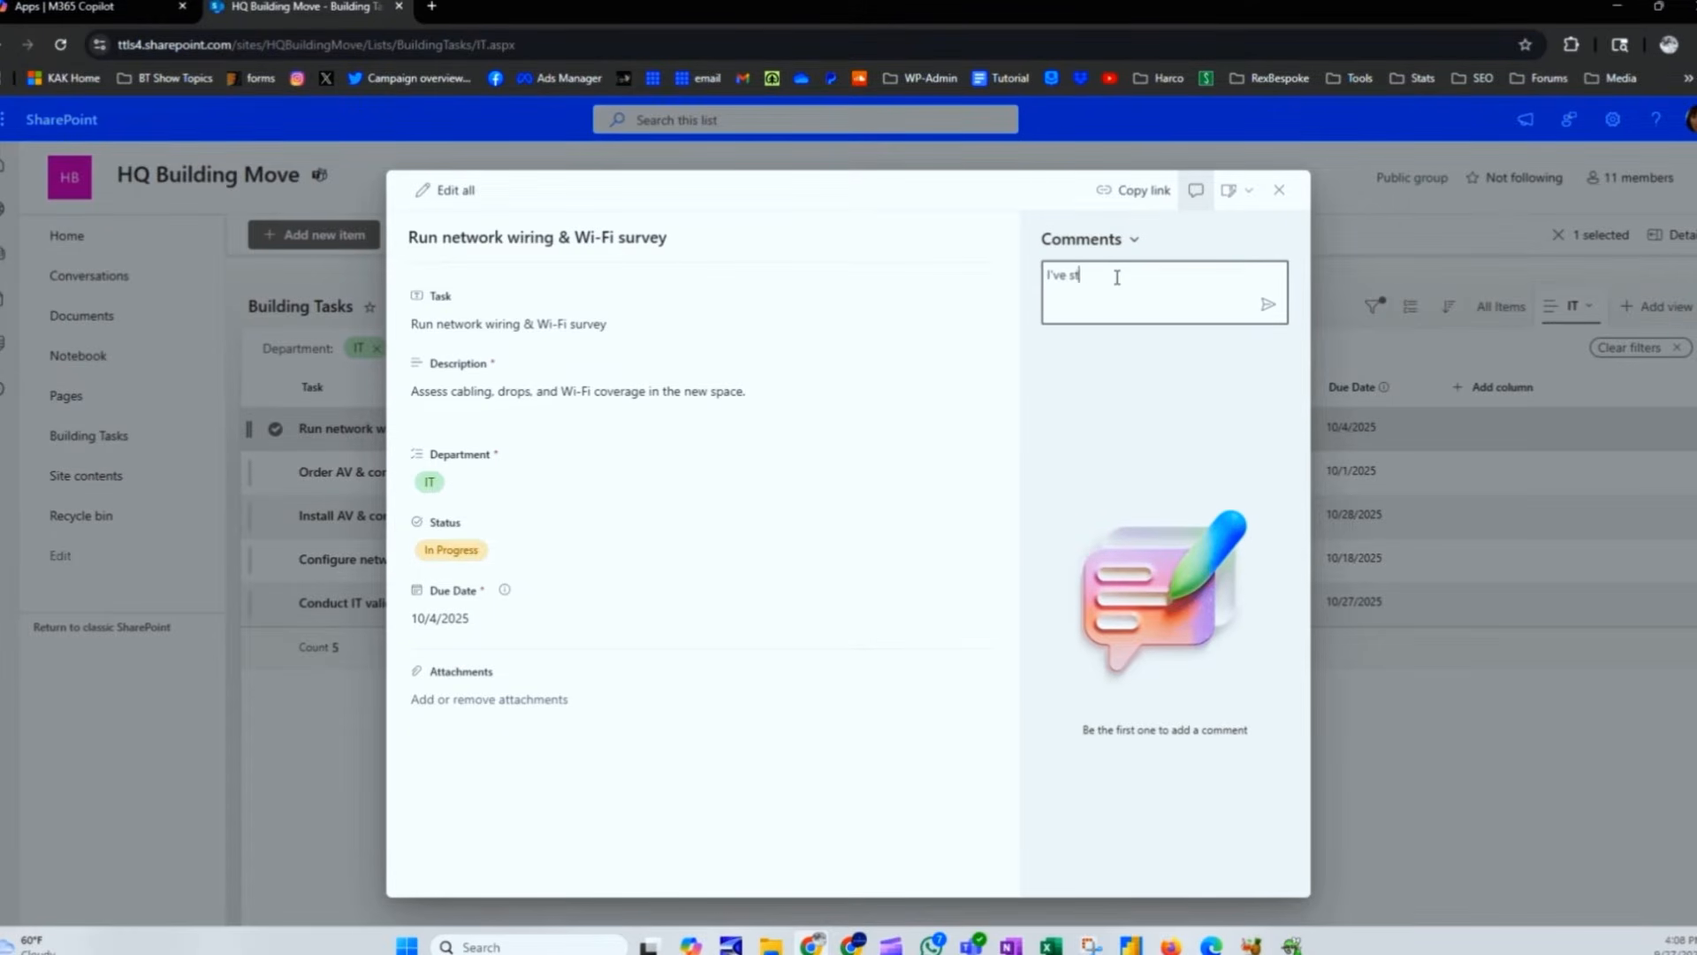
text(arted the wiring, but who should be in charge of the survey? Is that a)
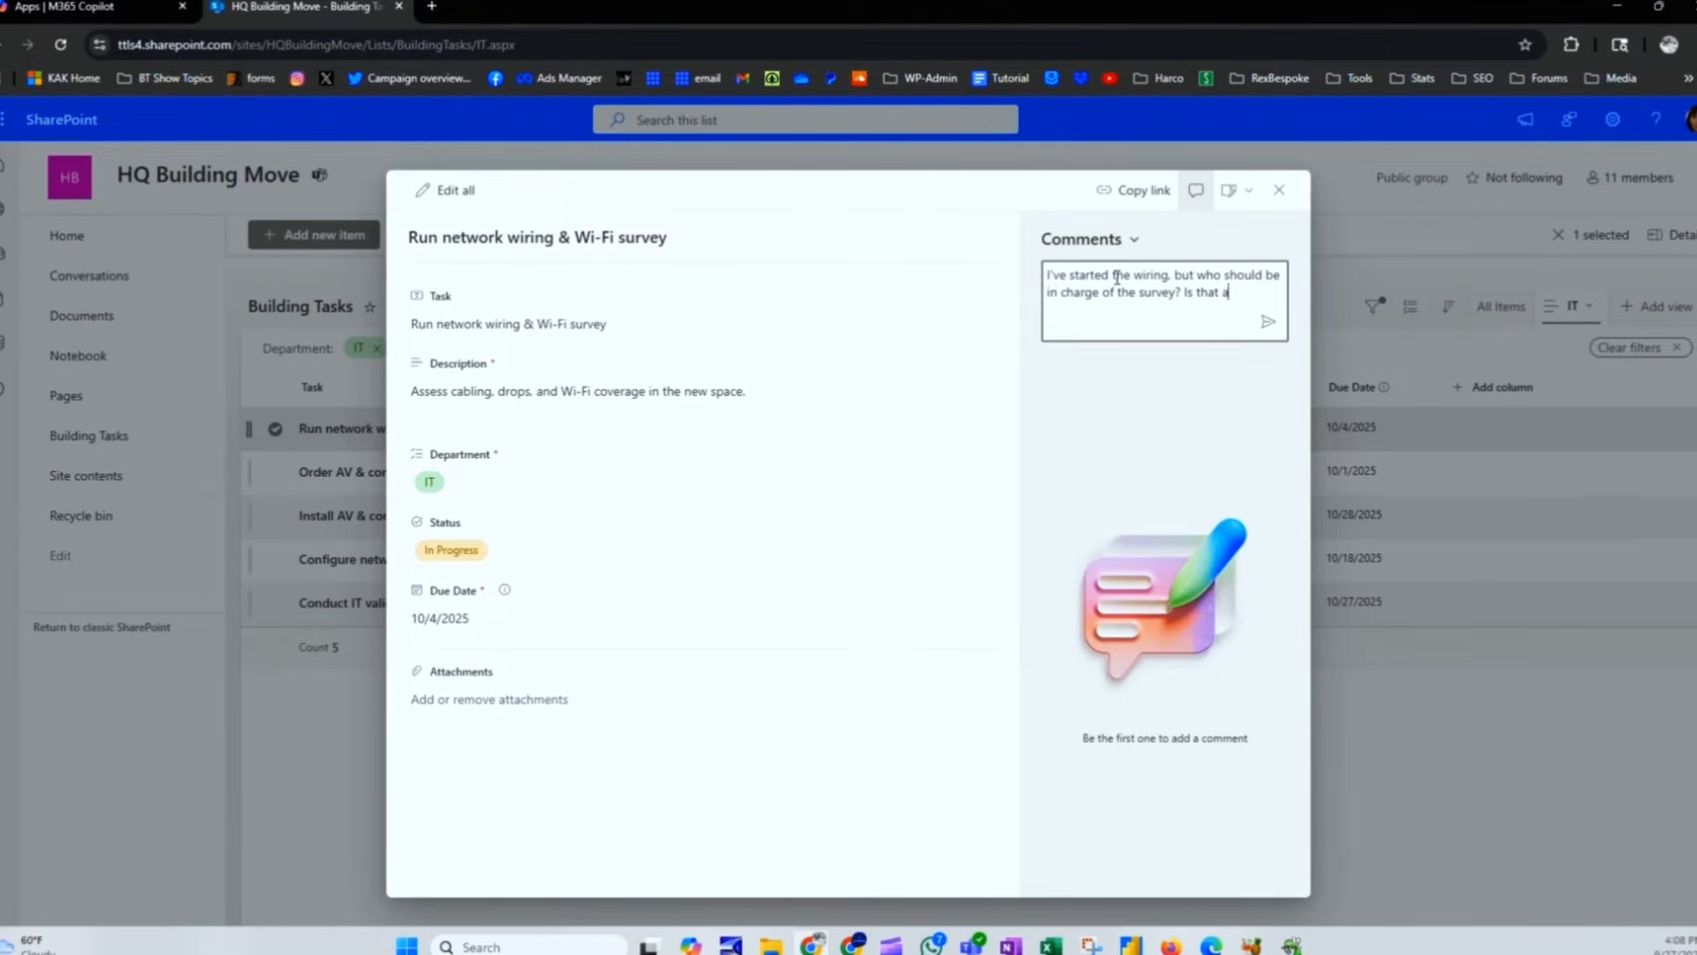
text(lso me?)
click(1267, 321)
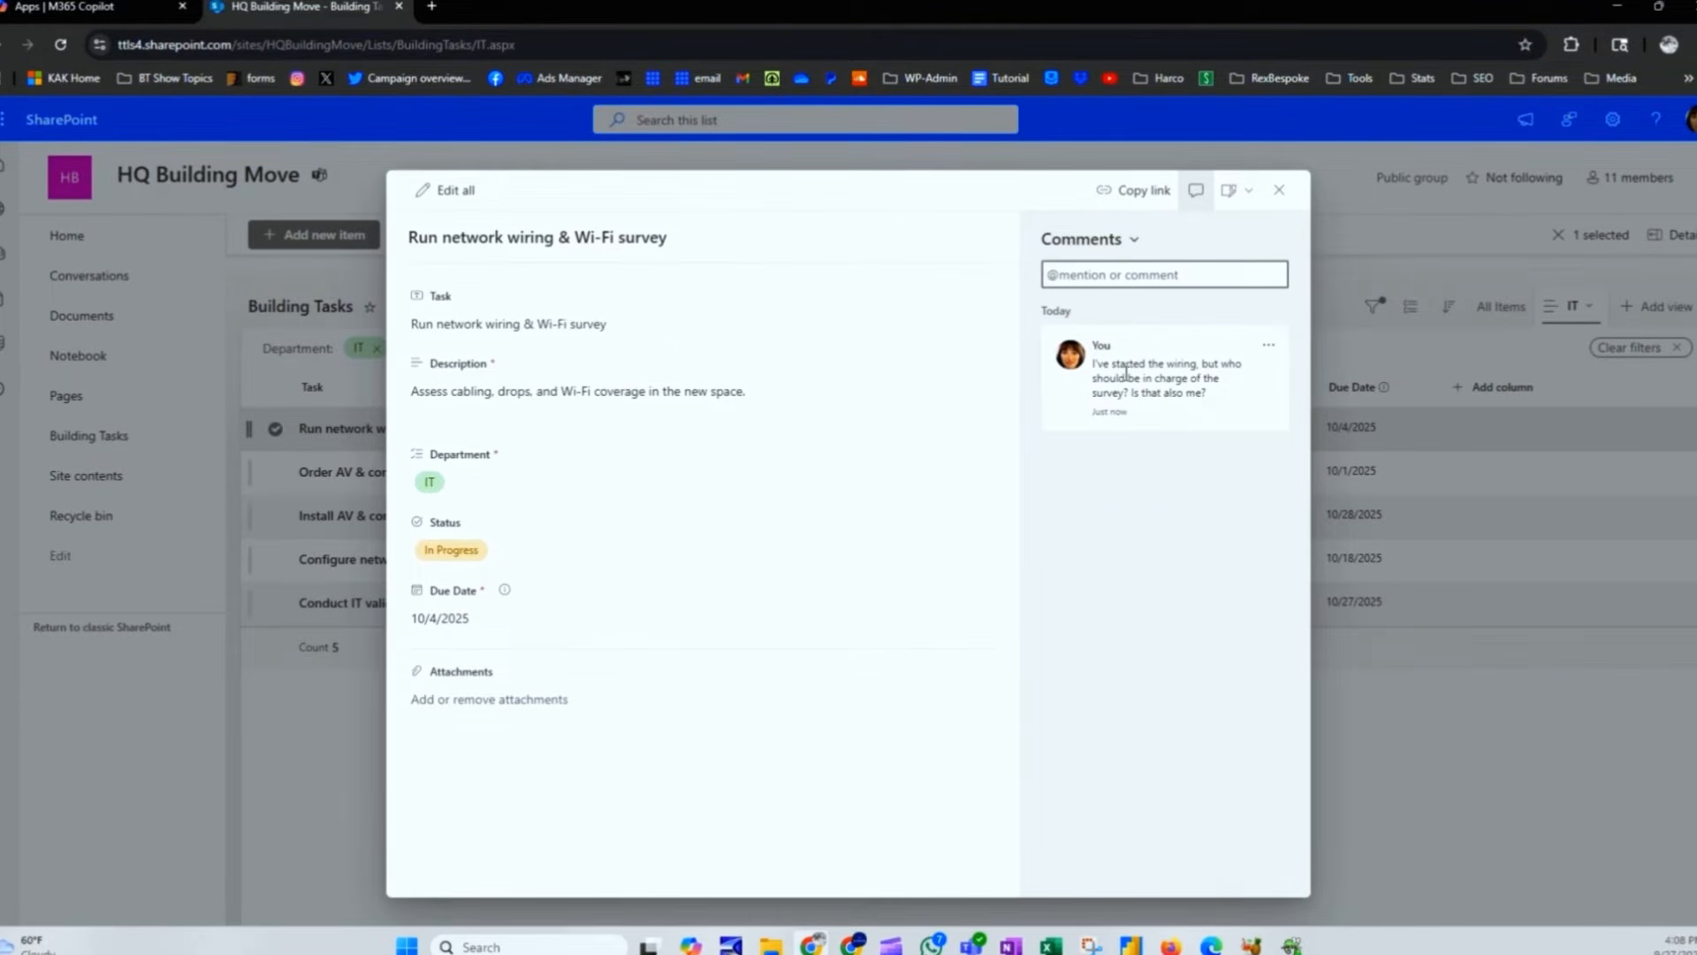
click(1268, 345)
click(1234, 373)
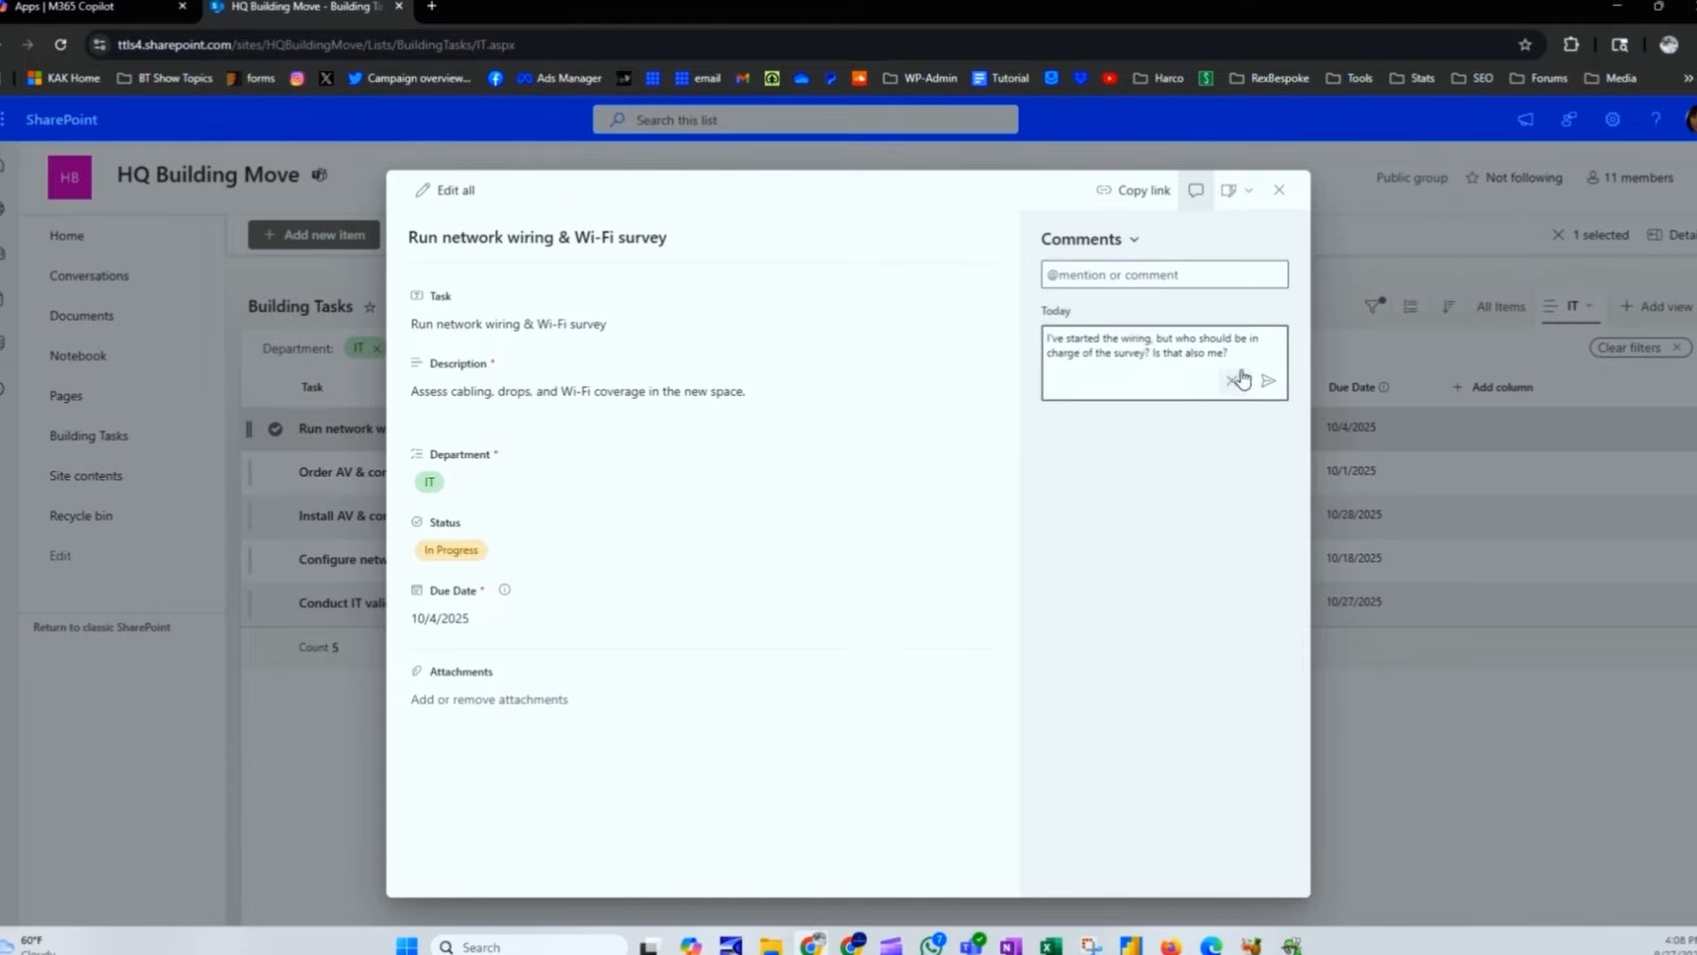
click(1086, 442)
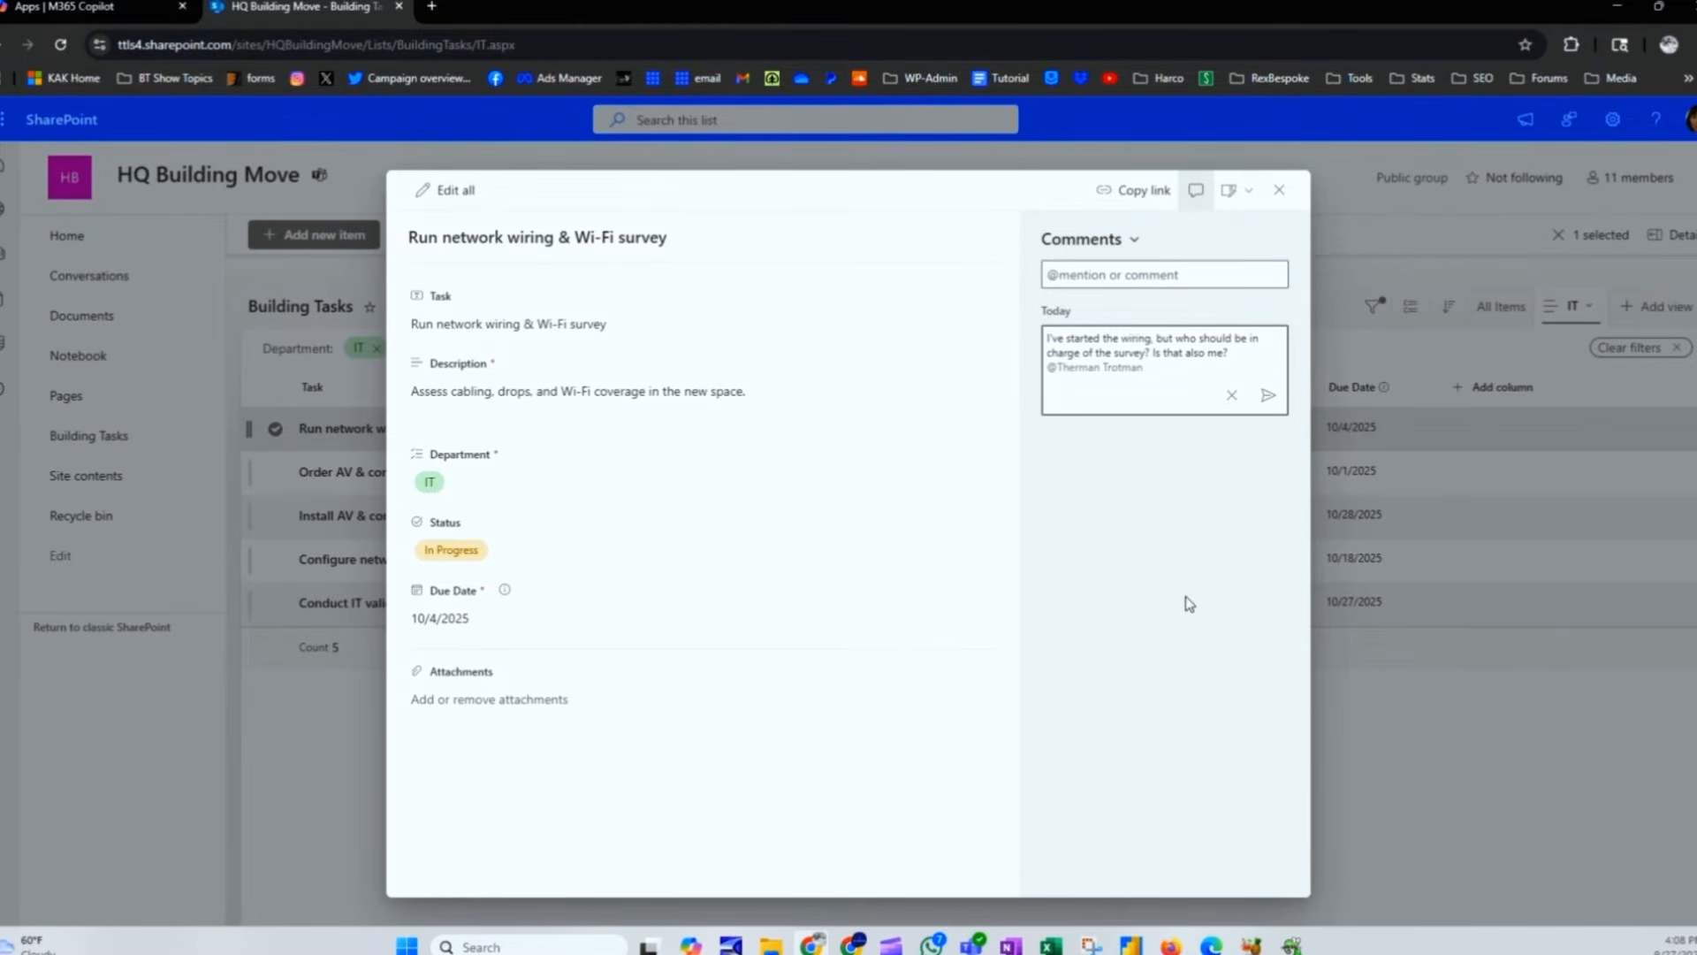
click(1270, 394)
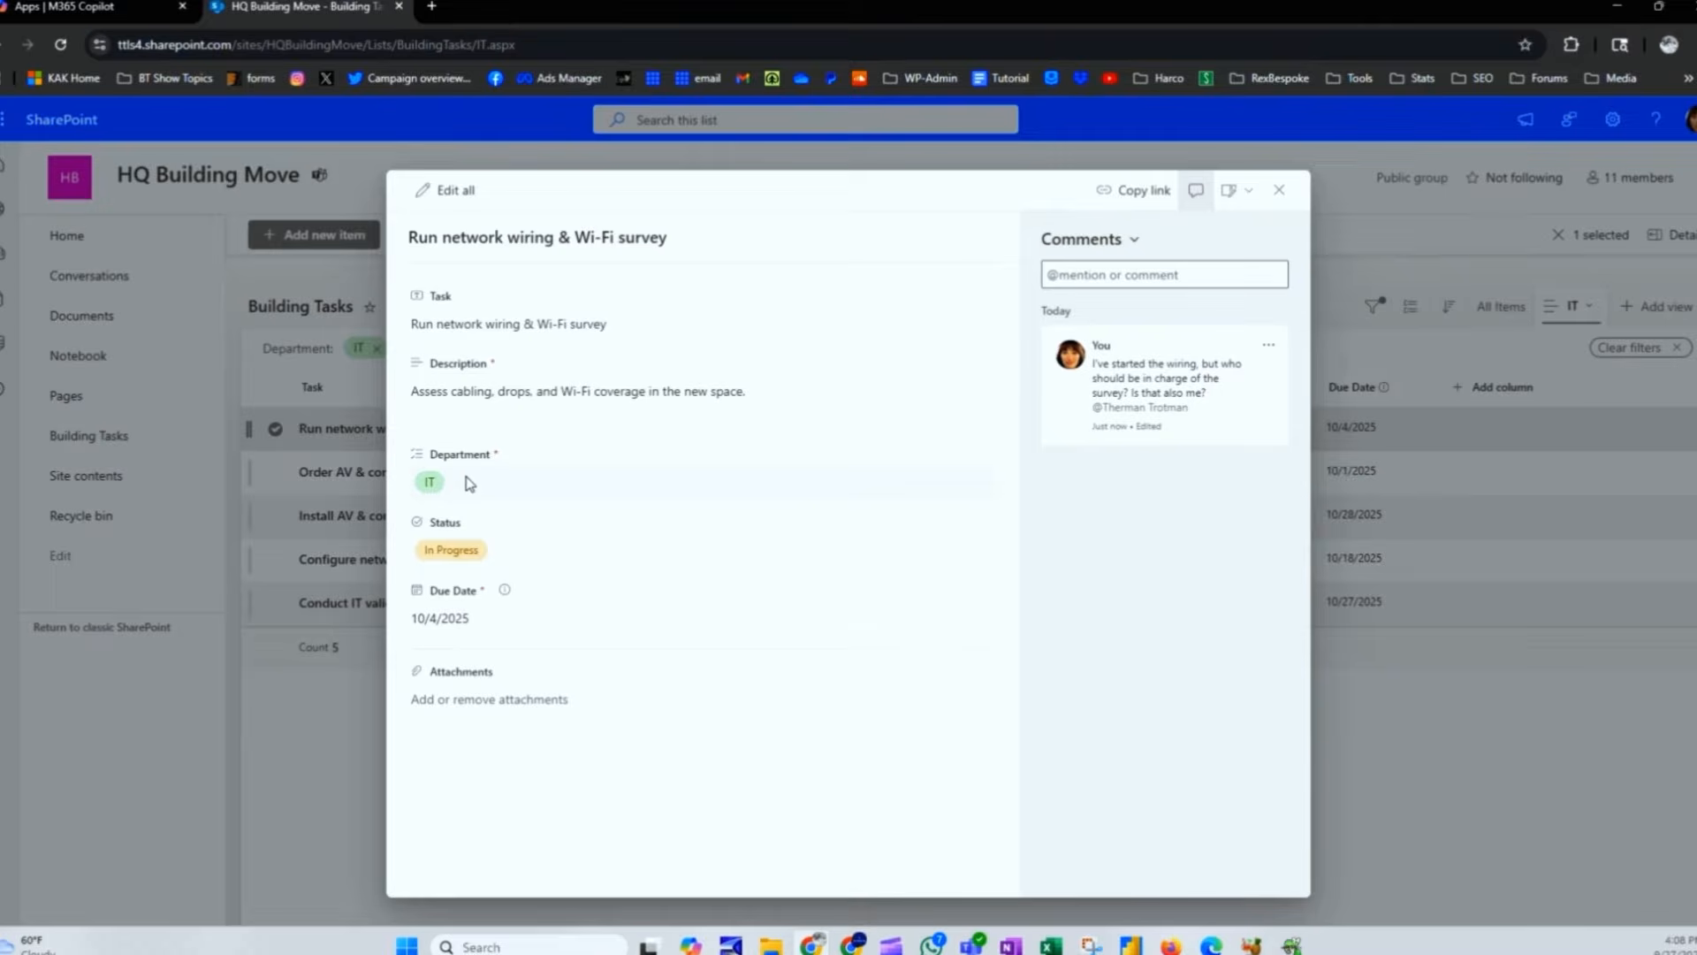
click(1279, 189)
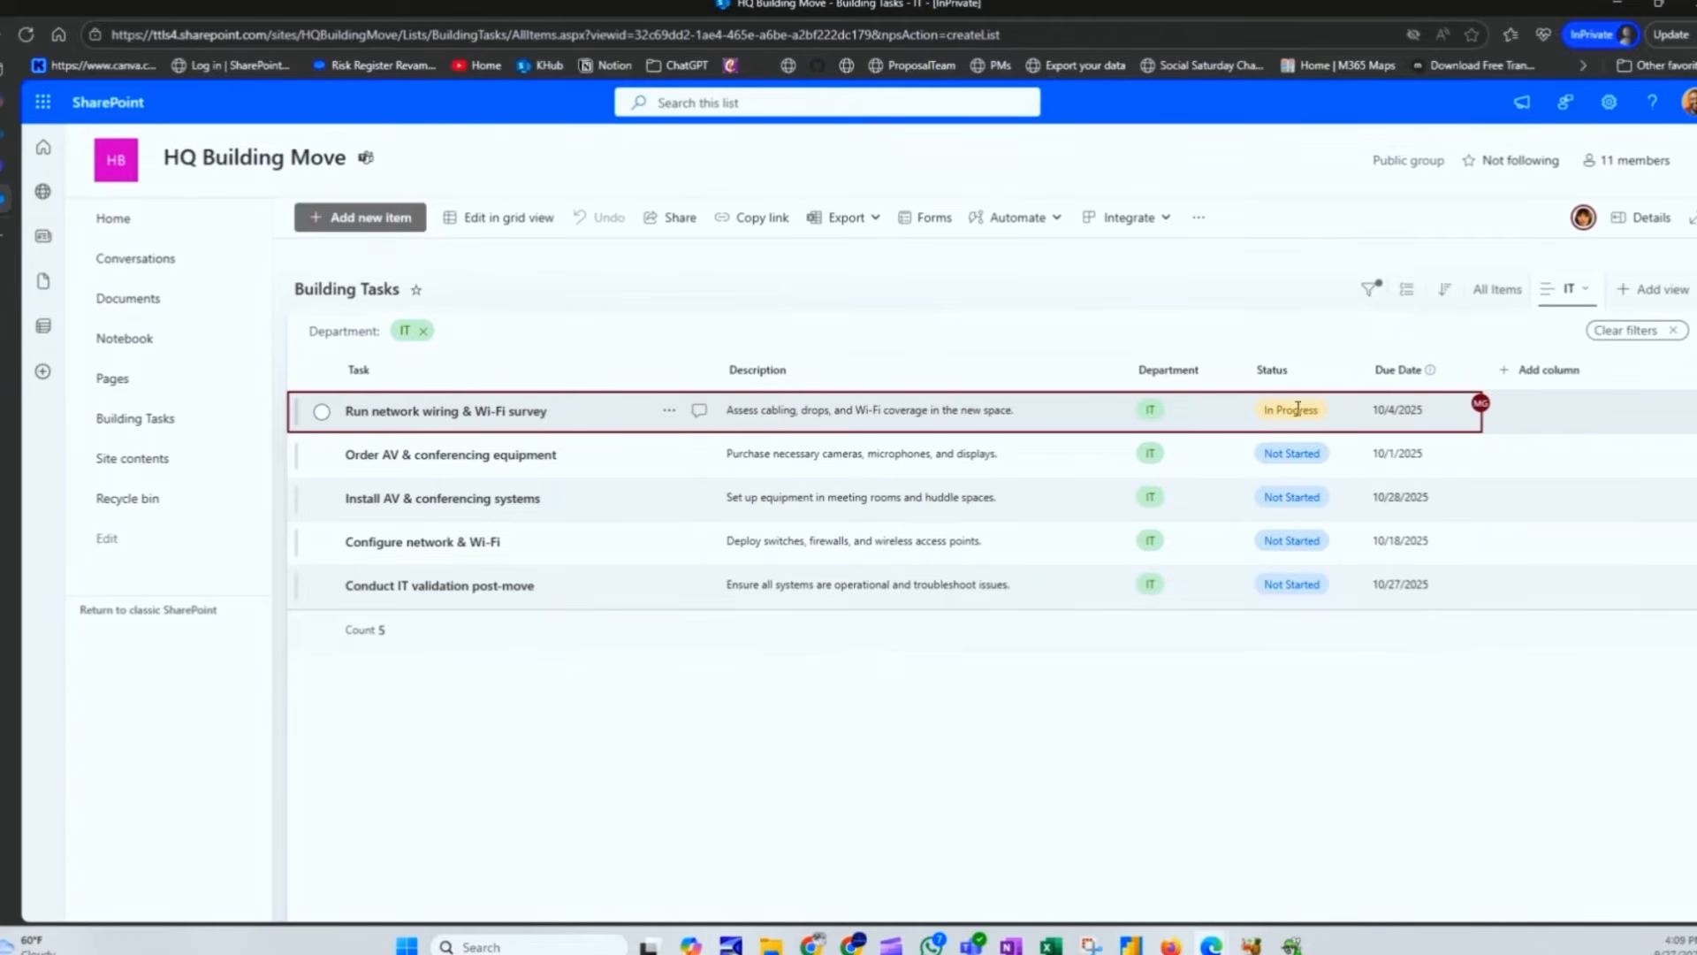
click(699, 410)
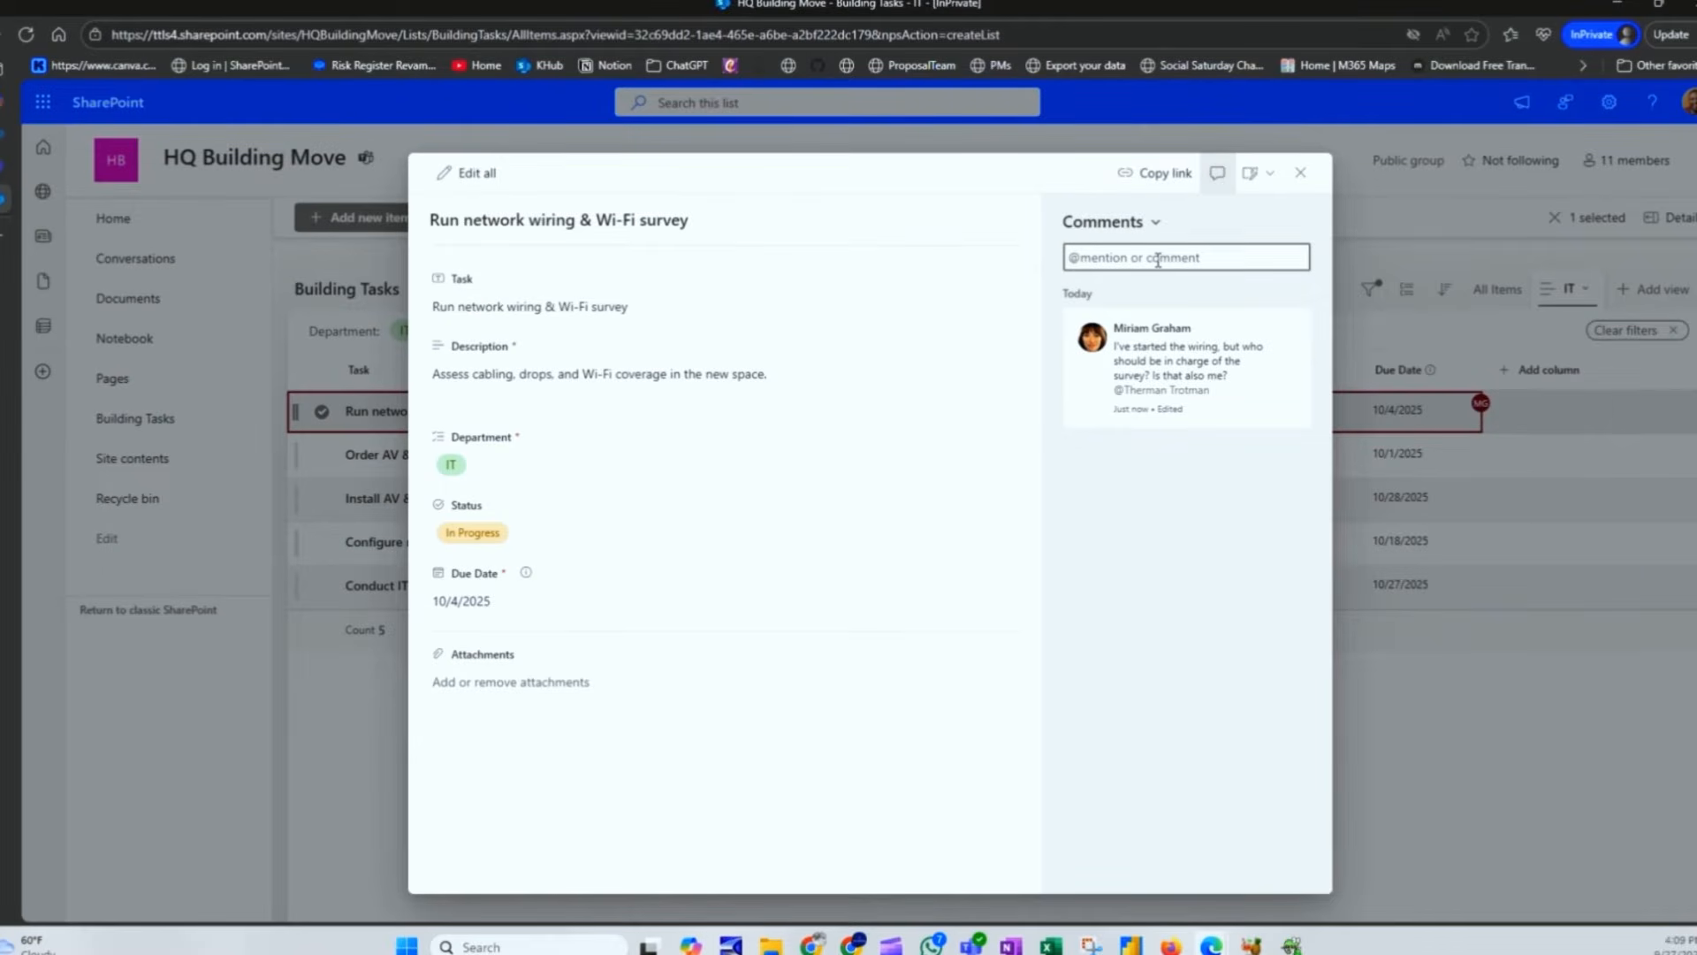
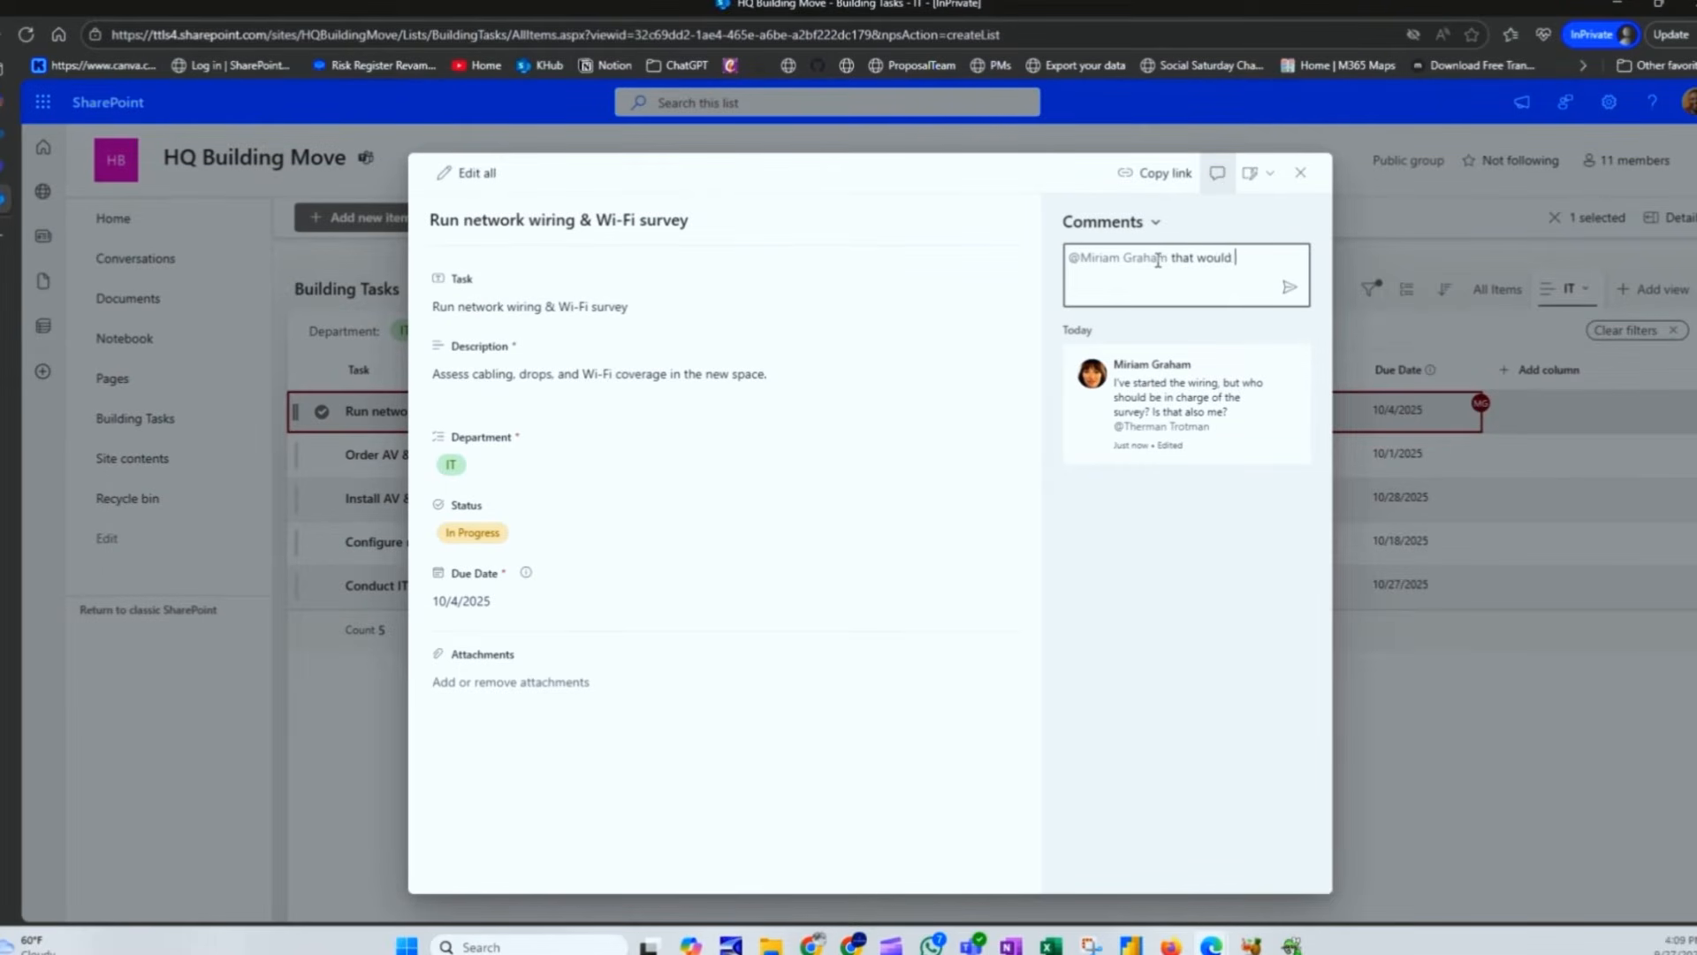
text(be you)
key(Return)
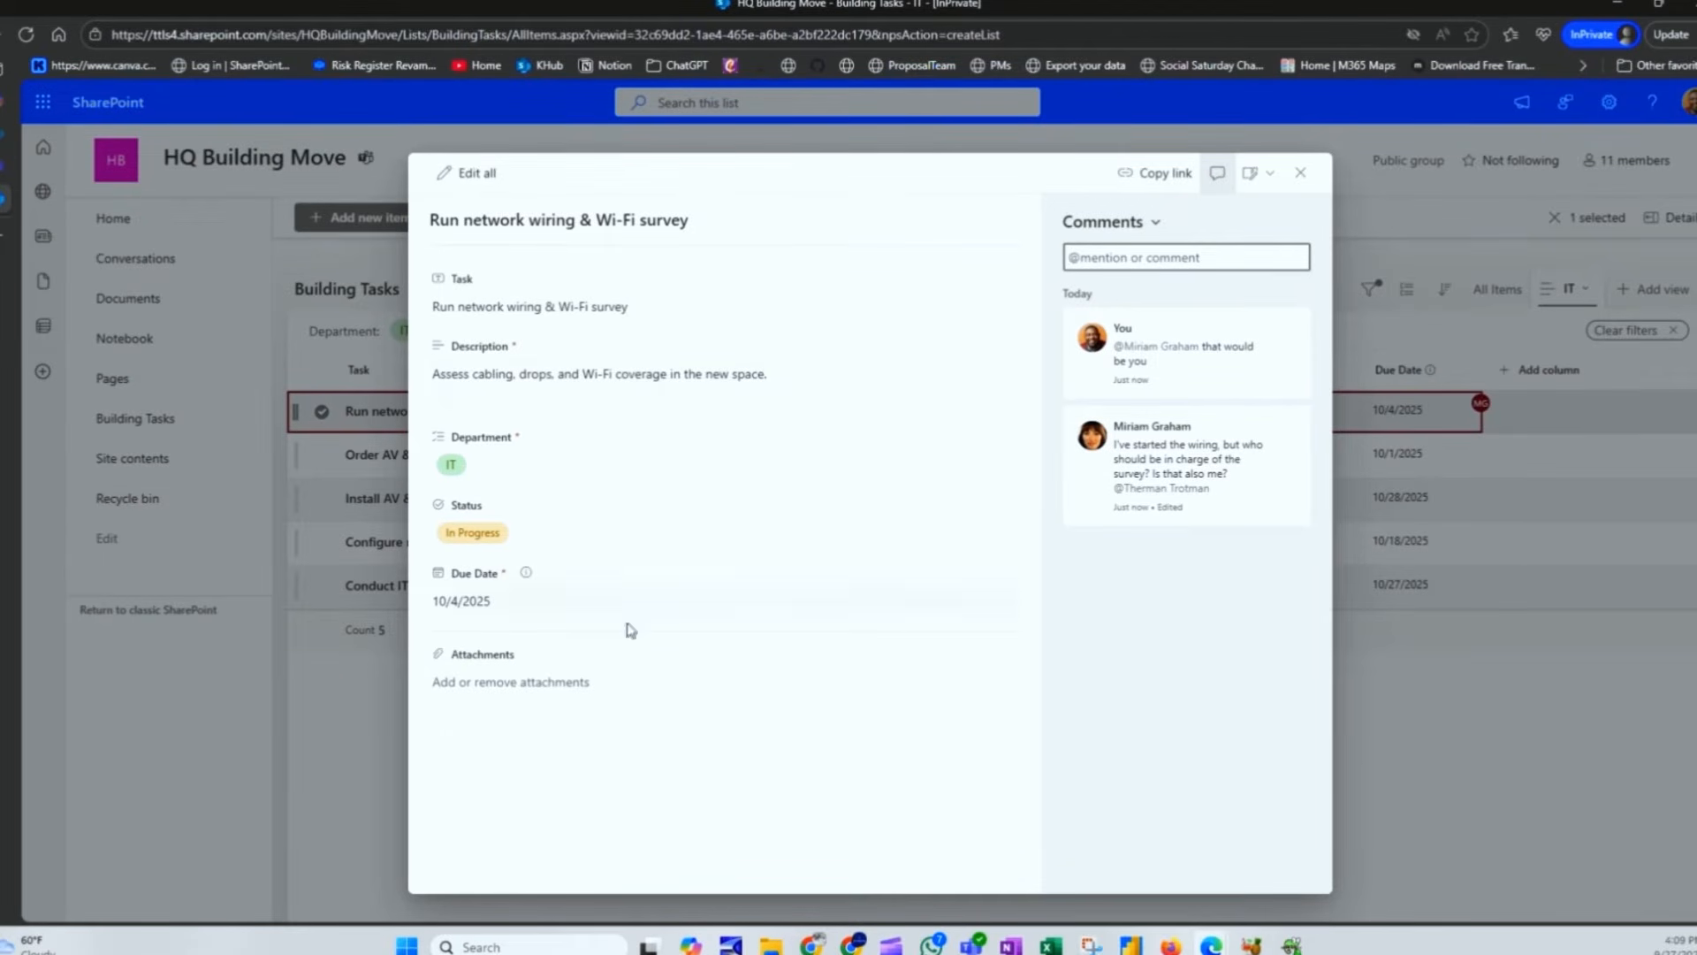
click(1298, 175)
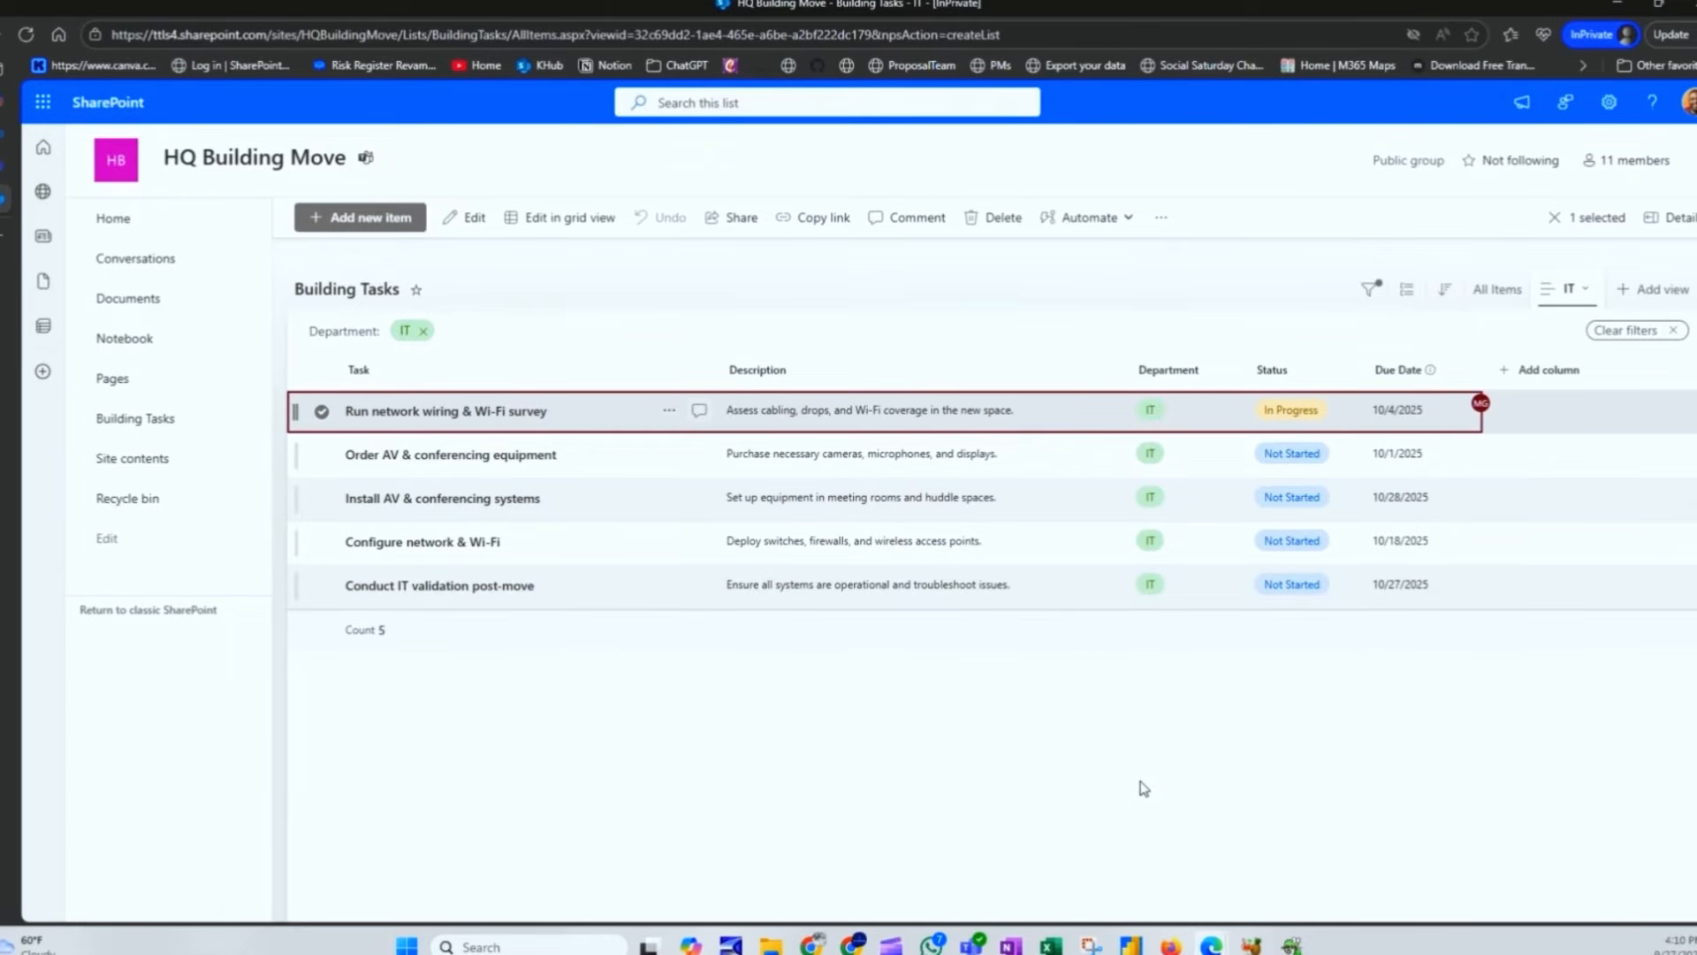
Step: Switch between the All Items and IT views, ending on All Items with all 20 tasks
click(1494, 299)
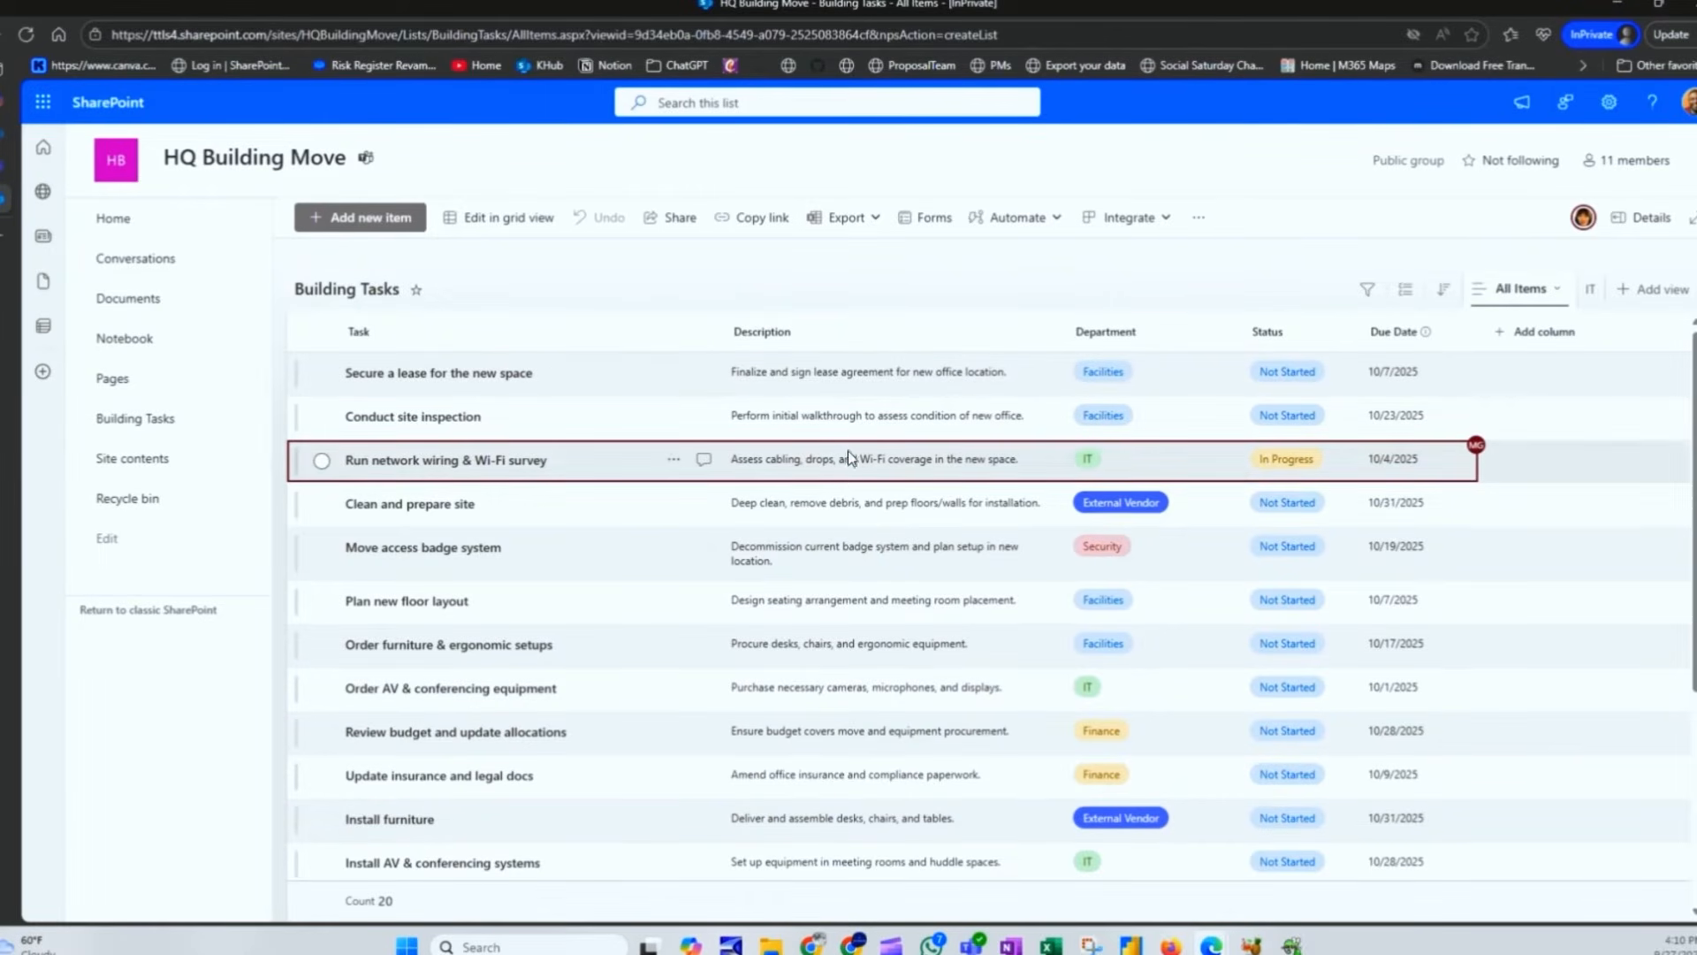
click(1591, 290)
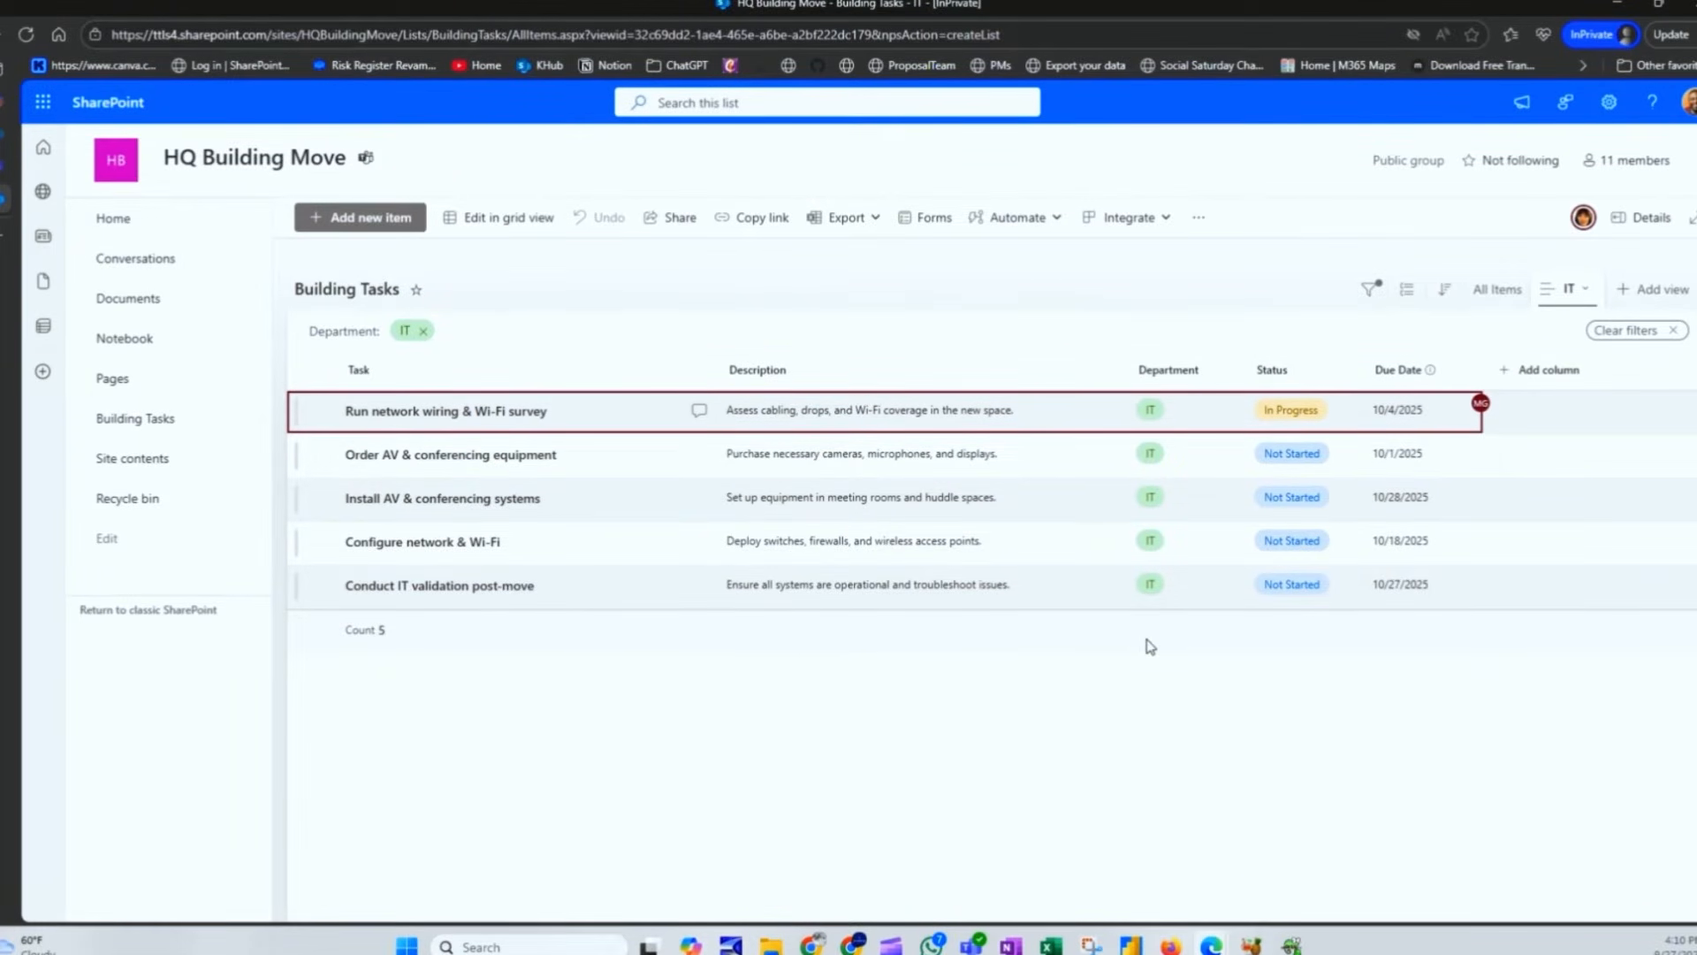
click(1497, 289)
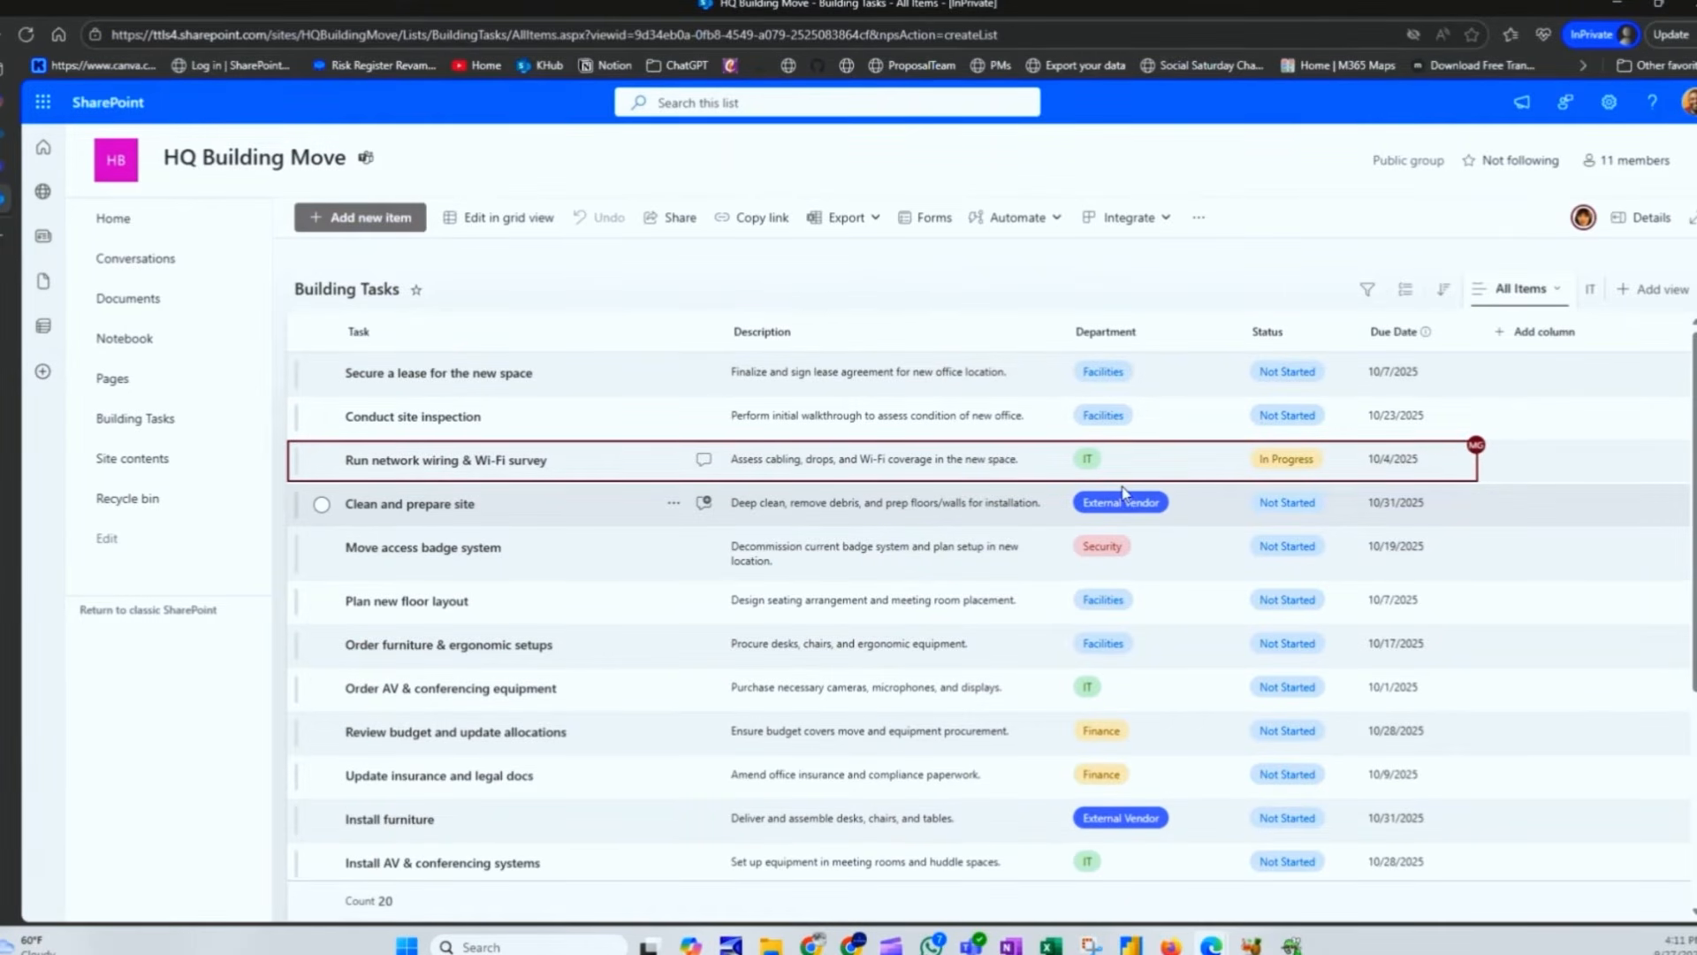
Step: Create a Person column named 'Assigned To' with profile photos shown, and save it
click(1547, 336)
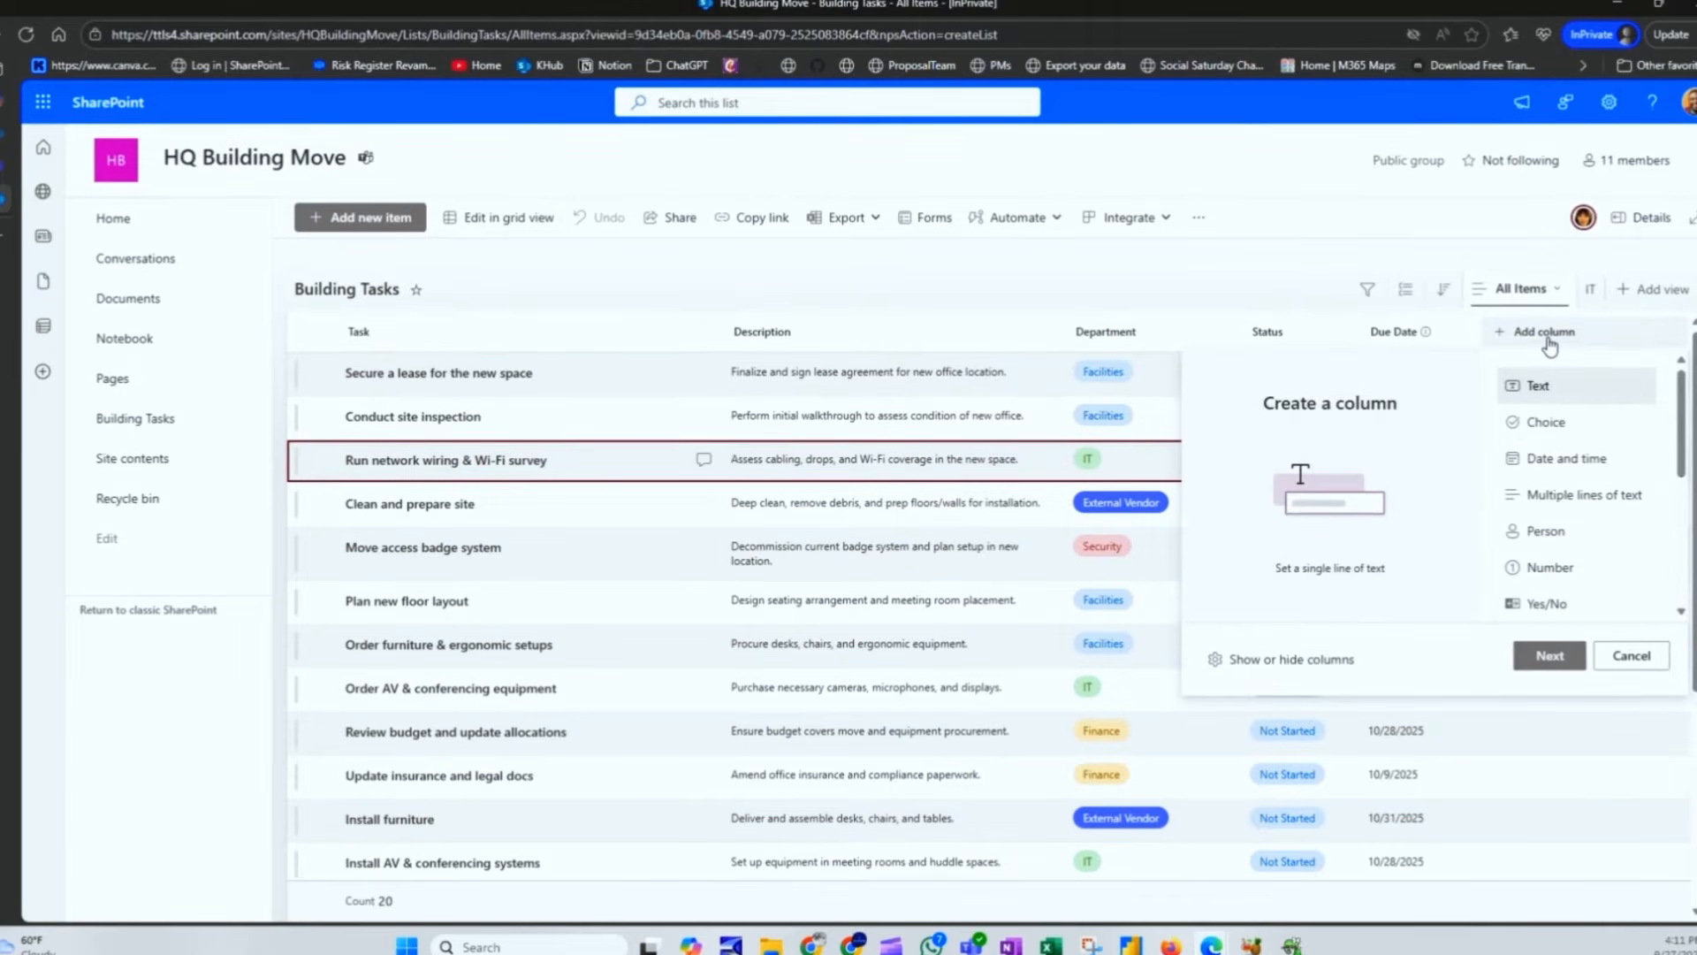
click(1540, 537)
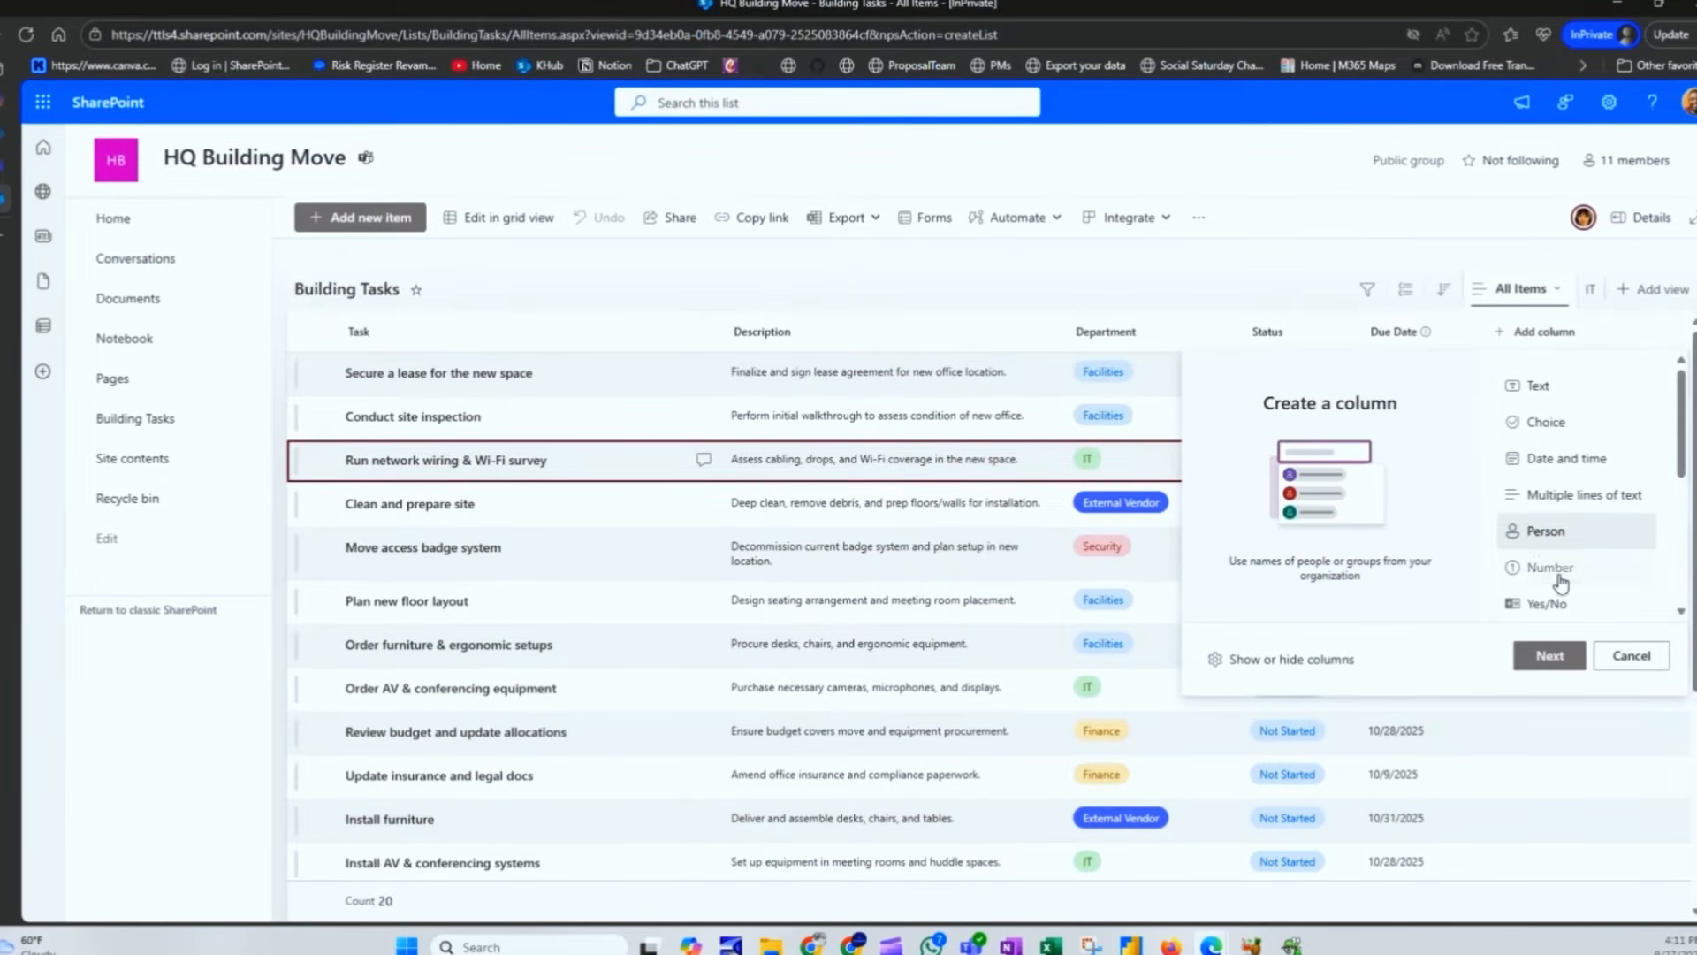
click(1550, 655)
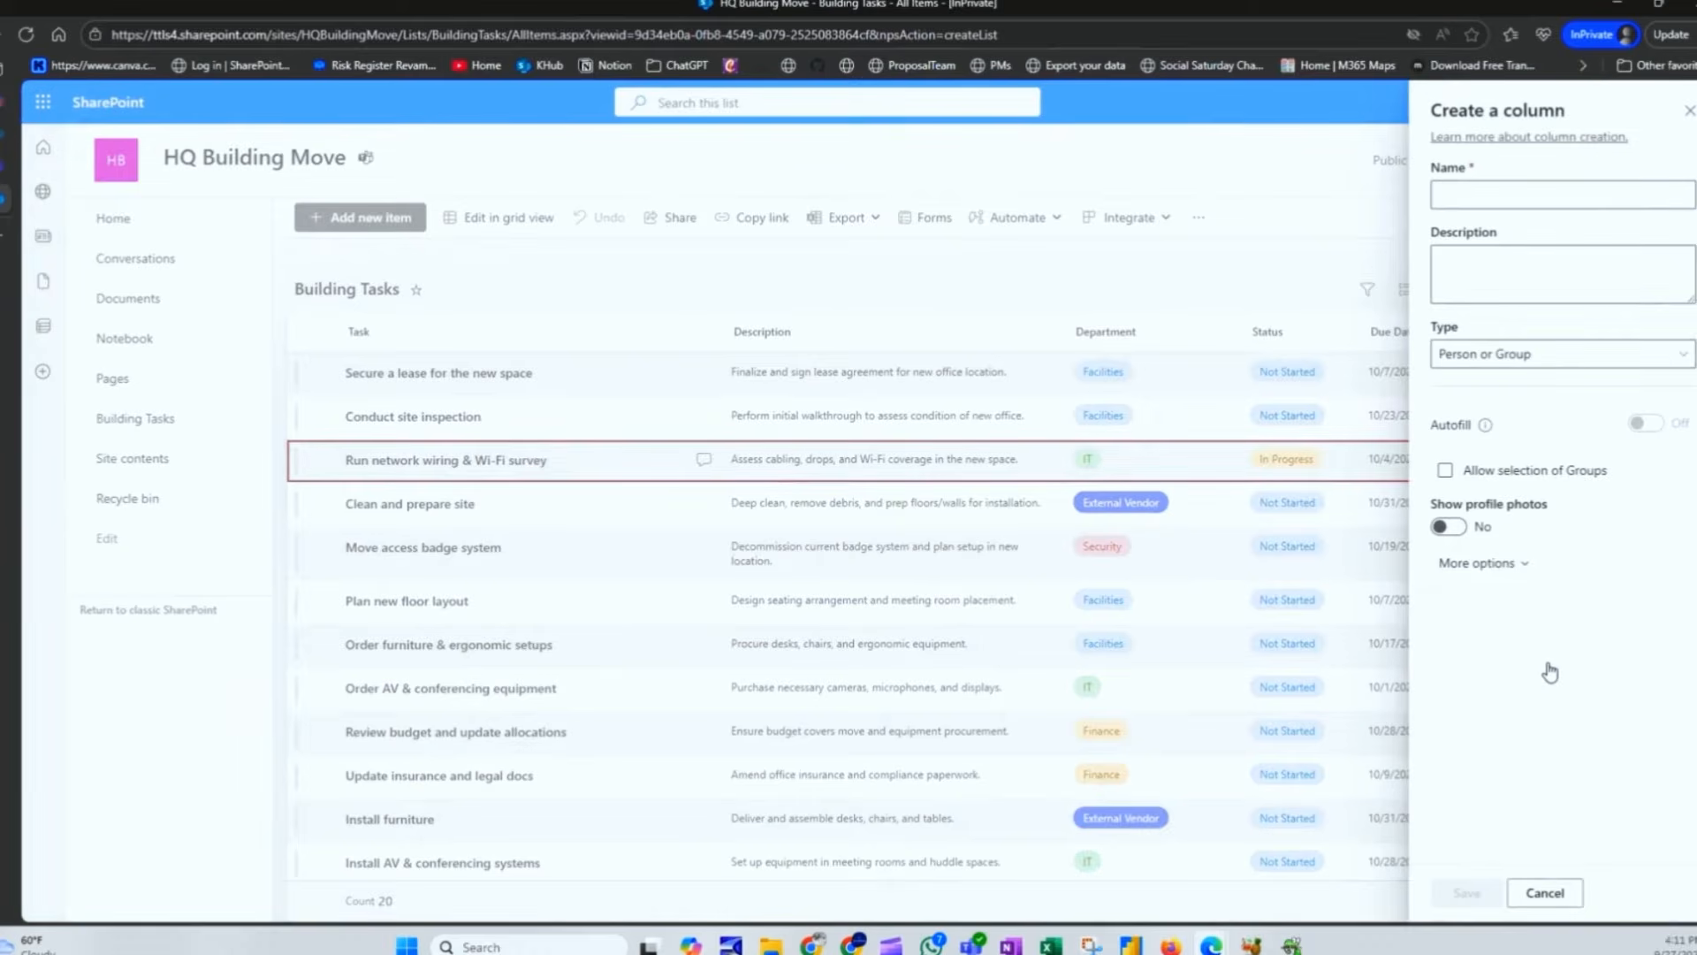
click(1528, 198)
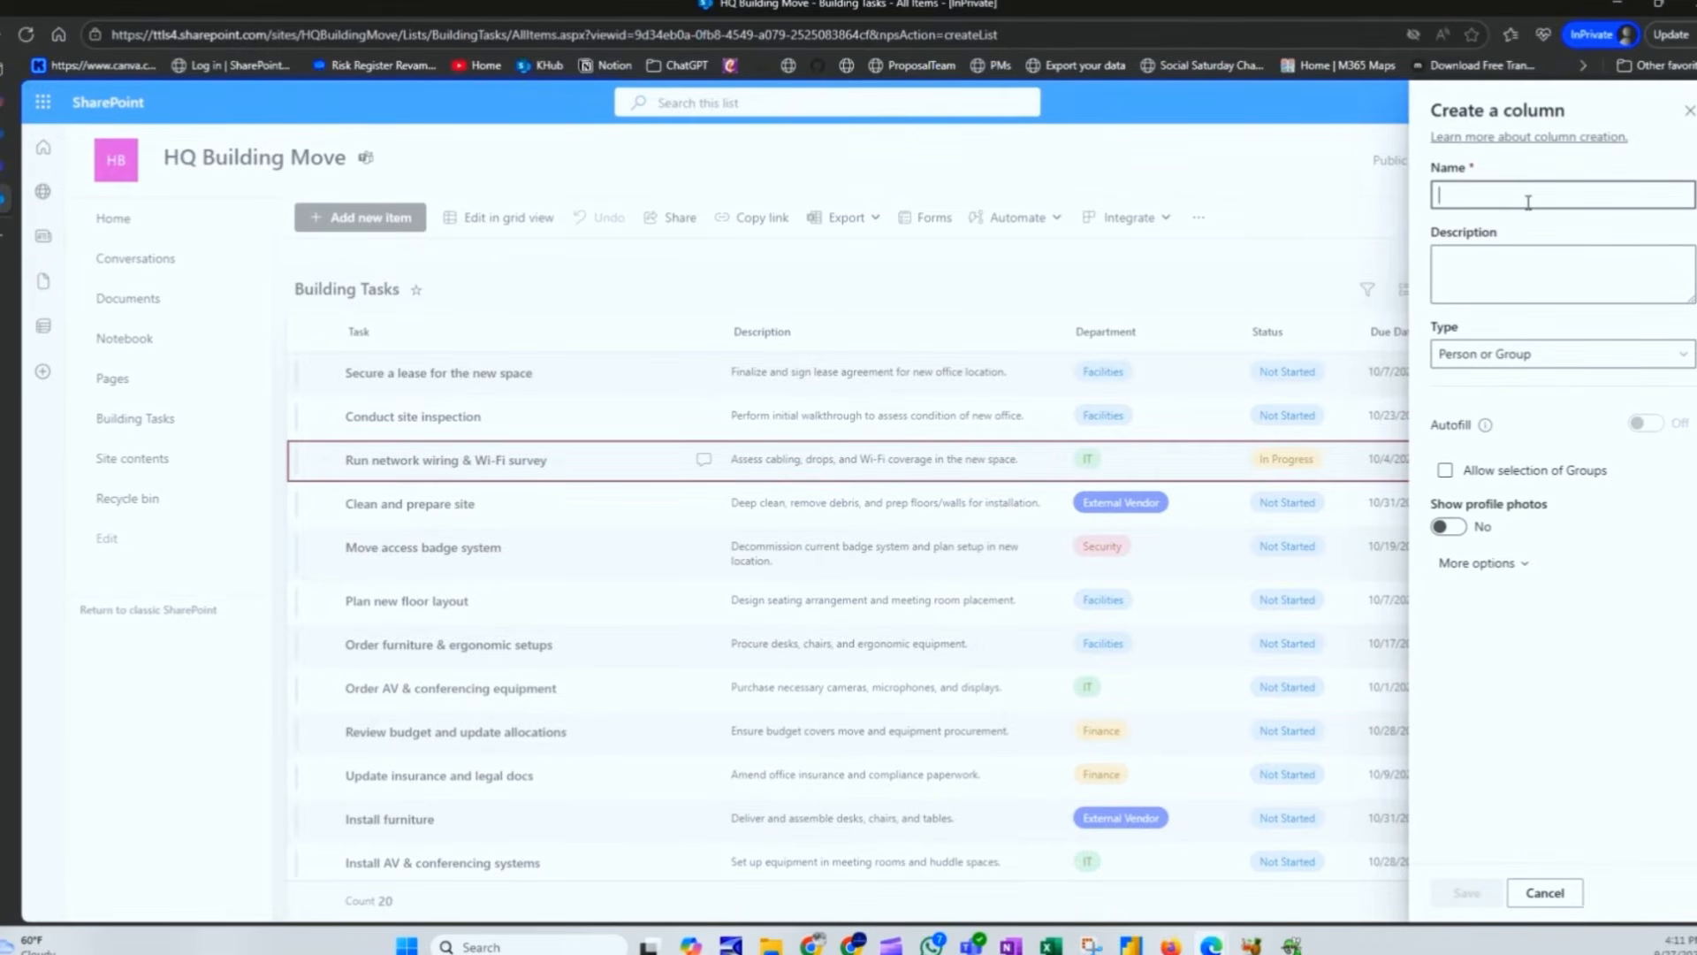
text(Assigned To)
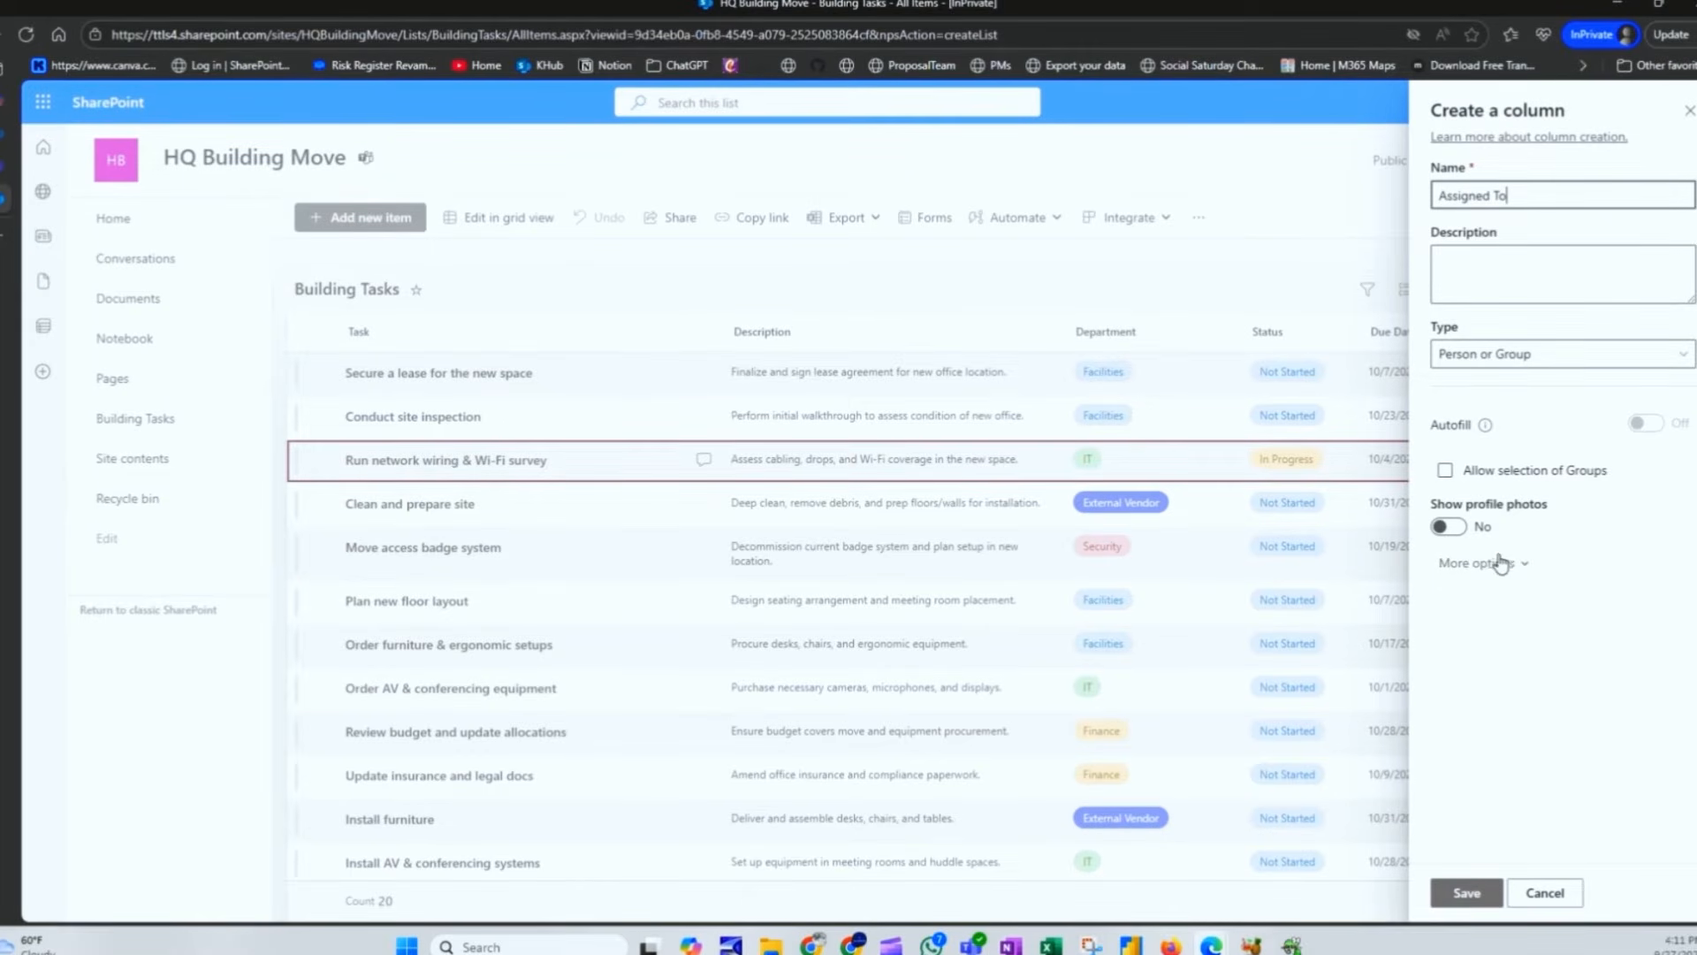
click(1449, 529)
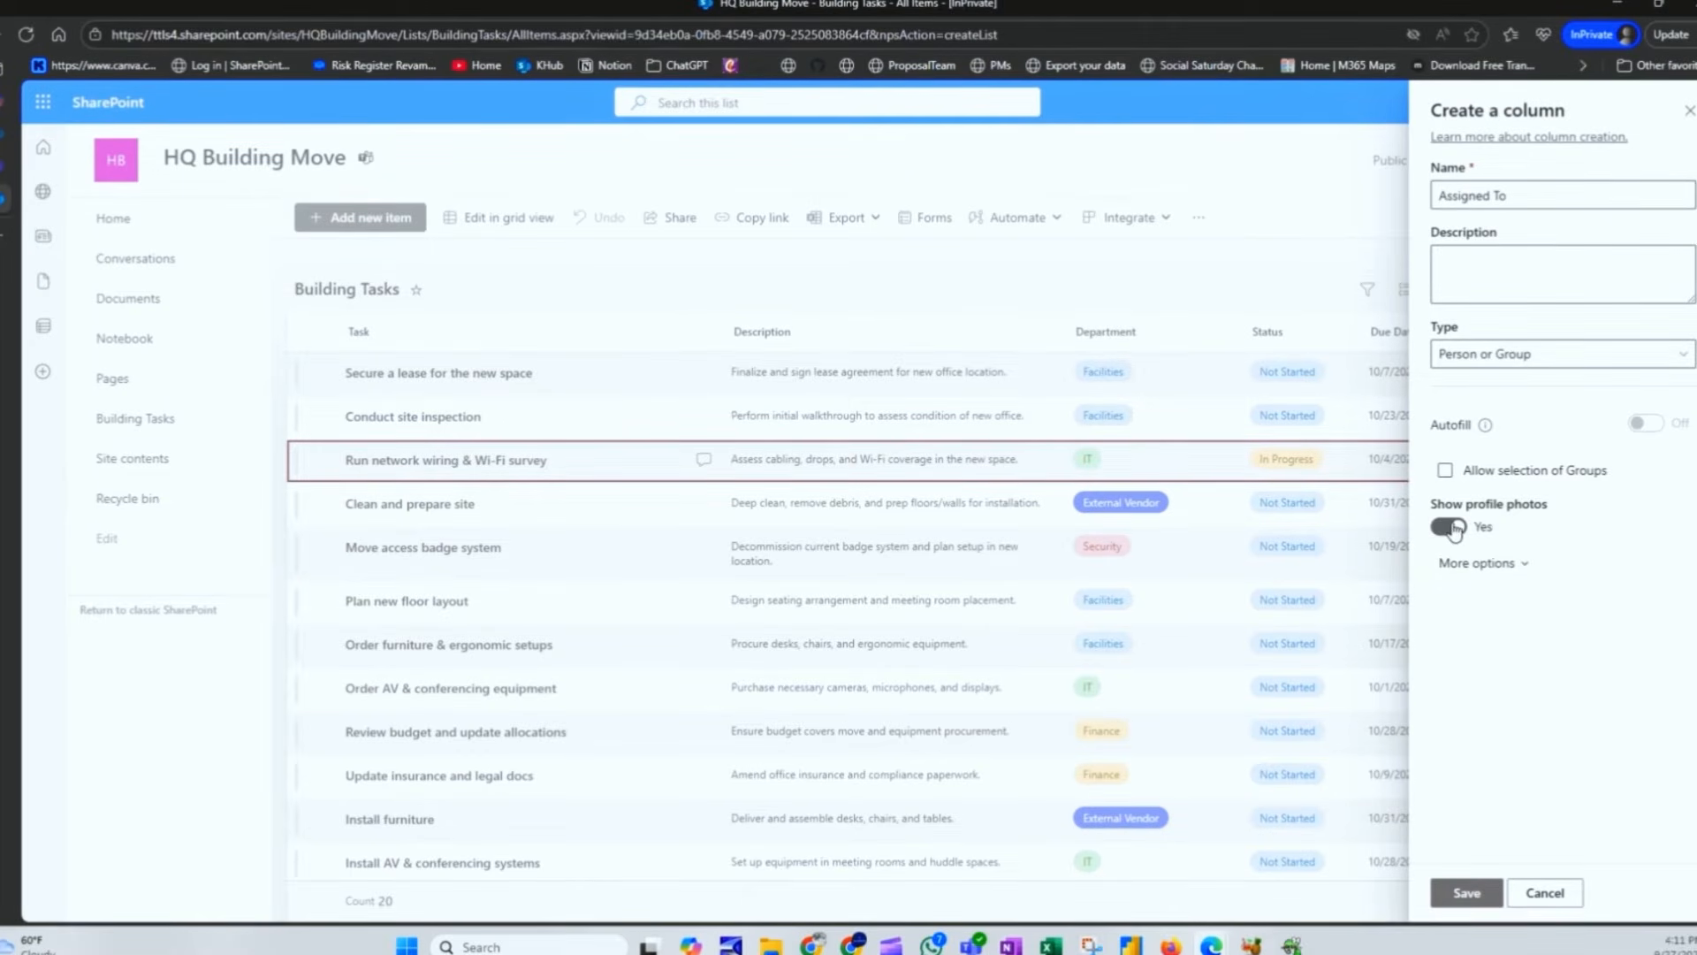
click(1495, 563)
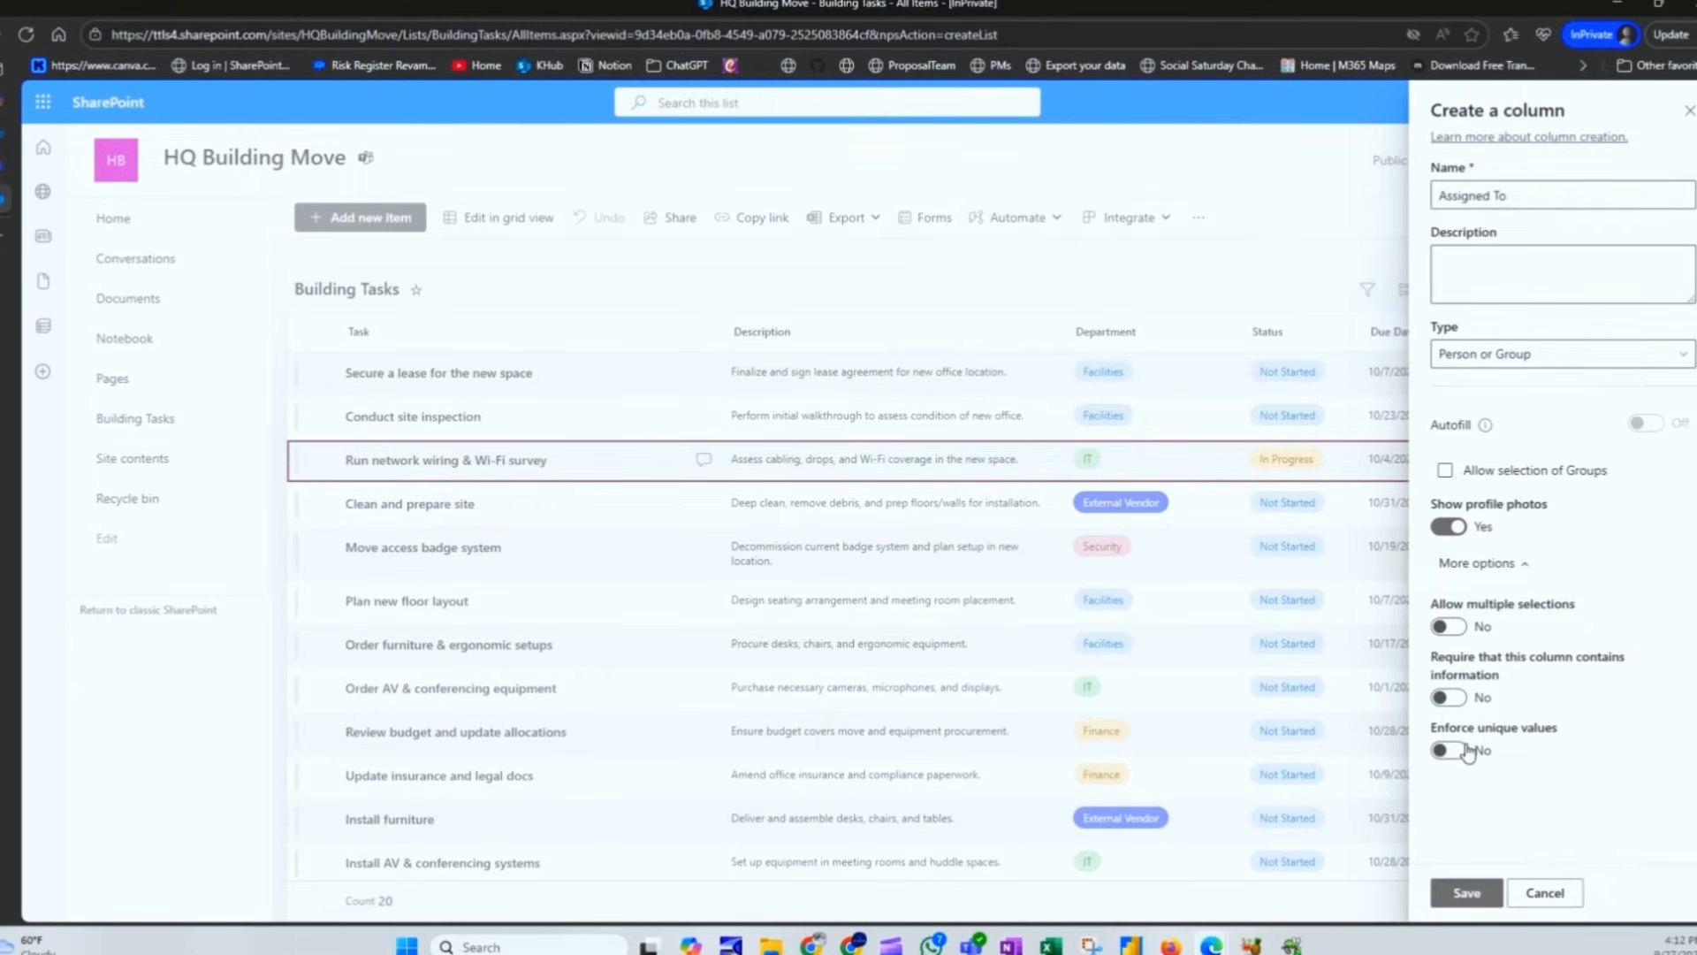
click(1467, 893)
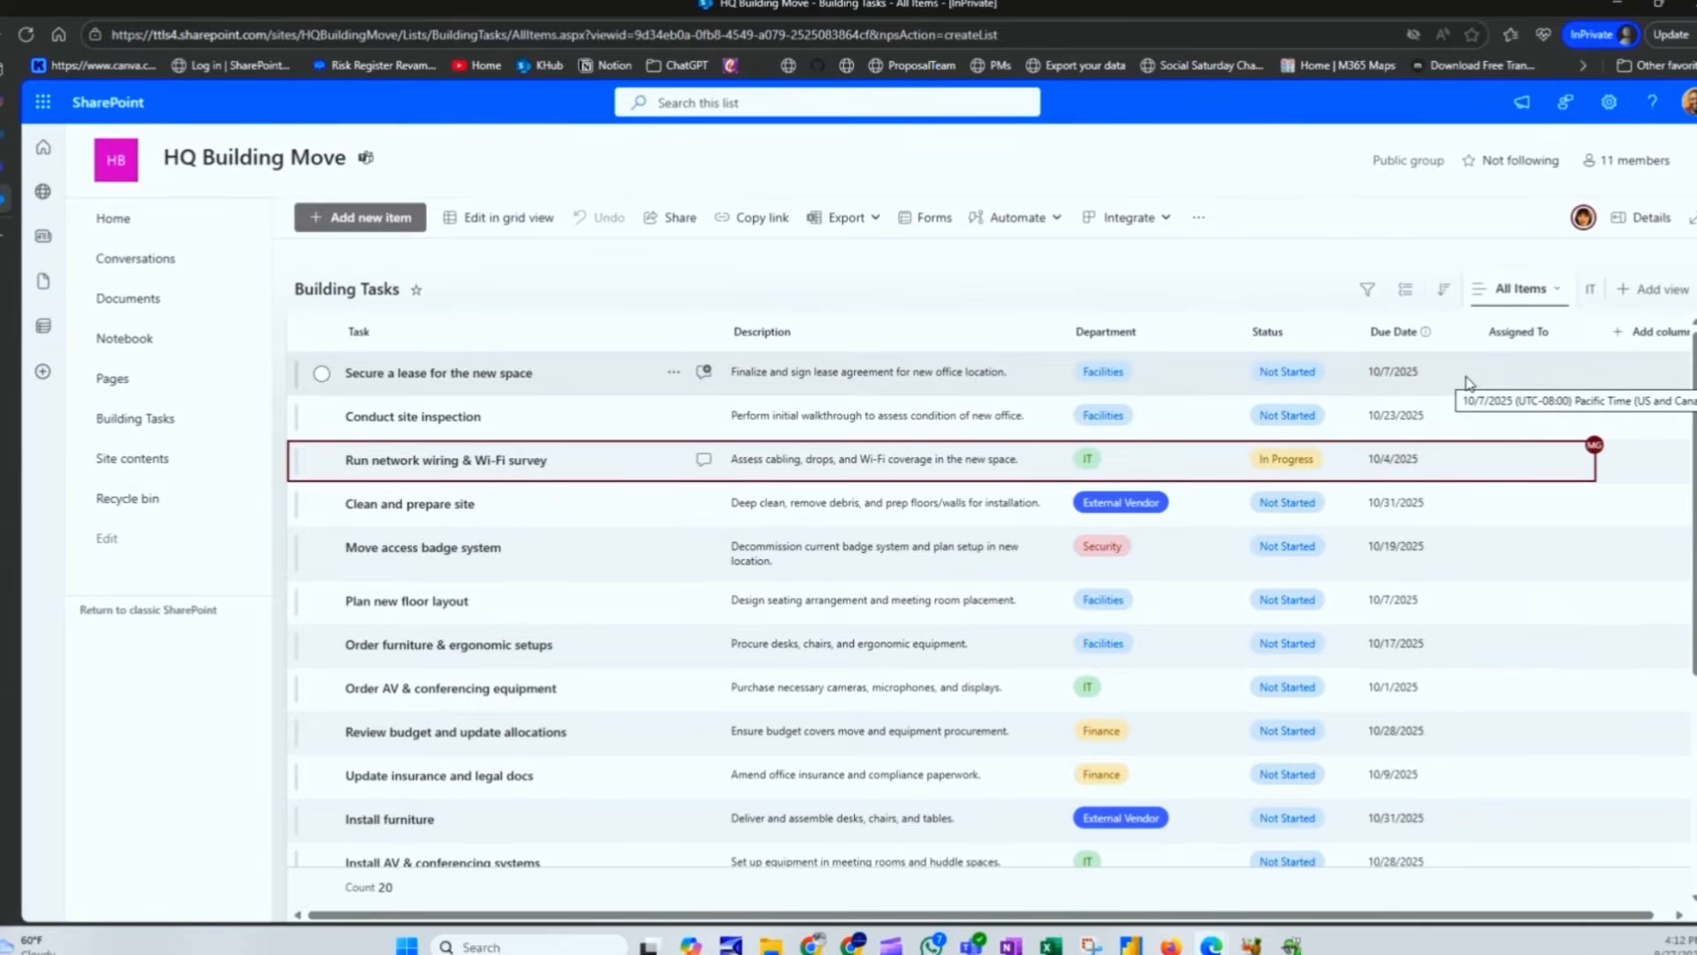
Step: Settle on the IT view, opening and dismissing the new-column panel and view options
click(1590, 289)
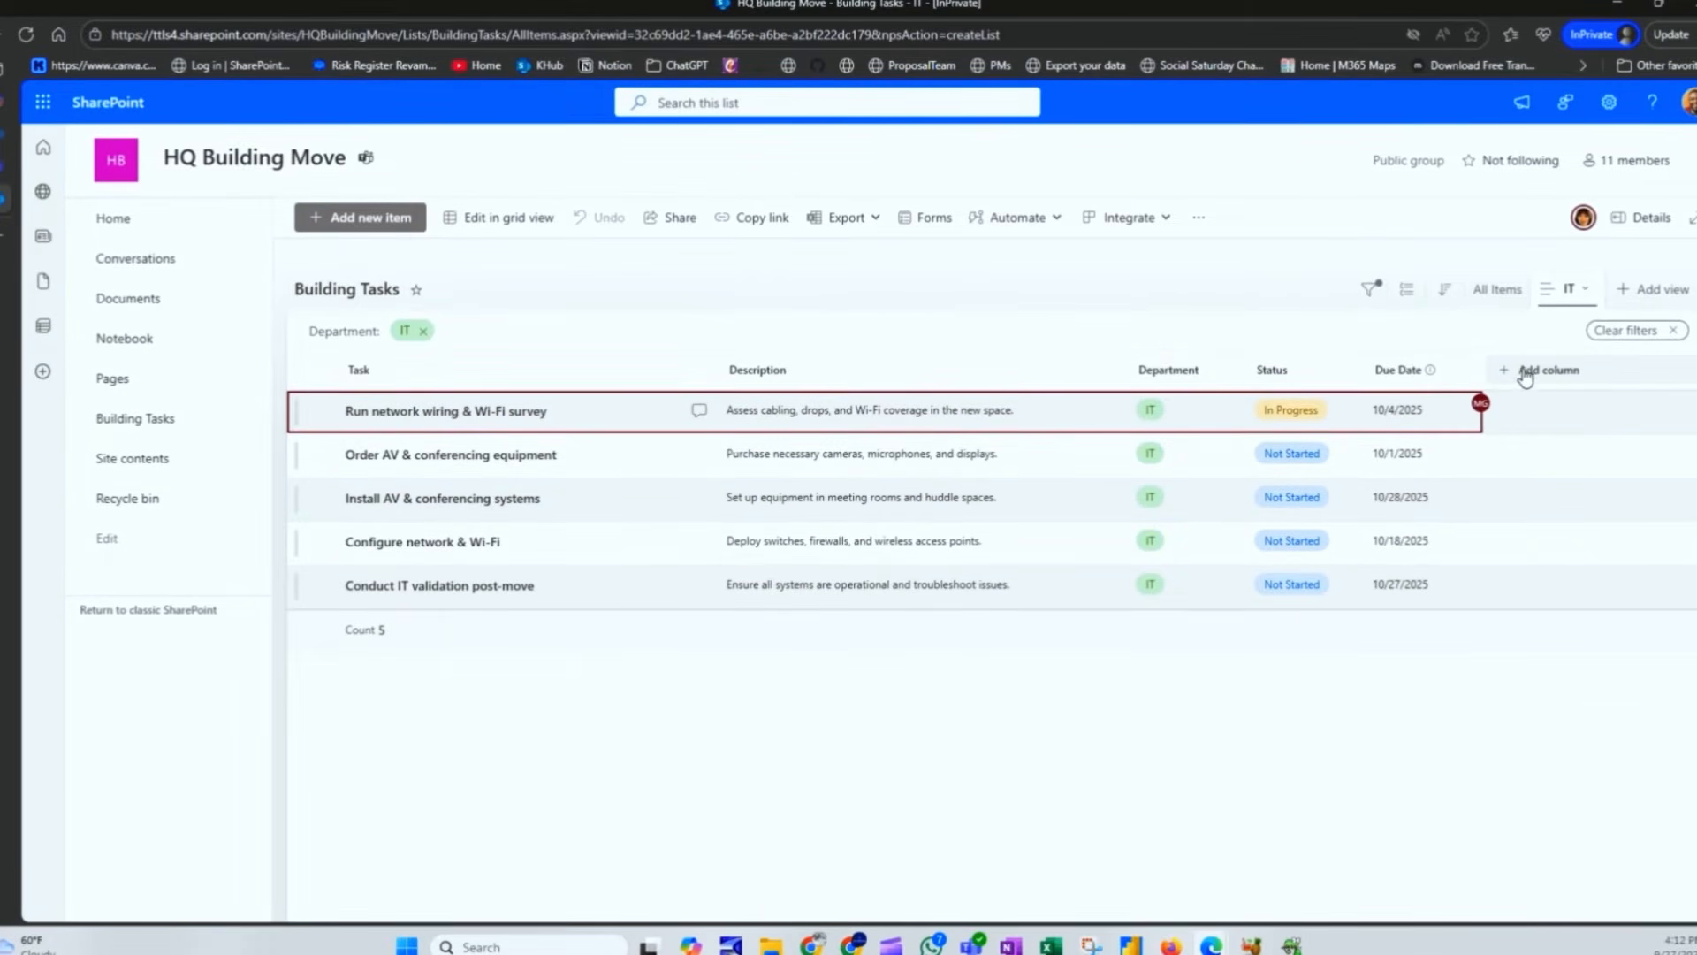
click(1497, 289)
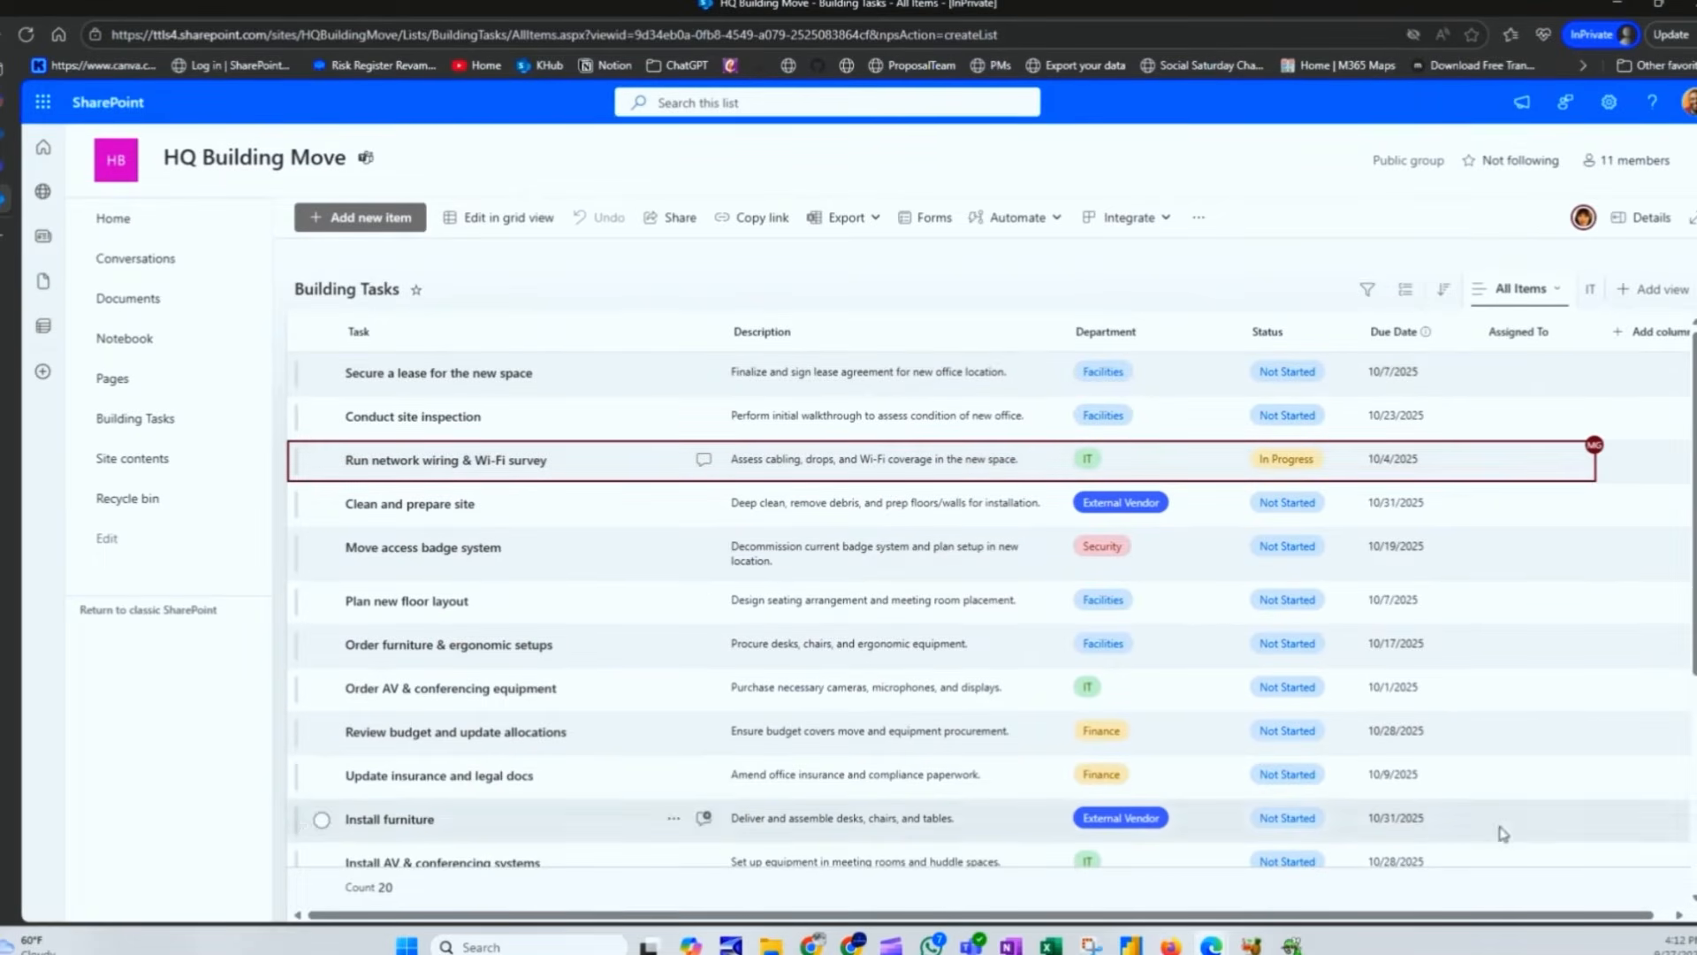
click(1590, 289)
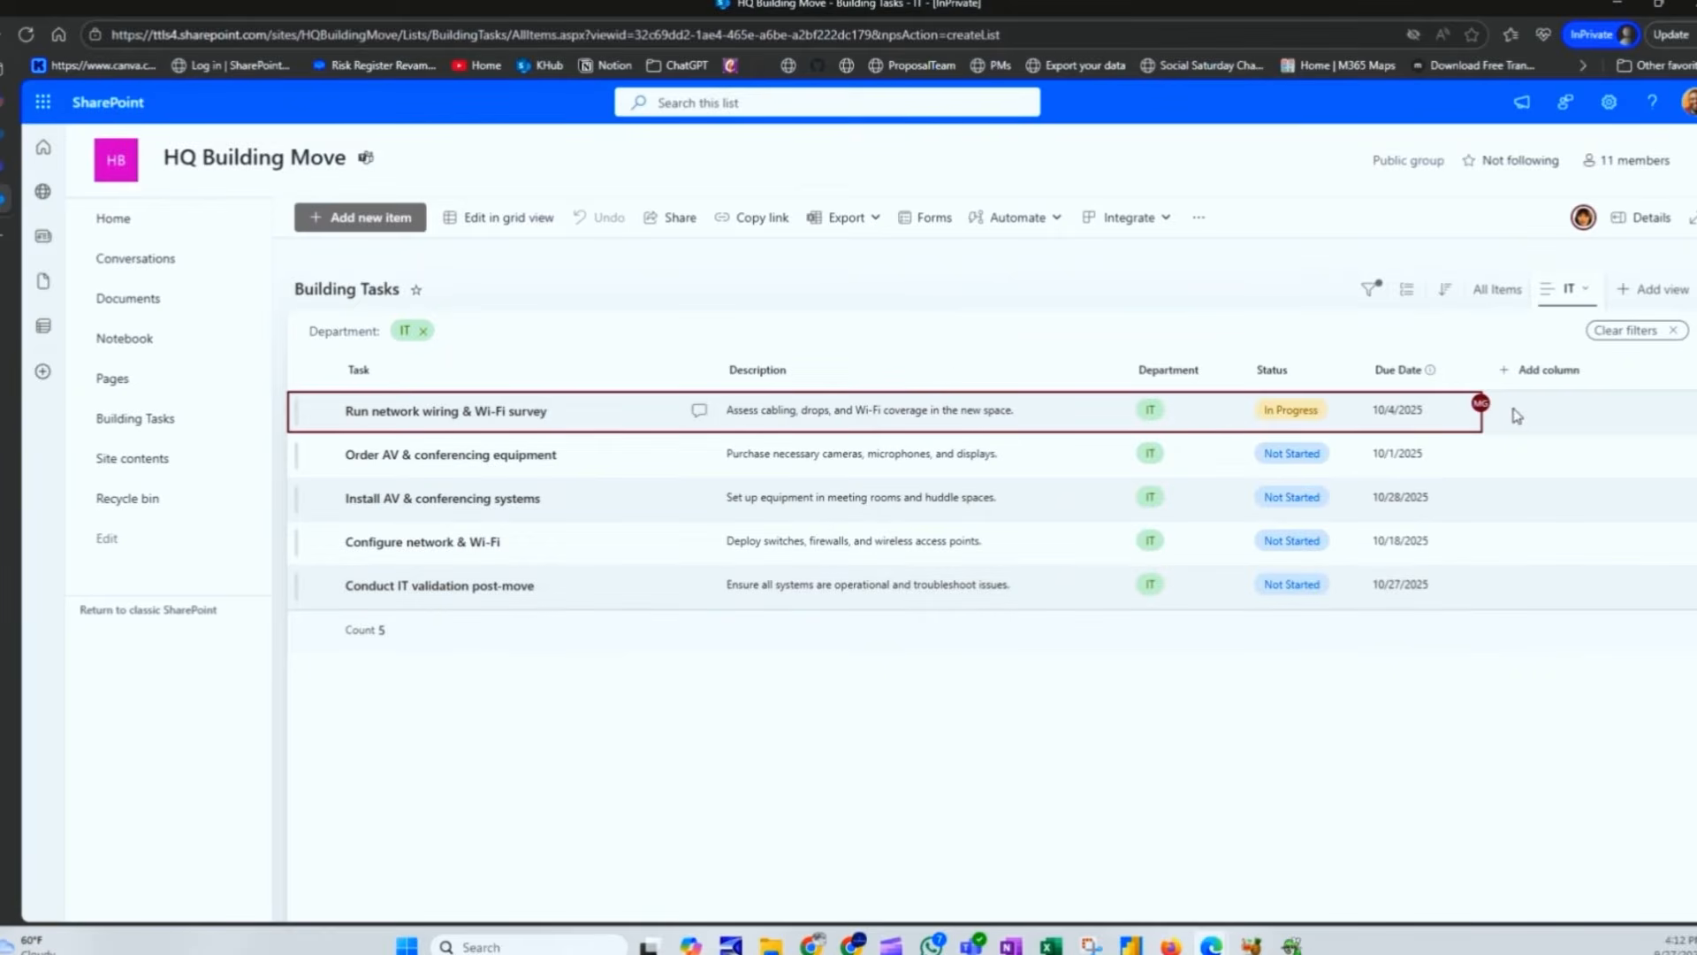
click(1539, 372)
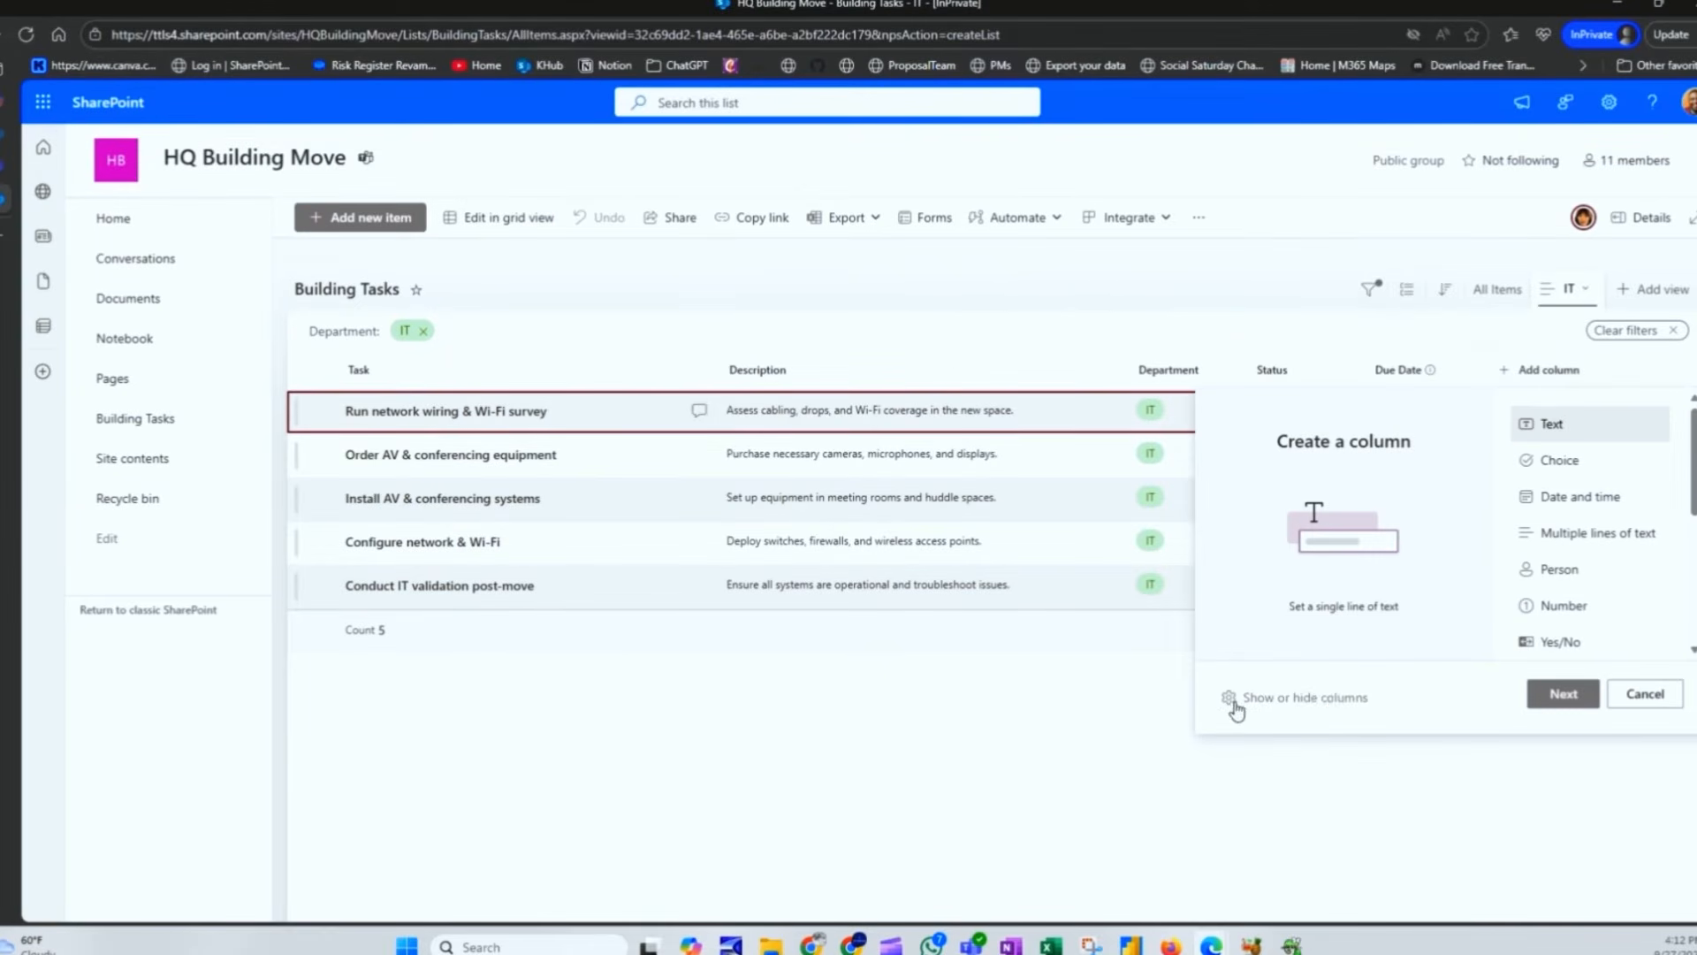
click(1645, 693)
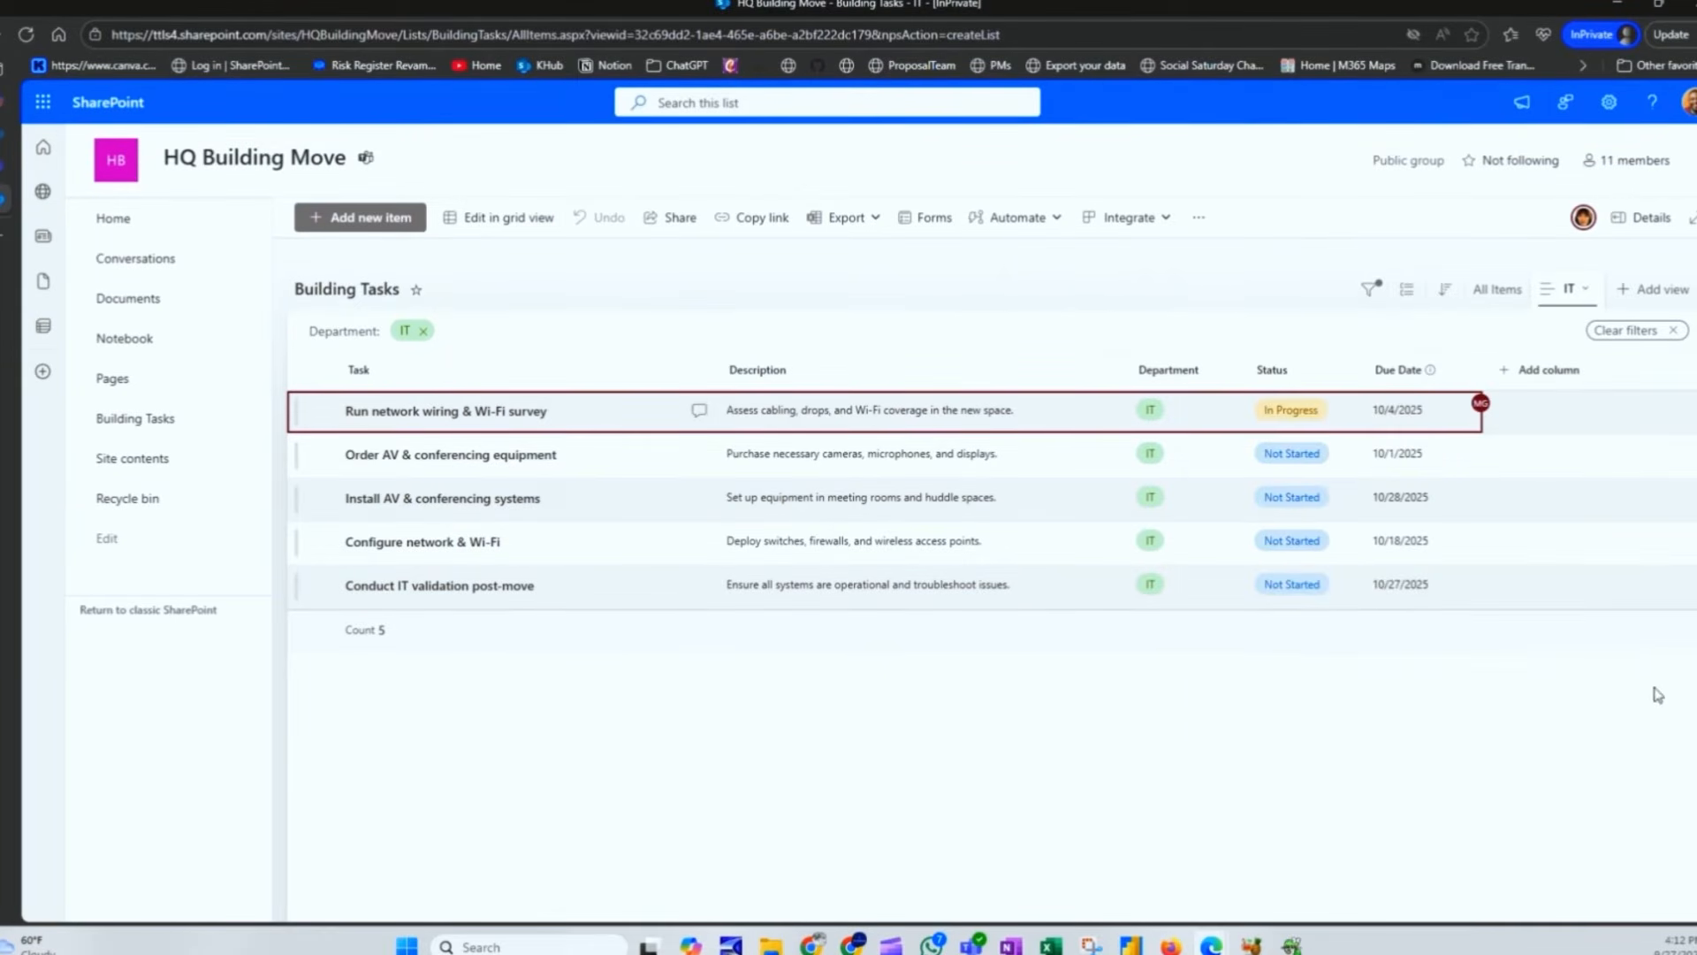
click(1575, 289)
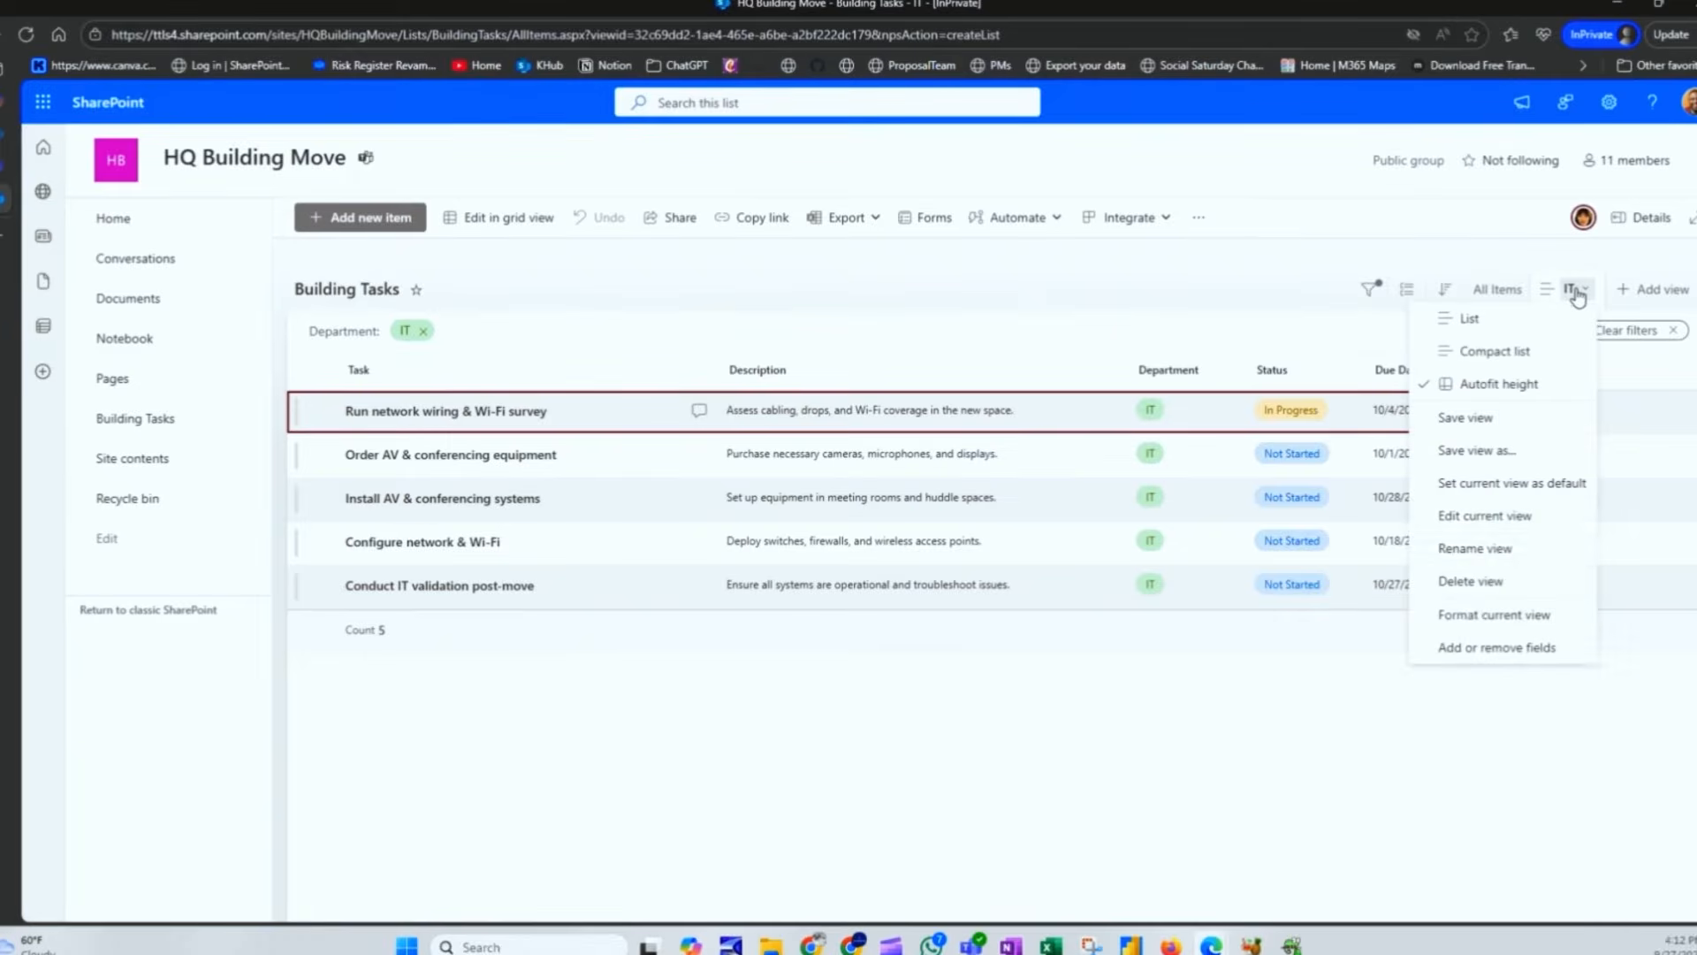
click(1470, 652)
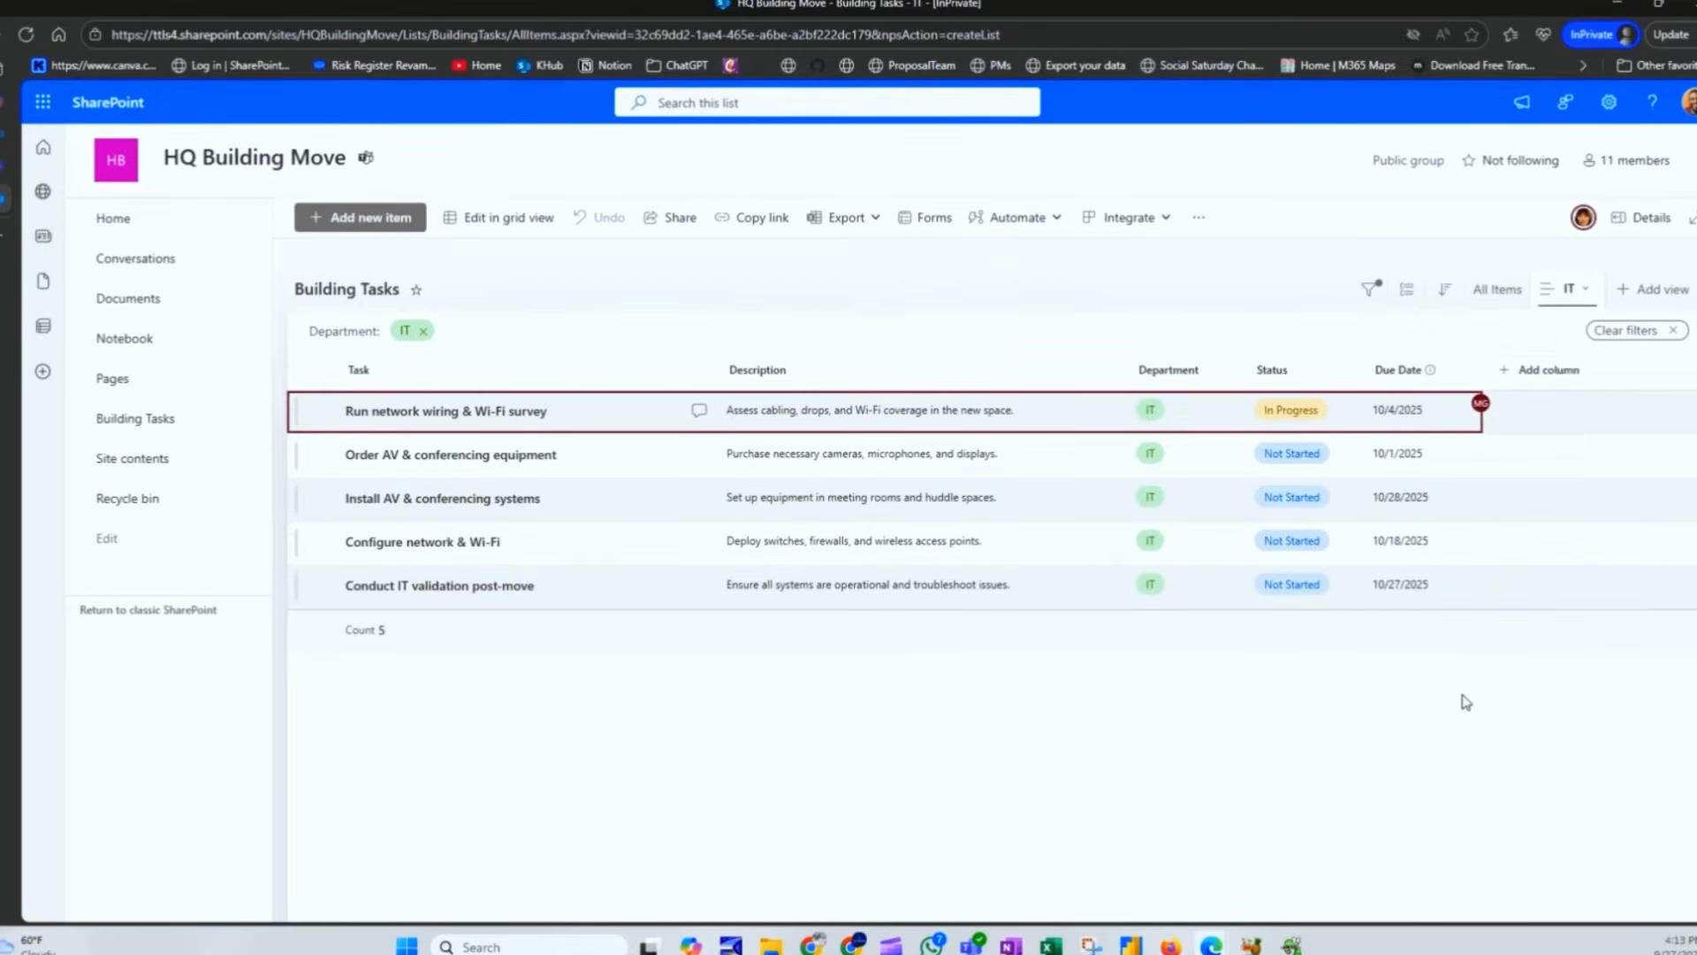
click(1566, 372)
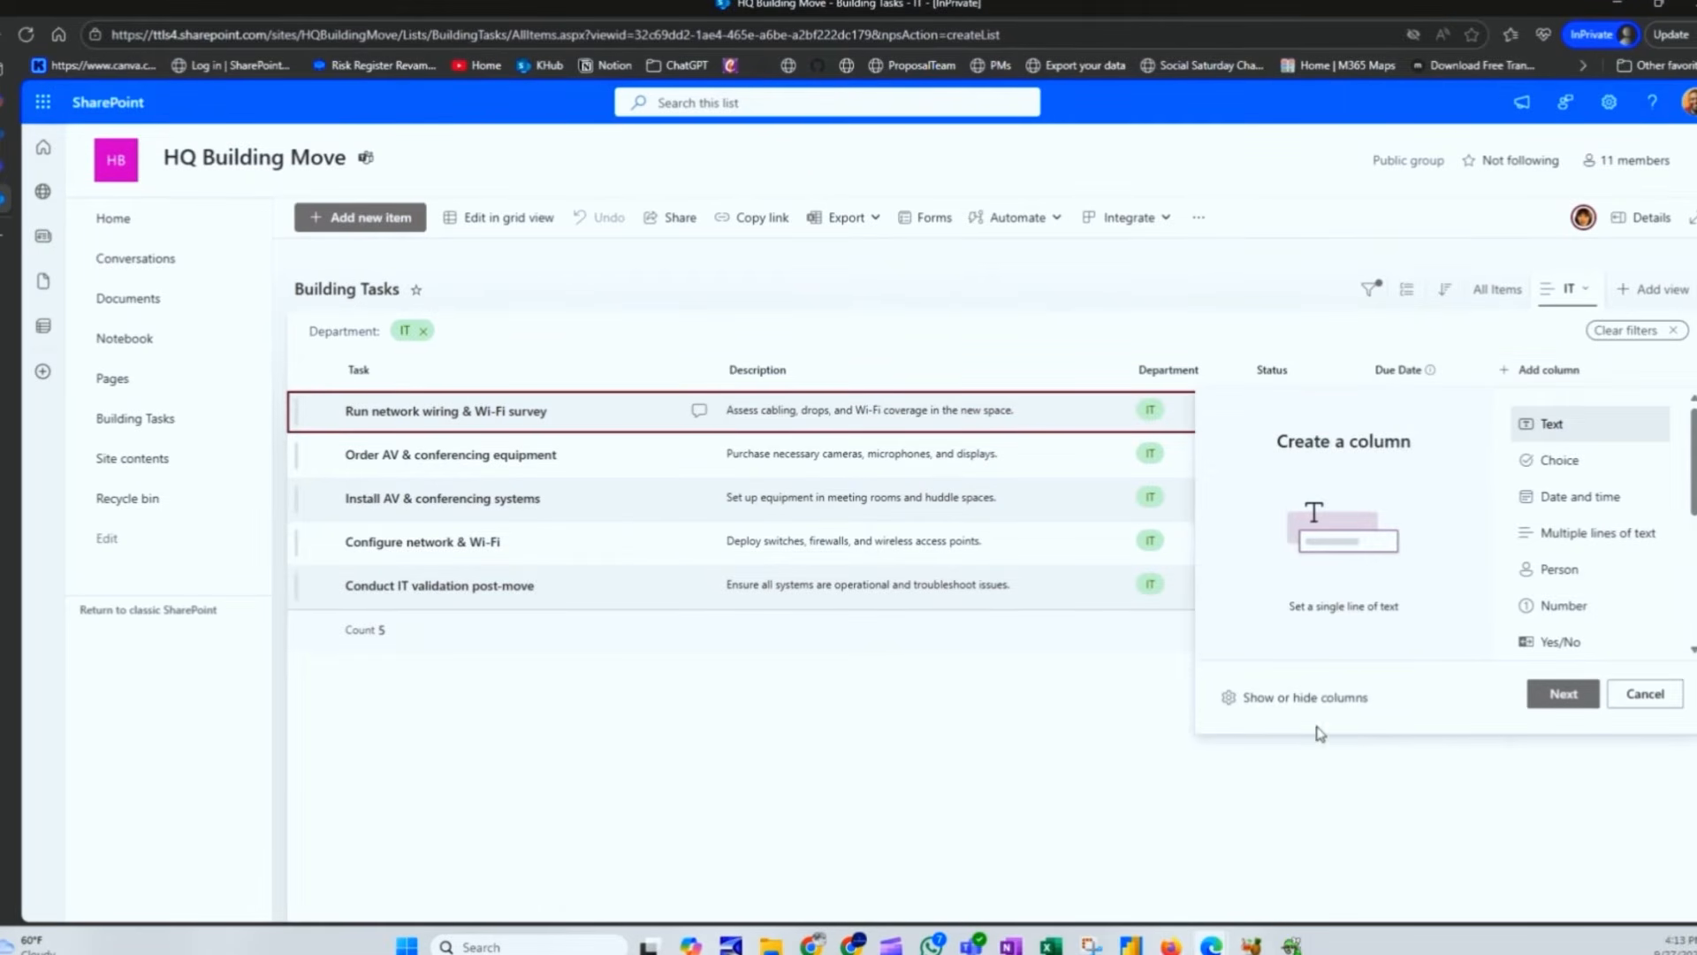
click(1415, 783)
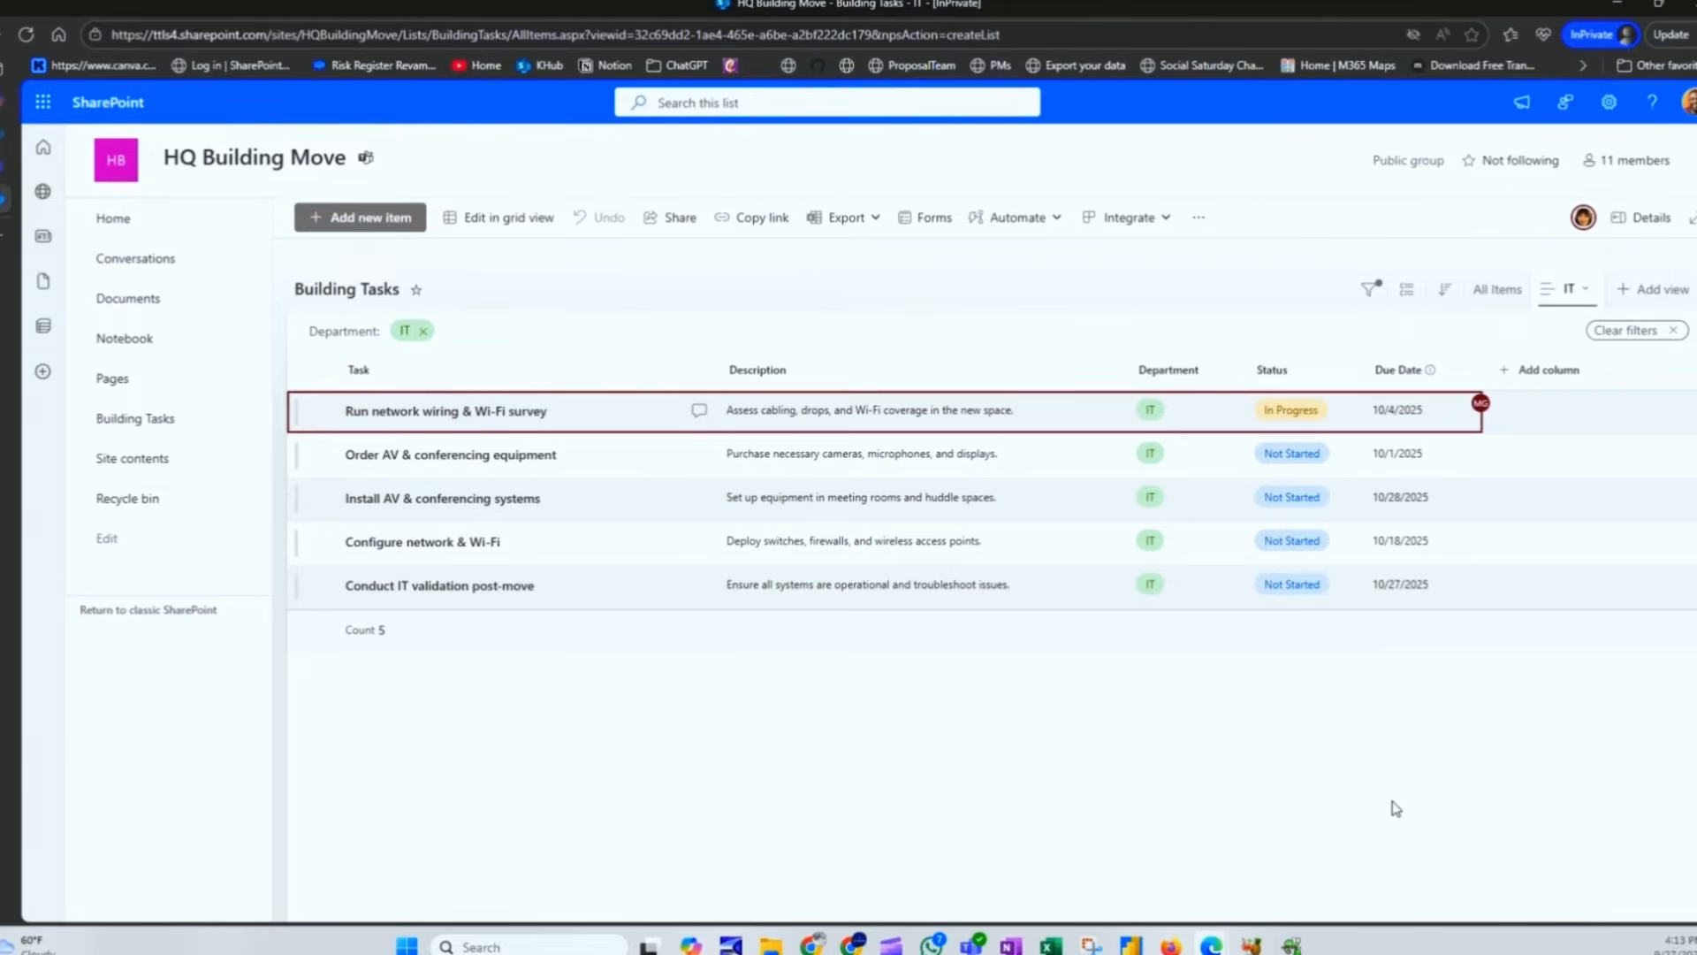
Step: Add the Assigned To field to the IT view and switch the list to grid editing
click(1571, 290)
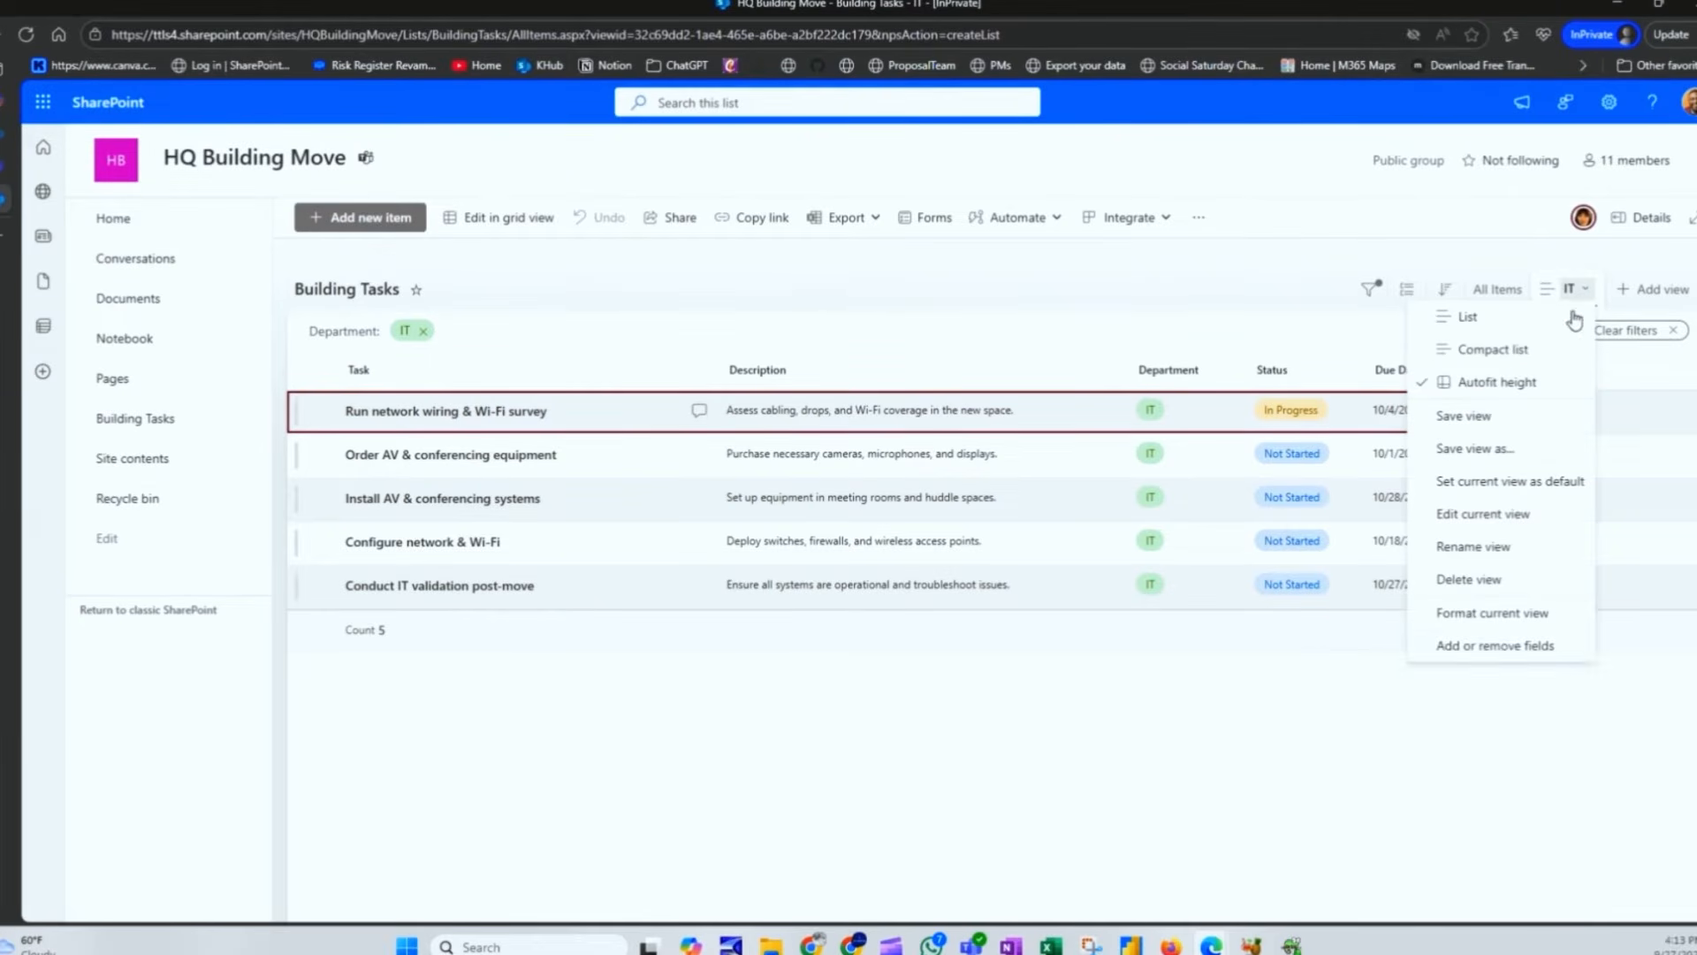
click(1472, 650)
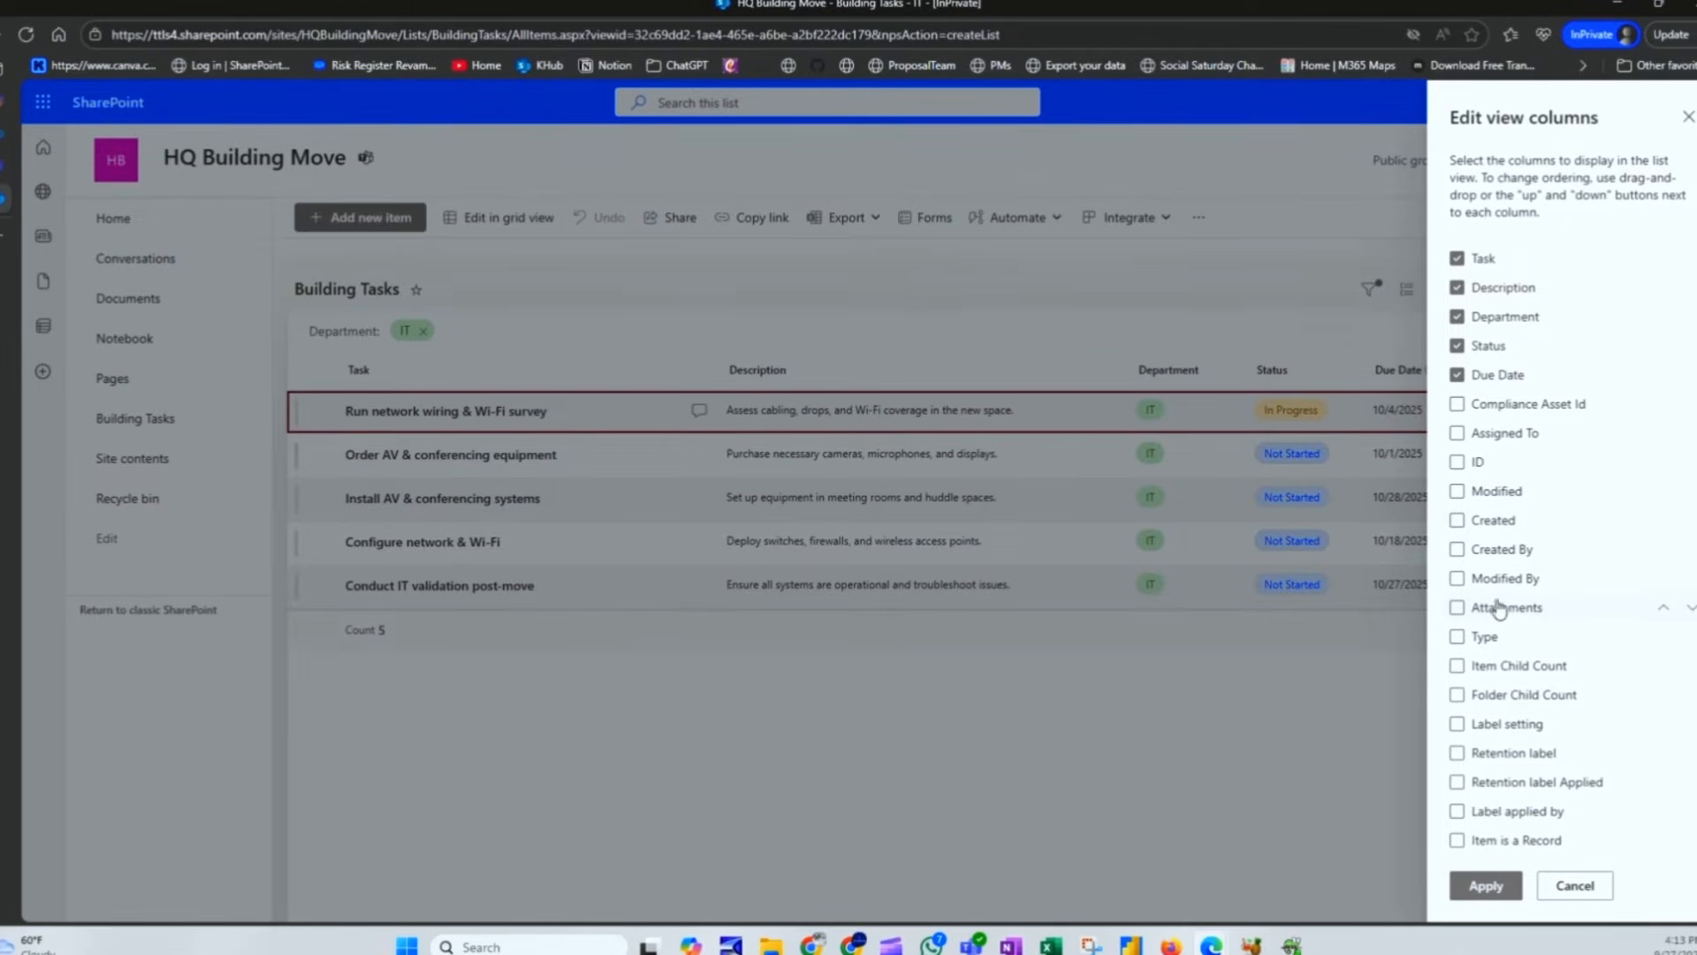
click(1458, 435)
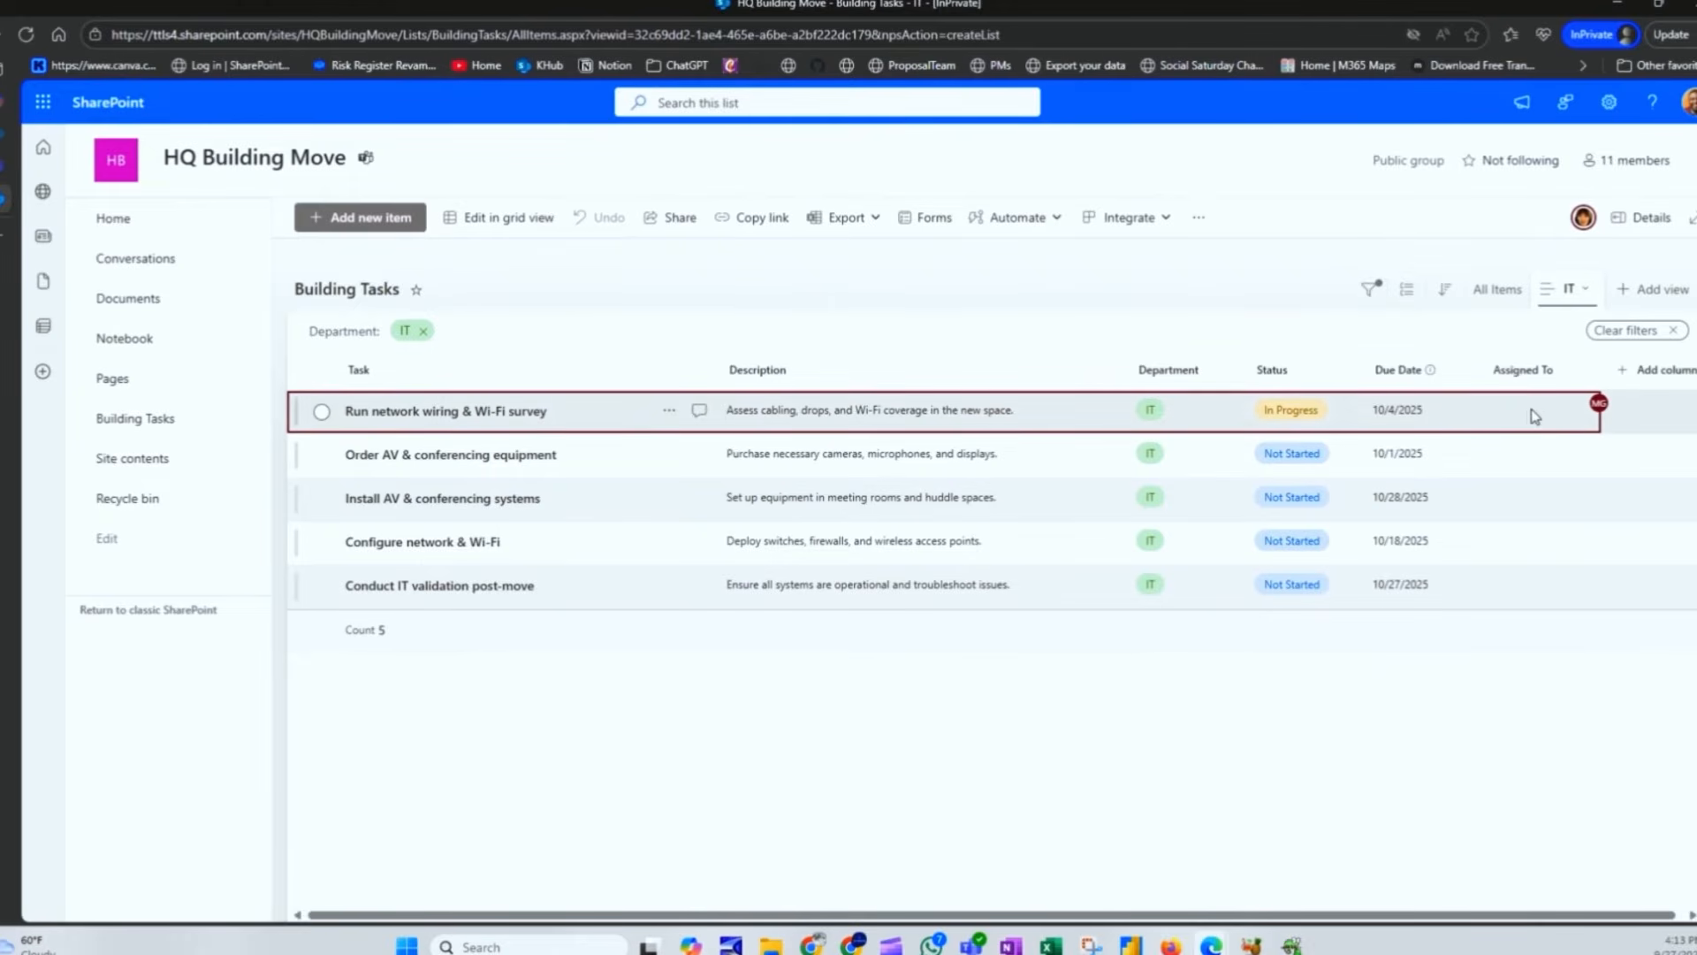
click(495, 217)
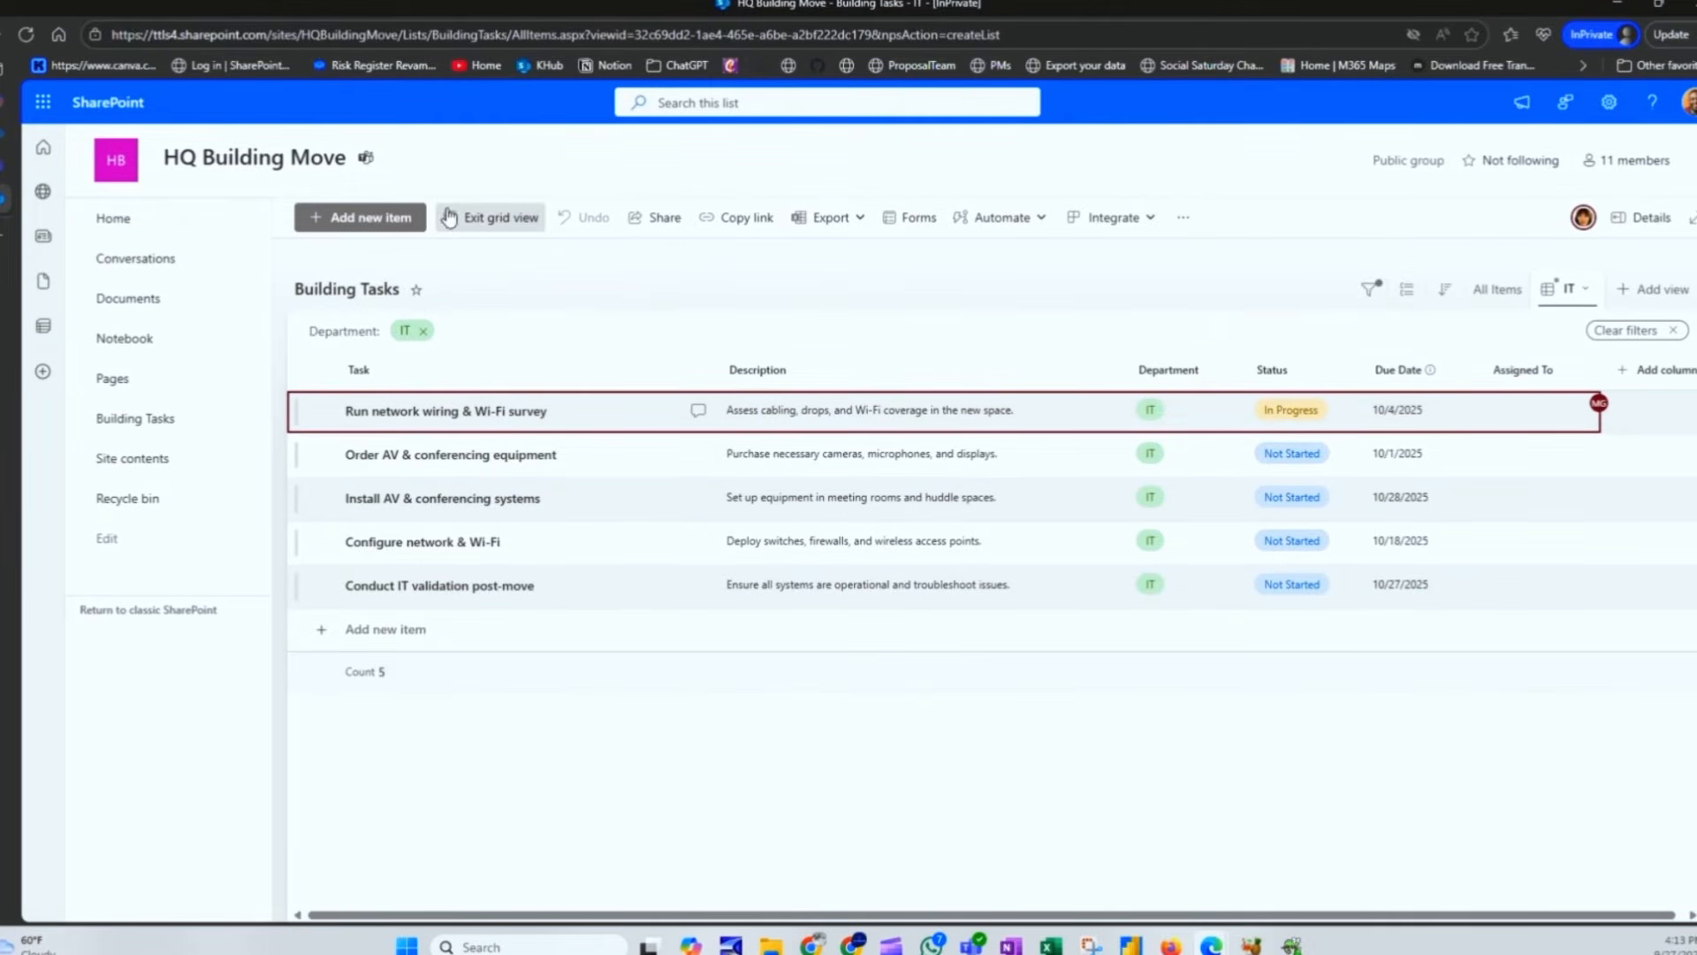
Step: Assign people to the first three IT tasks, giving the second the same assignee as the first
click(946, 474)
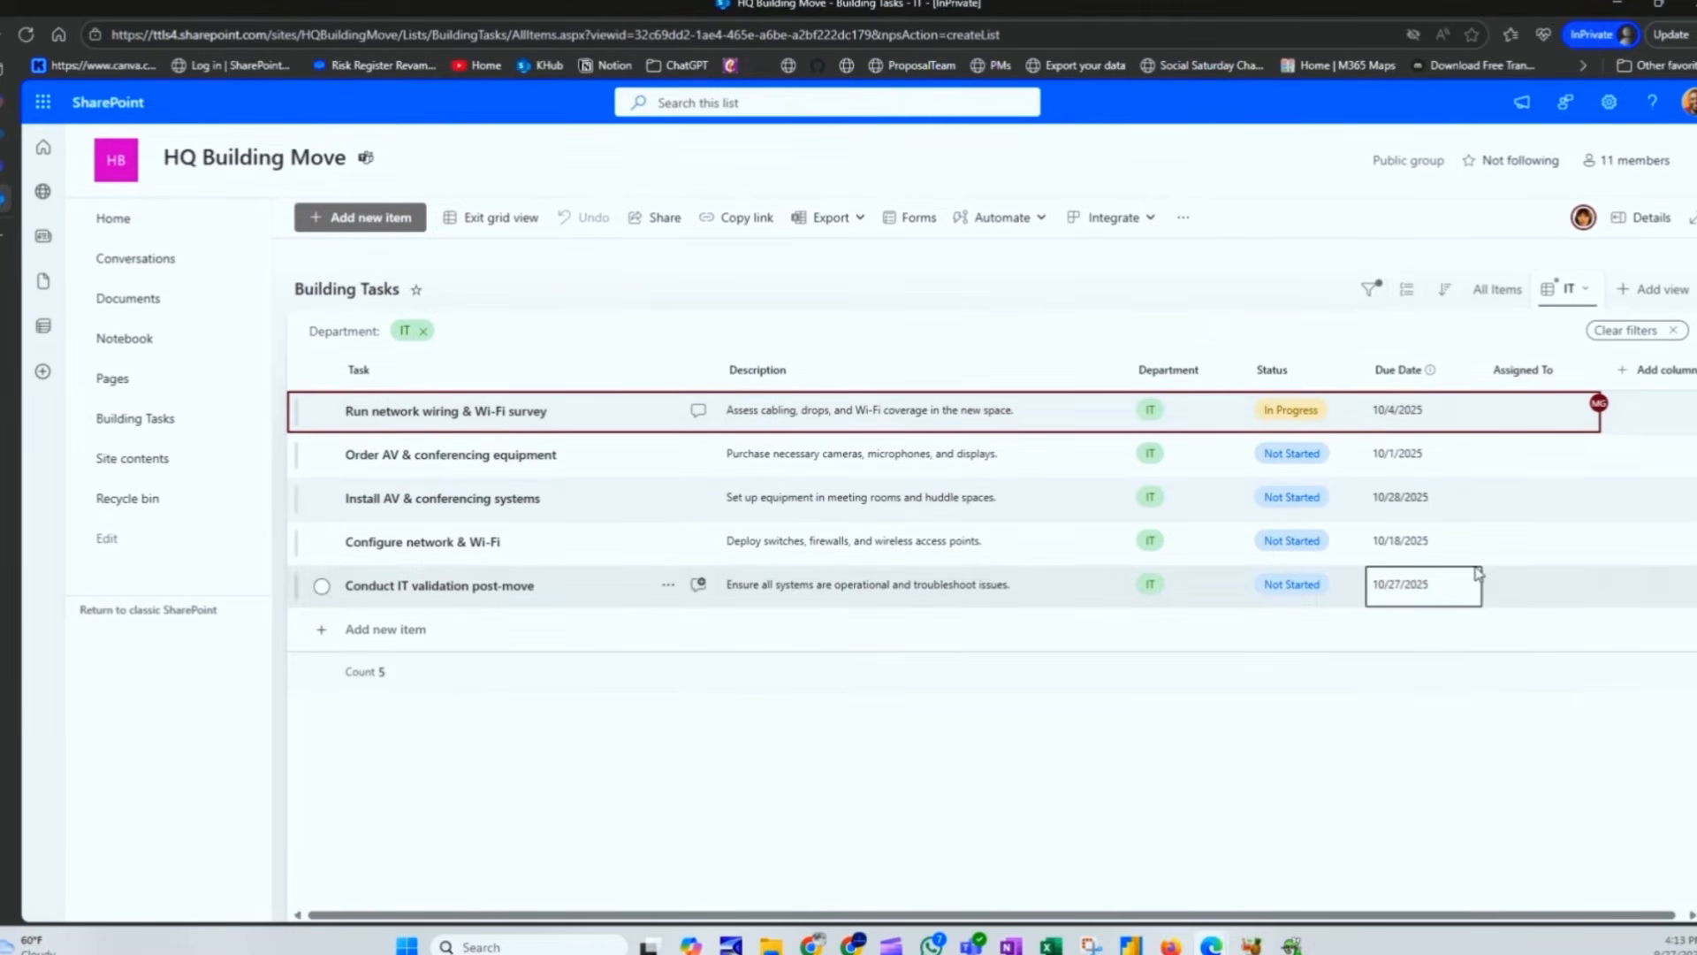
click(1536, 418)
text(mir)
key(Return)
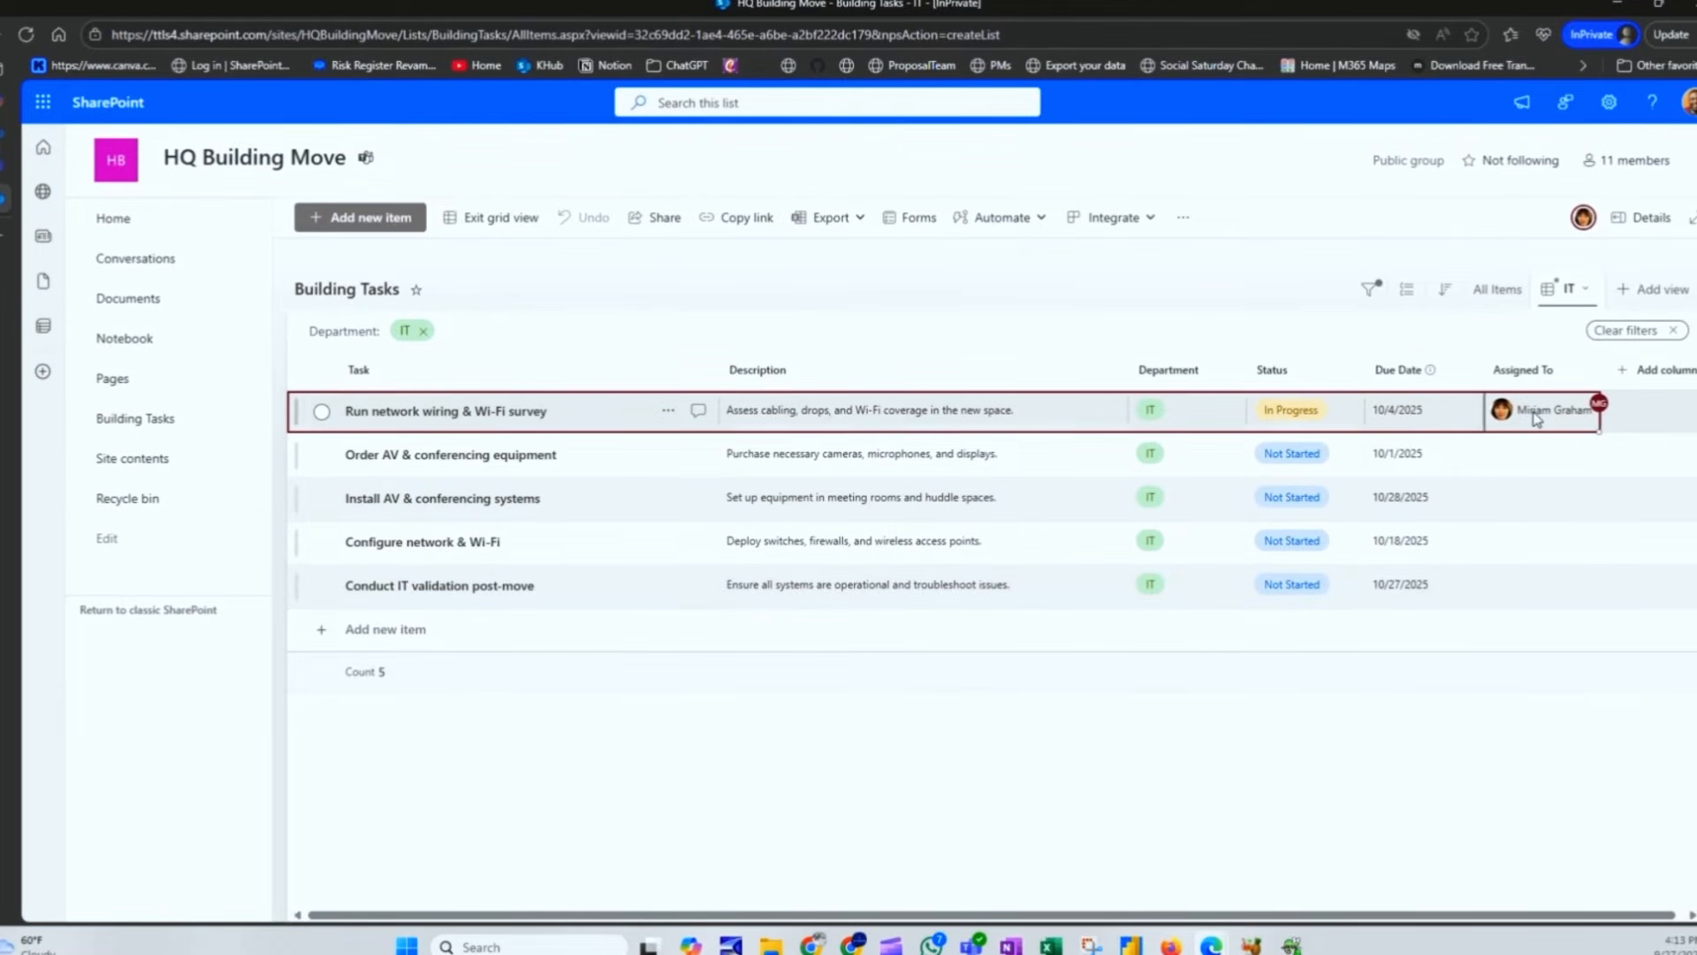
click(1535, 466)
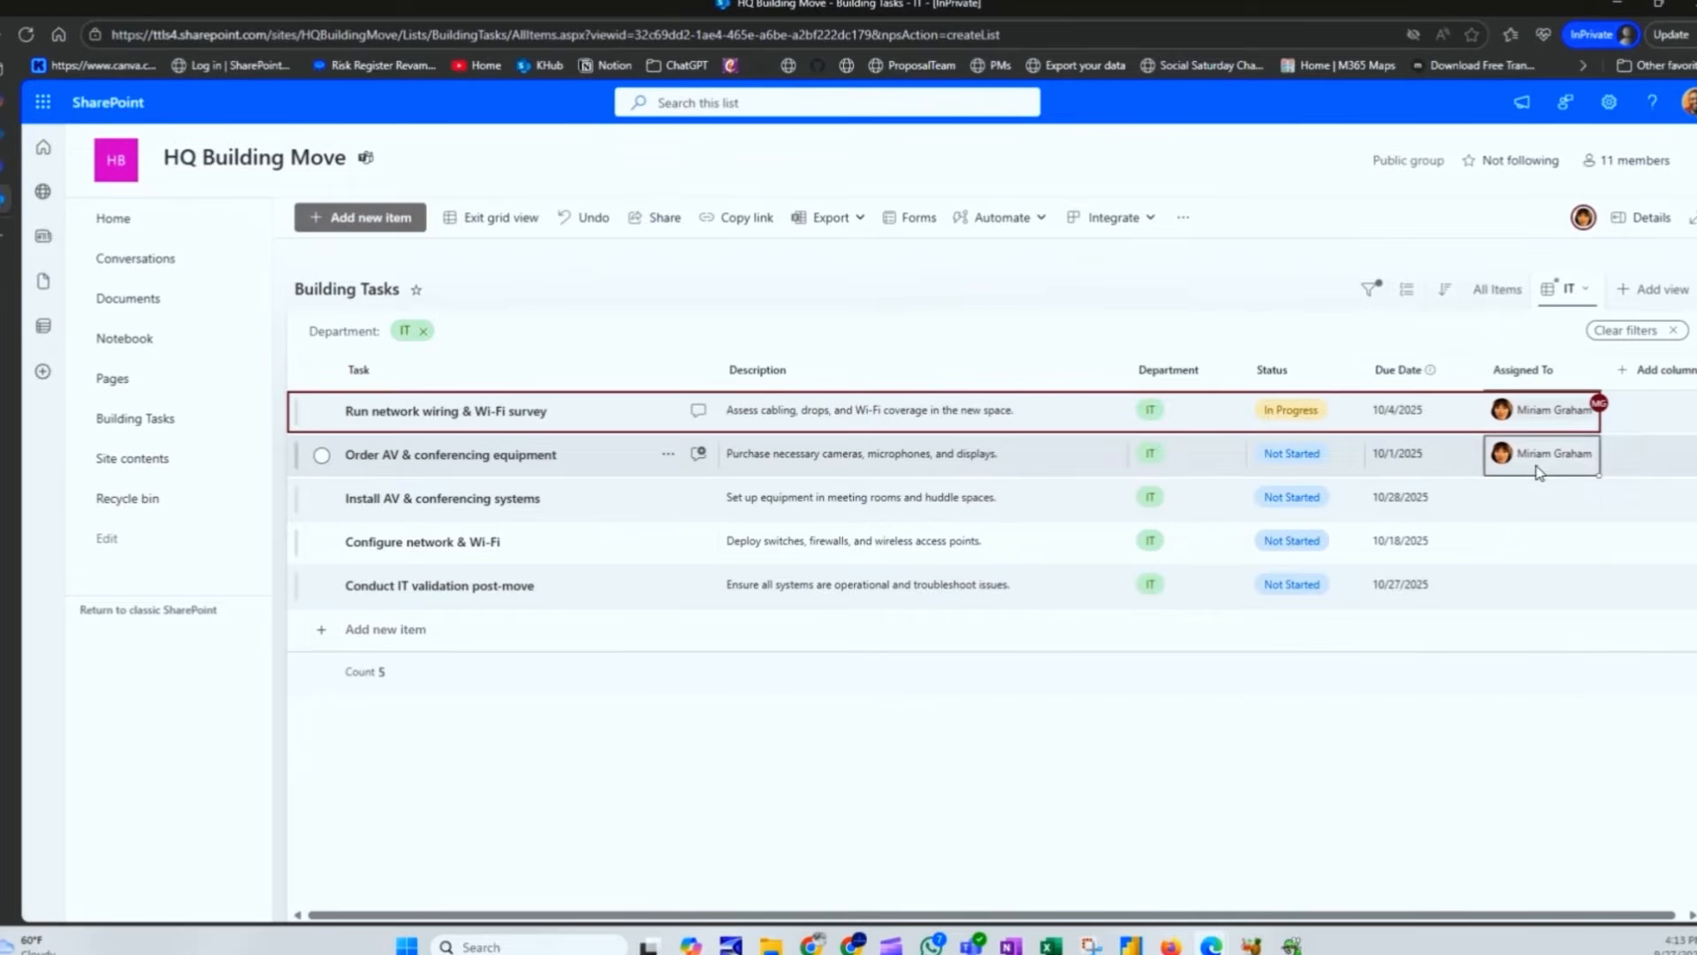
click(1519, 515)
text(nes)
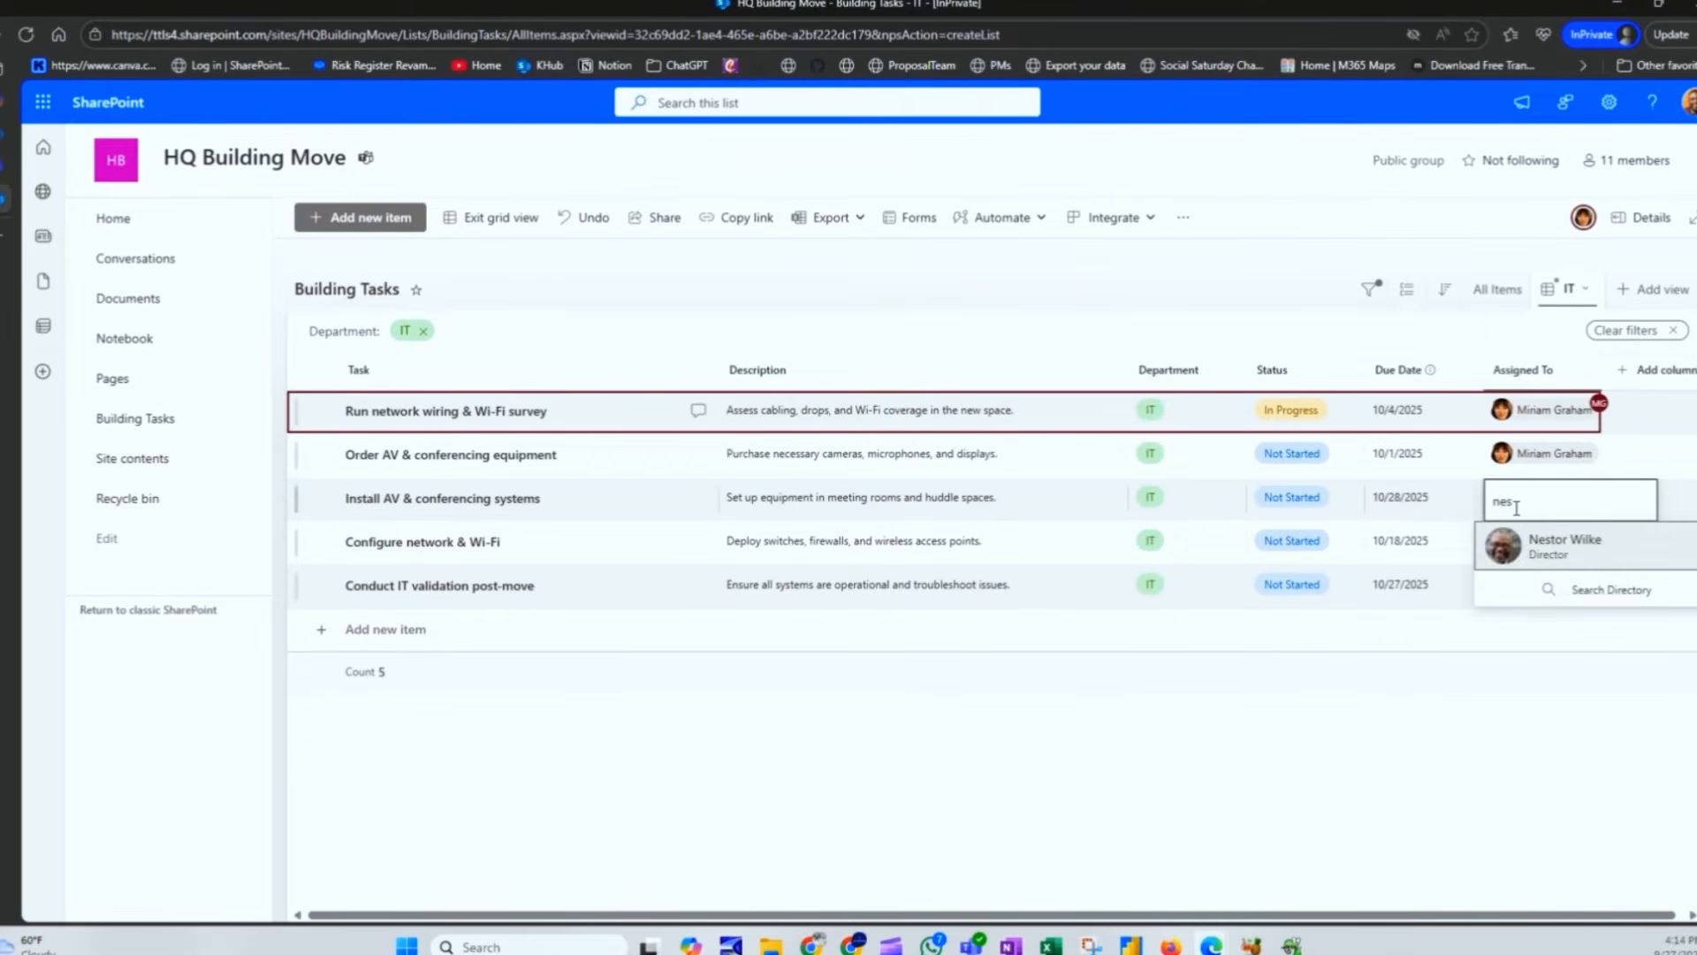
key(Return)
Step: Assign people to the fourth and fifth IT tasks and exit grid view
click(1522, 539)
text(al)
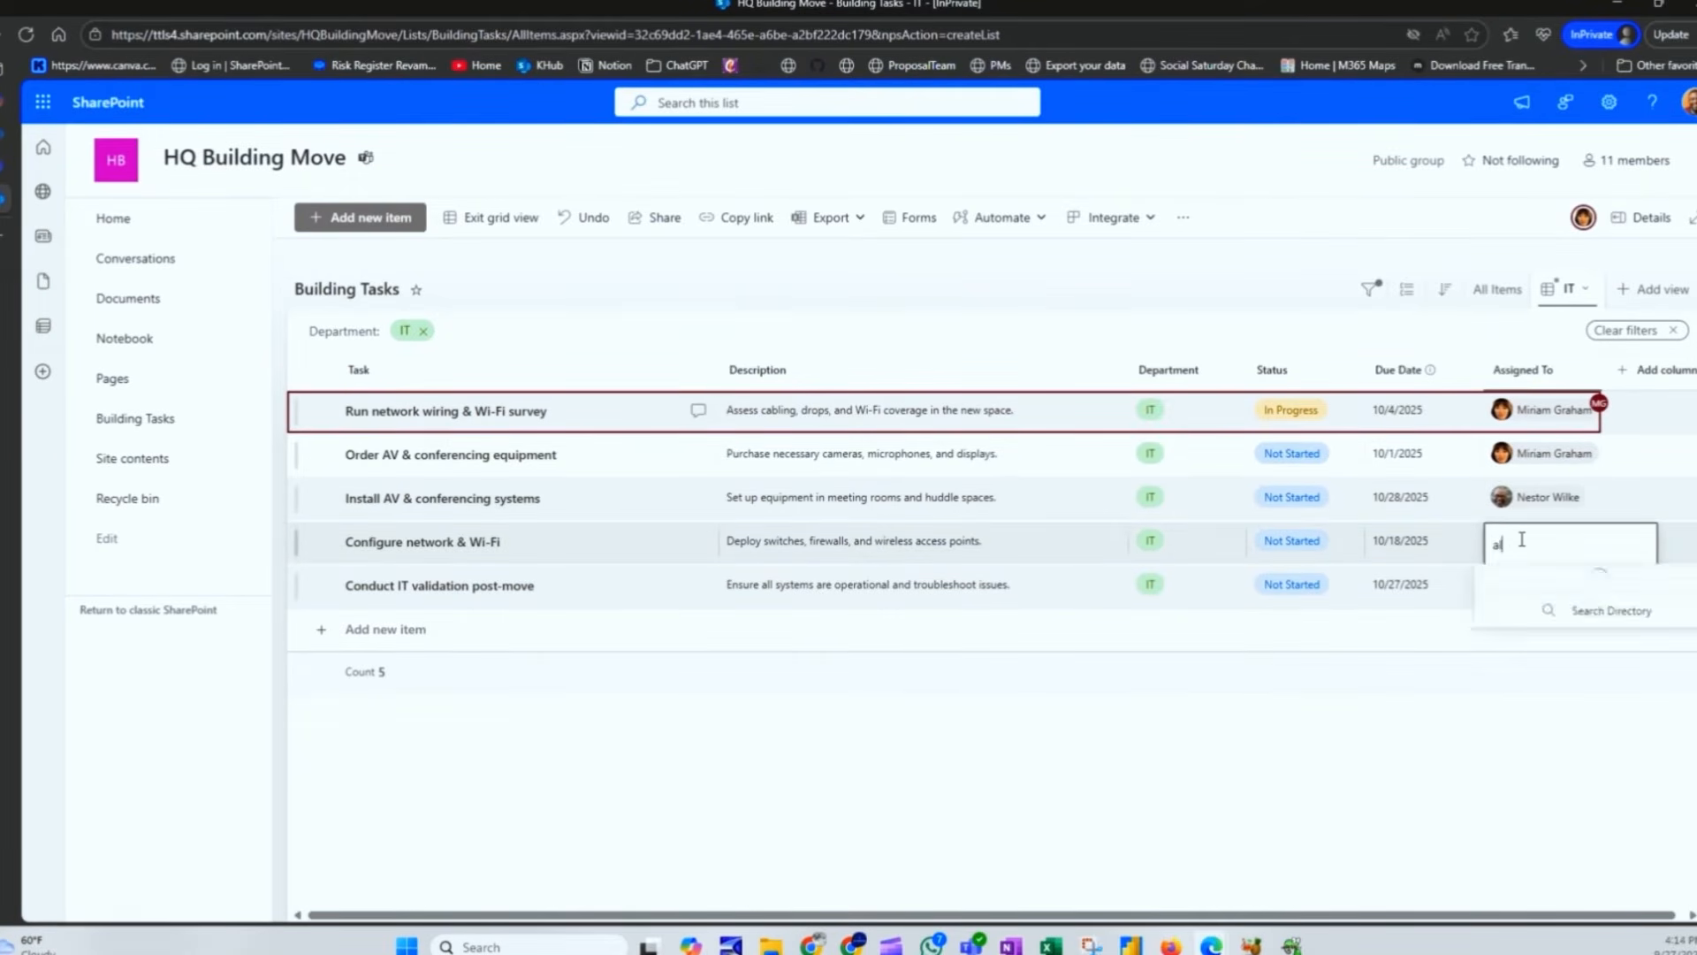
key(Return)
click(1518, 595)
text(mir)
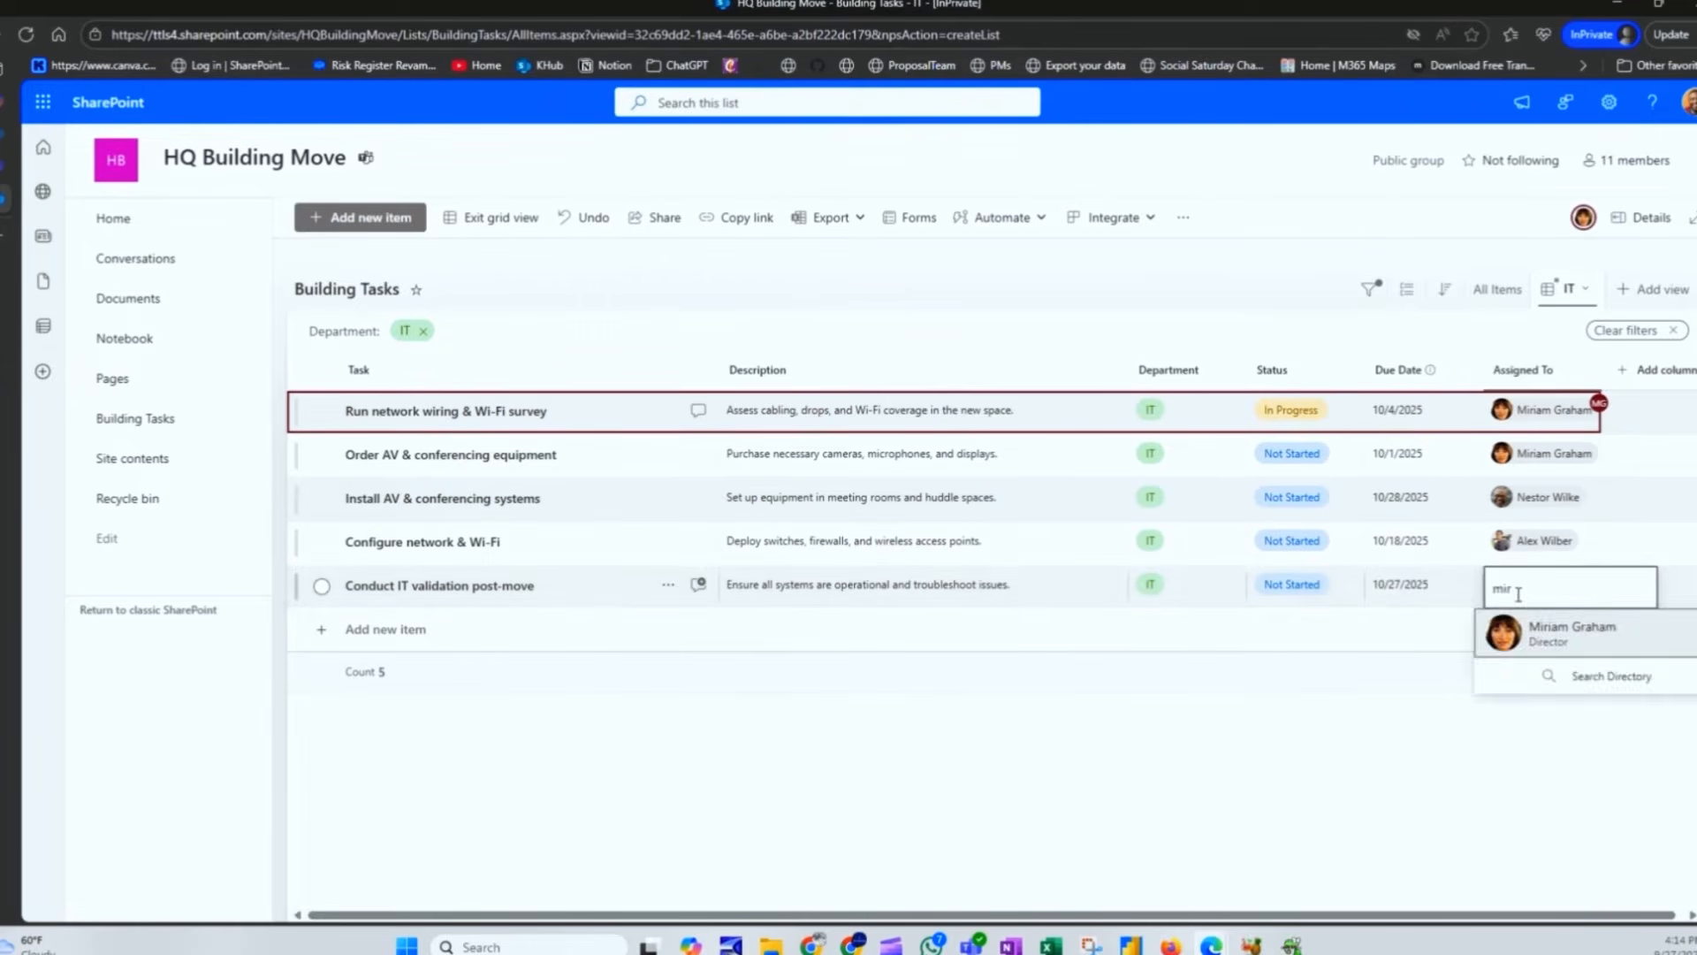
key(Return)
click(1500, 414)
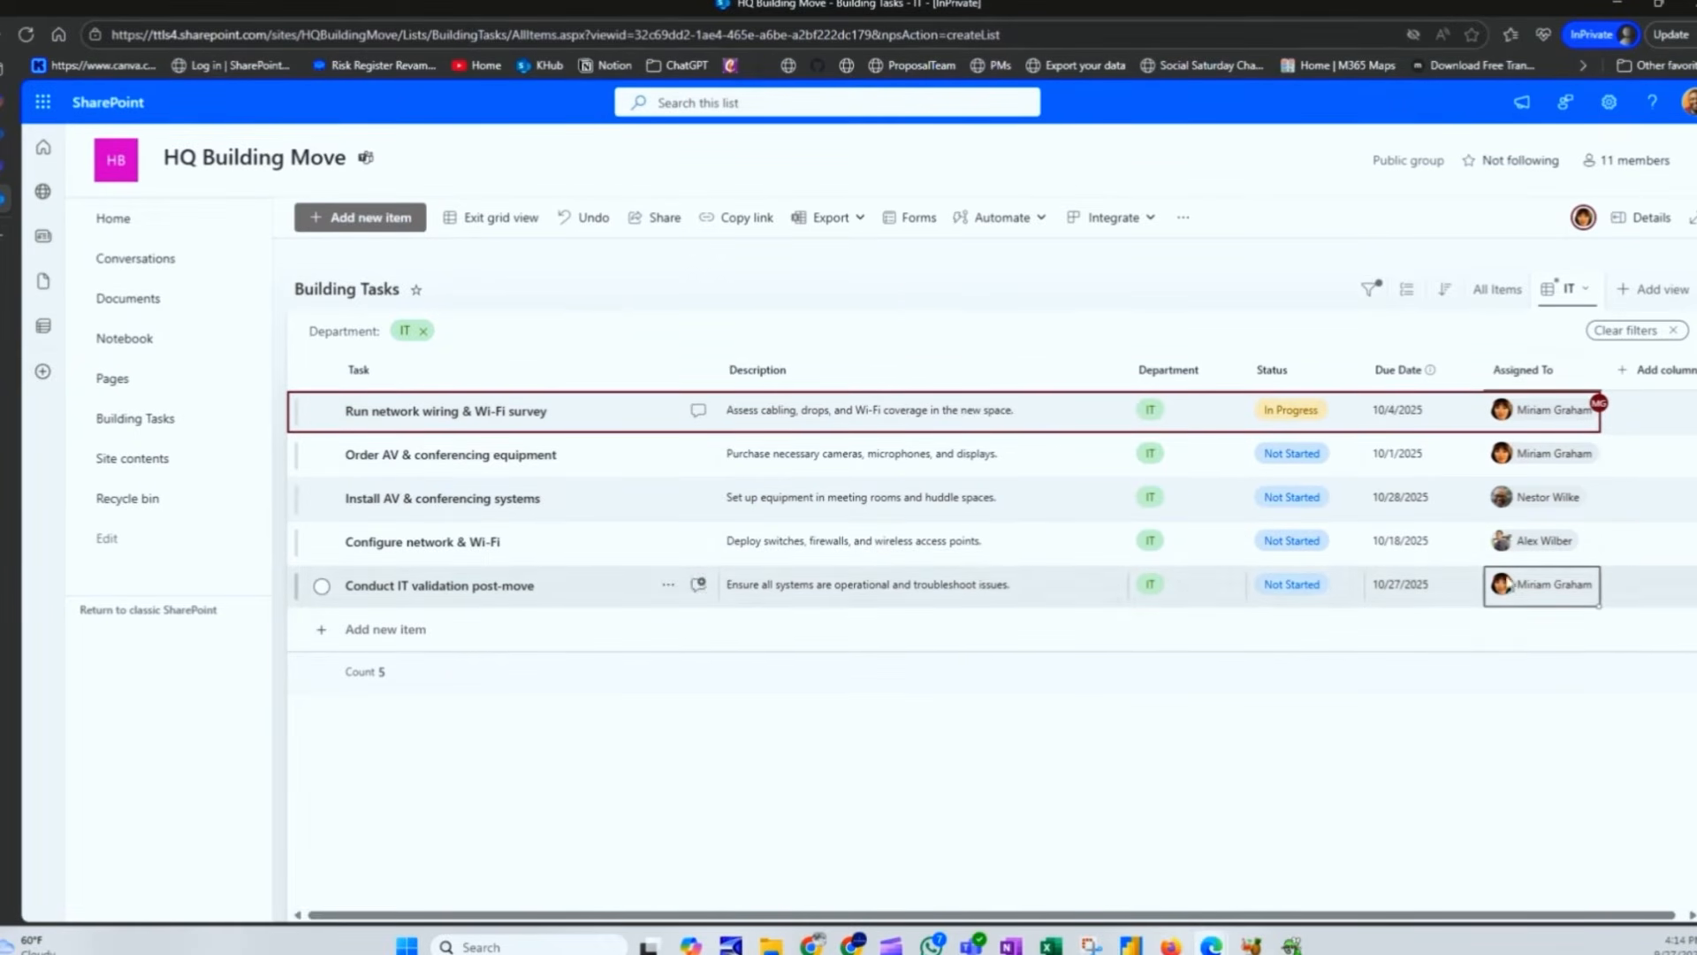
click(489, 226)
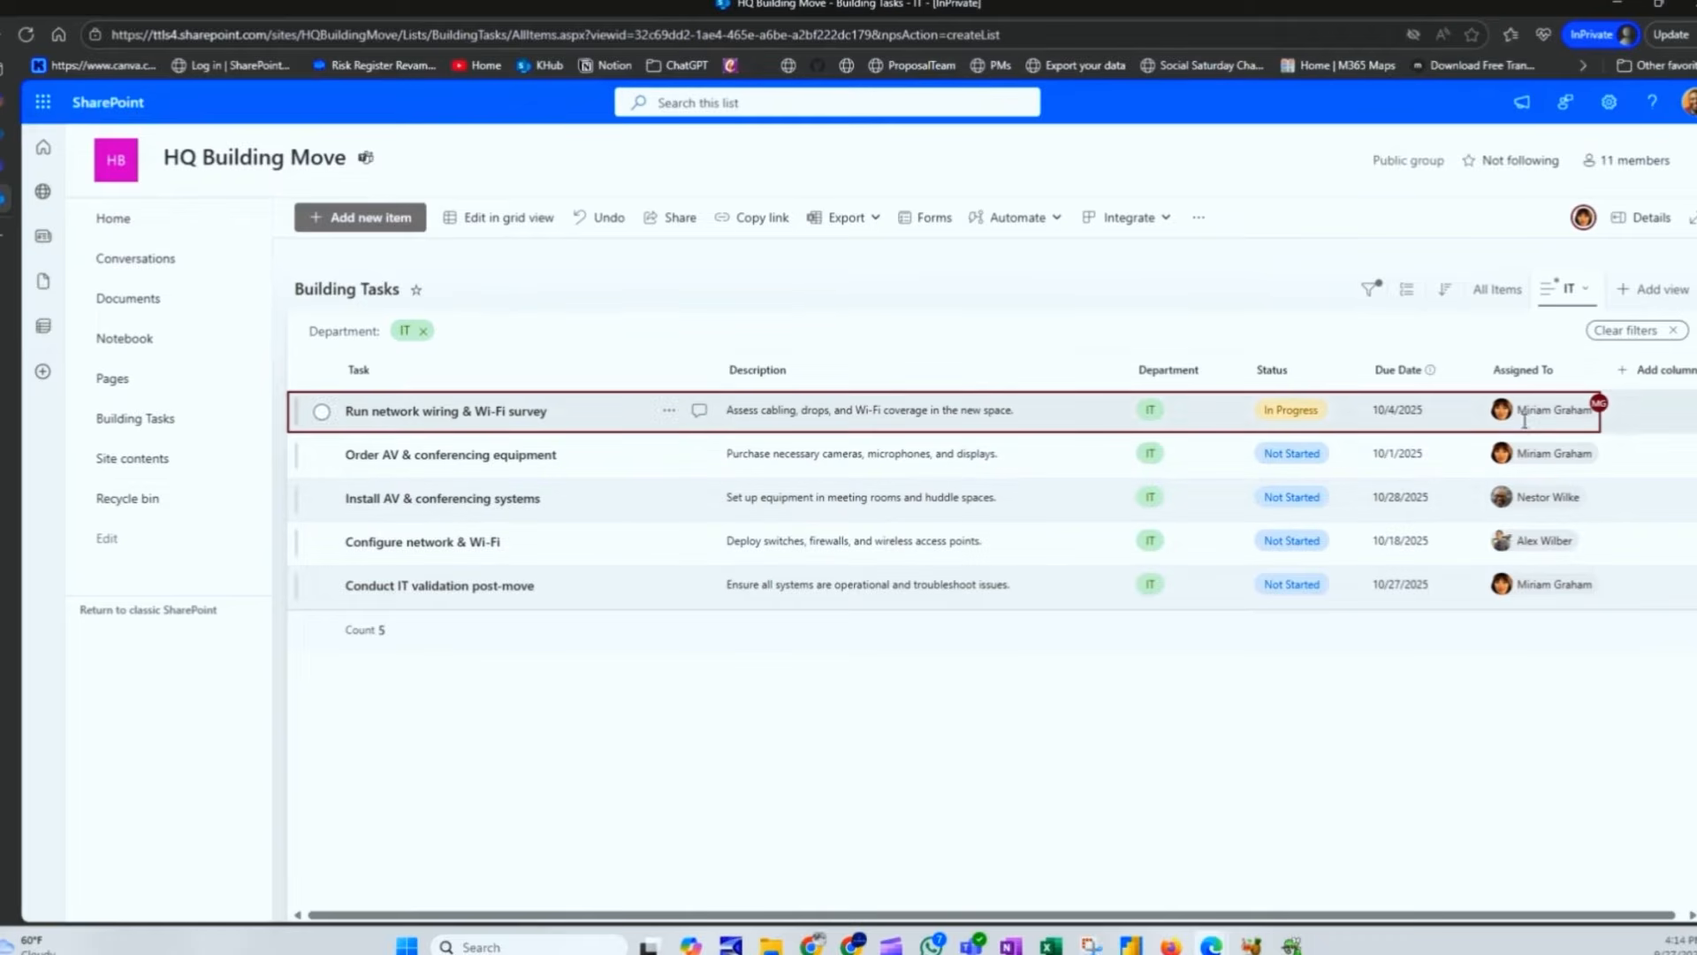
Step: Return to the All Items view and scroll through the 20 tasks
click(1497, 289)
scroll(1521, 452, down, 4)
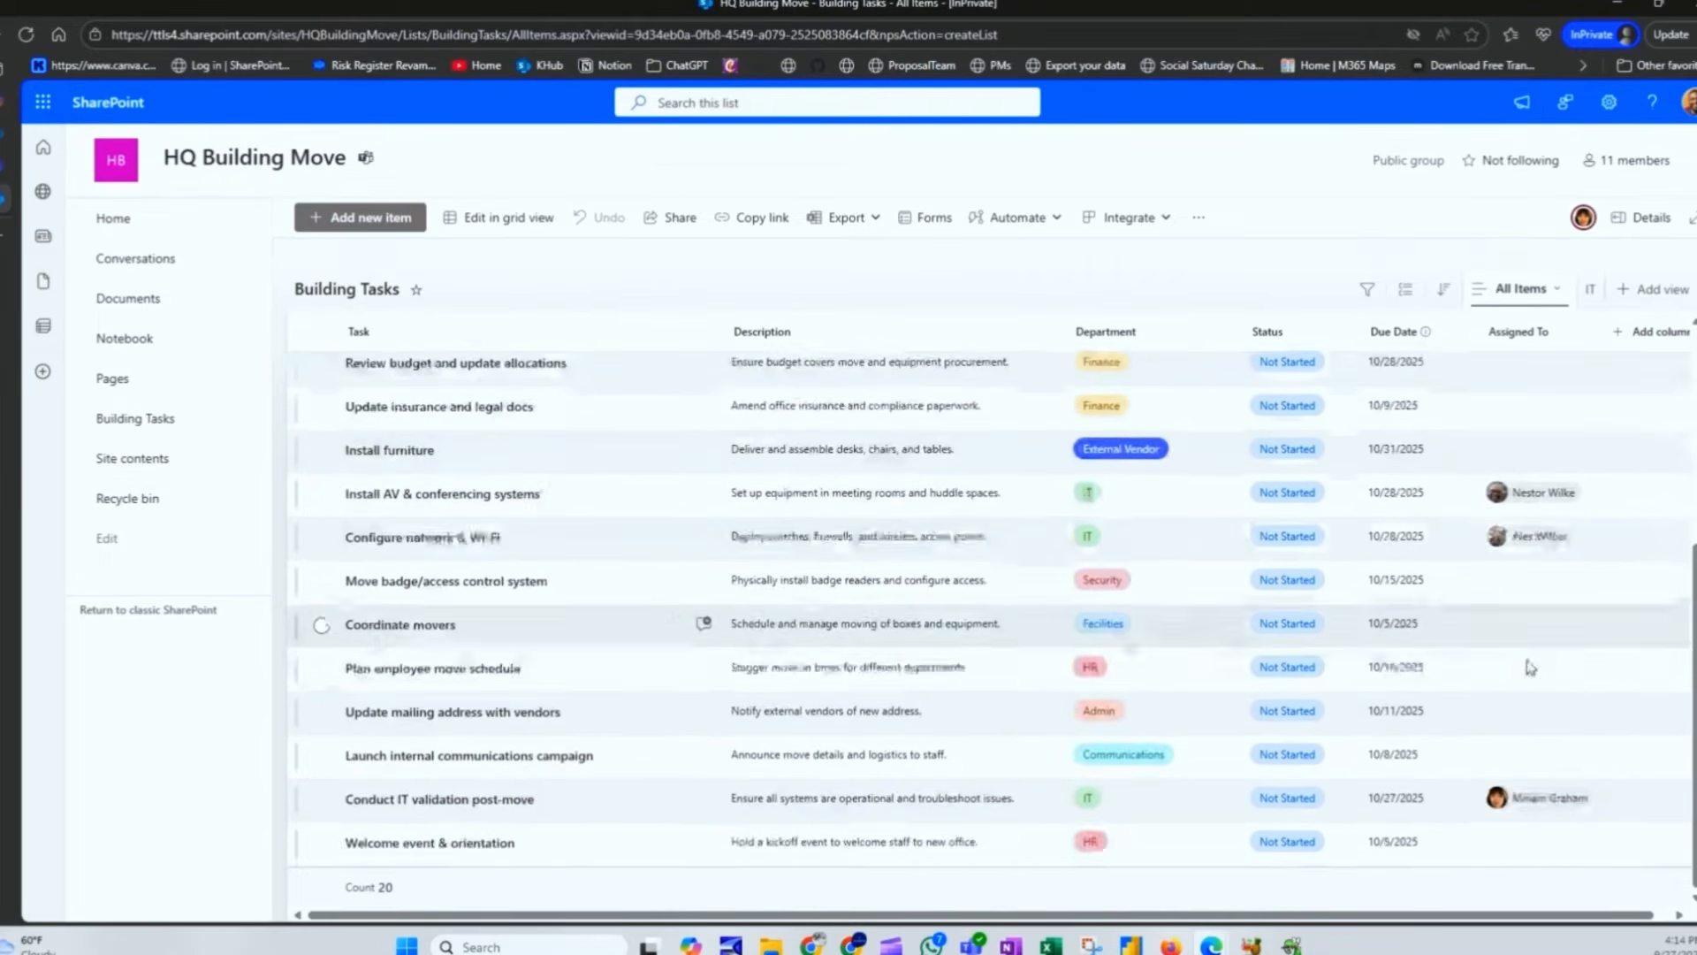
scroll(1529, 619, up, 4)
scroll(1159, 534, down, 5)
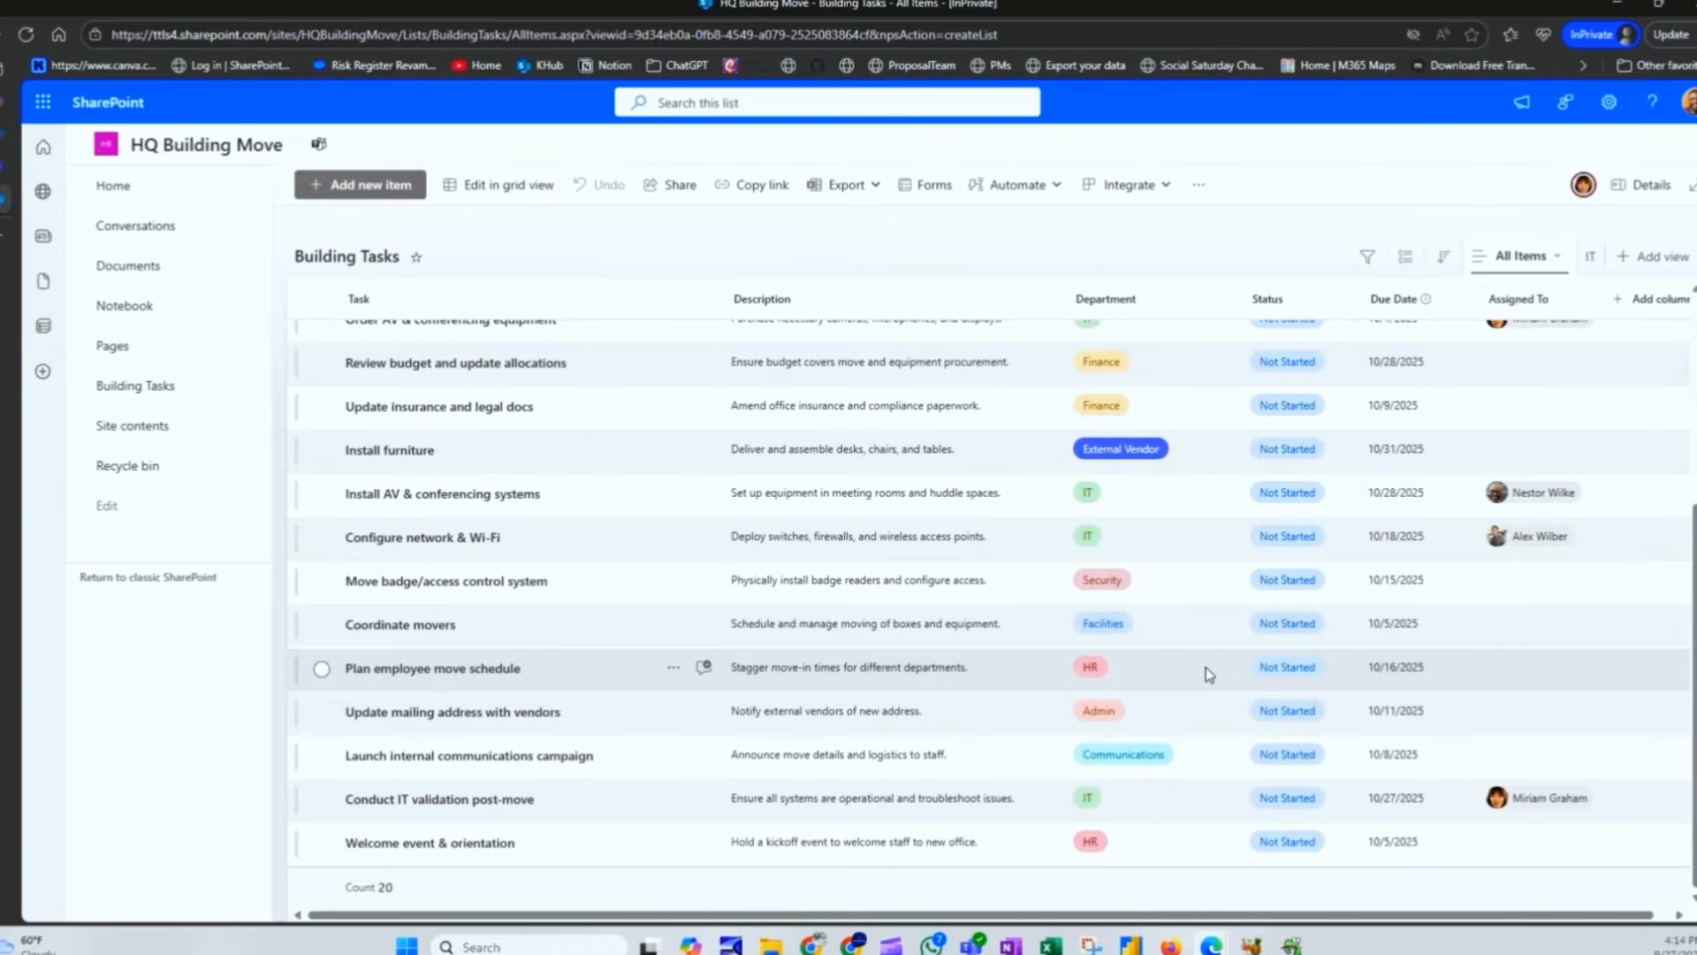
scroll(1197, 587, up, 5)
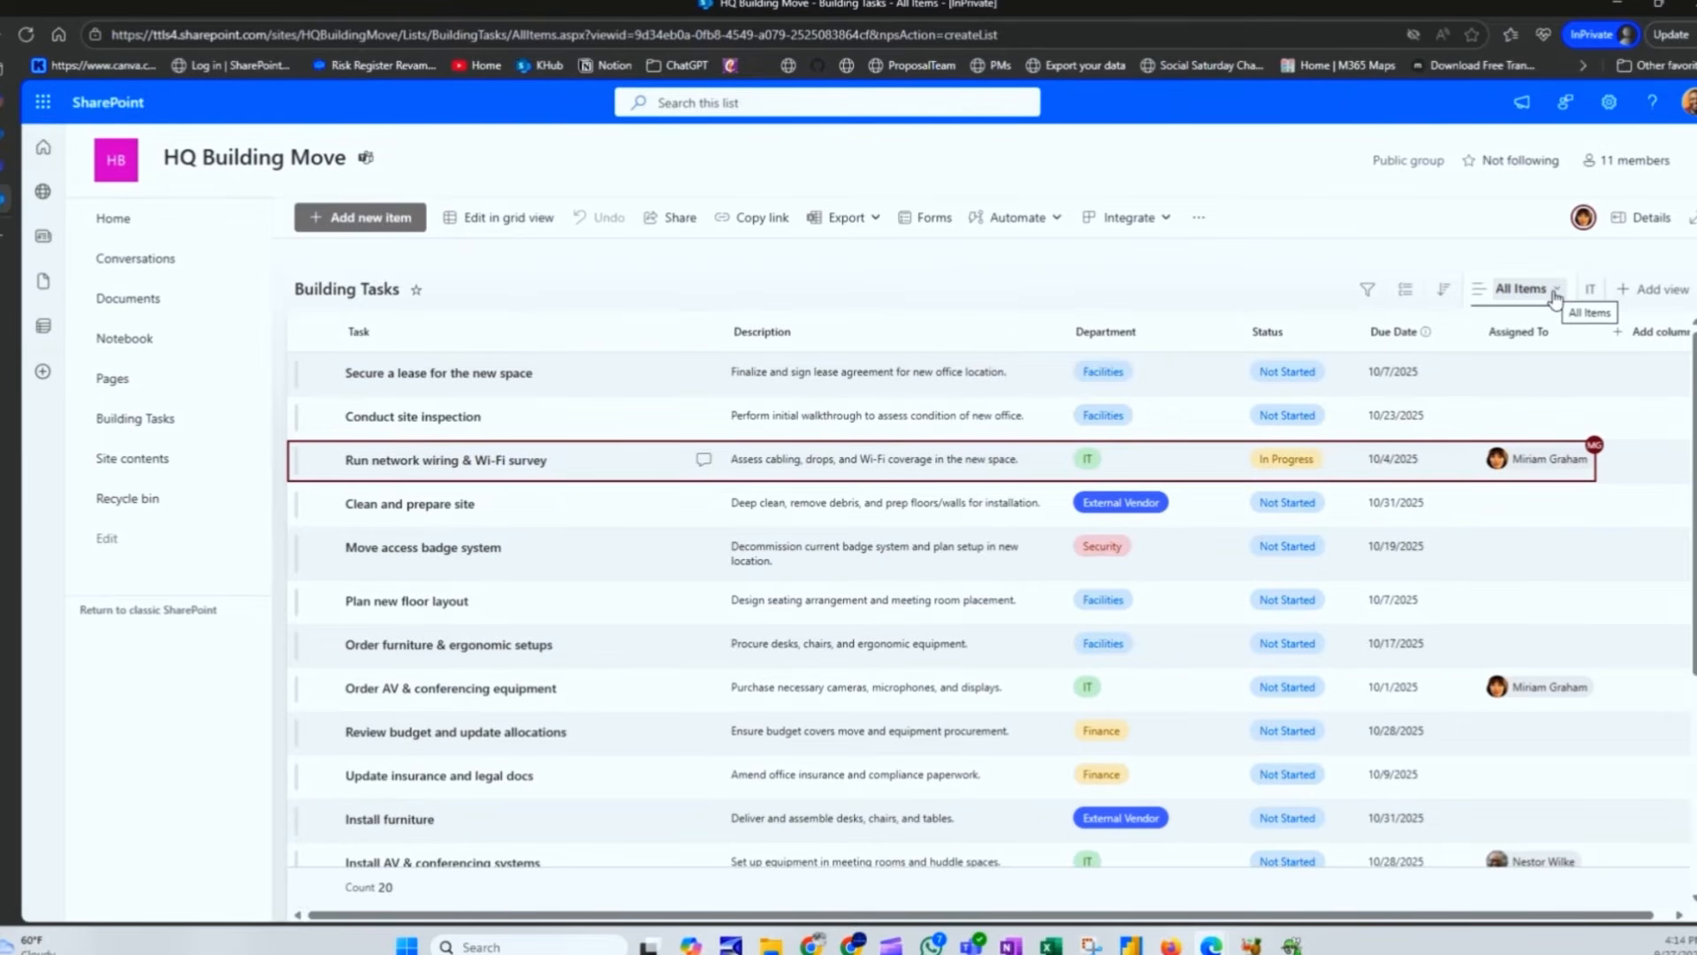
click(1563, 334)
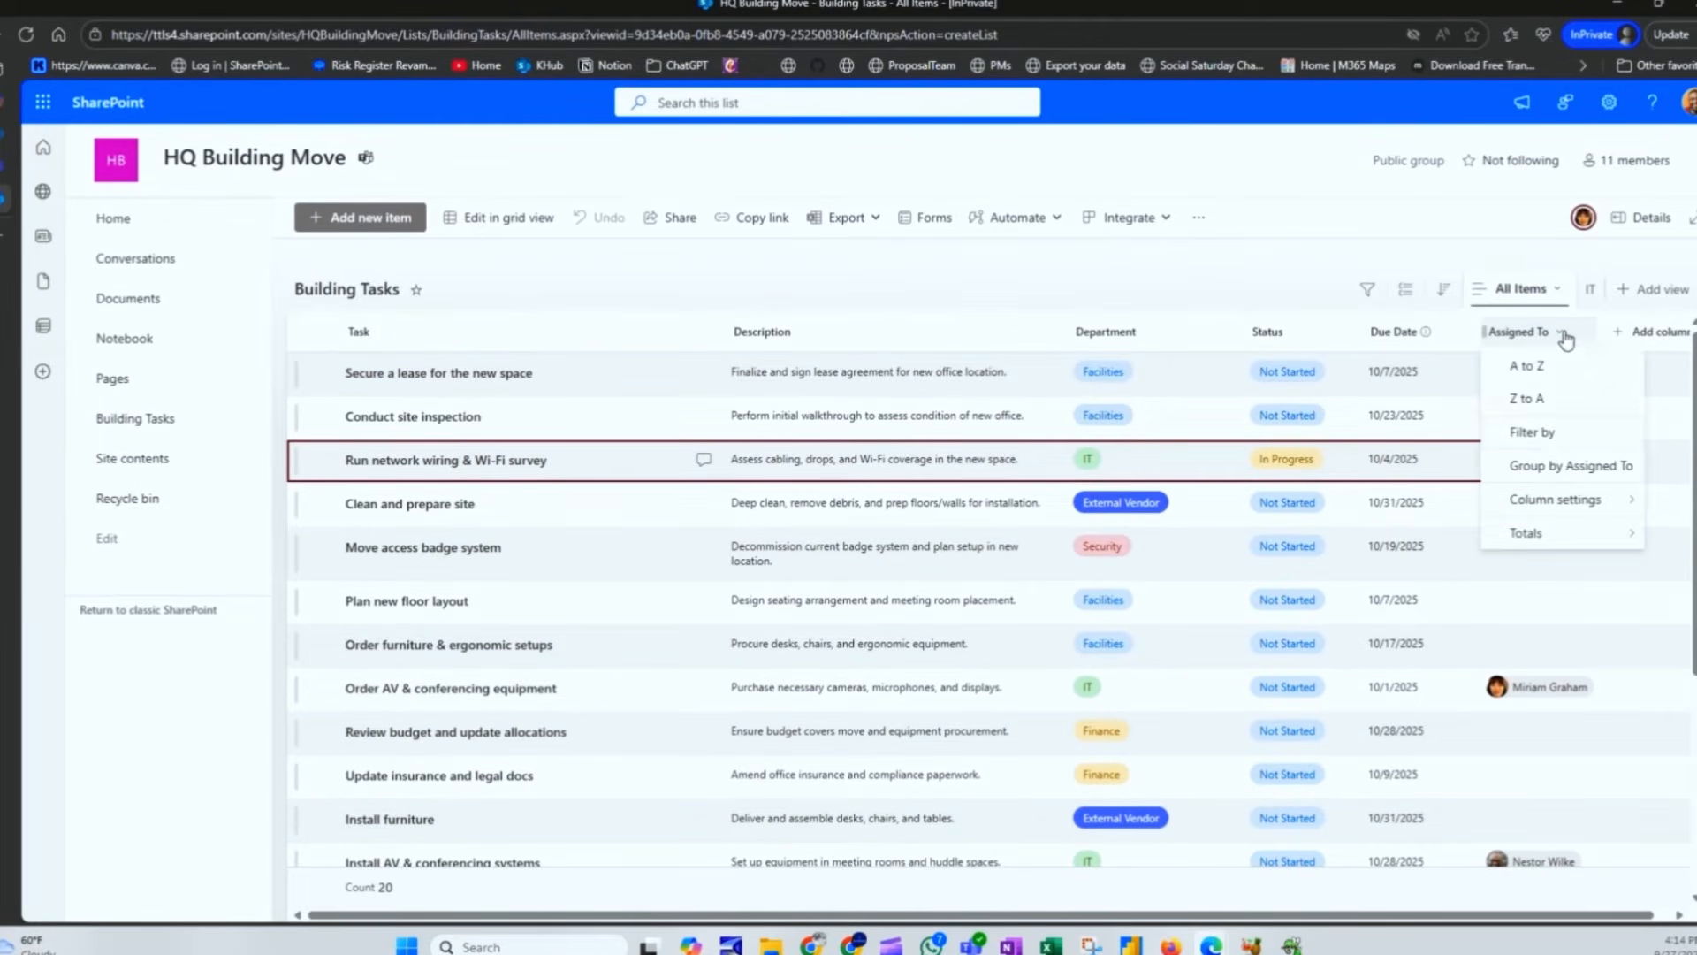
click(1556, 436)
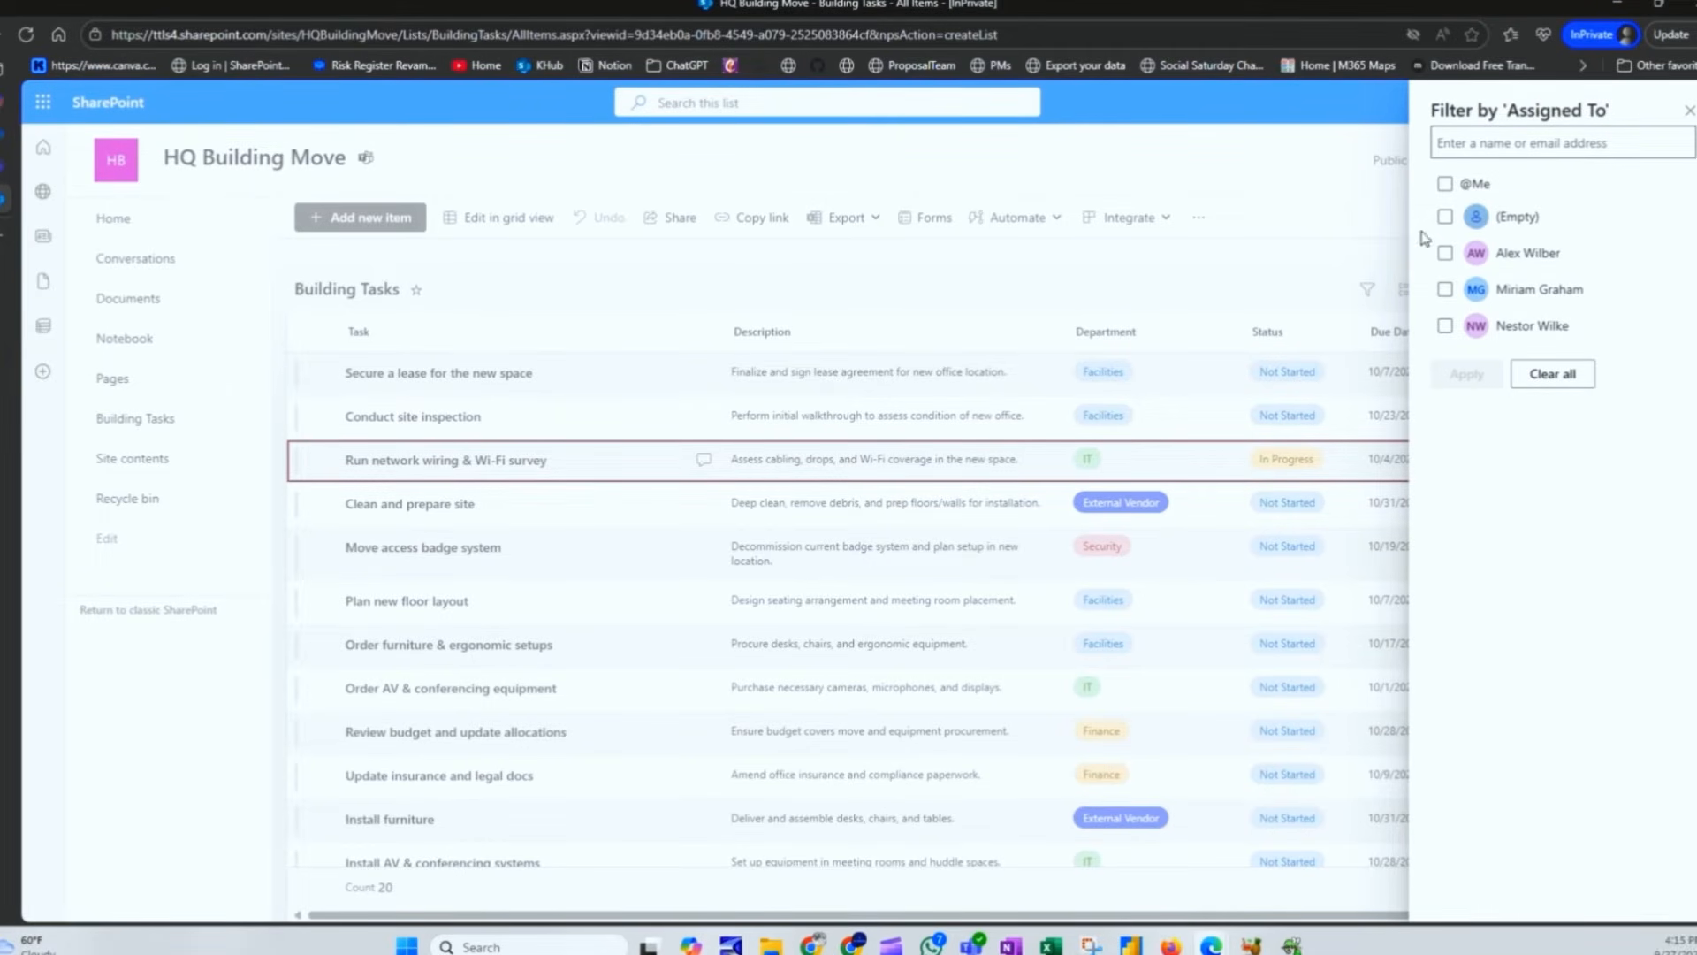
click(1446, 188)
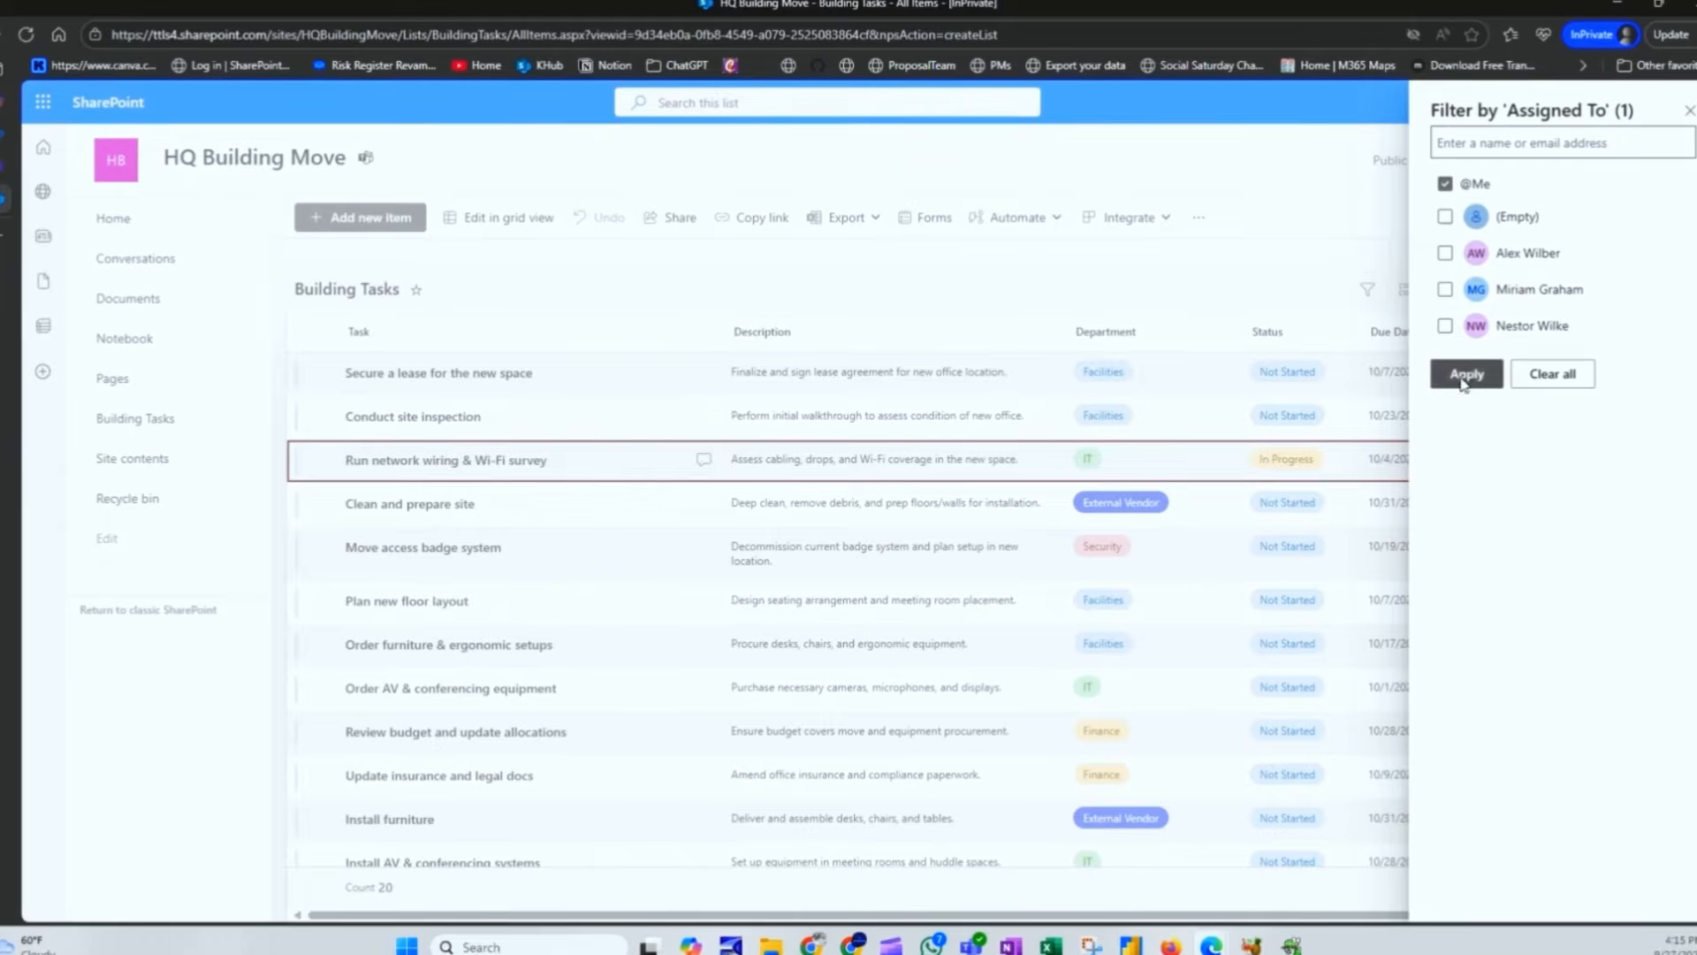
click(1465, 374)
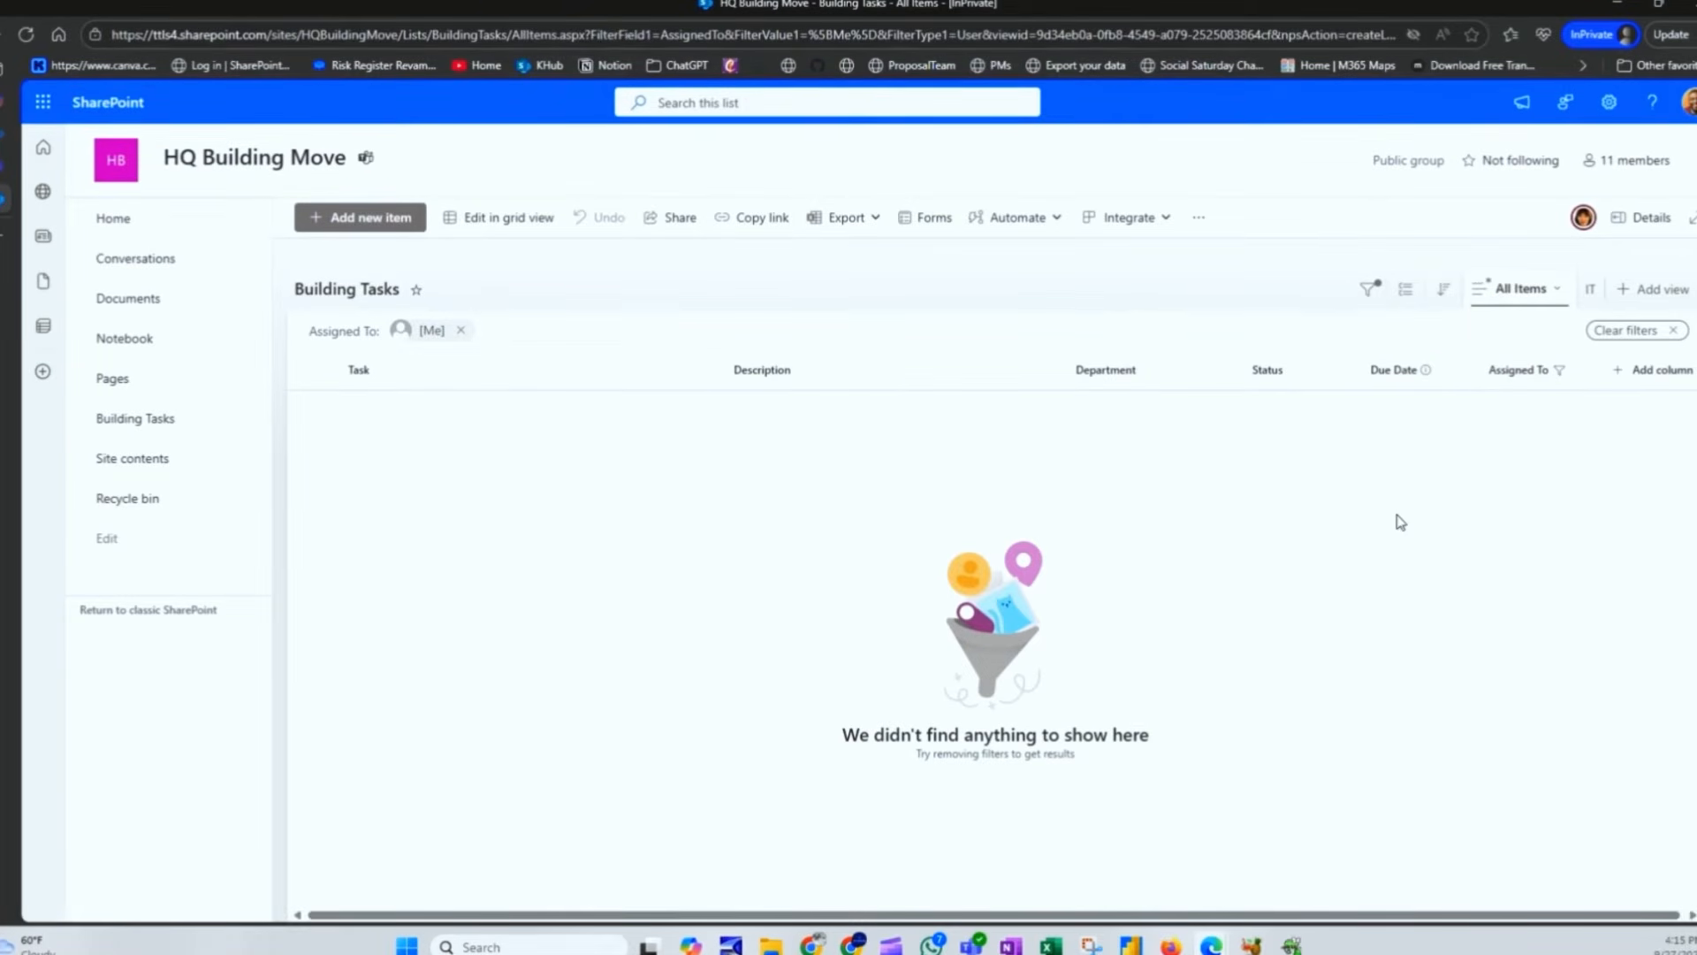
click(1560, 290)
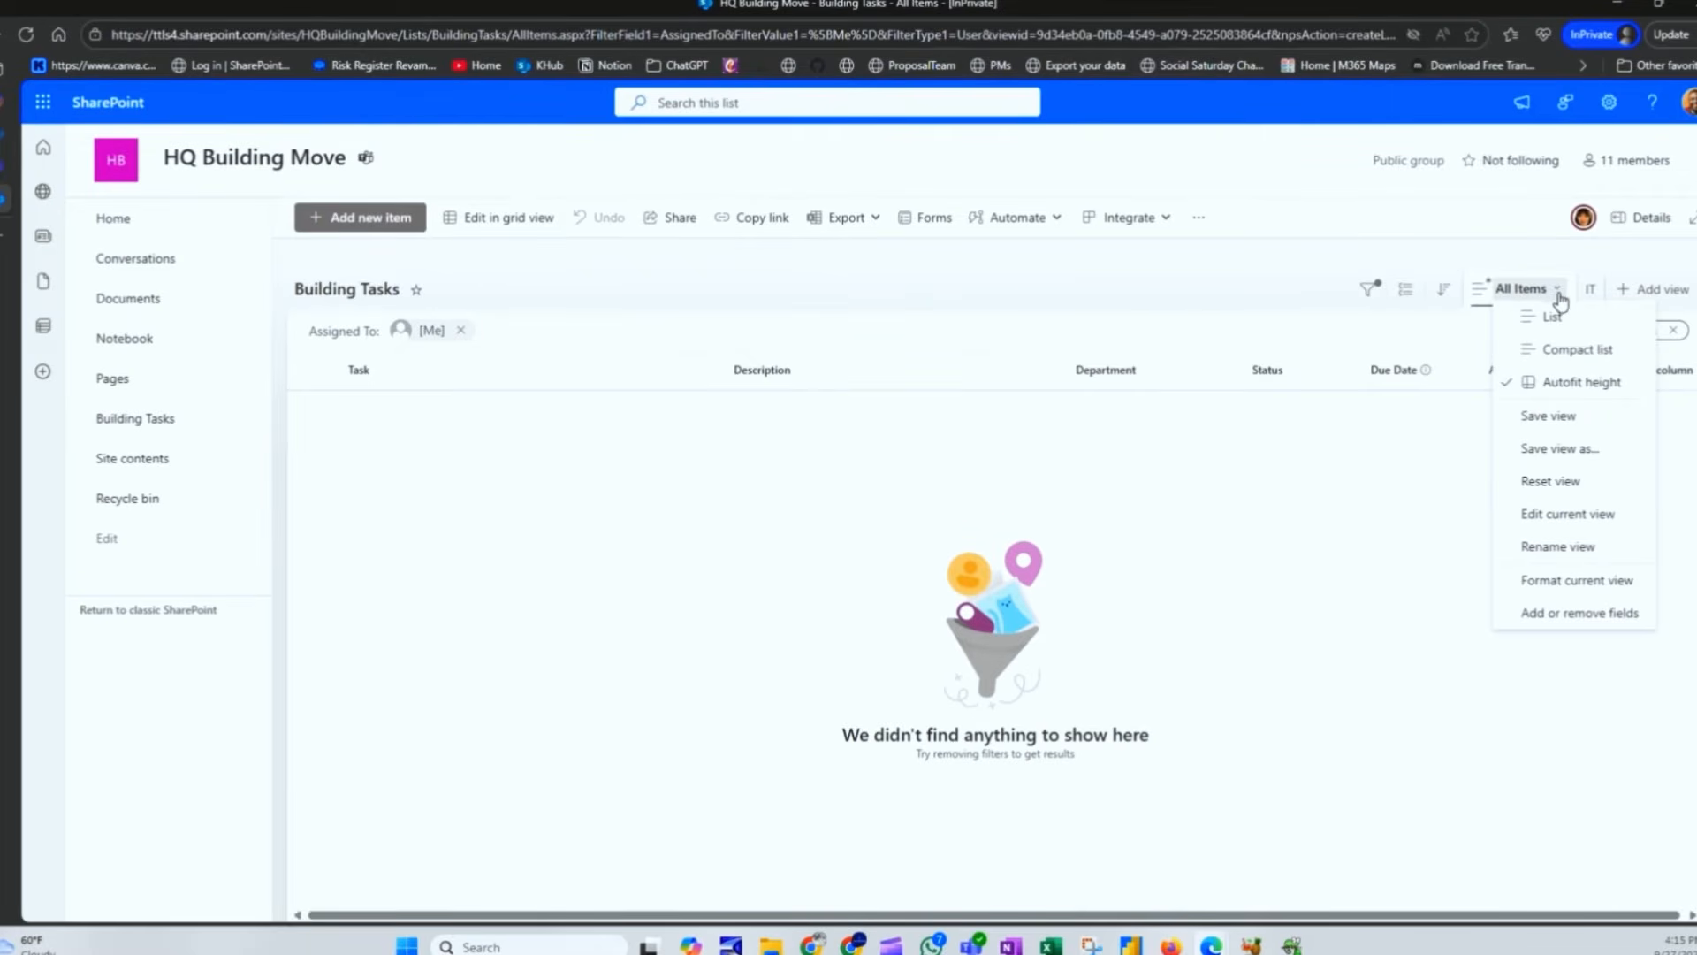
click(1542, 449)
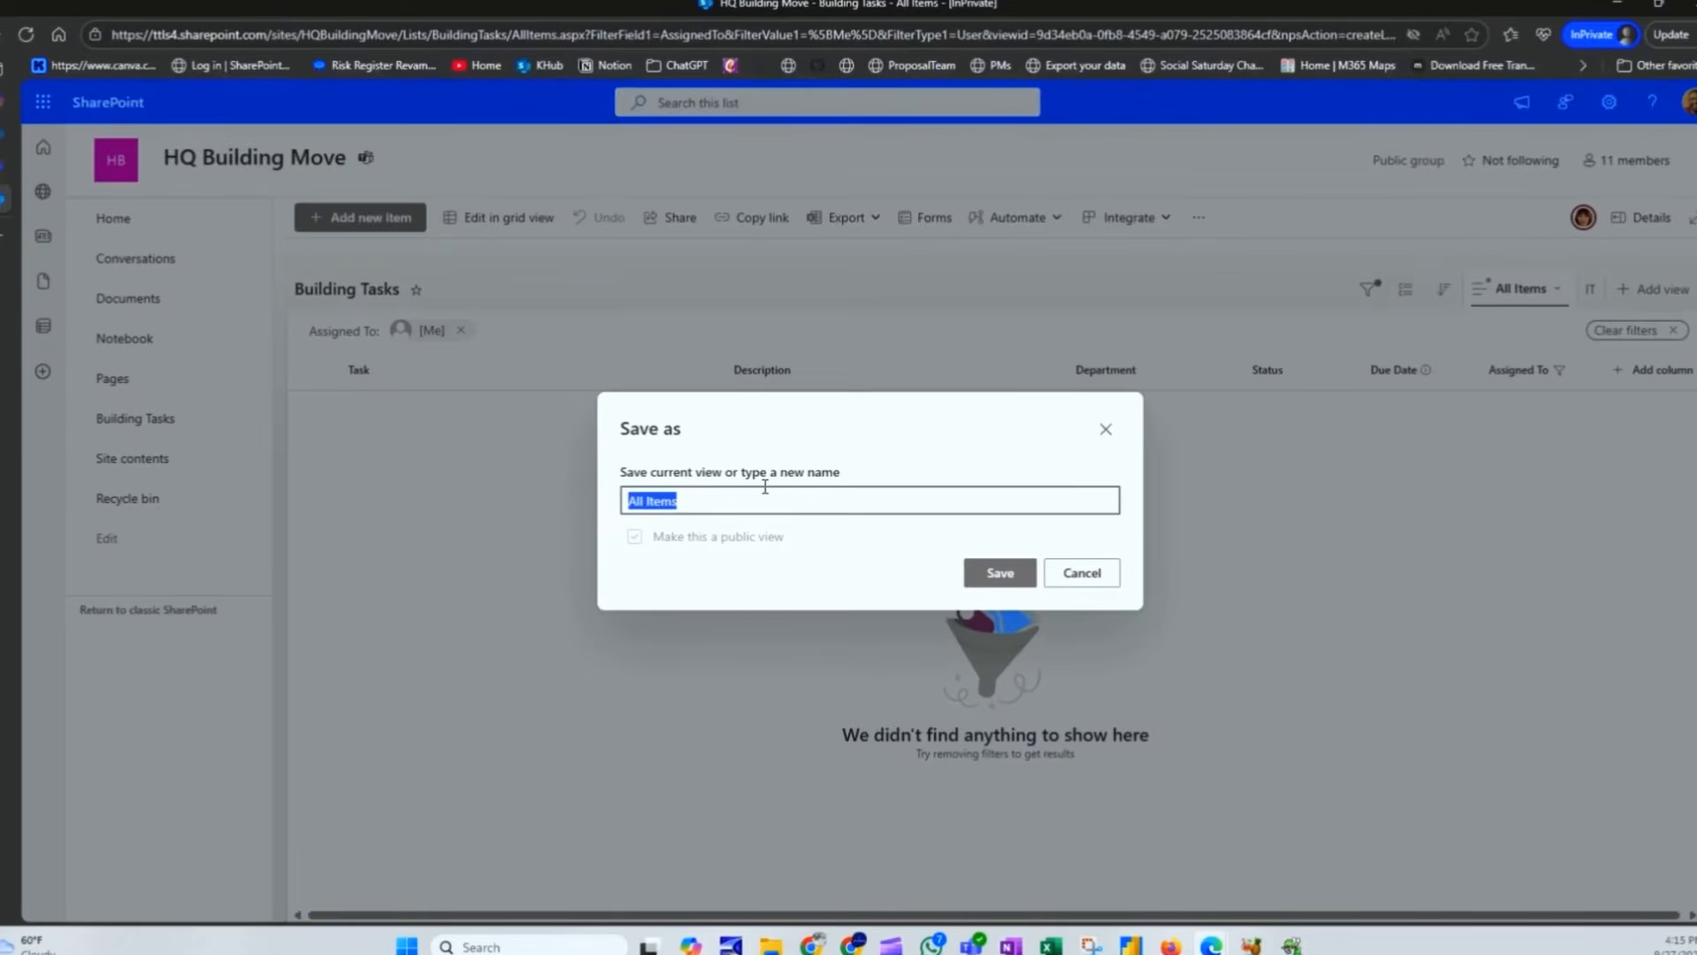
text(My Tasks)
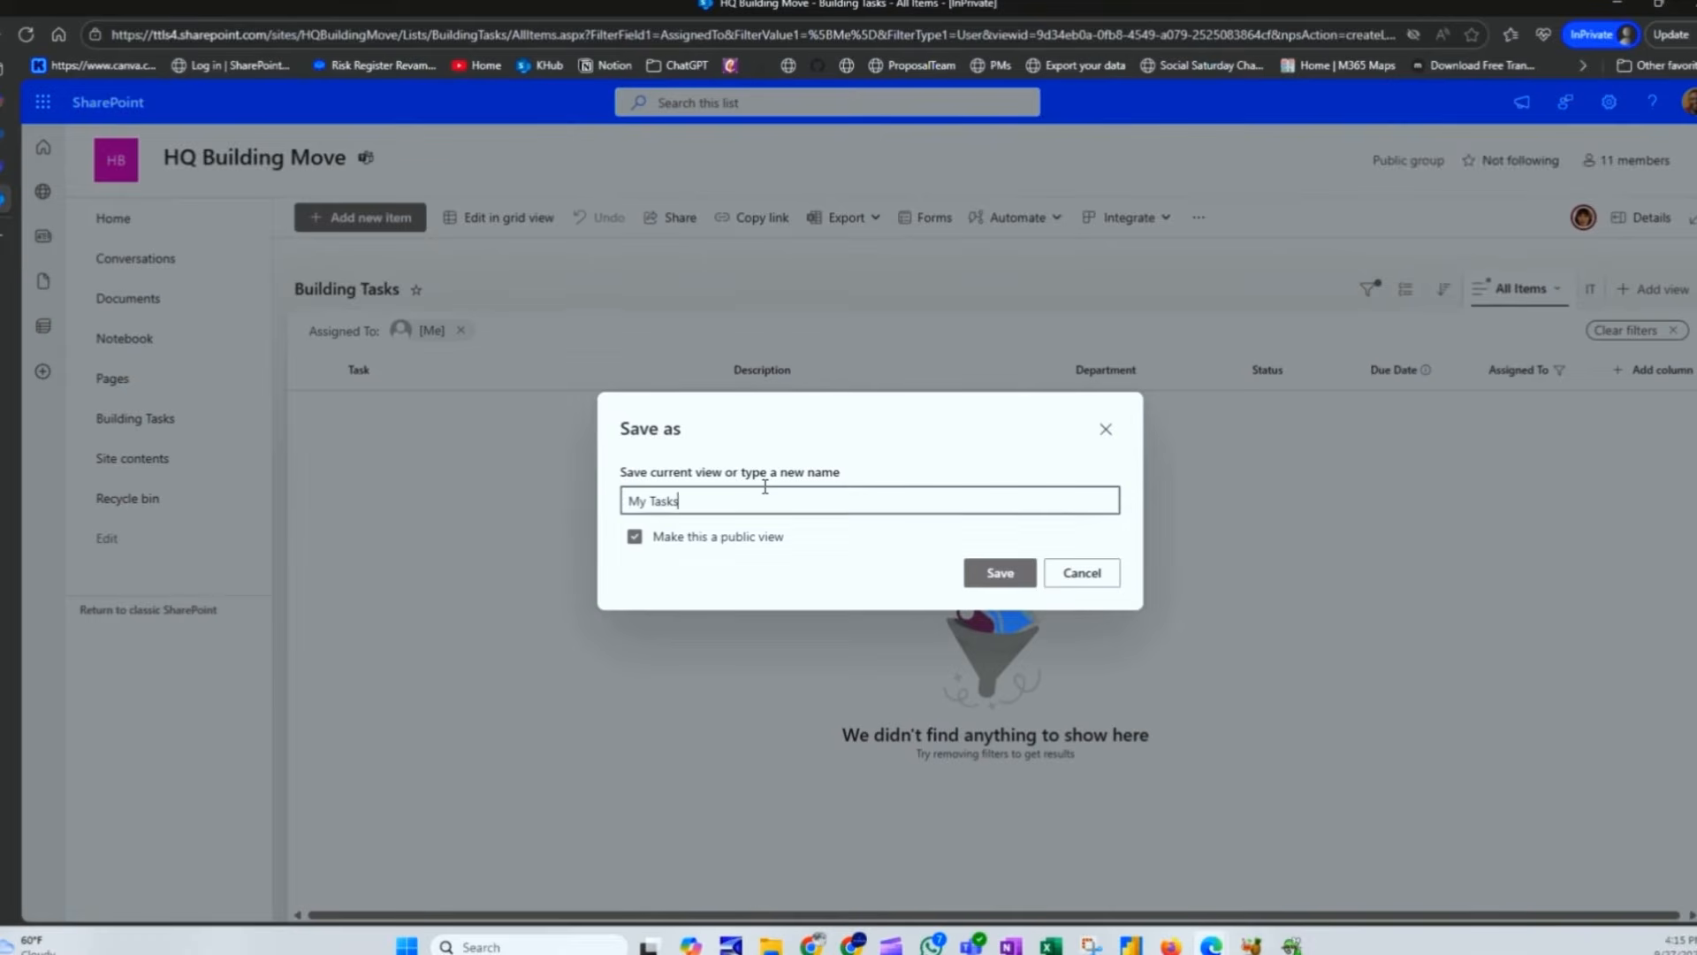
click(983, 577)
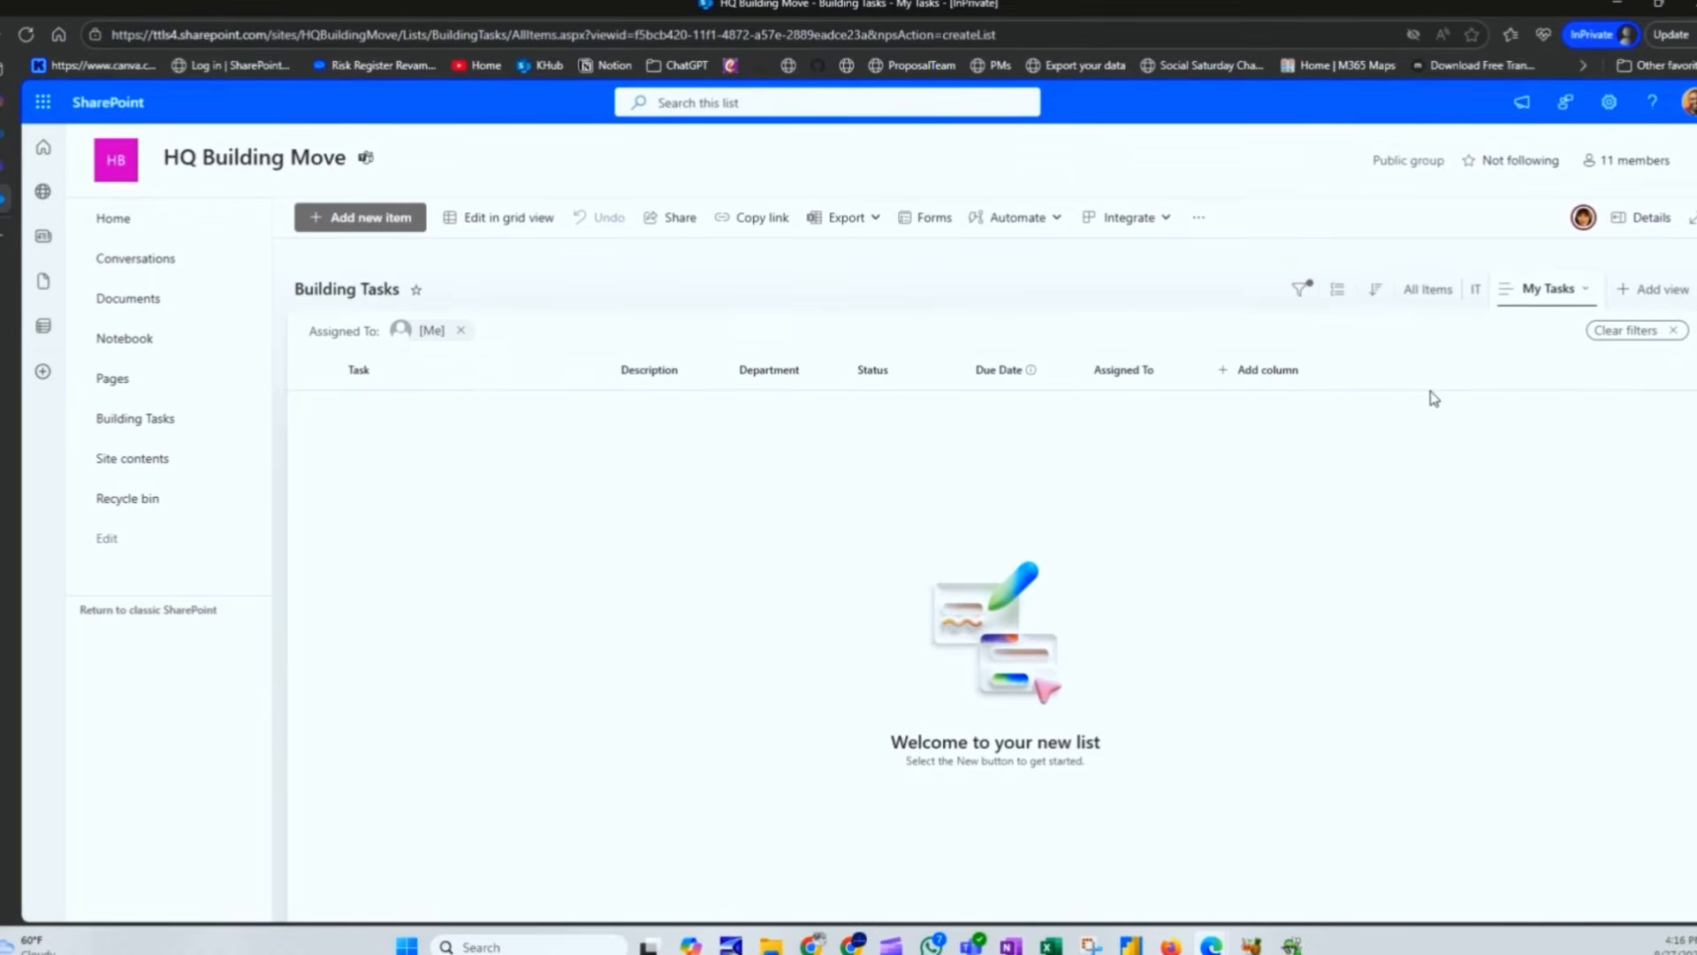
Step: Check the All Items, IT and My Tasks views, then maximize the other window's IT view
click(1430, 290)
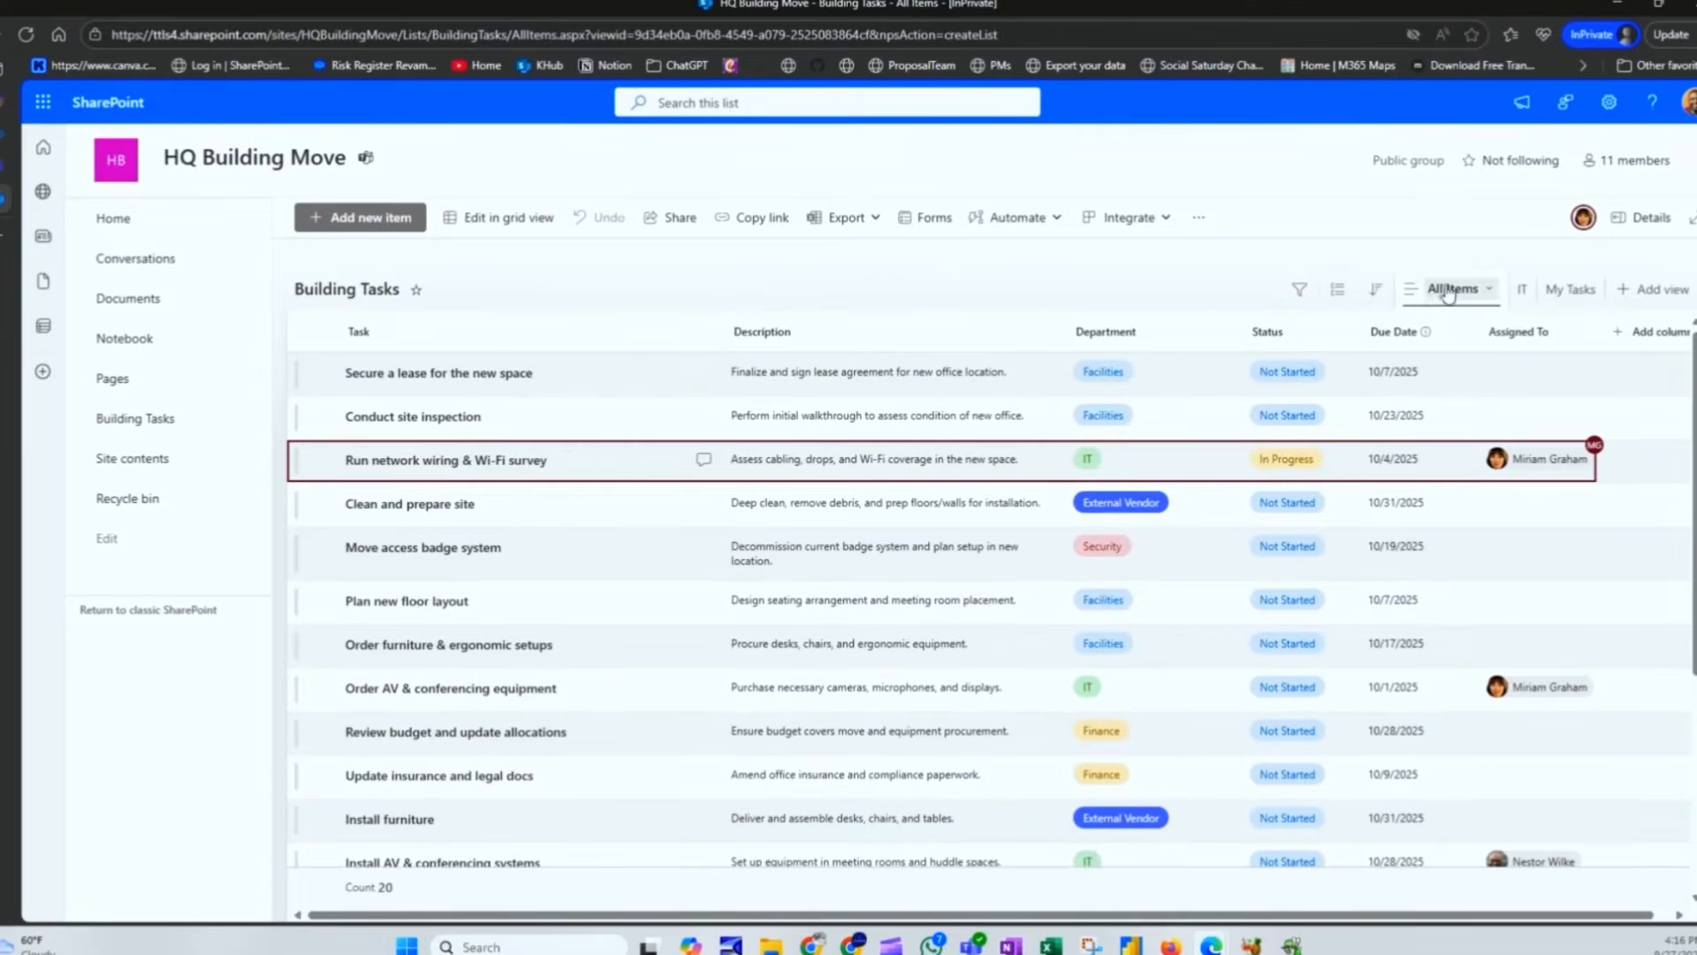
click(1520, 290)
click(1561, 291)
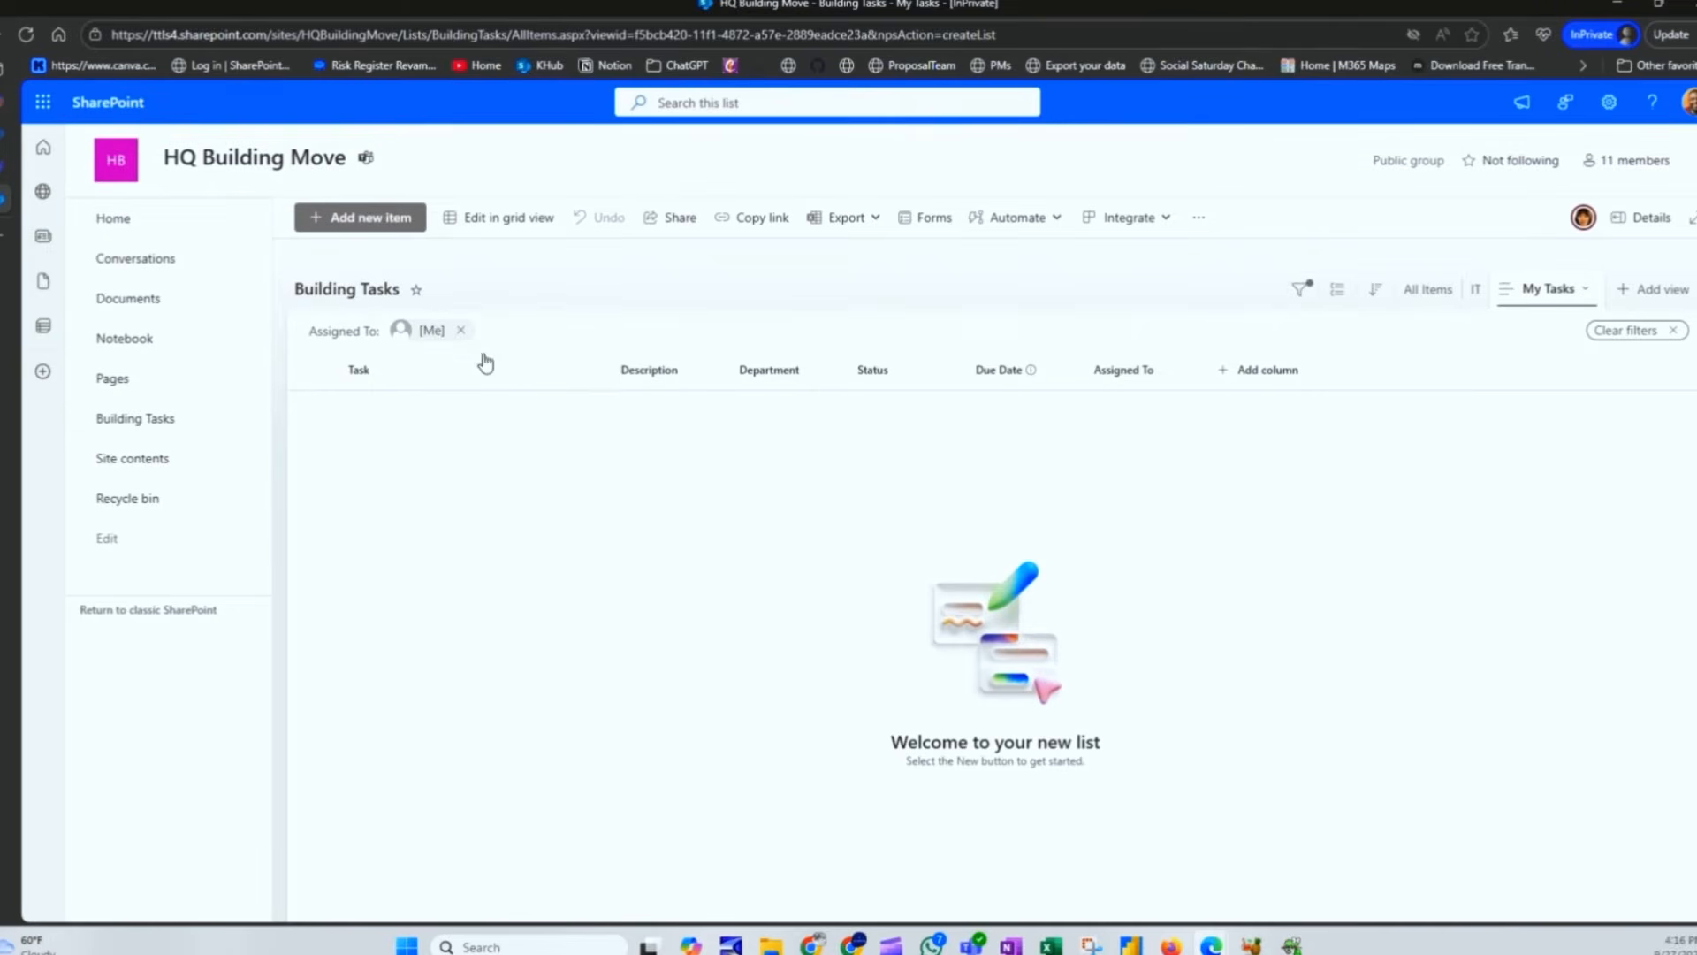
click(1423, 295)
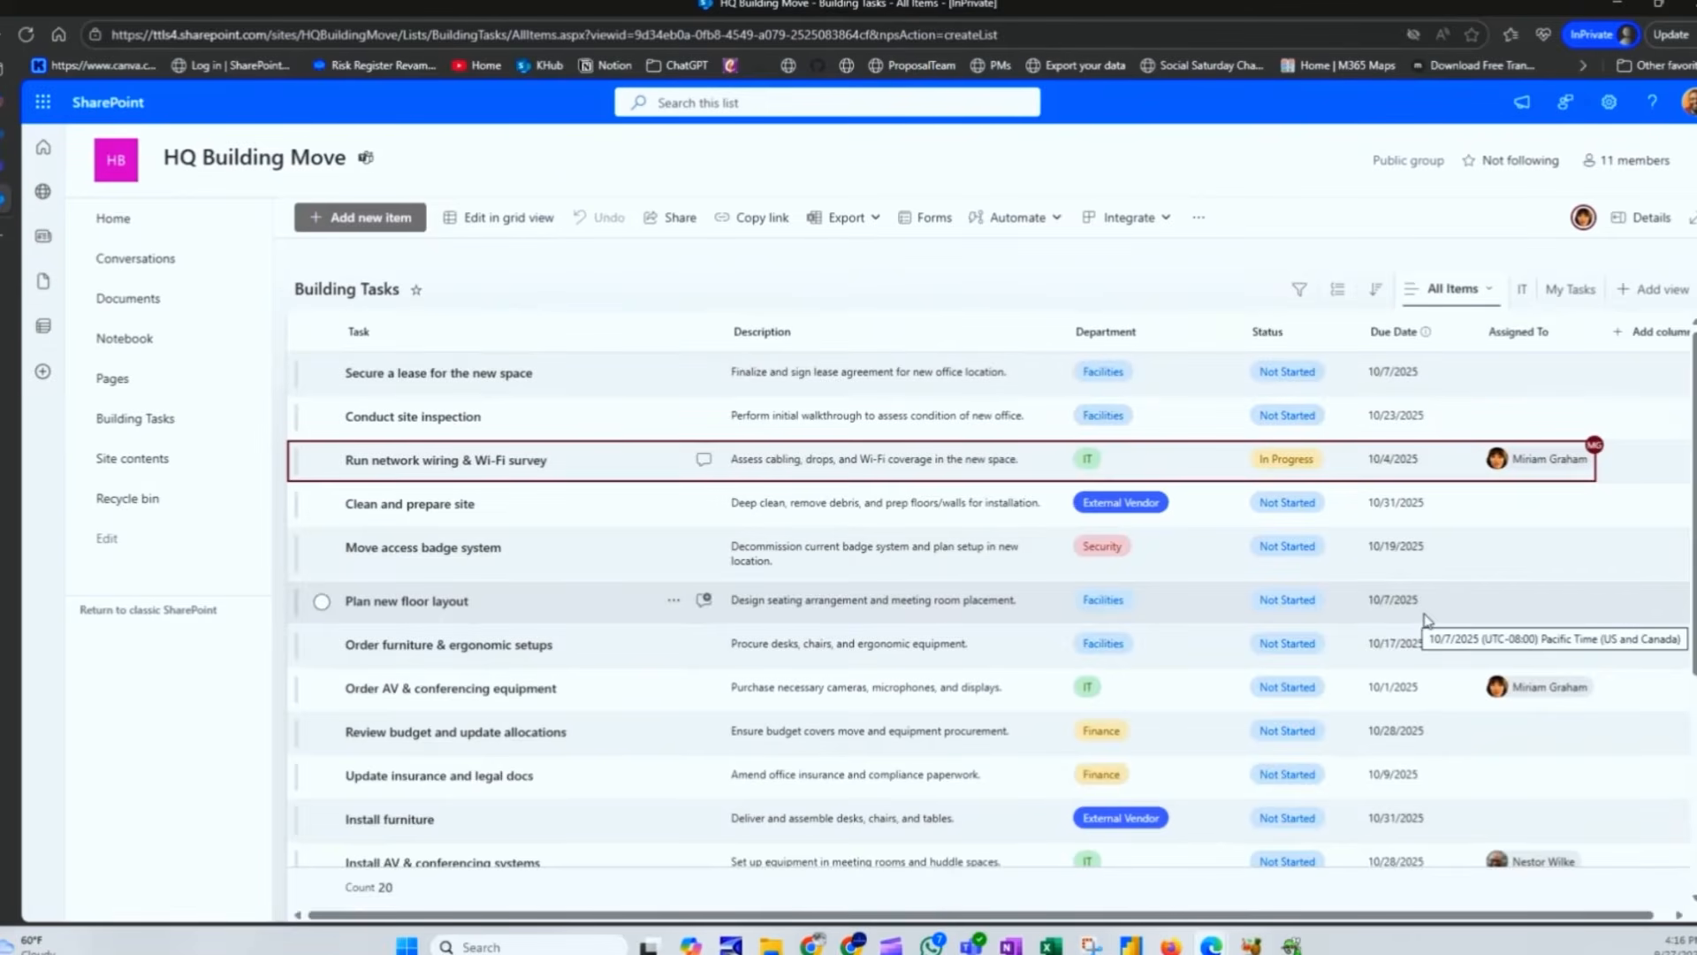
drag(1693, 425, 872, 1)
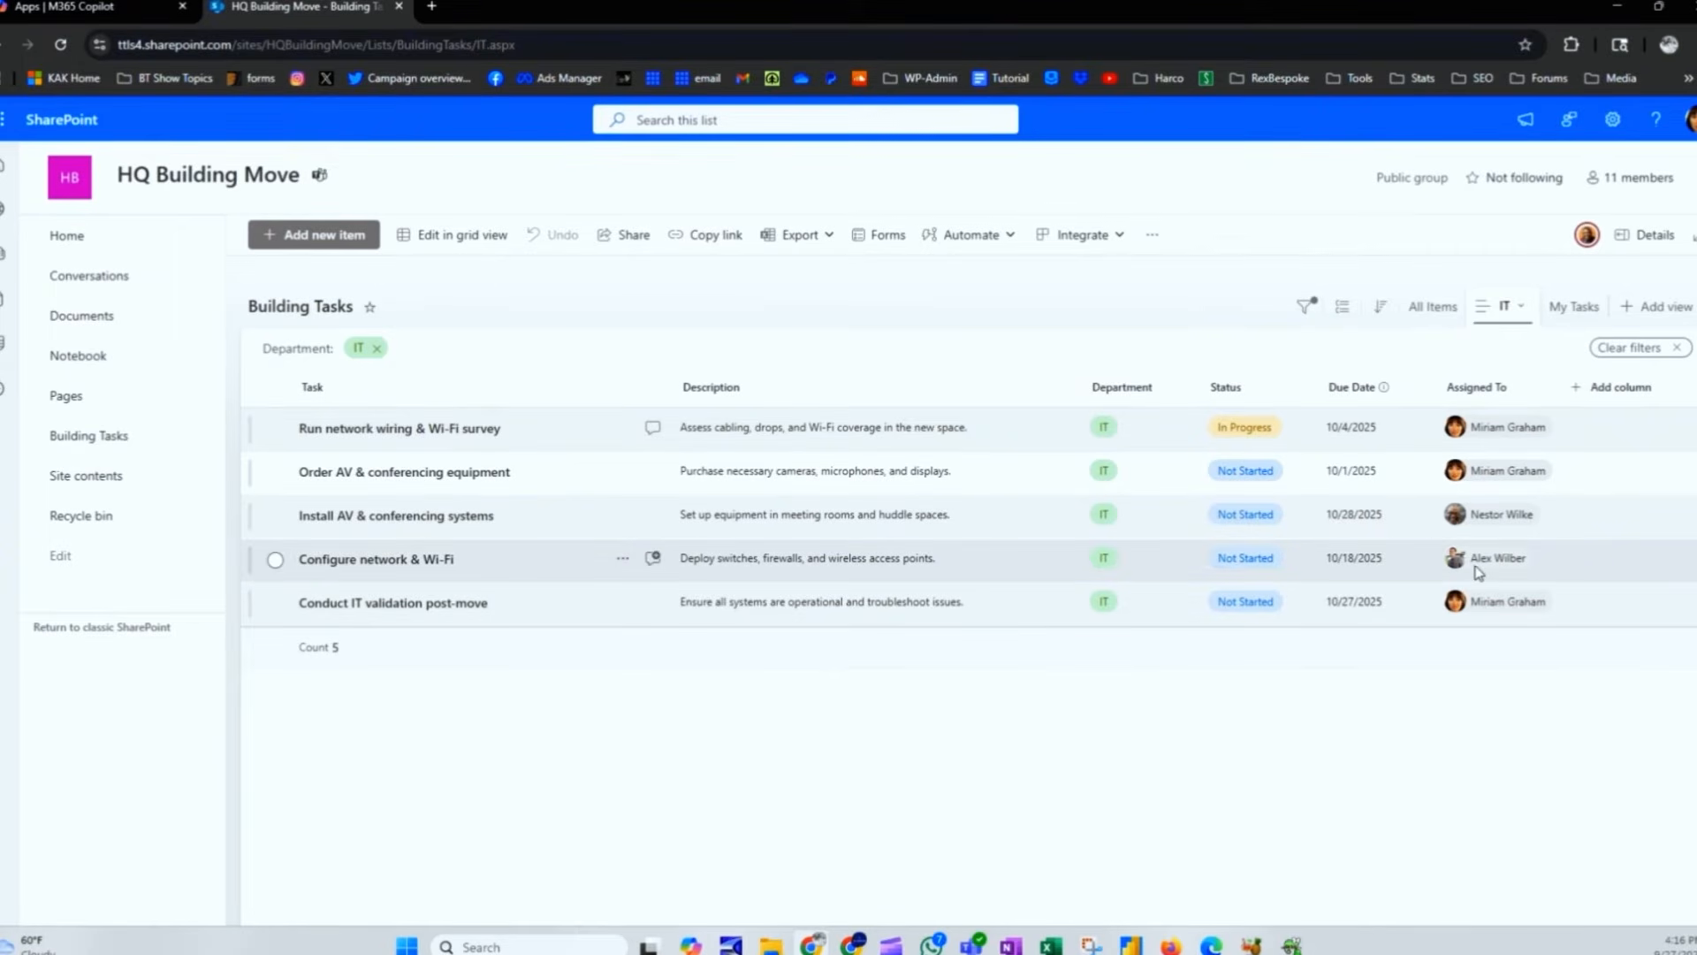
Step: Open the My Tasks view and widen its Description column
click(1432, 317)
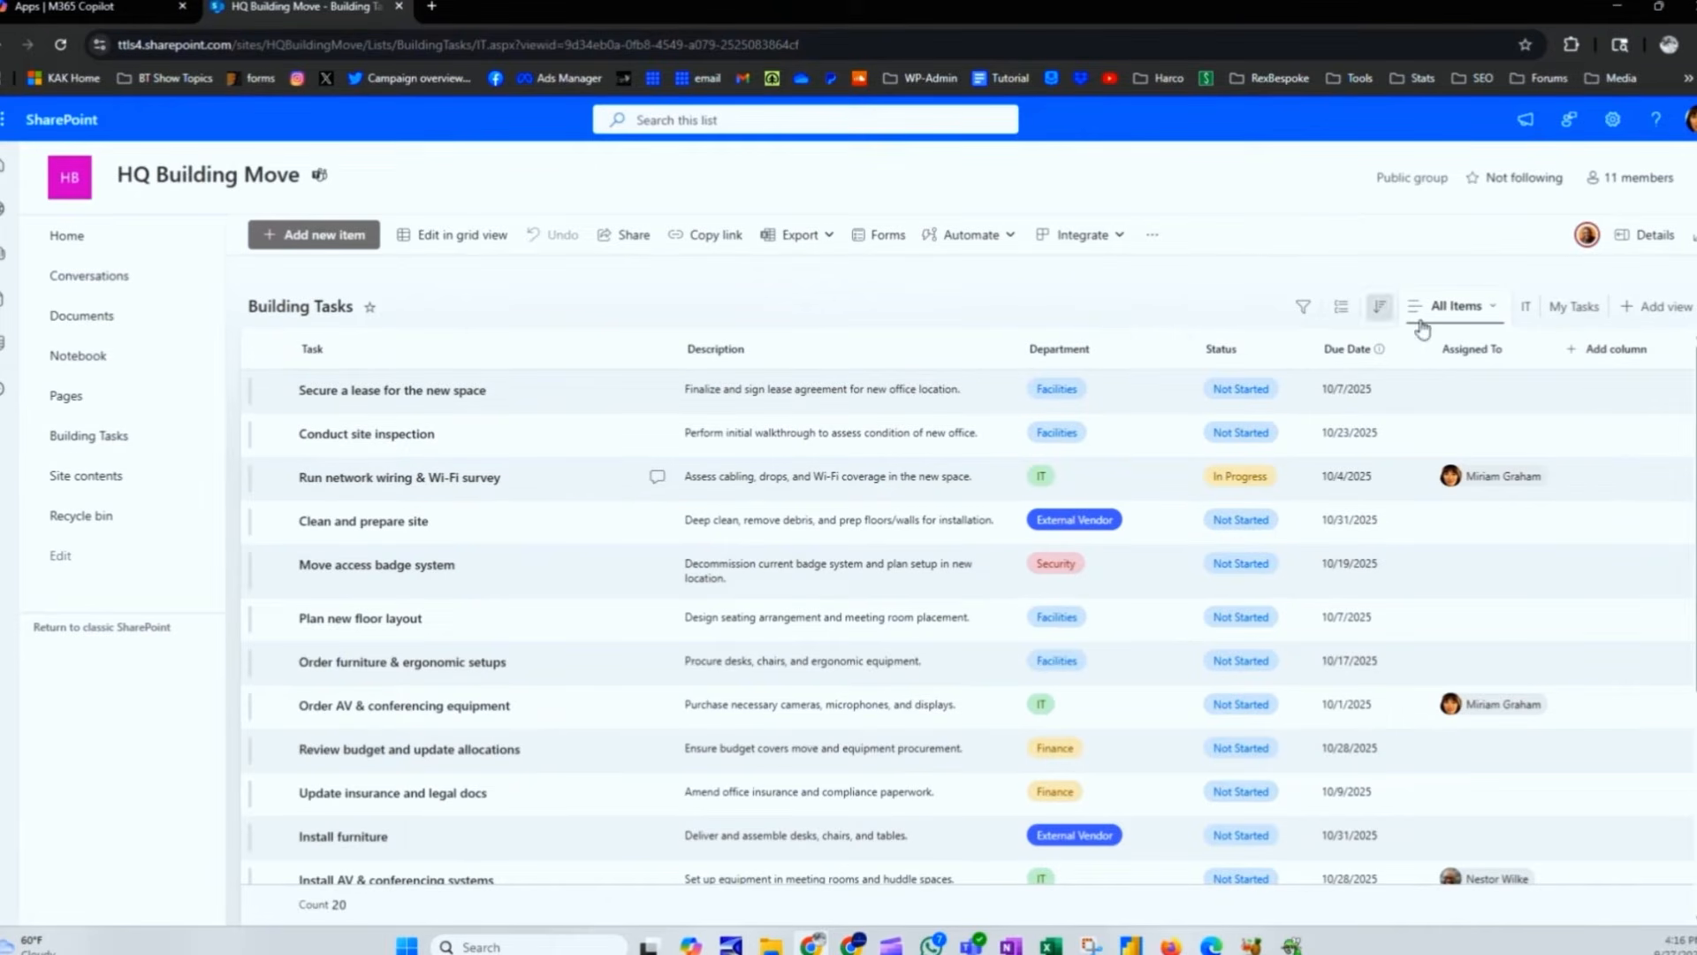
click(1571, 307)
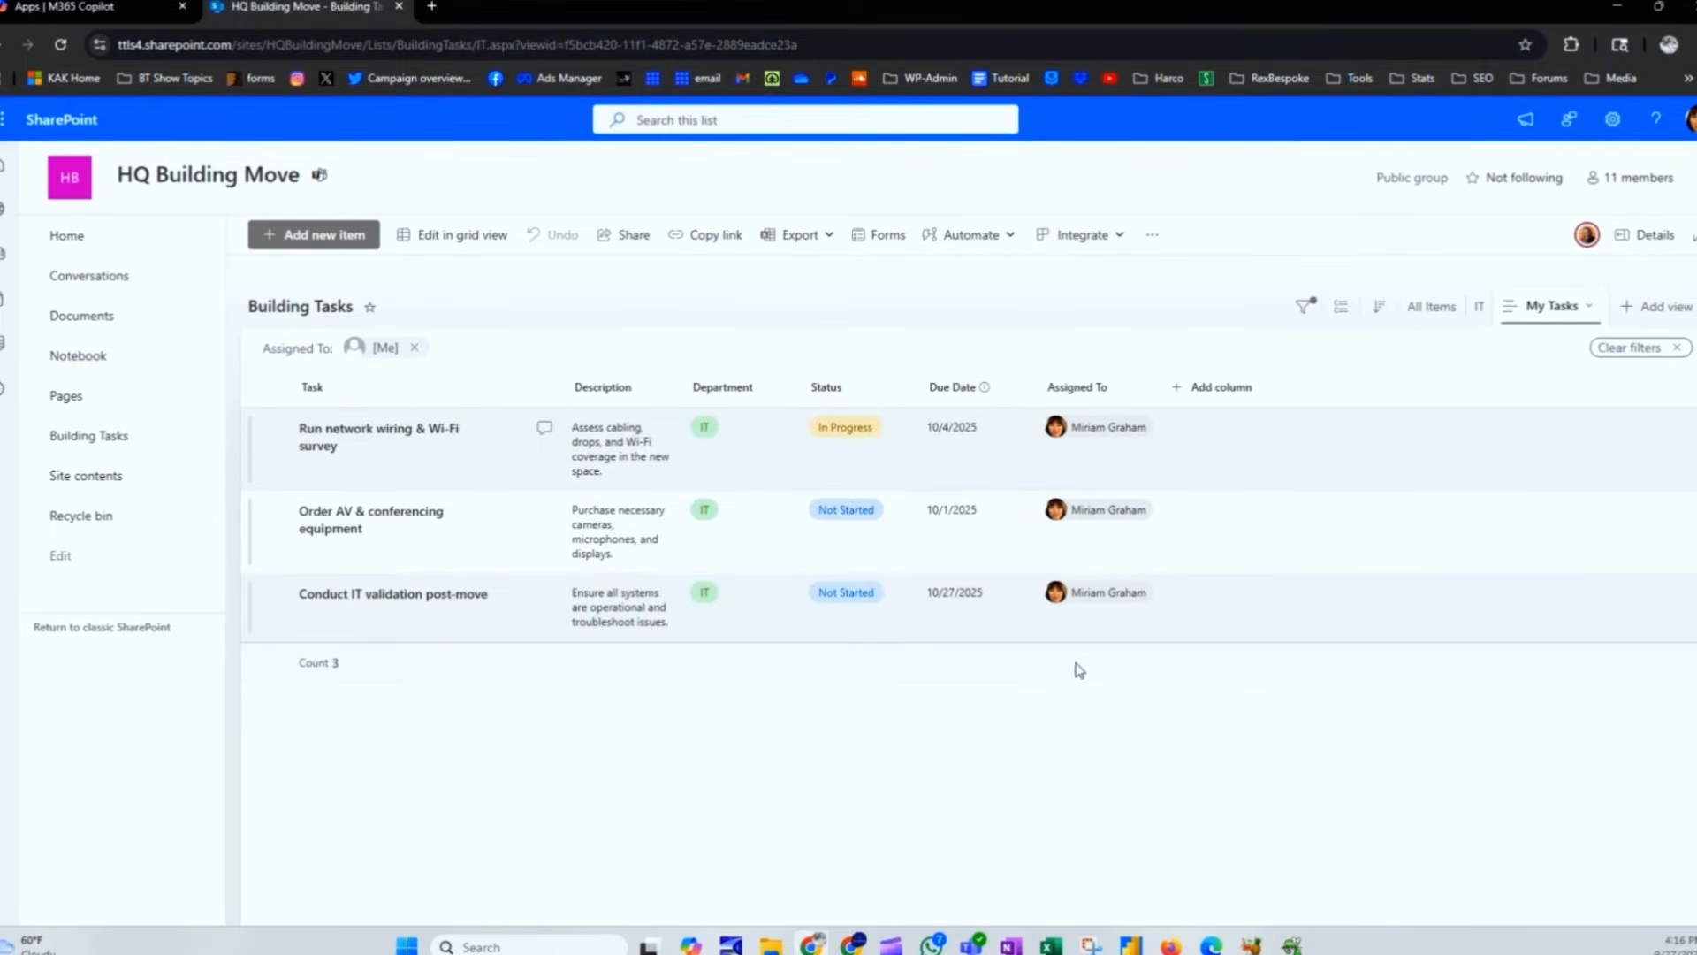
drag(684, 382, 896, 385)
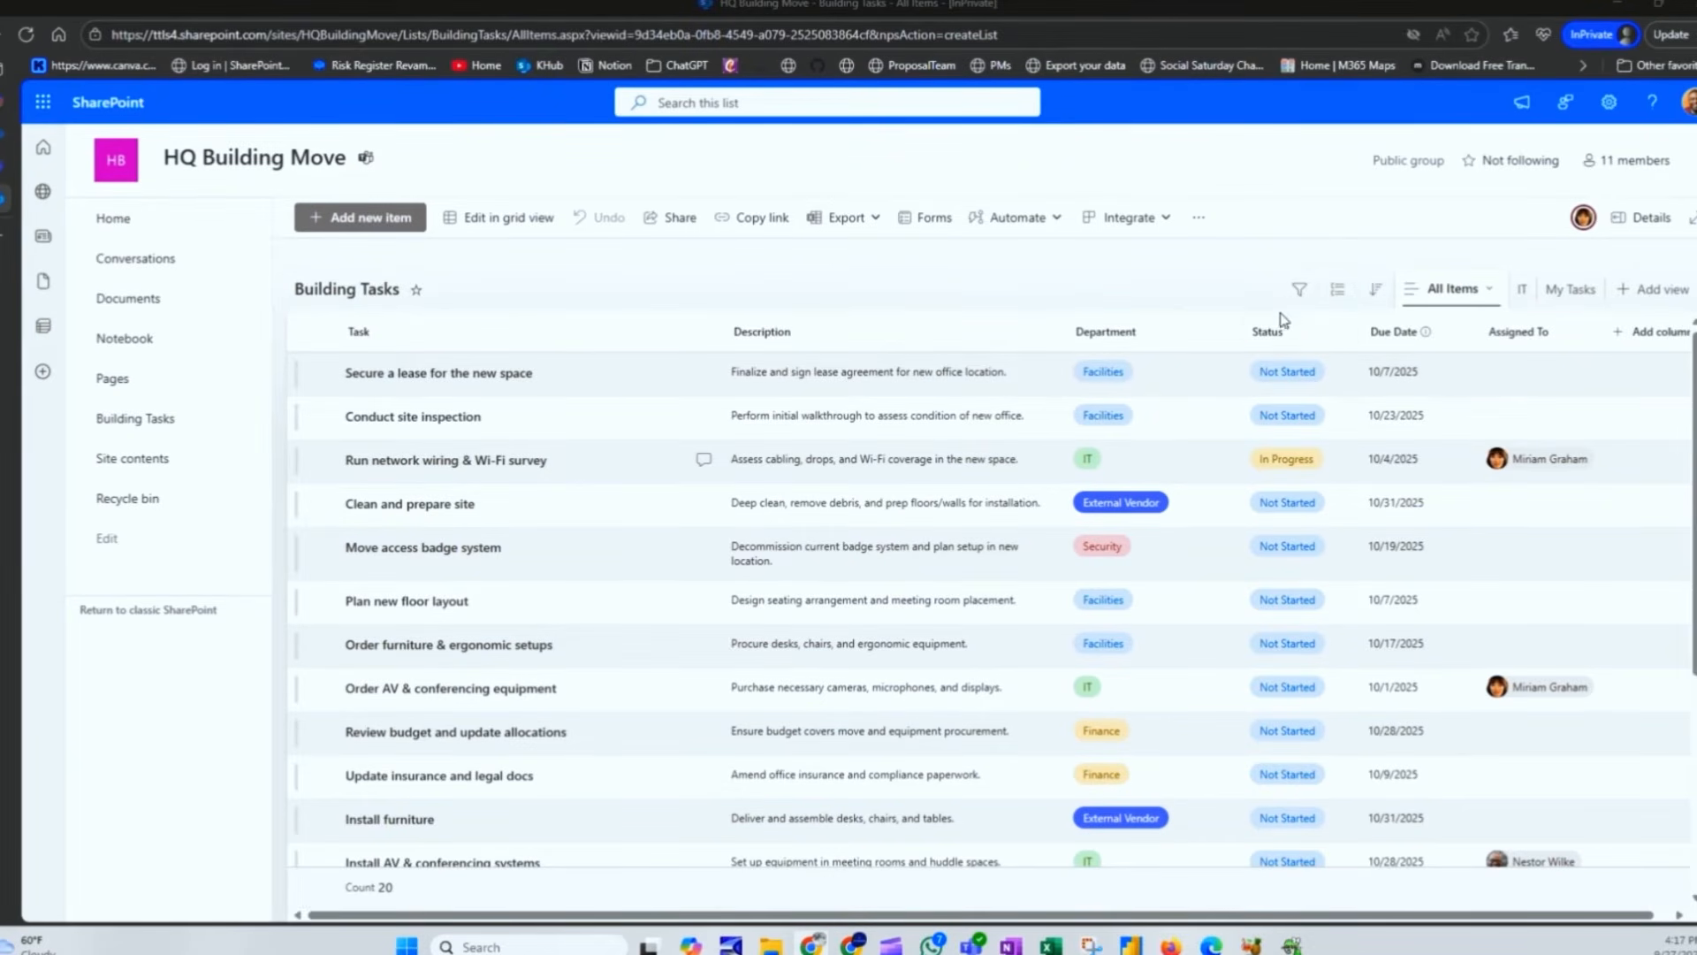
Step: Filter the Status column to show only In Progress tasks
click(1306, 340)
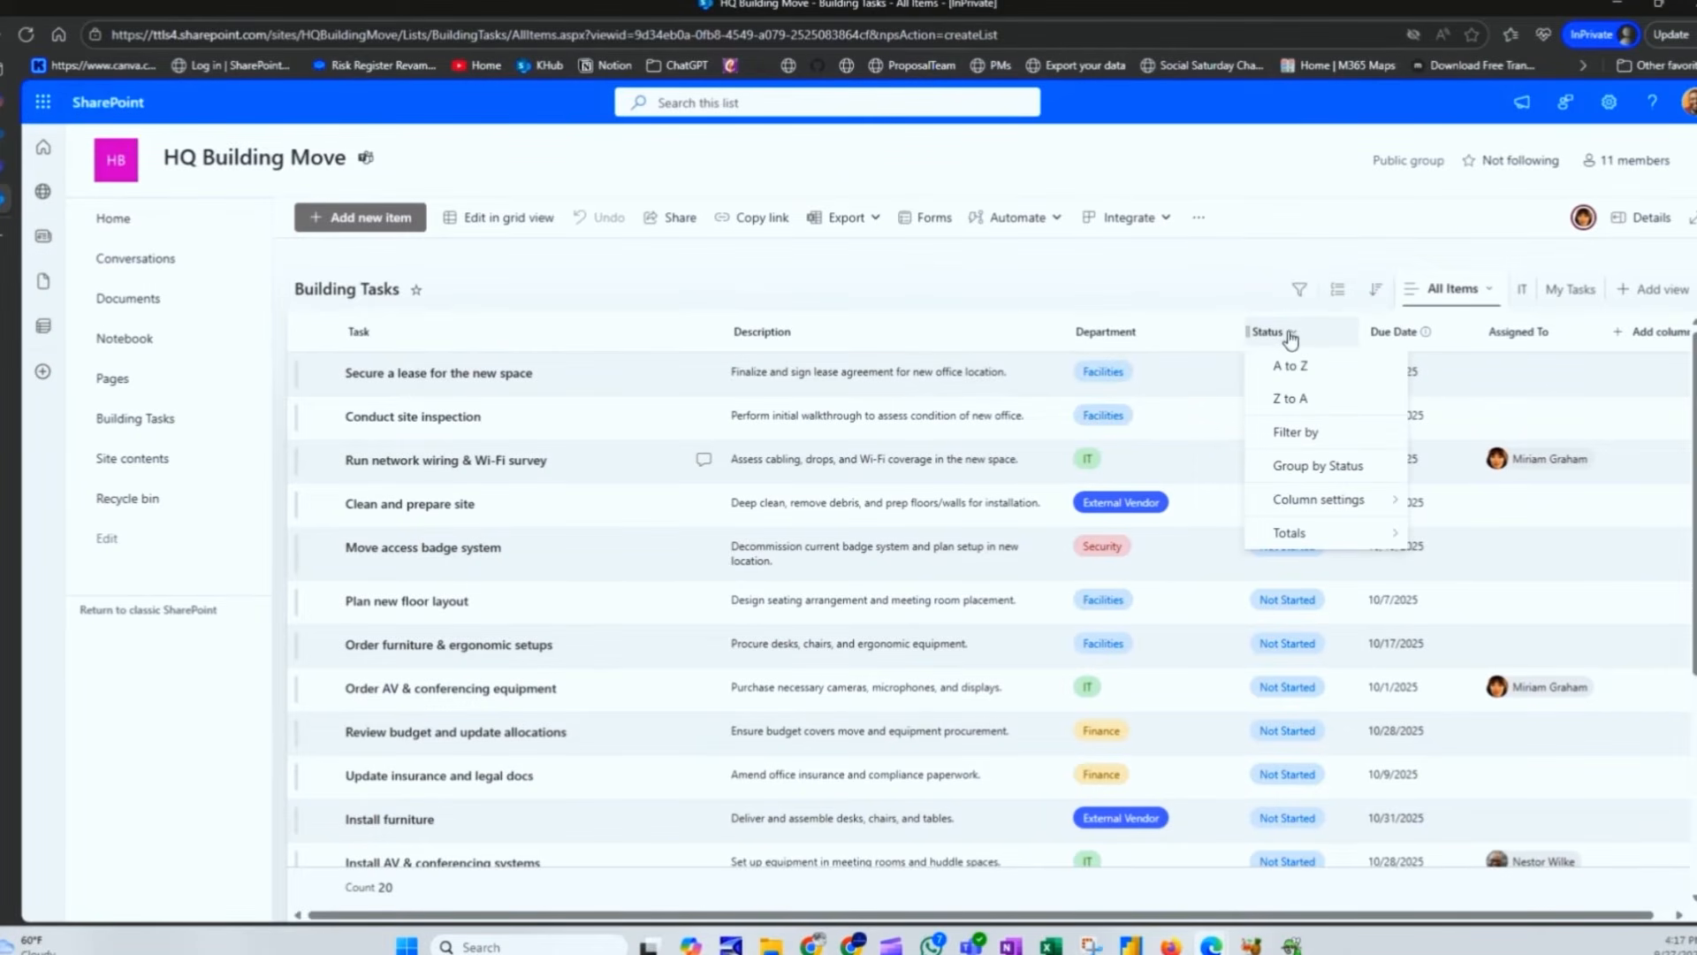
click(1295, 433)
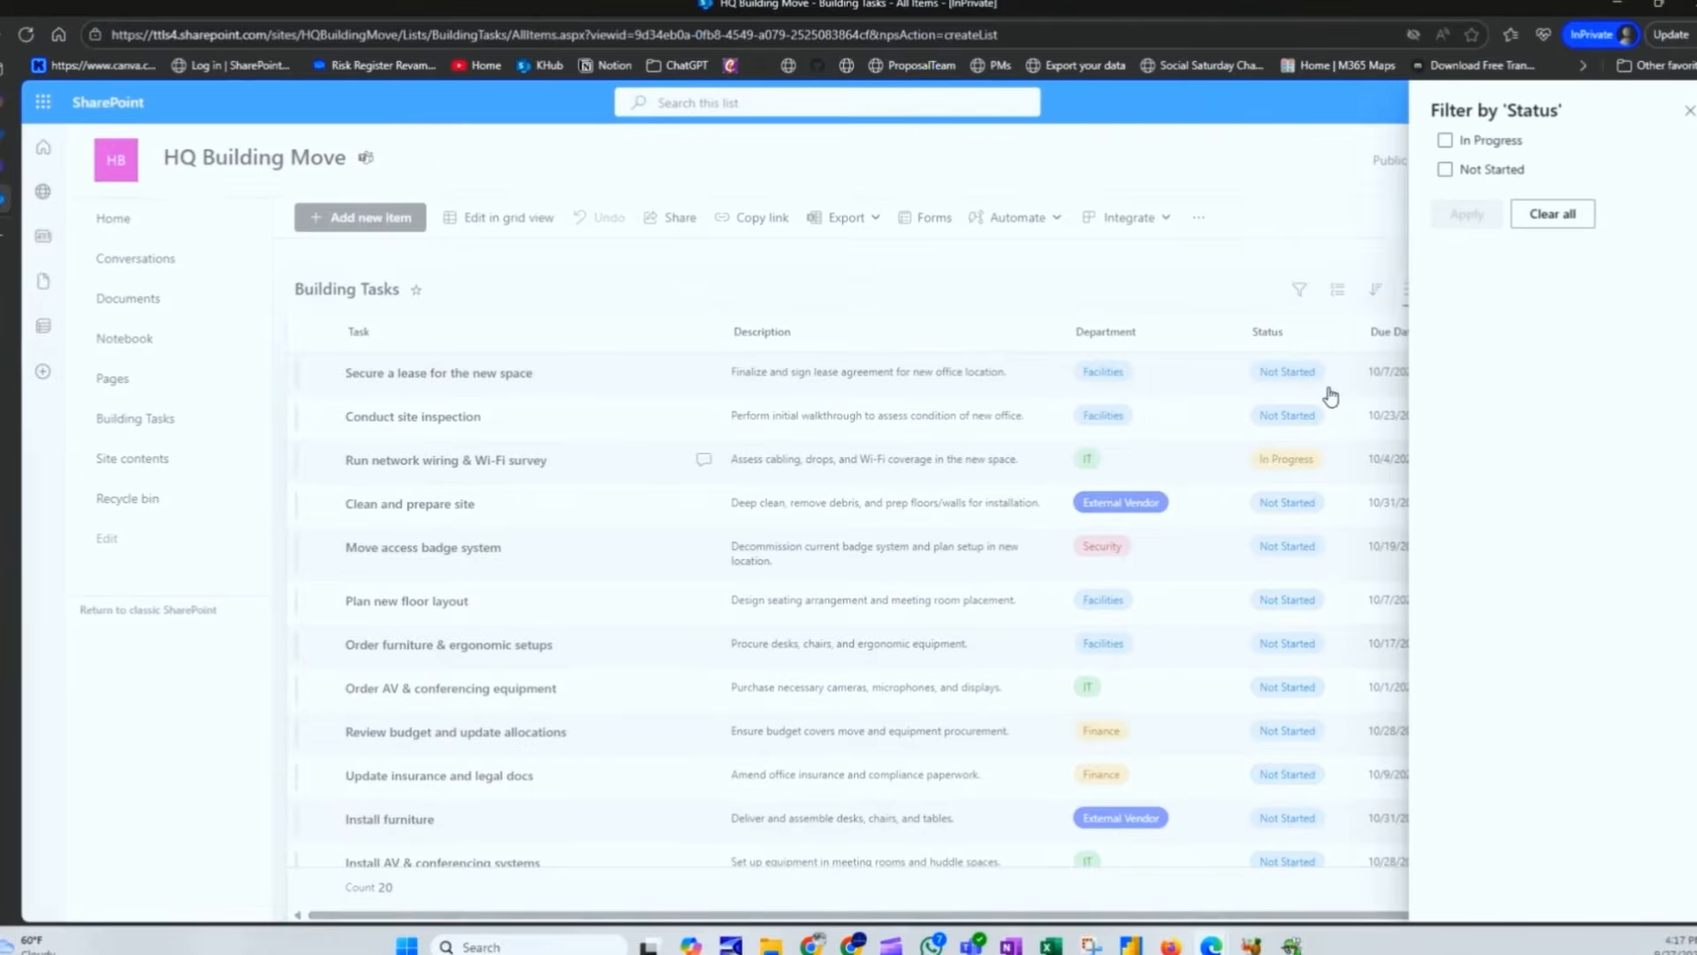
click(1446, 141)
click(1466, 214)
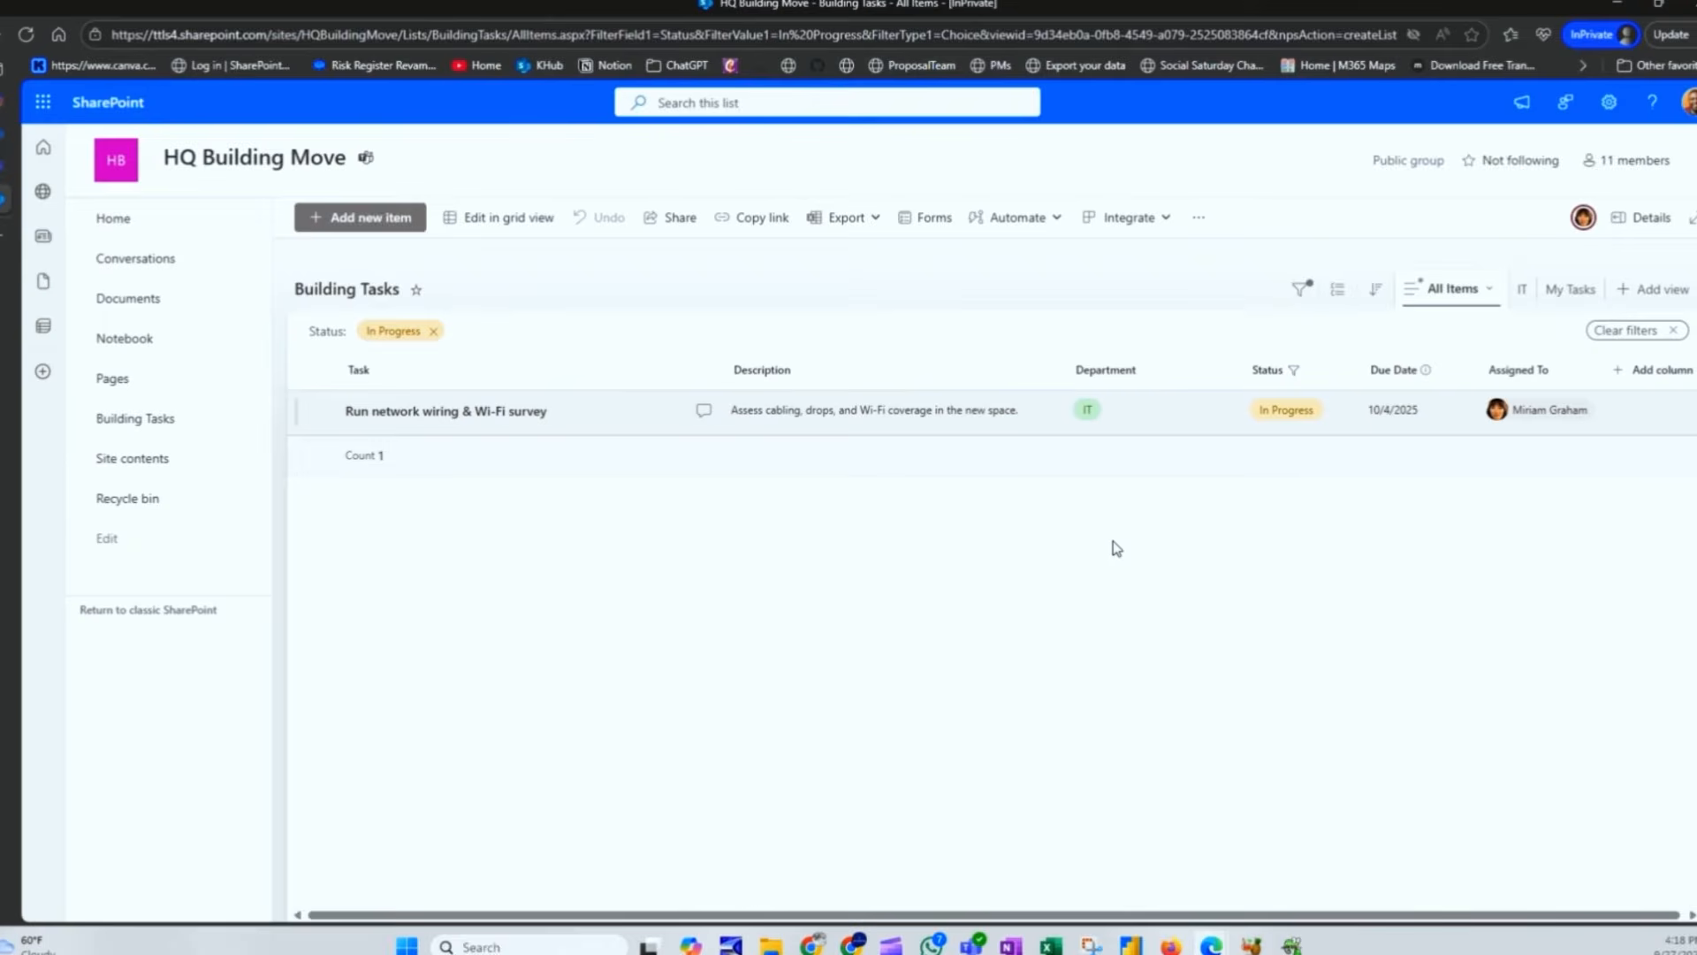
Step: Save the filtered list as a private view named 'In Progress - Private'
click(1484, 299)
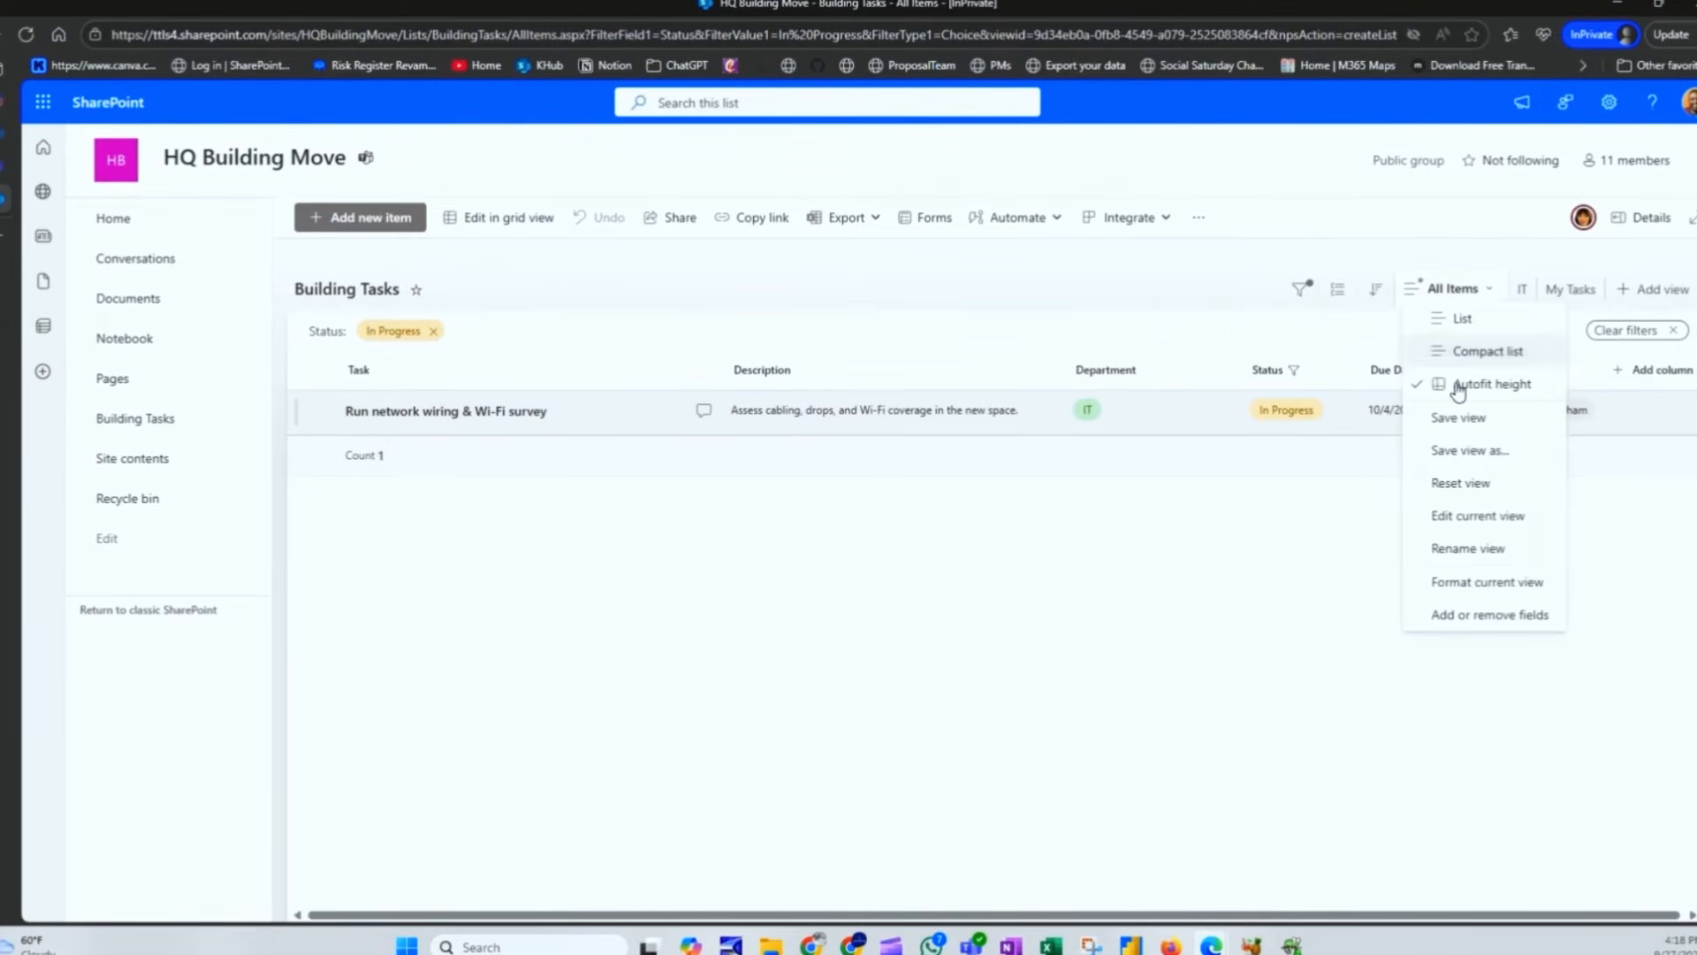
click(1447, 450)
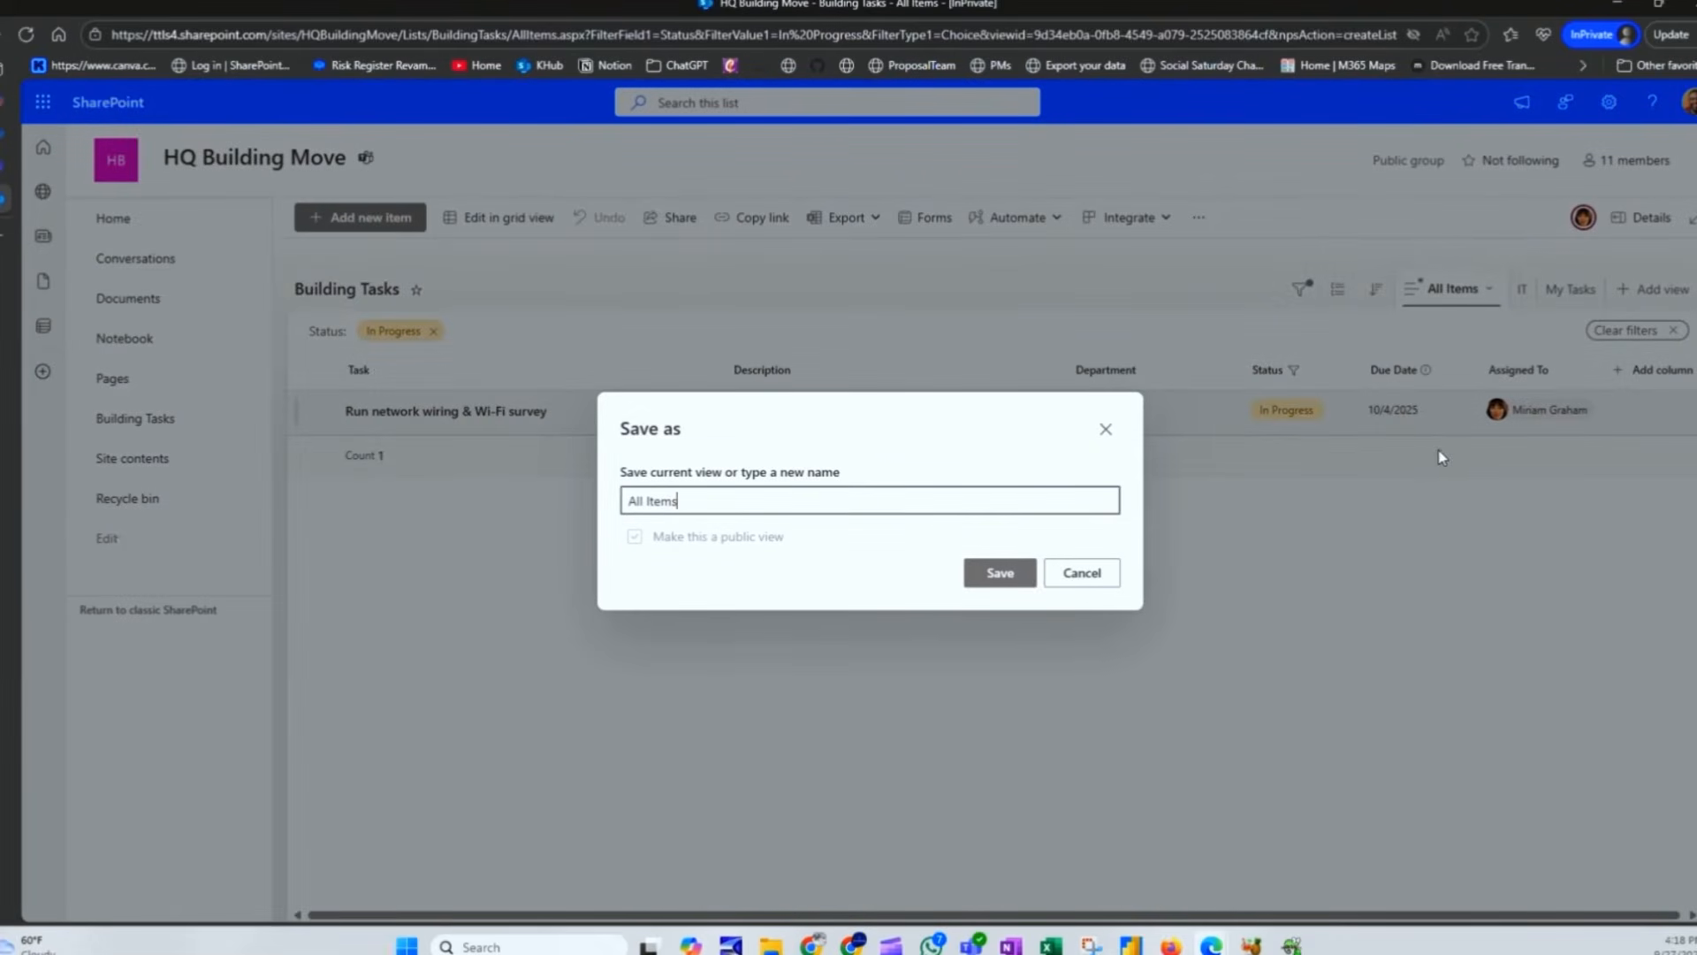
key(ctrl+a)
text(In Progress - Private)
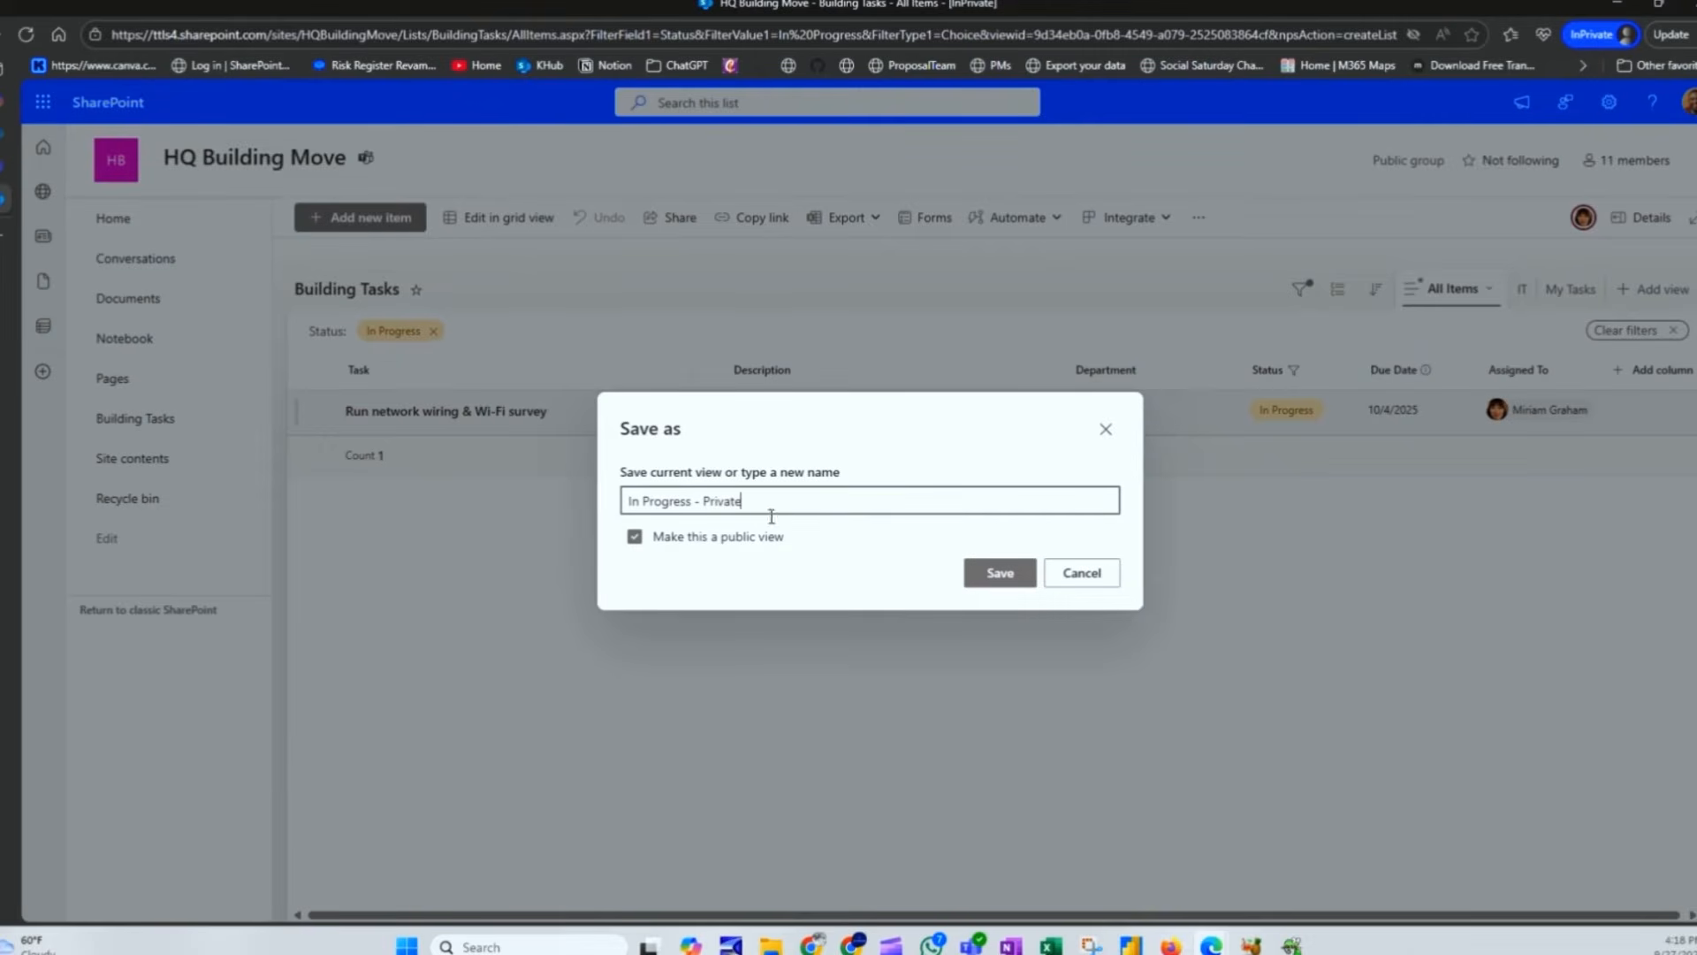
click(634, 539)
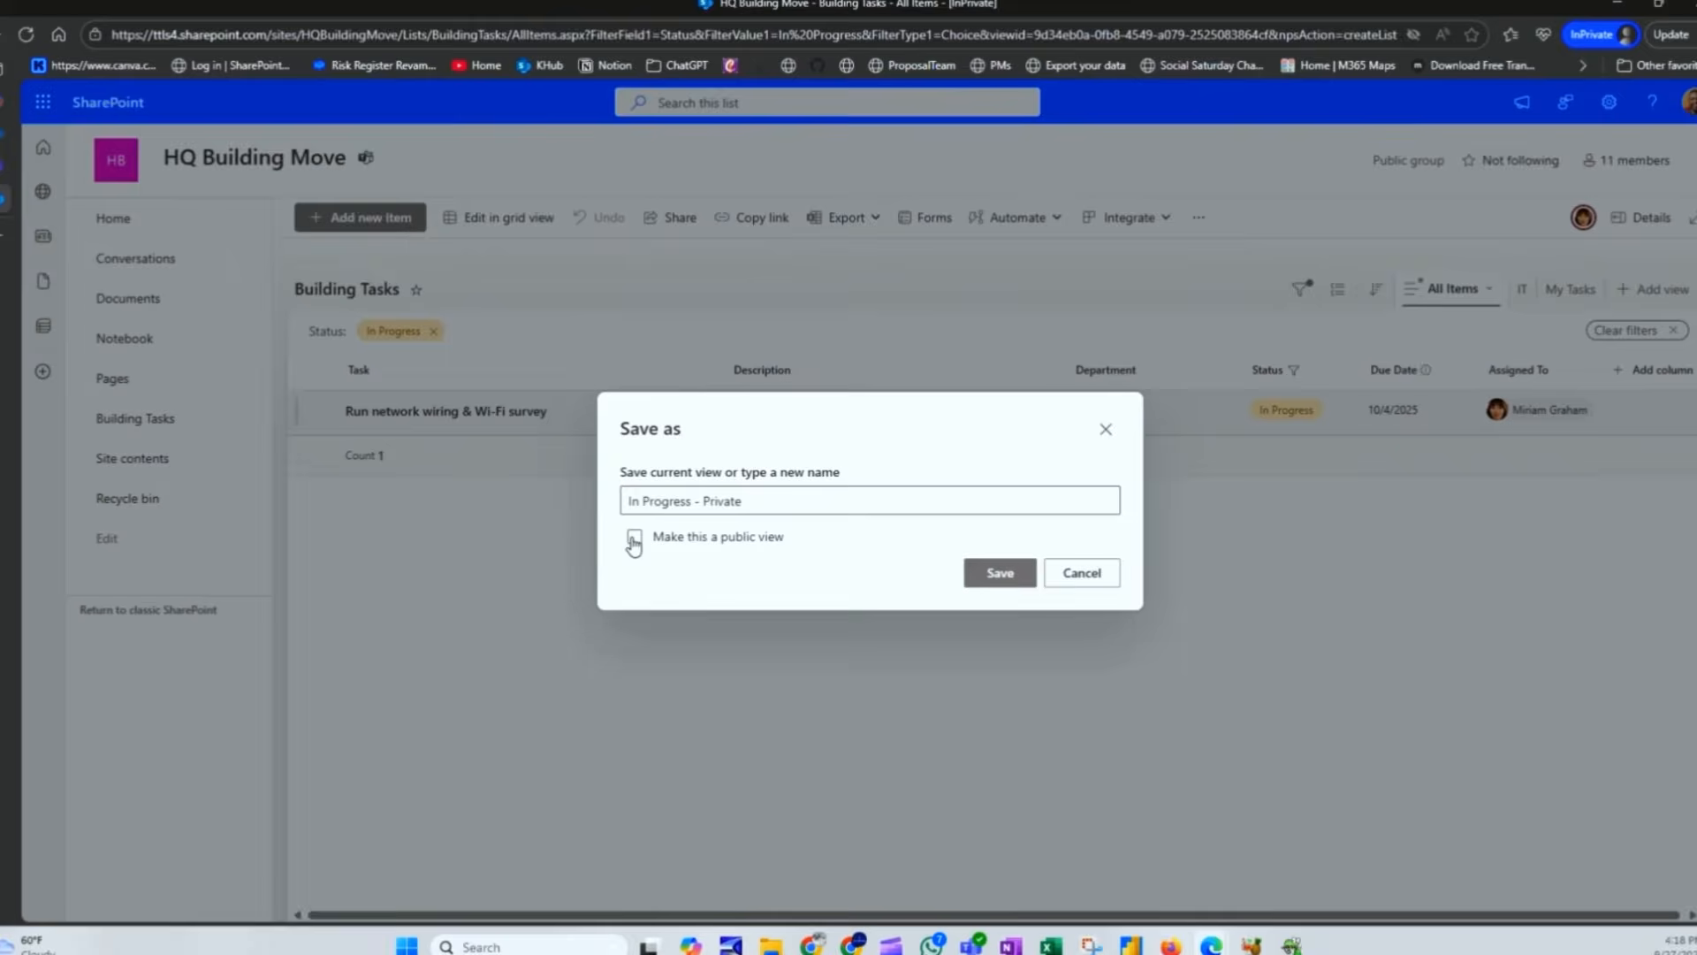
click(996, 573)
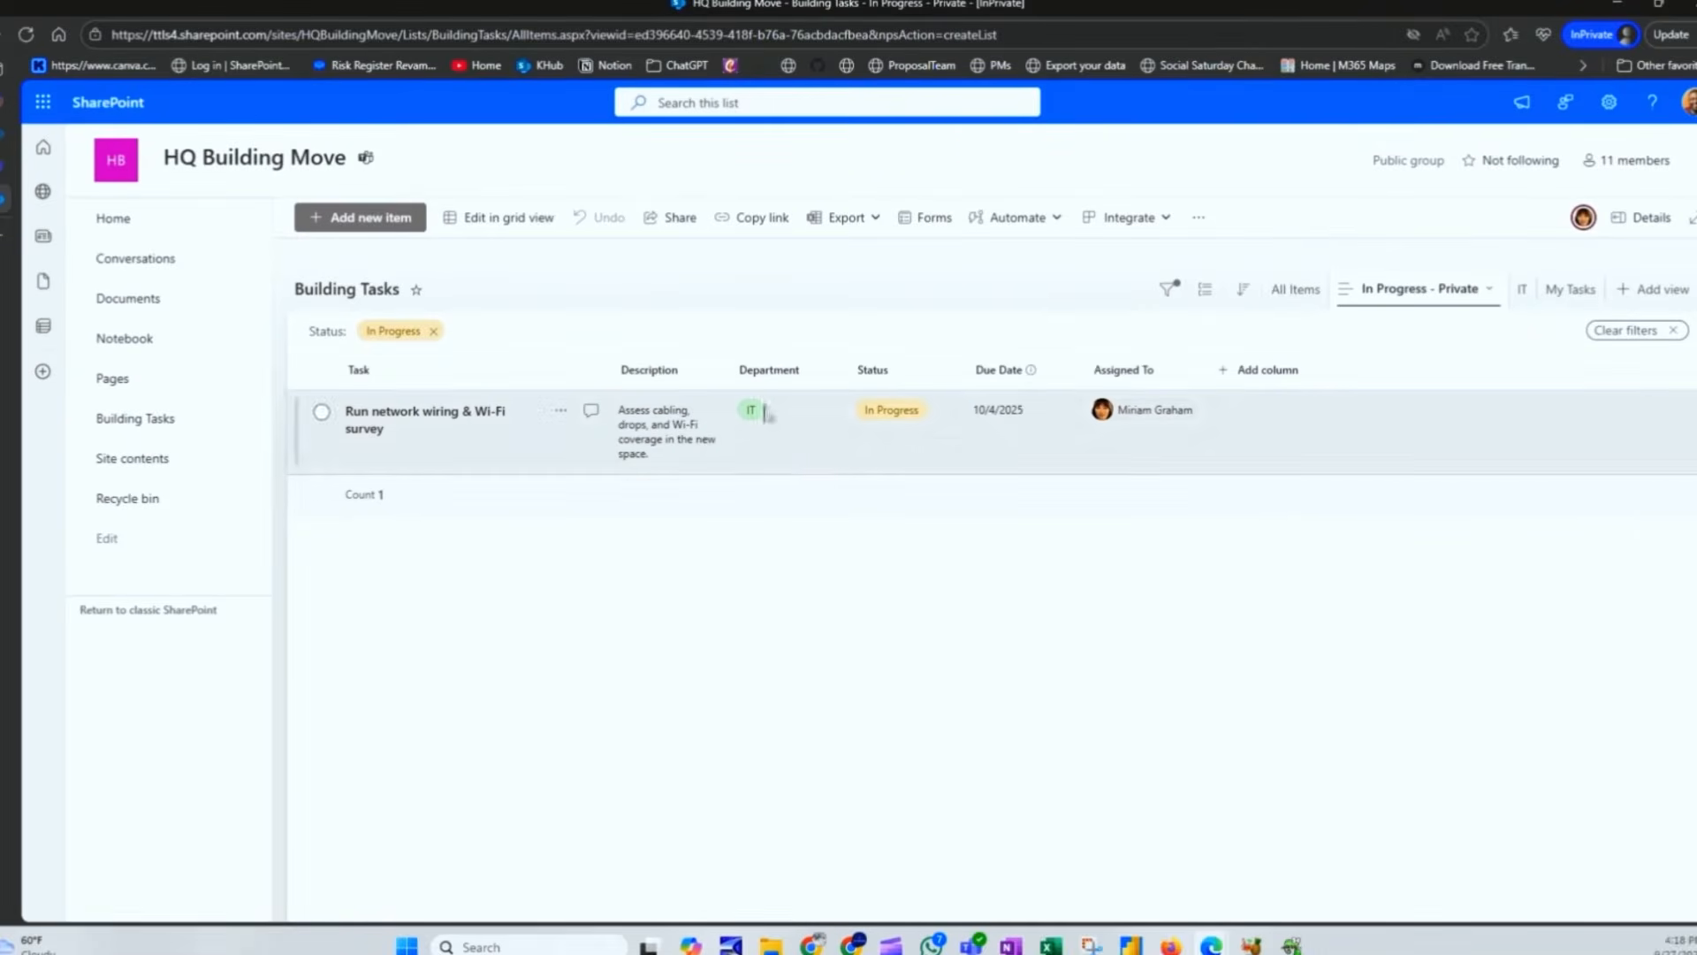
Step: Widen the Description and Task columns
drag(730, 371, 940, 371)
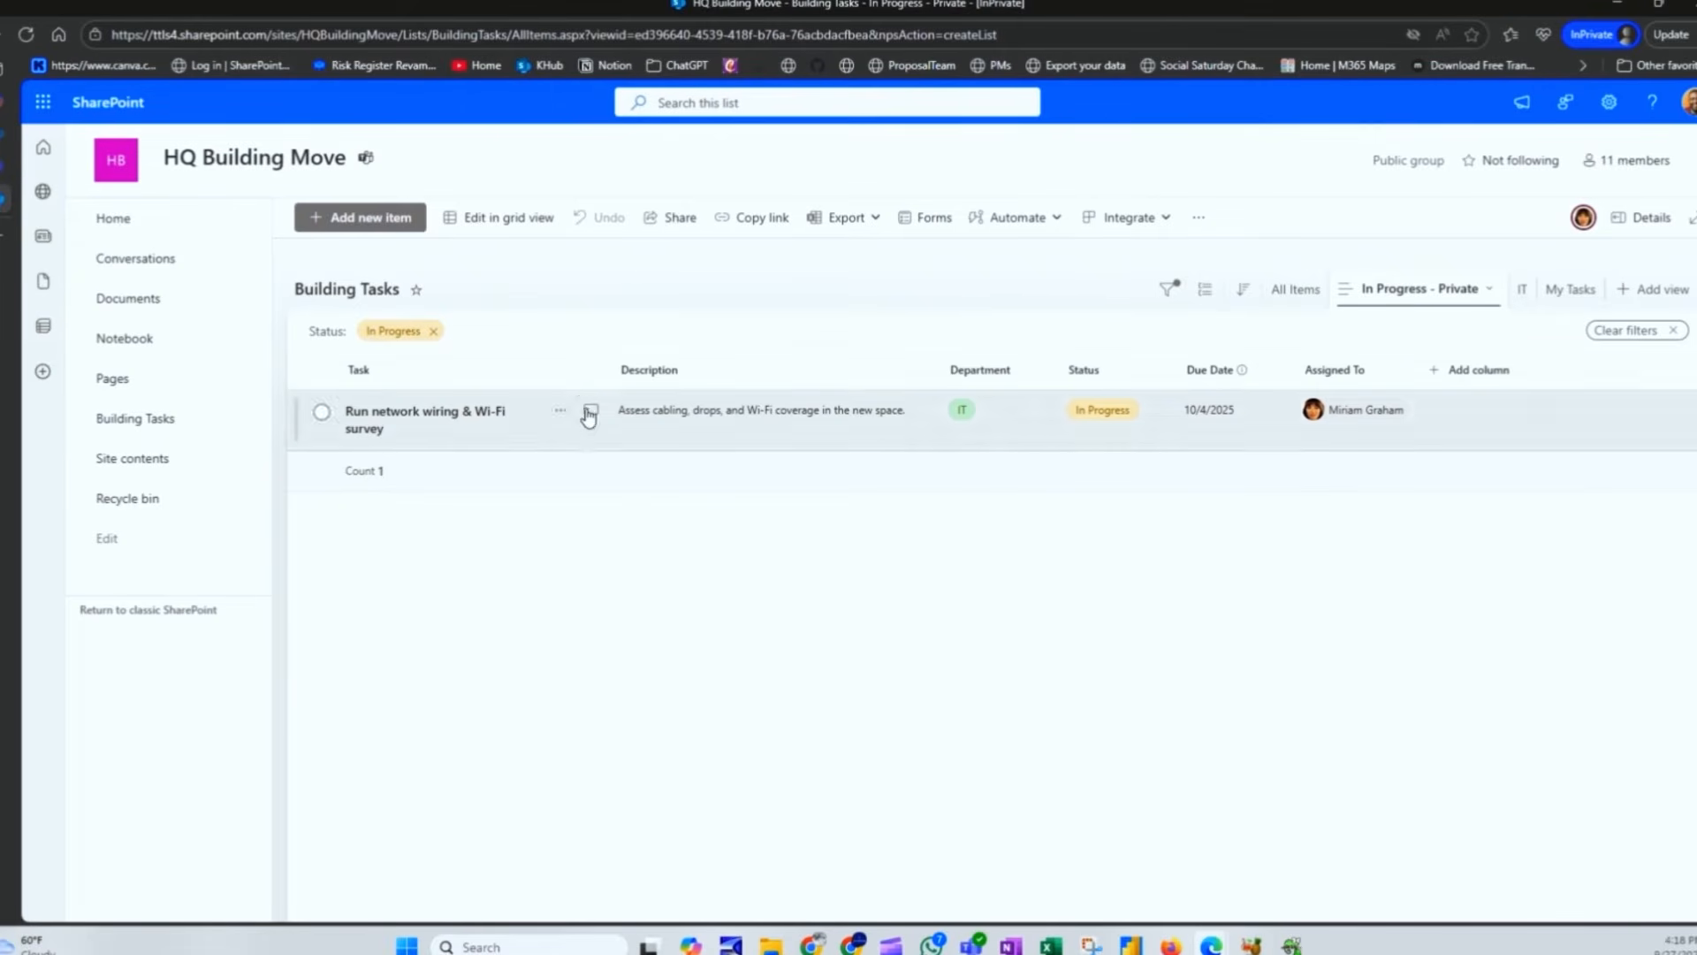
click(579, 371)
drag(598, 375, 642, 371)
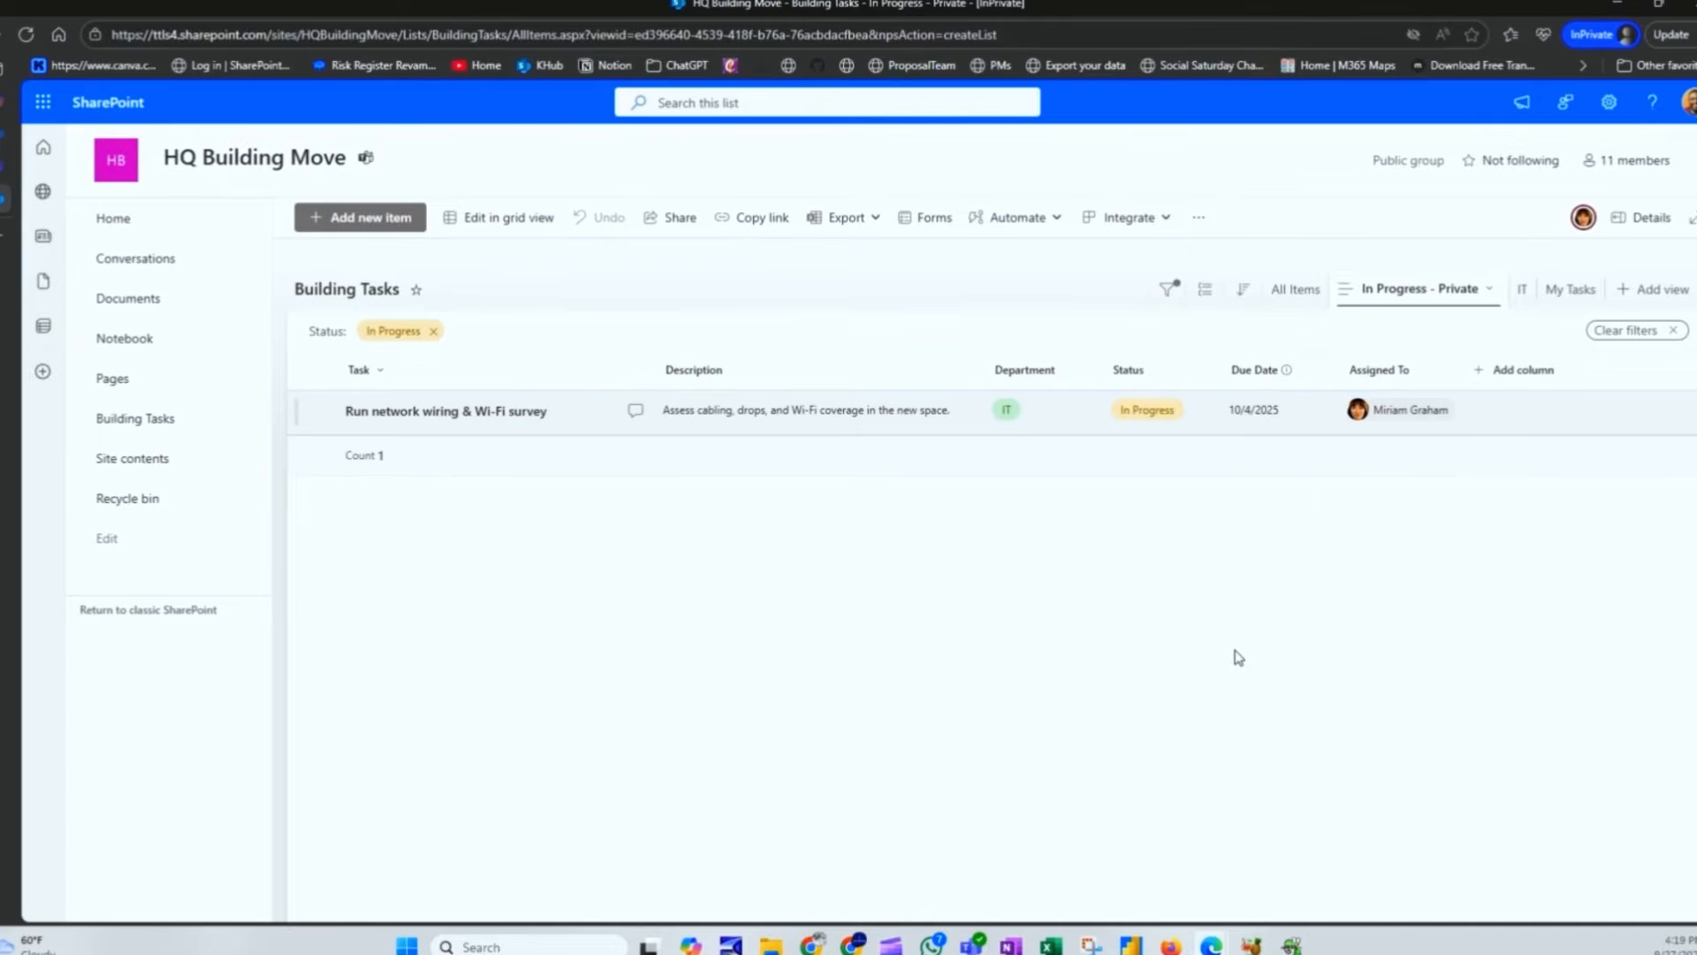
Step: Hide the Department and Description columns, then maximize the other browser window
click(1076, 371)
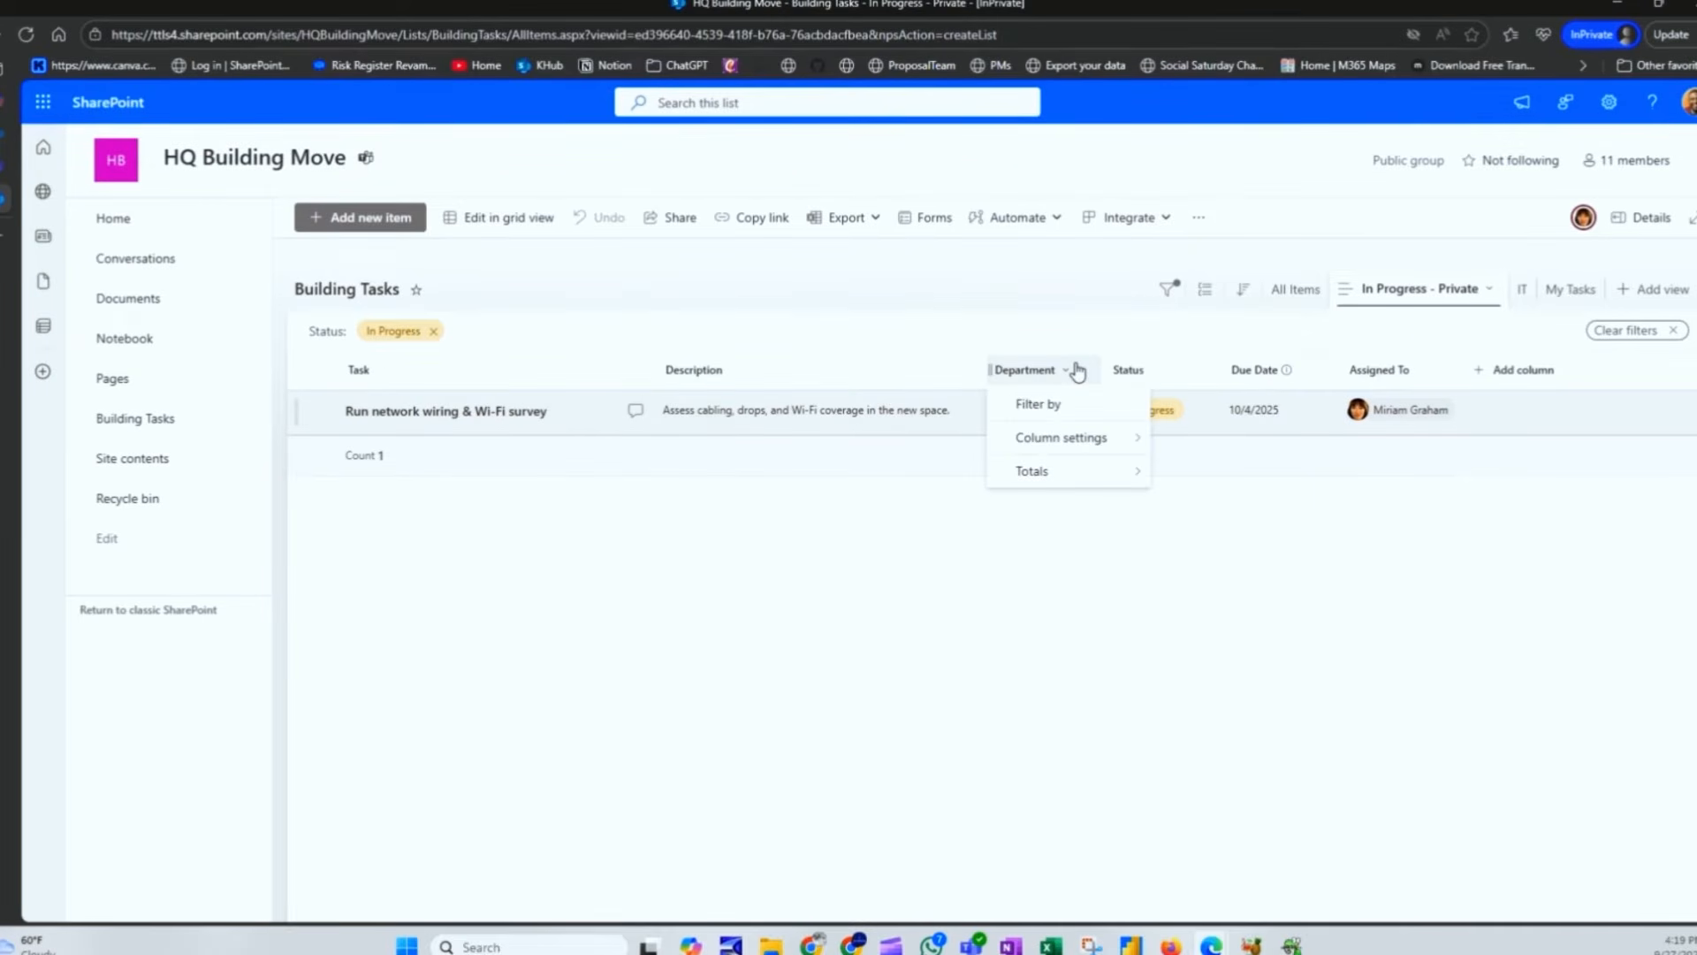
mouse_move(1094, 443)
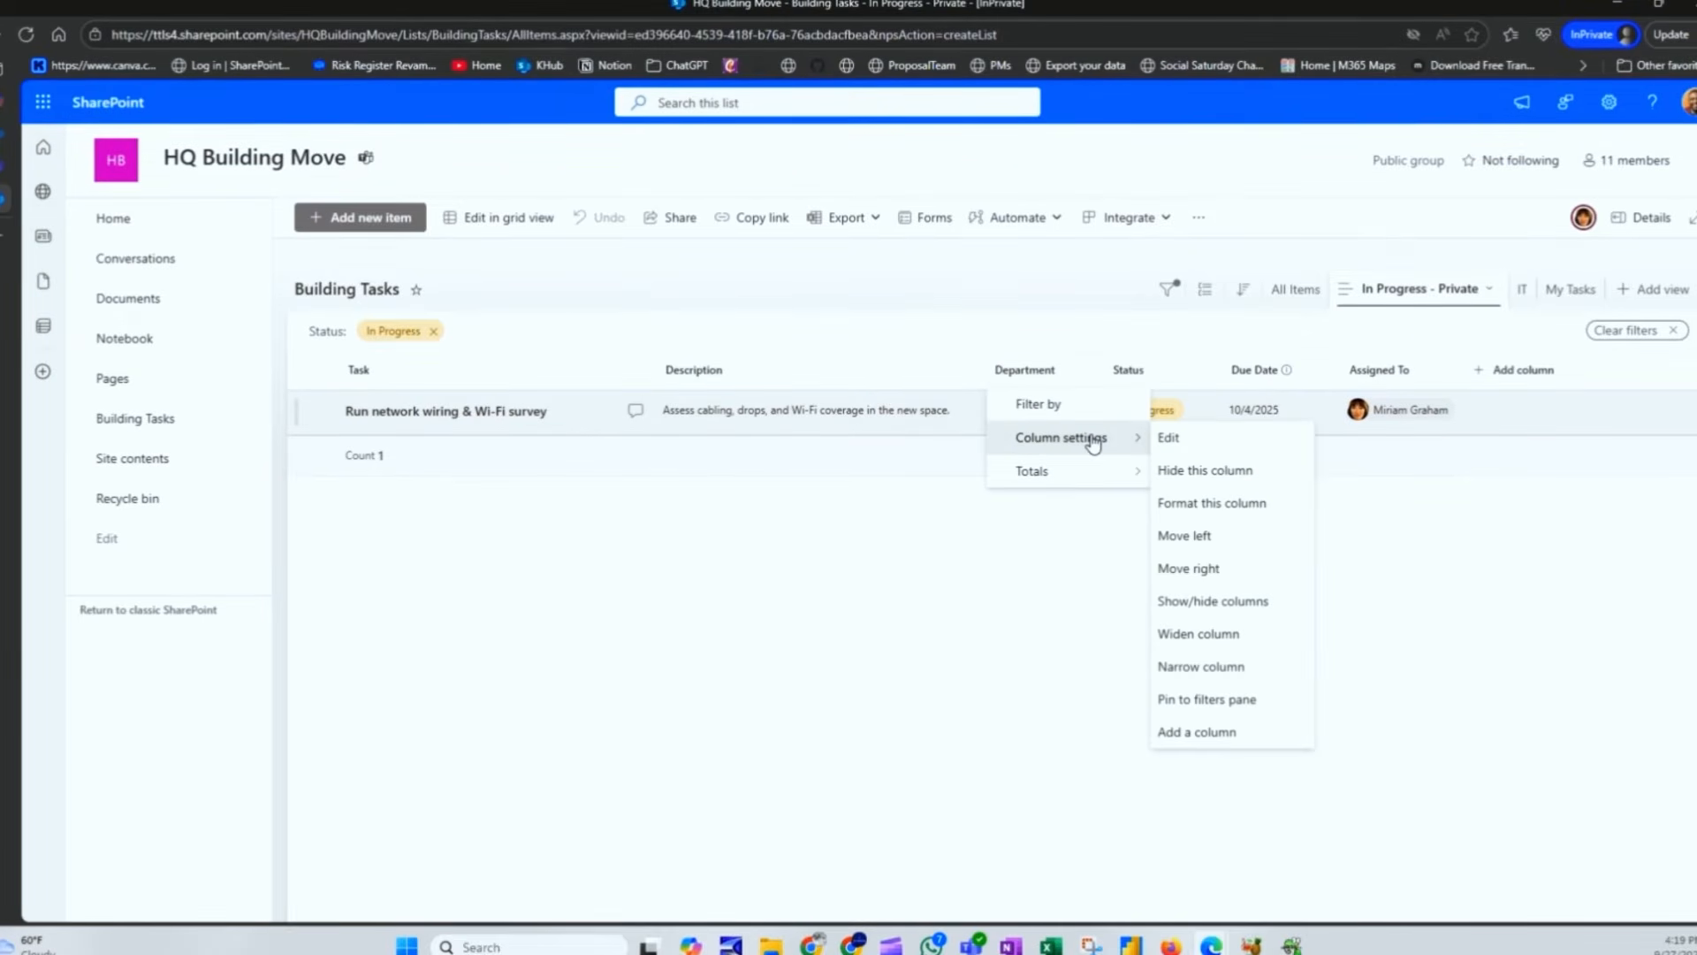
click(1229, 470)
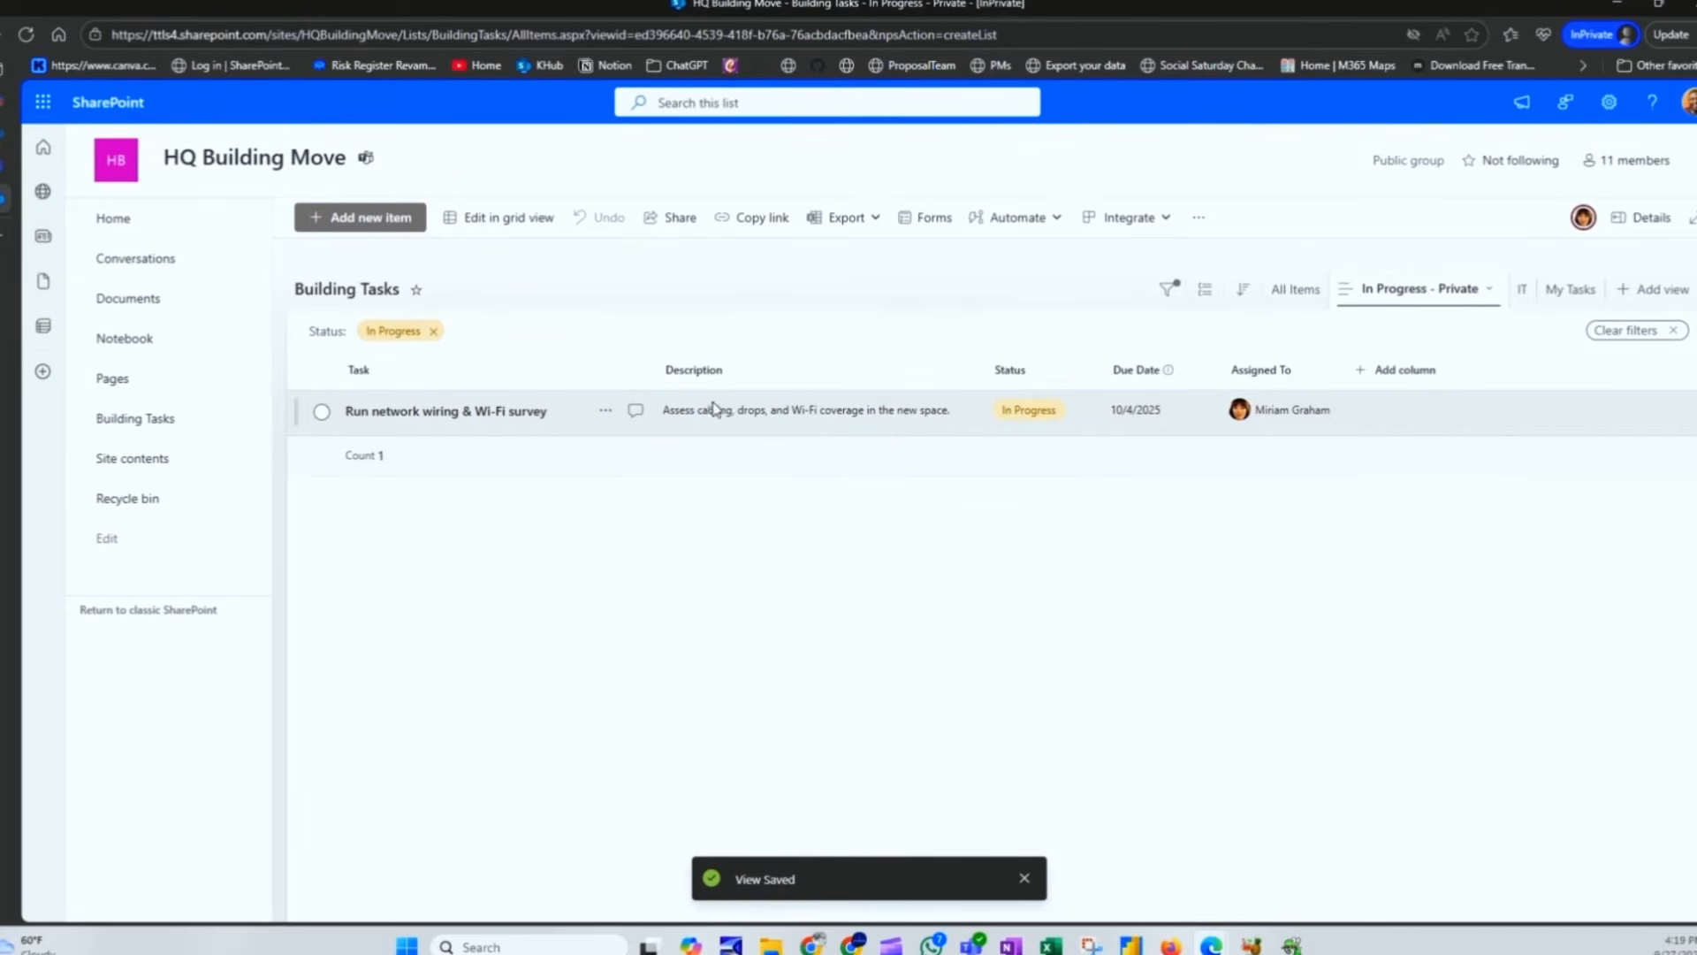
click(737, 376)
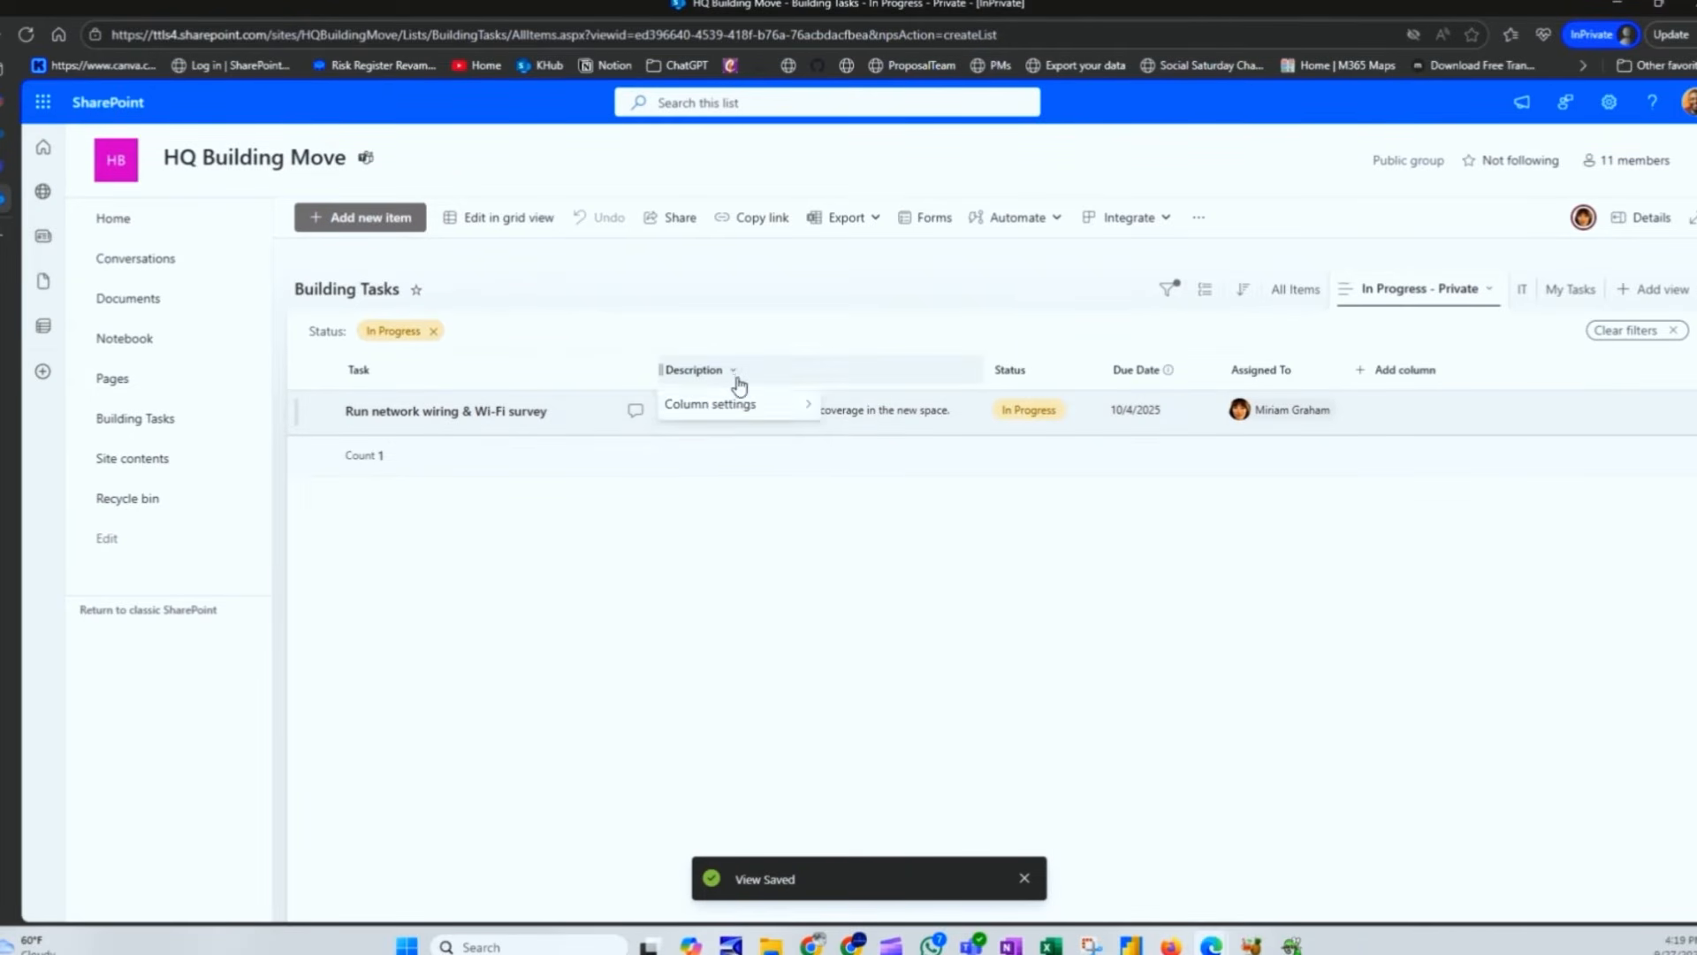
mouse_move(743, 403)
click(870, 436)
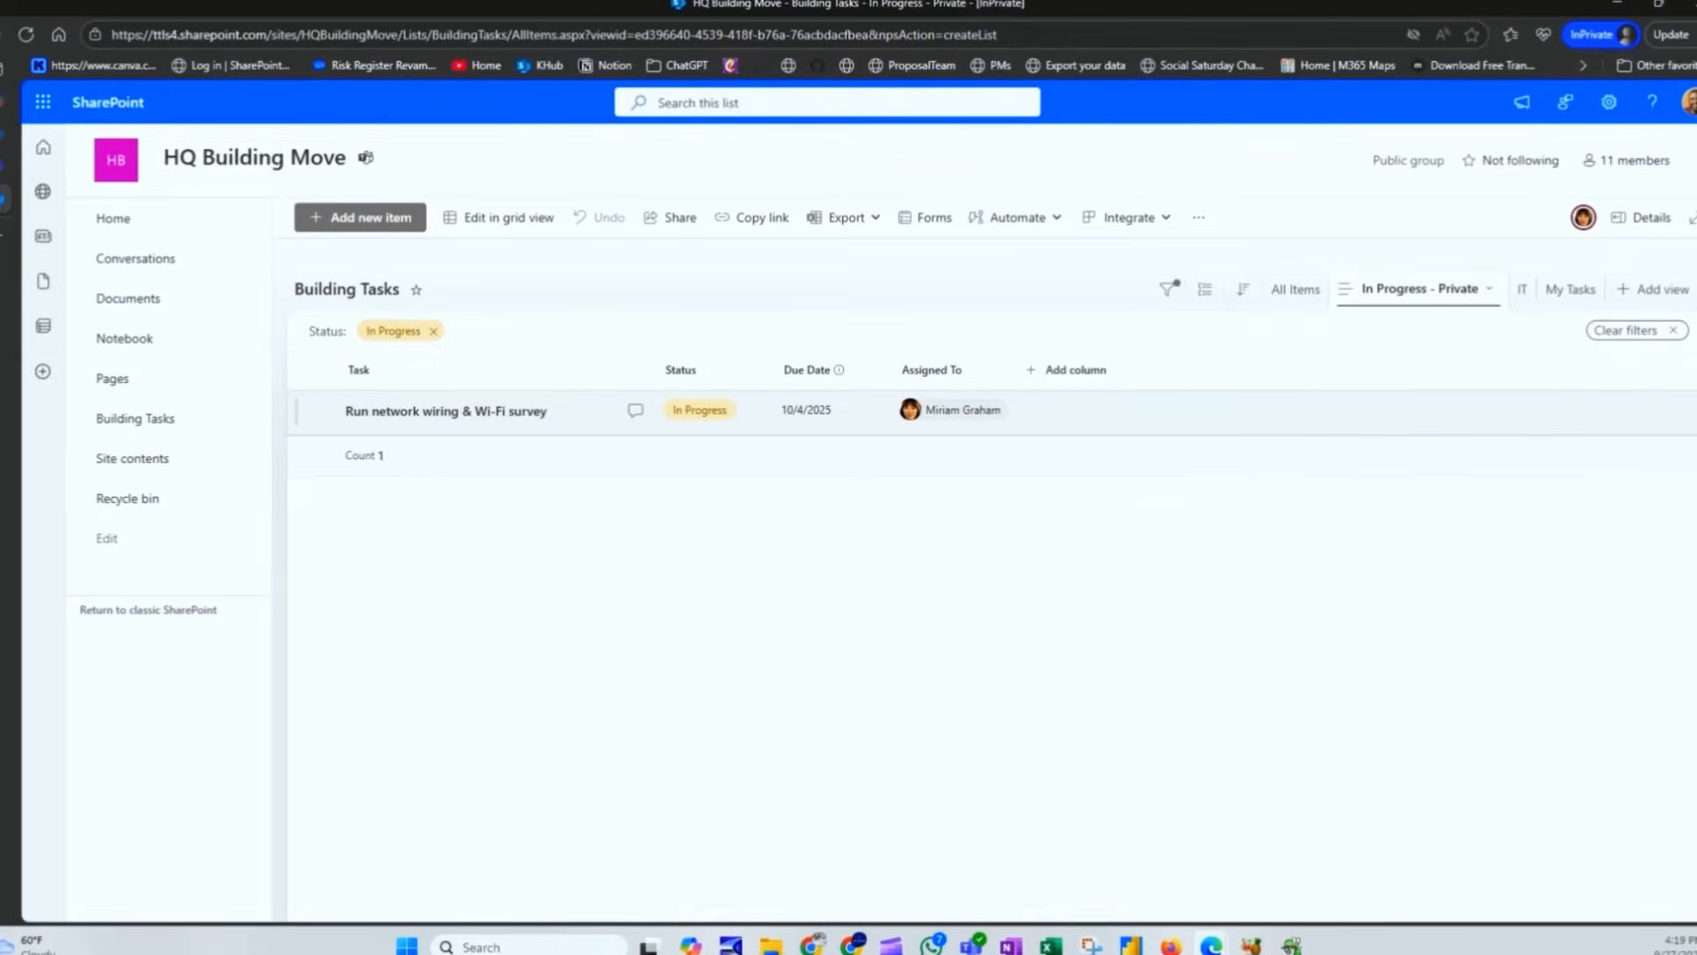
key(alt+Tab)
drag(1040, 2, 1040, 0)
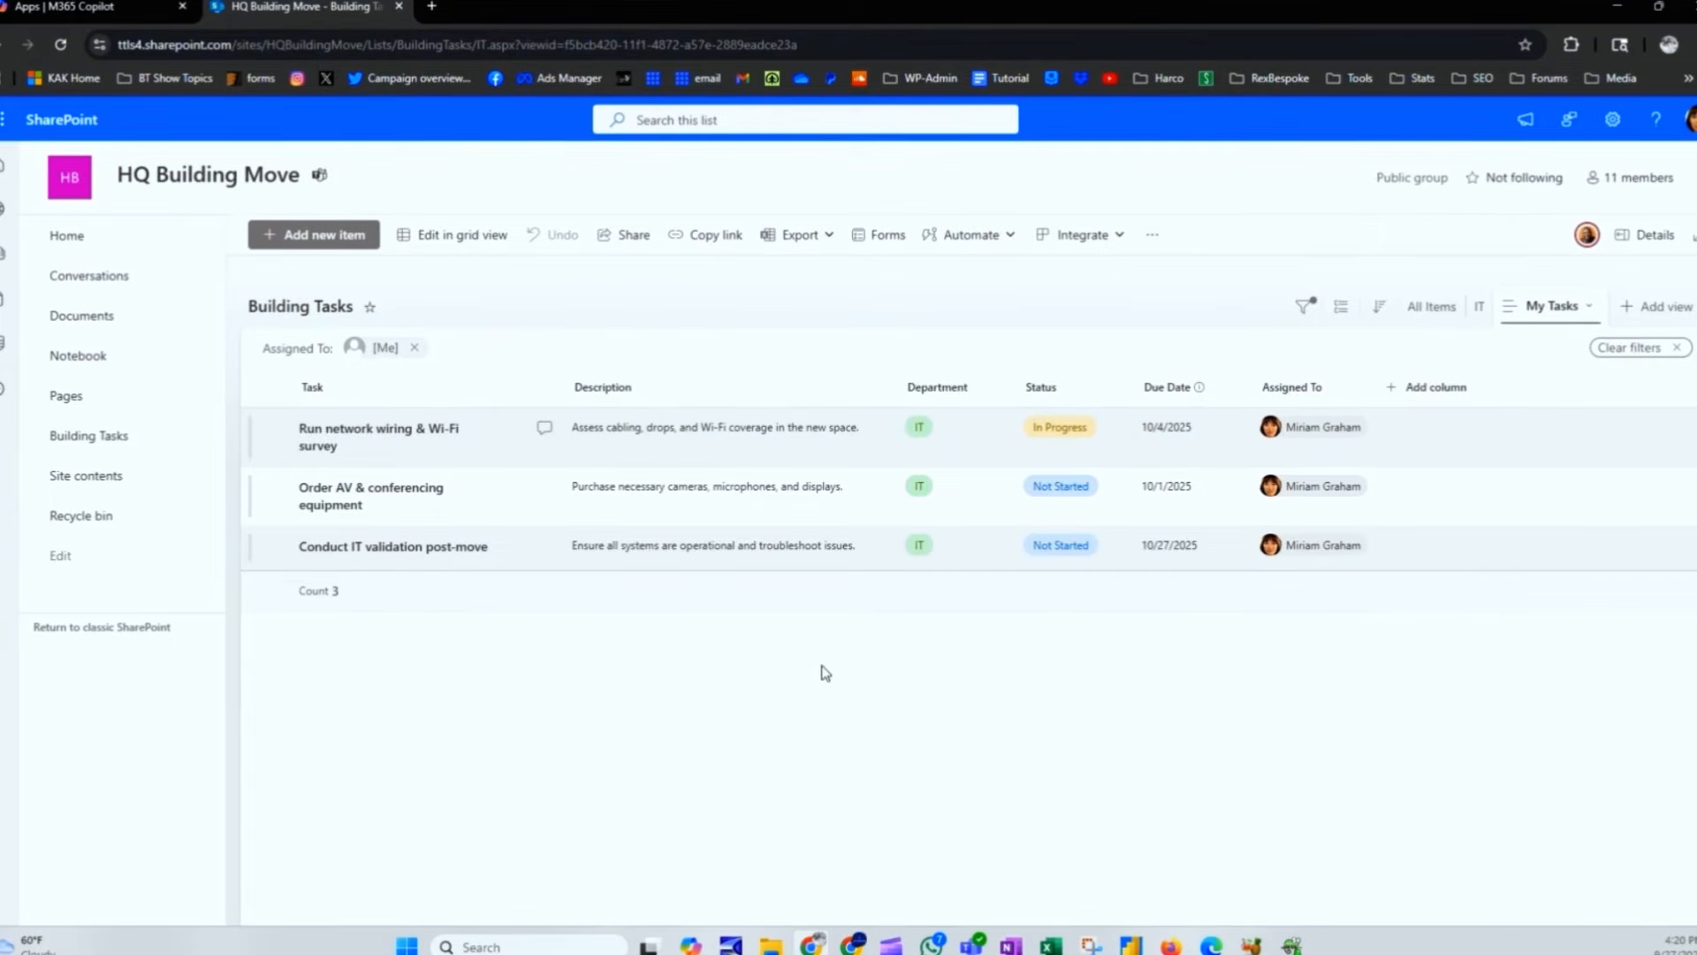
Step: Widen the Task column in My Tasks so all three task titles fit on one line
drag(559, 383, 650, 386)
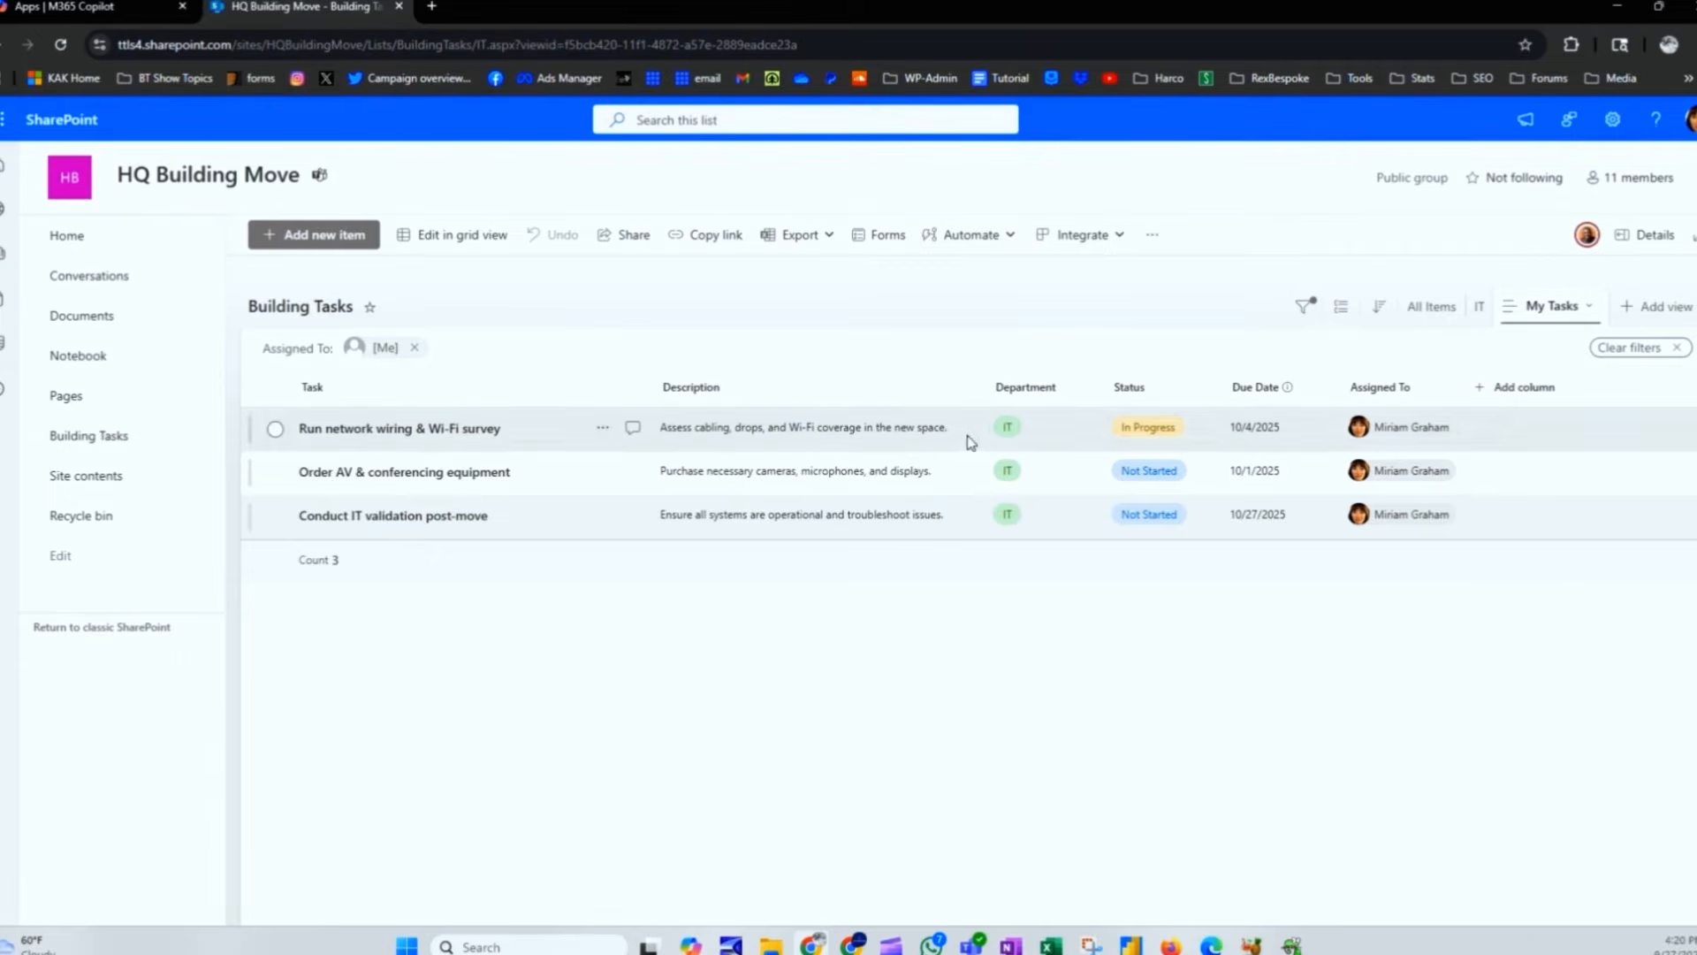
Step: Set the Order AV & conferencing equipment task's status to In Progress
click(568, 483)
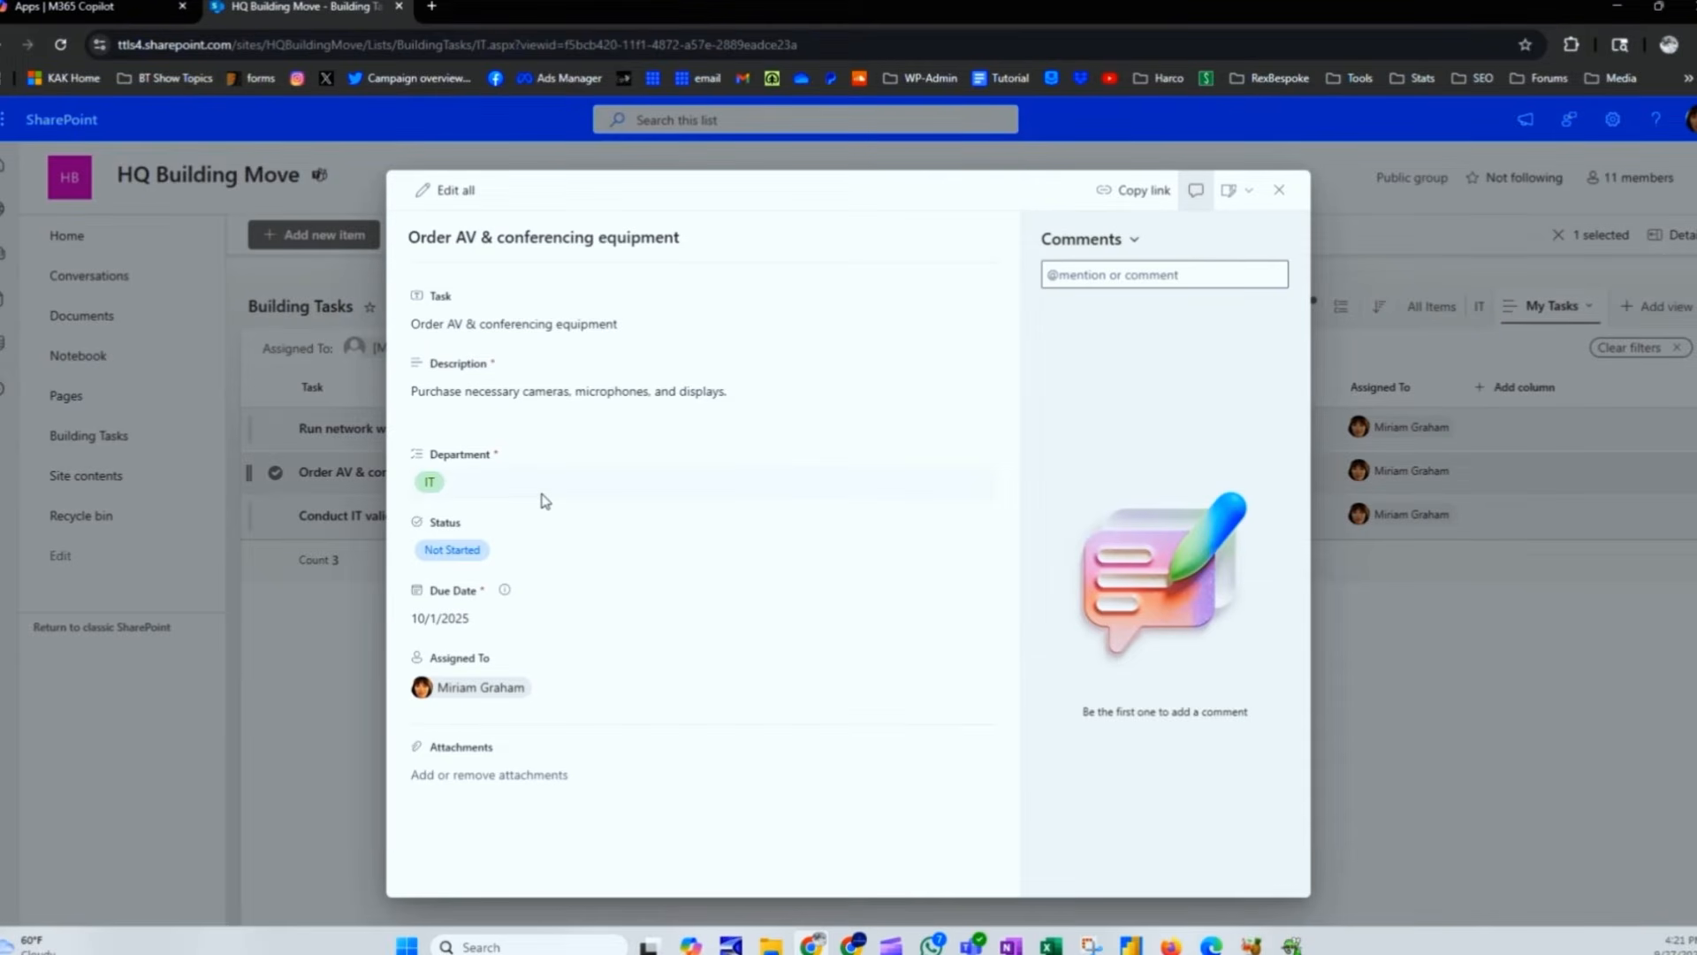
click(524, 557)
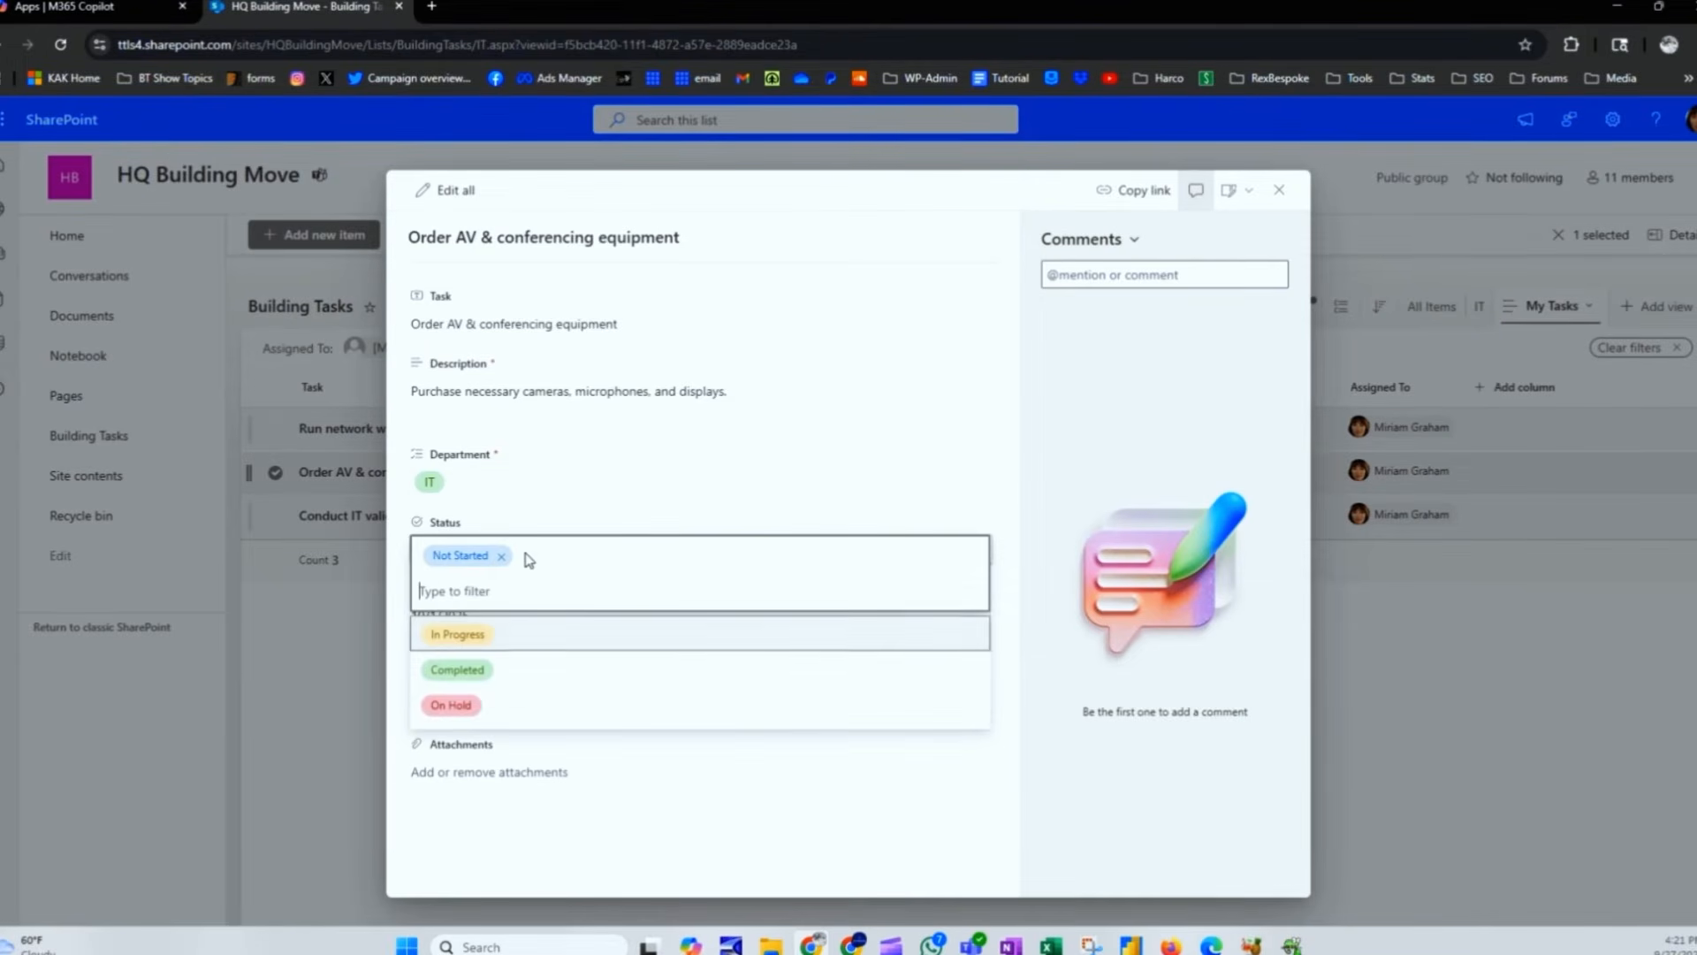
click(533, 628)
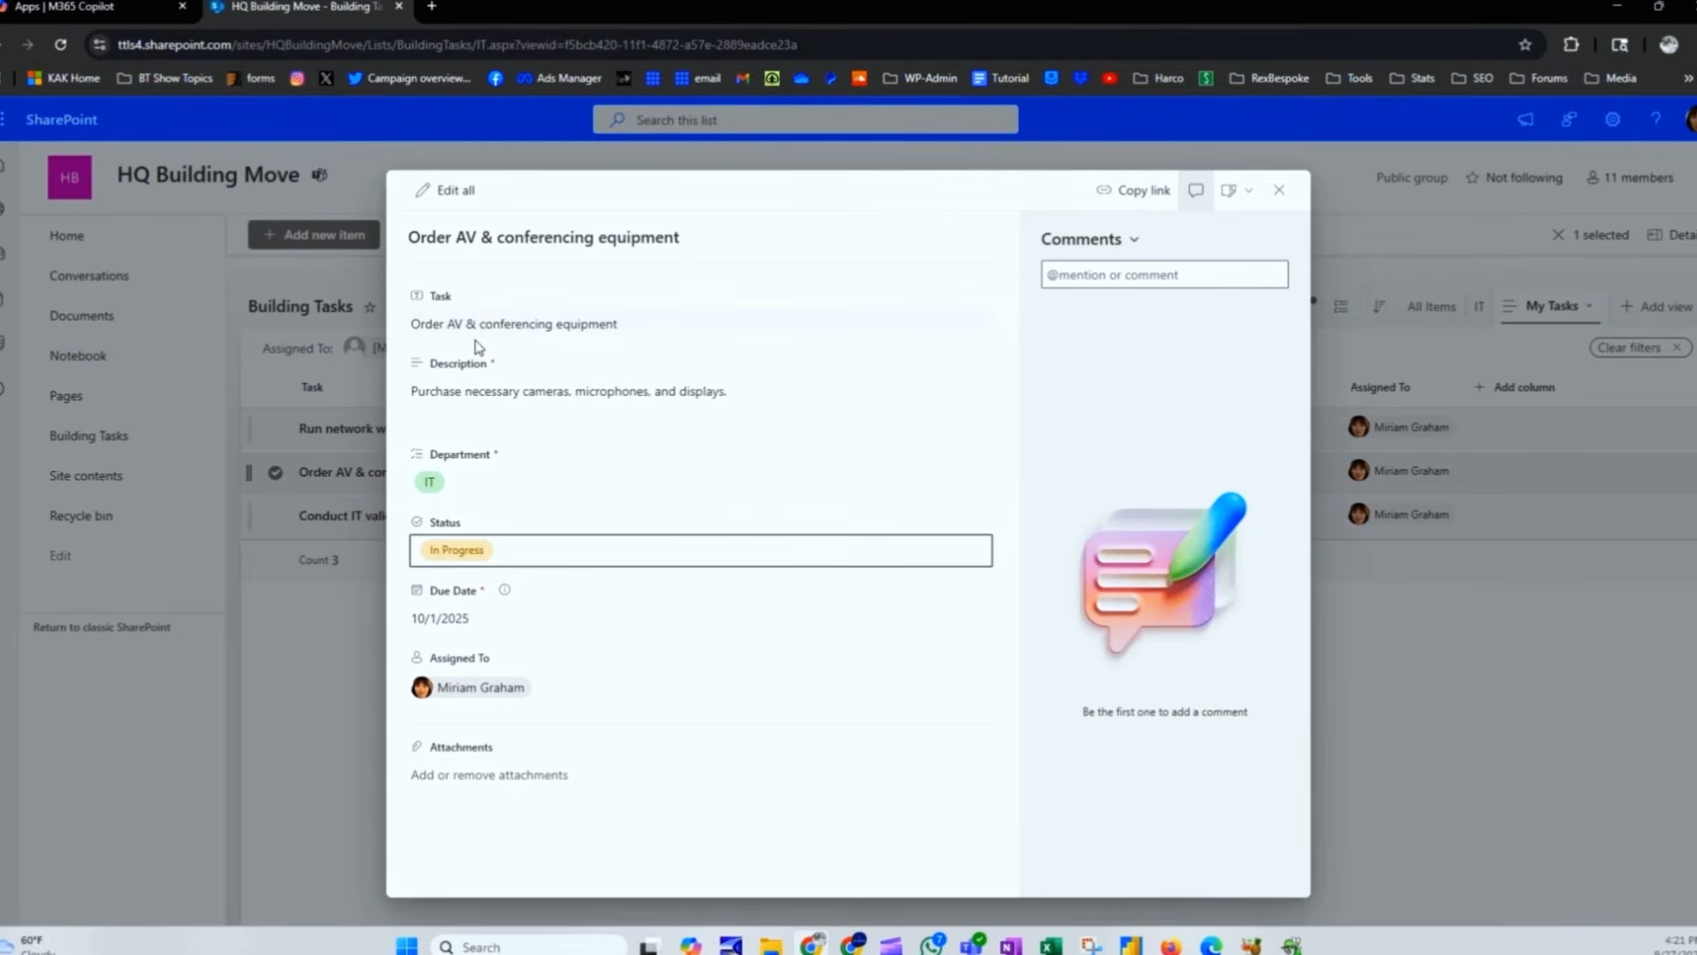
Step: Comment that the equipment is coming from BestBuy.com, with paperwork to follow after delivery
click(653, 428)
click(1115, 280)
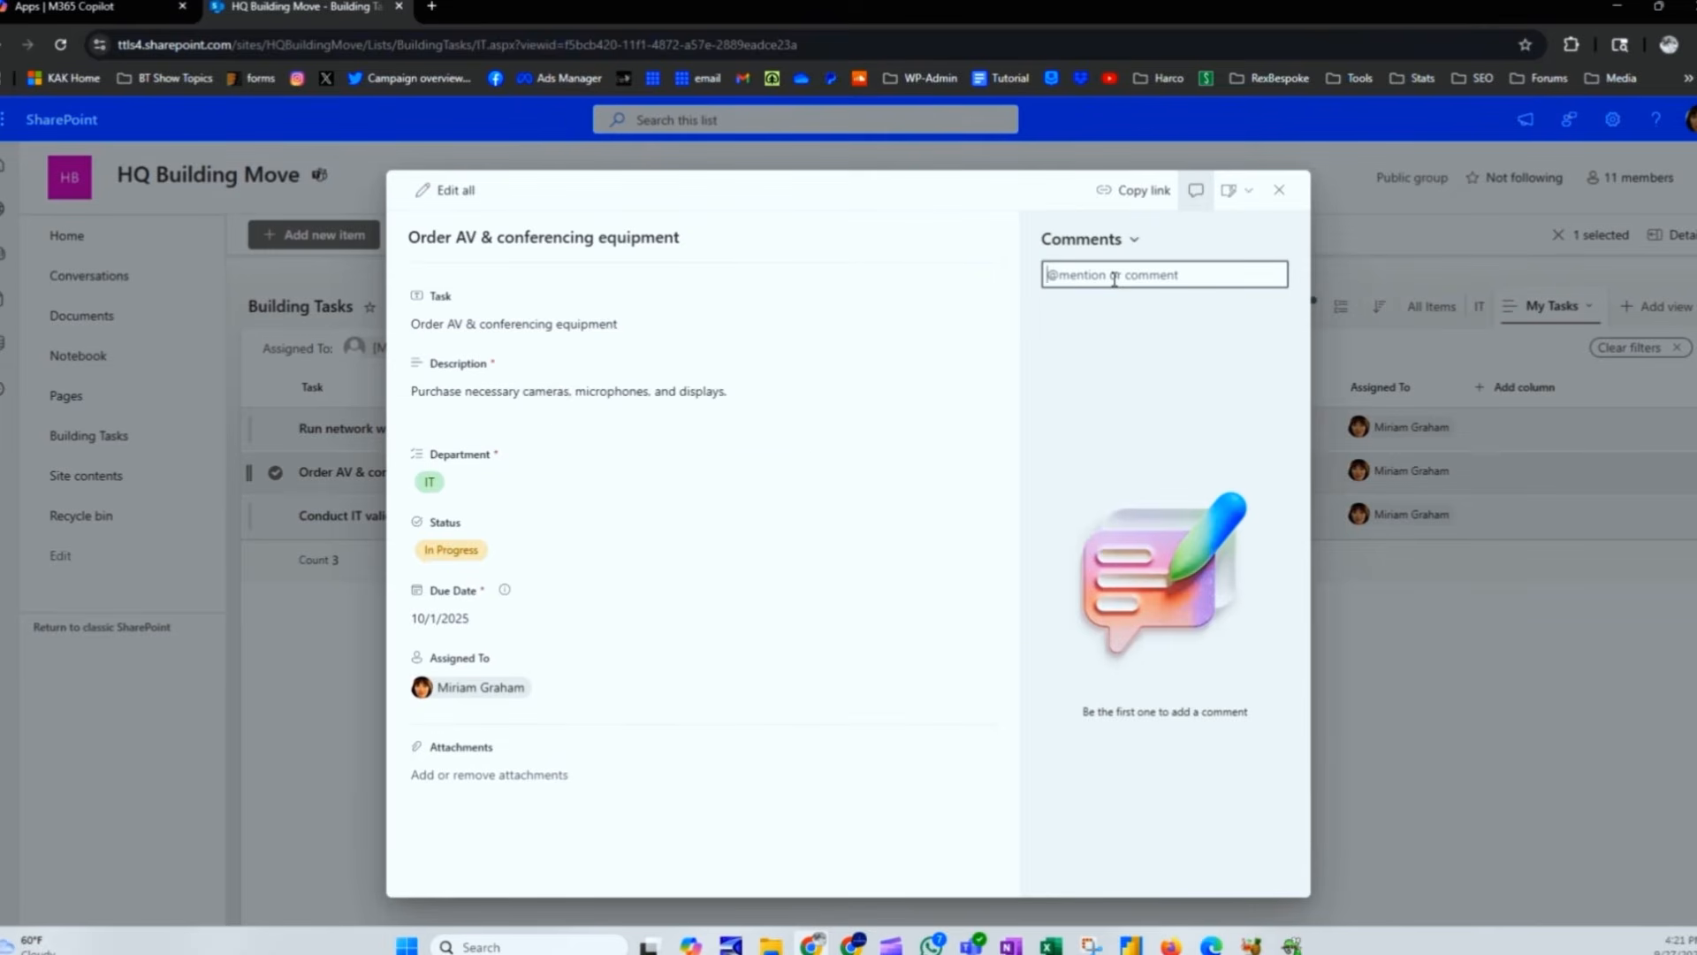
text(I'm getting the)
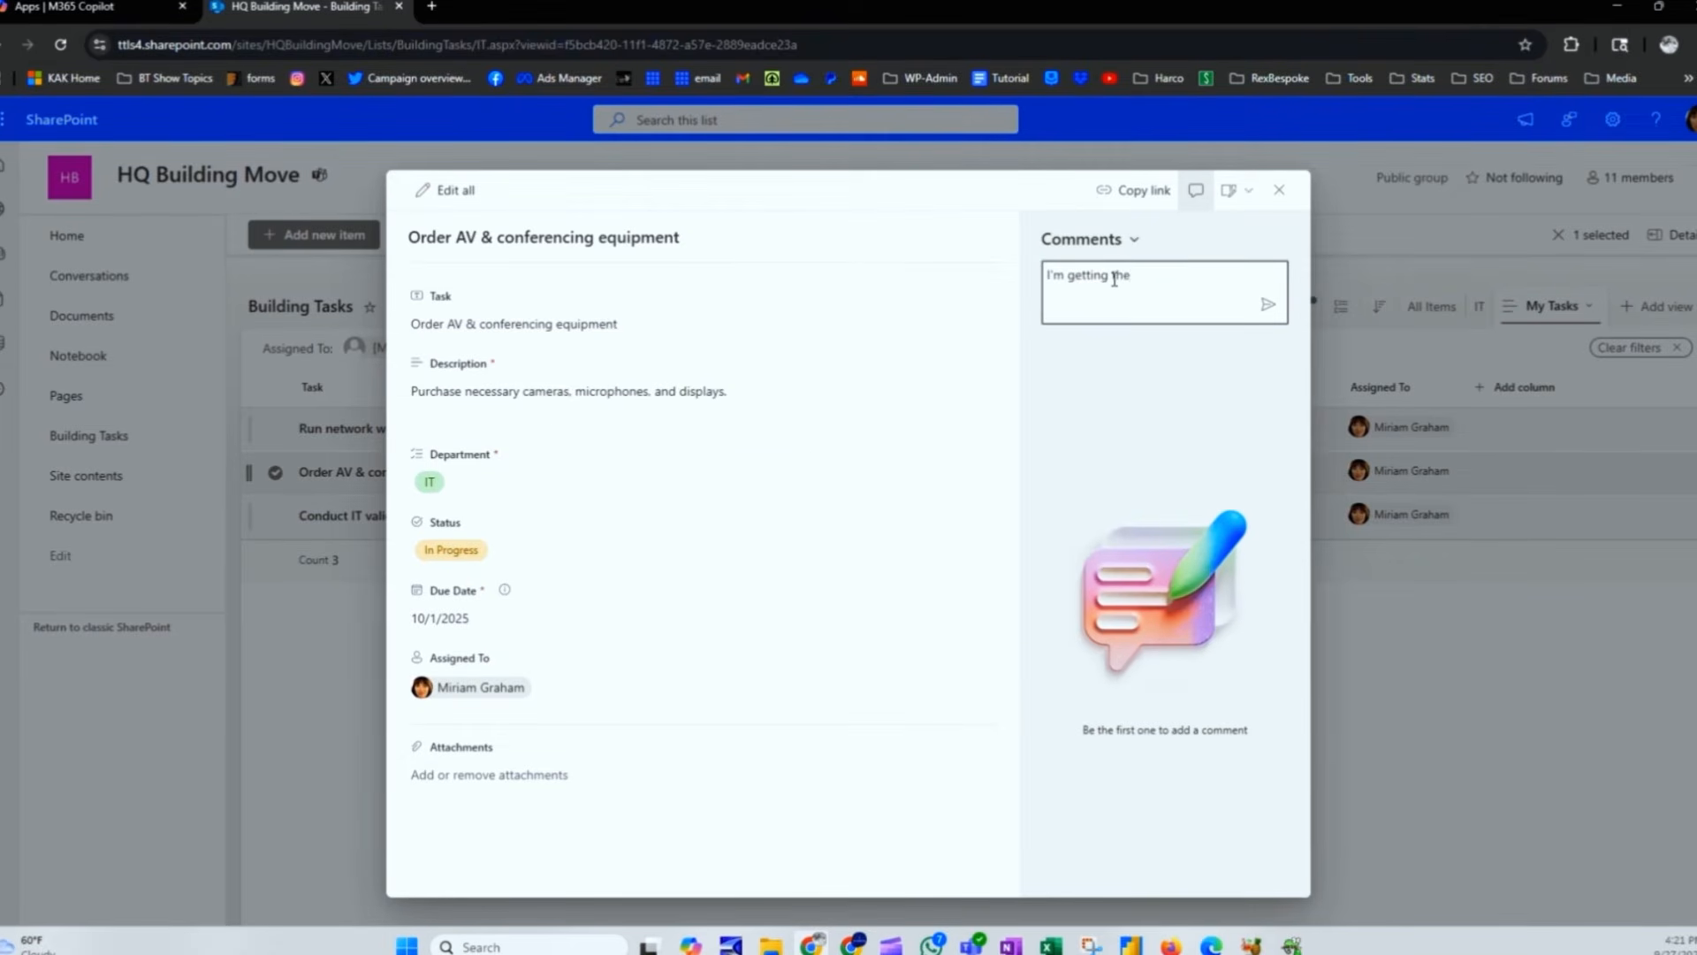
text( stuff from BestBuy.com. I'll provide the paperwork once )
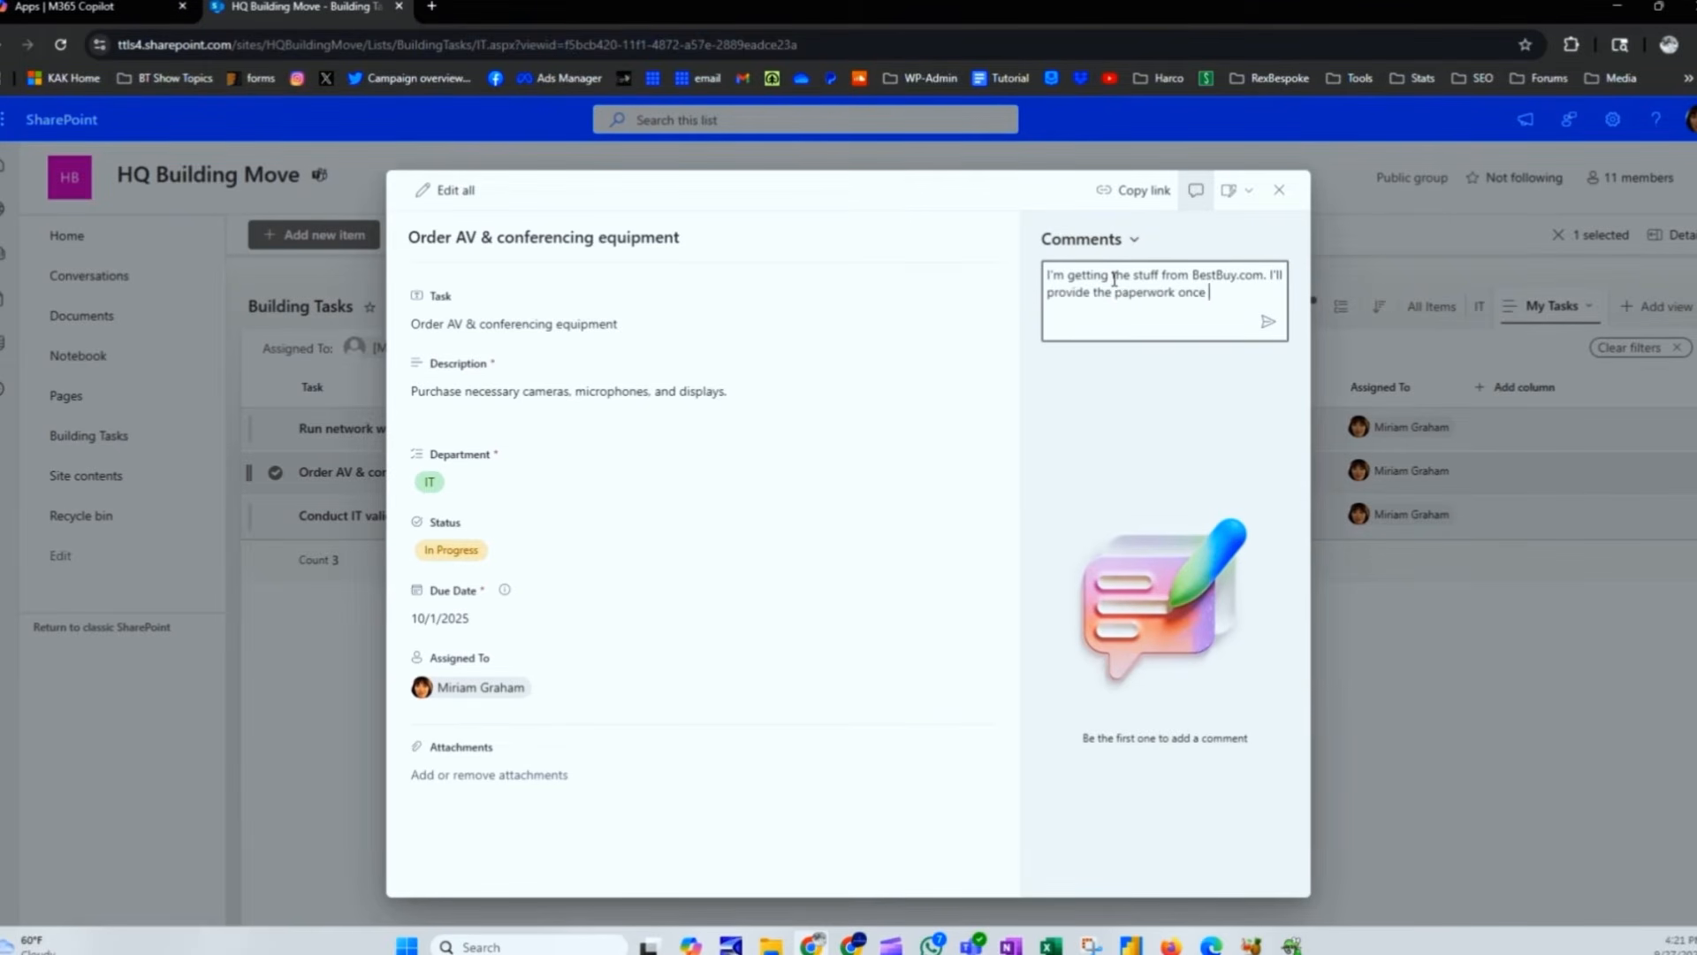
text(devliered)
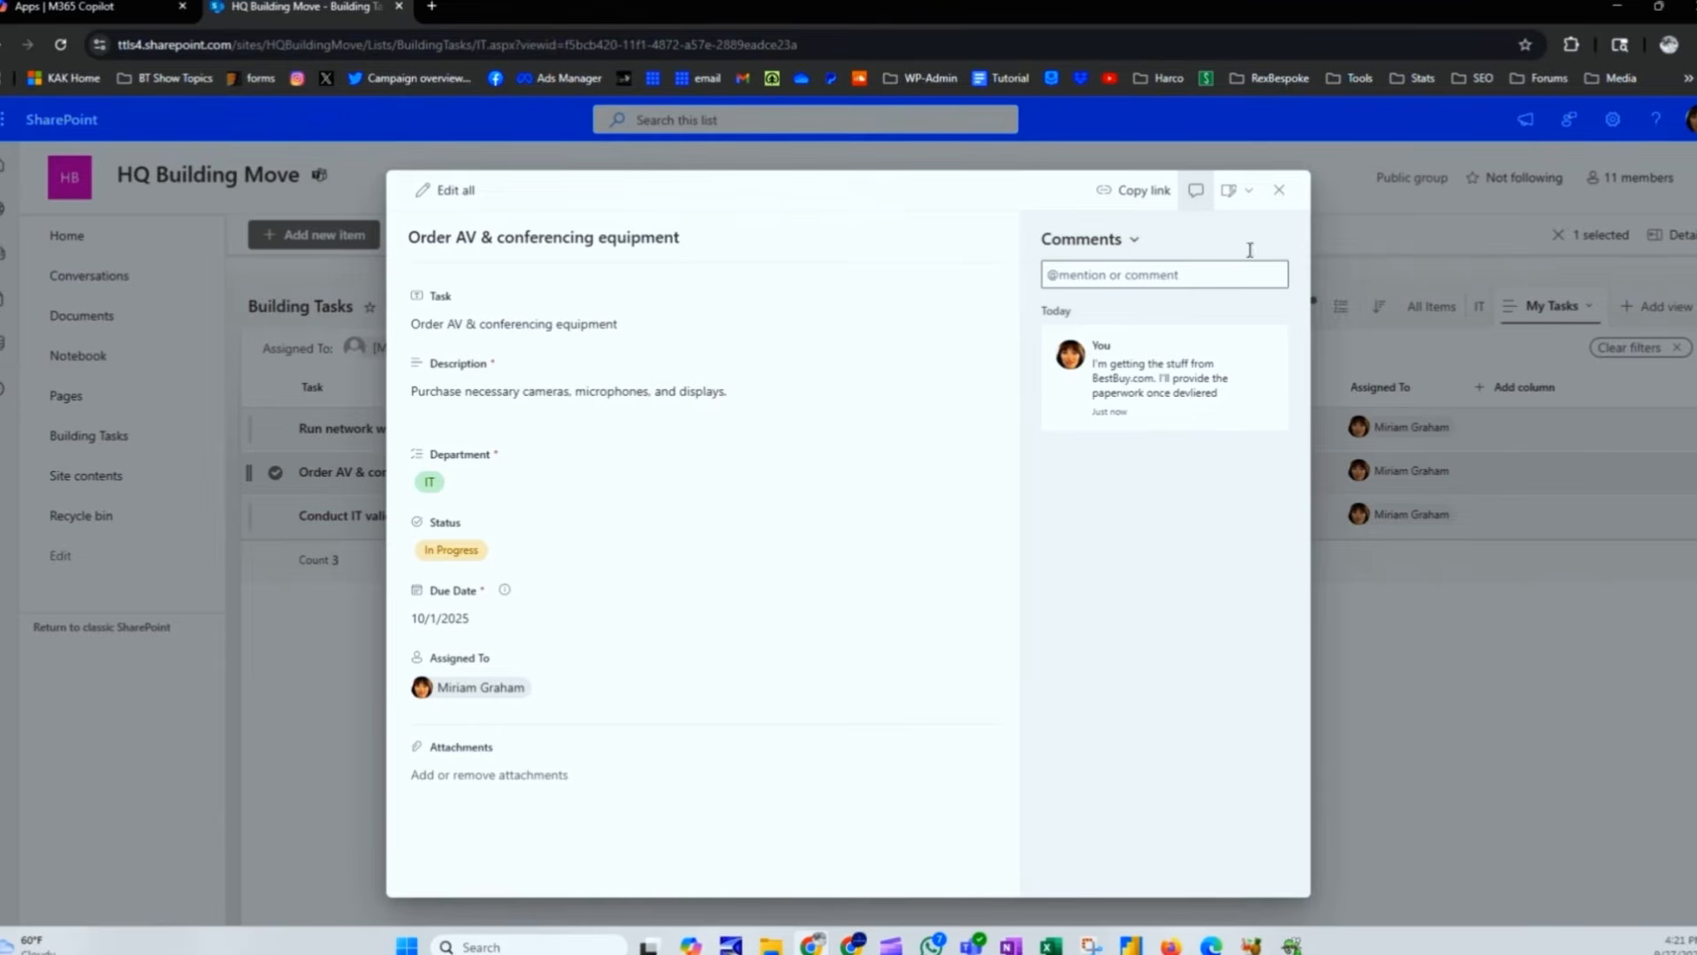
click(1279, 189)
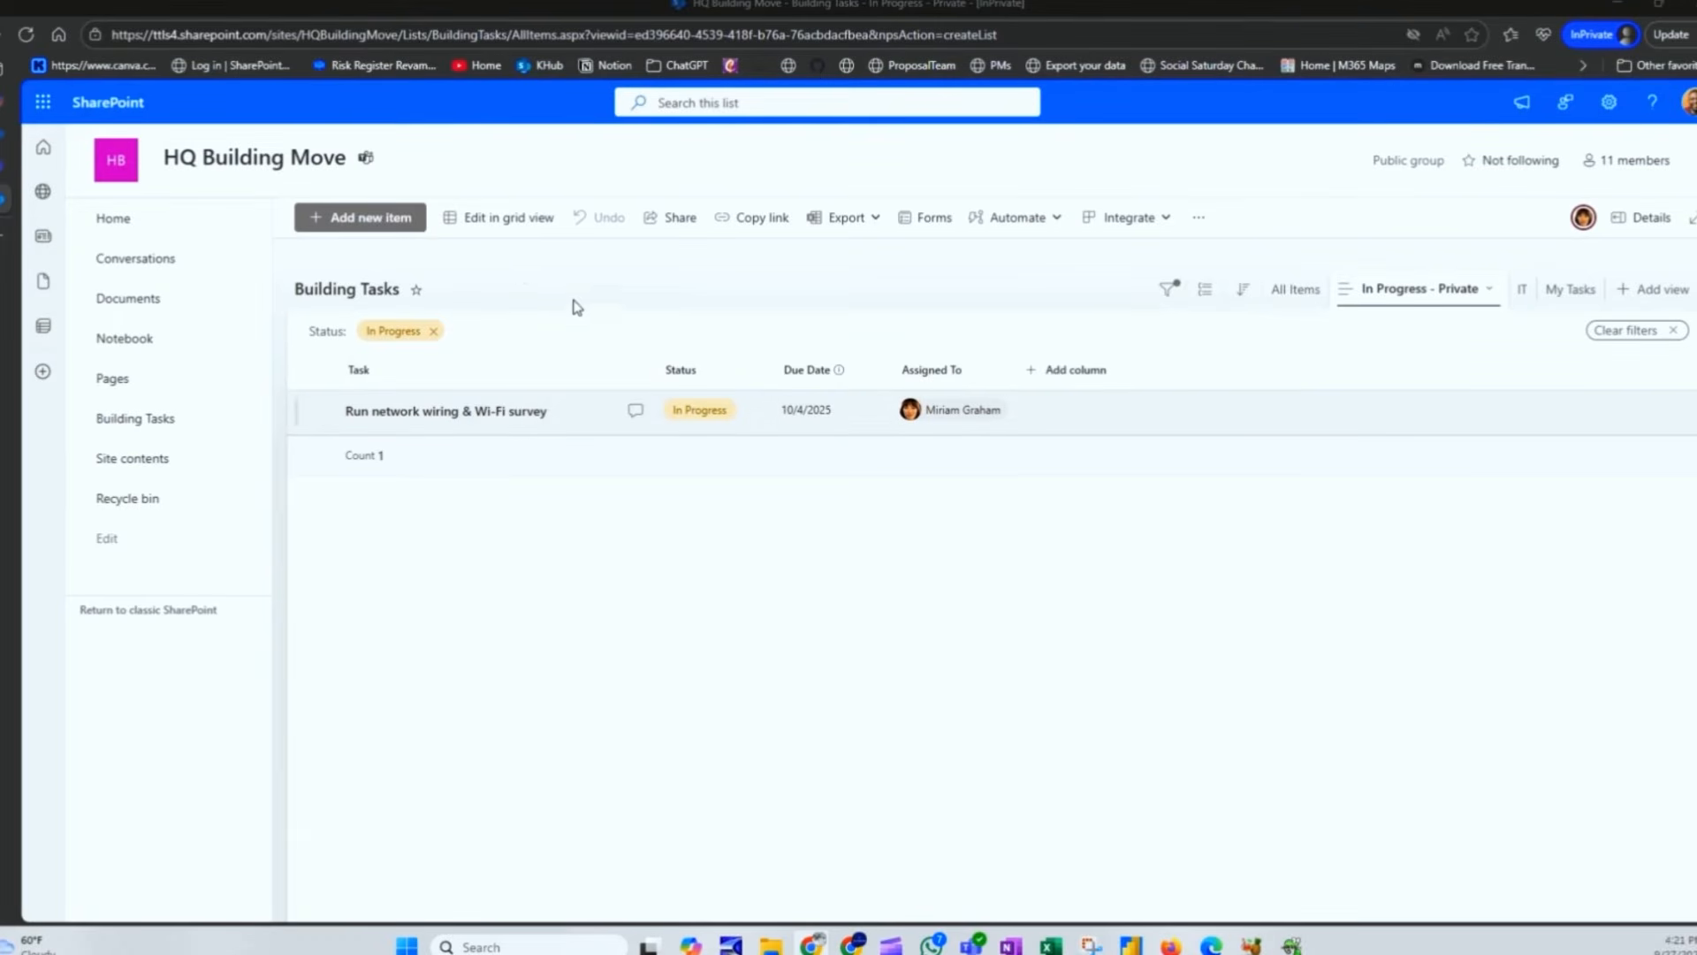
Step: Refresh the page, review the Order AV task's BestBuy.com comment, then return to All Items
click(26, 36)
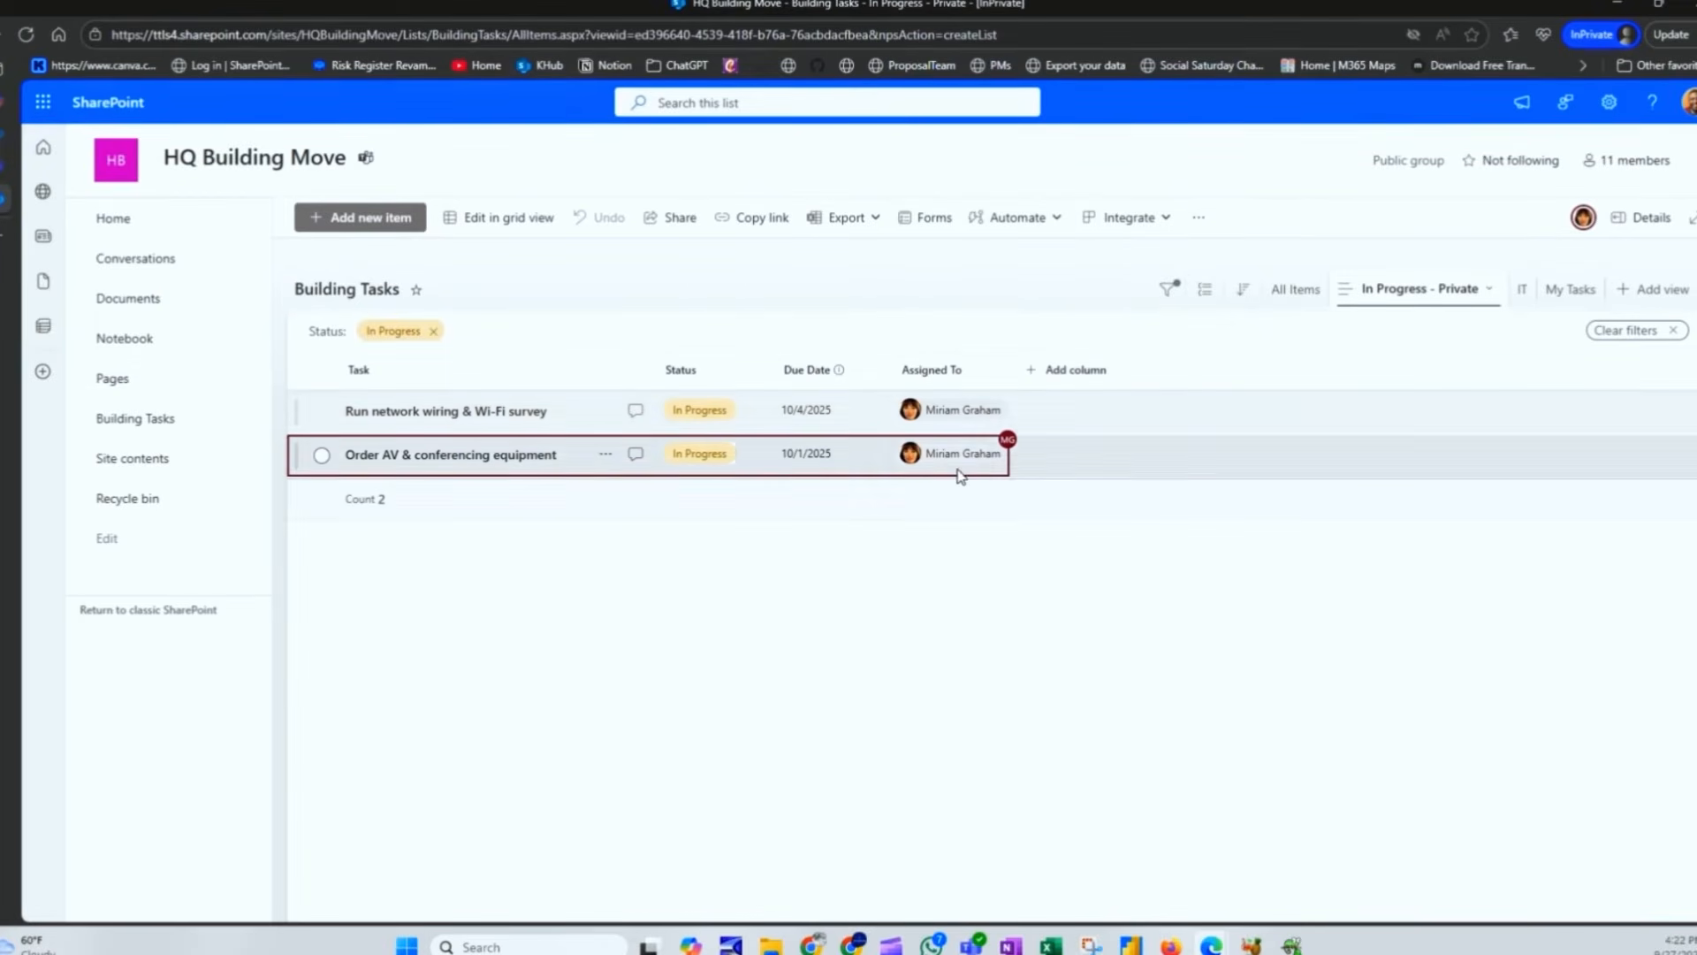
click(650, 455)
click(639, 454)
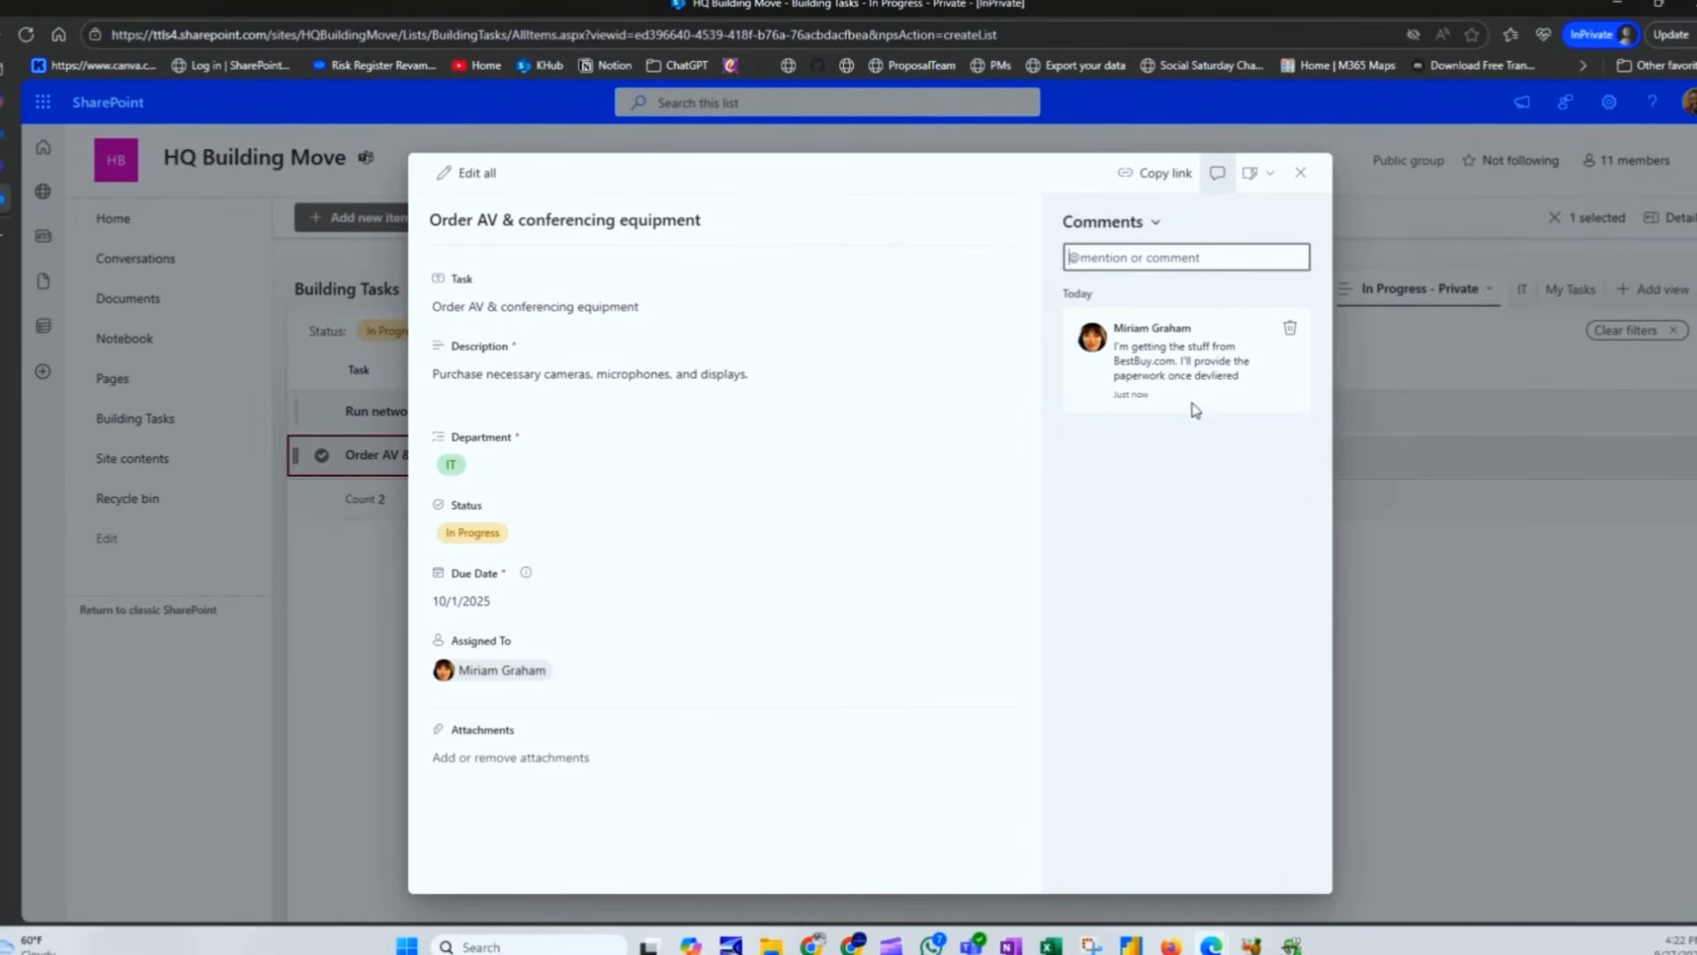
click(1300, 173)
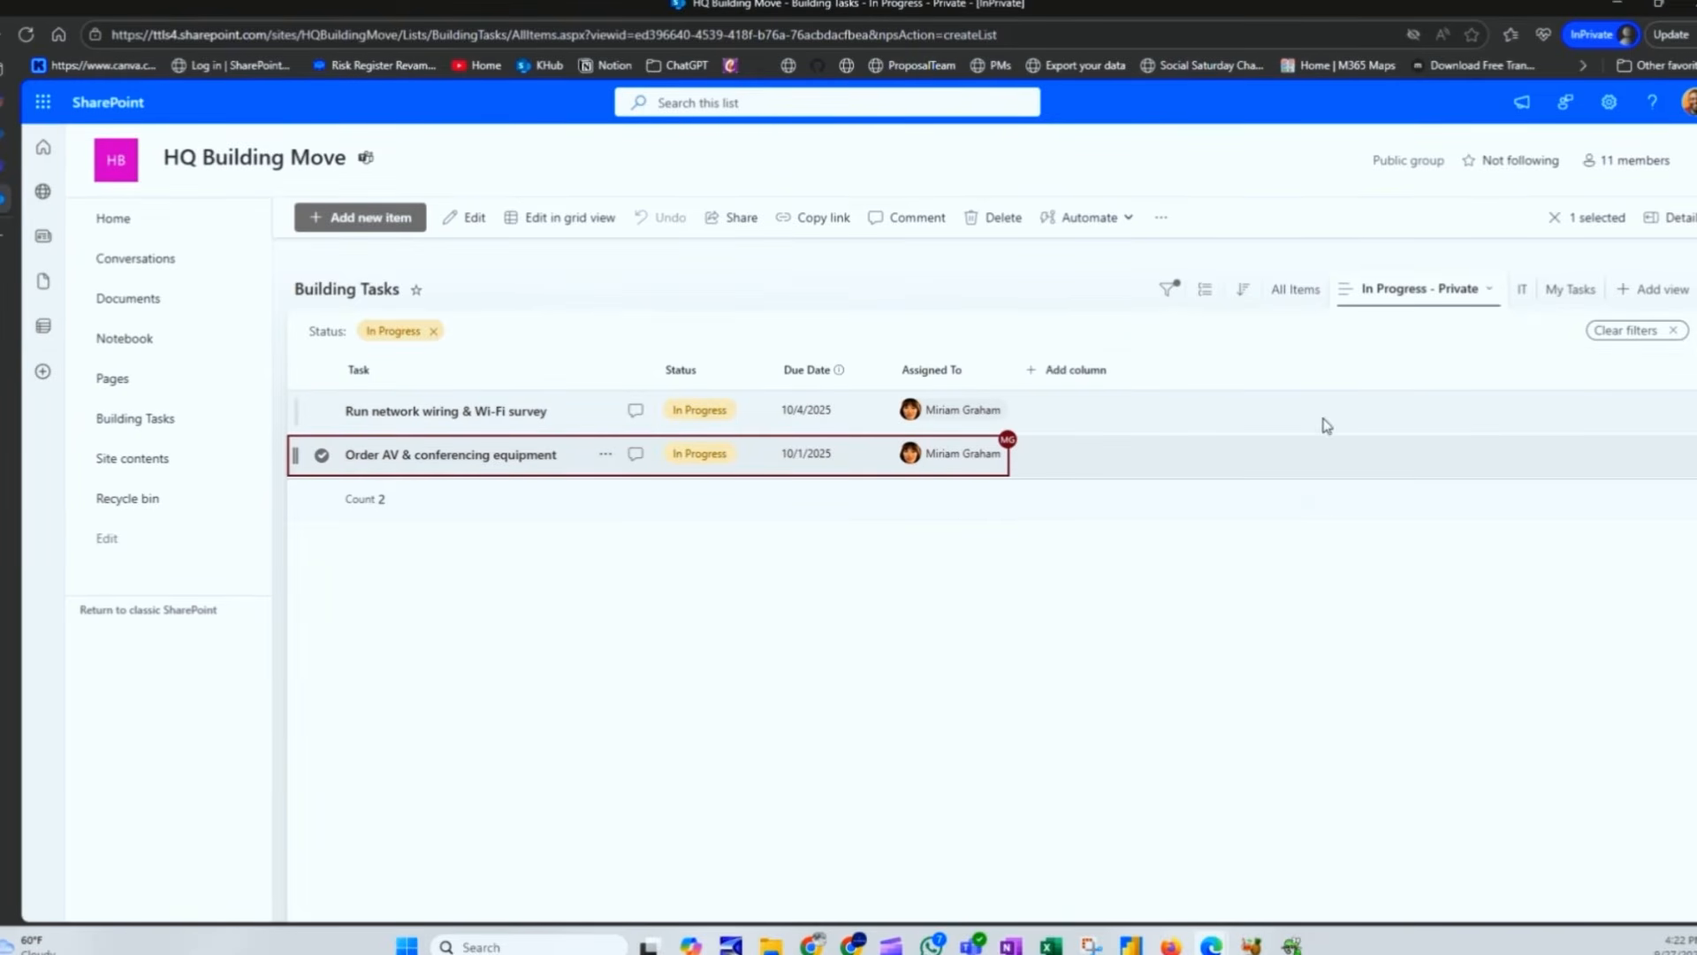
click(1296, 289)
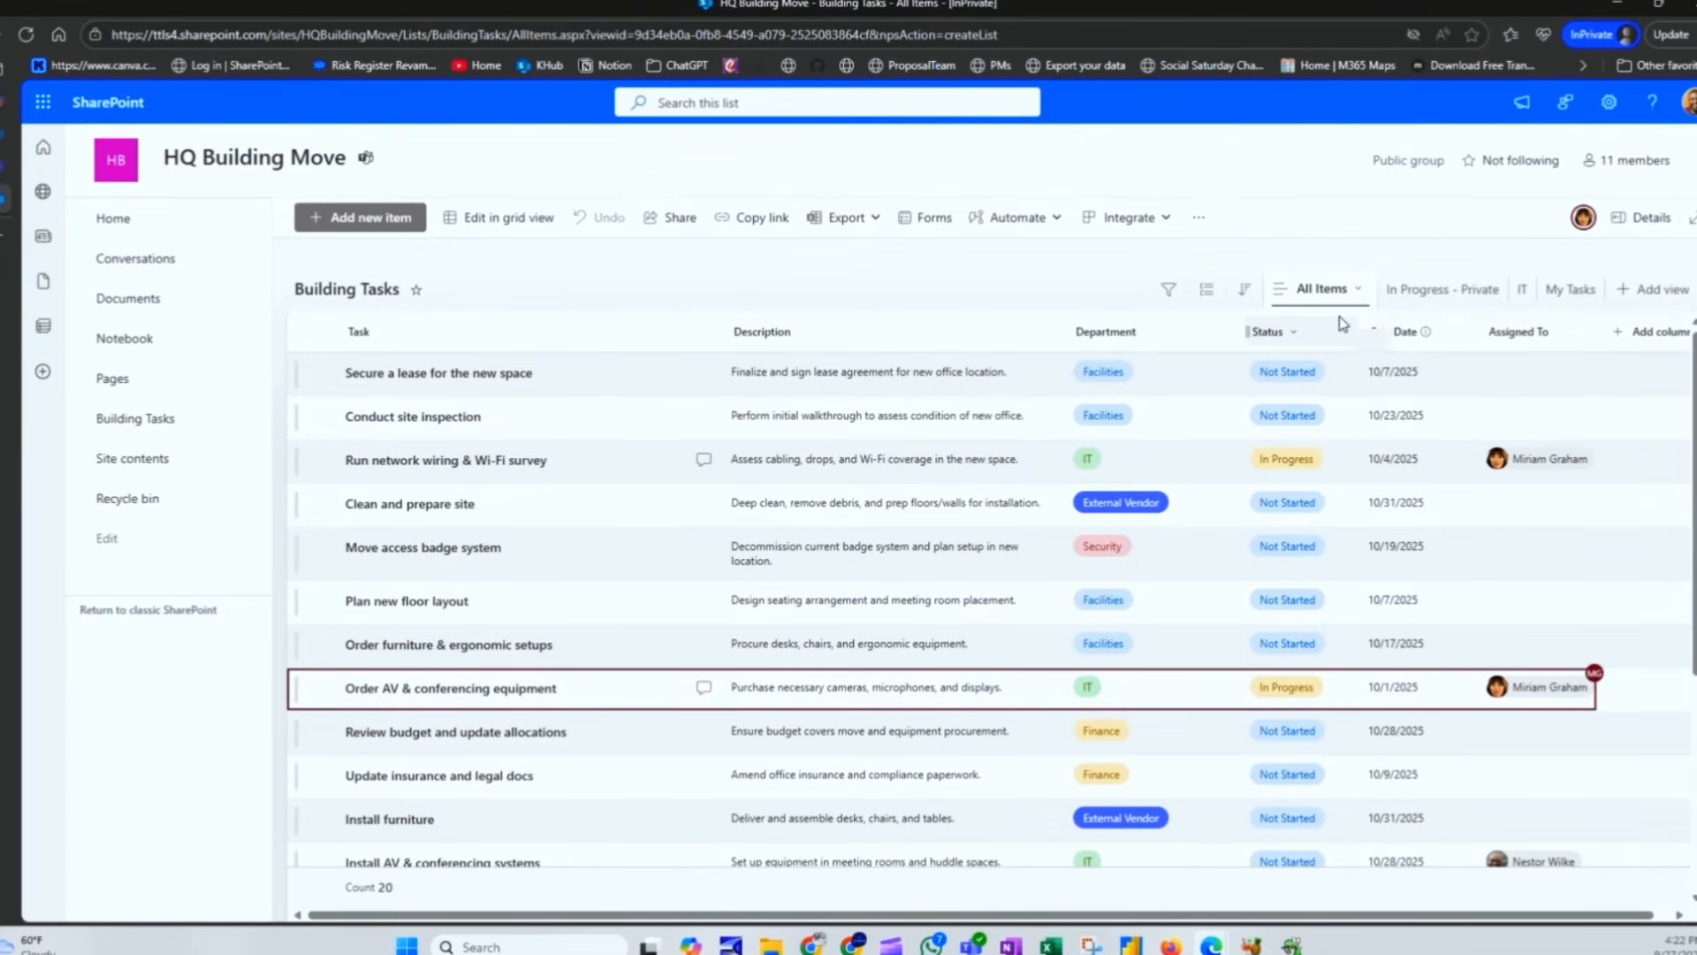
Step: Create a public board view named 'Kanban' organized by Status
click(1653, 289)
click(762, 411)
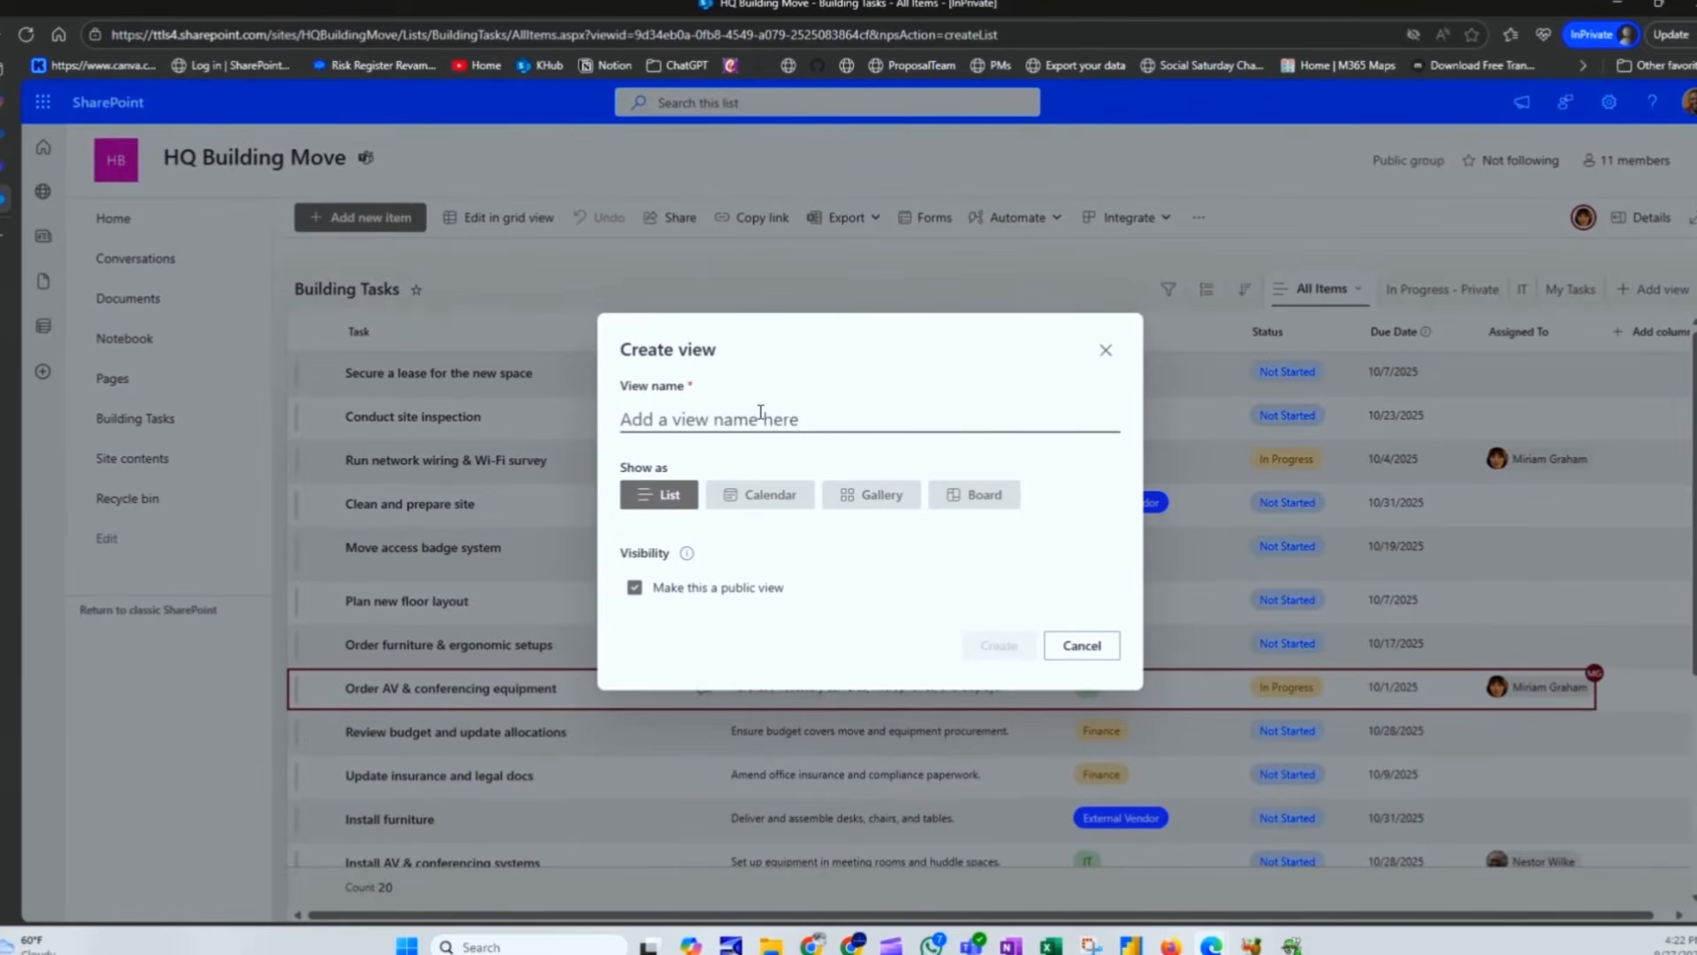
text(Kanban)
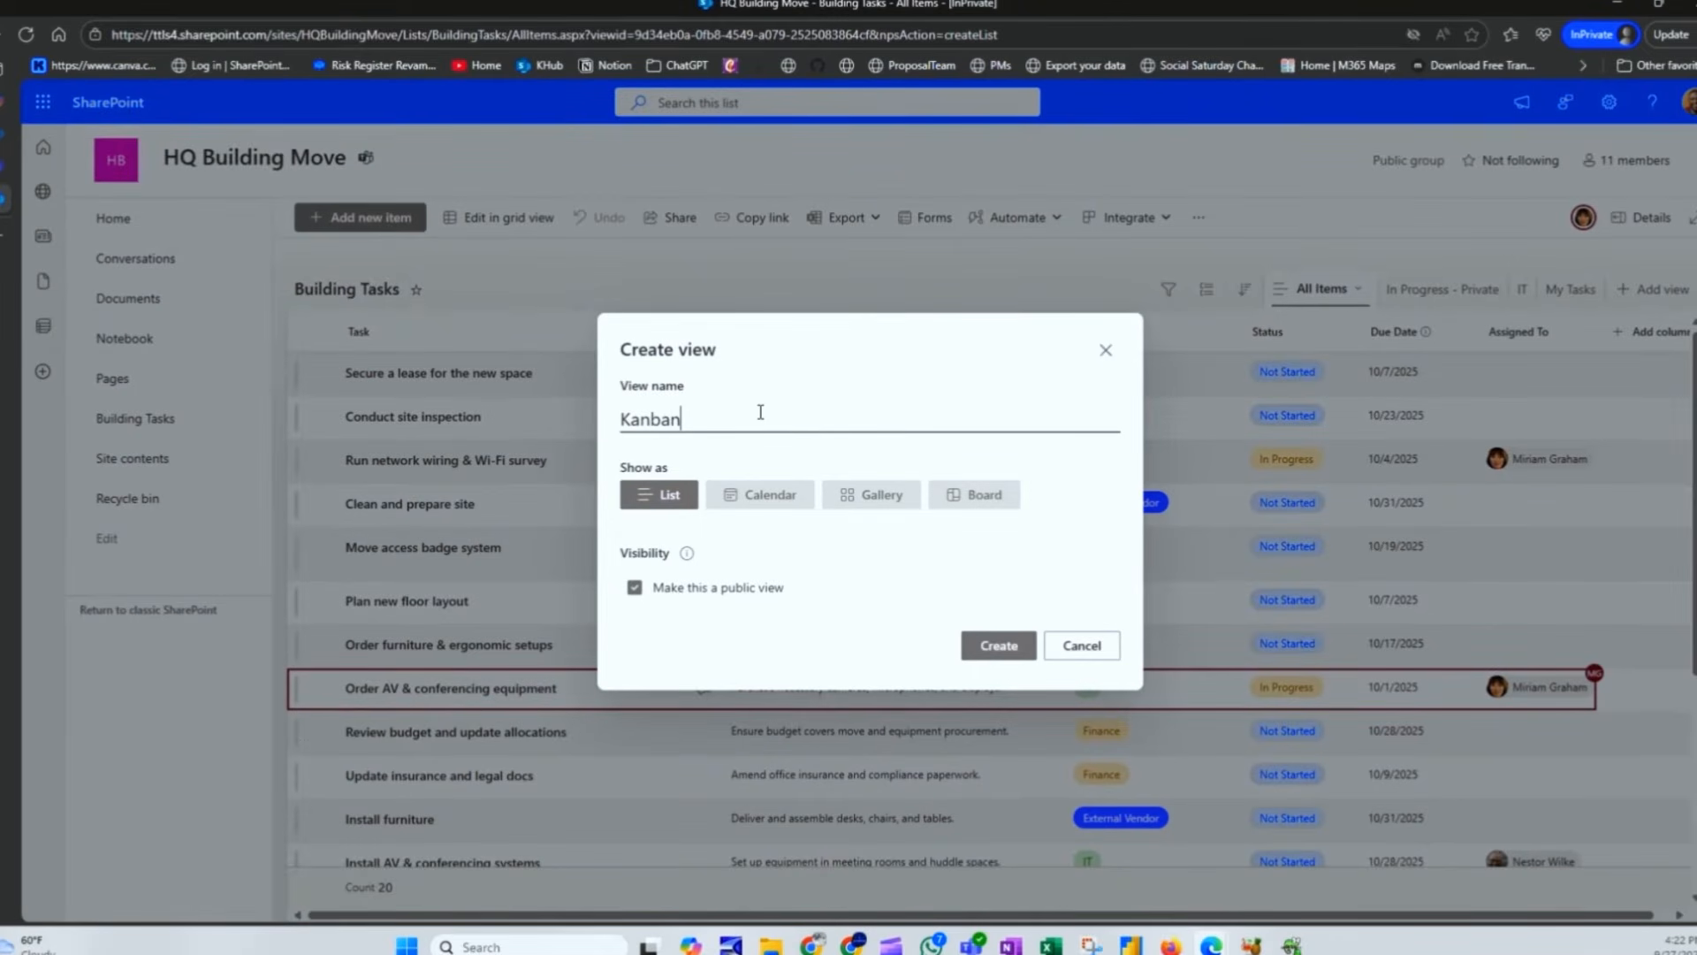
click(989, 509)
click(808, 543)
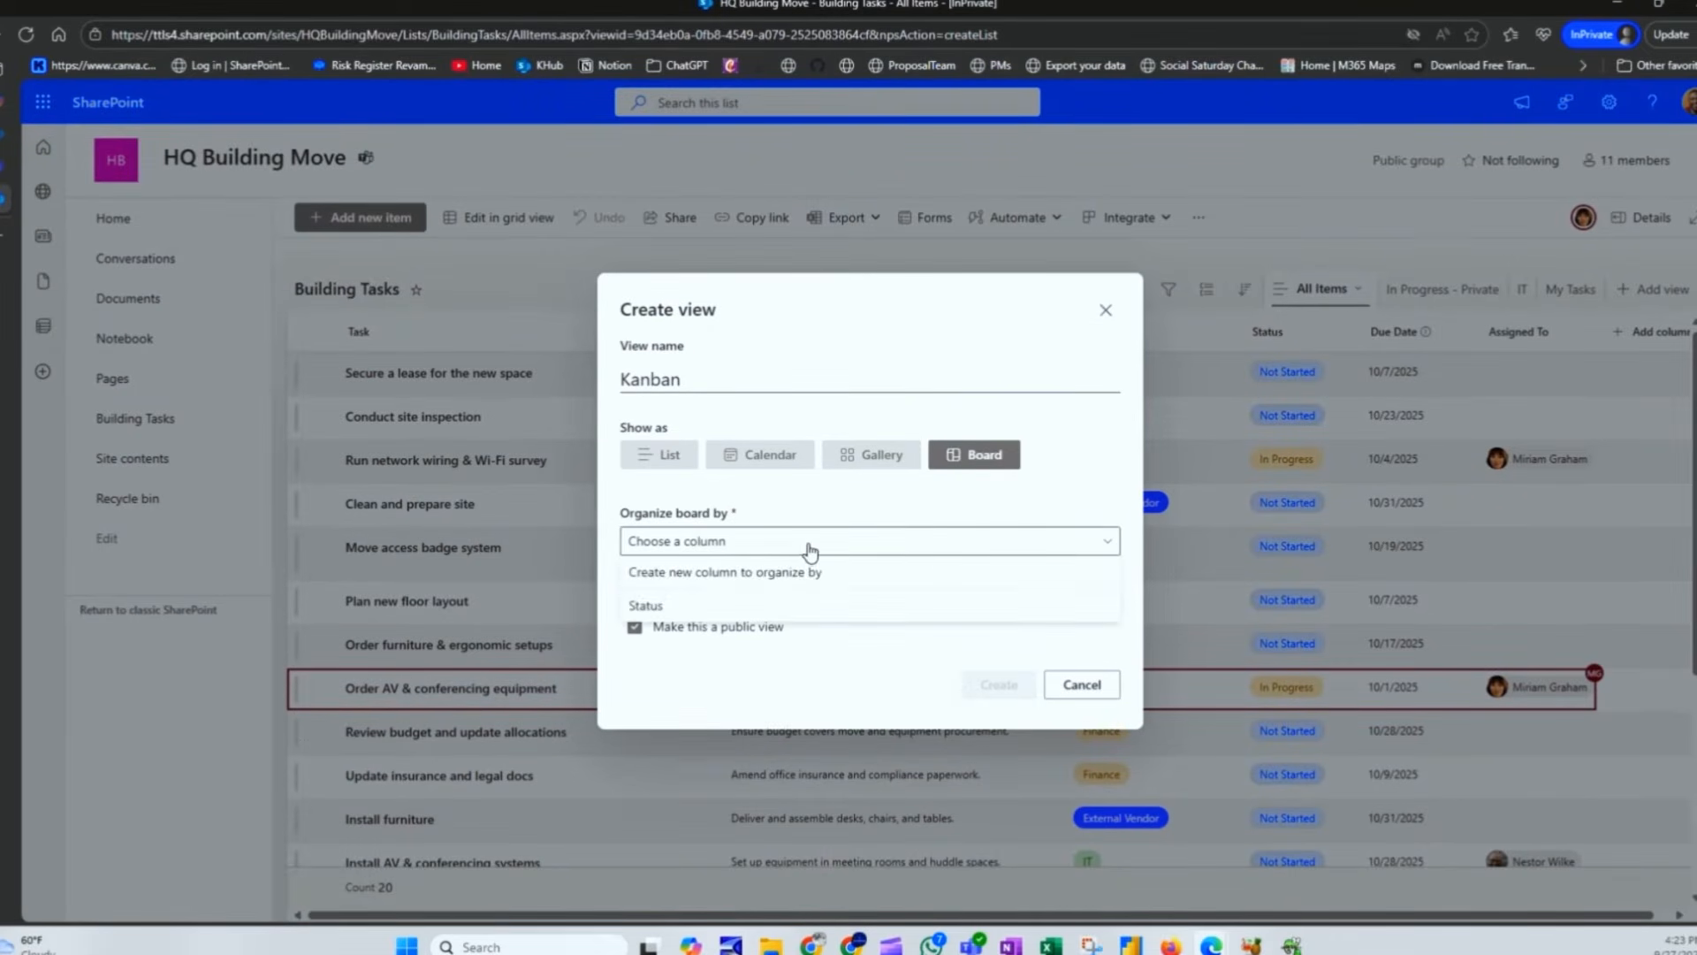
click(685, 605)
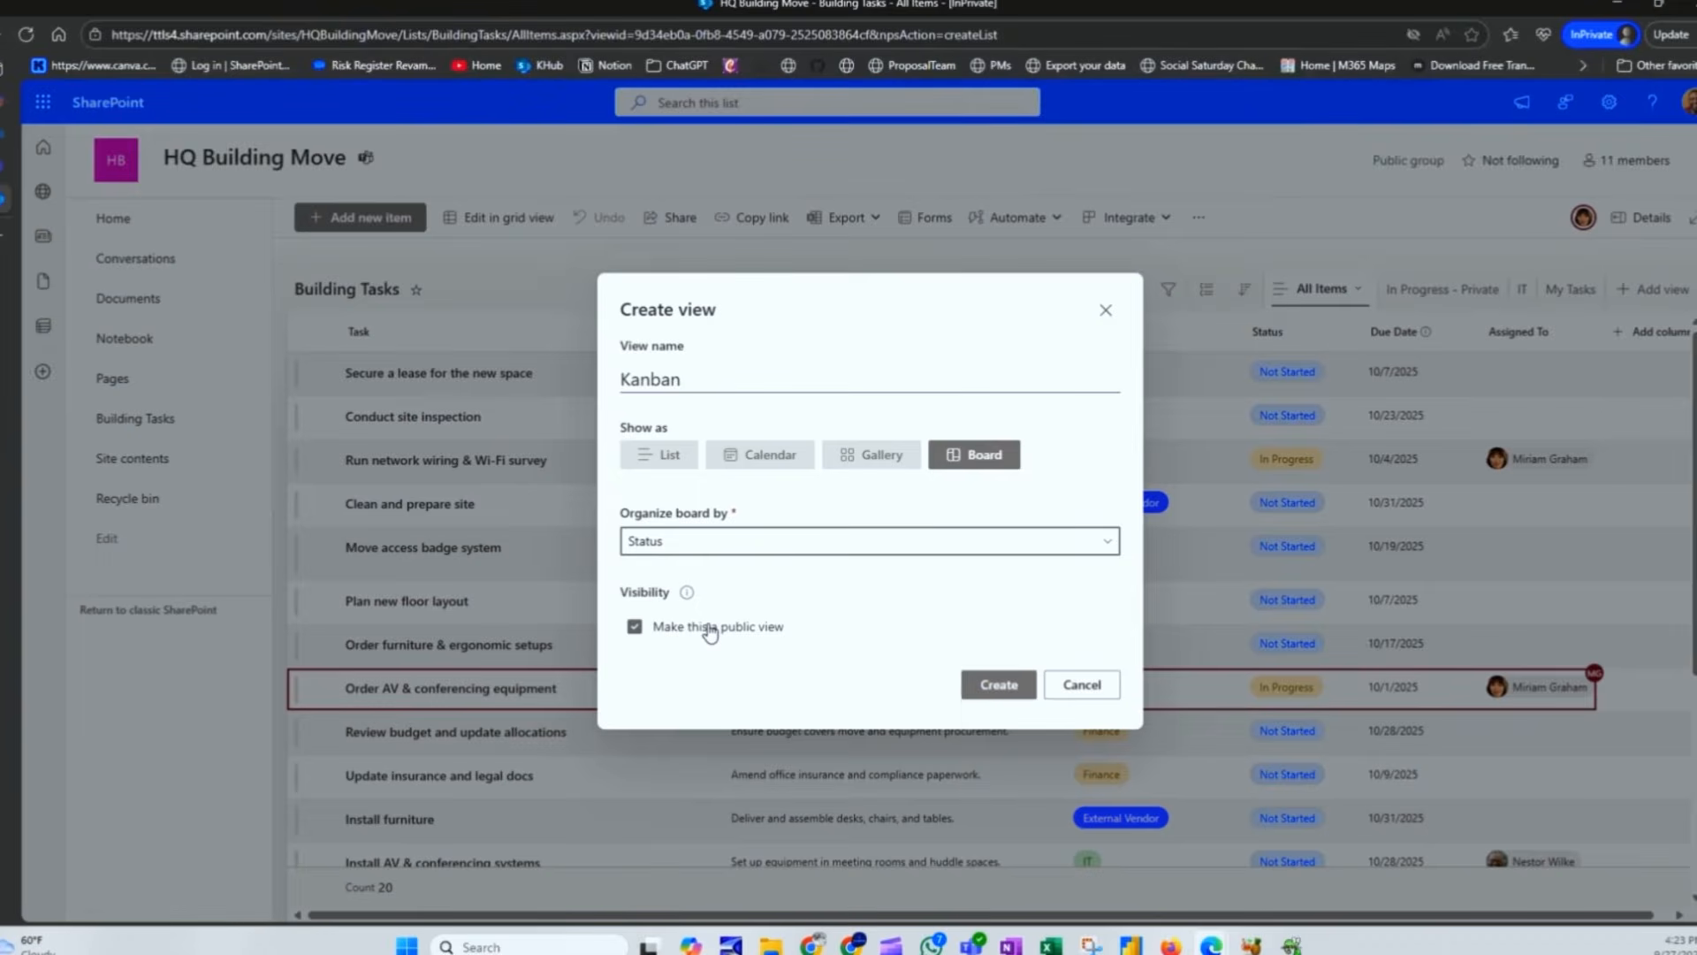
click(999, 684)
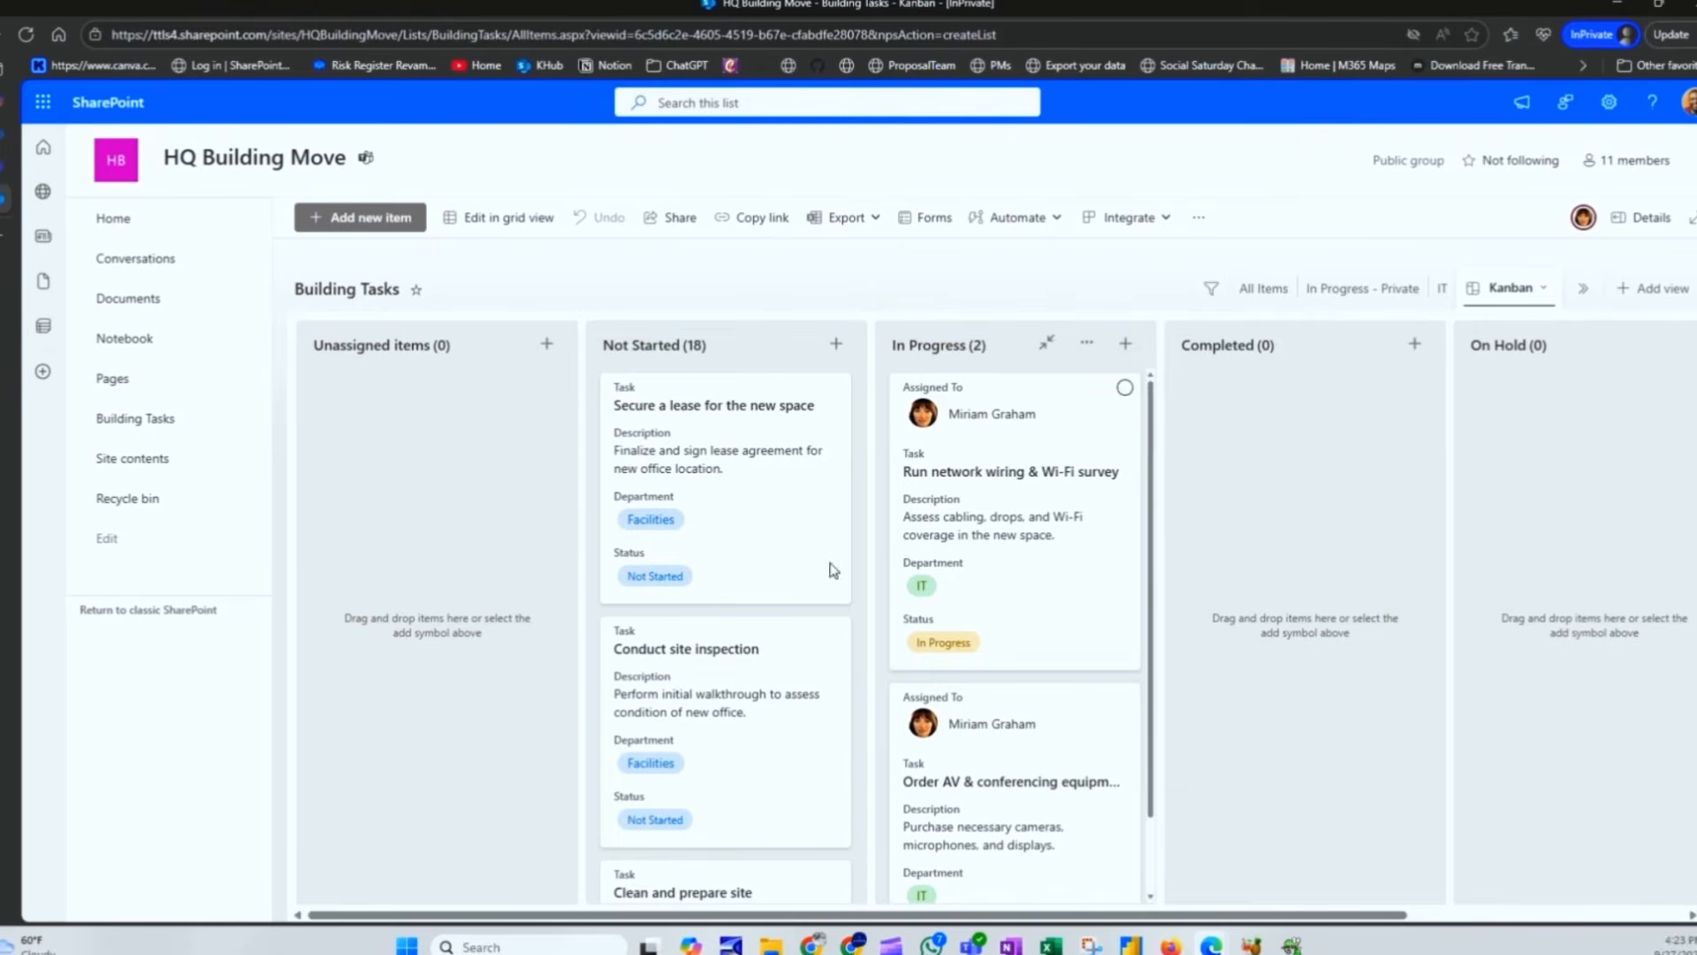
Step: Hide the Unassigned items column on the Kanban board and browse the Not Started cards
scroll(811, 575, down, 6)
scroll(958, 659, down, 1)
scroll(725, 625, up, 6)
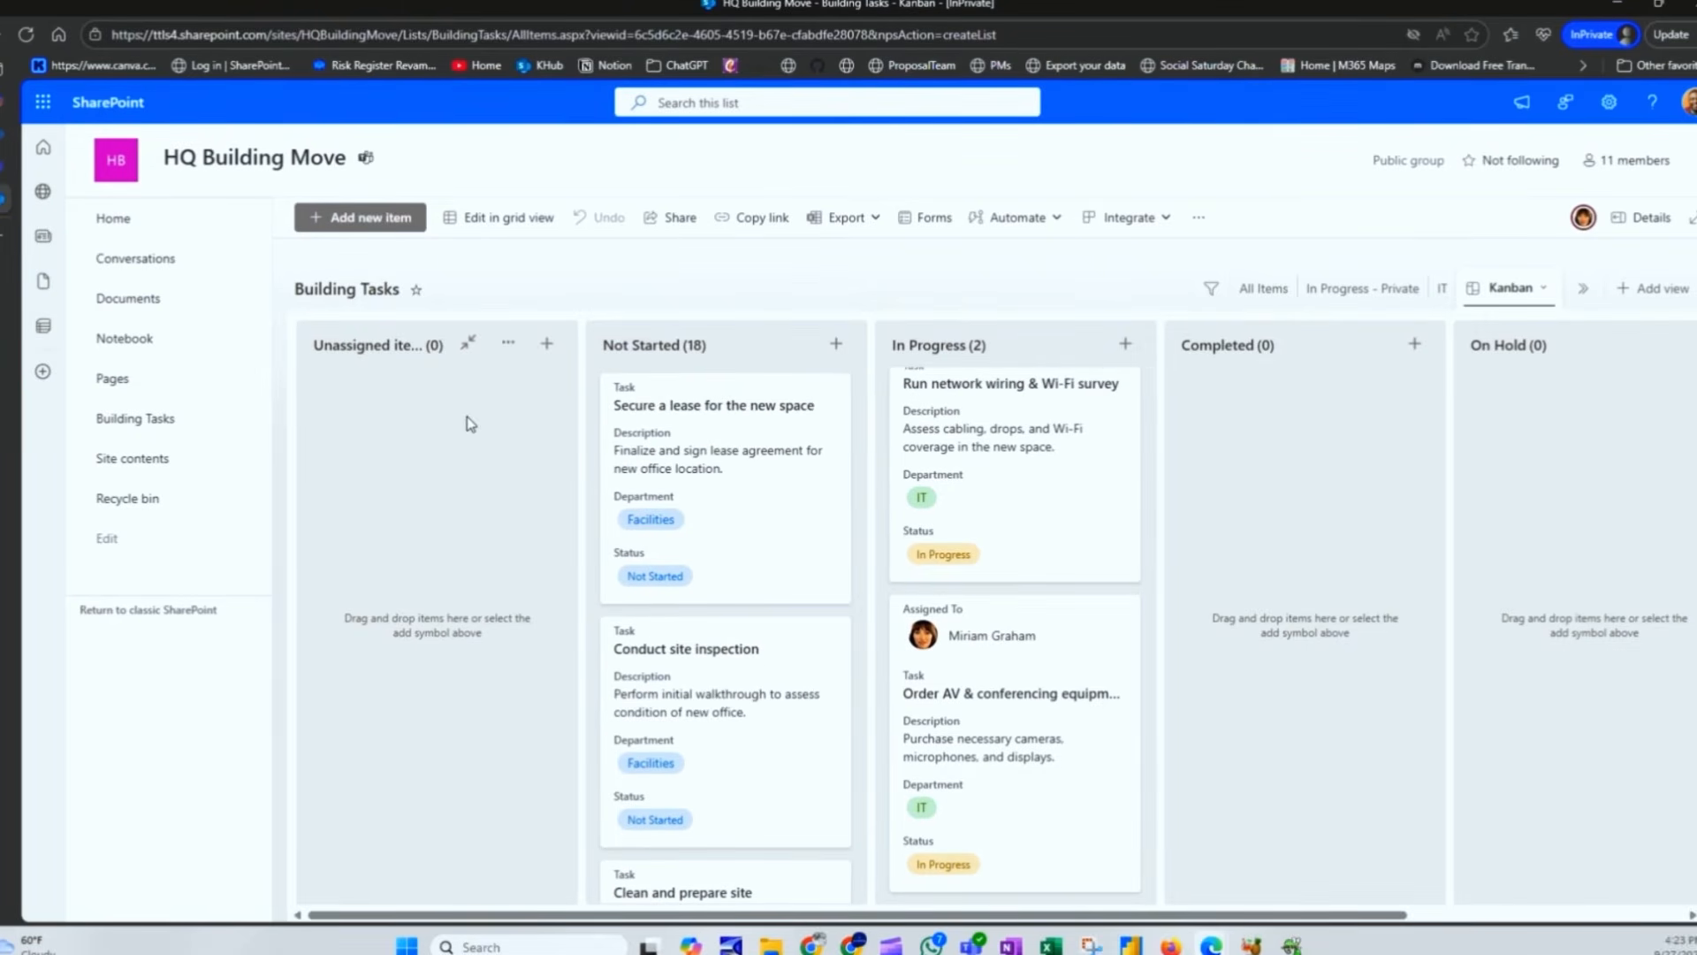
click(508, 345)
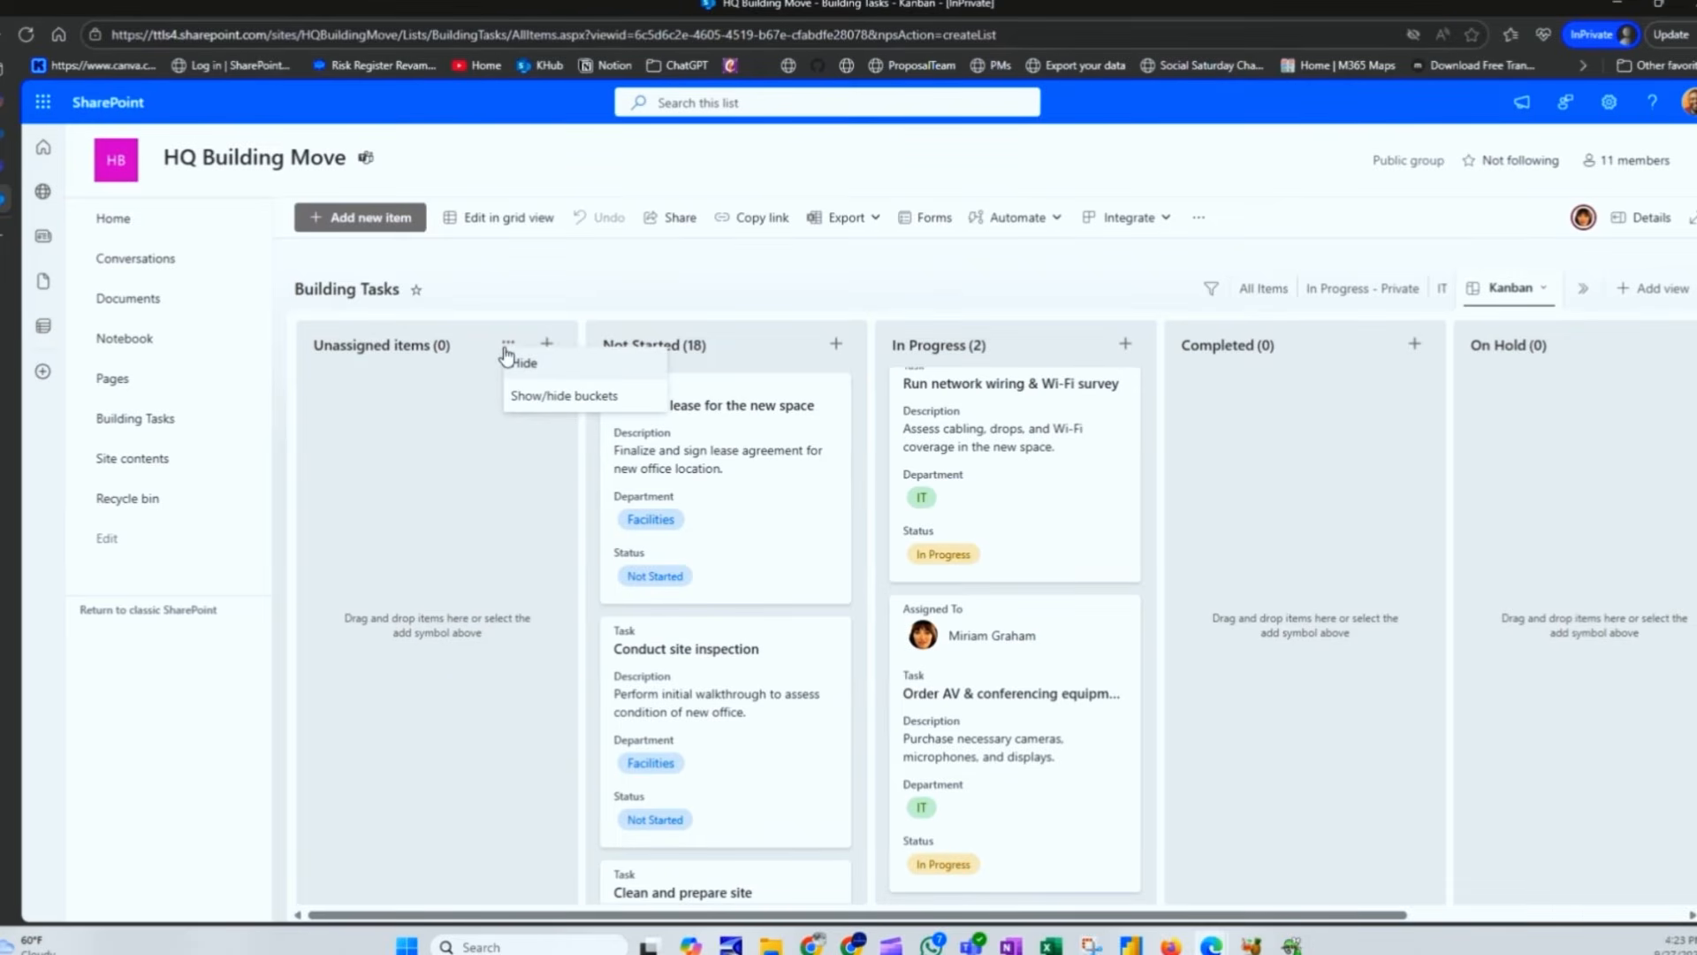
click(528, 362)
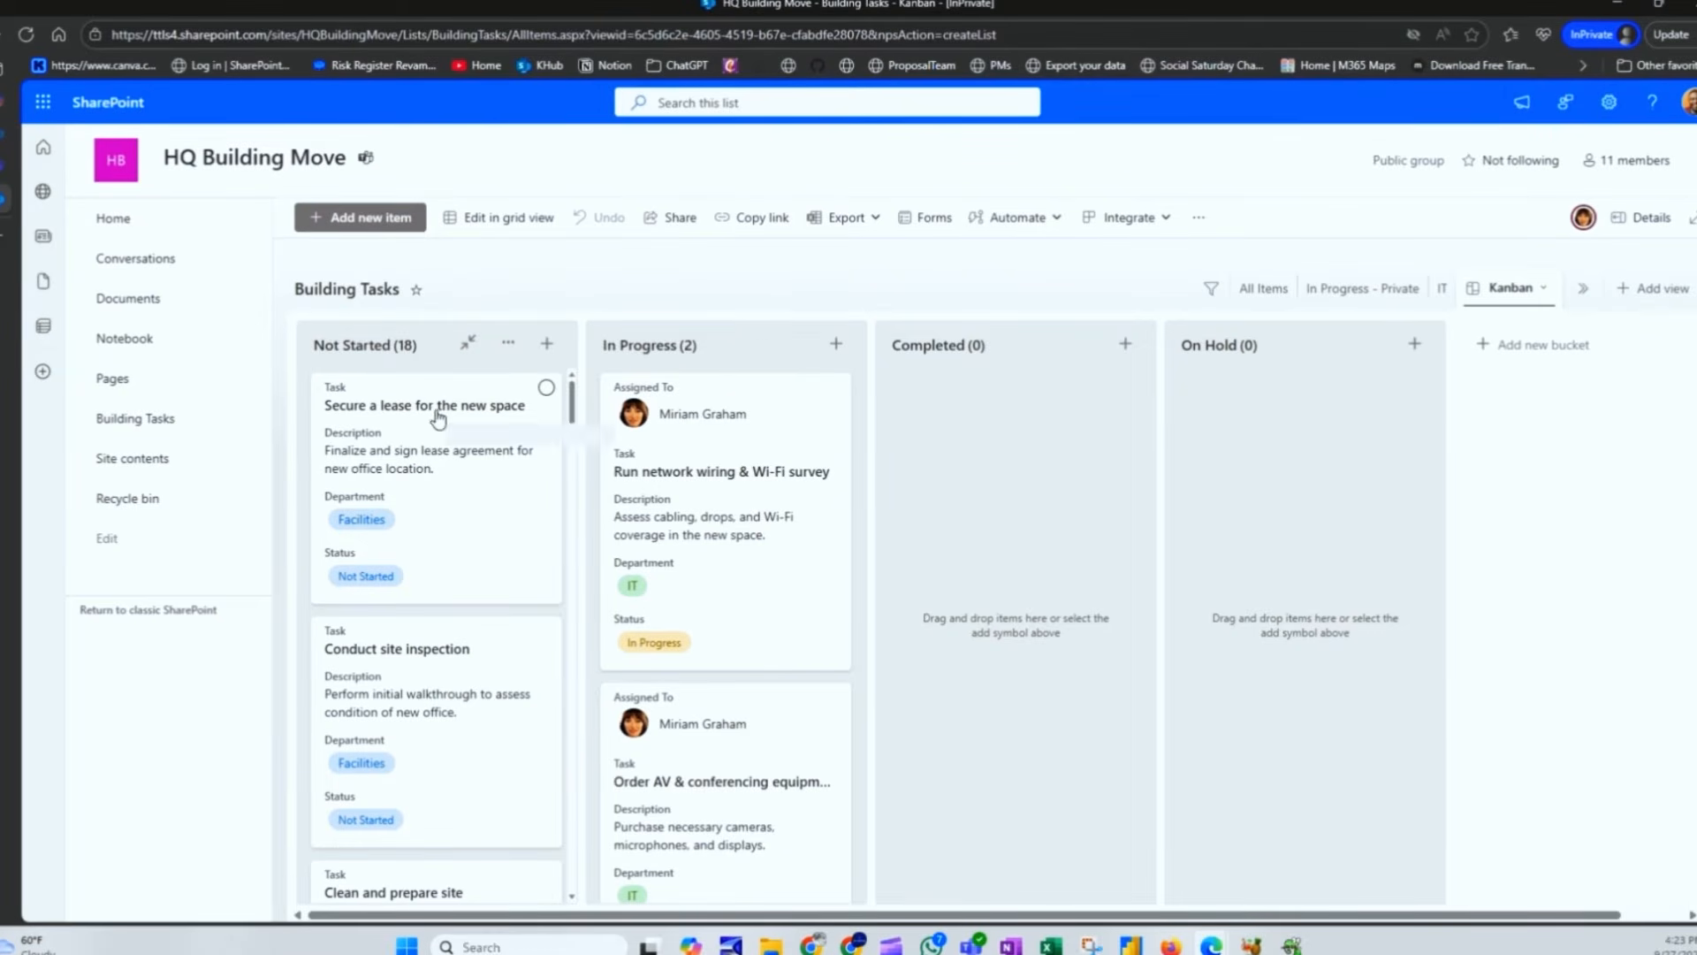
scroll(699, 478, down, 1)
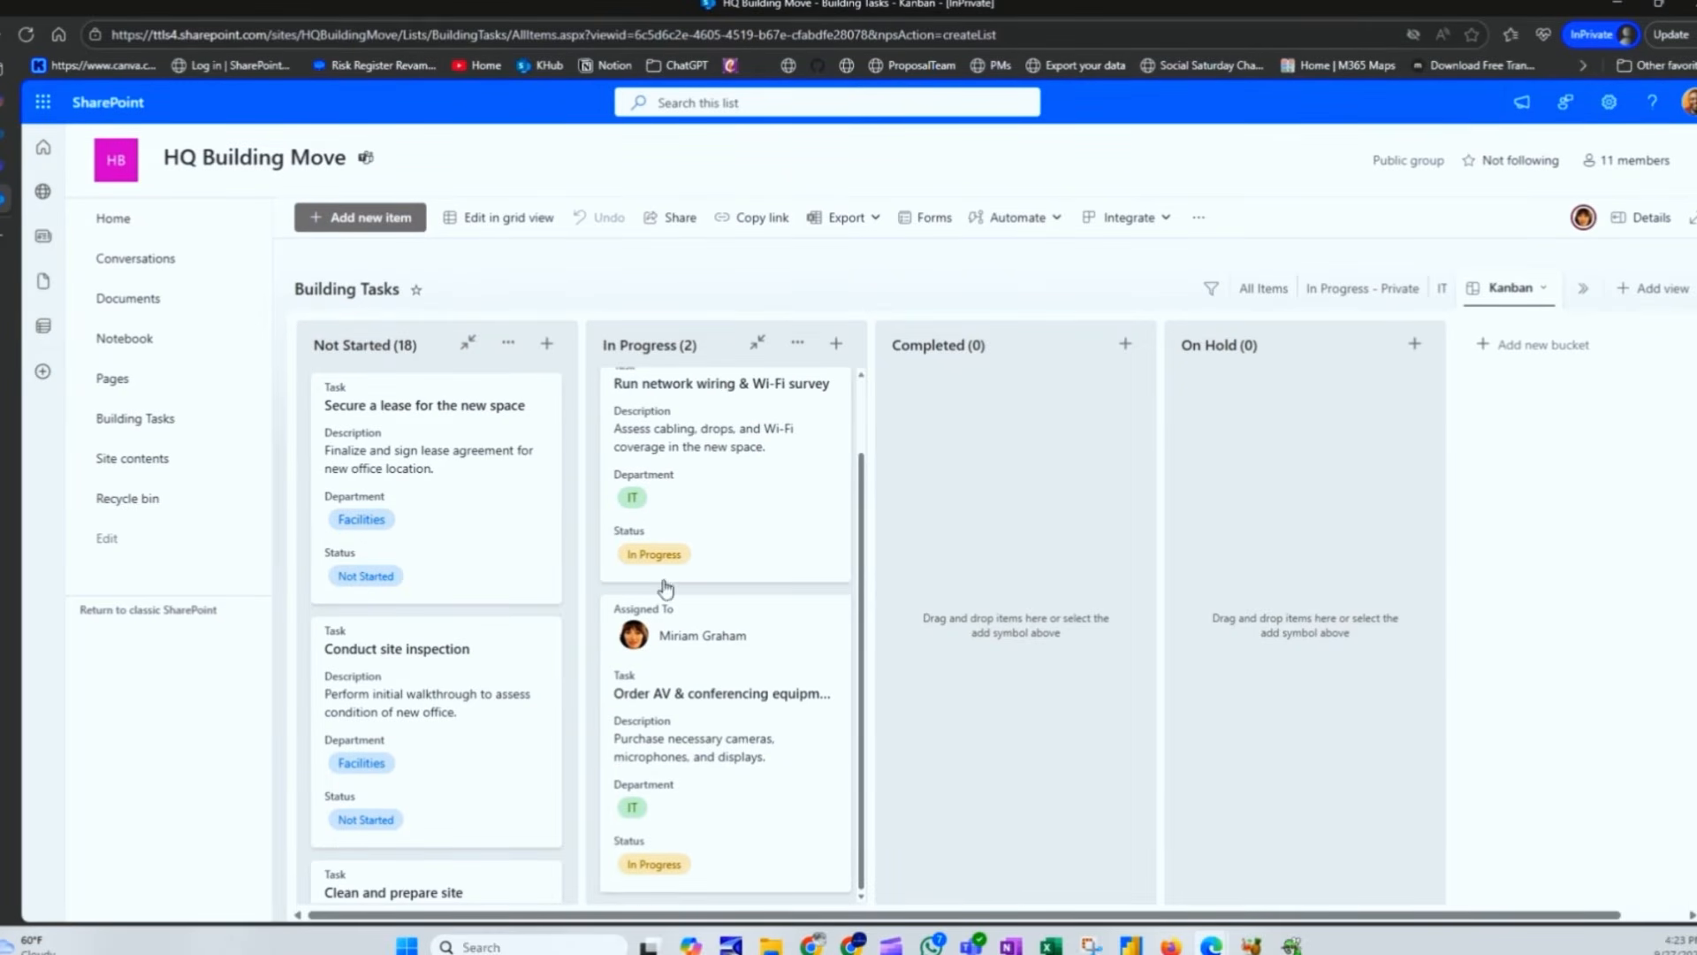
scroll(437, 553, down, 8)
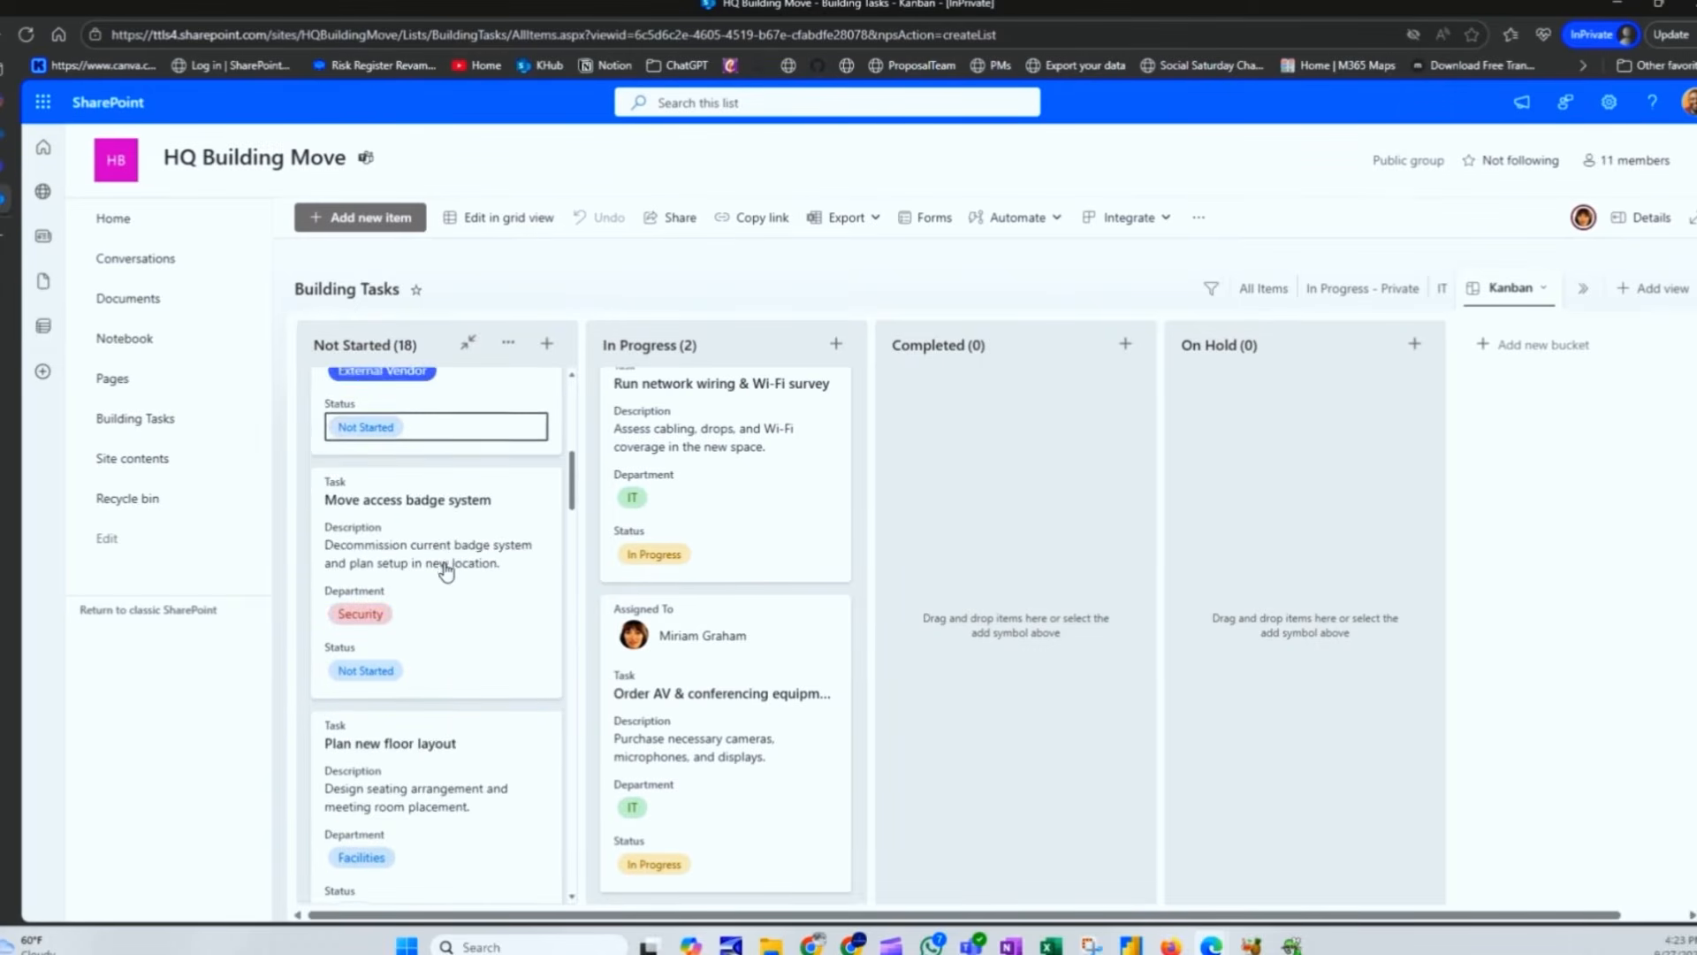
scroll(445, 573, up, 1)
scroll(444, 572, down, 4)
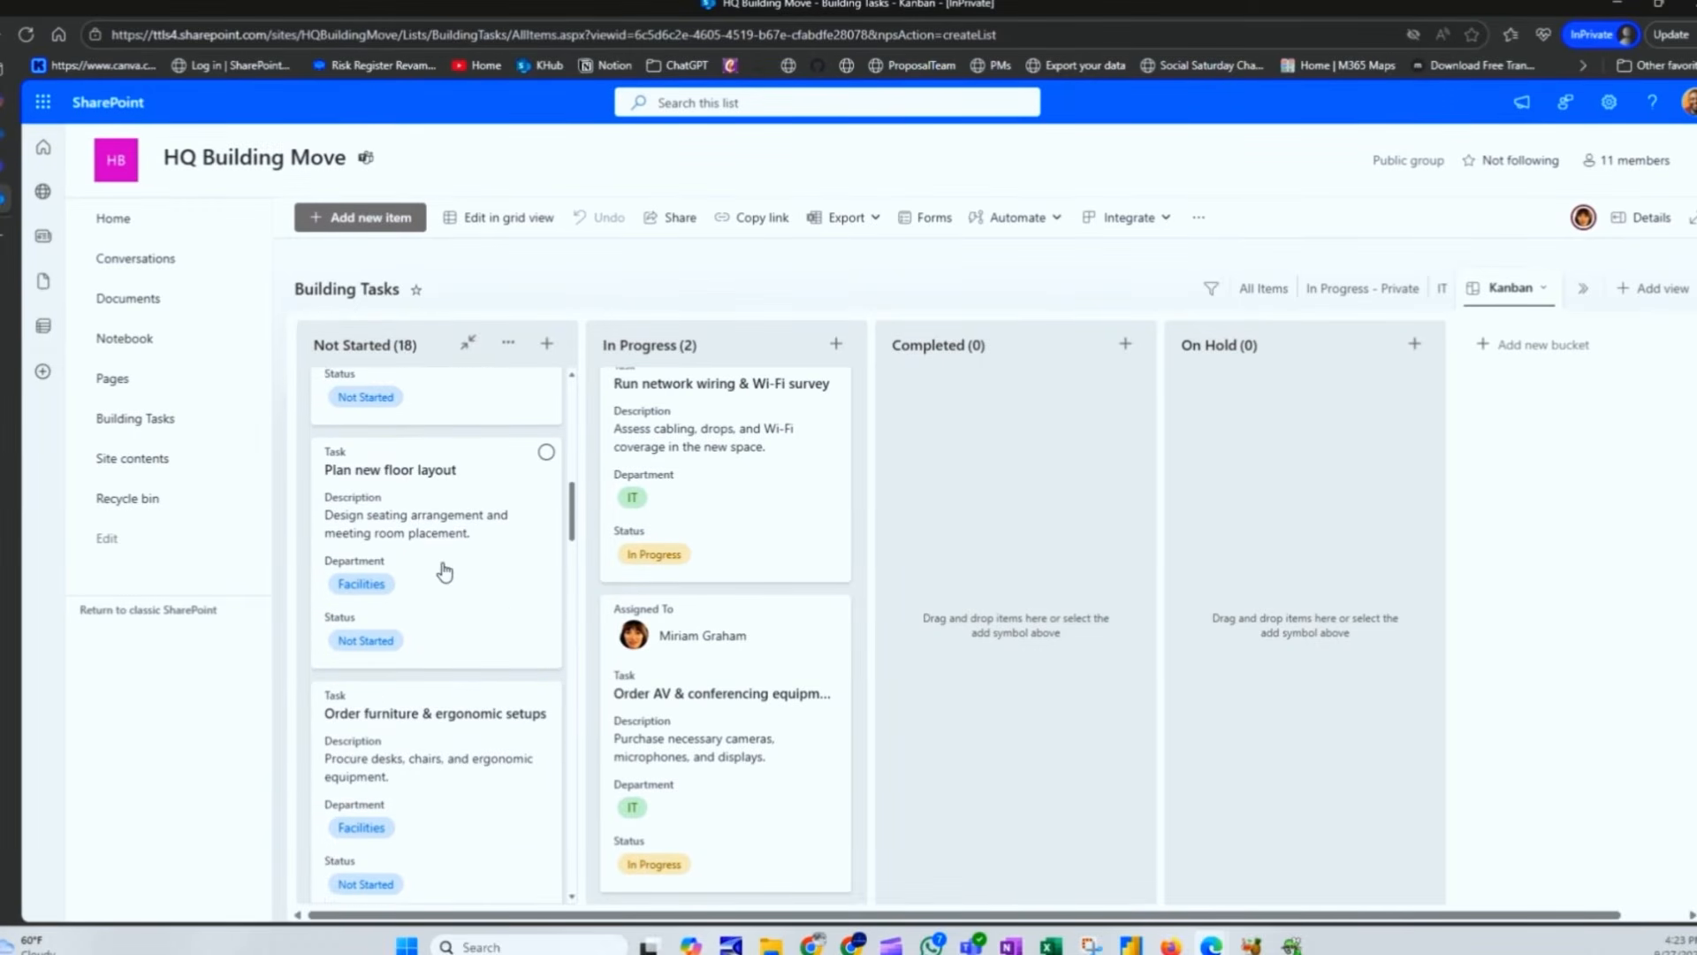
scroll(444, 572, down, 3)
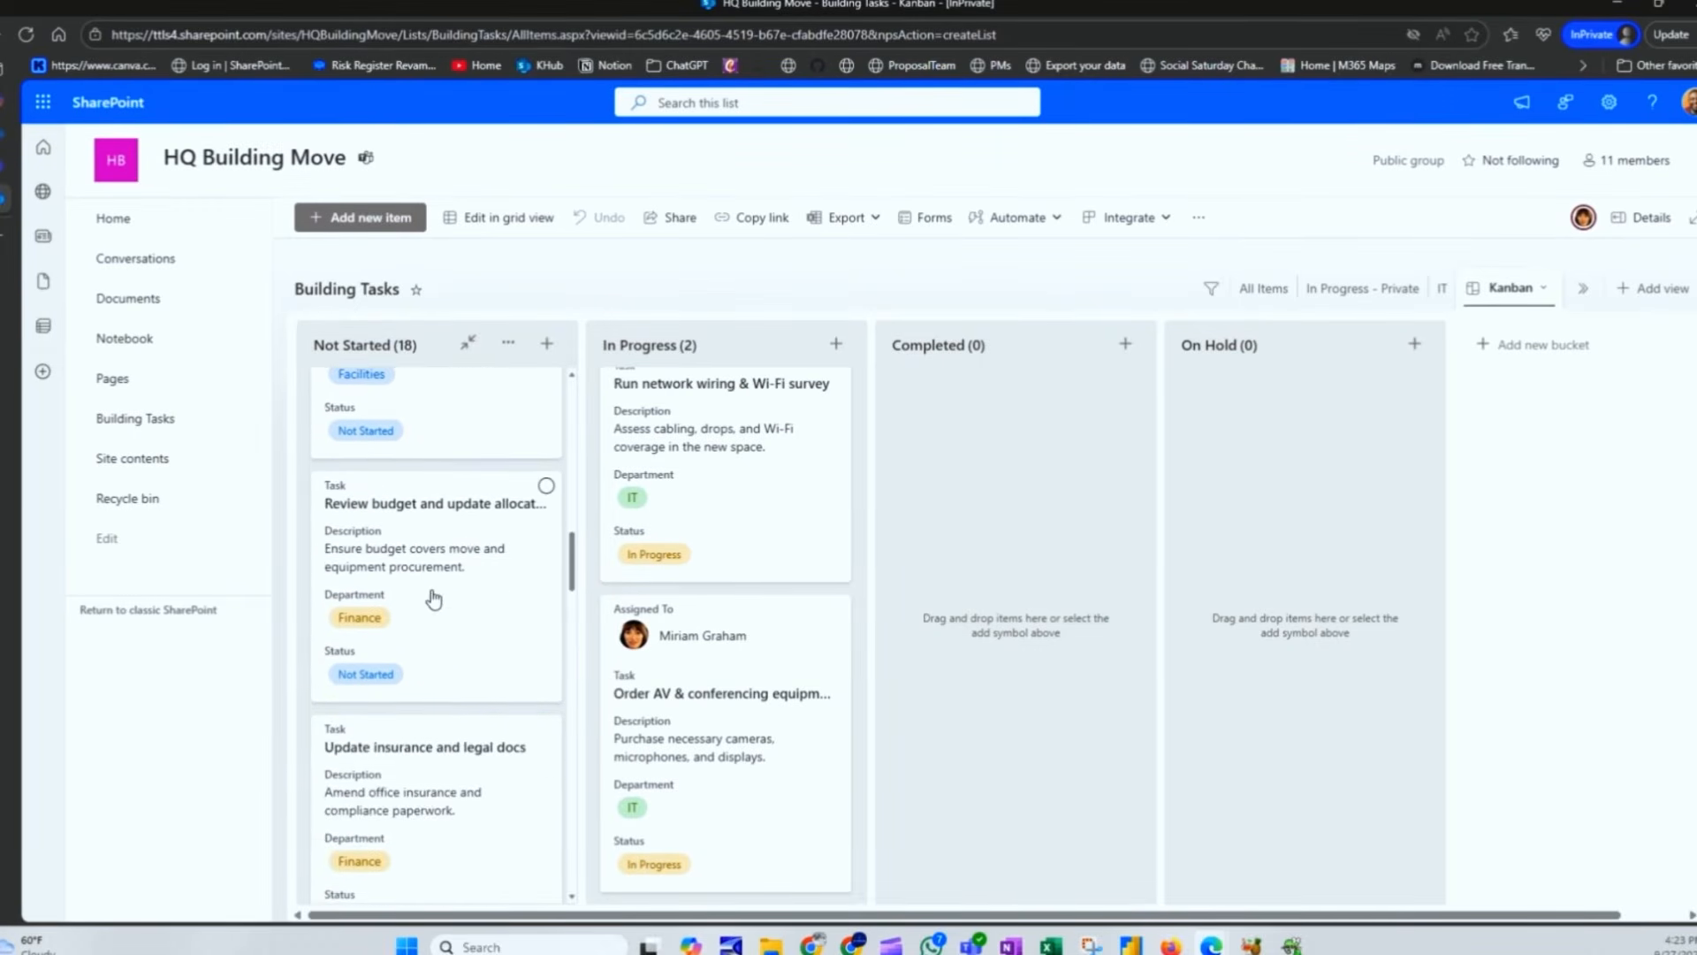
scroll(433, 599, down, 3)
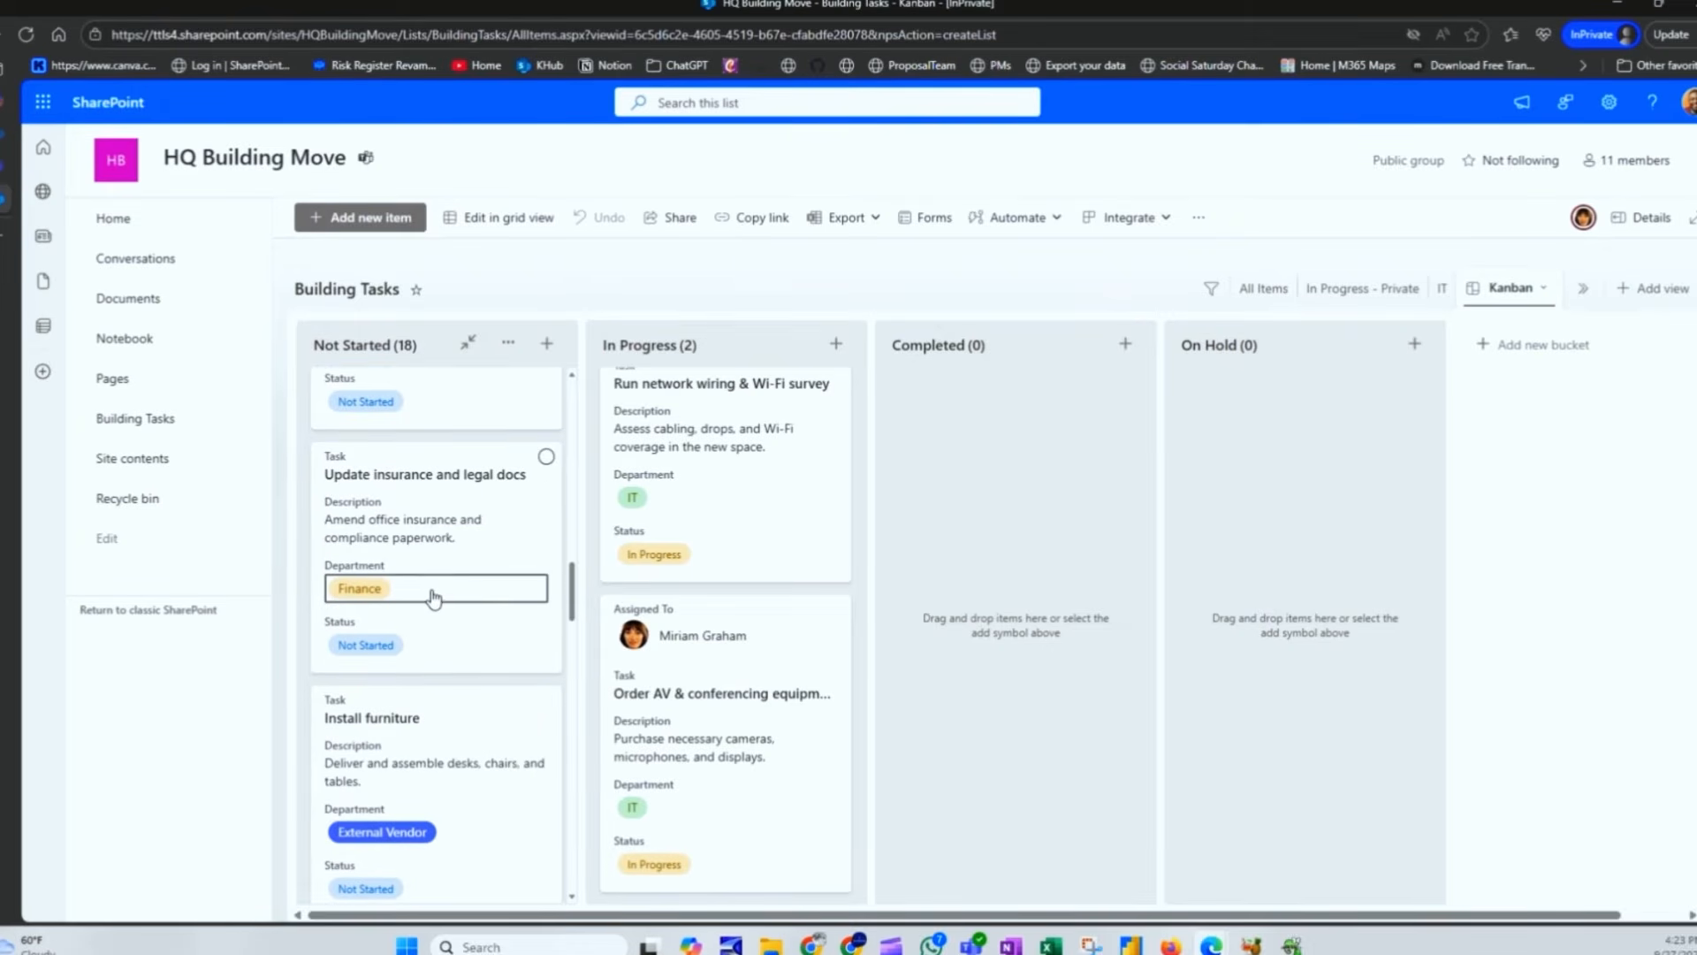
scroll(433, 599, down, 6)
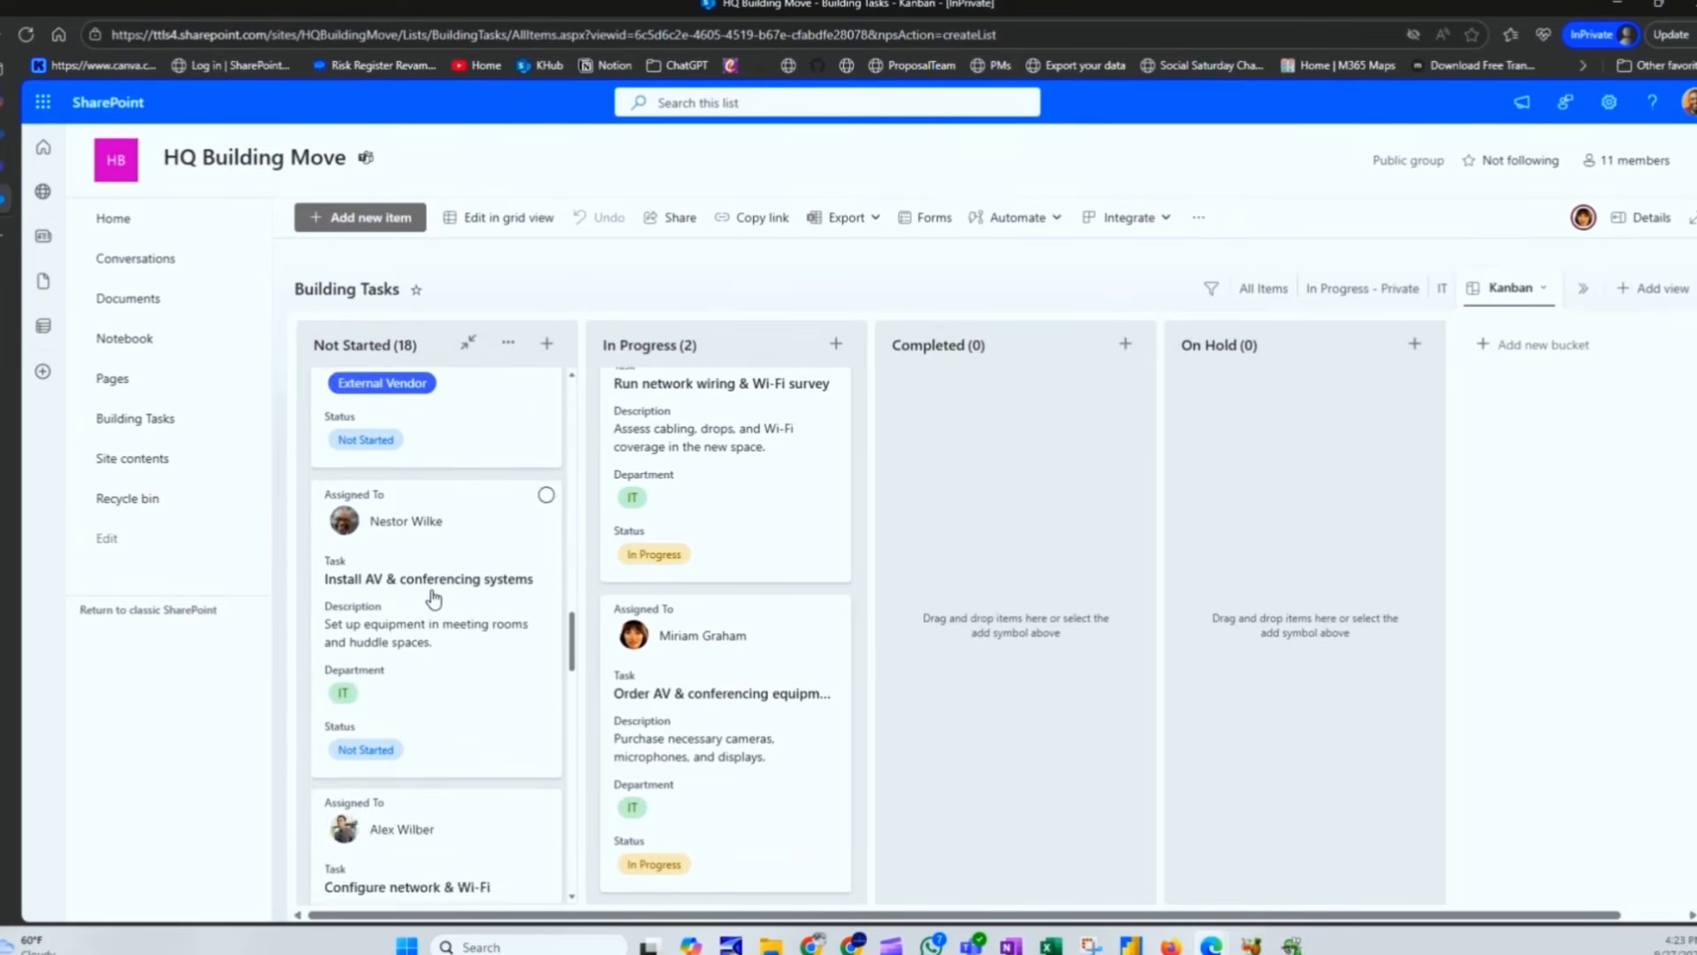
Step: Assign a colleague to the Install furniture task
scroll(433, 599, up, 3)
click(457, 446)
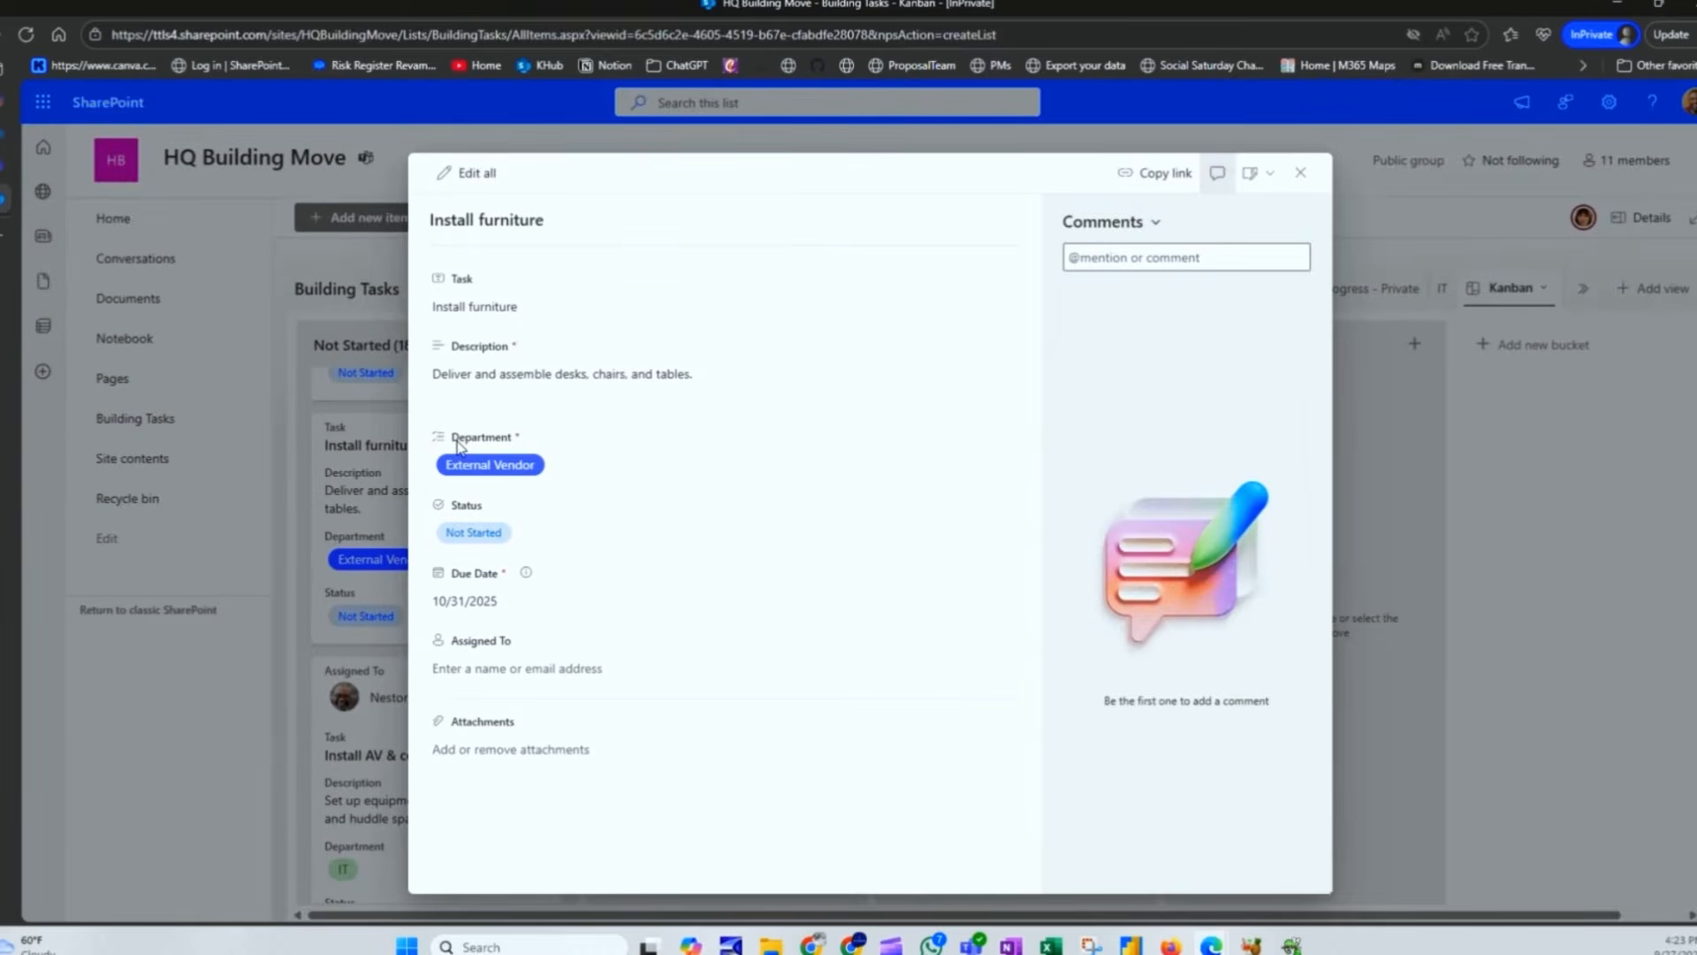
click(532, 665)
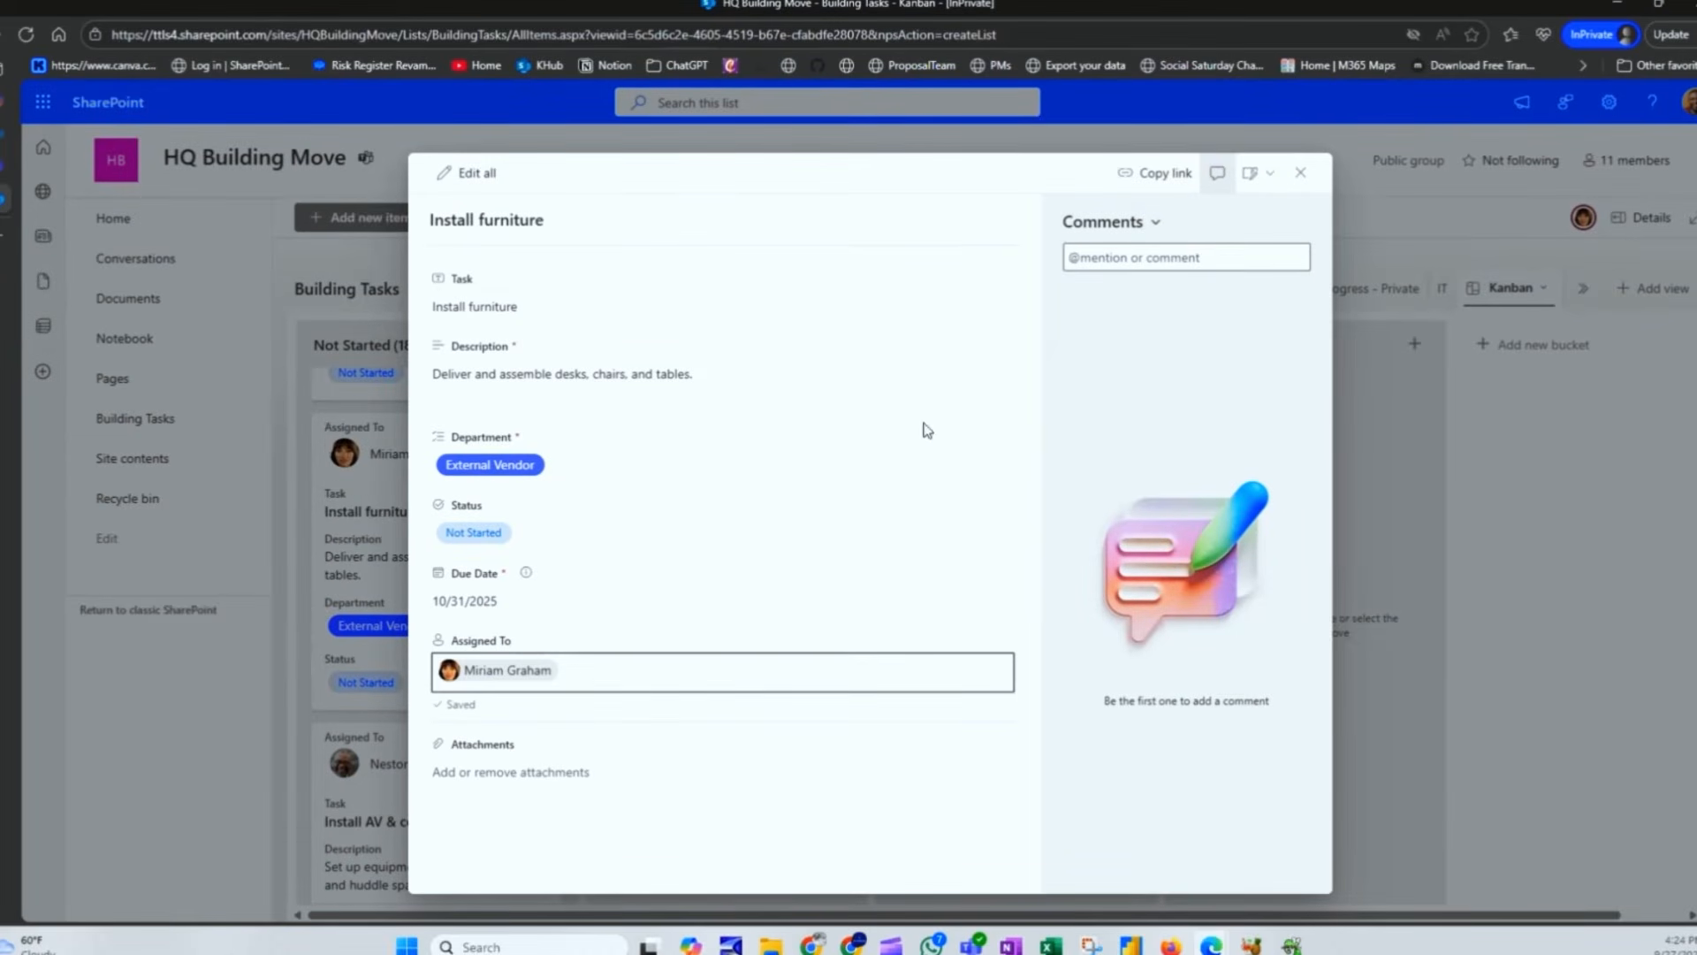
Step: Post a comment explaining that furniture placement matters for laying cable
click(1197, 261)
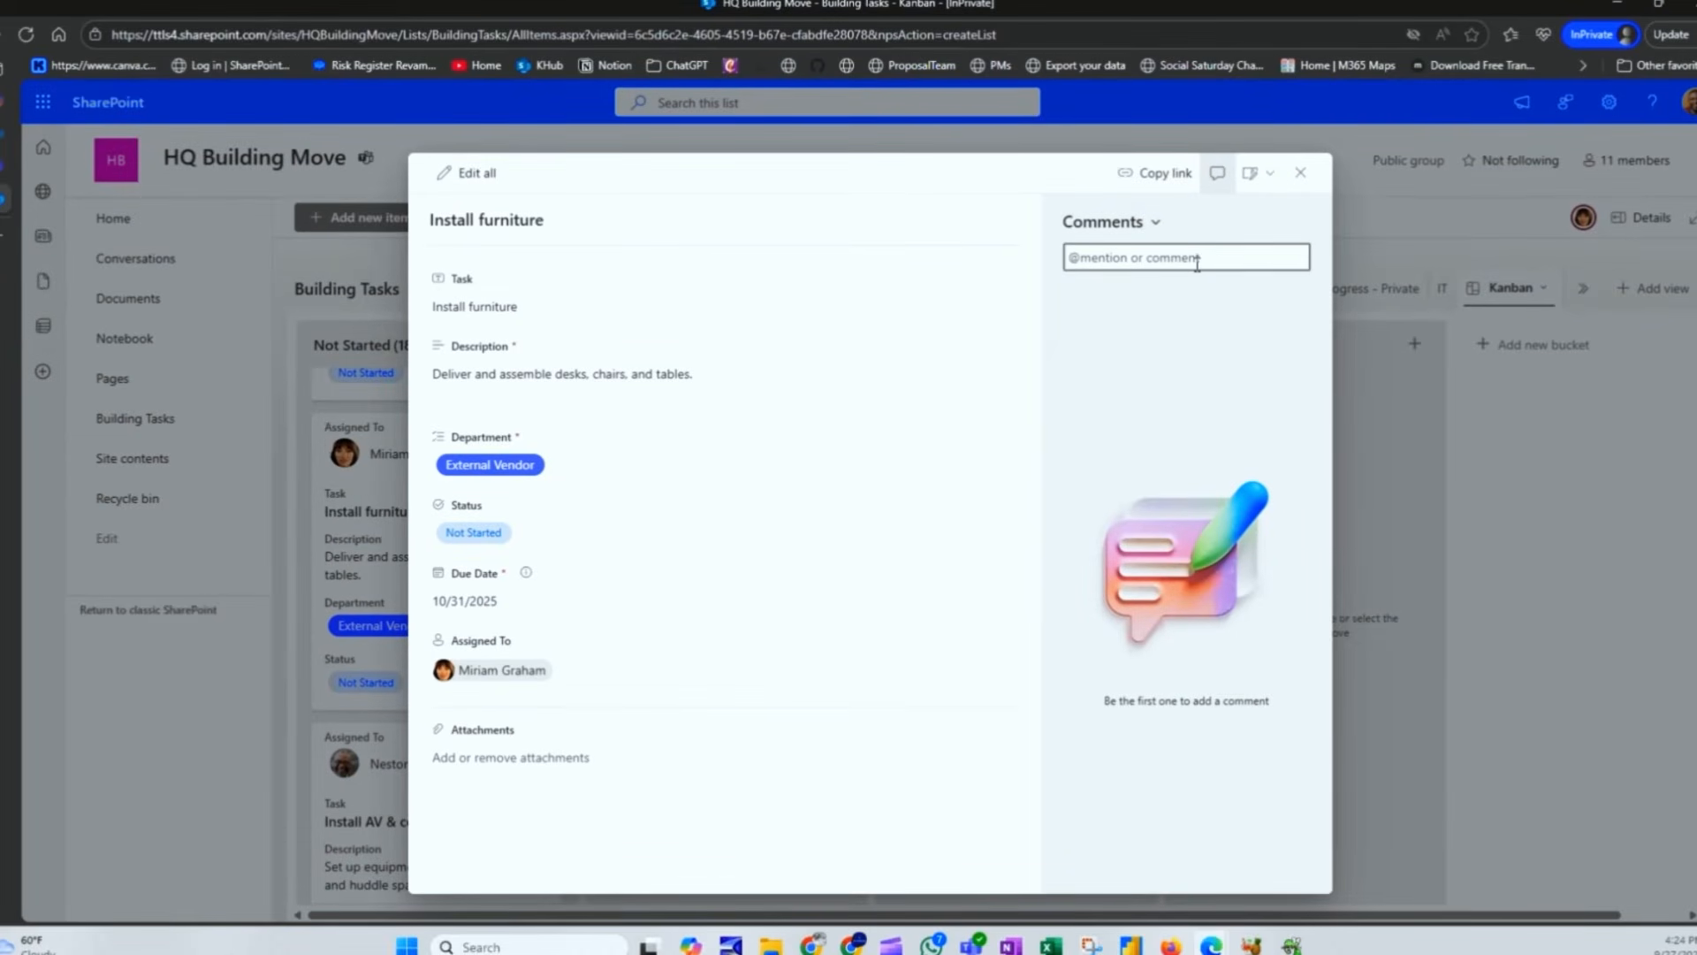
text(I'm adding Miriam to this)
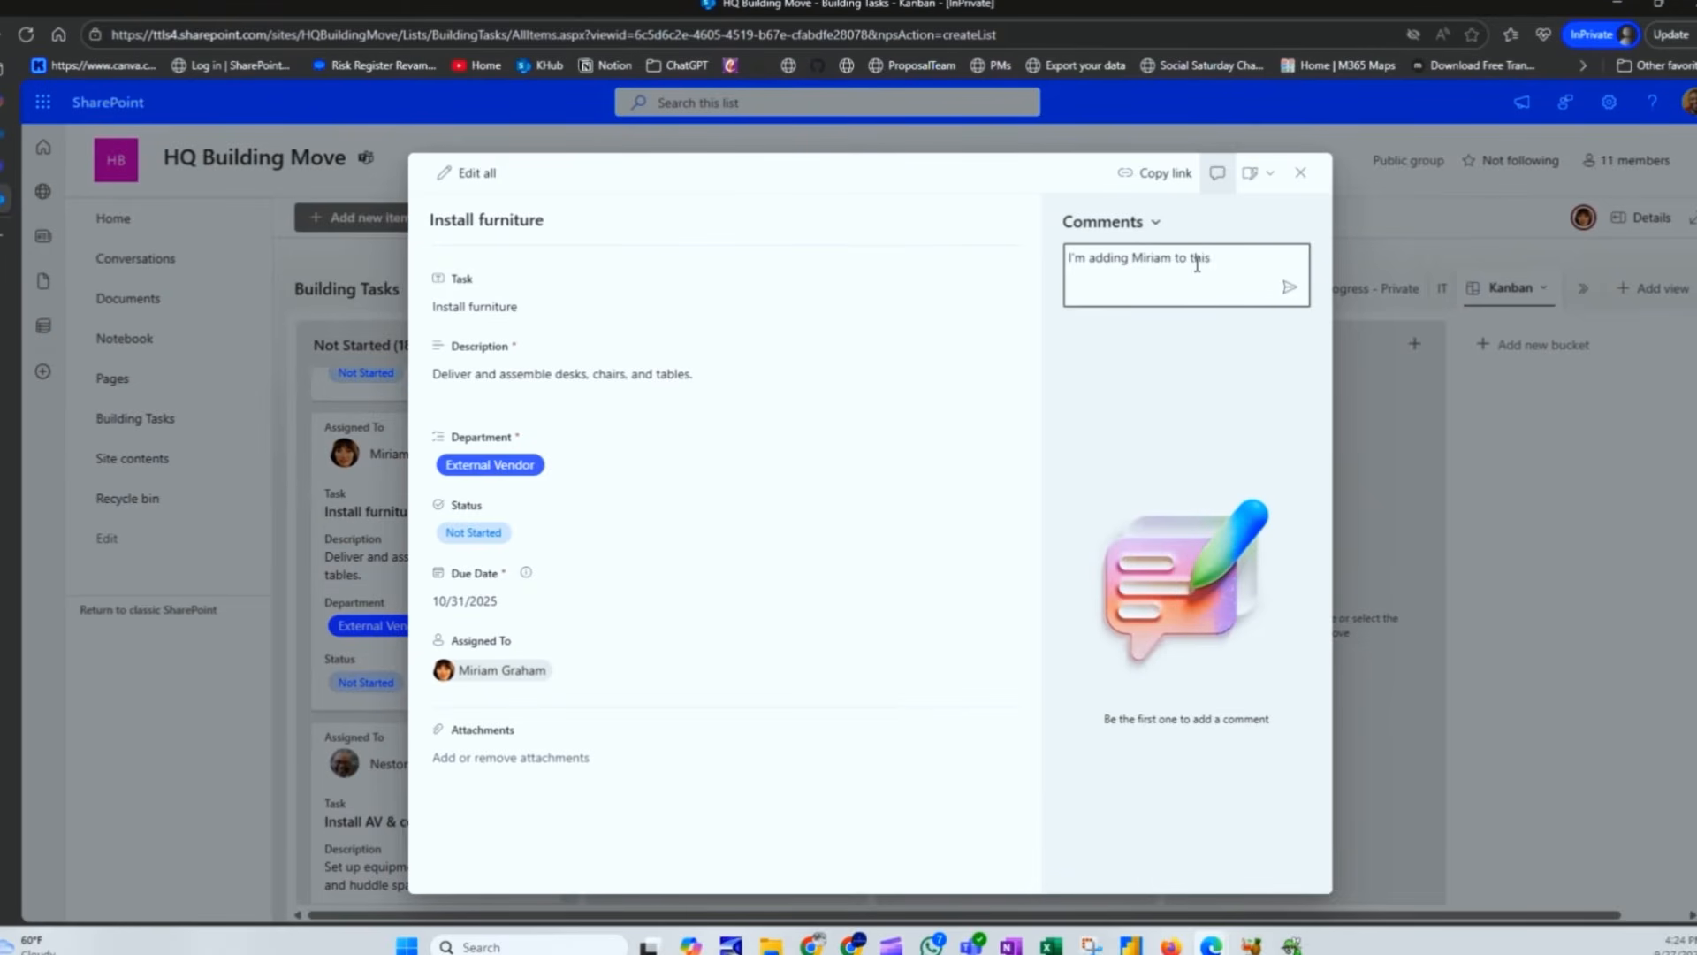
text( task because where )
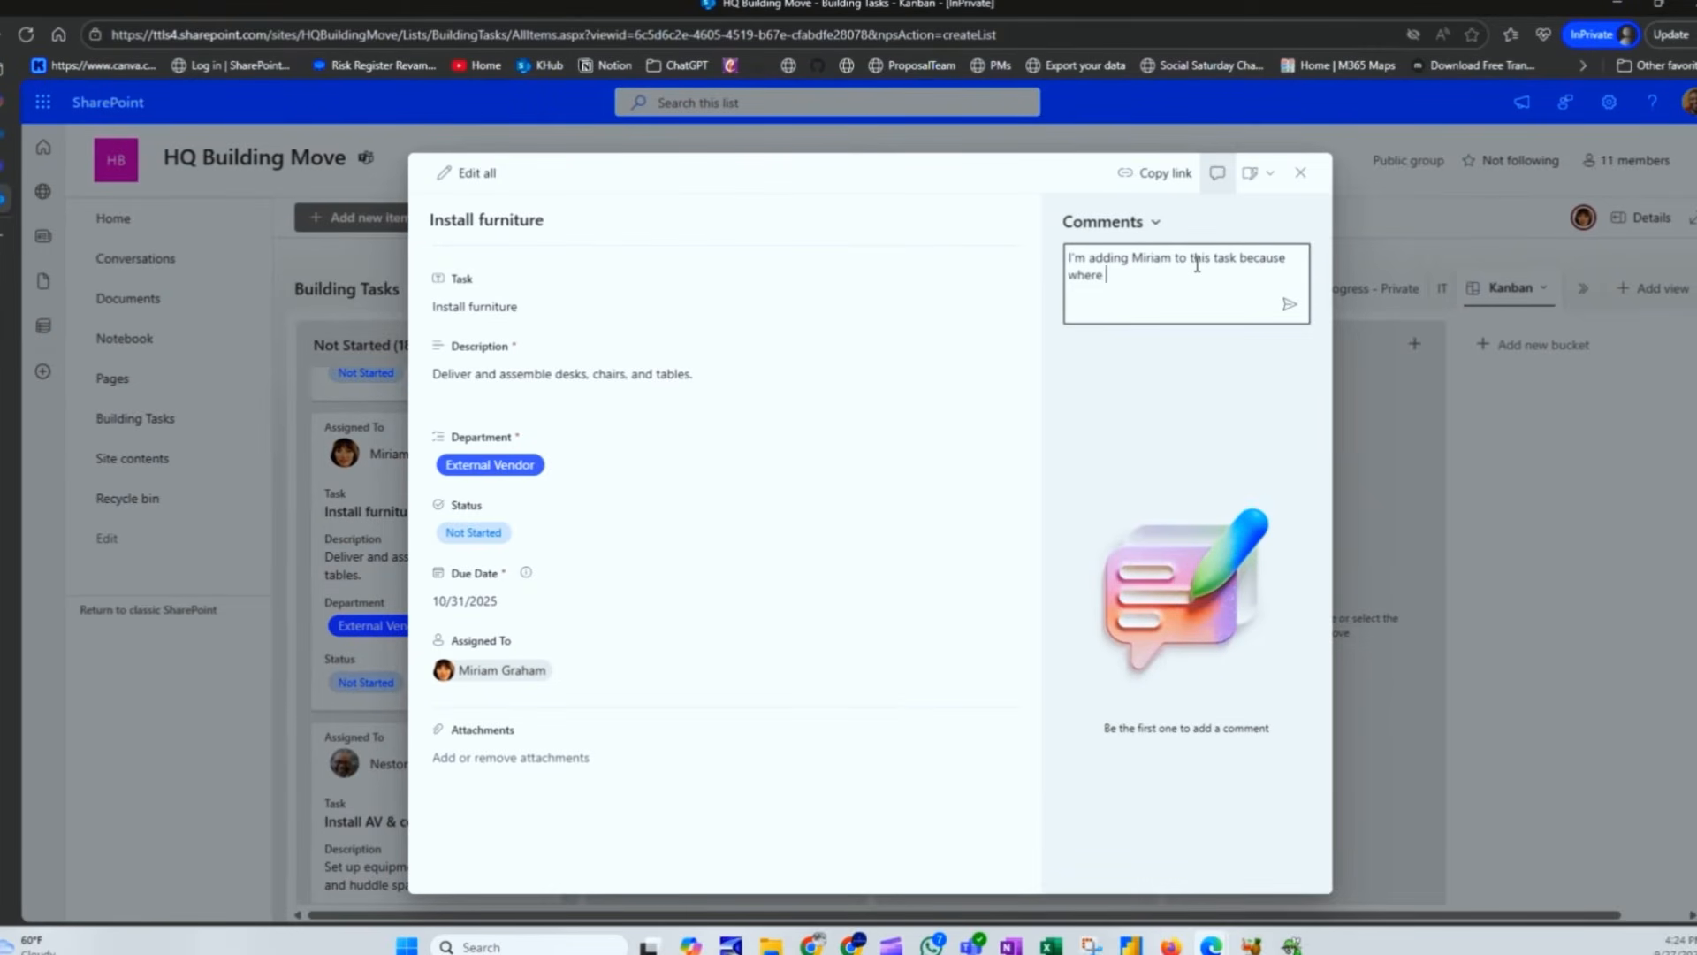
text(we put the furniture is important when laying the )
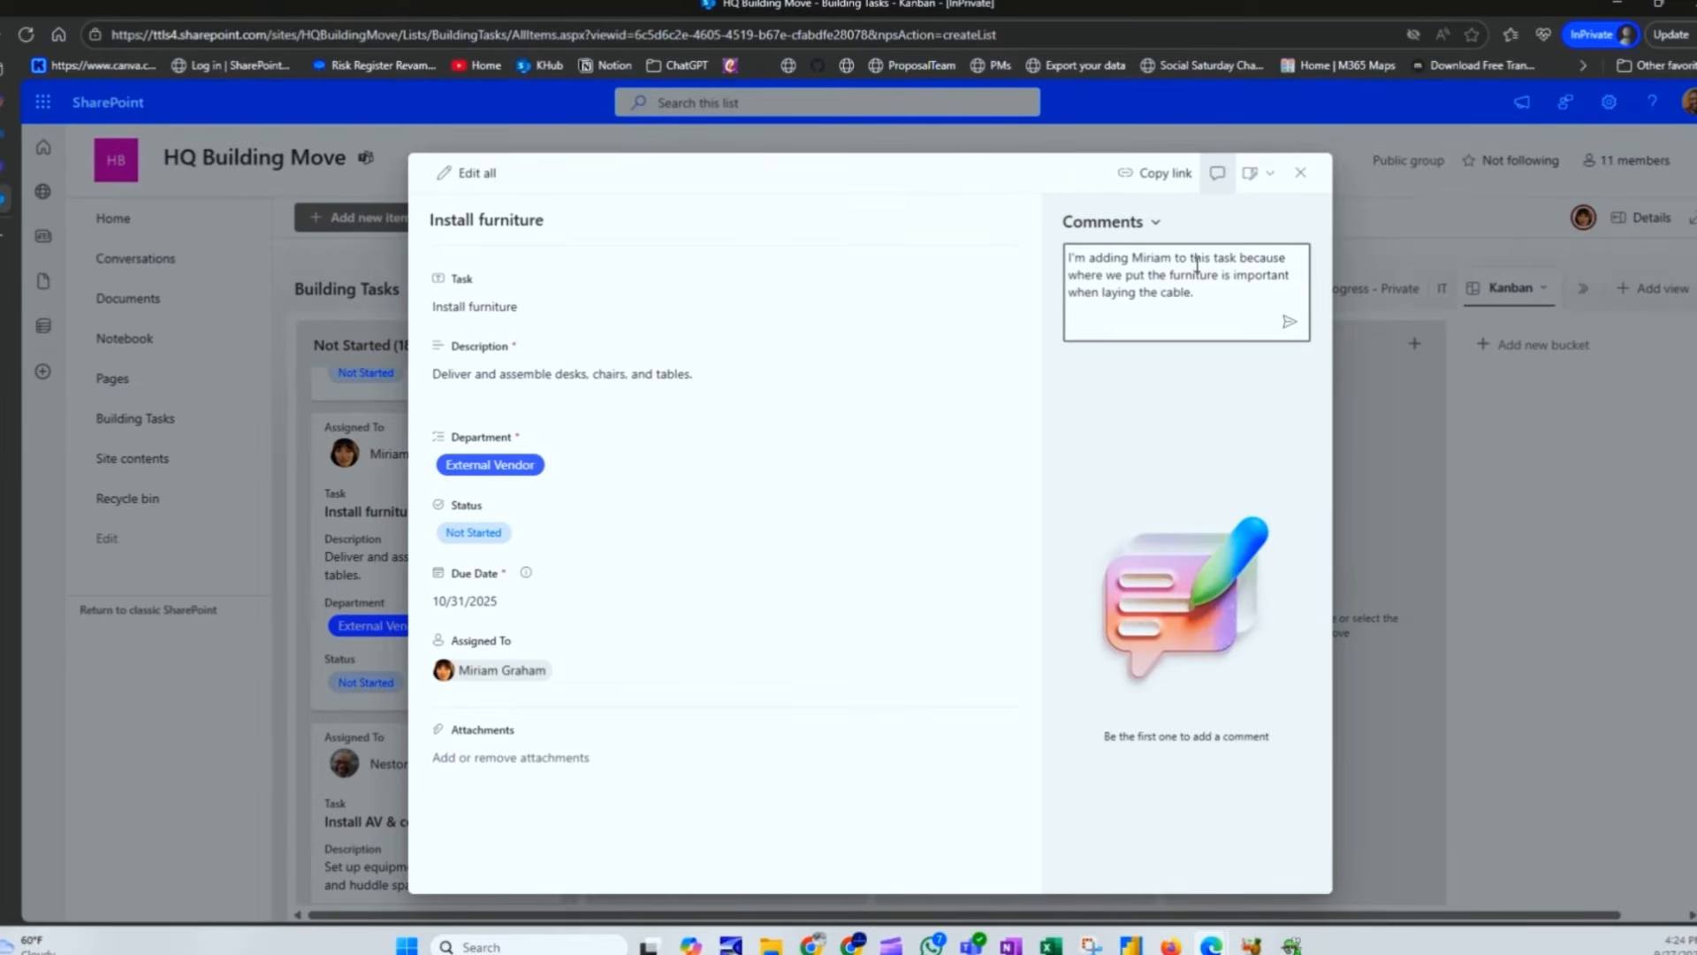
text(cable.)
click(1289, 320)
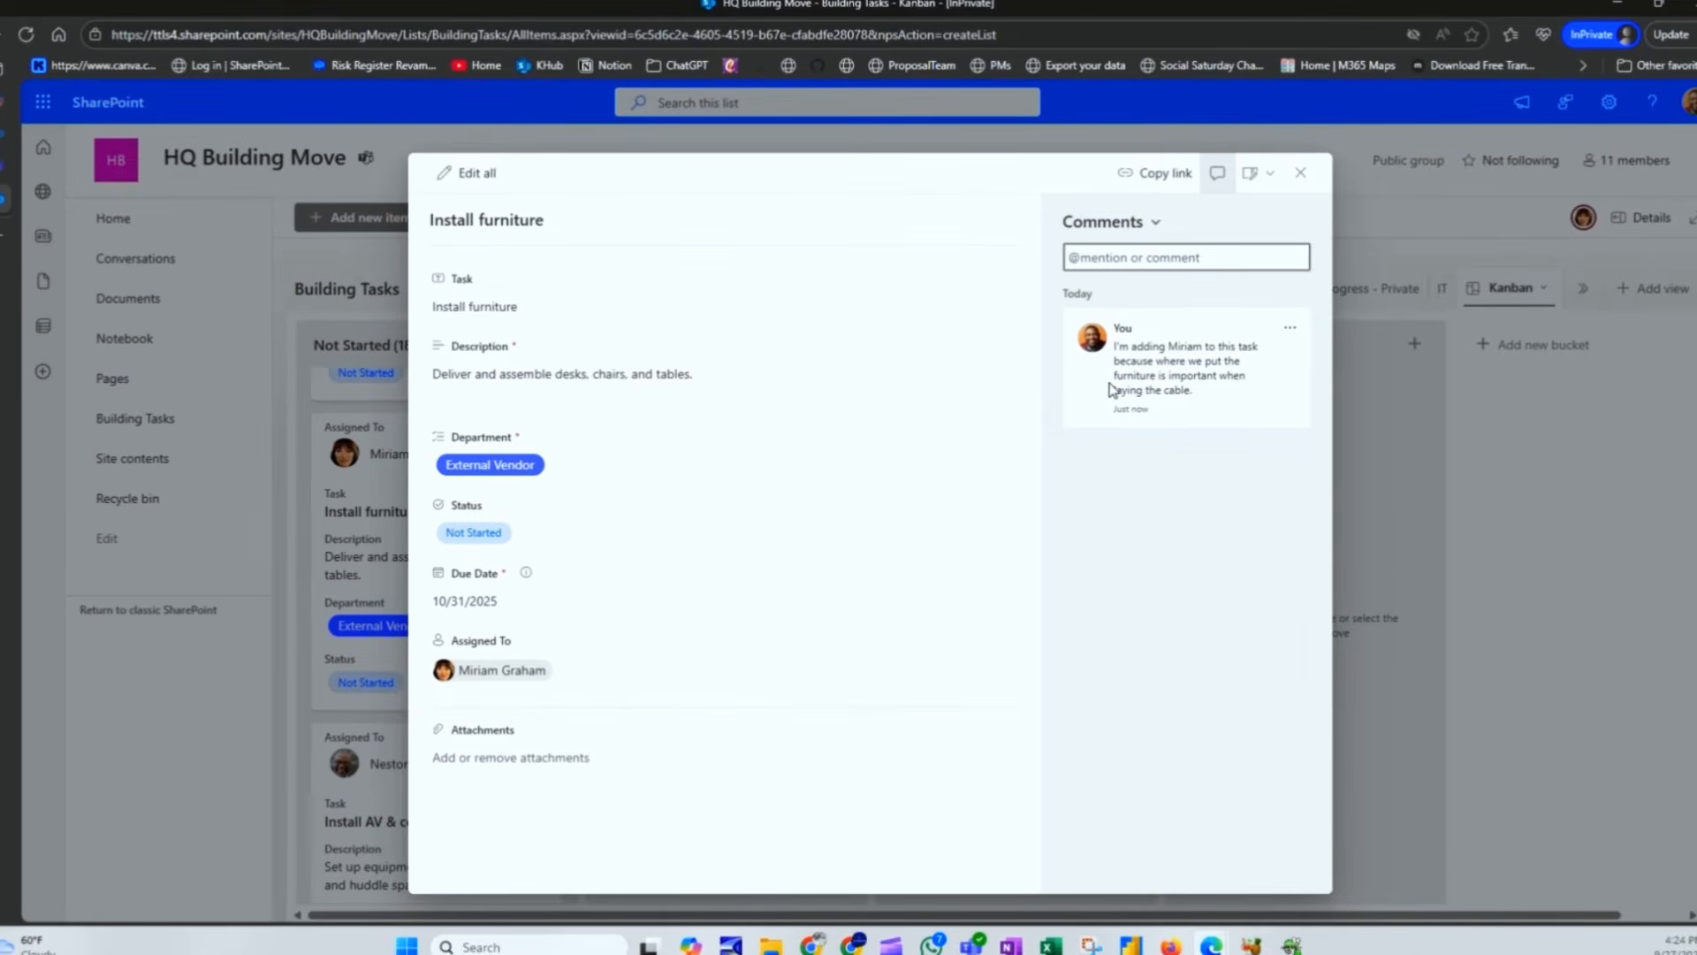
click(1301, 173)
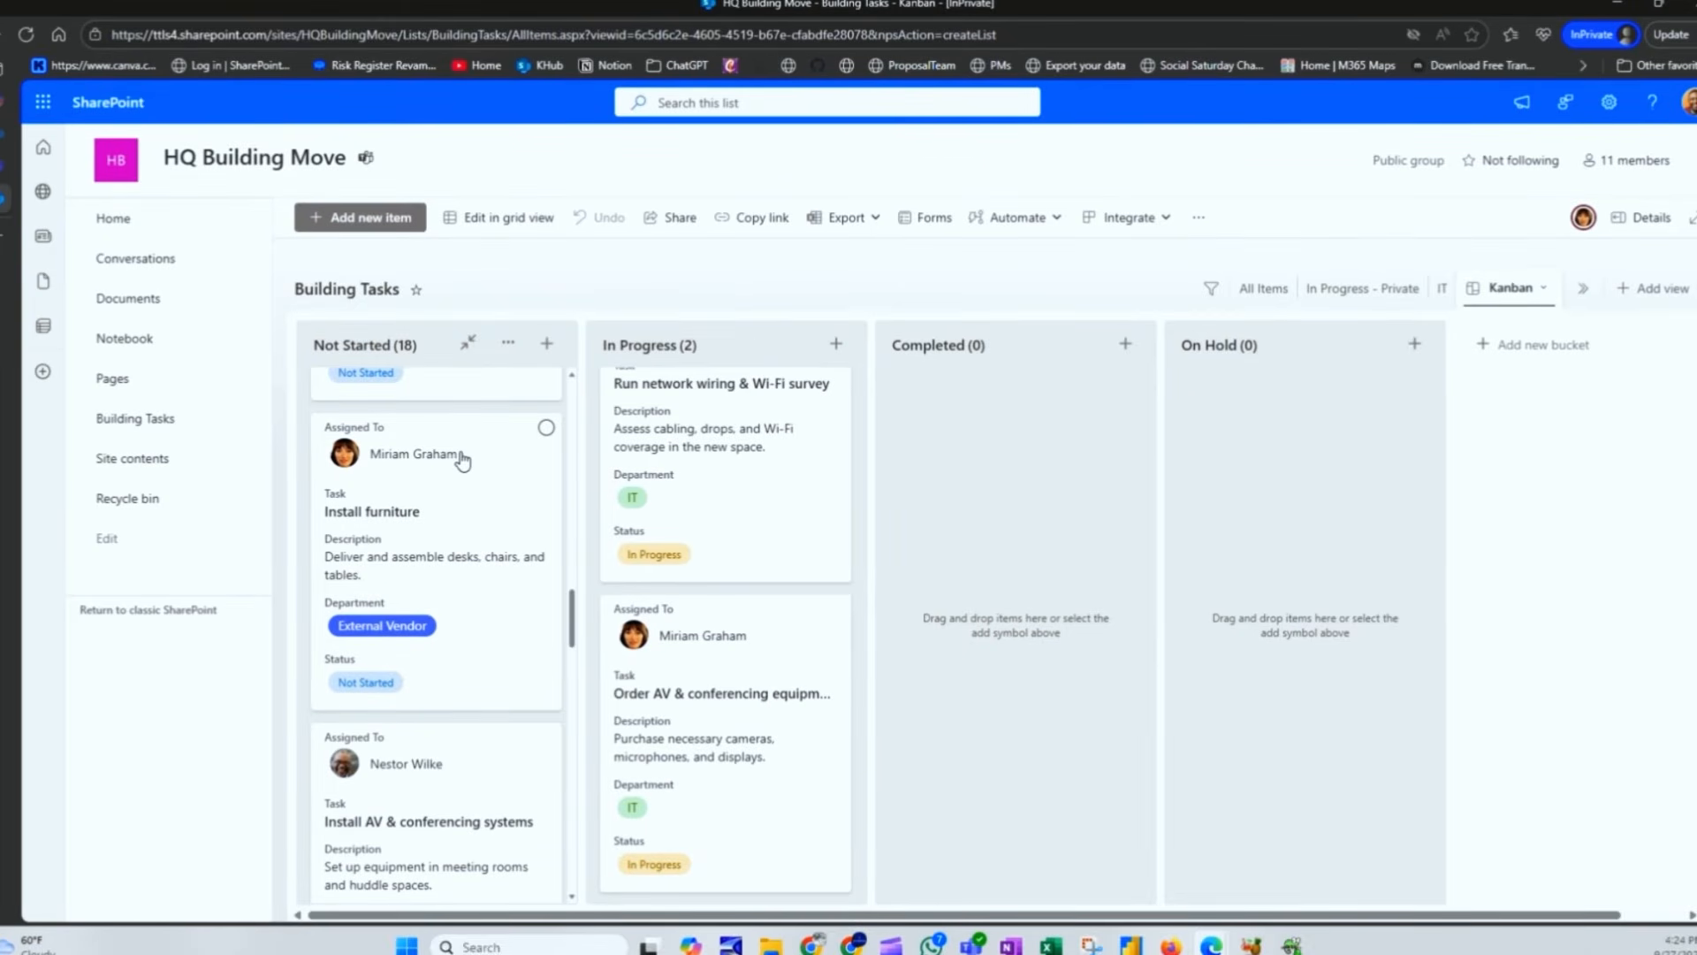
Step: Move the Install furniture card into the On Hold column, then return to All Items
drag(454, 451, 1290, 468)
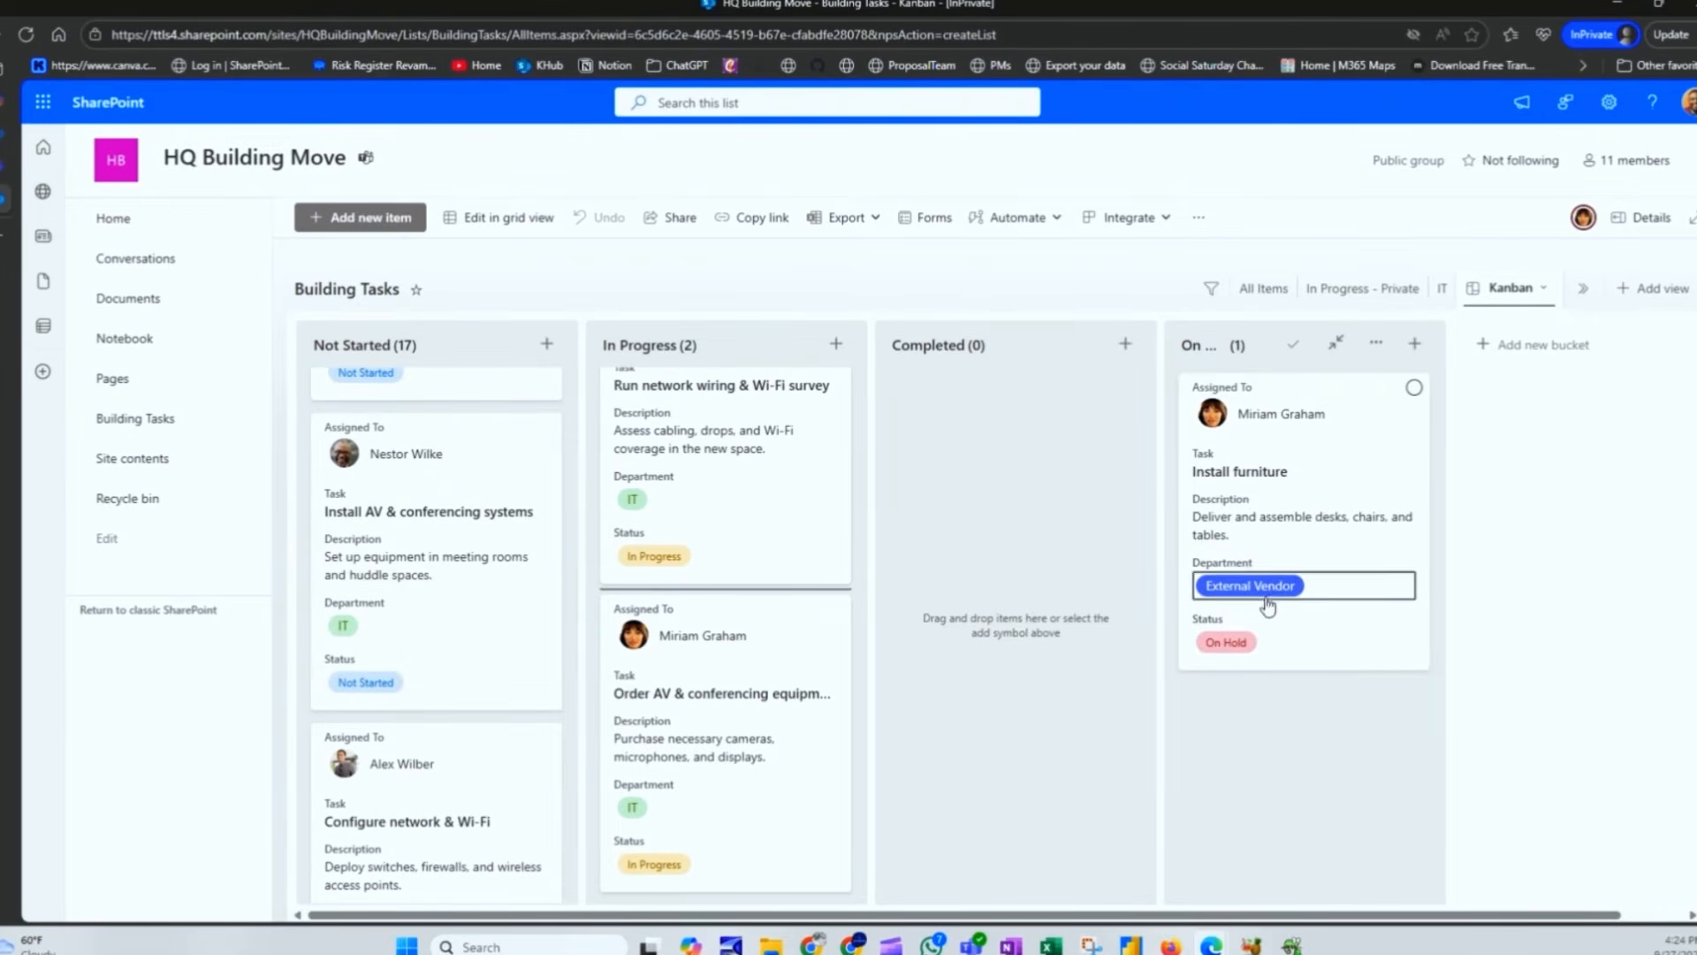
click(1344, 470)
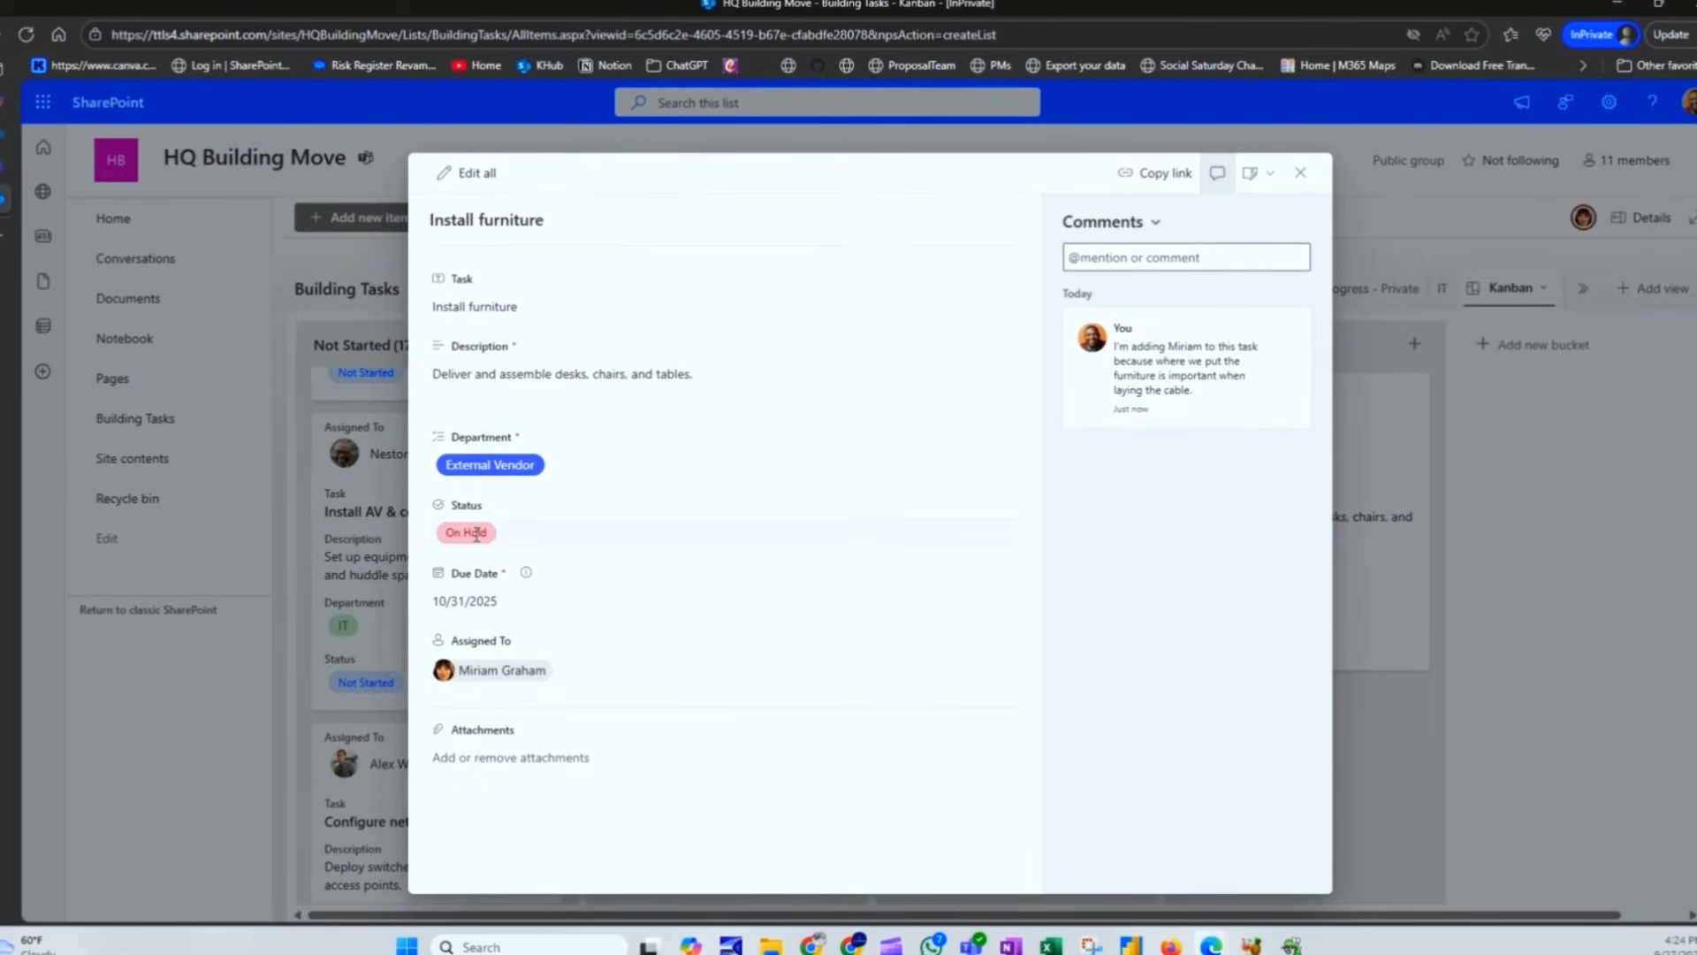
click(1301, 172)
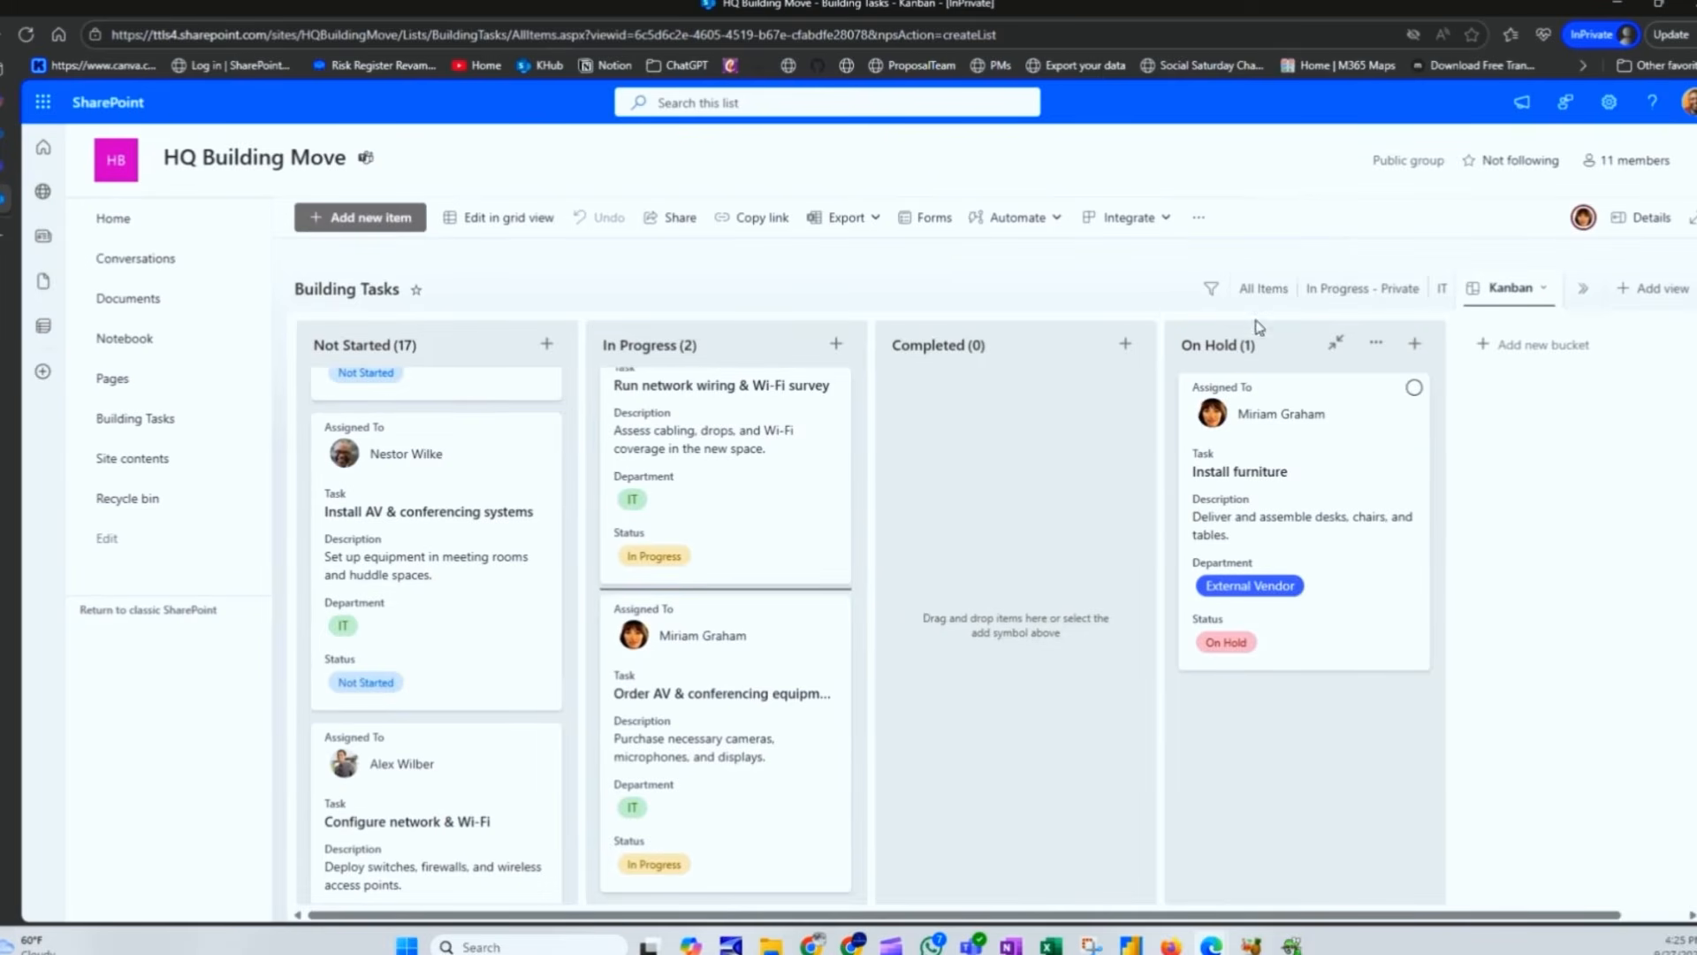
click(1264, 288)
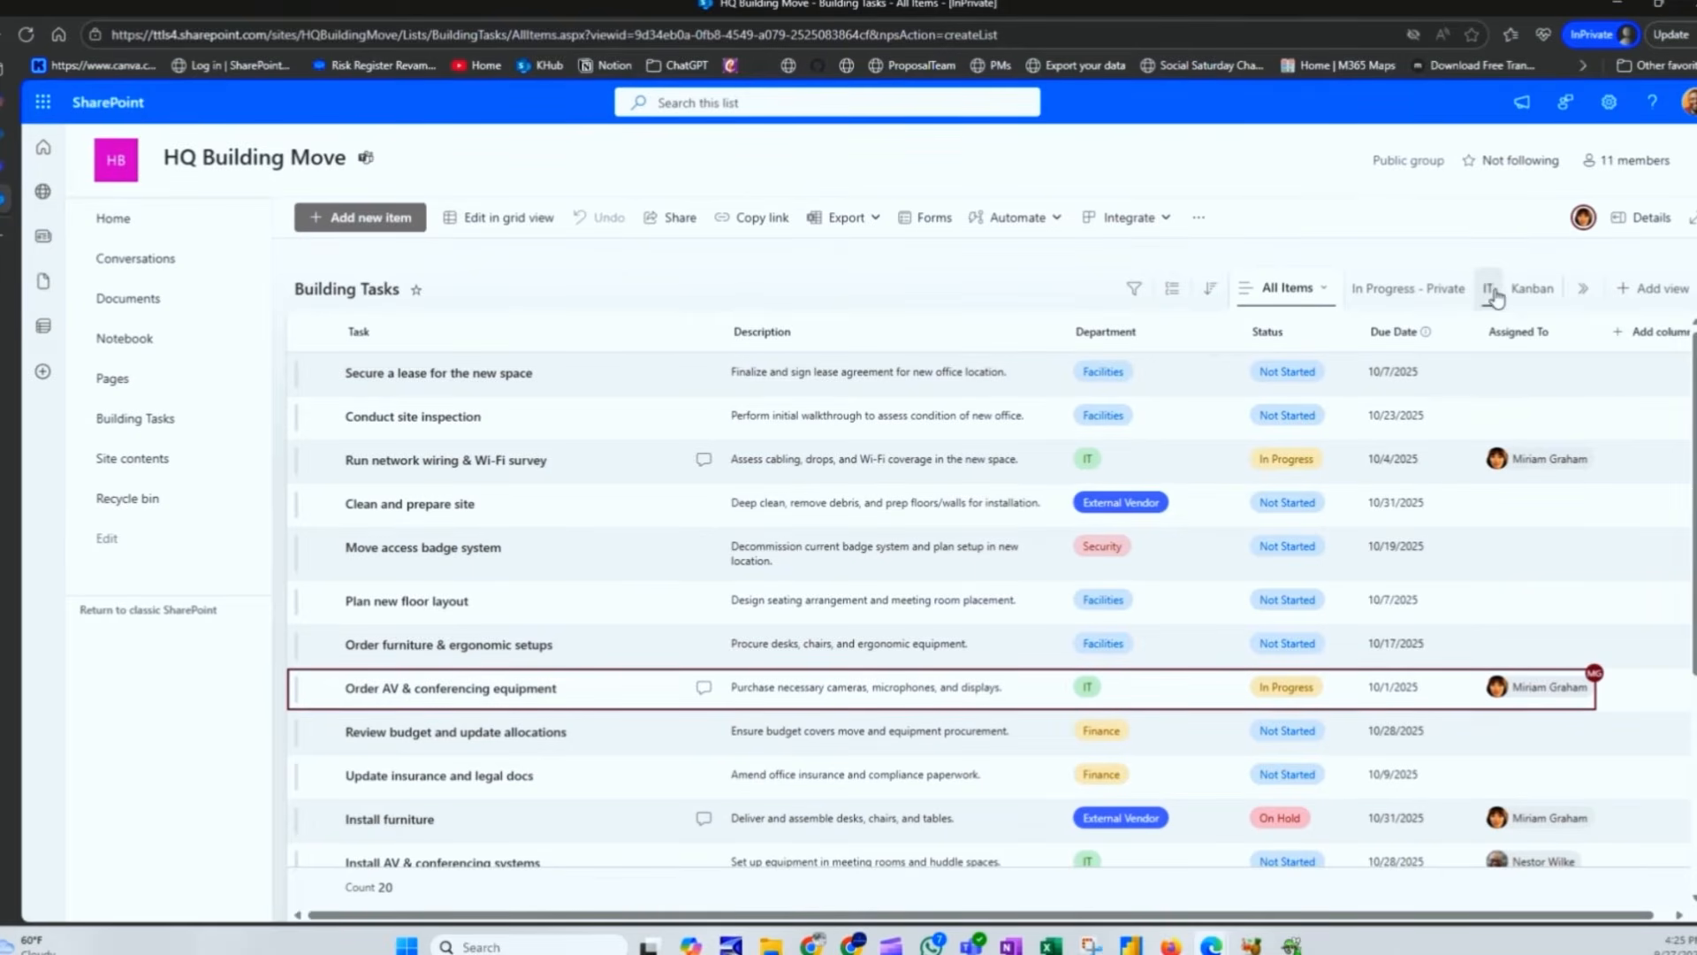
click(1530, 289)
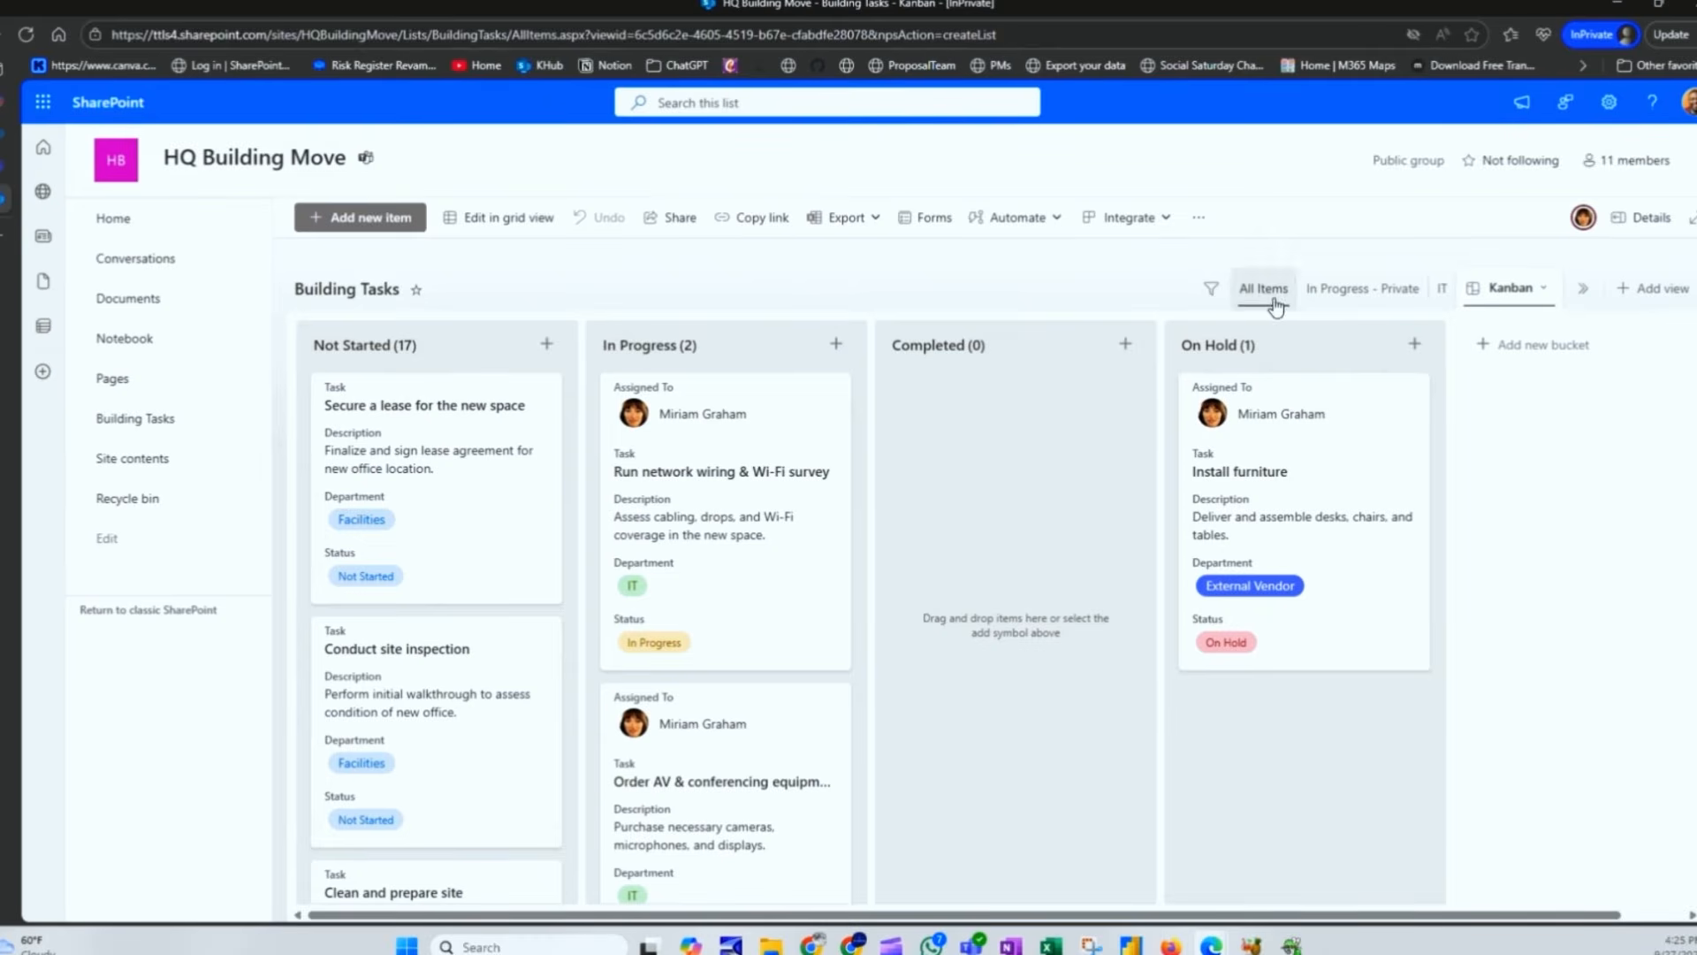
click(1251, 588)
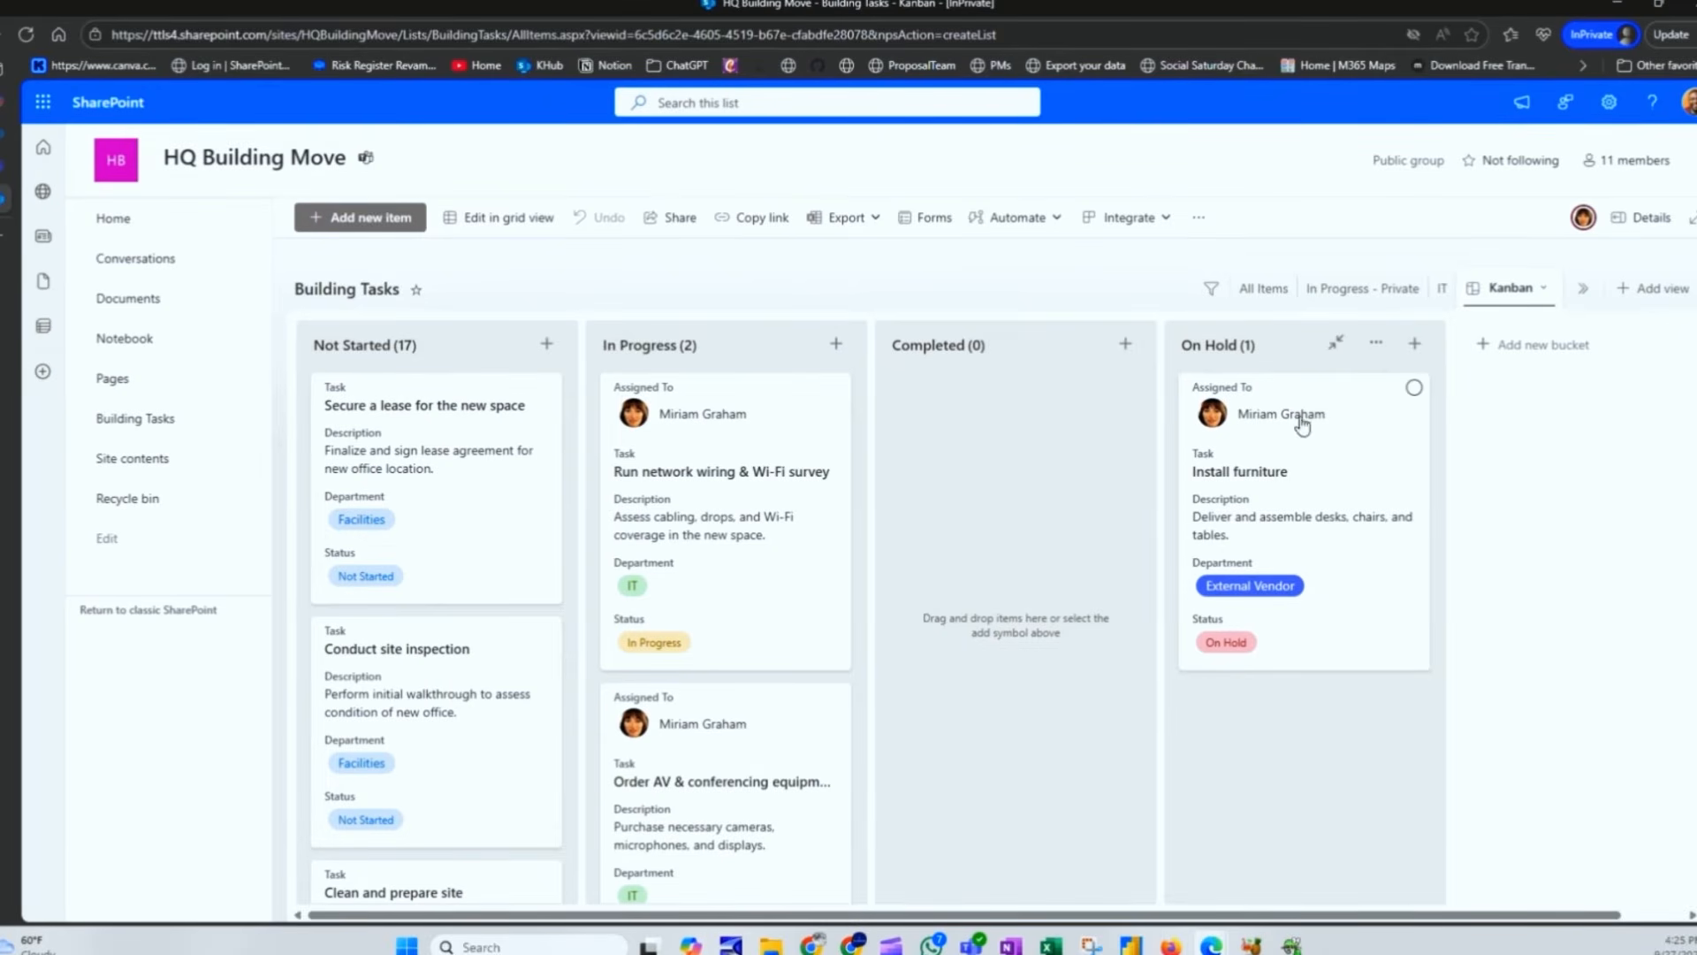
click(1263, 289)
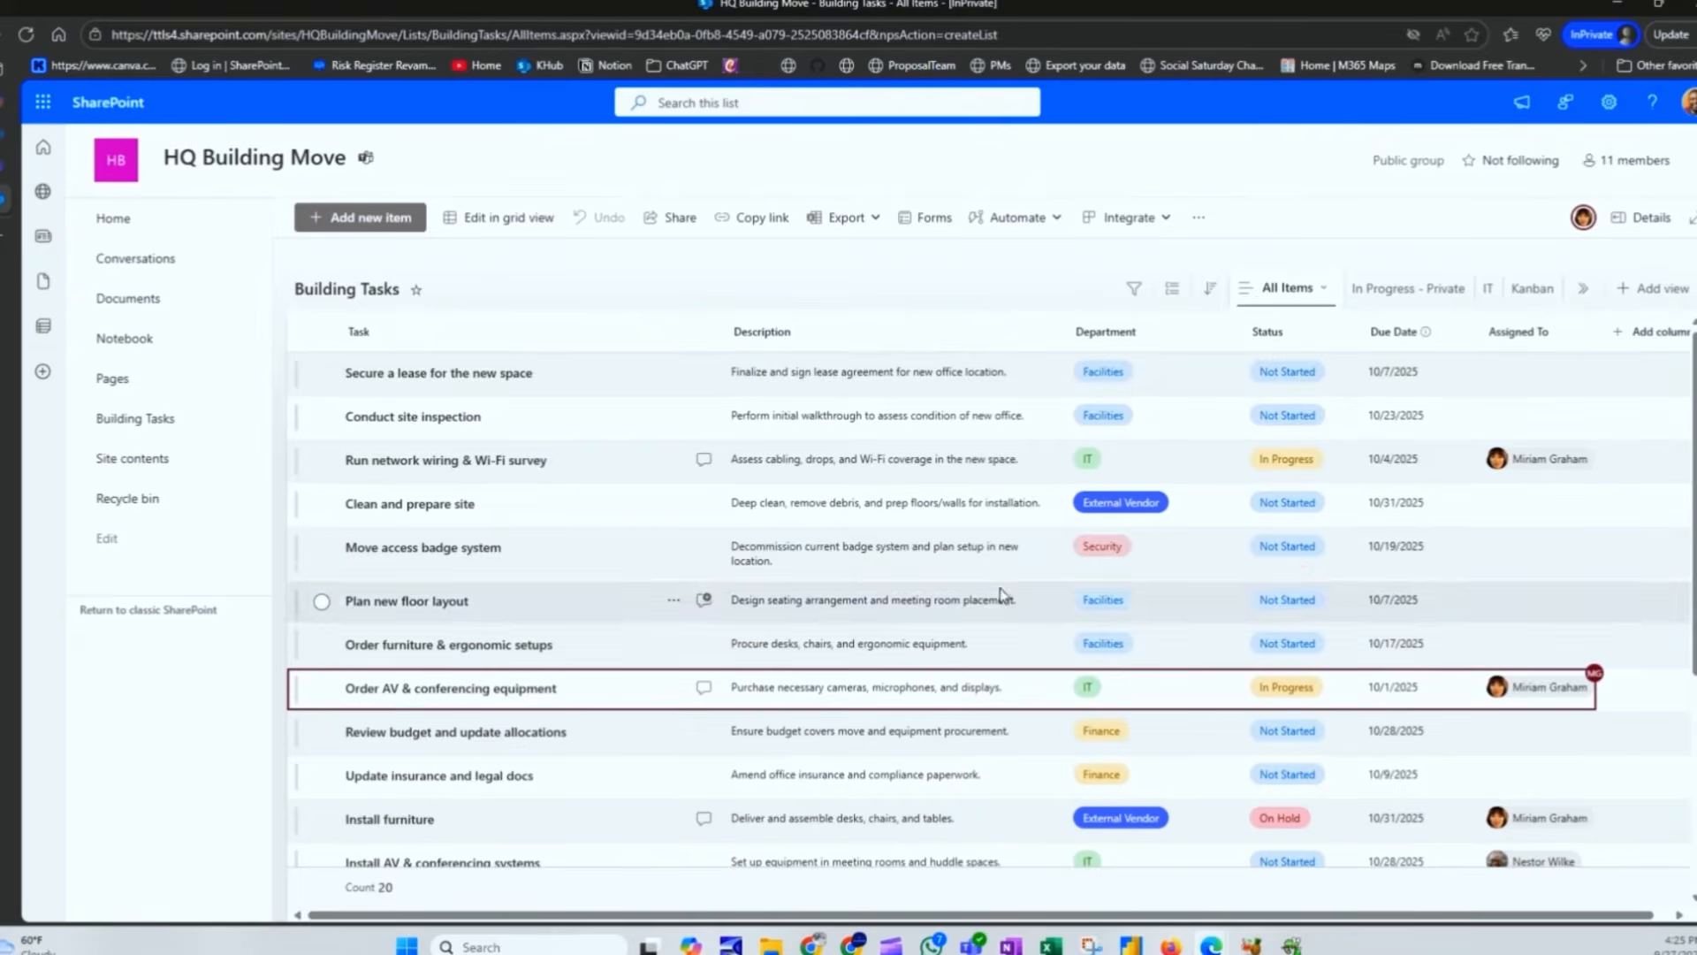
scroll(542, 559, down, 3)
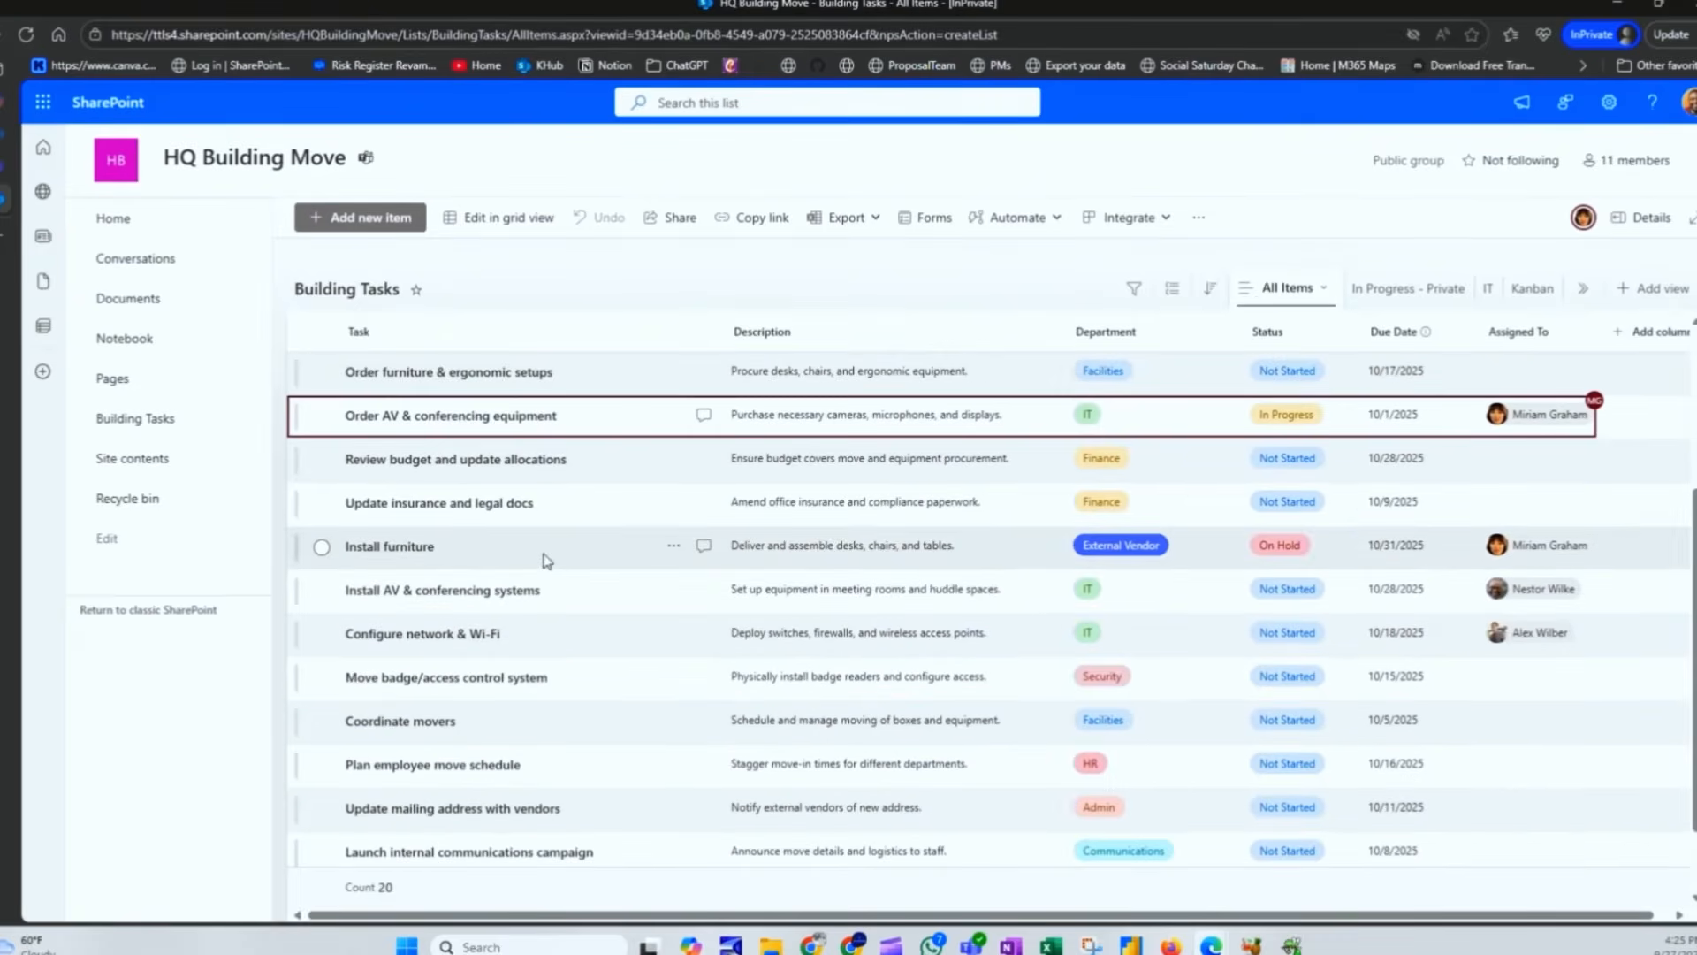
click(491, 555)
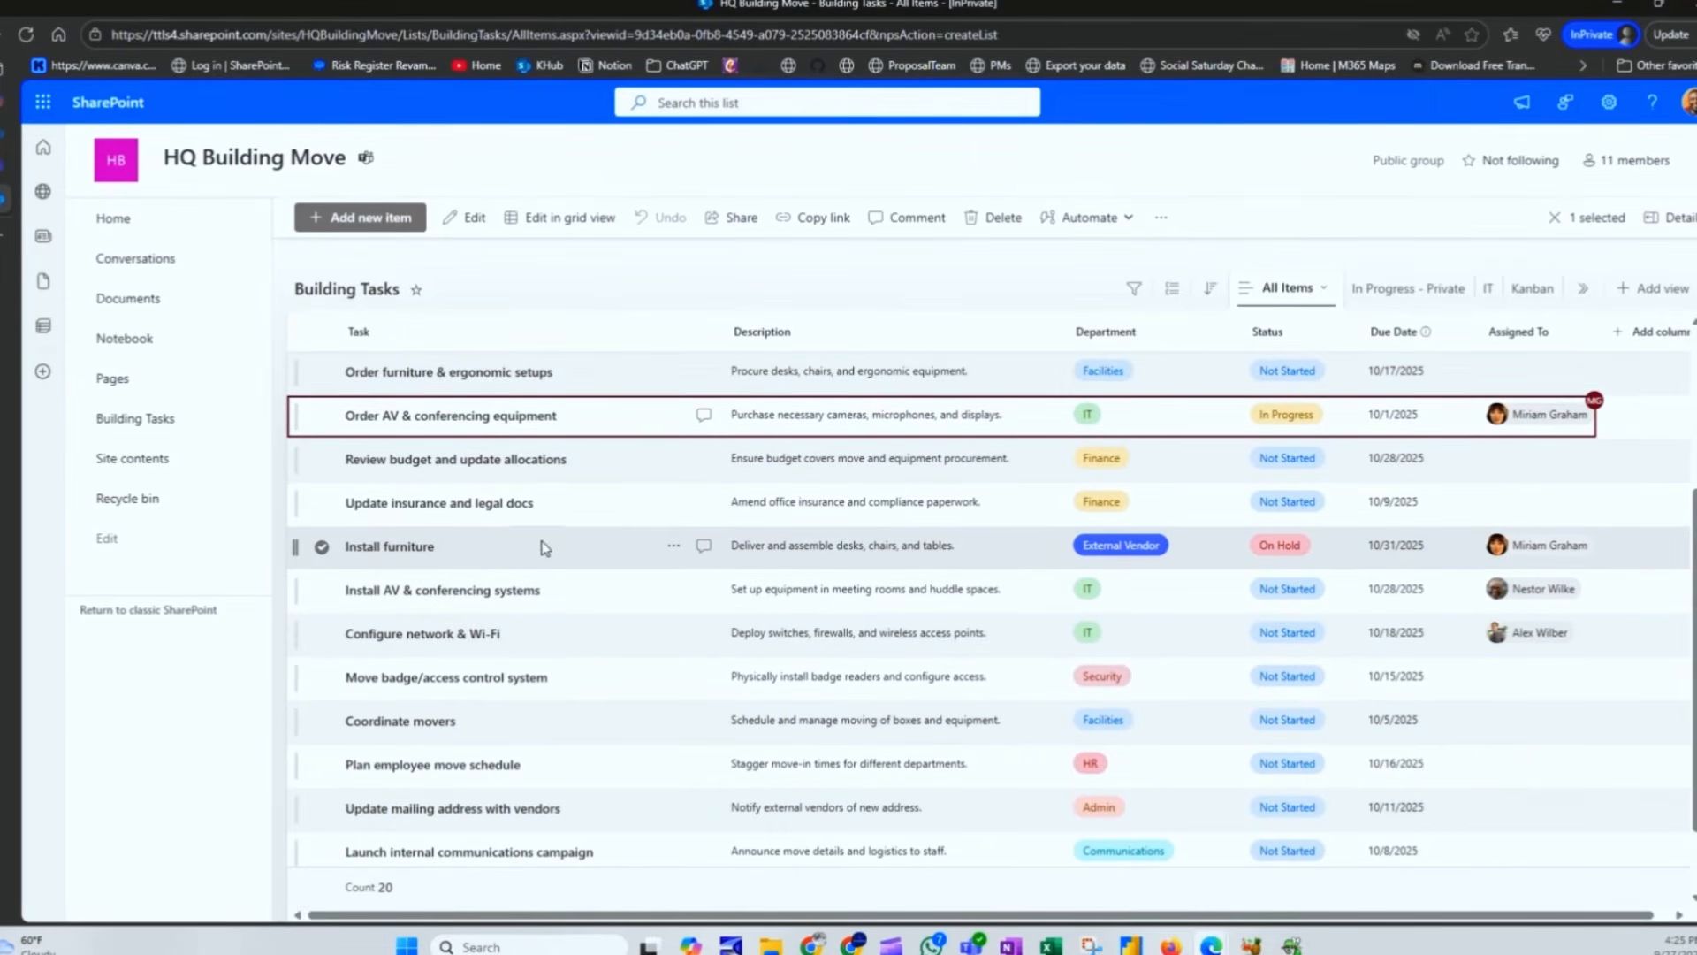
click(706, 548)
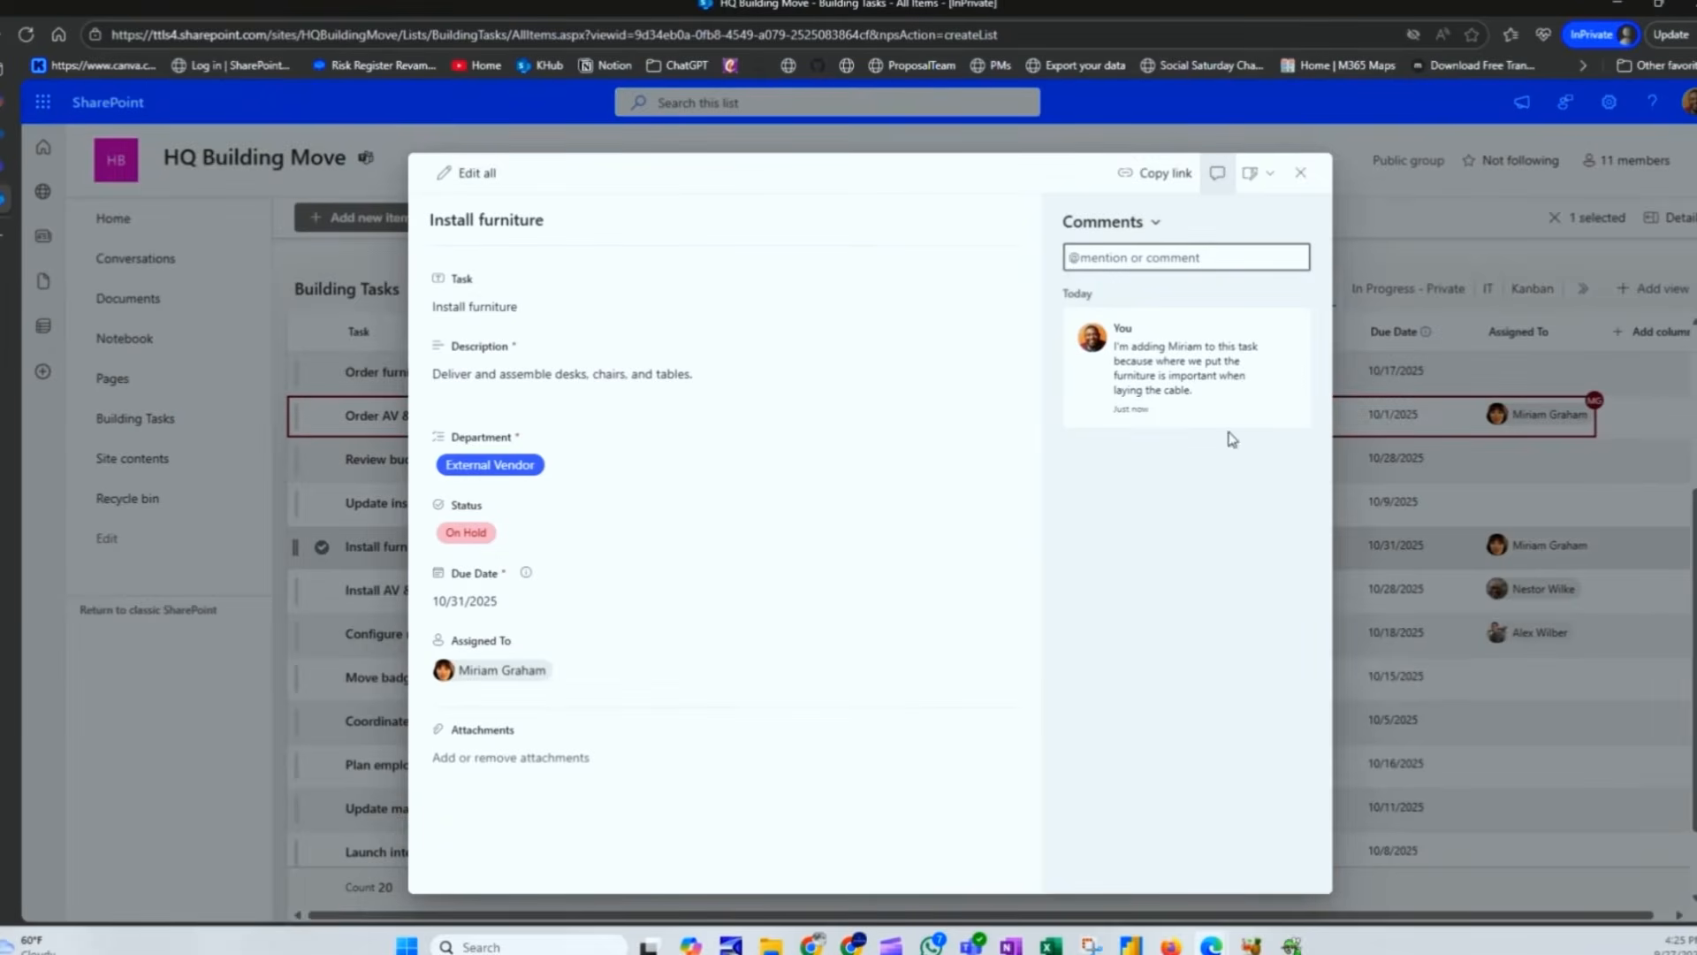
click(1300, 174)
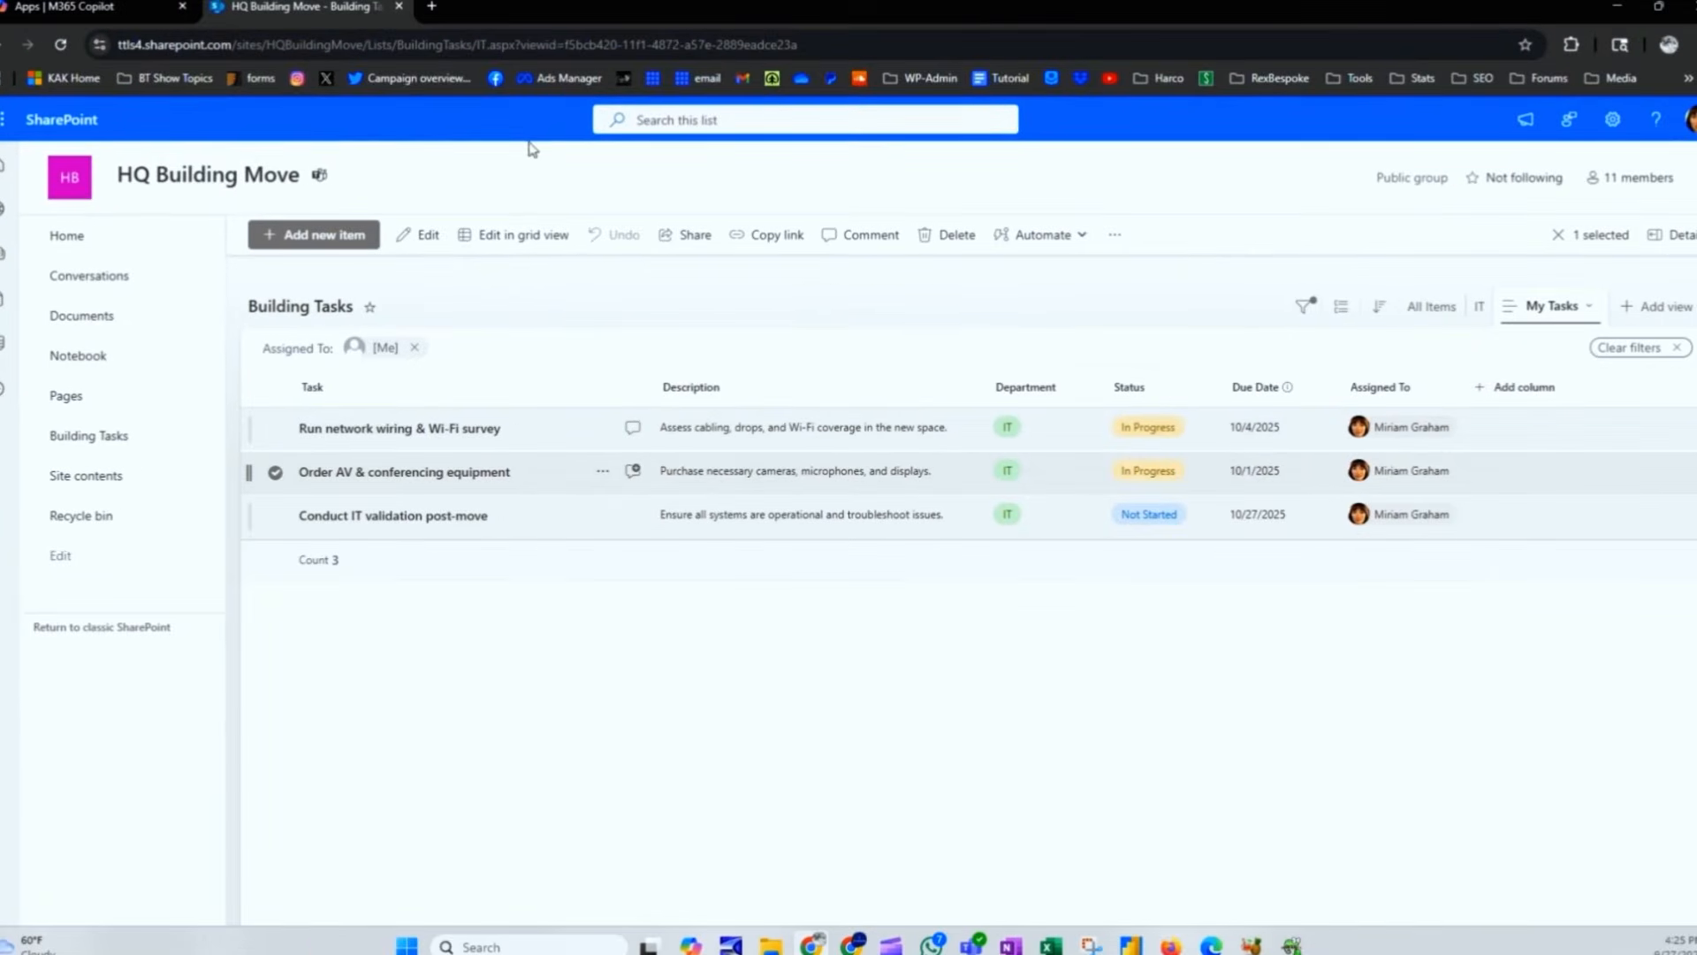
Step: Reload the page and switch between the IT and My Tasks views to confirm four tasks
click(60, 44)
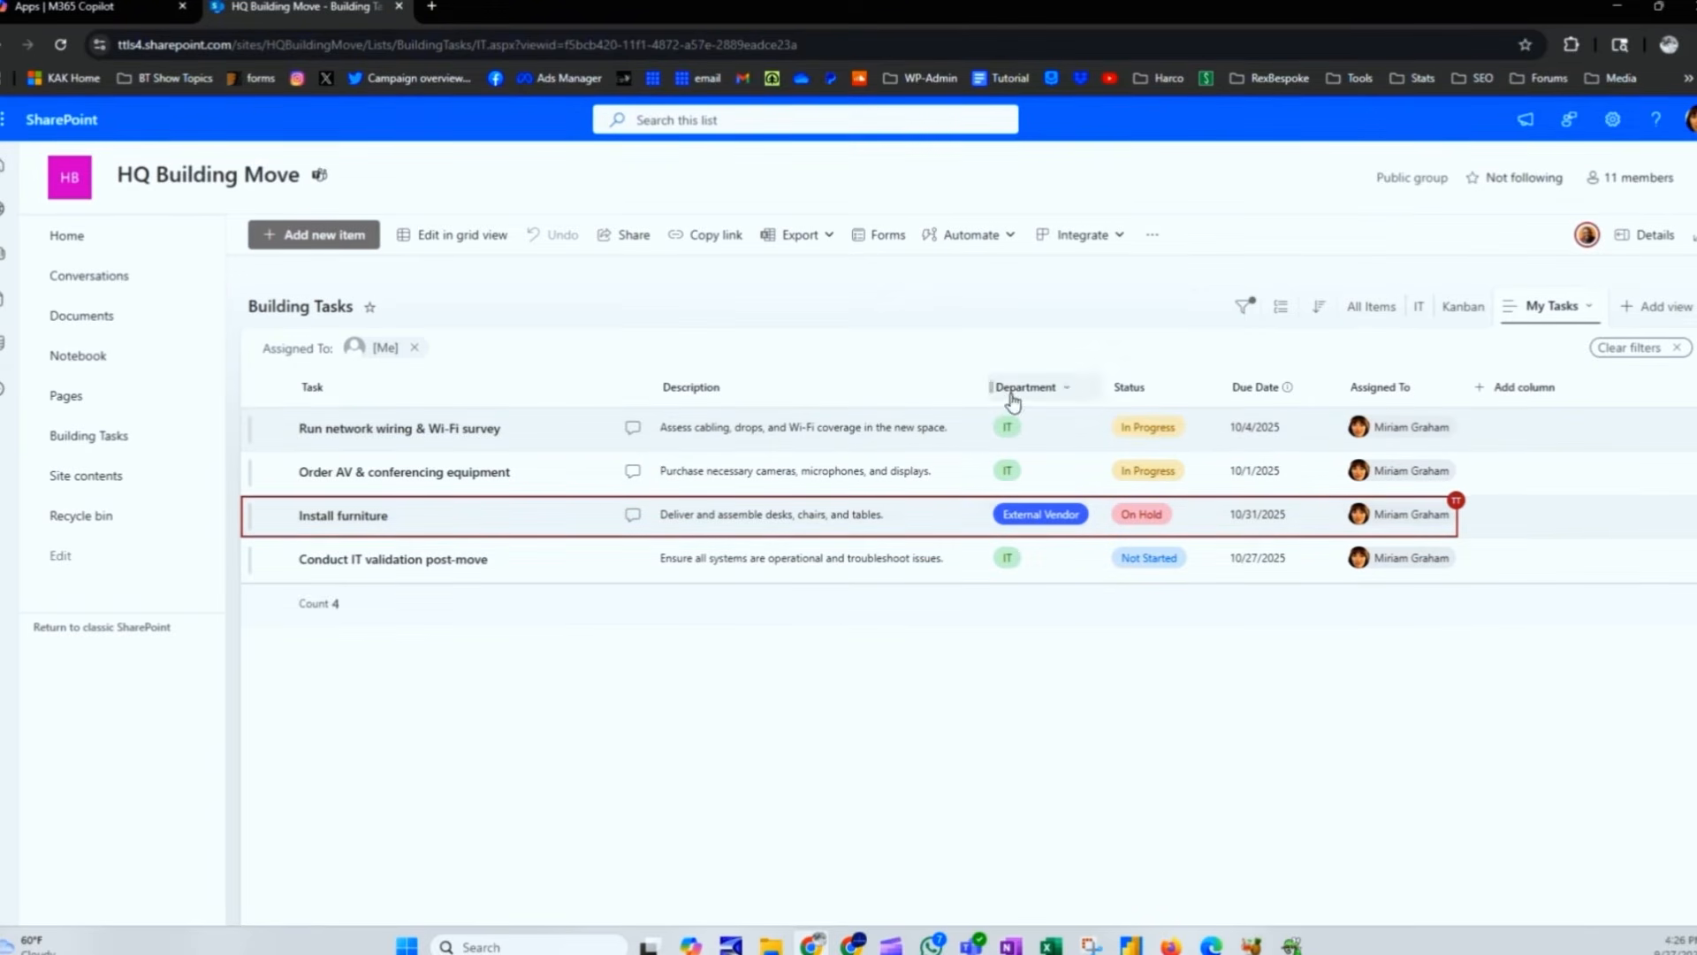
click(1420, 309)
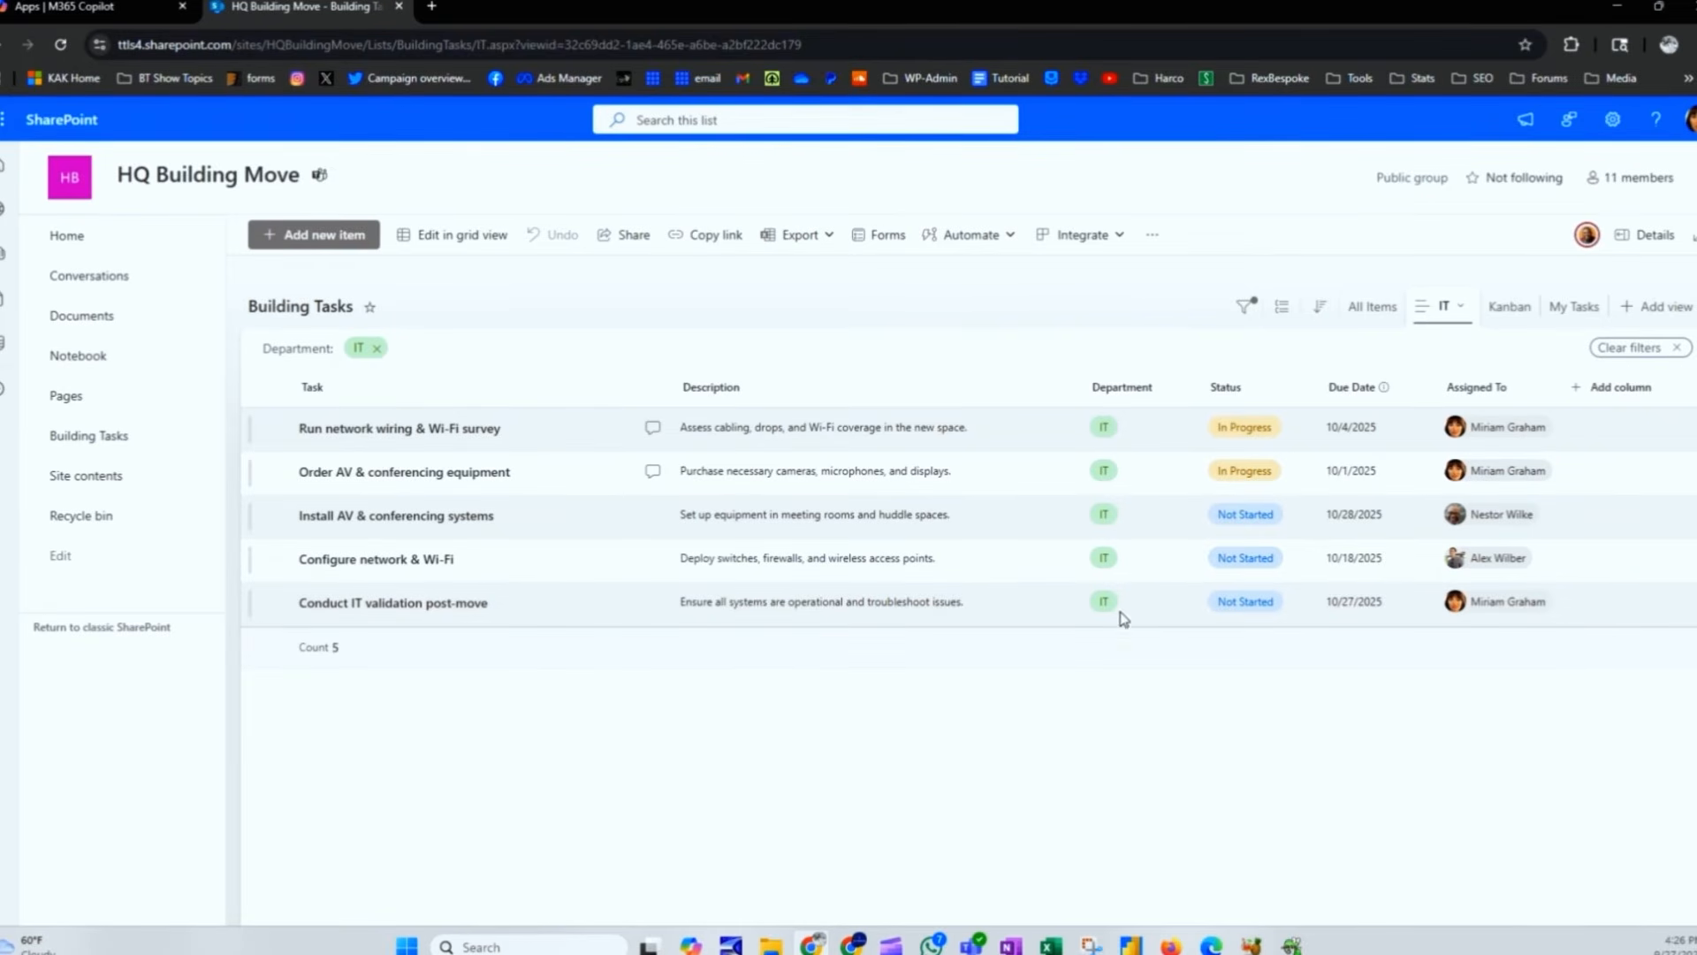
click(1571, 314)
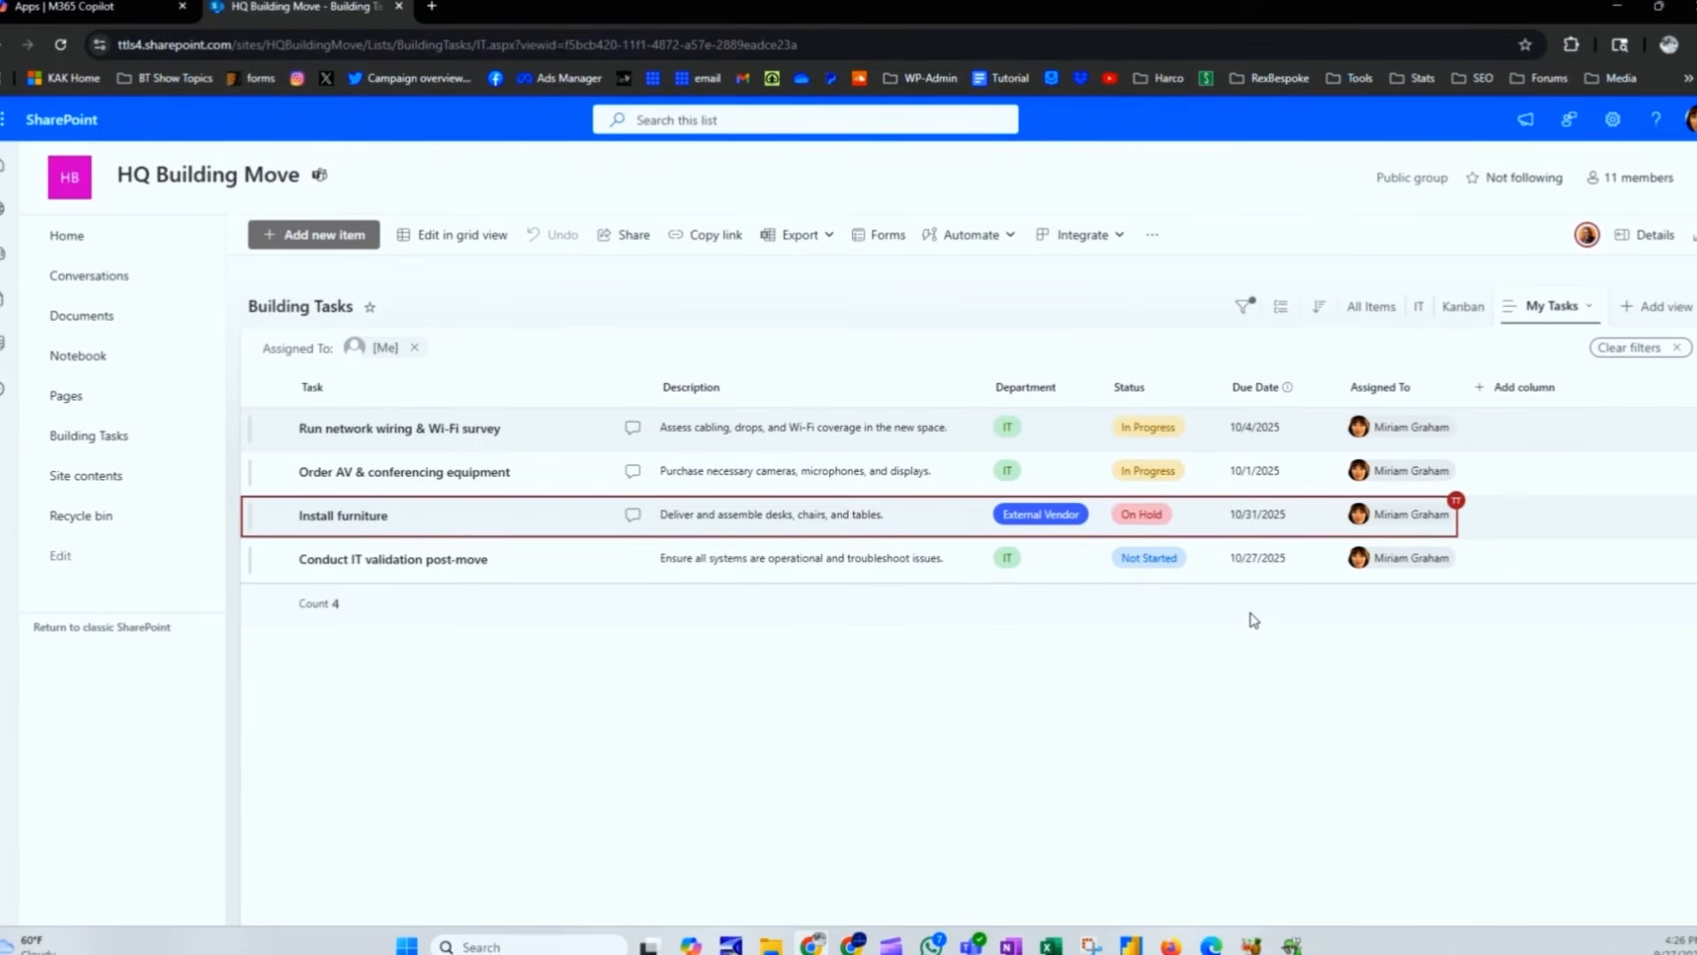
click(1420, 307)
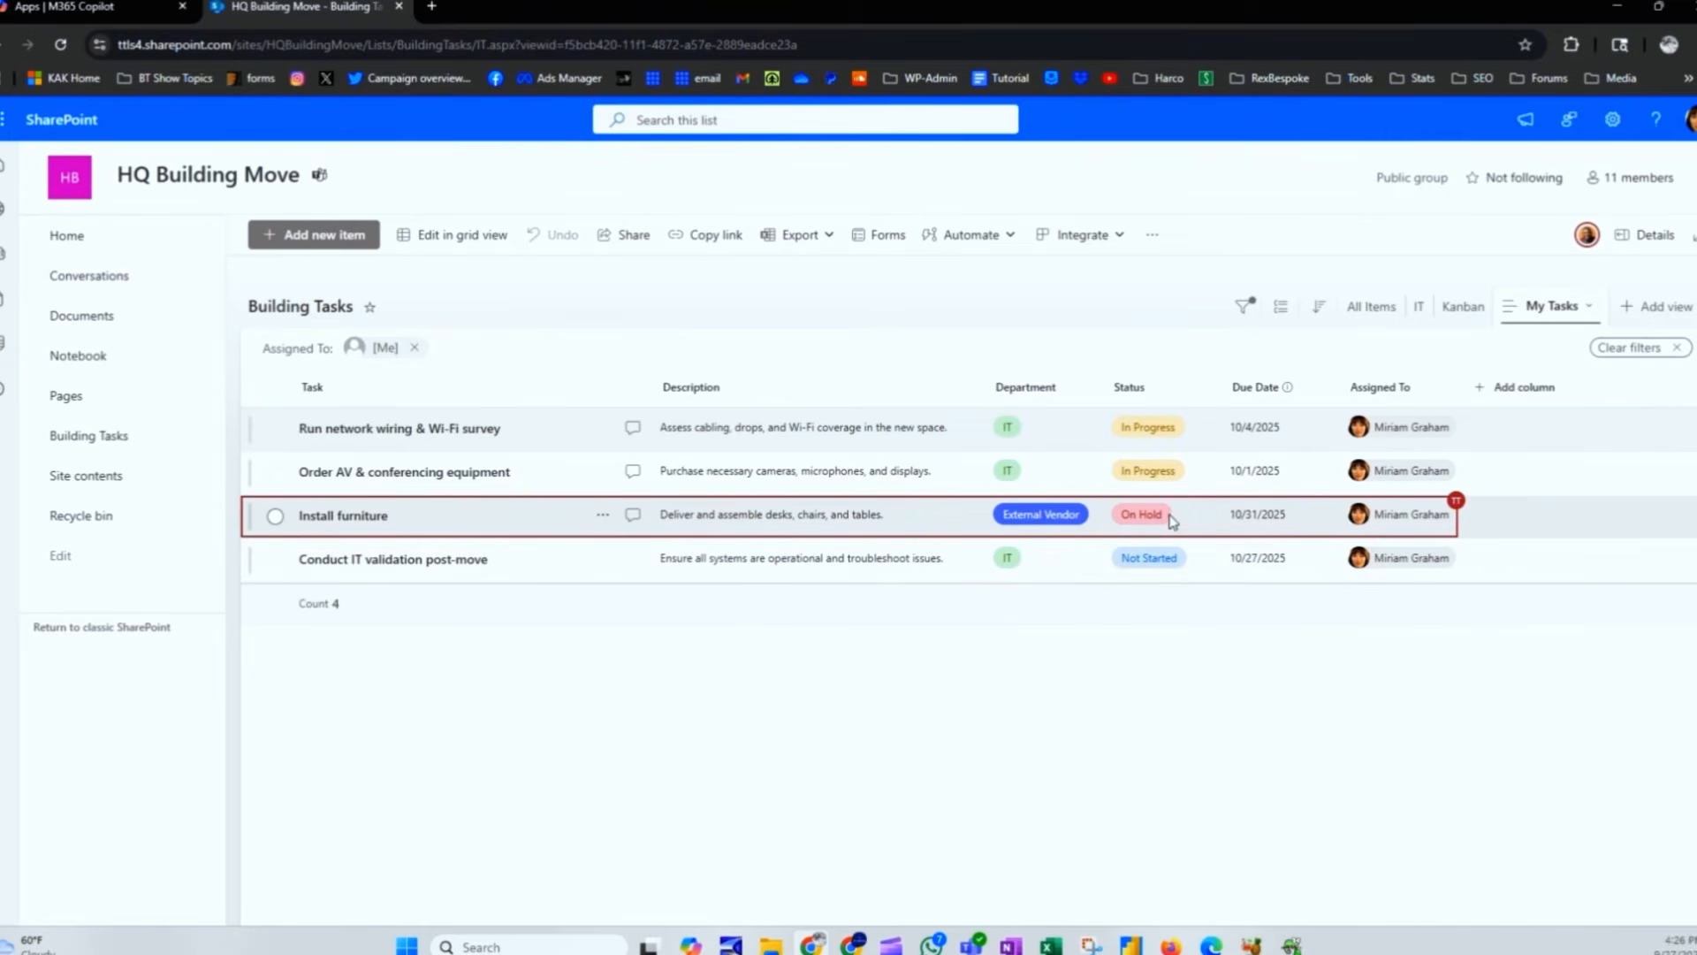
Step: Check the Install furniture task's comments, then switch to the Kanban board view
click(632, 515)
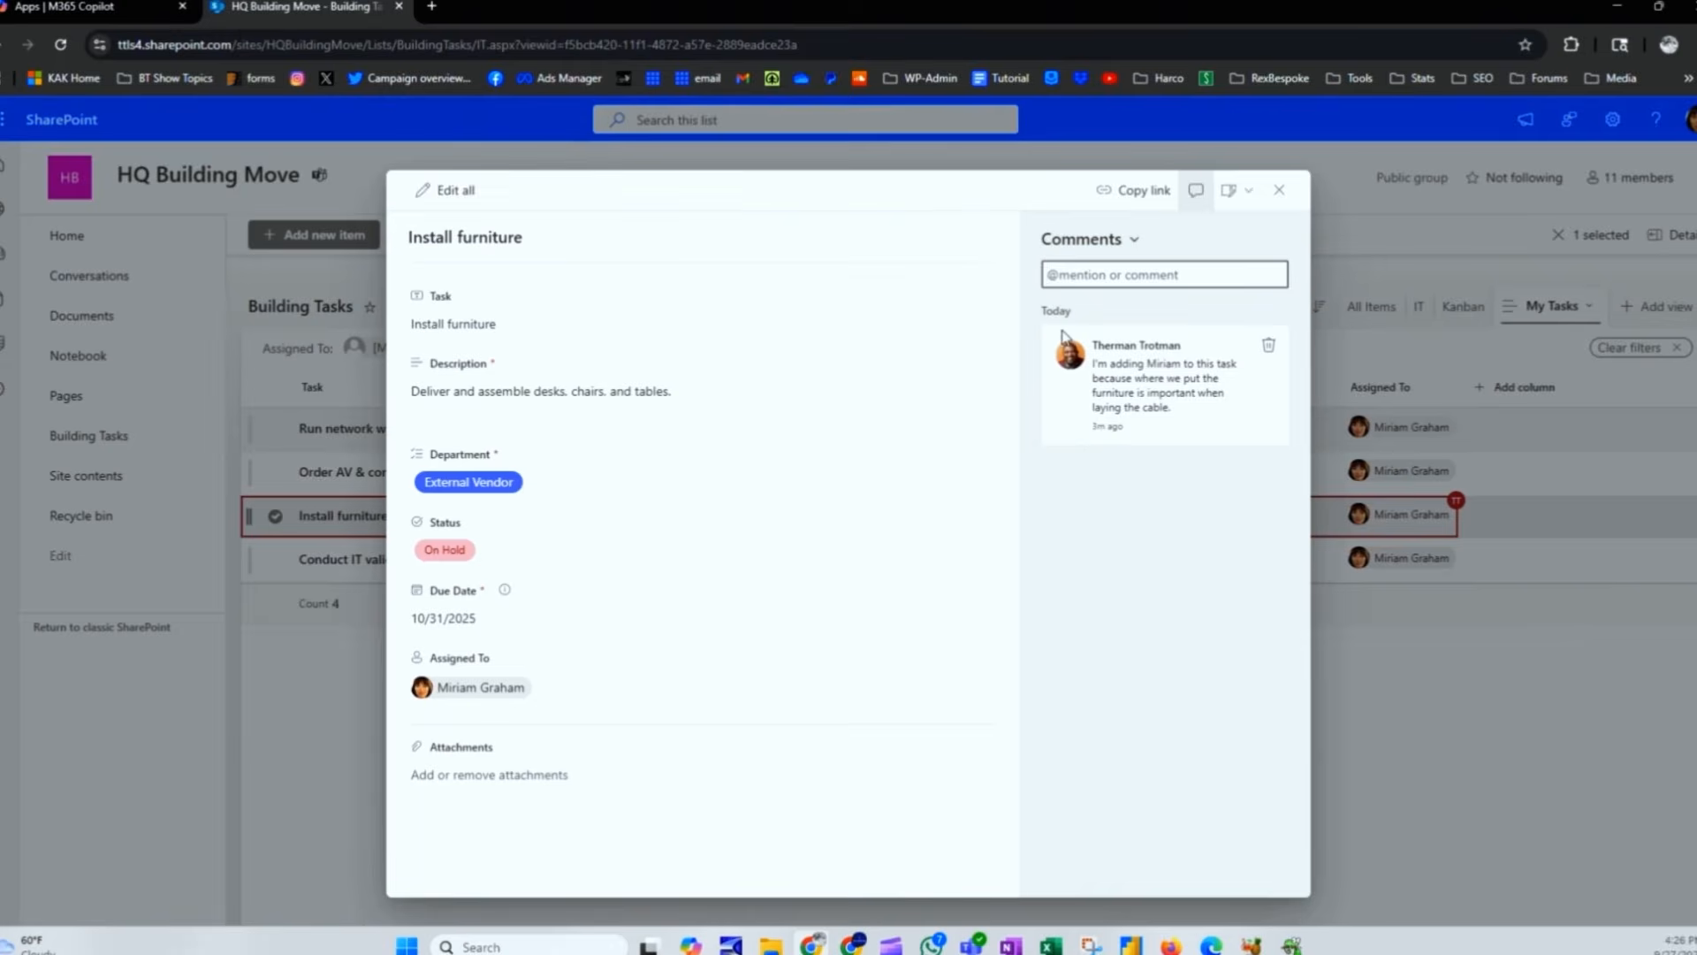
text(W)
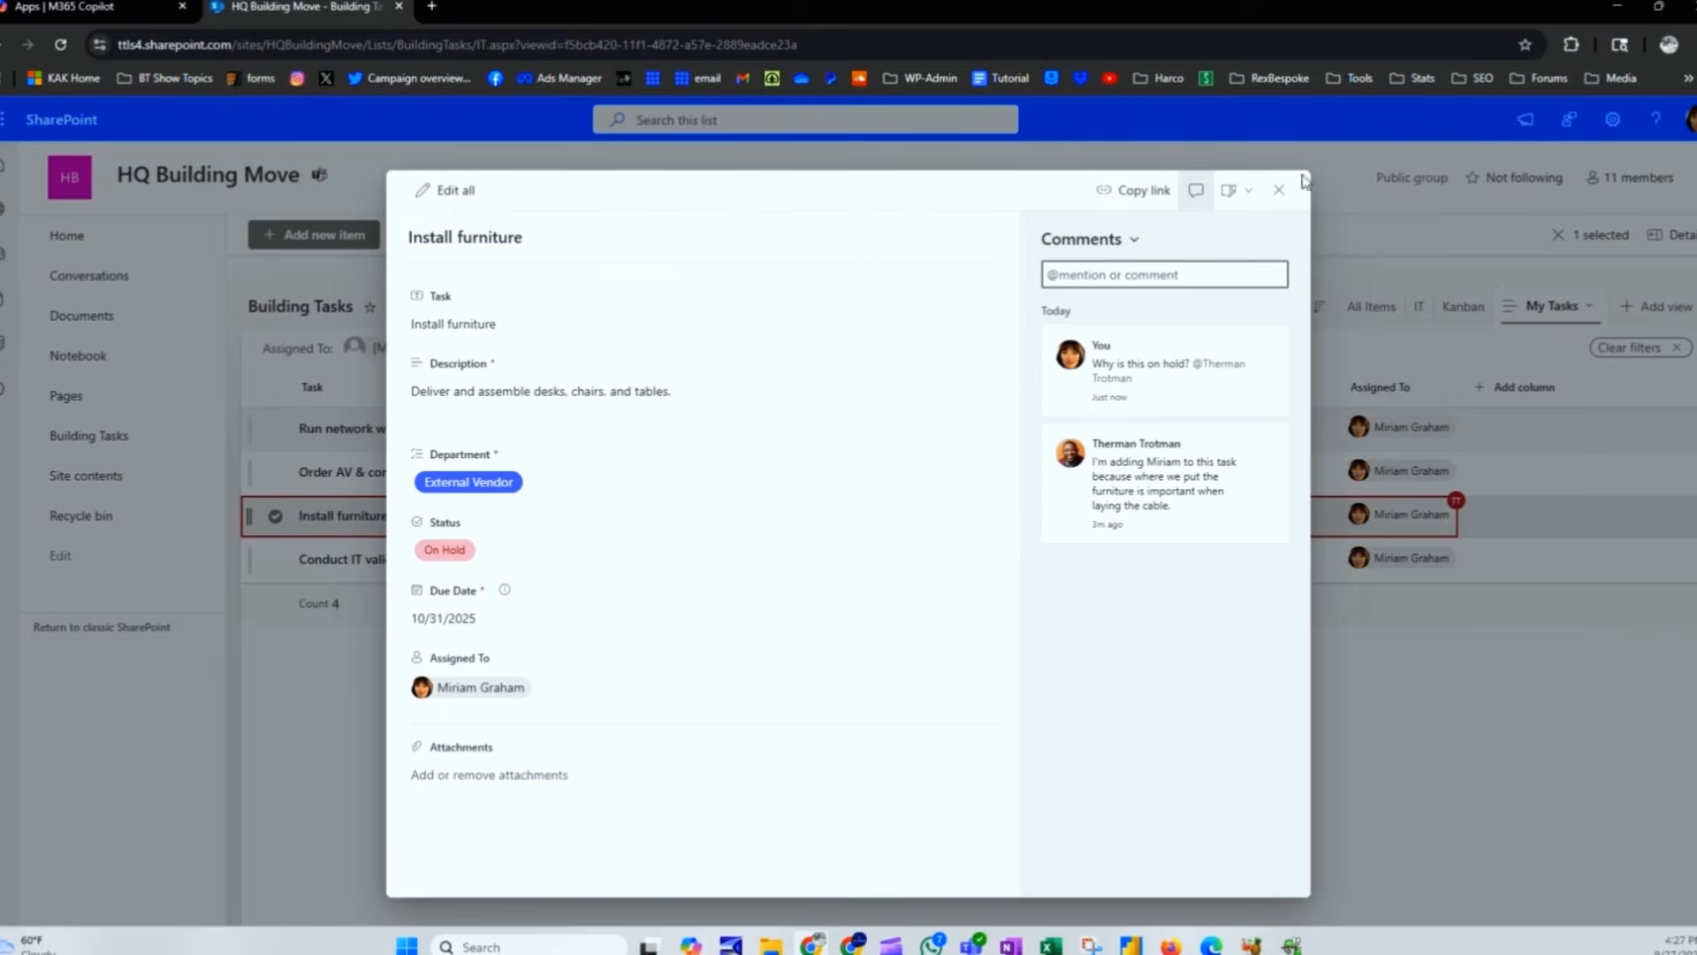
click(1280, 189)
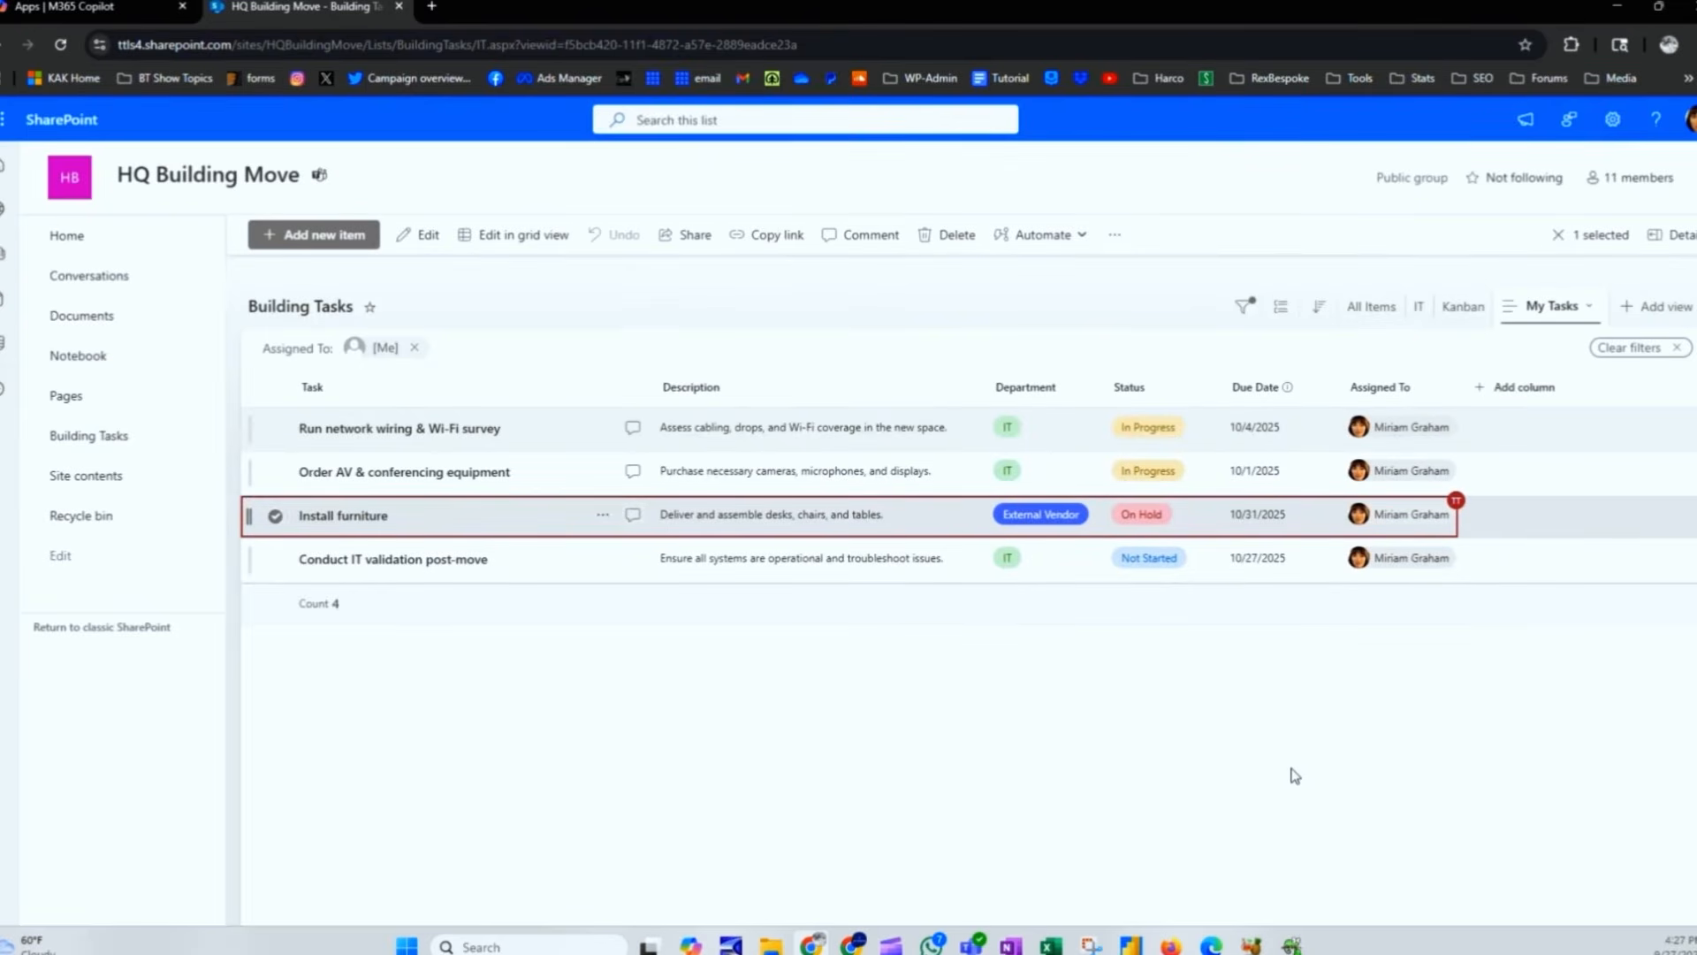
click(1464, 307)
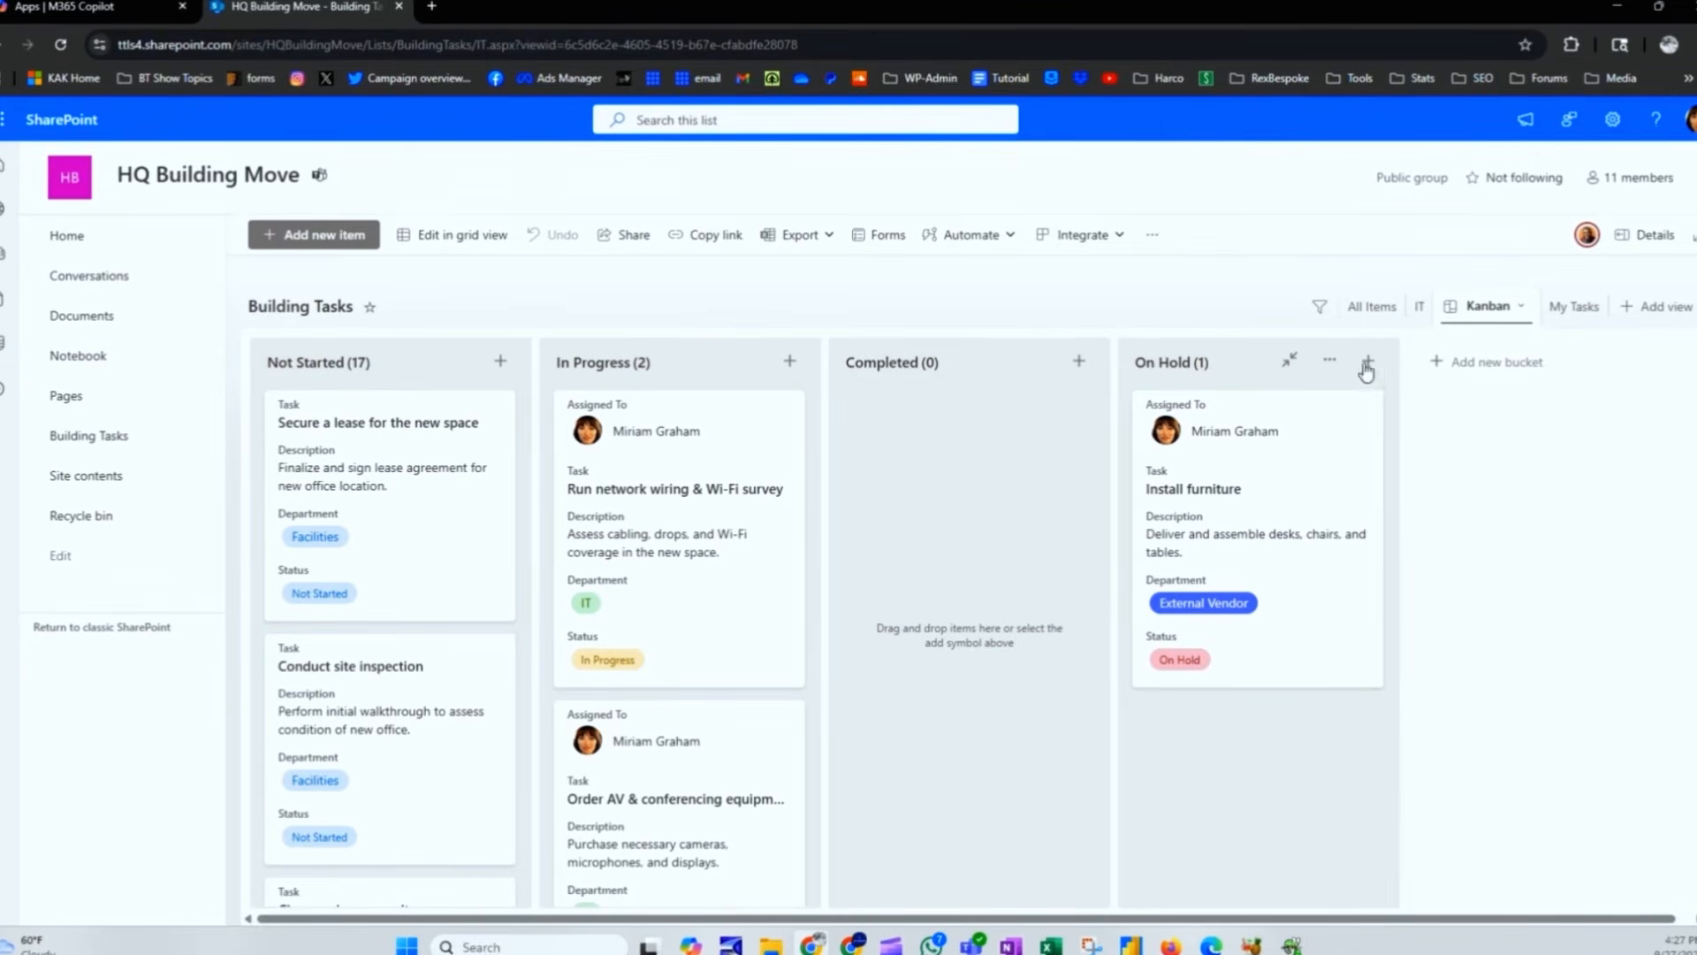
Step: Return to the All Items view of Building Tasks
click(1373, 307)
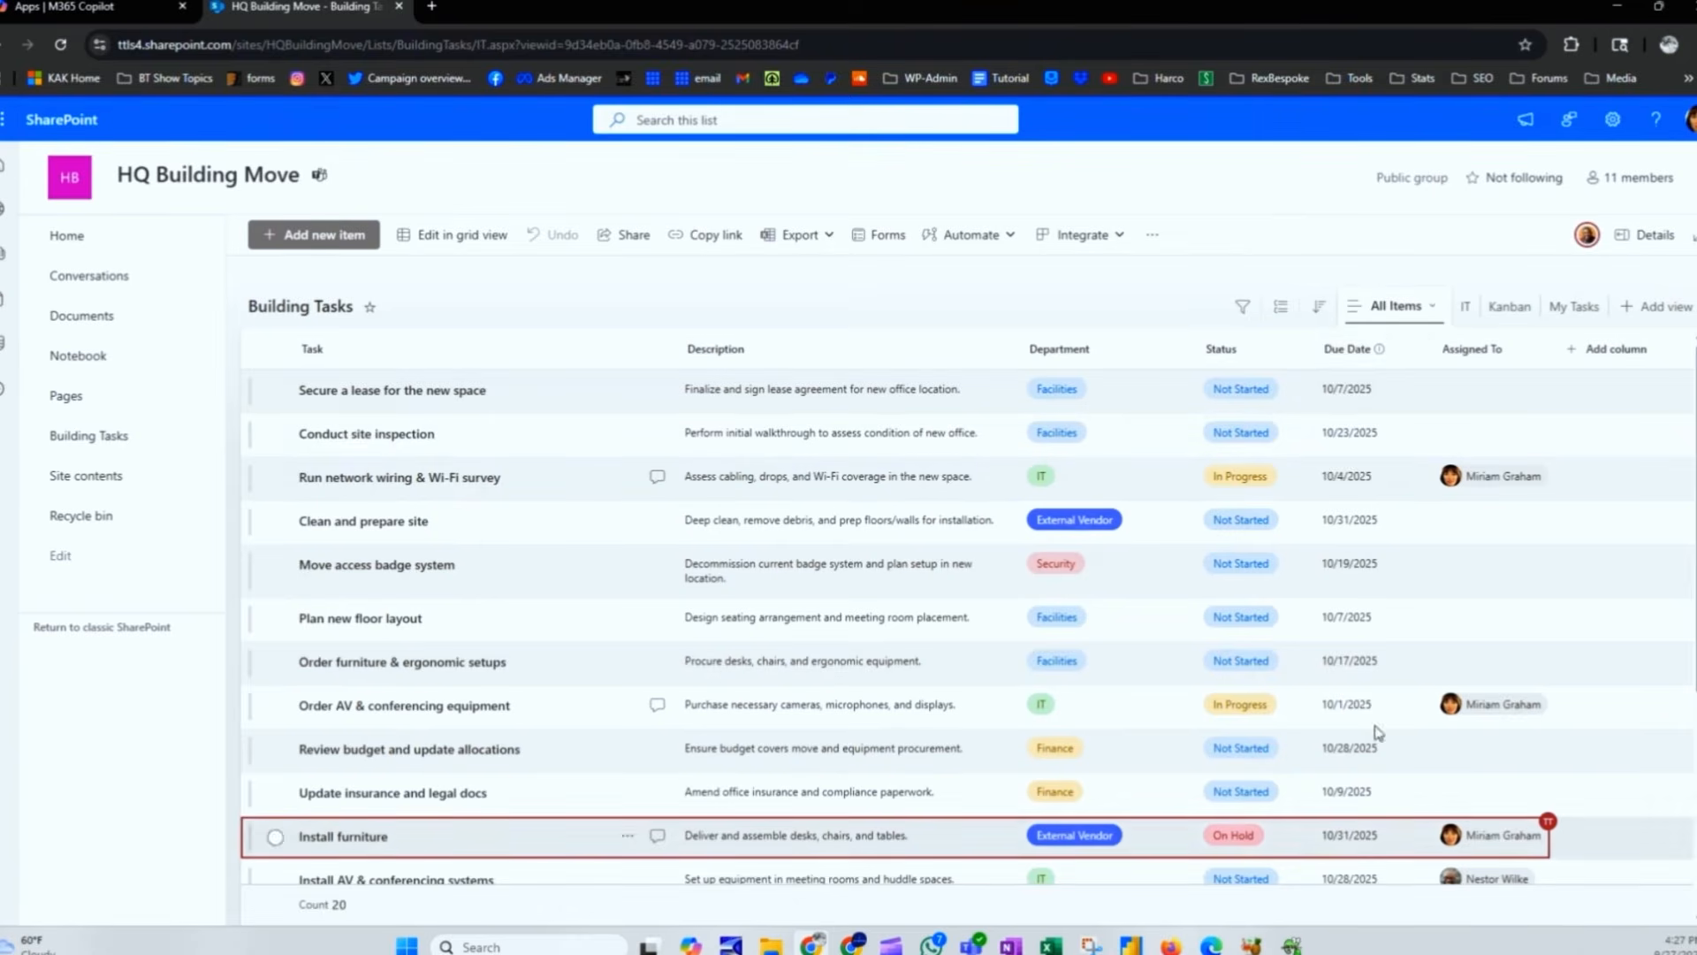
scroll(1339, 778, down, 2)
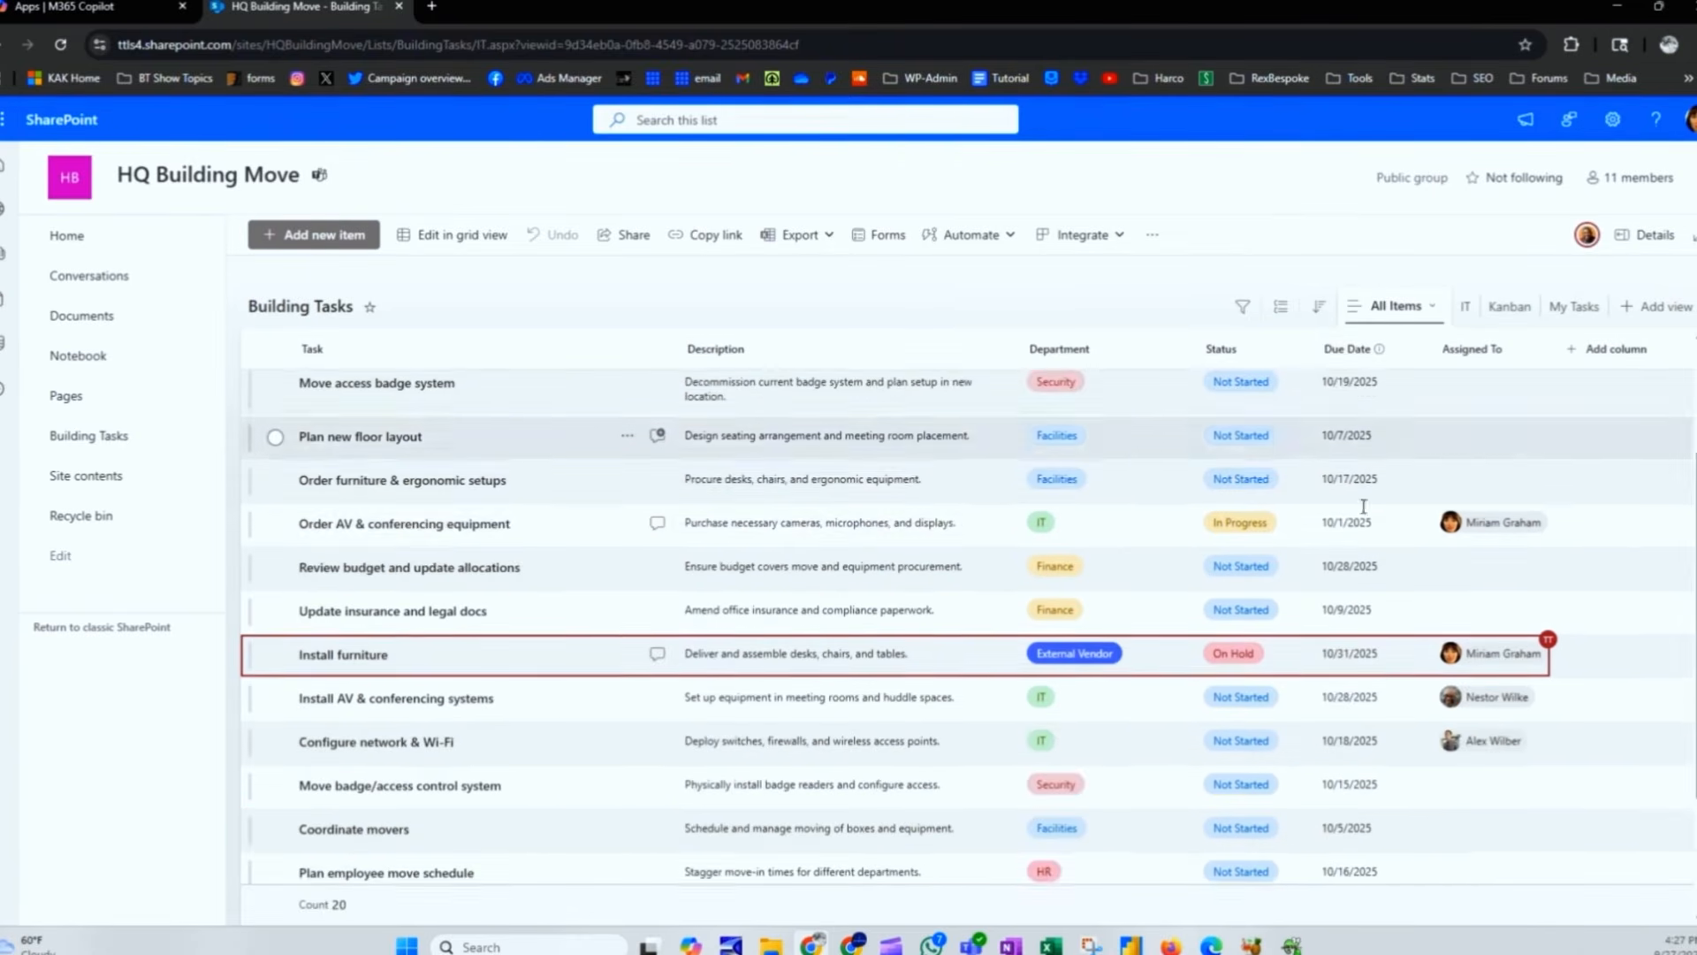
scroll(1348, 782, down, 2)
scroll(1348, 782, up, 3)
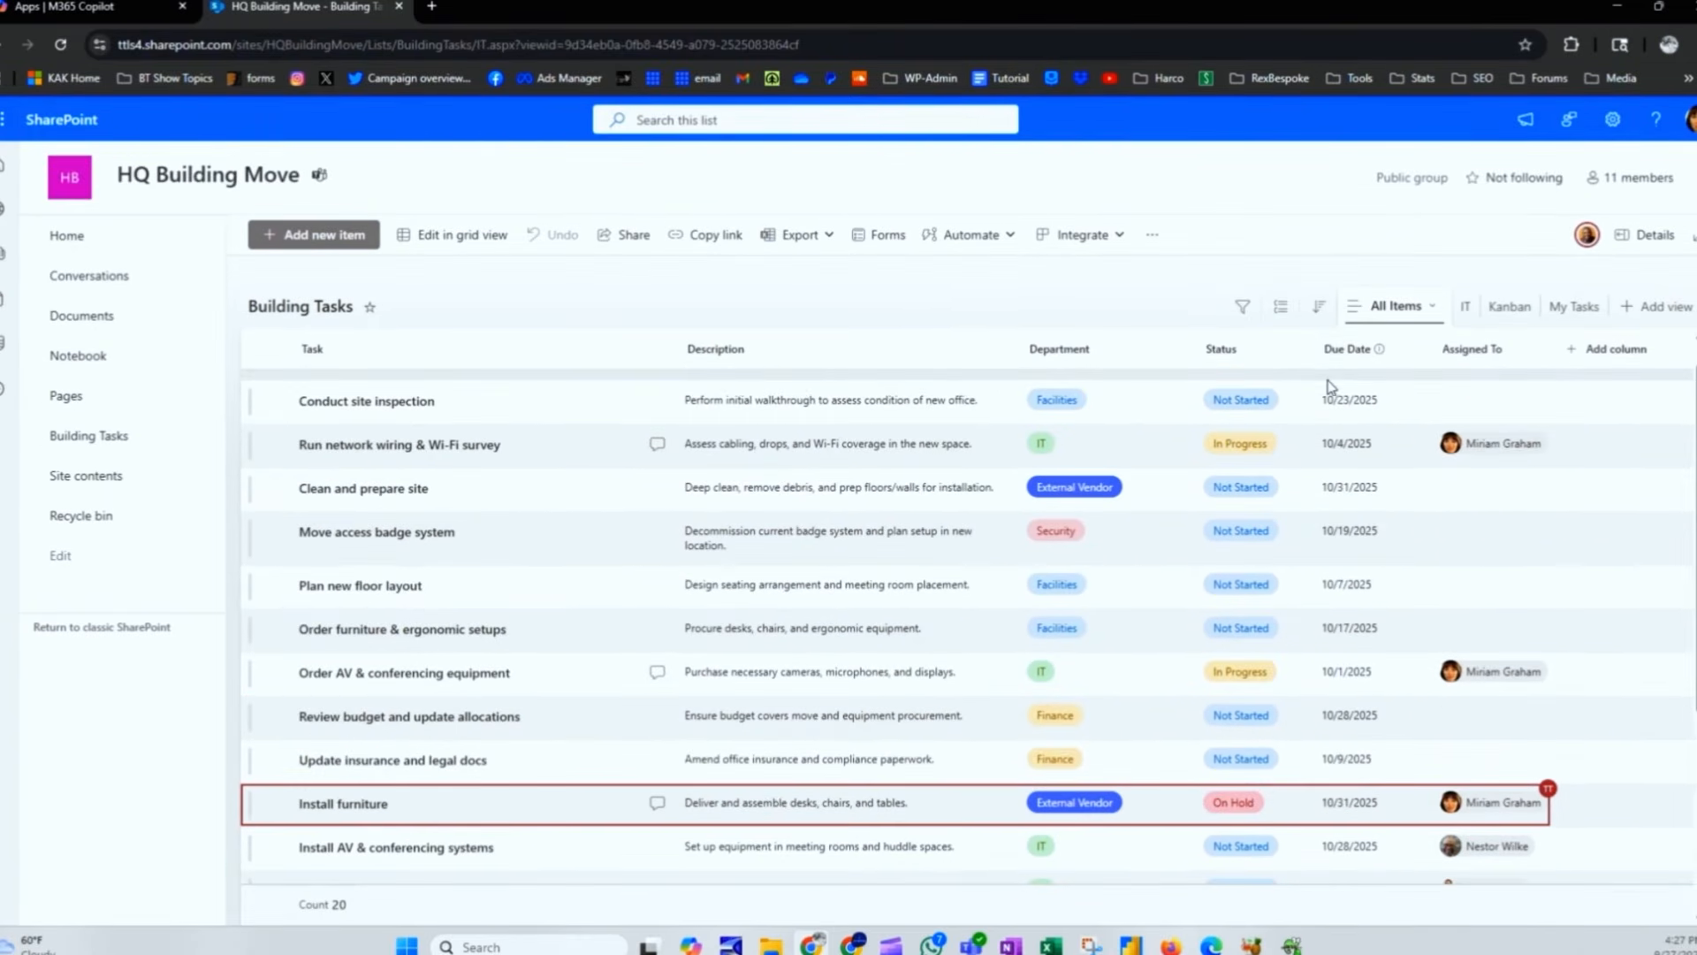
Step: Create a public 'Calendar' view in Month layout using Due Date for start and end
click(1646, 305)
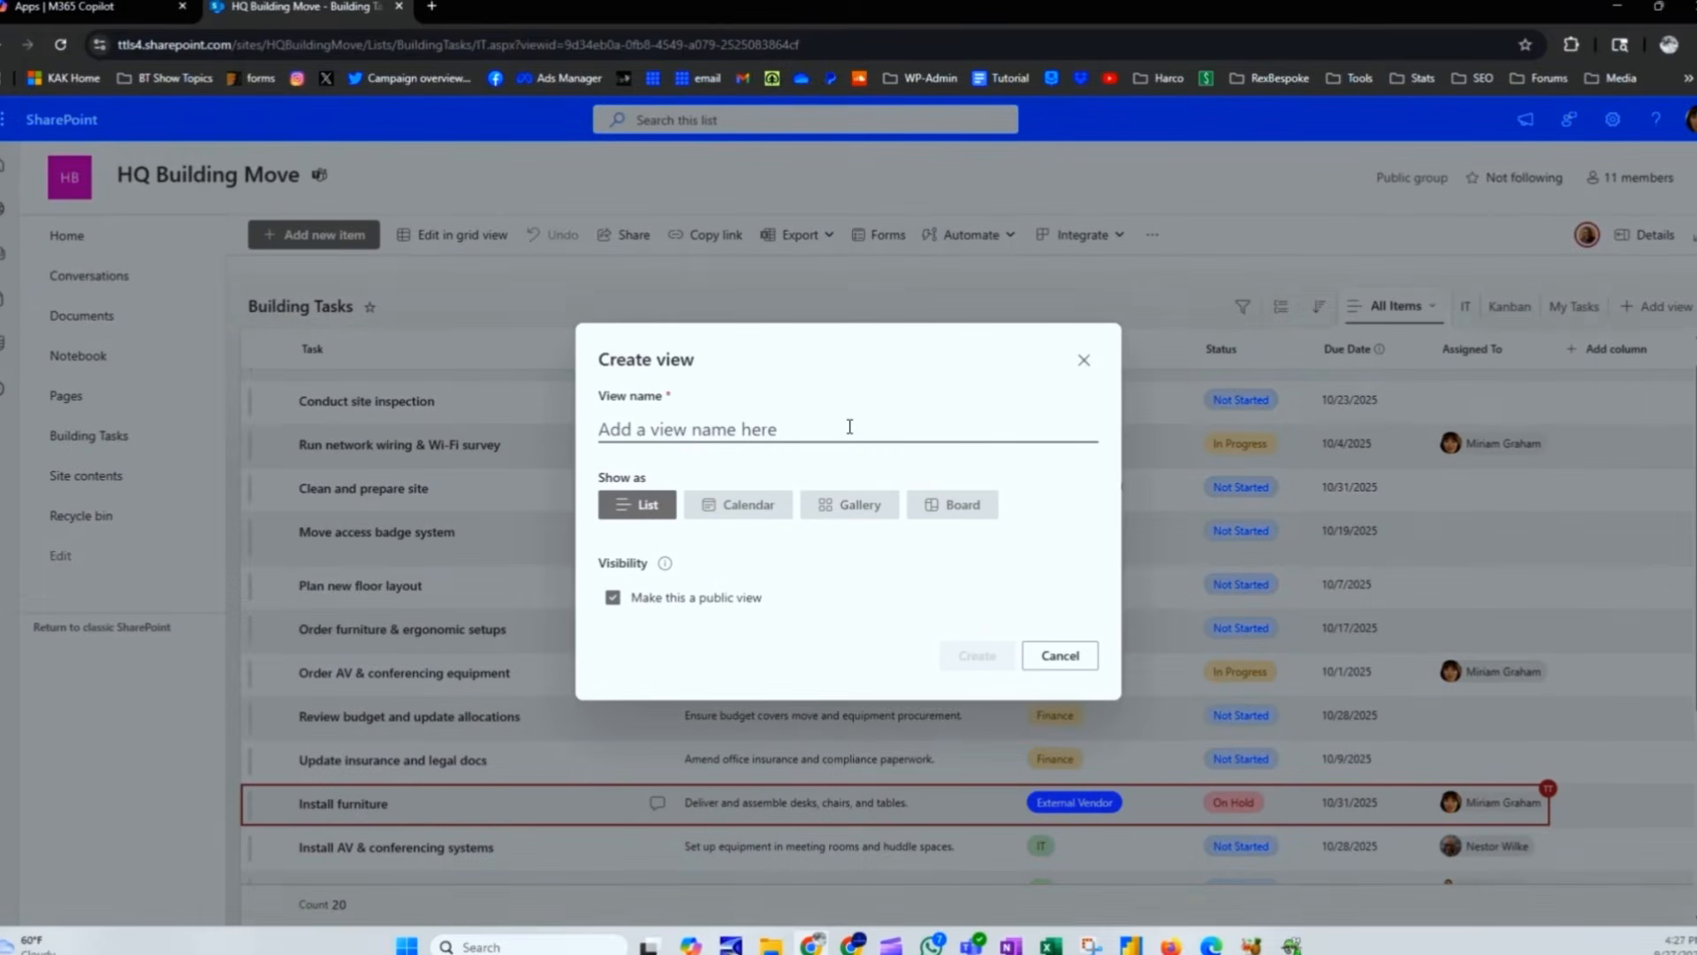
text(Calendar)
click(756, 500)
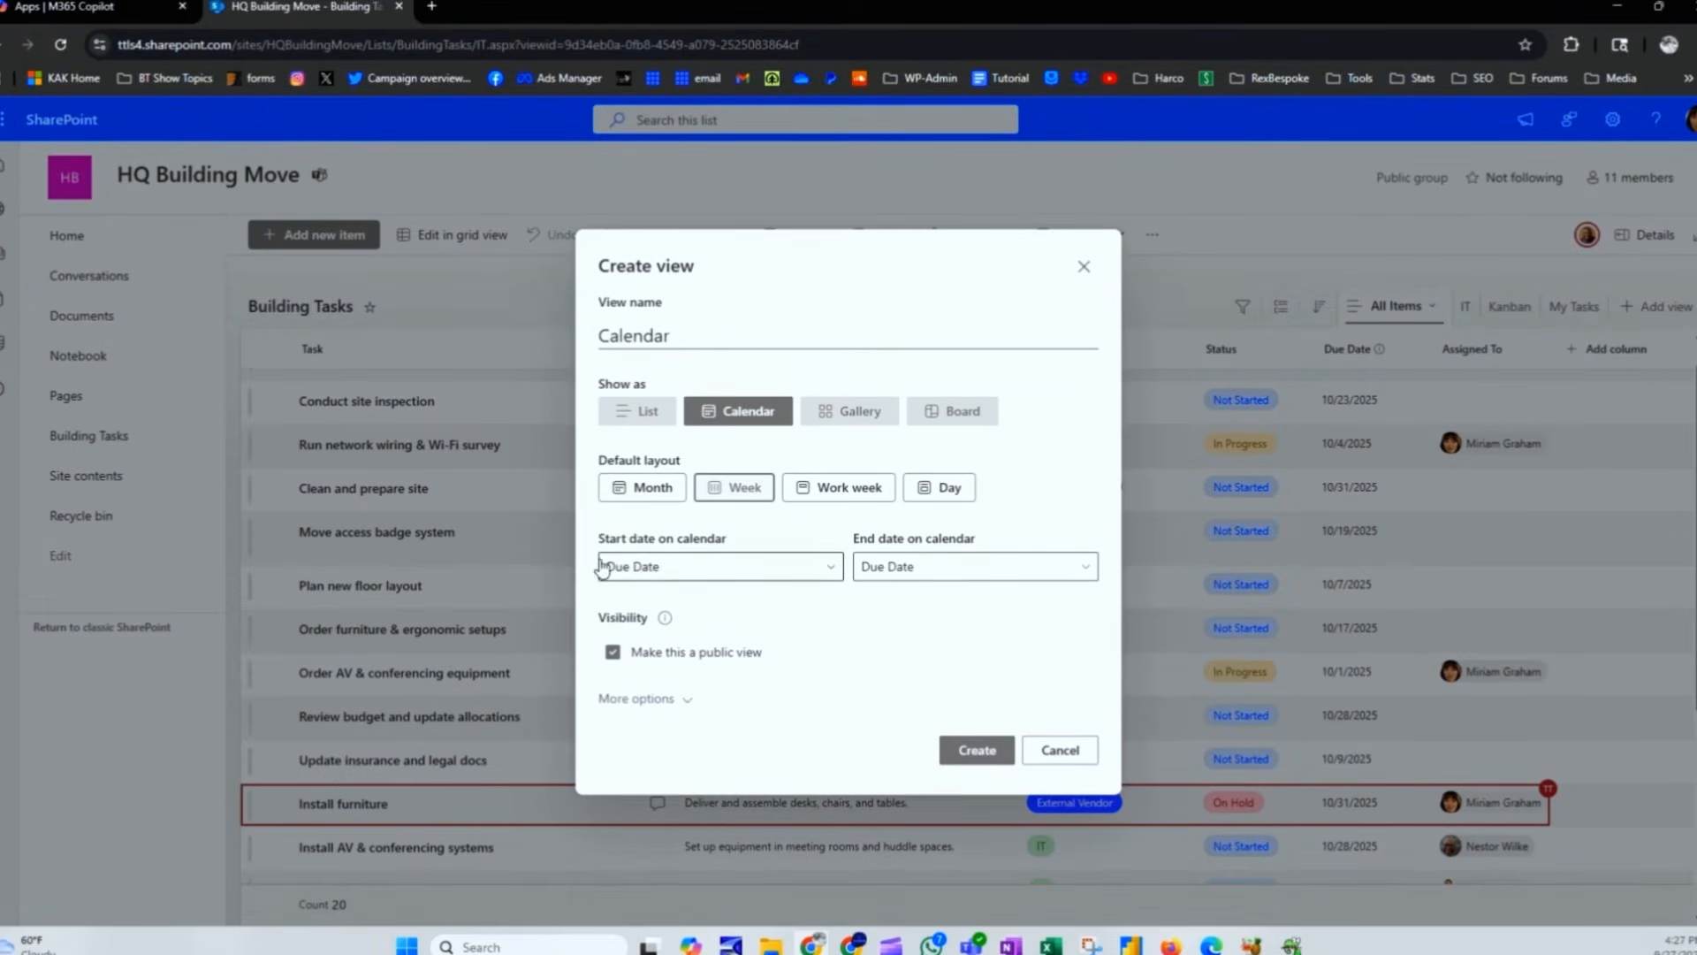
click(654, 505)
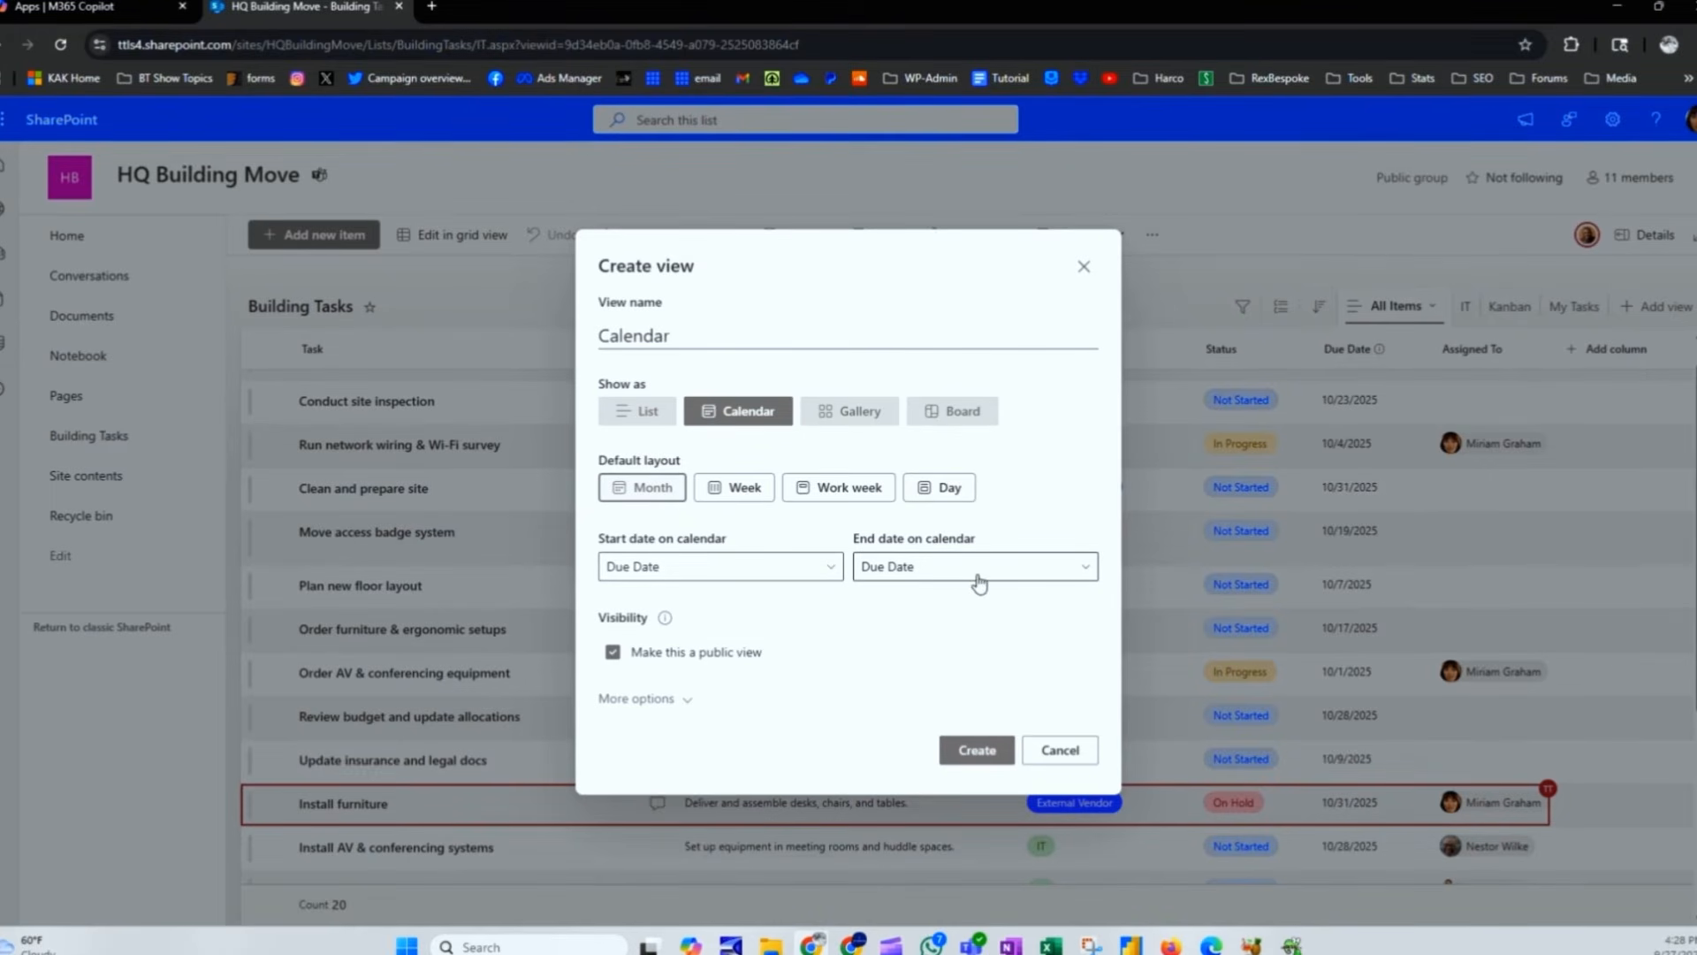
click(837, 575)
click(838, 540)
click(676, 699)
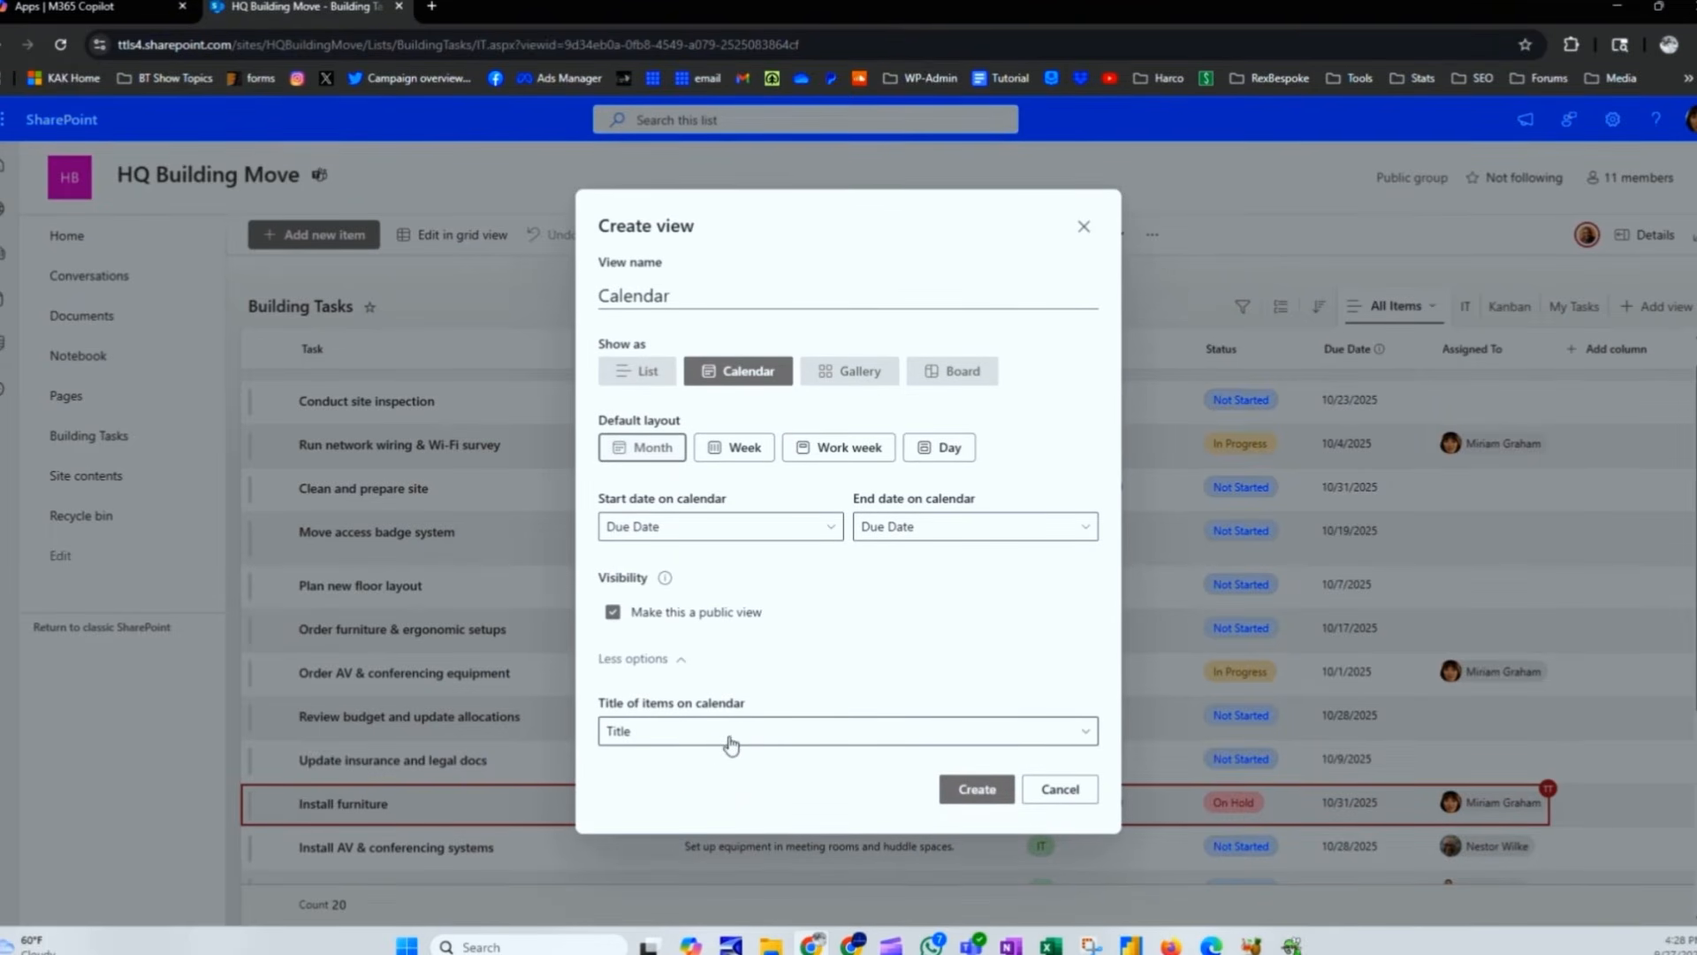
click(973, 793)
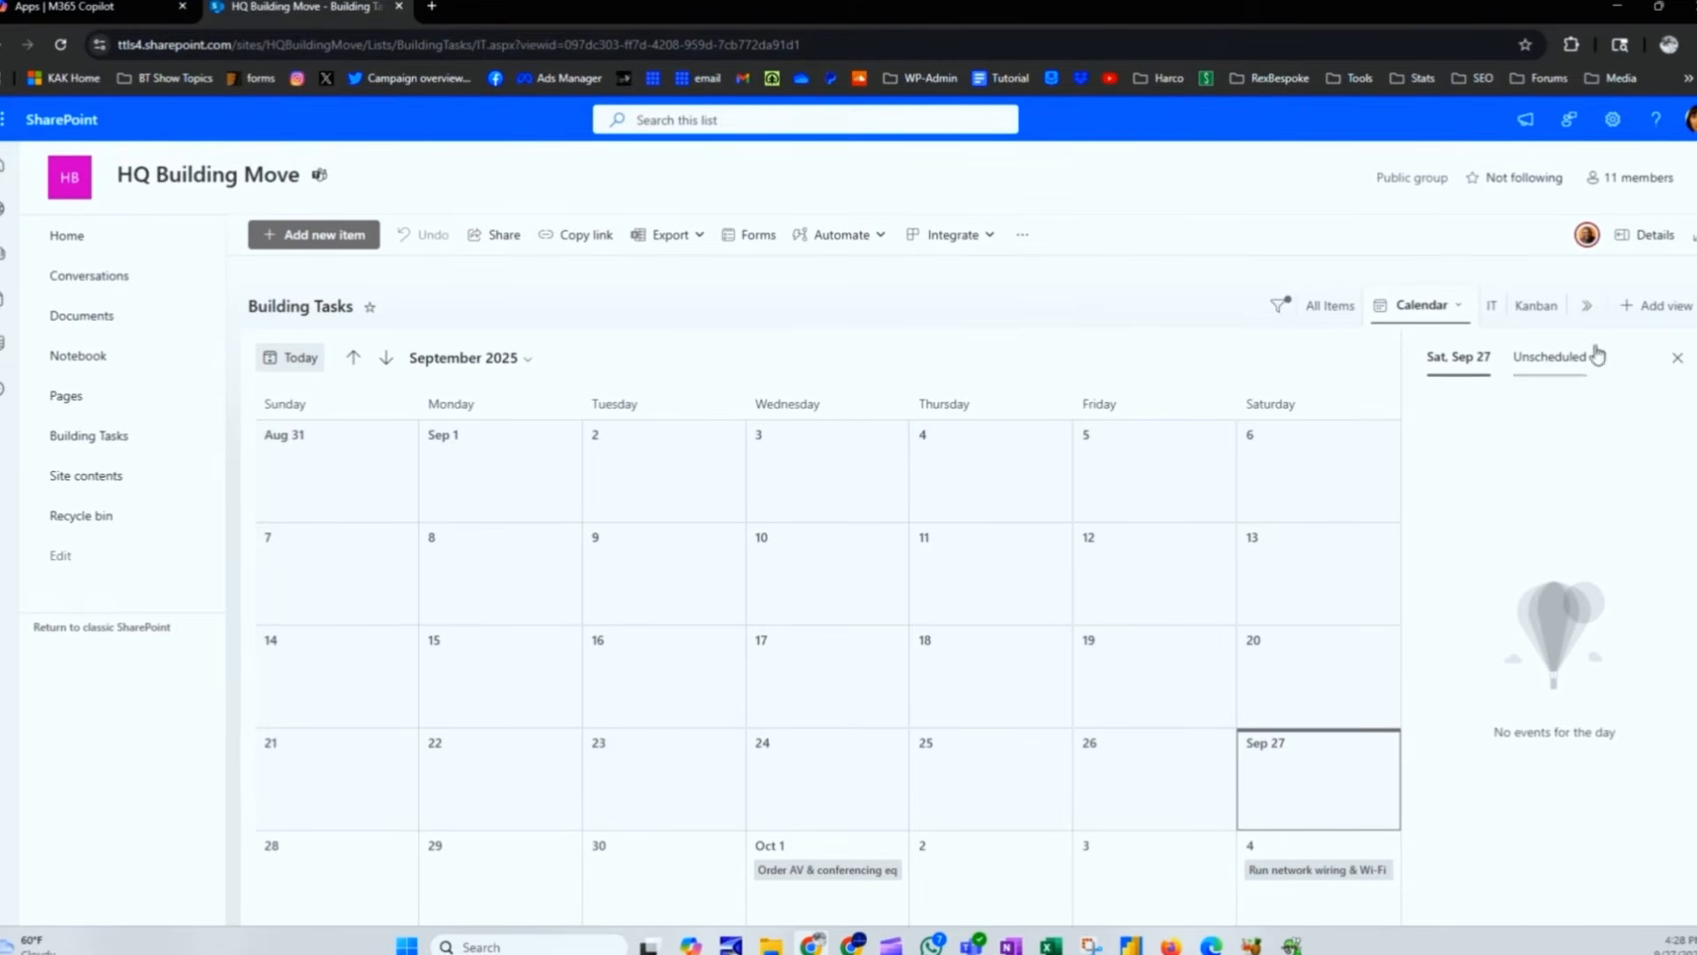
click(527, 359)
click(477, 537)
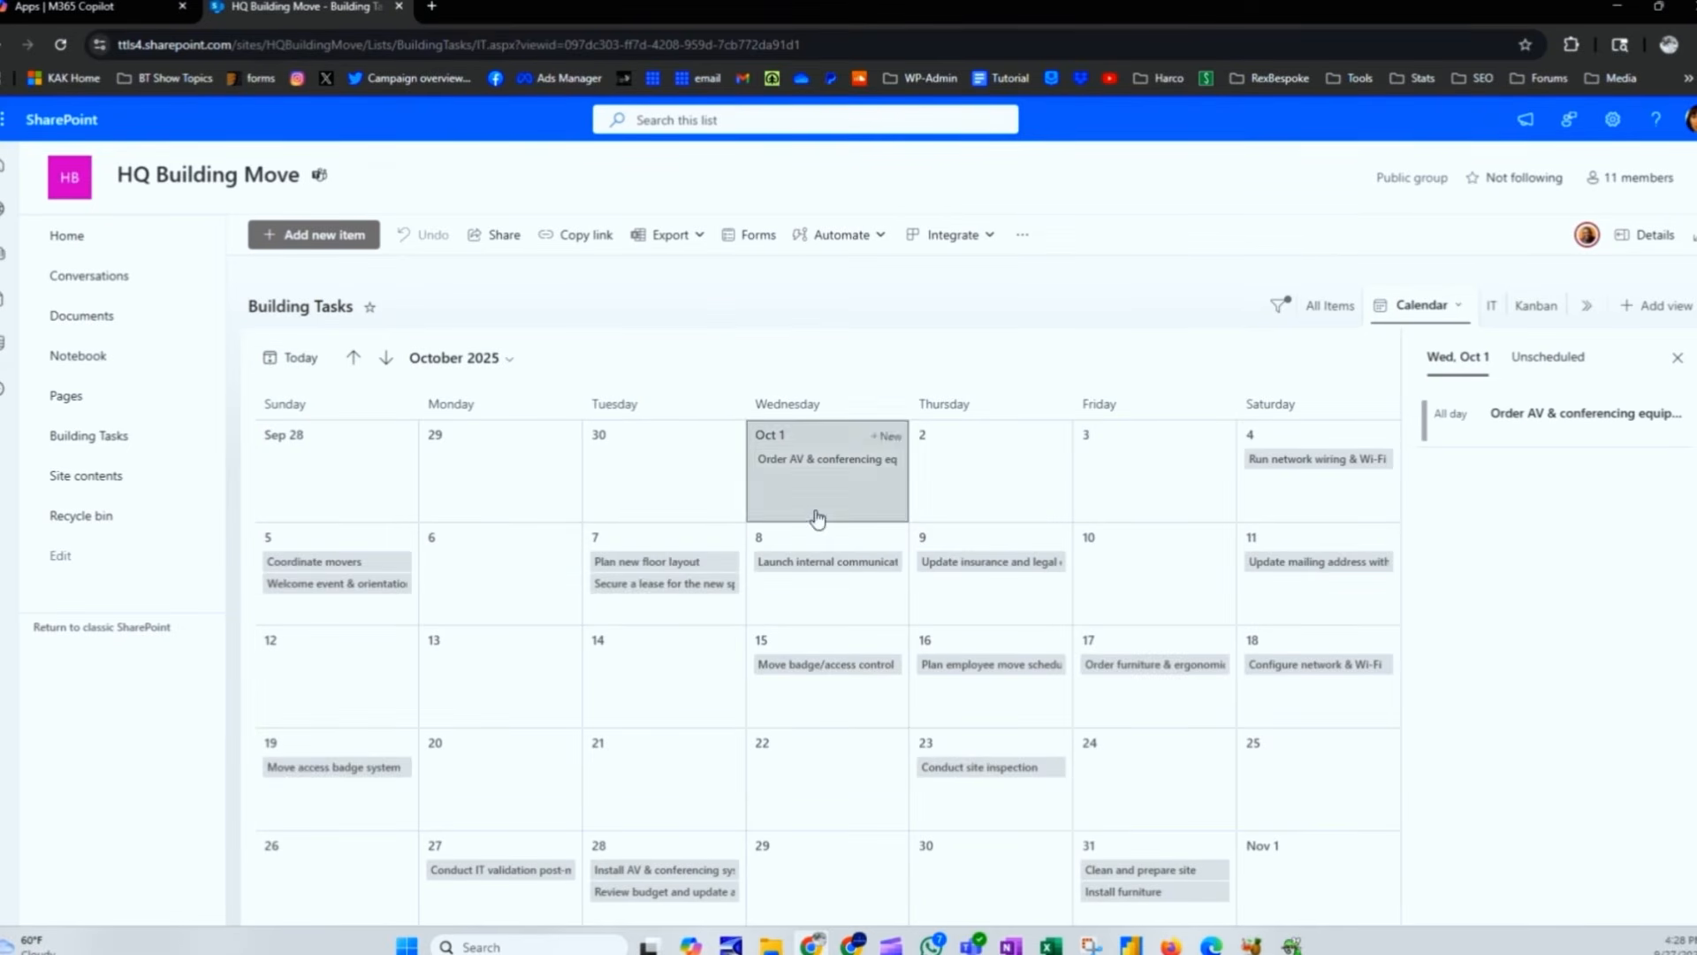
click(1287, 564)
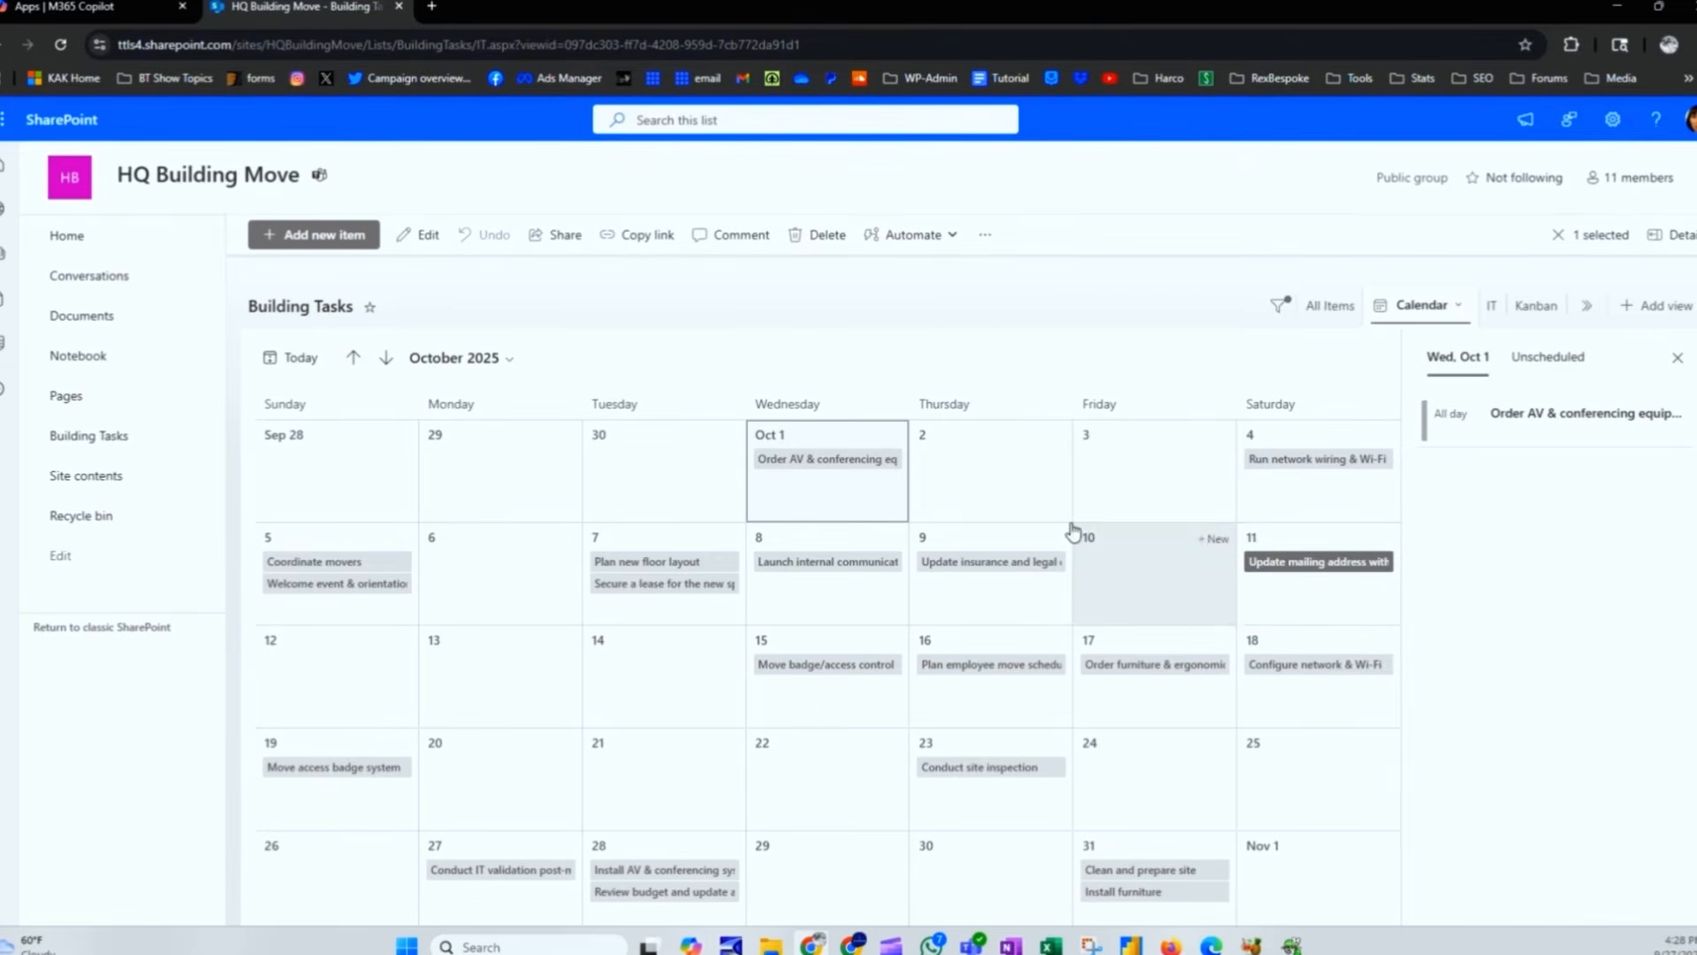
click(1293, 566)
double_click(1294, 567)
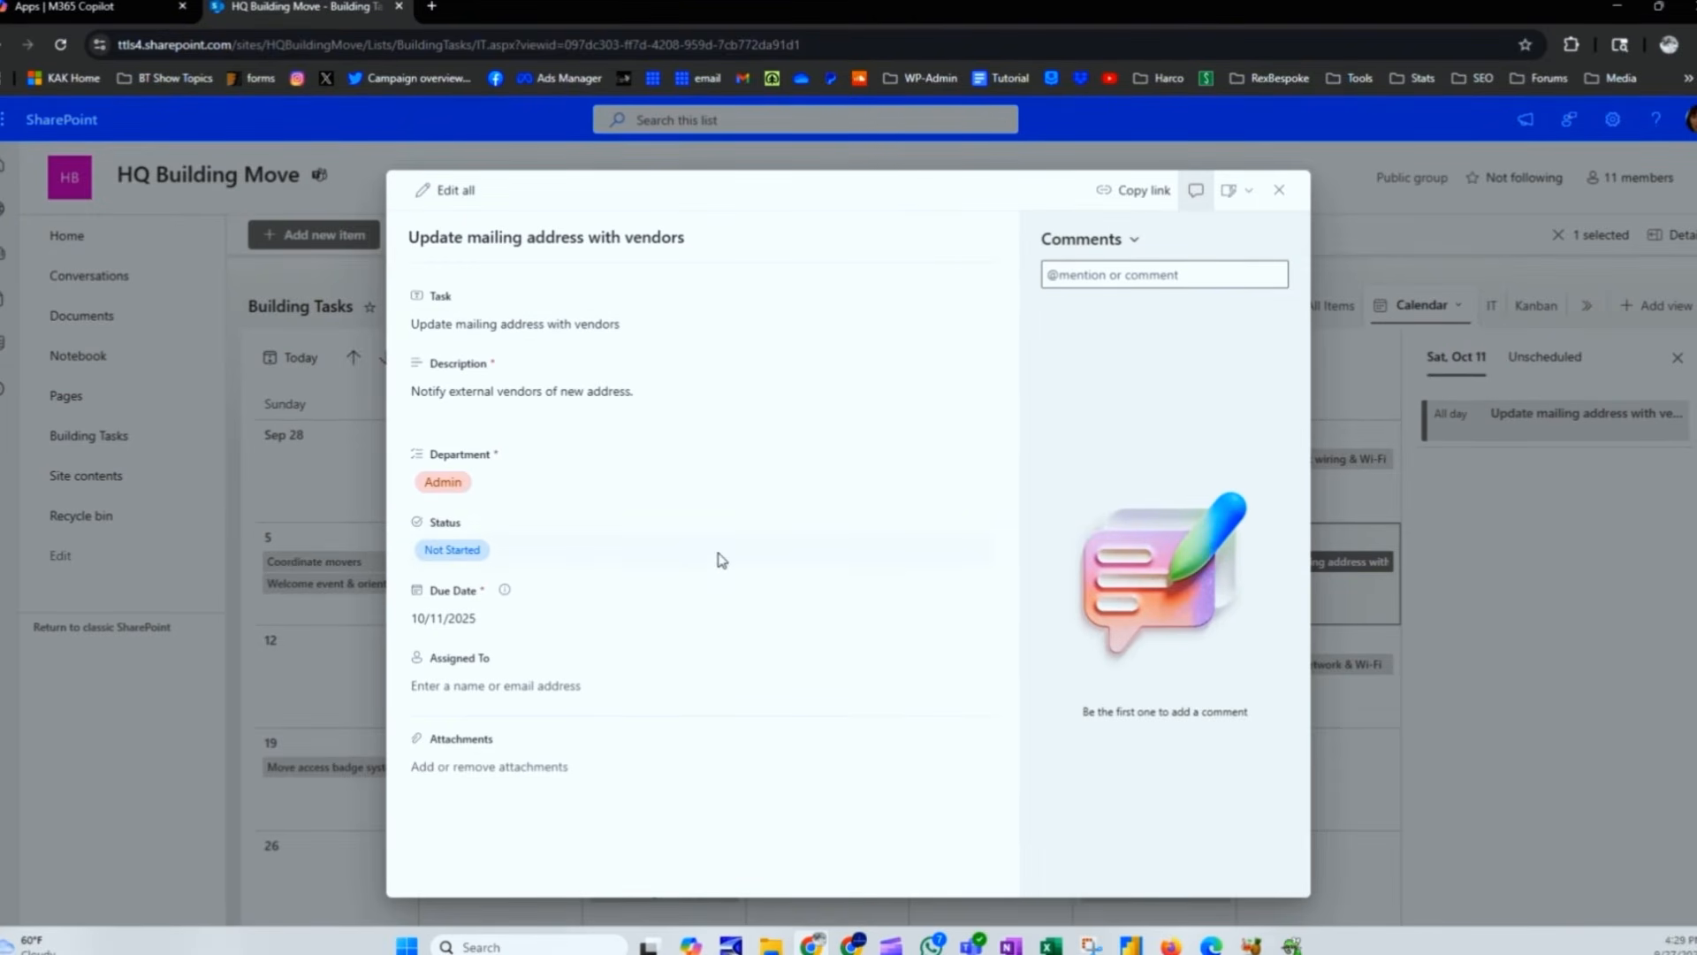
key(Escape)
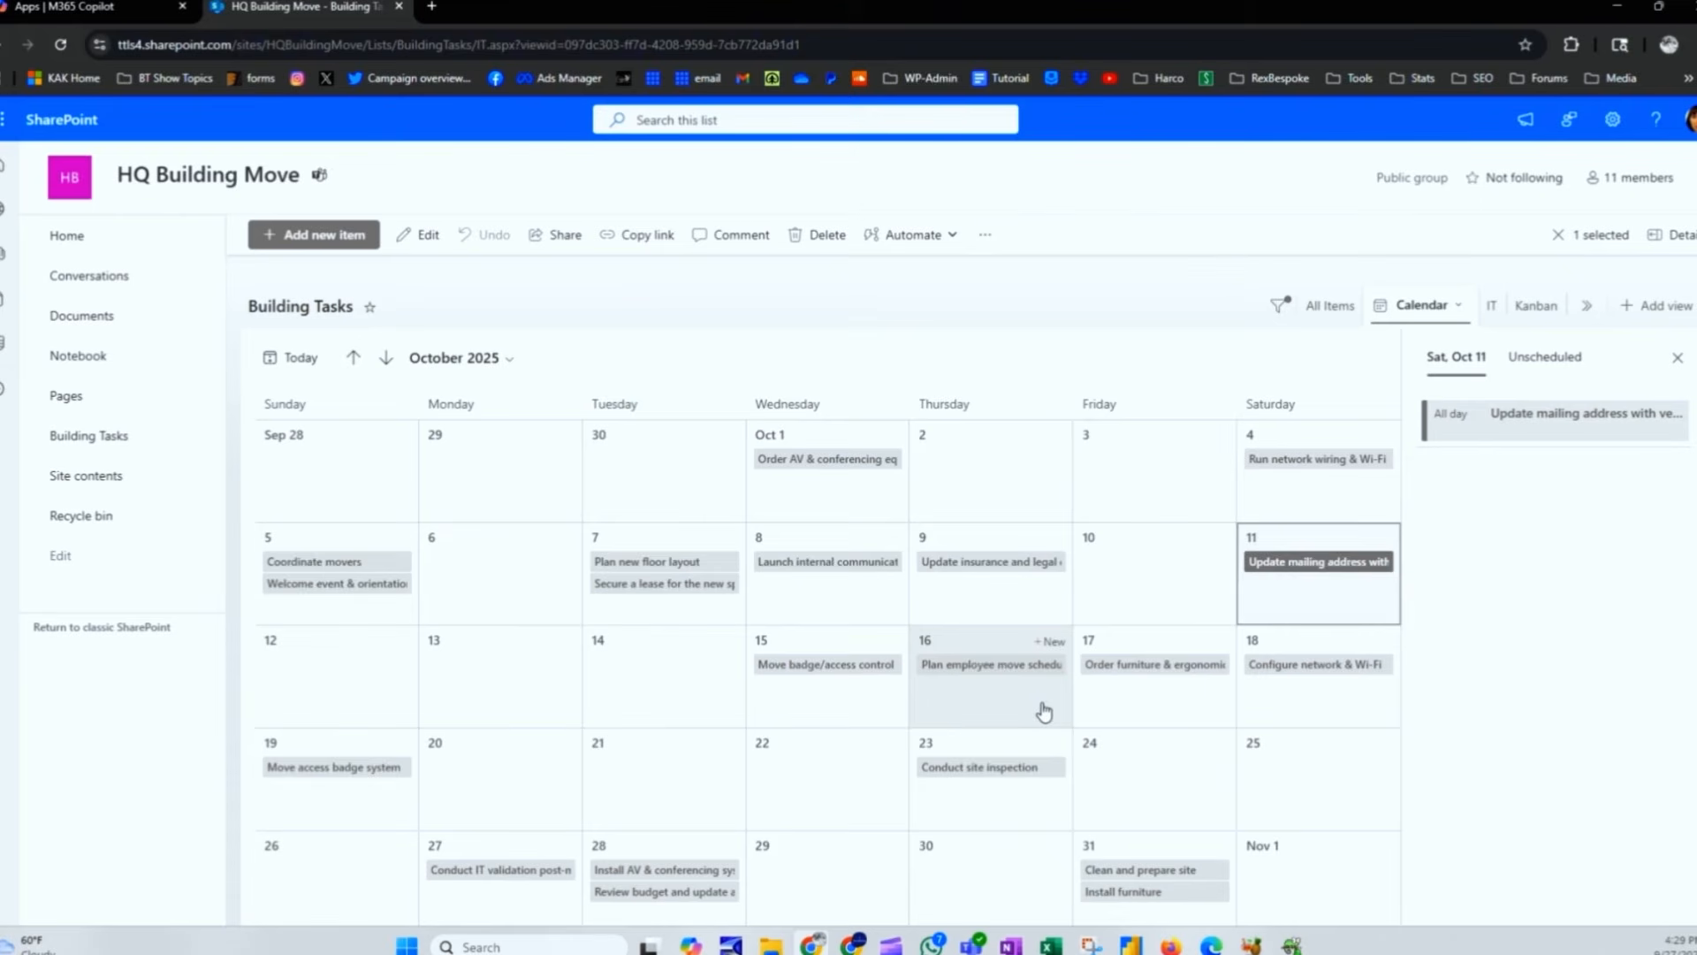
click(1587, 305)
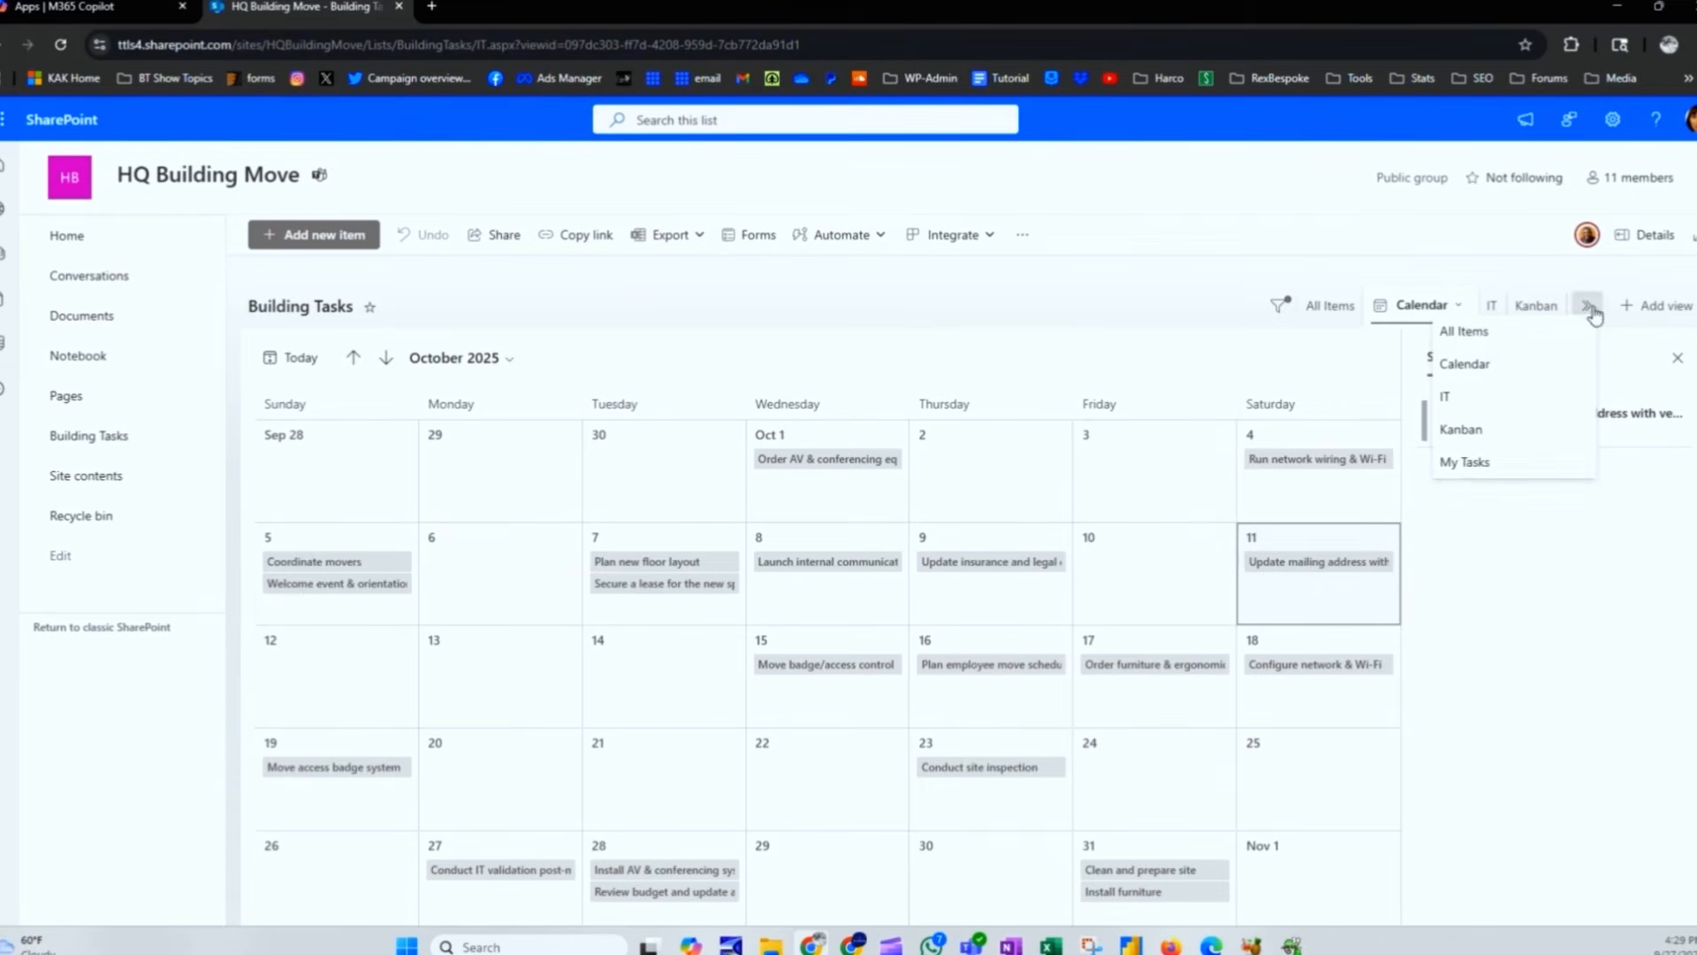
click(1140, 363)
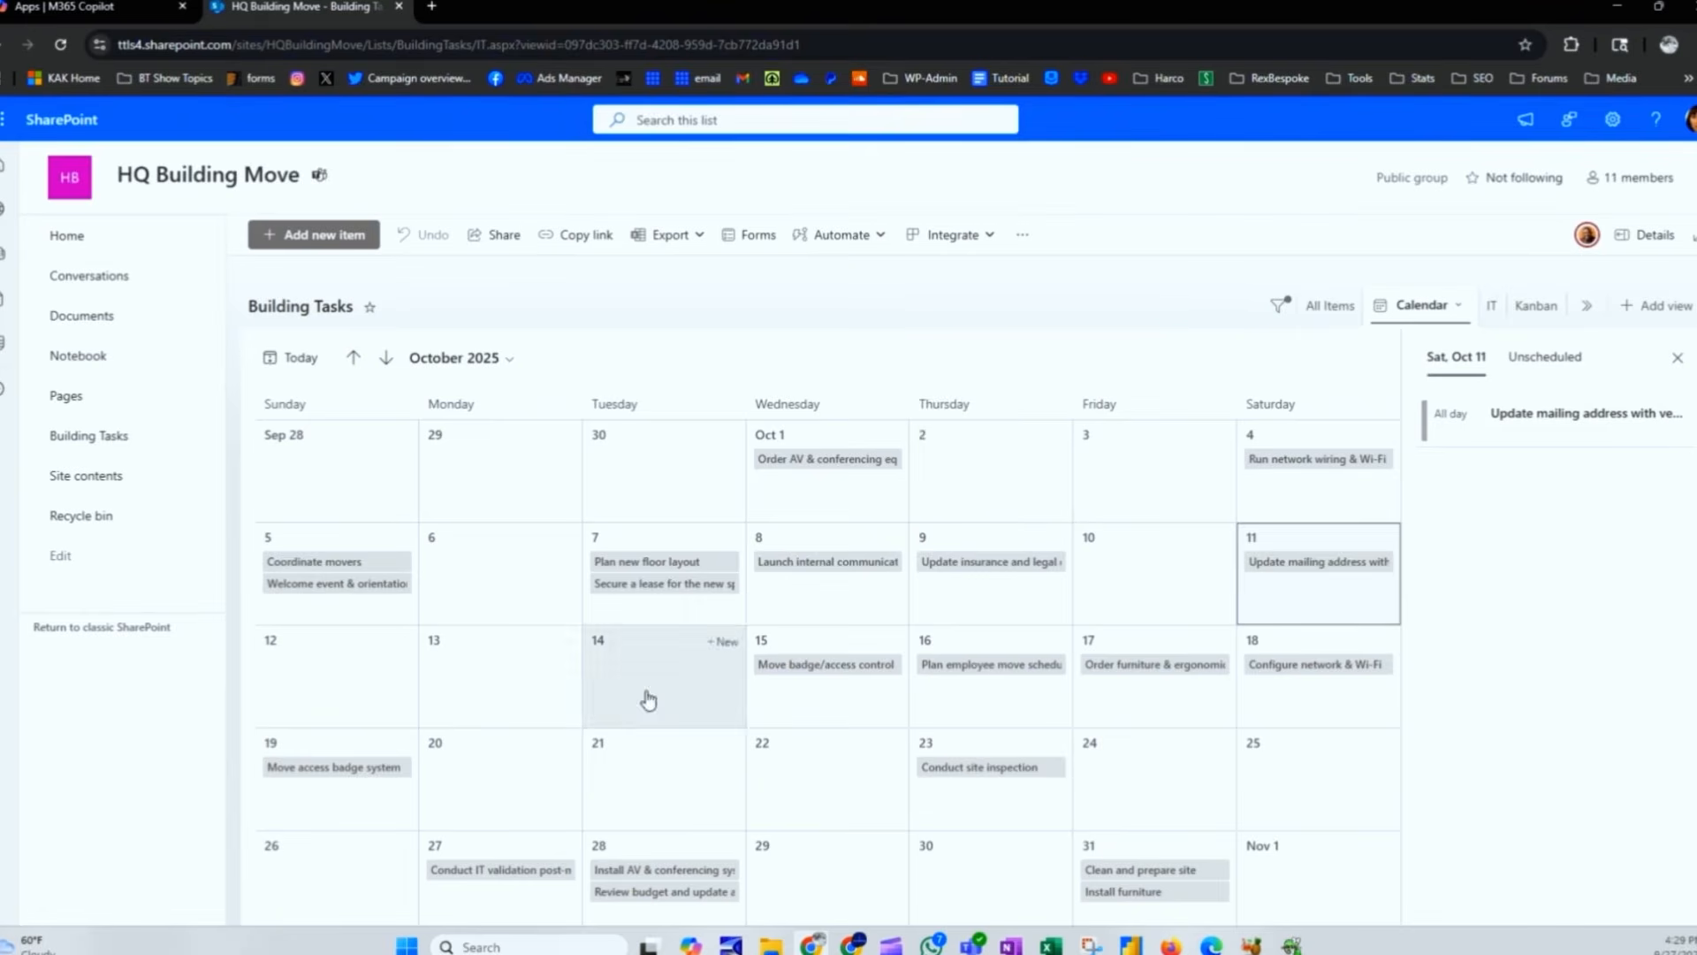
click(300, 360)
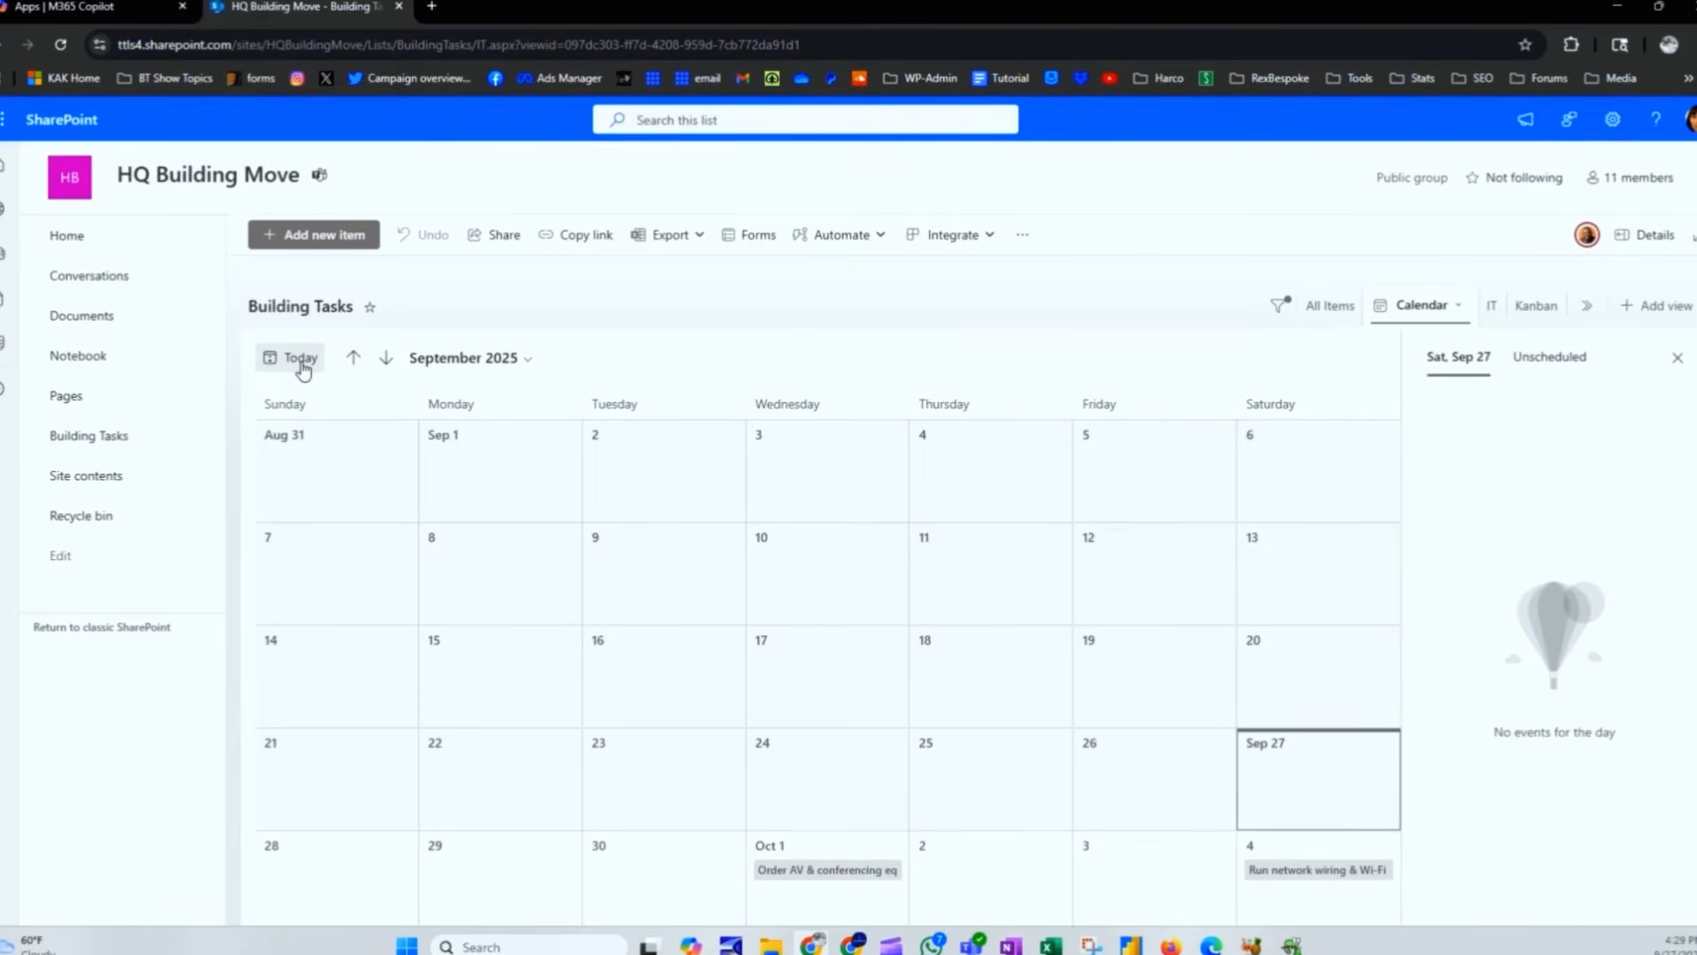
click(519, 360)
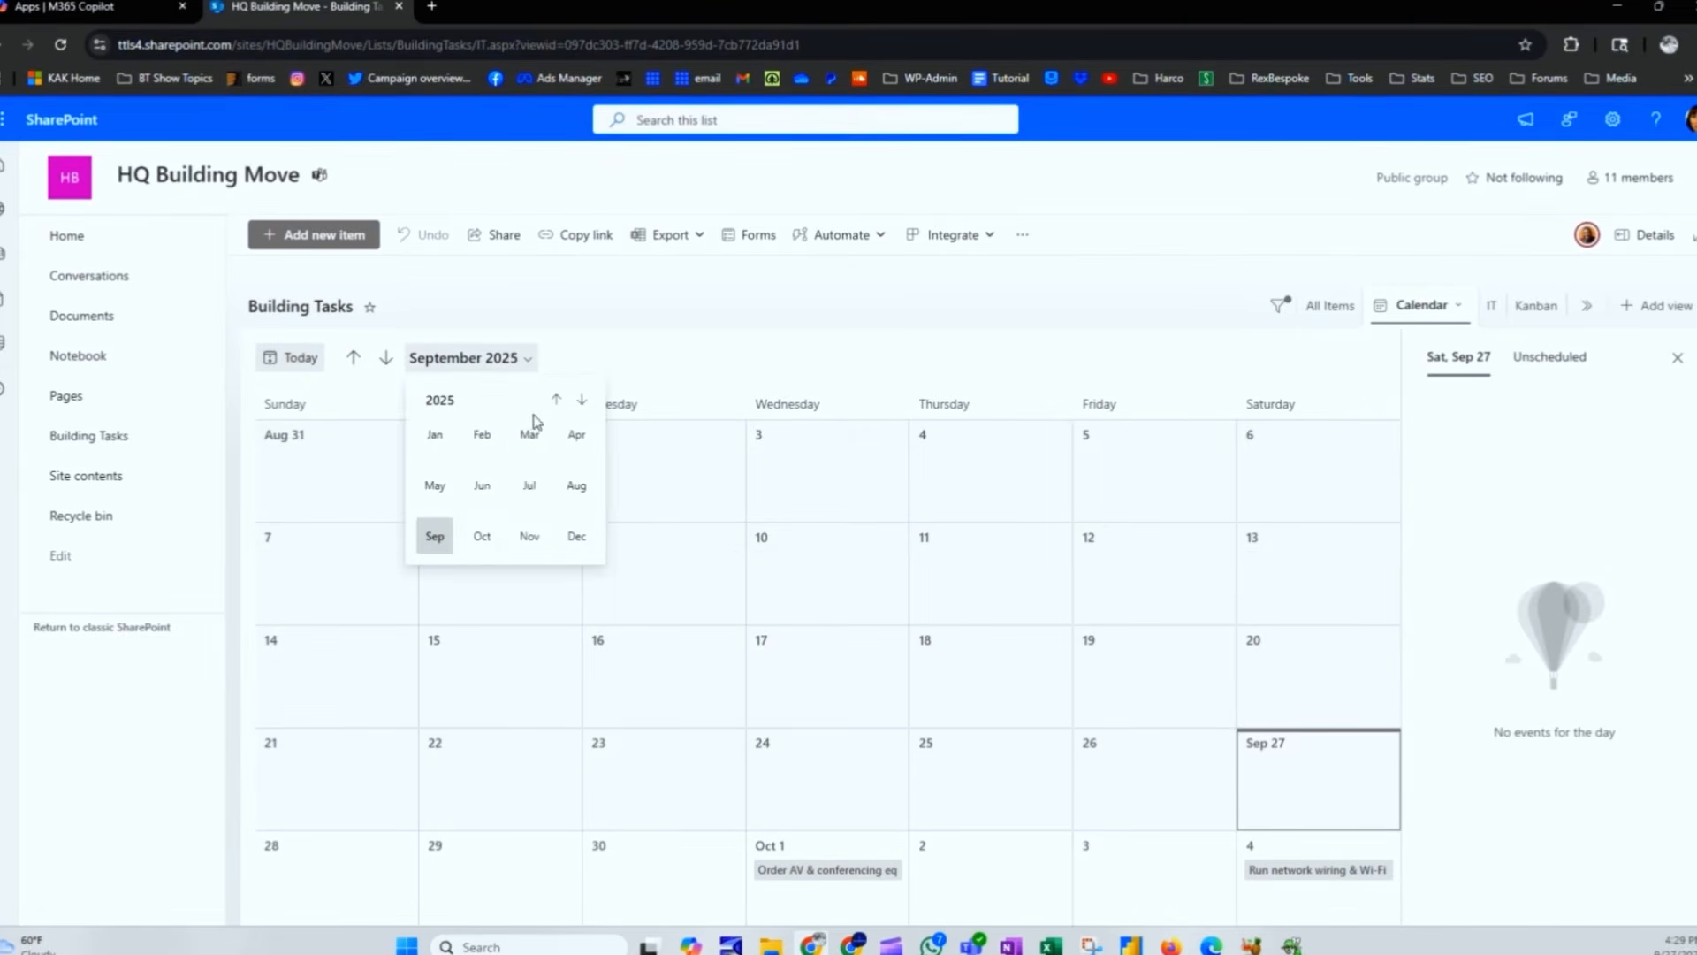
click(1046, 385)
click(1278, 307)
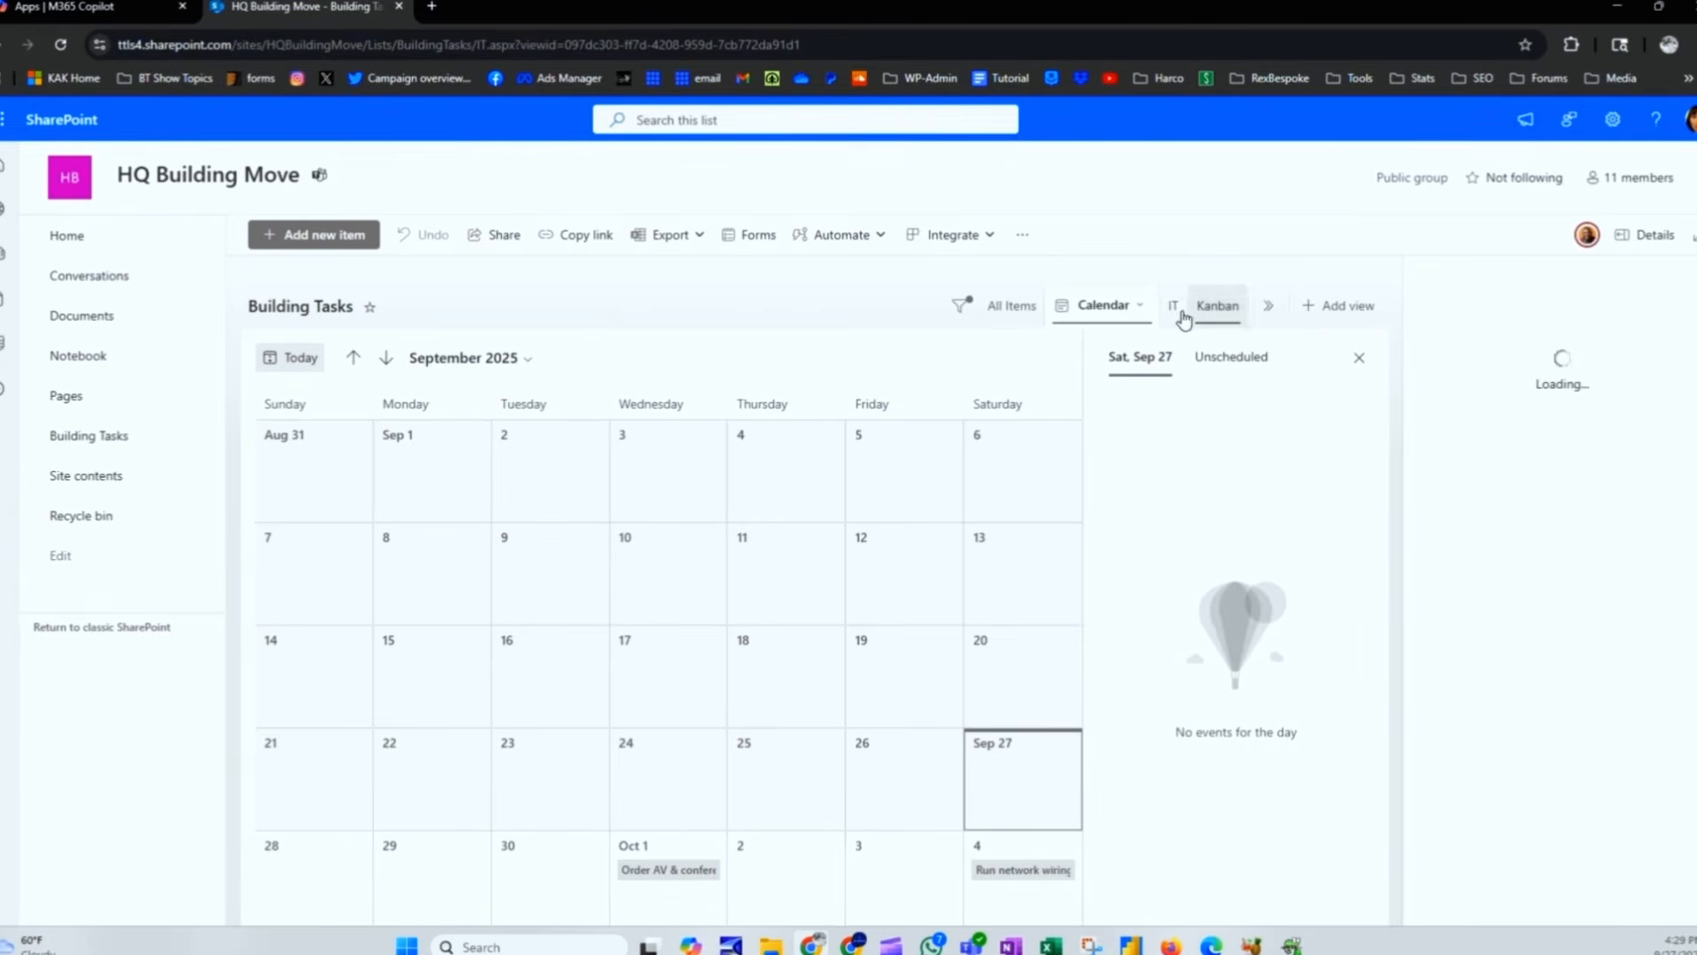
click(964, 308)
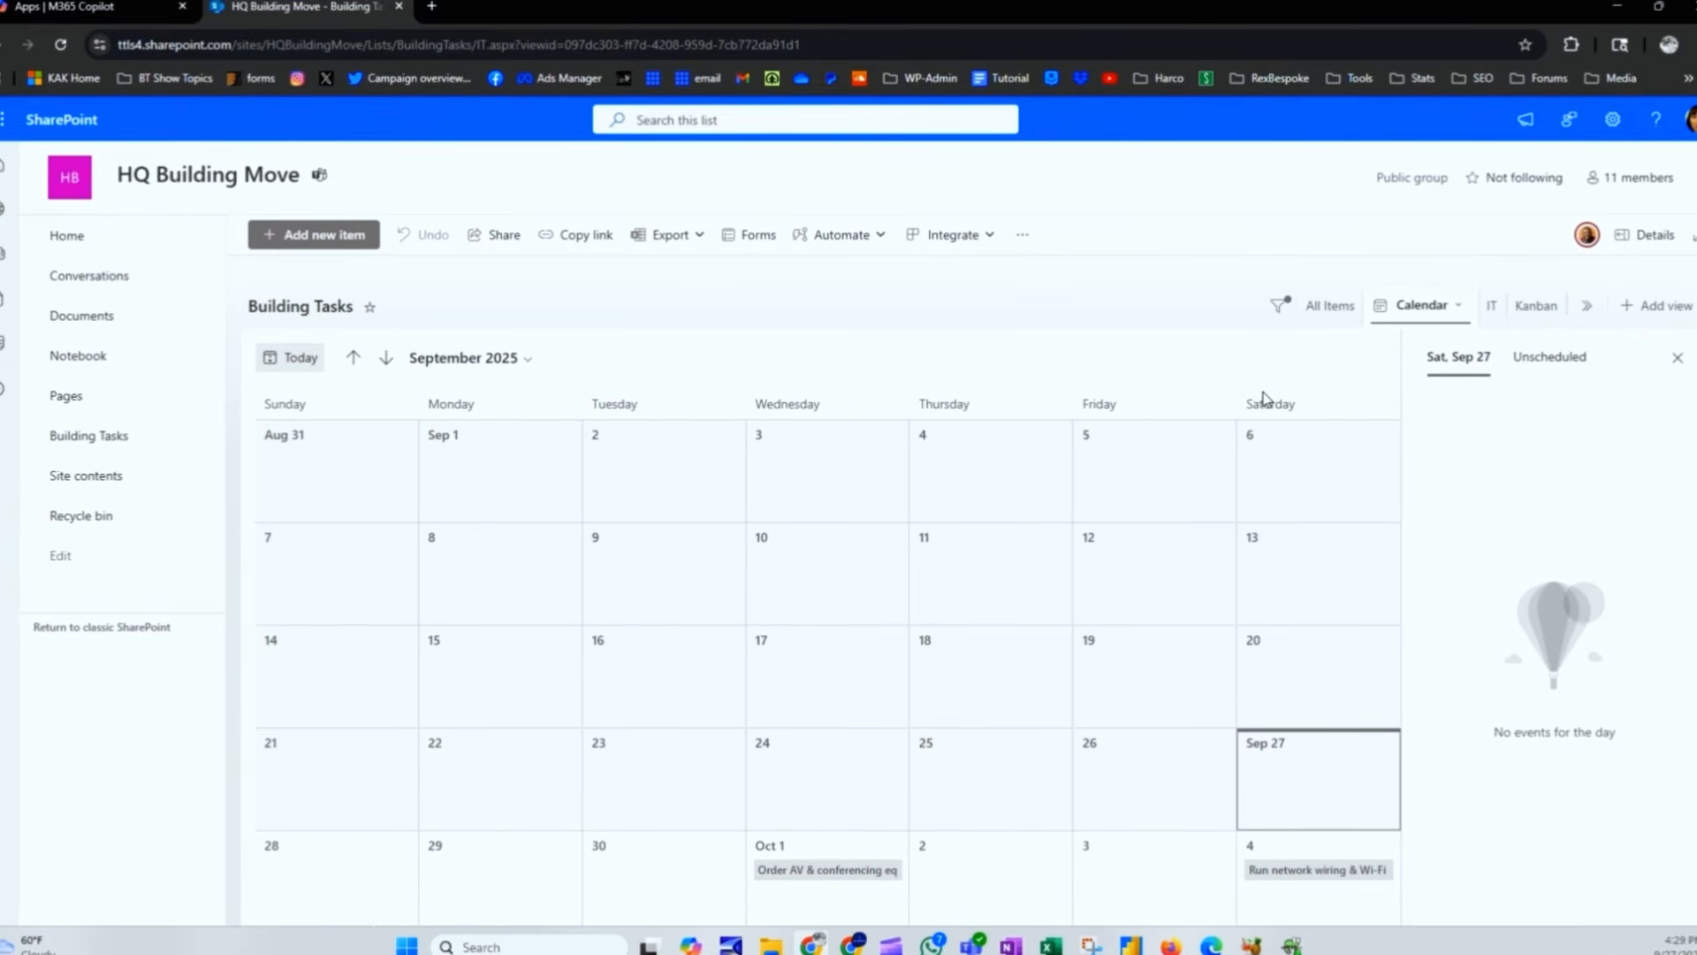
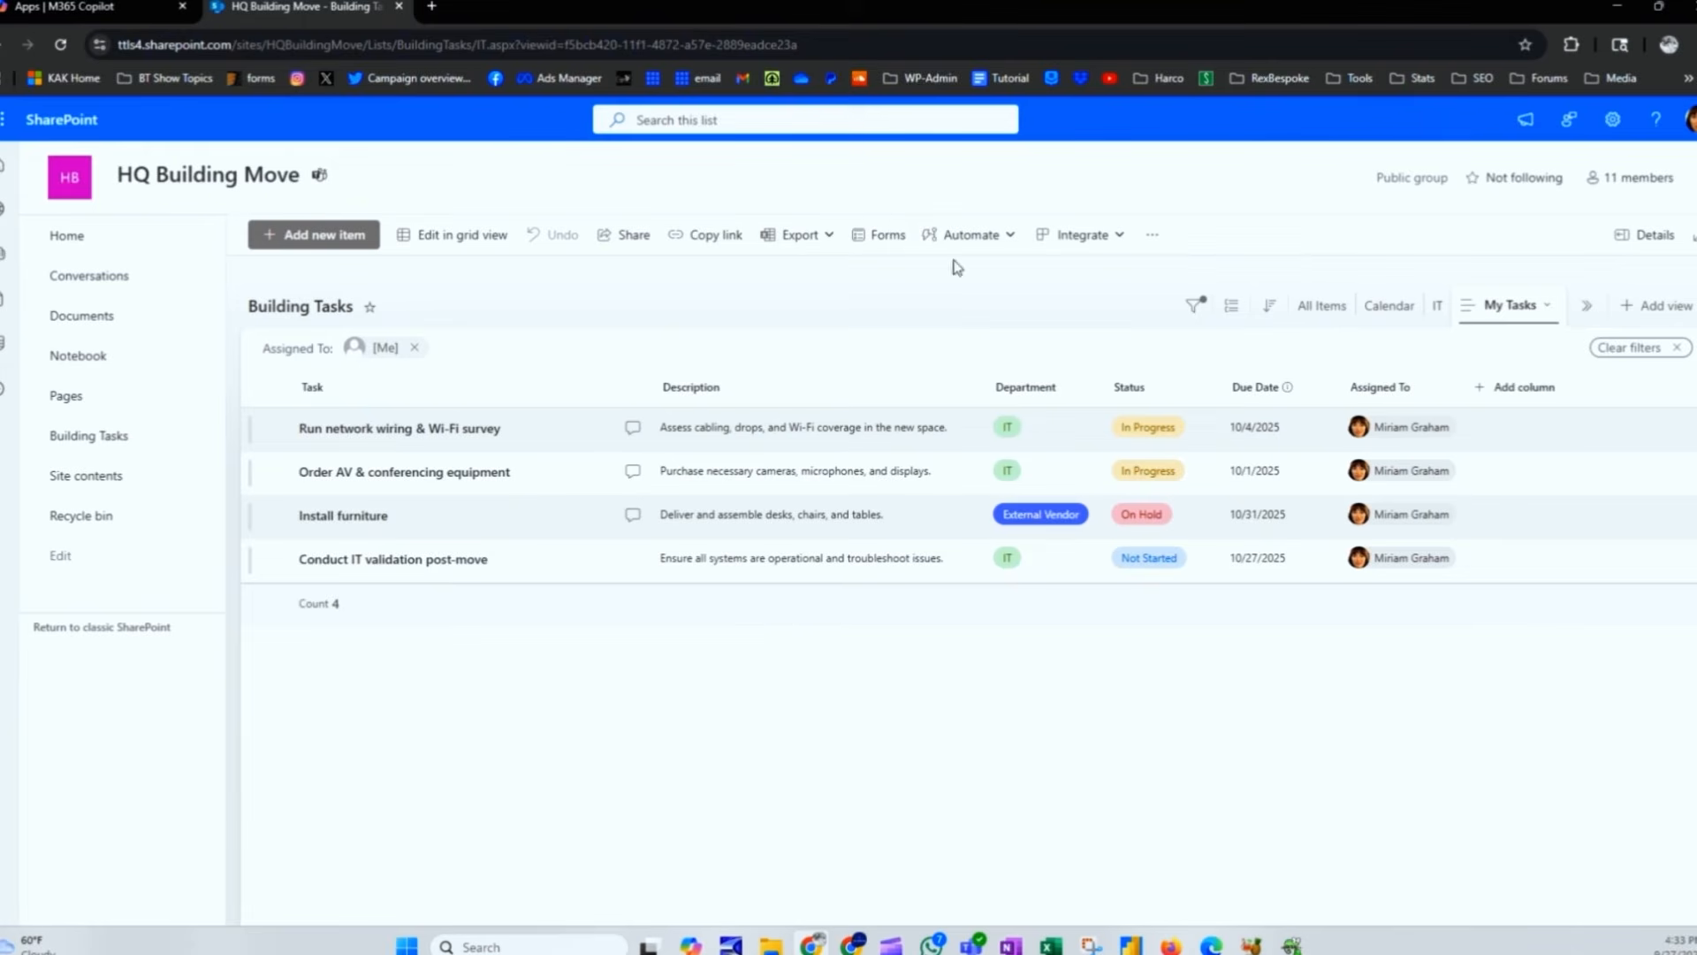
Step: Start a 'Set a reminder' flow based on Due Date and continue past its description
click(994, 236)
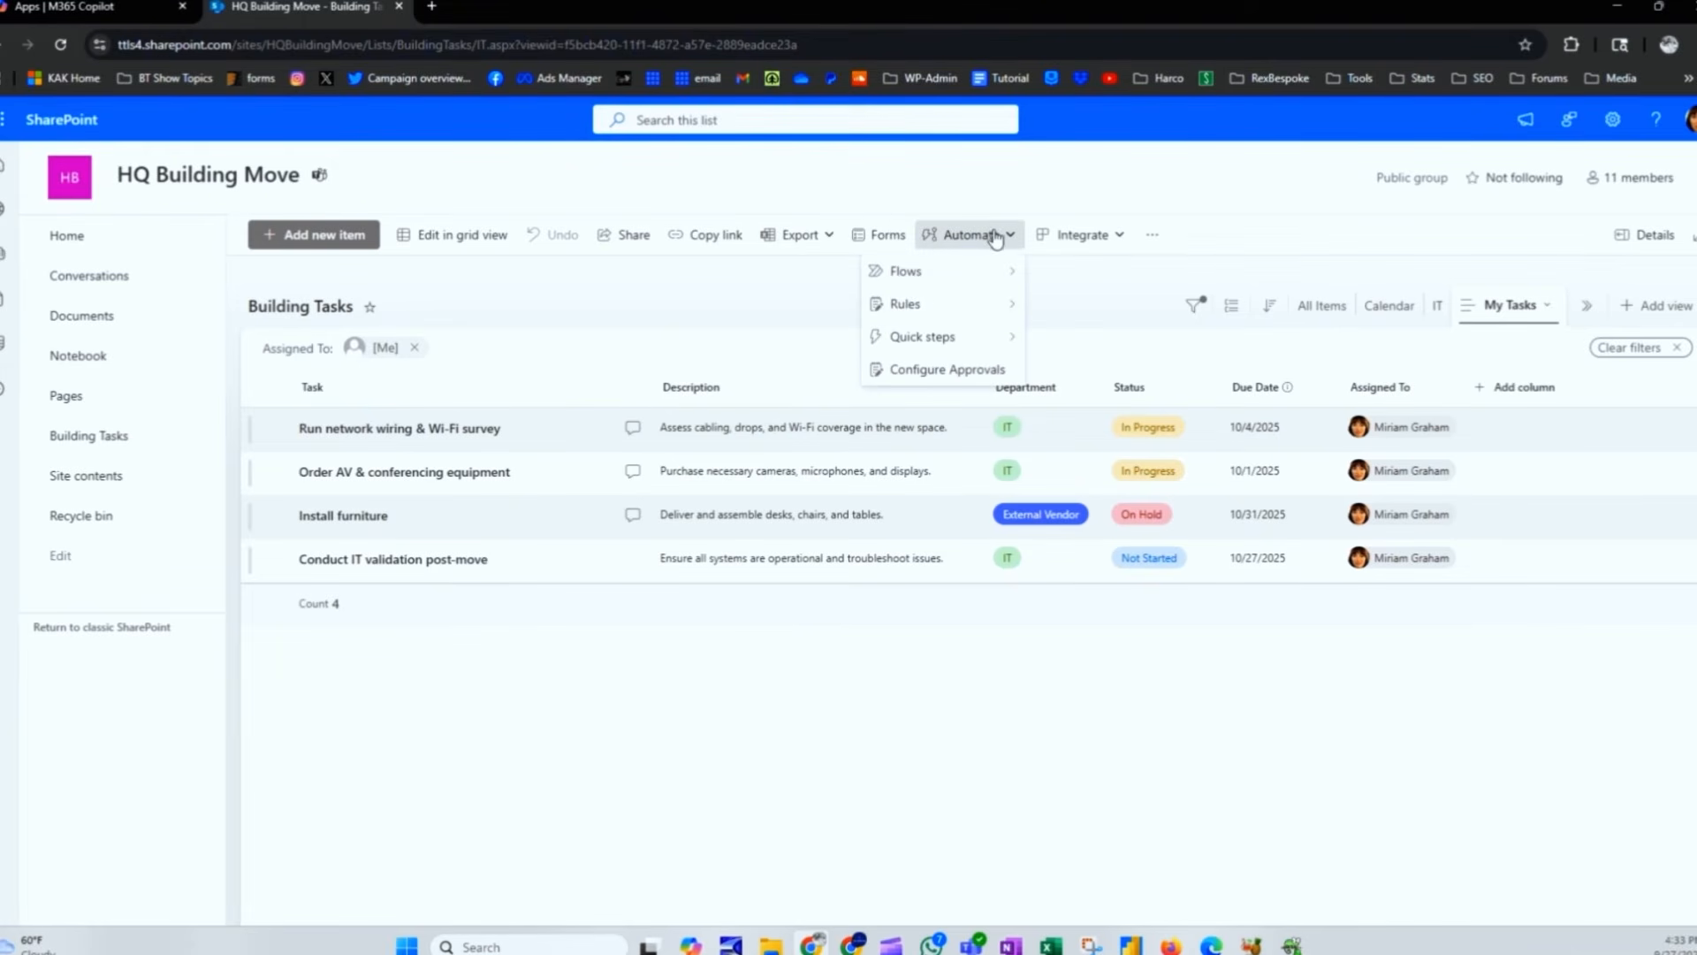
mouse_move(975, 281)
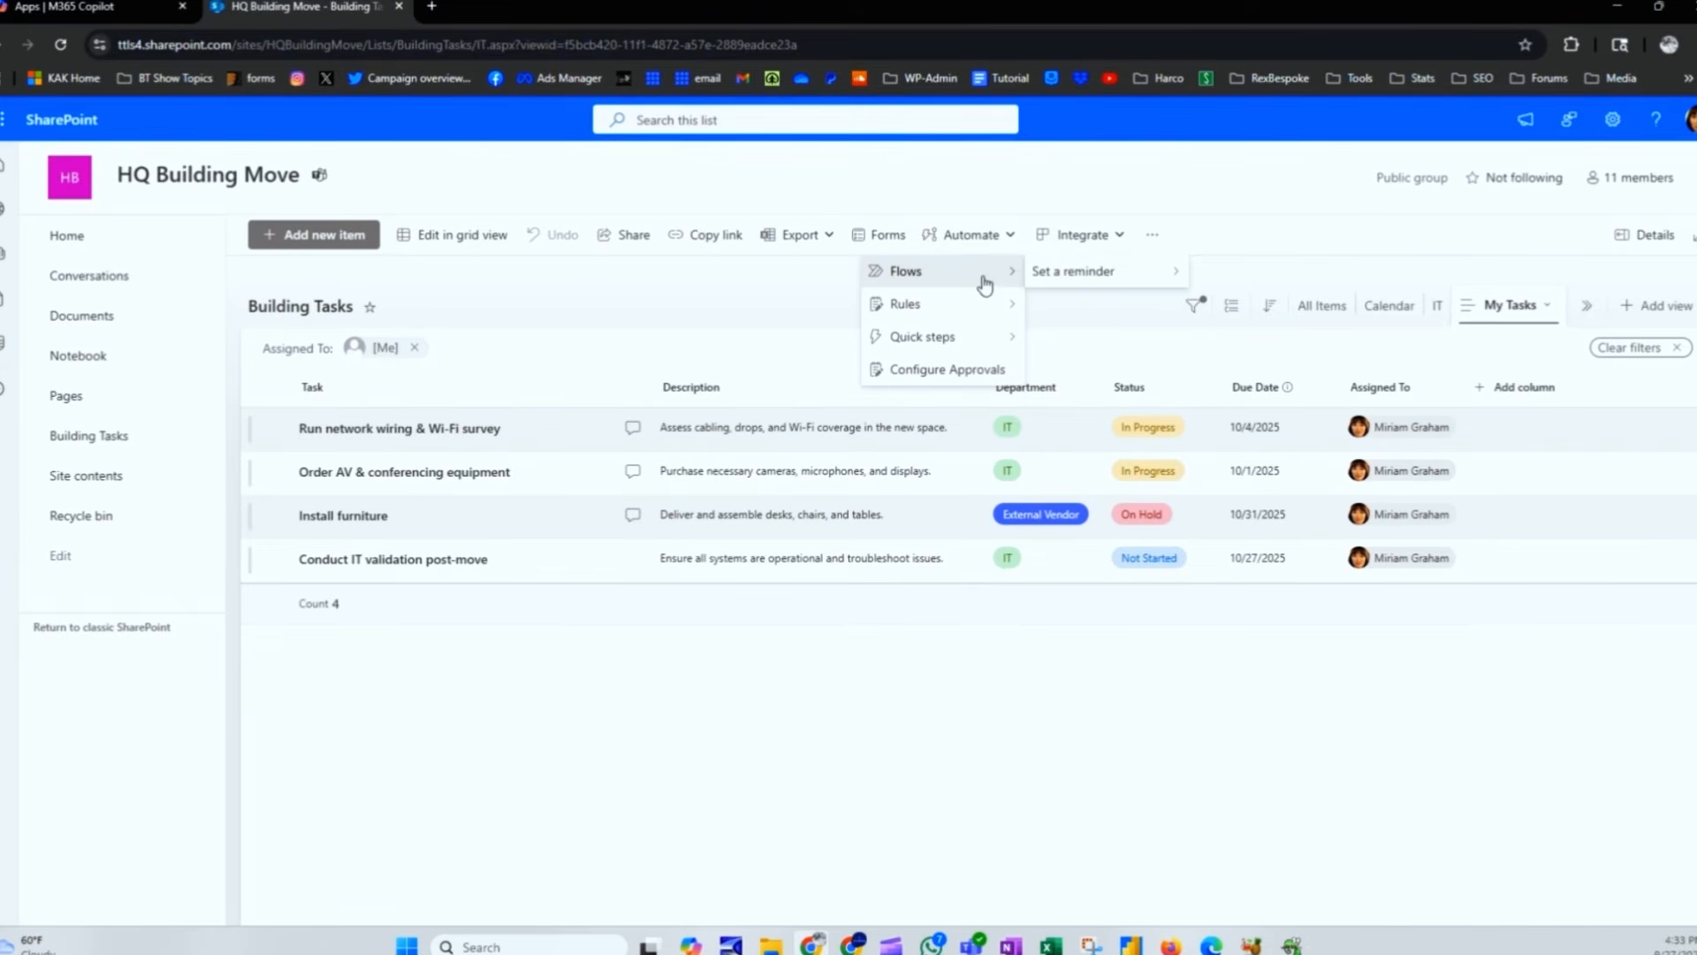
mouse_move(1074, 280)
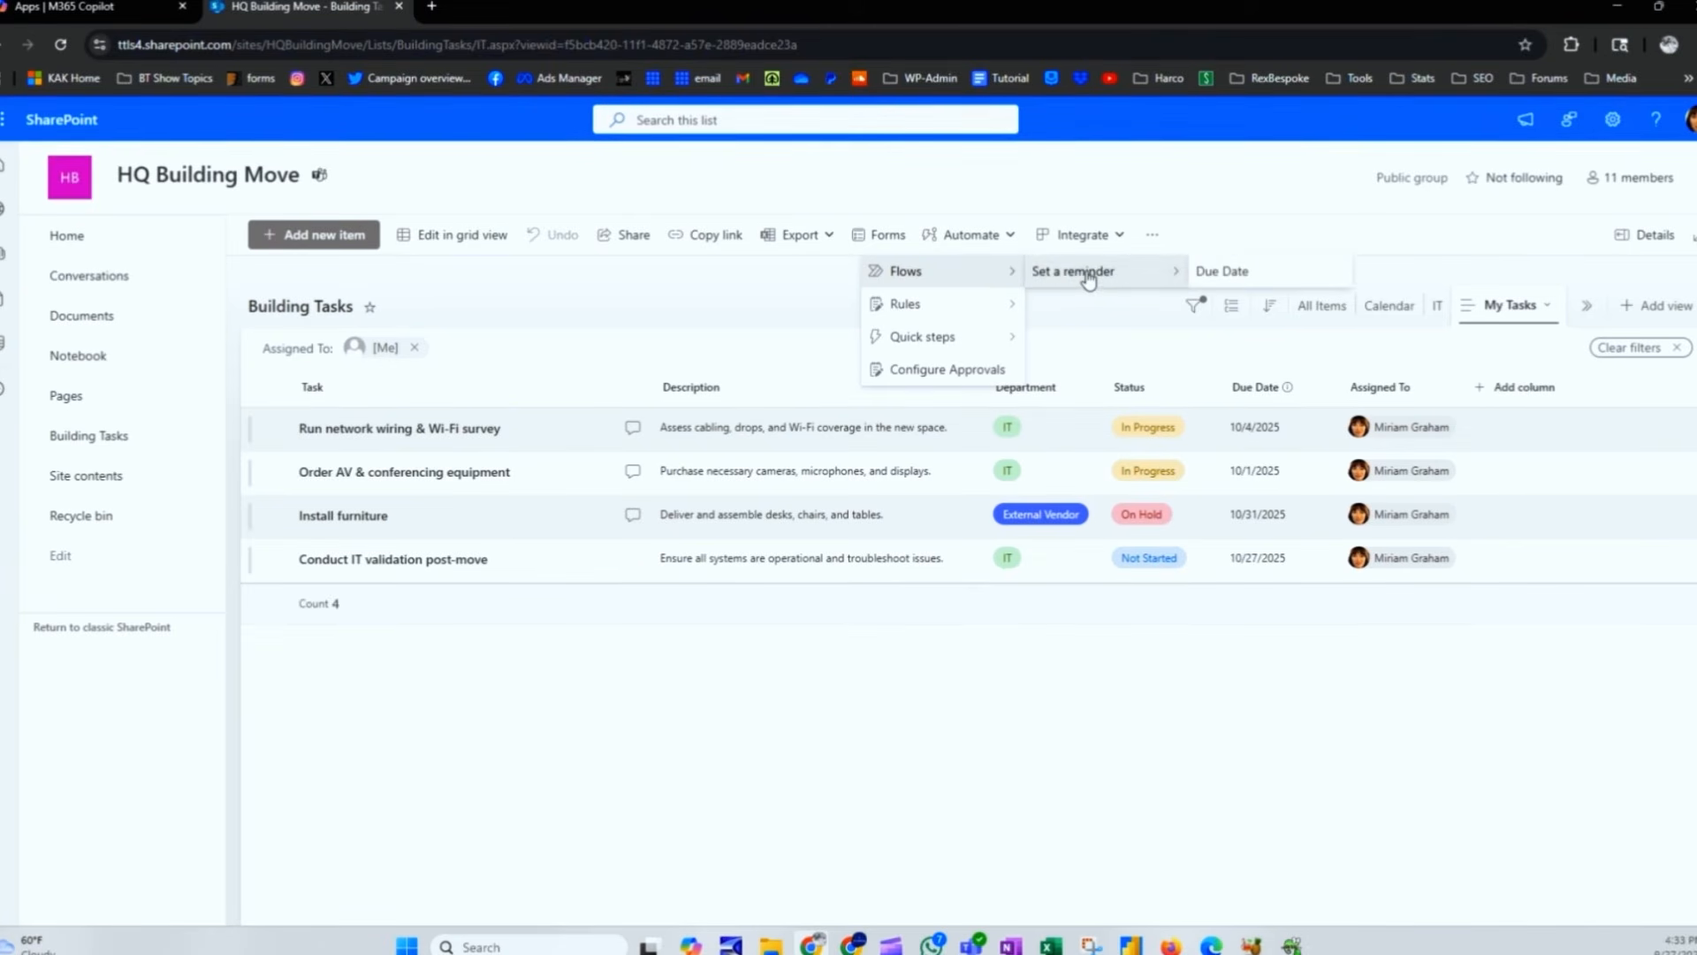
click(1223, 273)
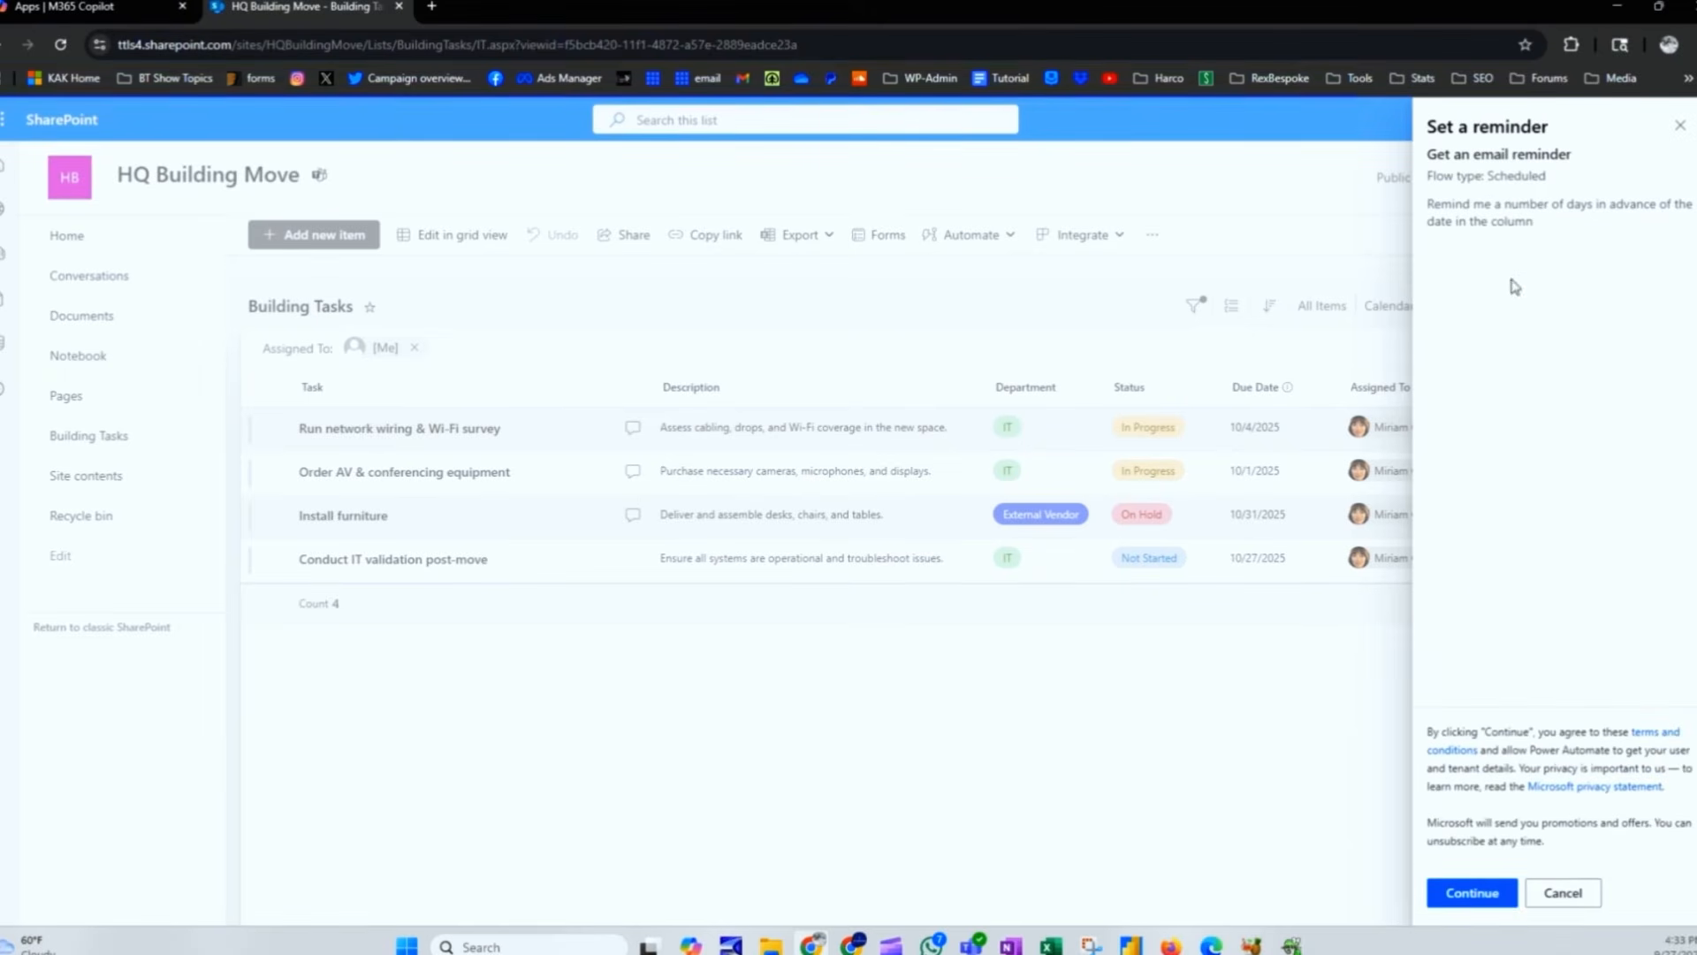
drag(1441, 204, 1538, 230)
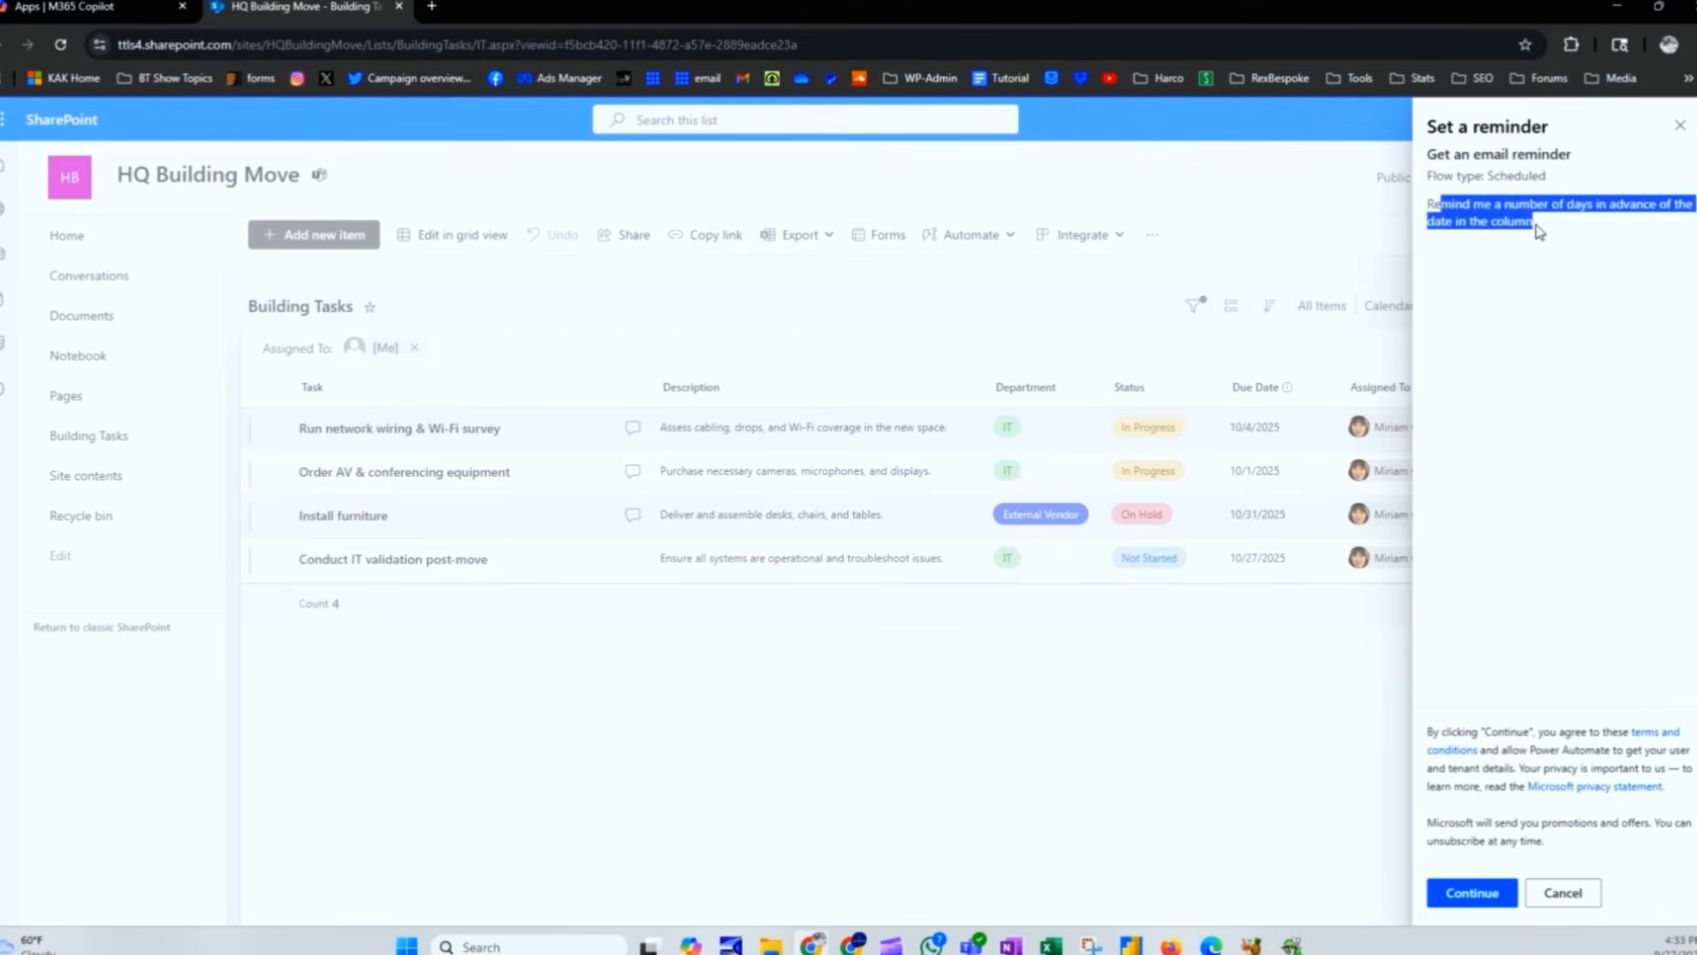
click(1464, 897)
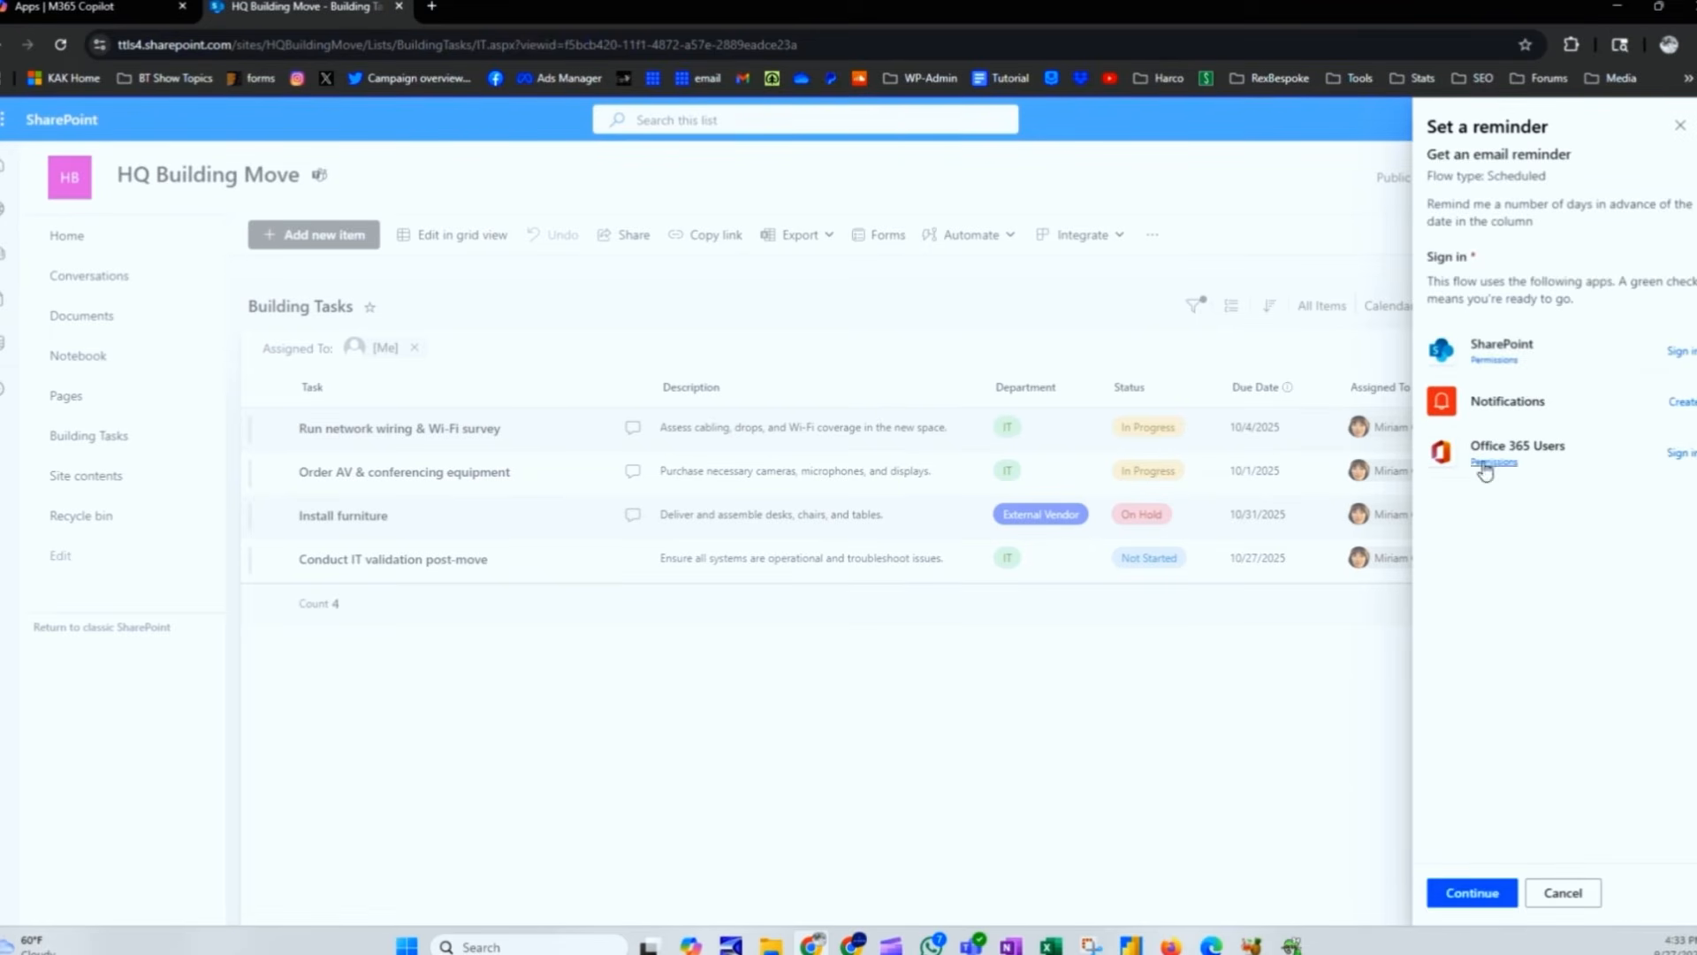
Step: Connect the SharePoint and Office 365 Users accounts, then cancel the reminder flow setup
click(1682, 352)
click(1672, 464)
click(1472, 892)
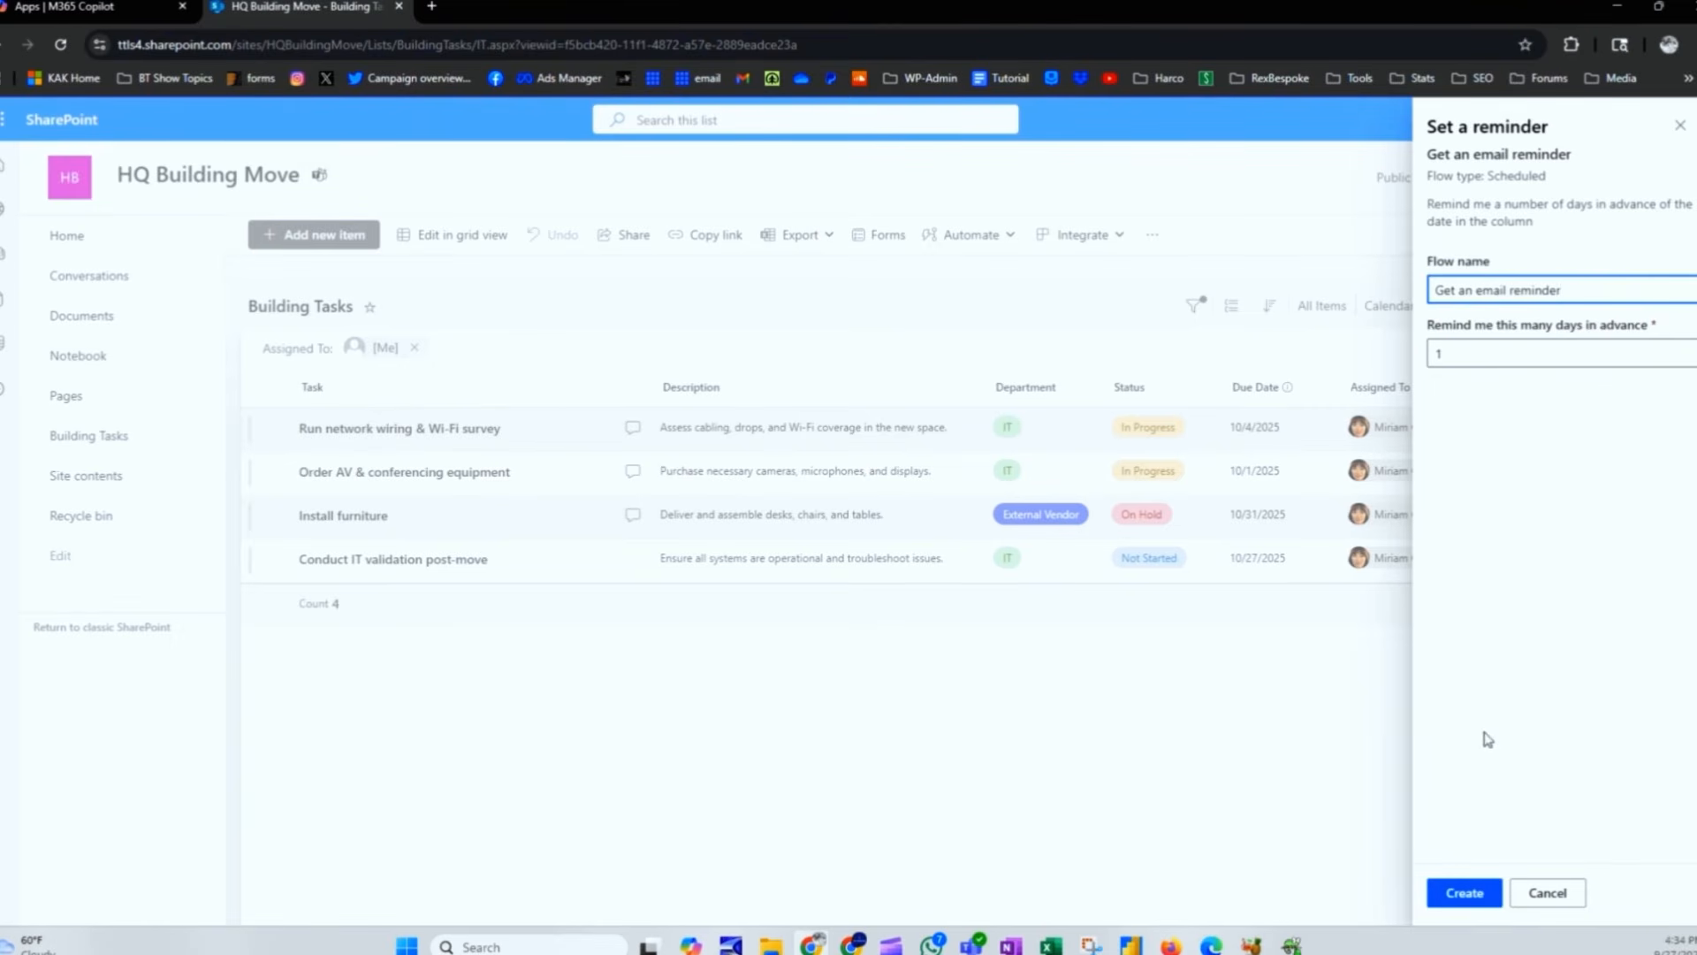
triple_click(1459, 283)
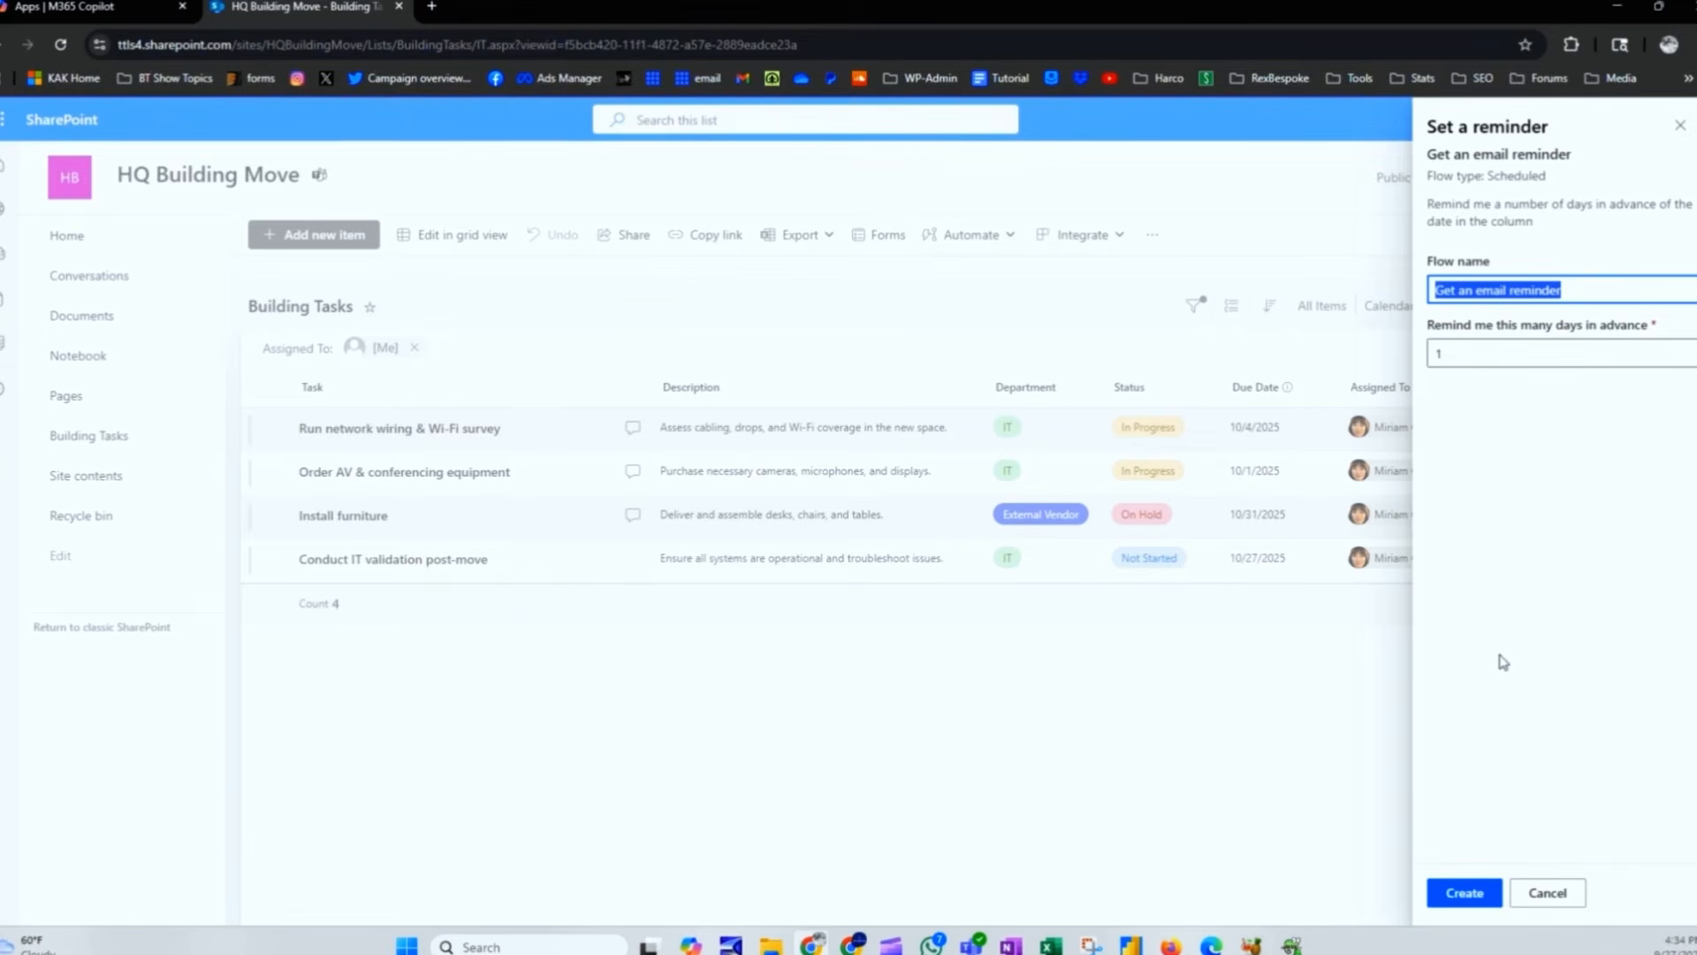
click(1545, 893)
click(970, 235)
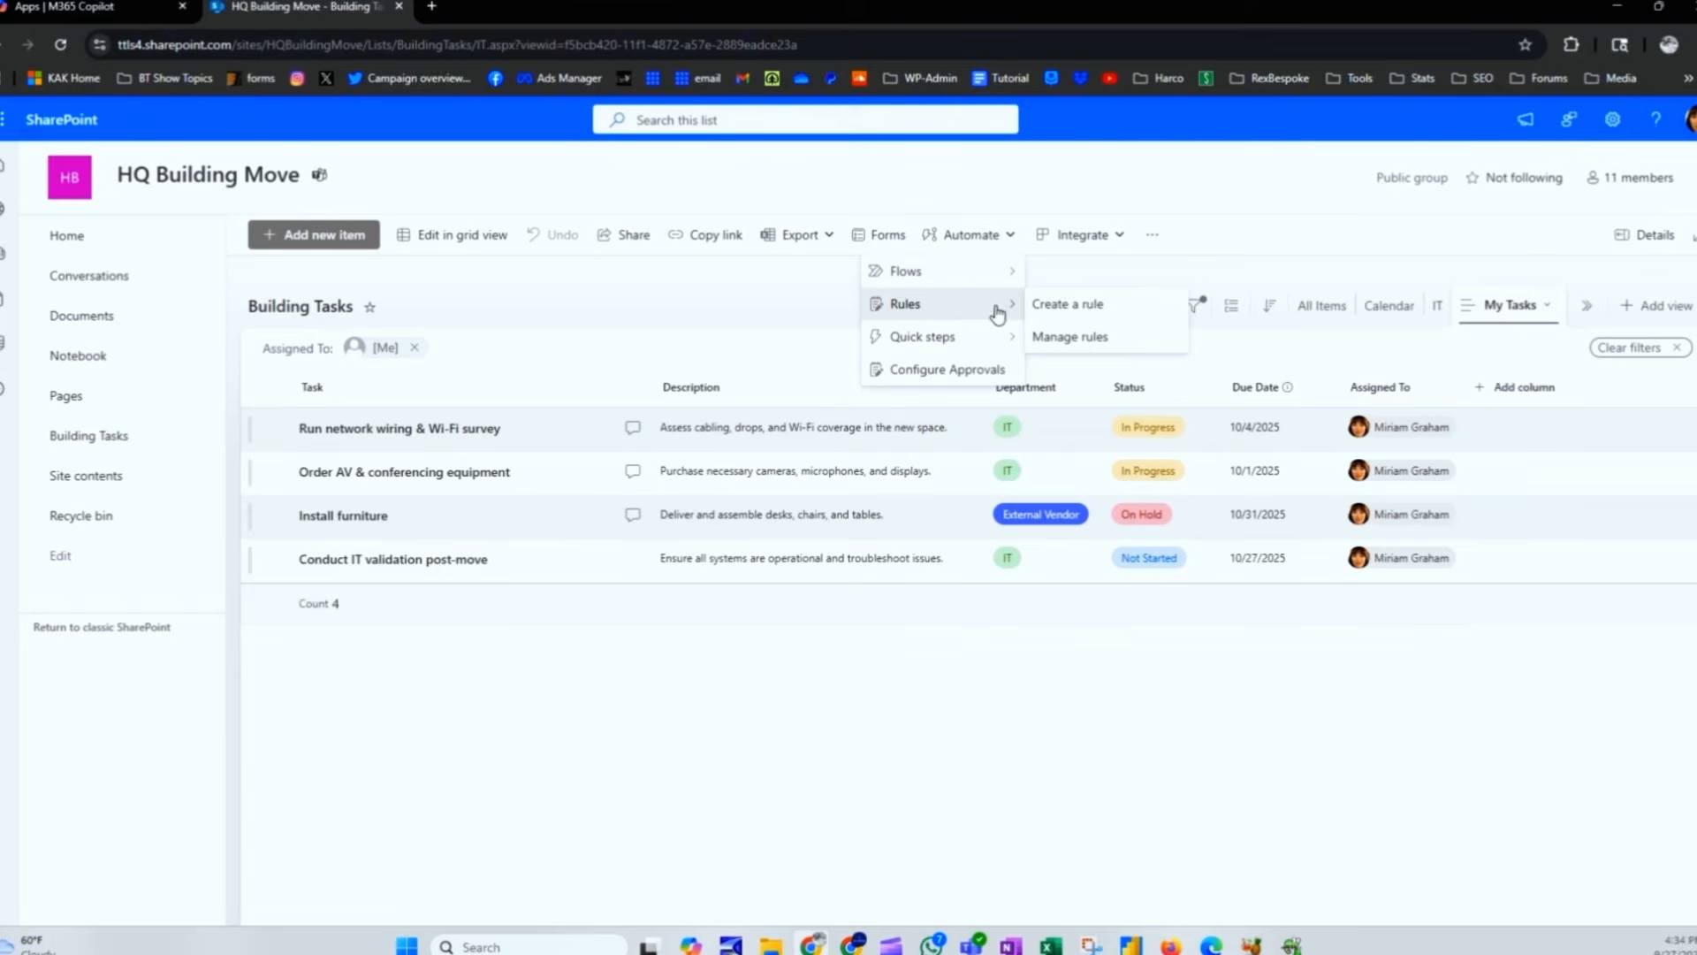
Step: Draft a date-approaches rule set to 10 days before Due Date and pick email recipients
click(1061, 310)
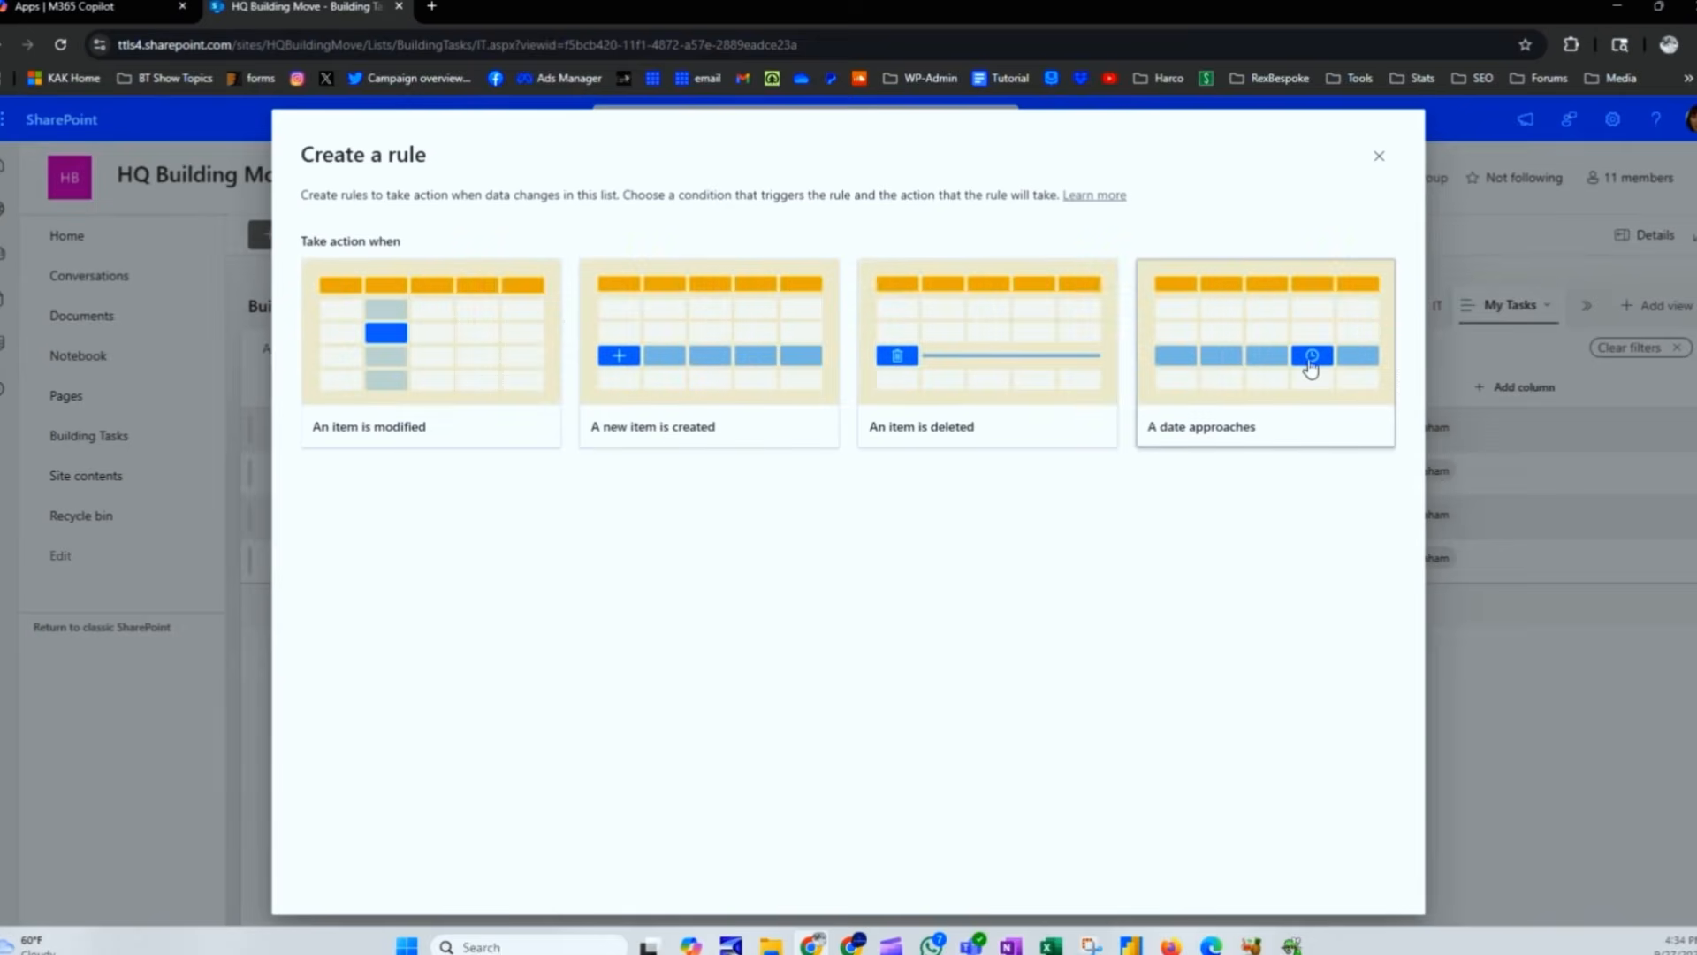
click(1311, 362)
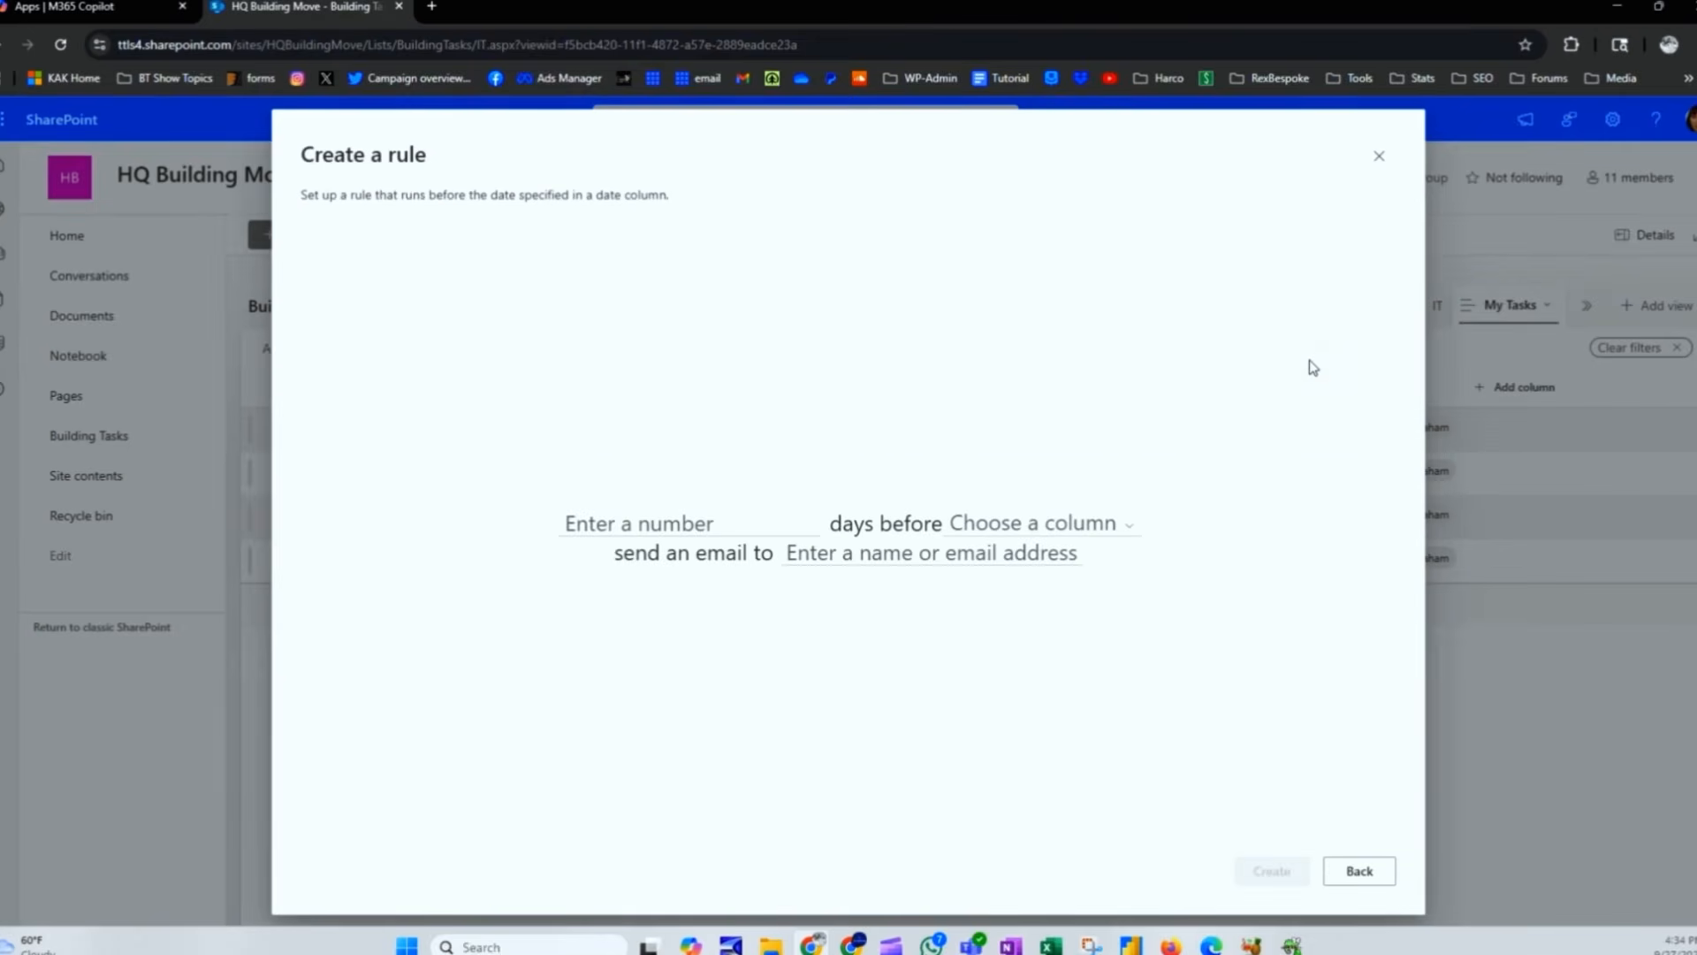
click(668, 521)
text(10)
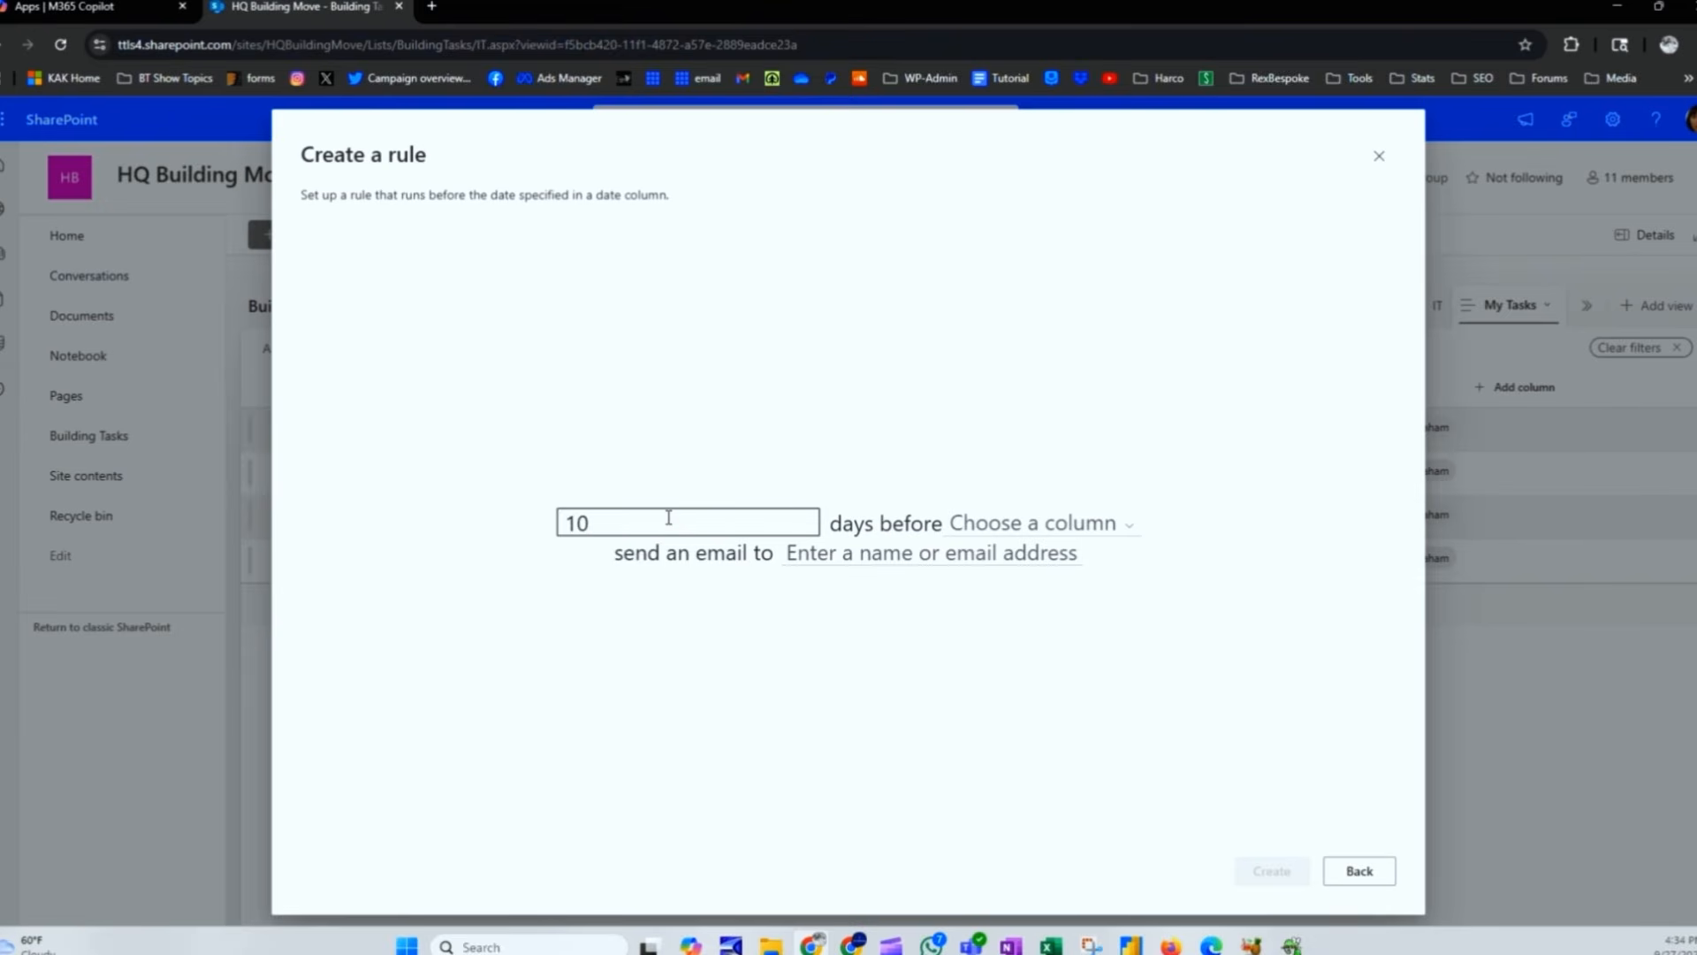
click(1034, 522)
click(1015, 561)
click(838, 555)
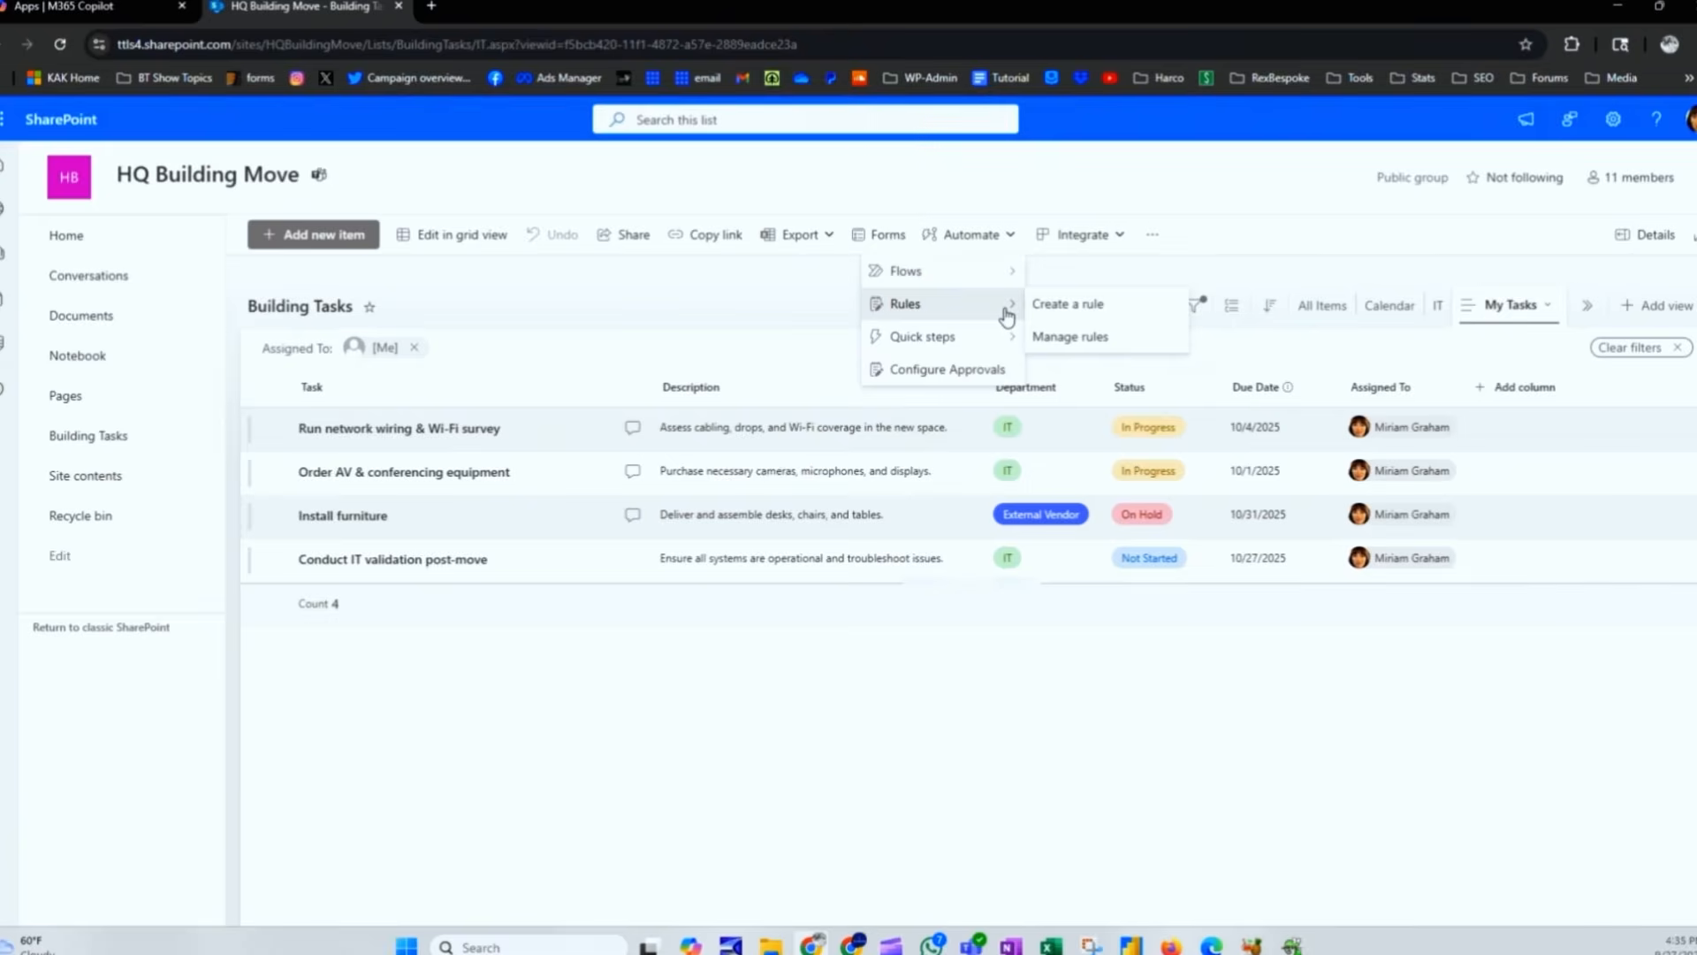
Step: Redraft the 10-days-before-Due-Date rule, dismiss the recipient suggestions and go back to triggers
click(1065, 306)
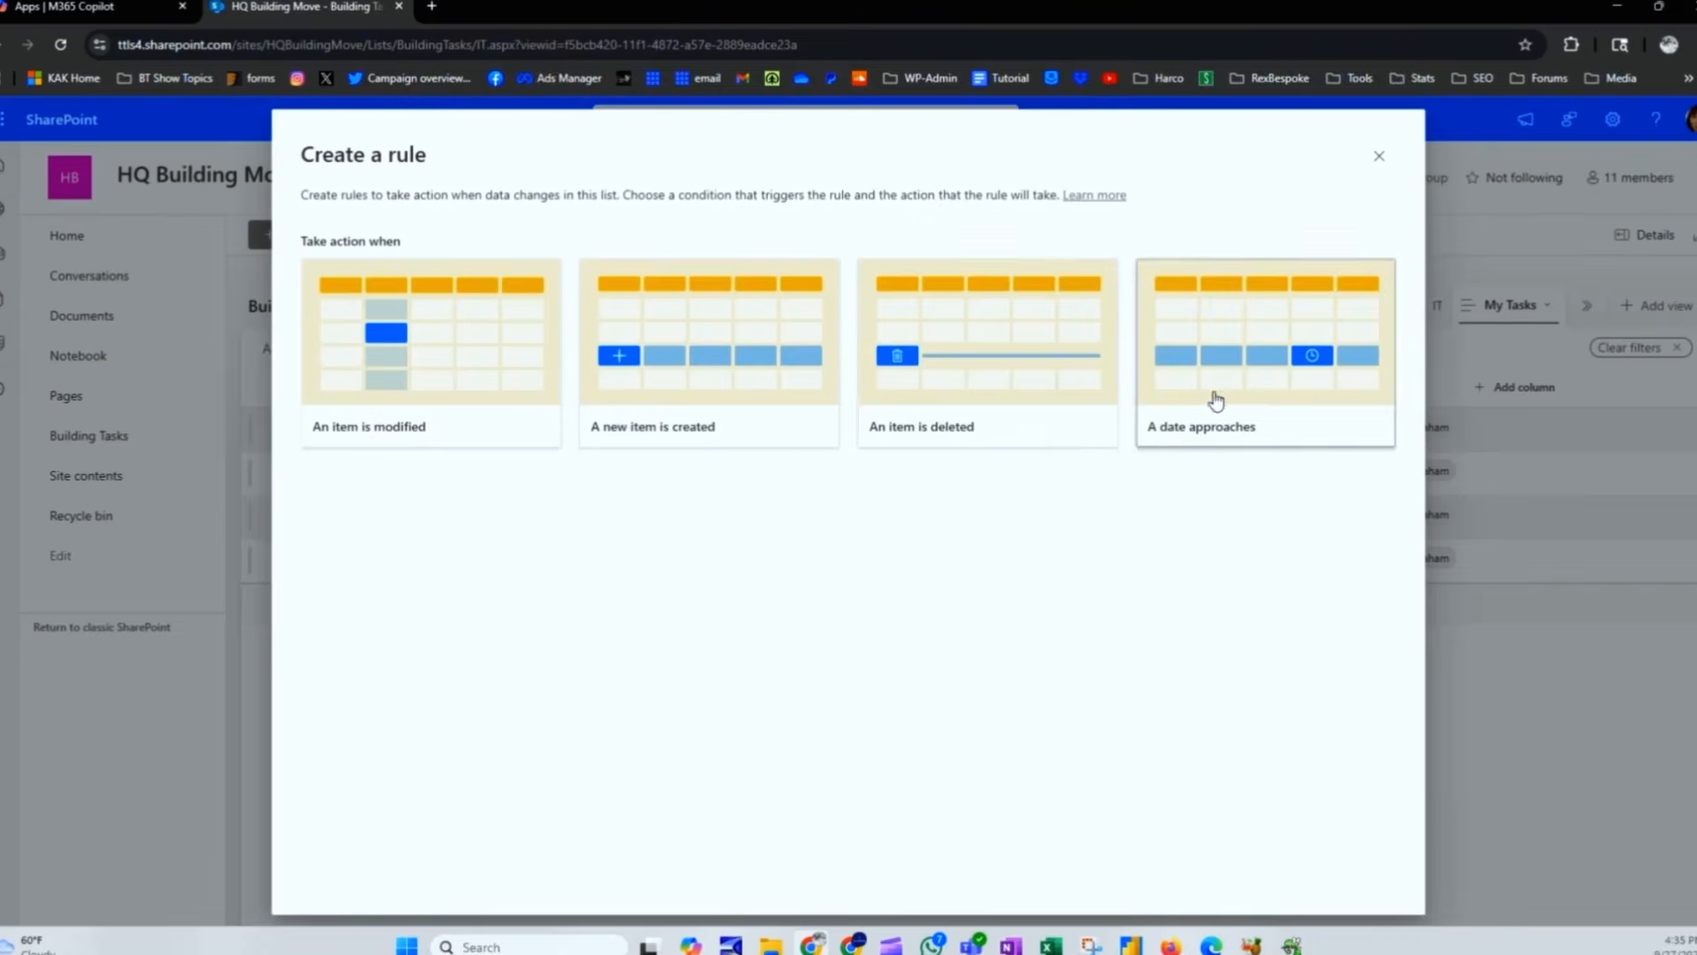
click(1216, 400)
click(588, 525)
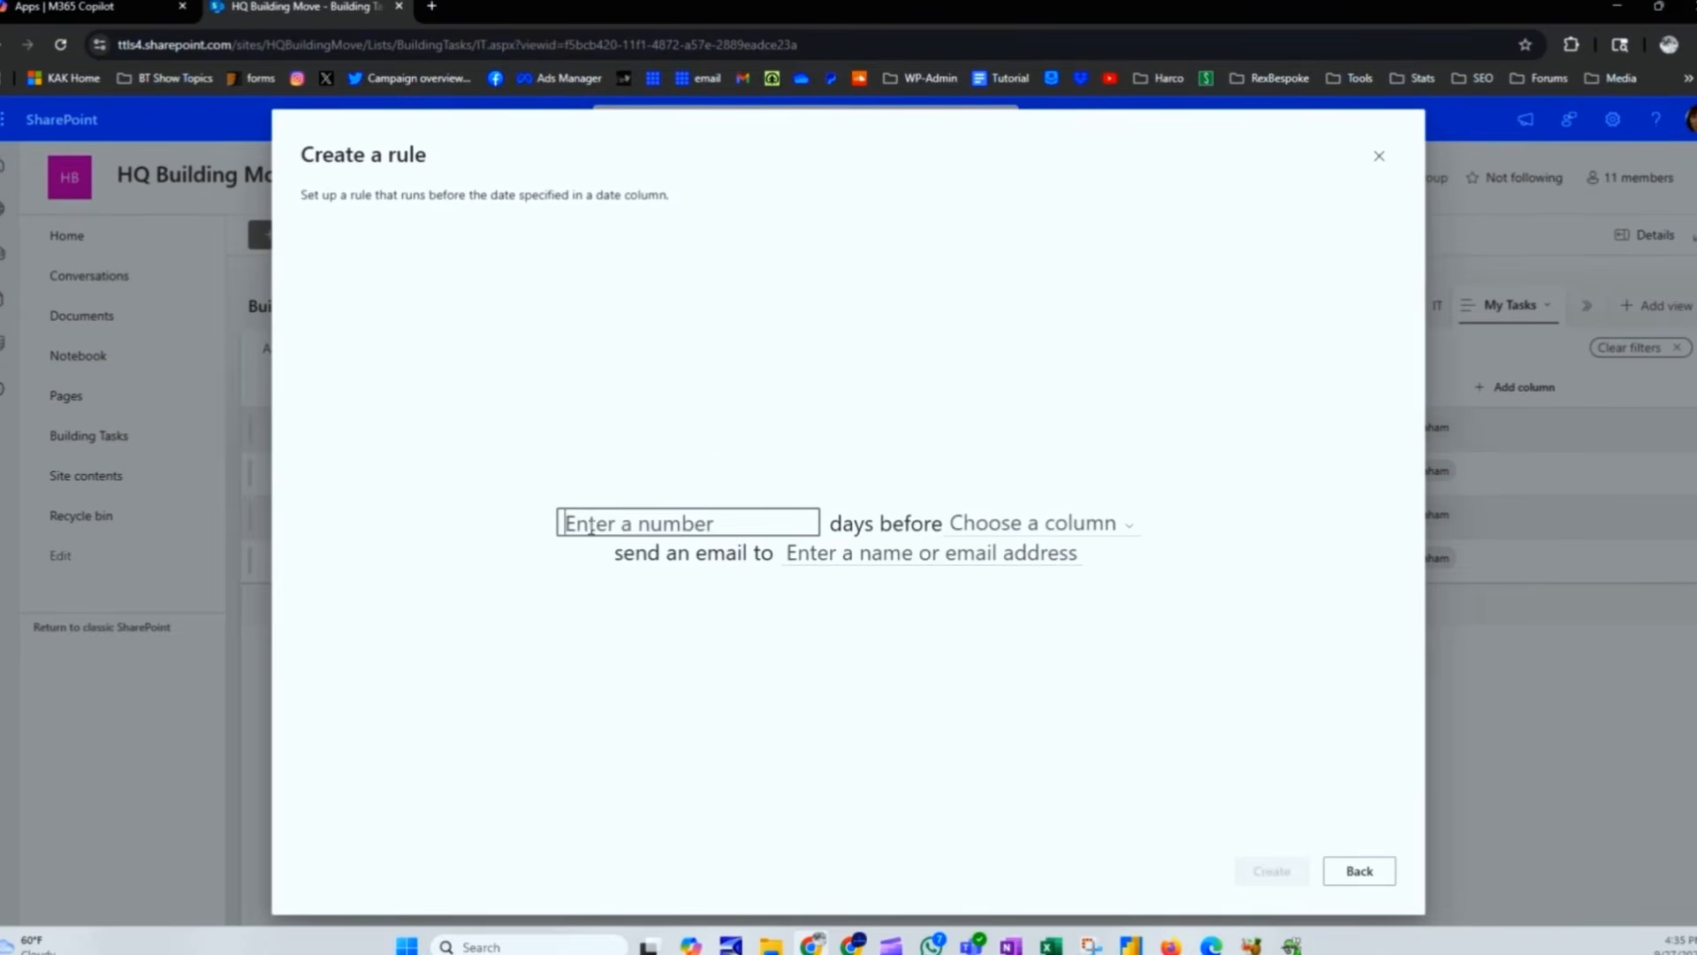
text(10)
click(1019, 523)
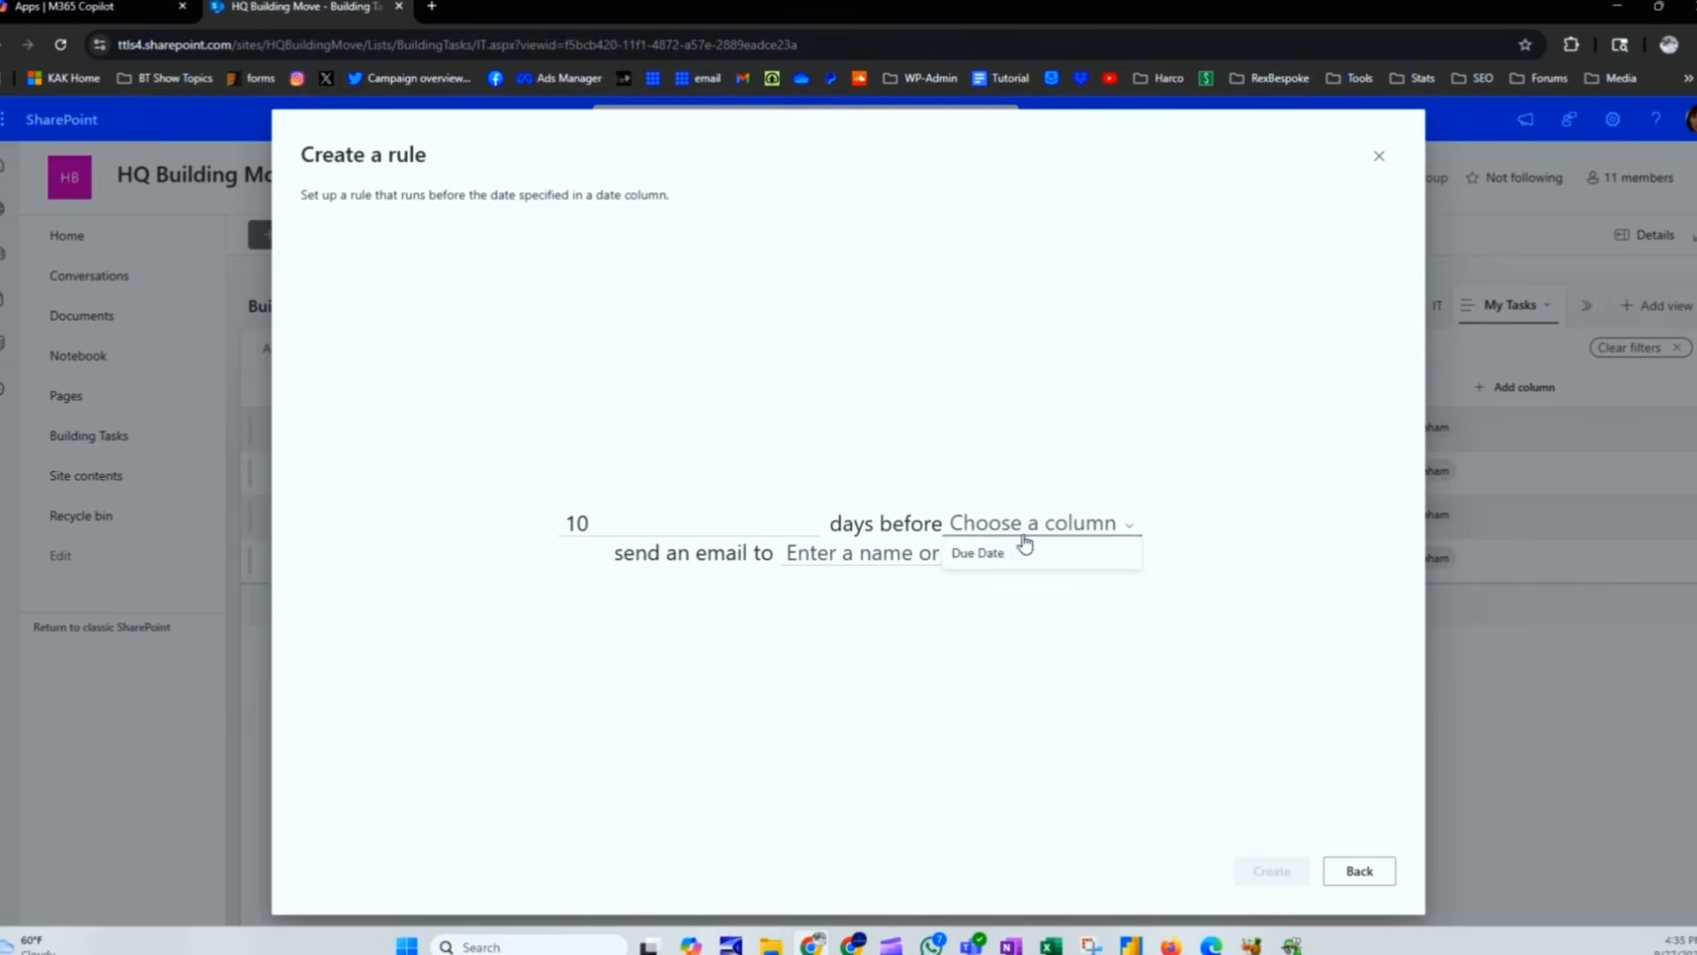
click(1023, 549)
click(912, 554)
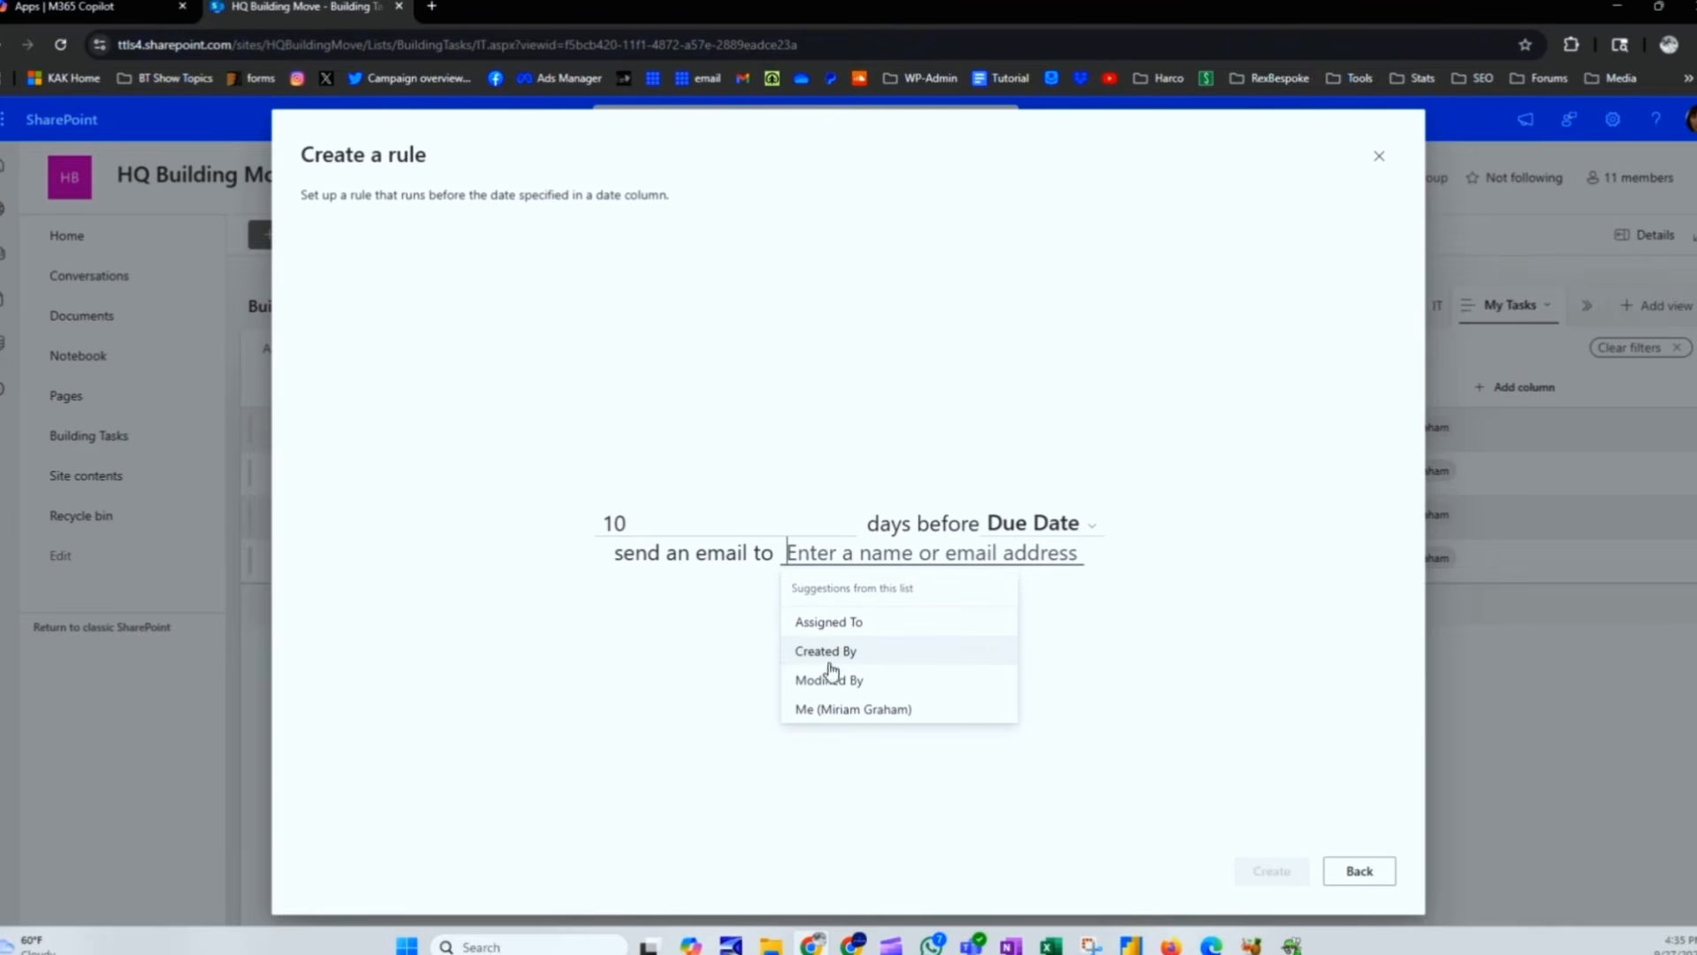
click(1052, 654)
click(1358, 871)
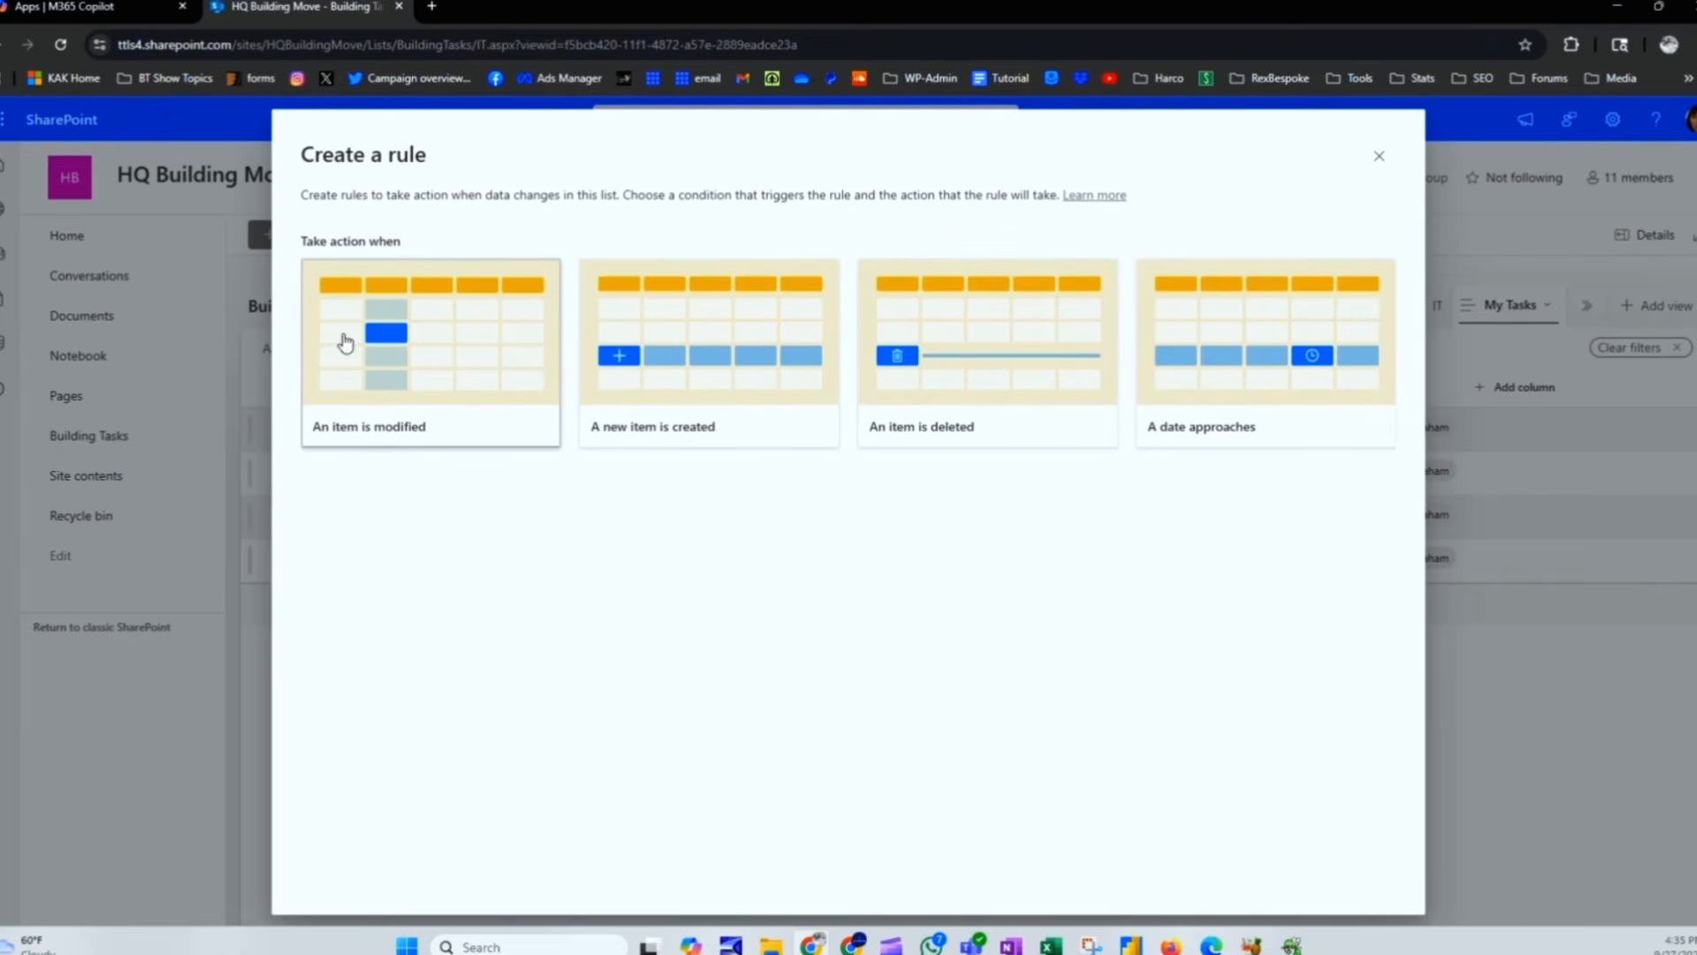
Step: Set up an item-modified rule conditioned on Status changing to the new value Completed
click(395, 374)
click(838, 435)
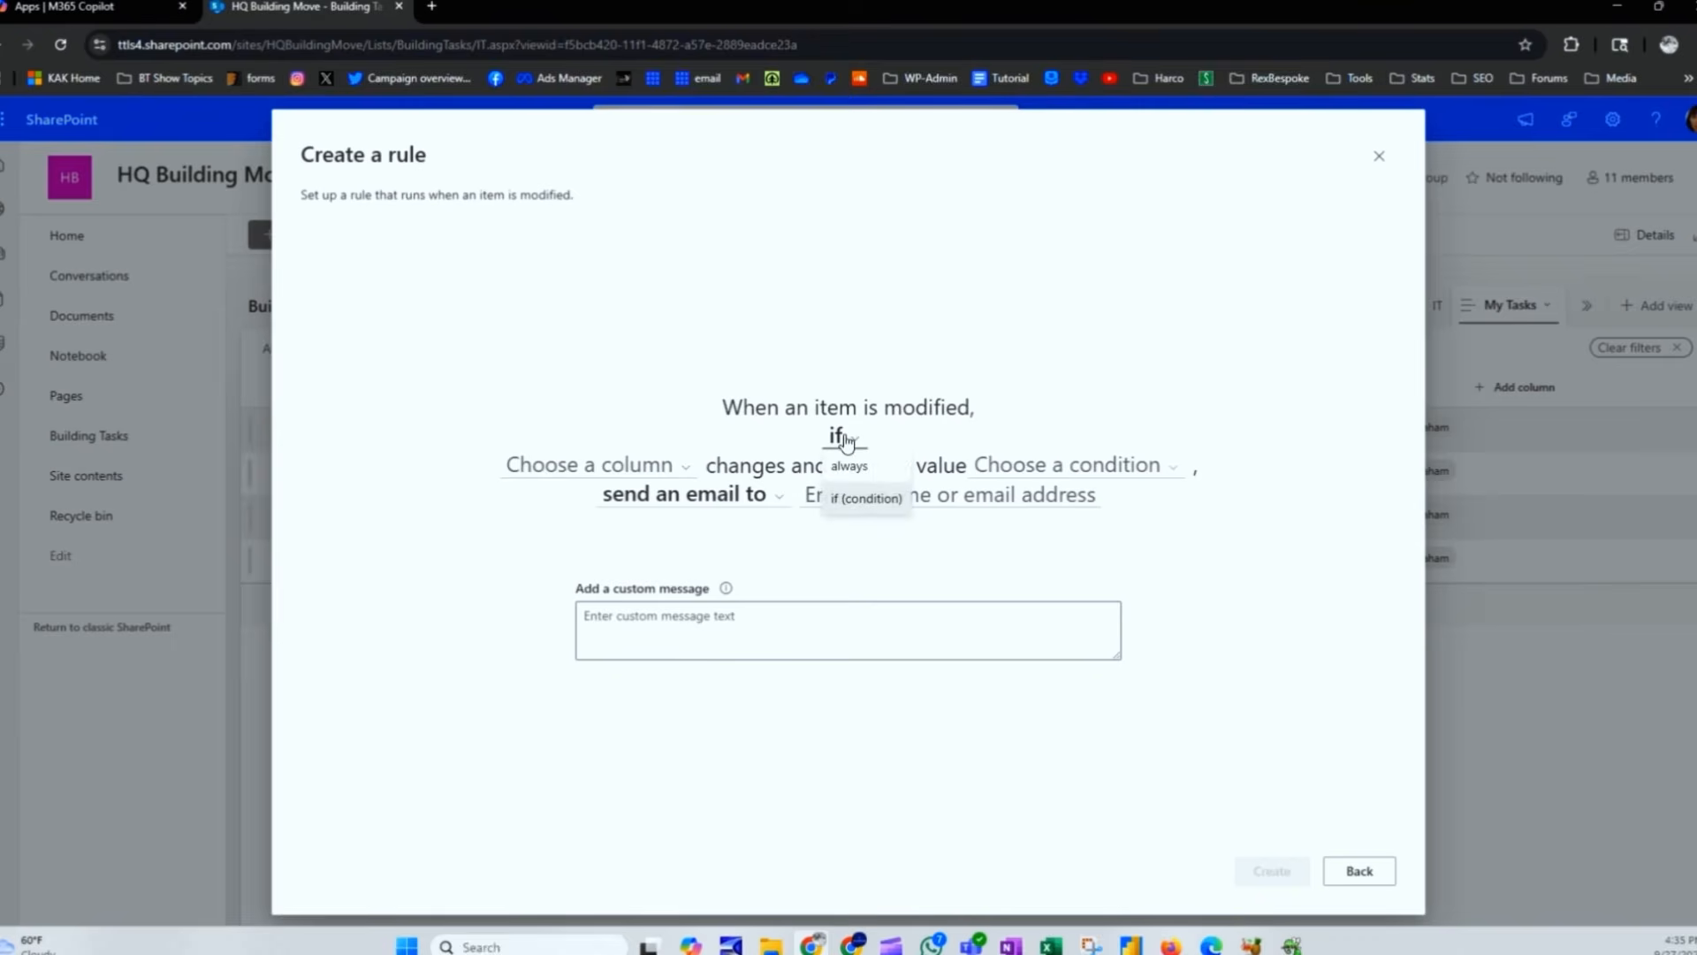
click(849, 499)
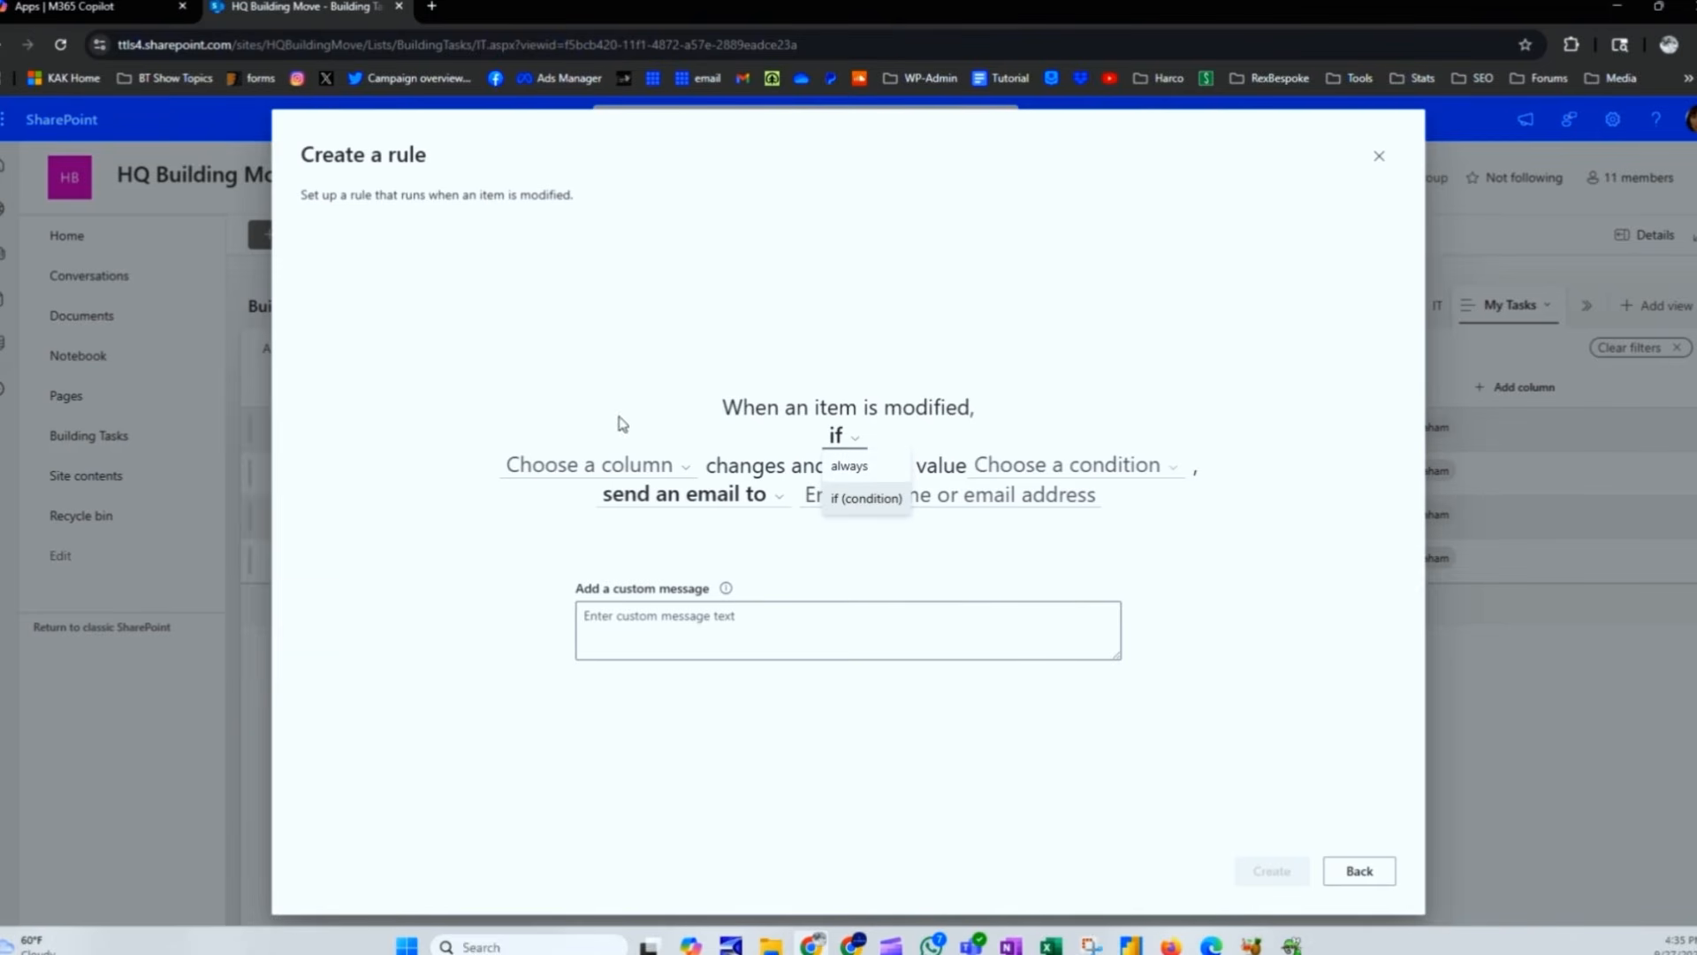
click(655, 477)
click(546, 529)
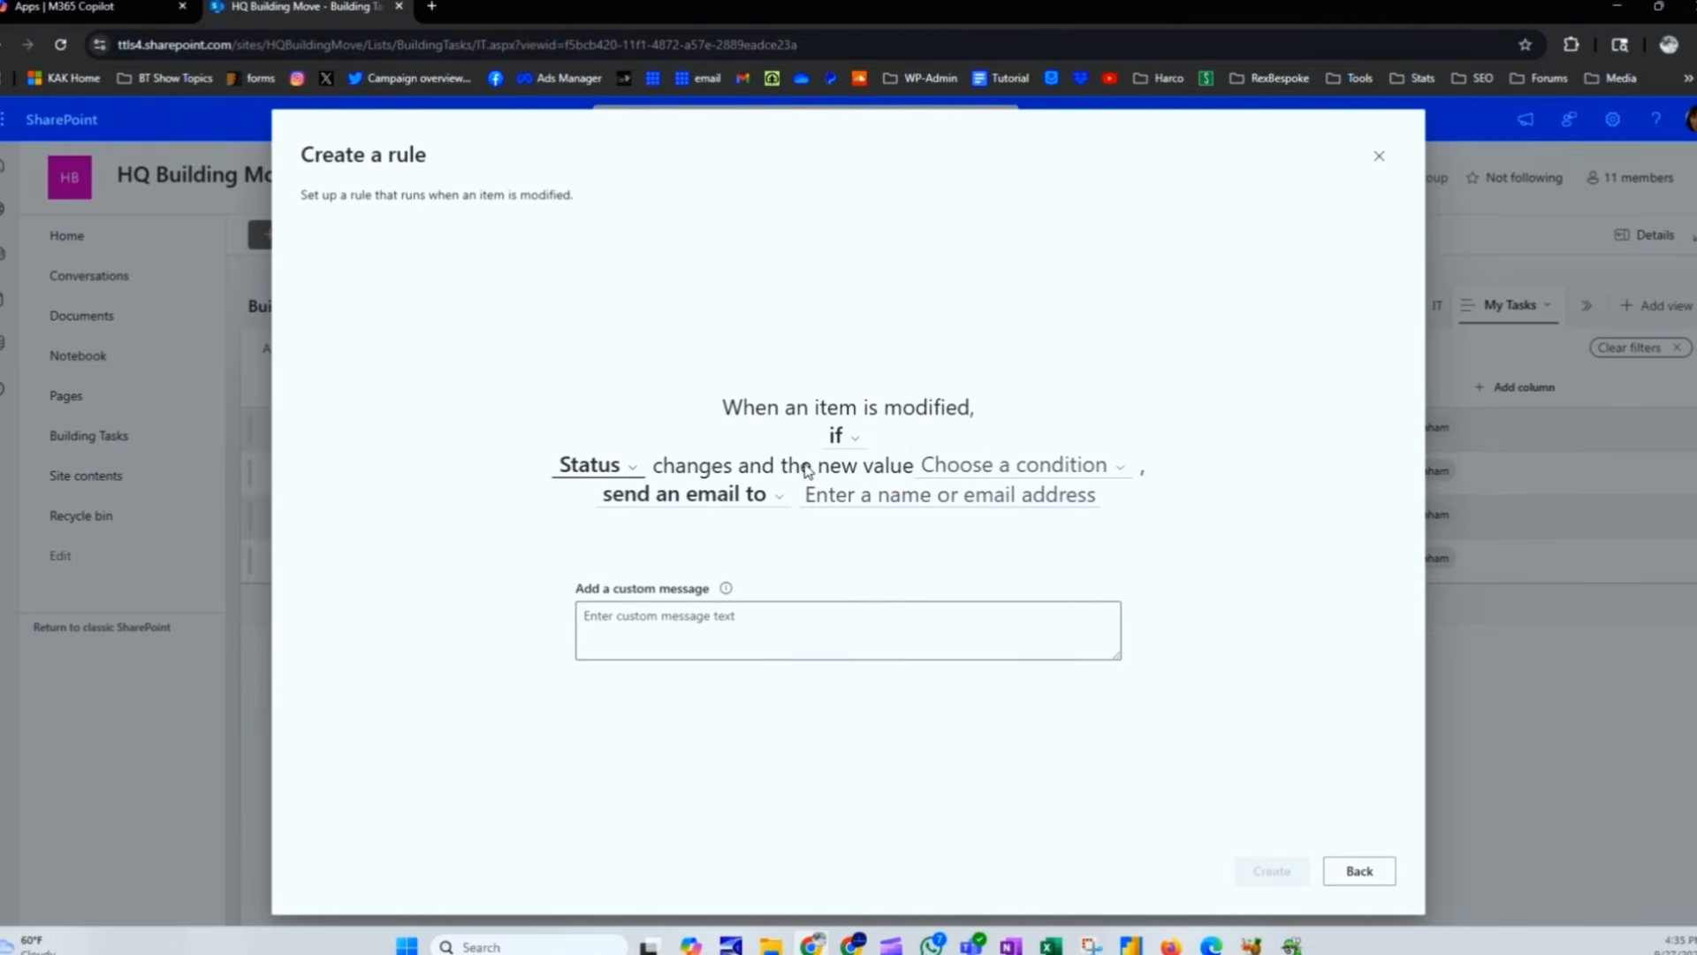
click(1009, 472)
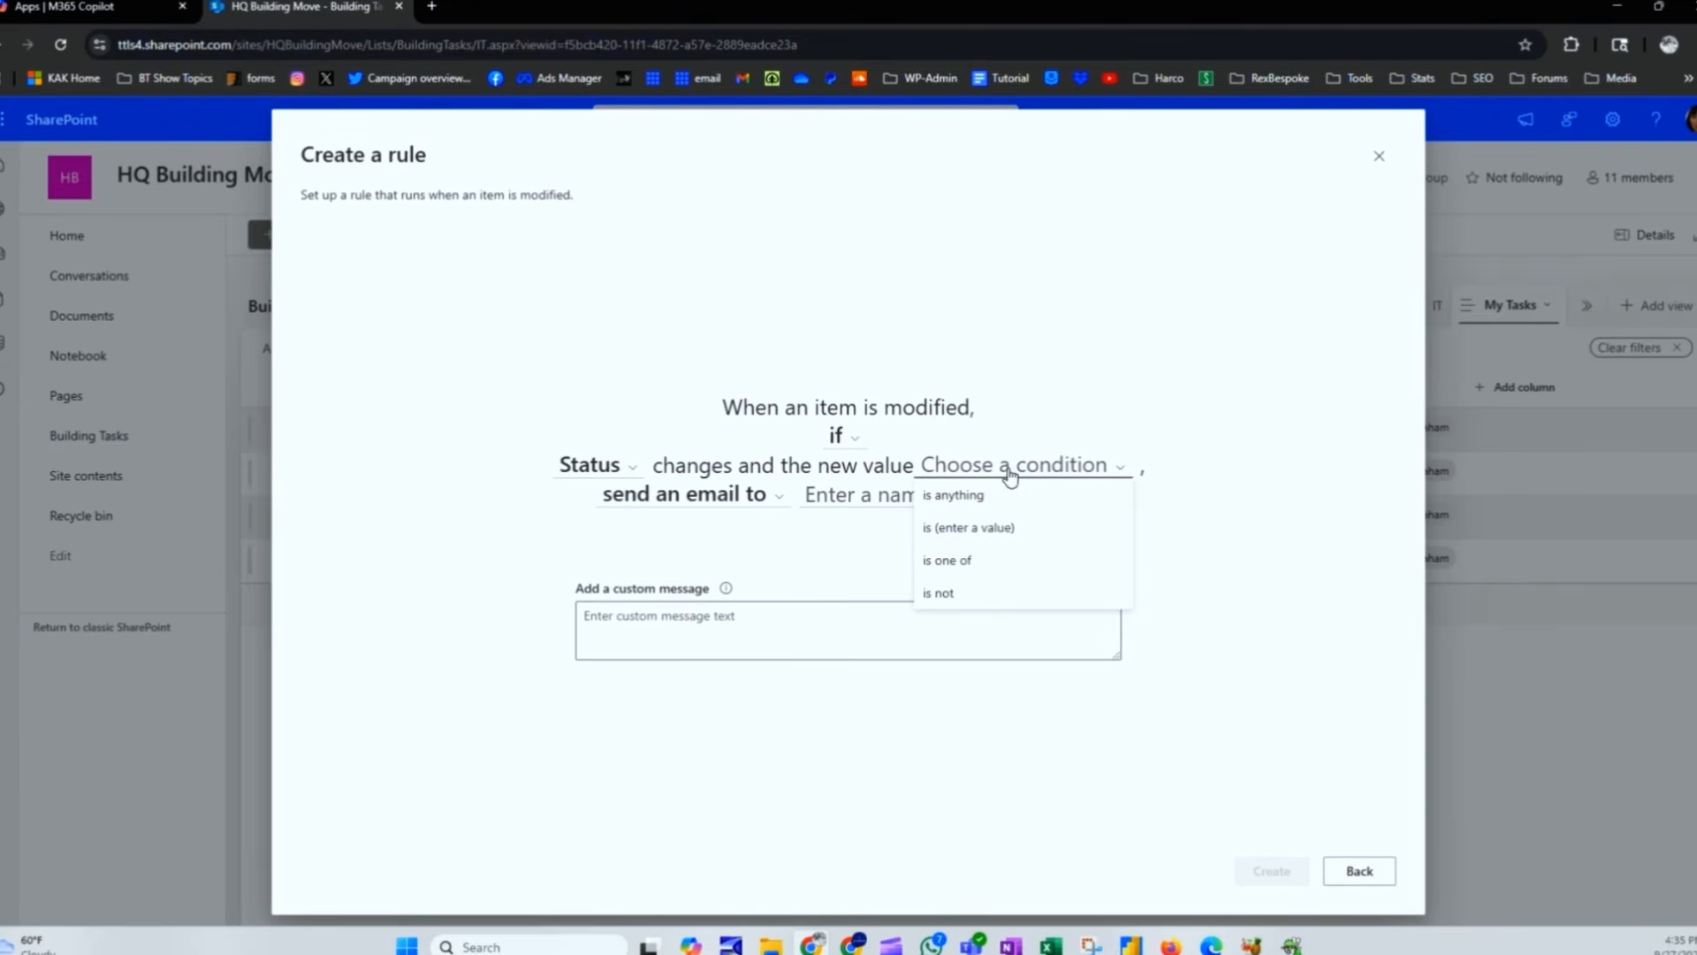
click(1005, 527)
click(1032, 470)
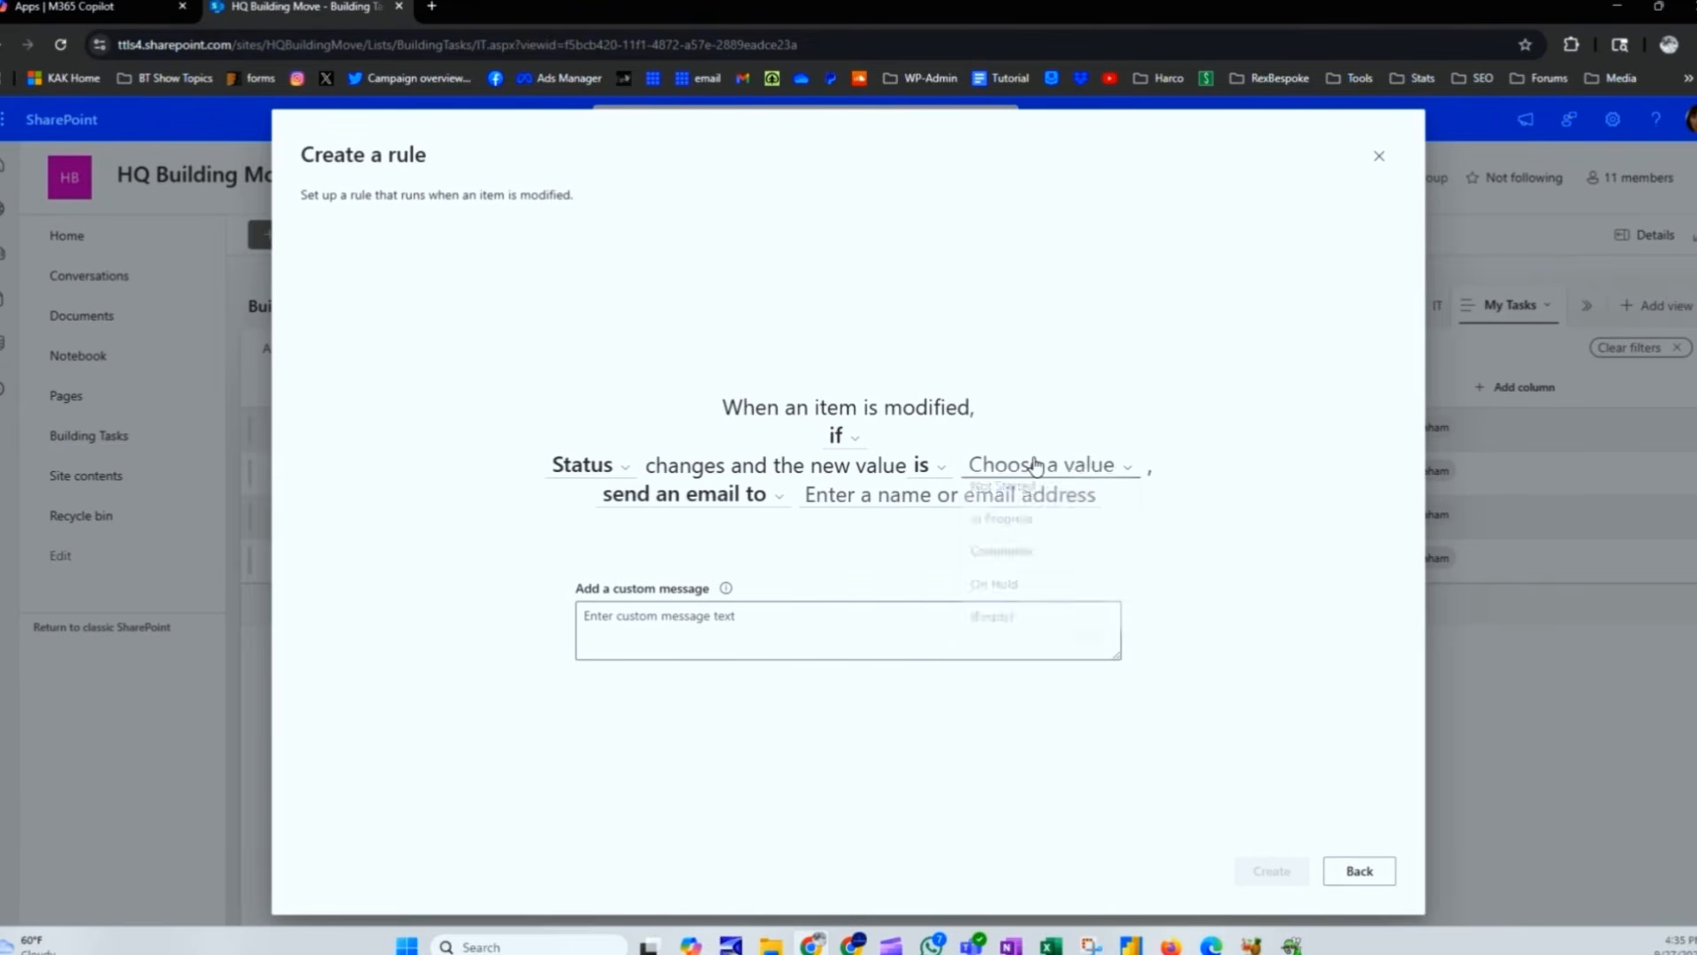
click(1027, 563)
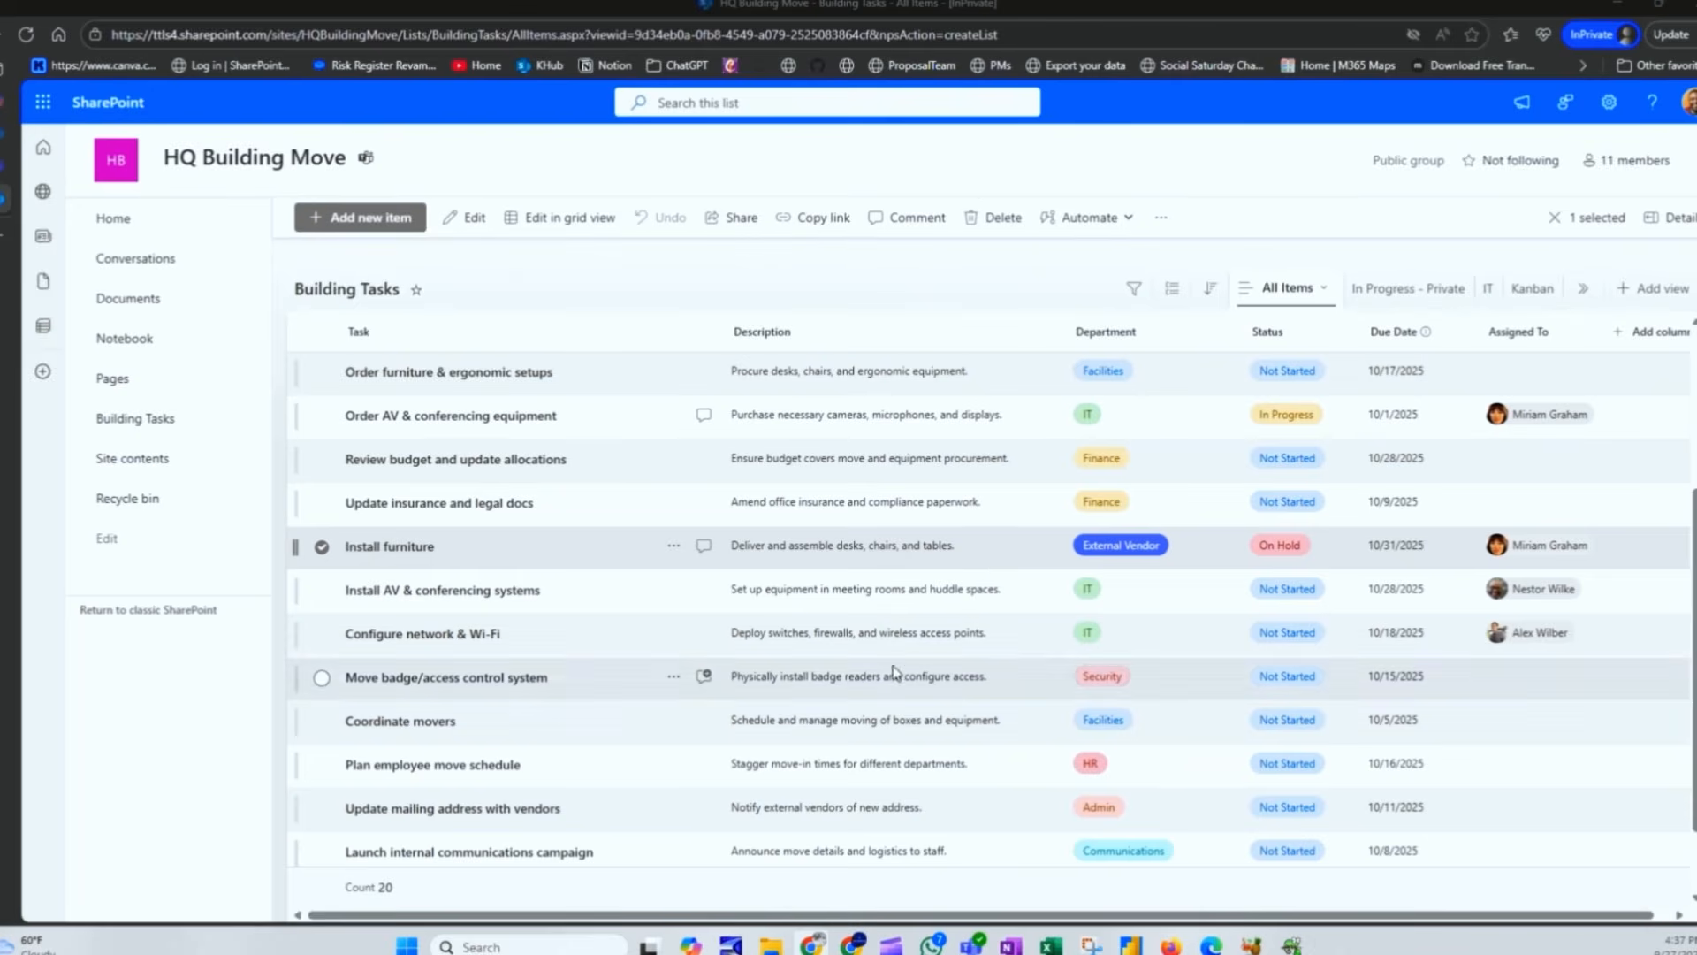
Step: Scroll to the top of the list and open the 'Secure a lease for the new space' task
scroll(601, 469, up, 3)
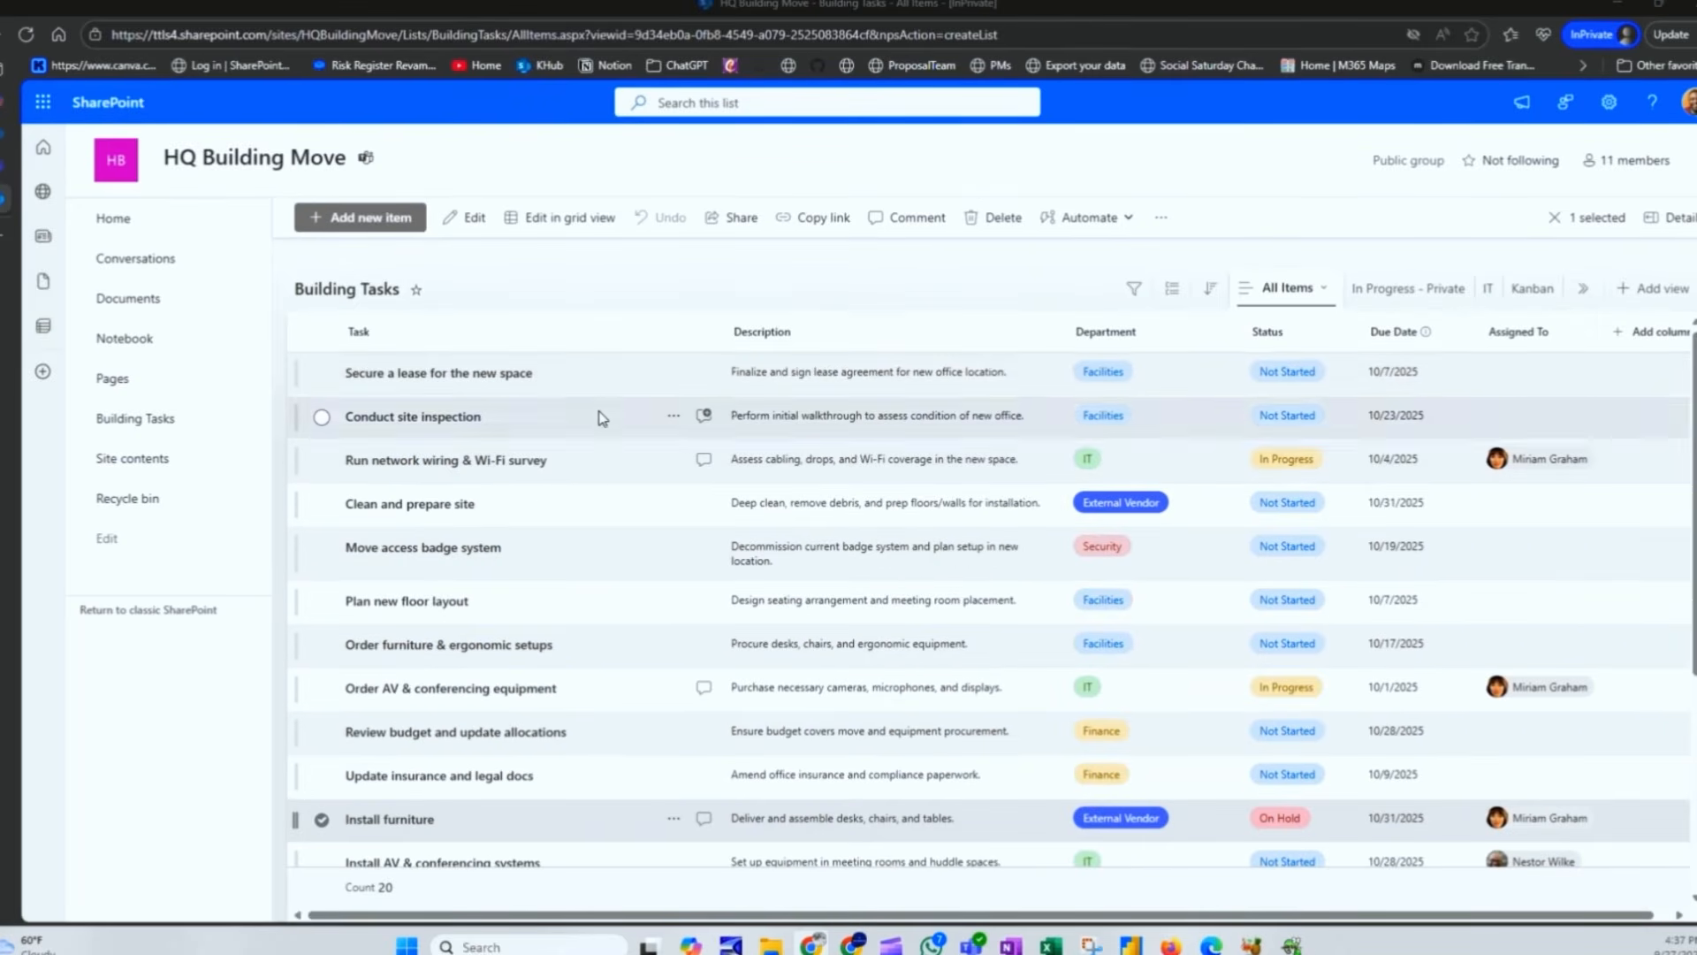
click(598, 384)
Step: Post the comment 'I've secrured the lease. See attached' and attach Client Intake Questionnaire.docx
click(1247, 256)
text(I've se)
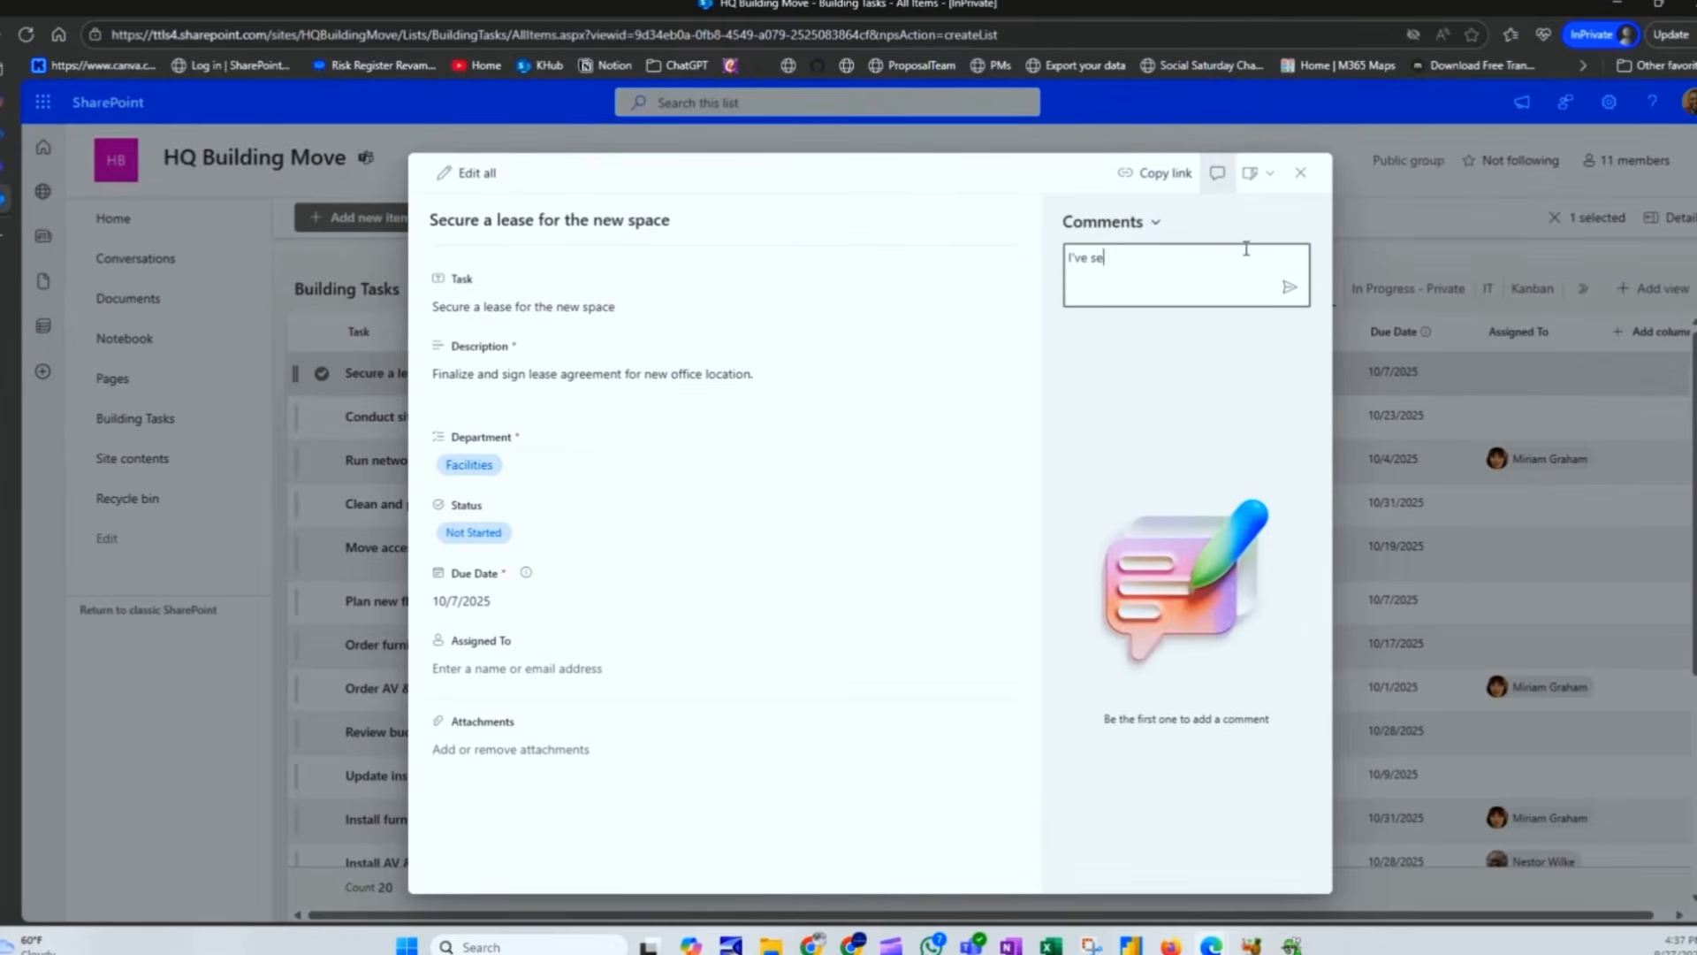
text(crured the lease. See attached)
key(Return)
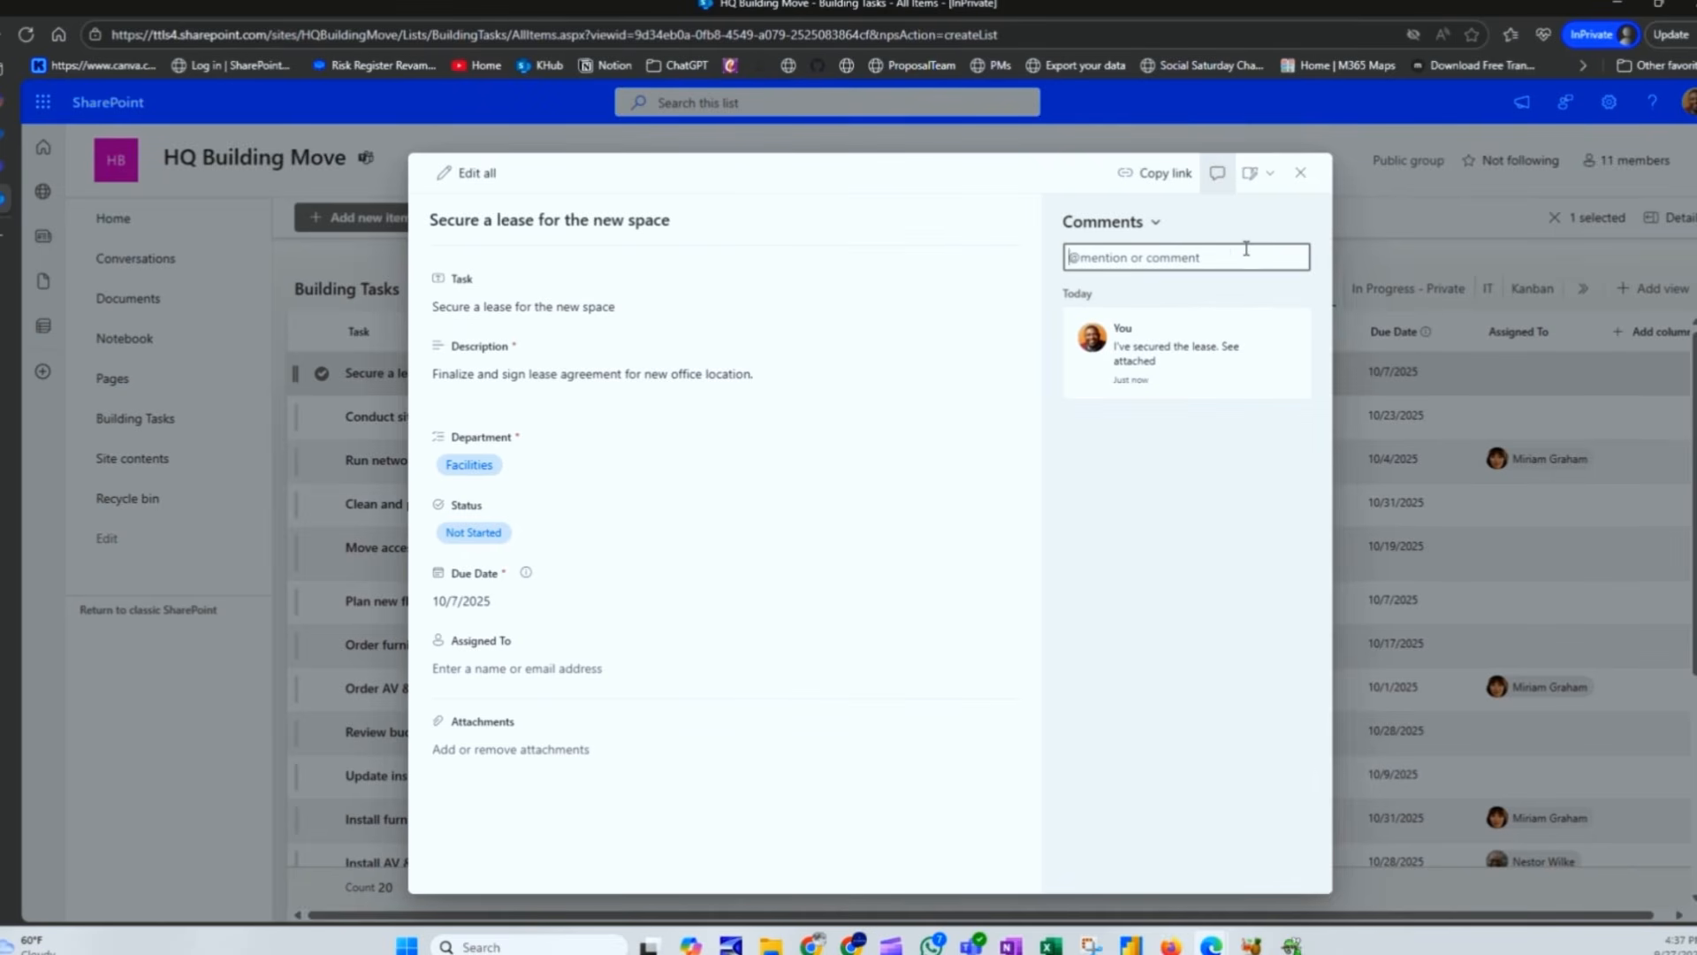
click(499, 748)
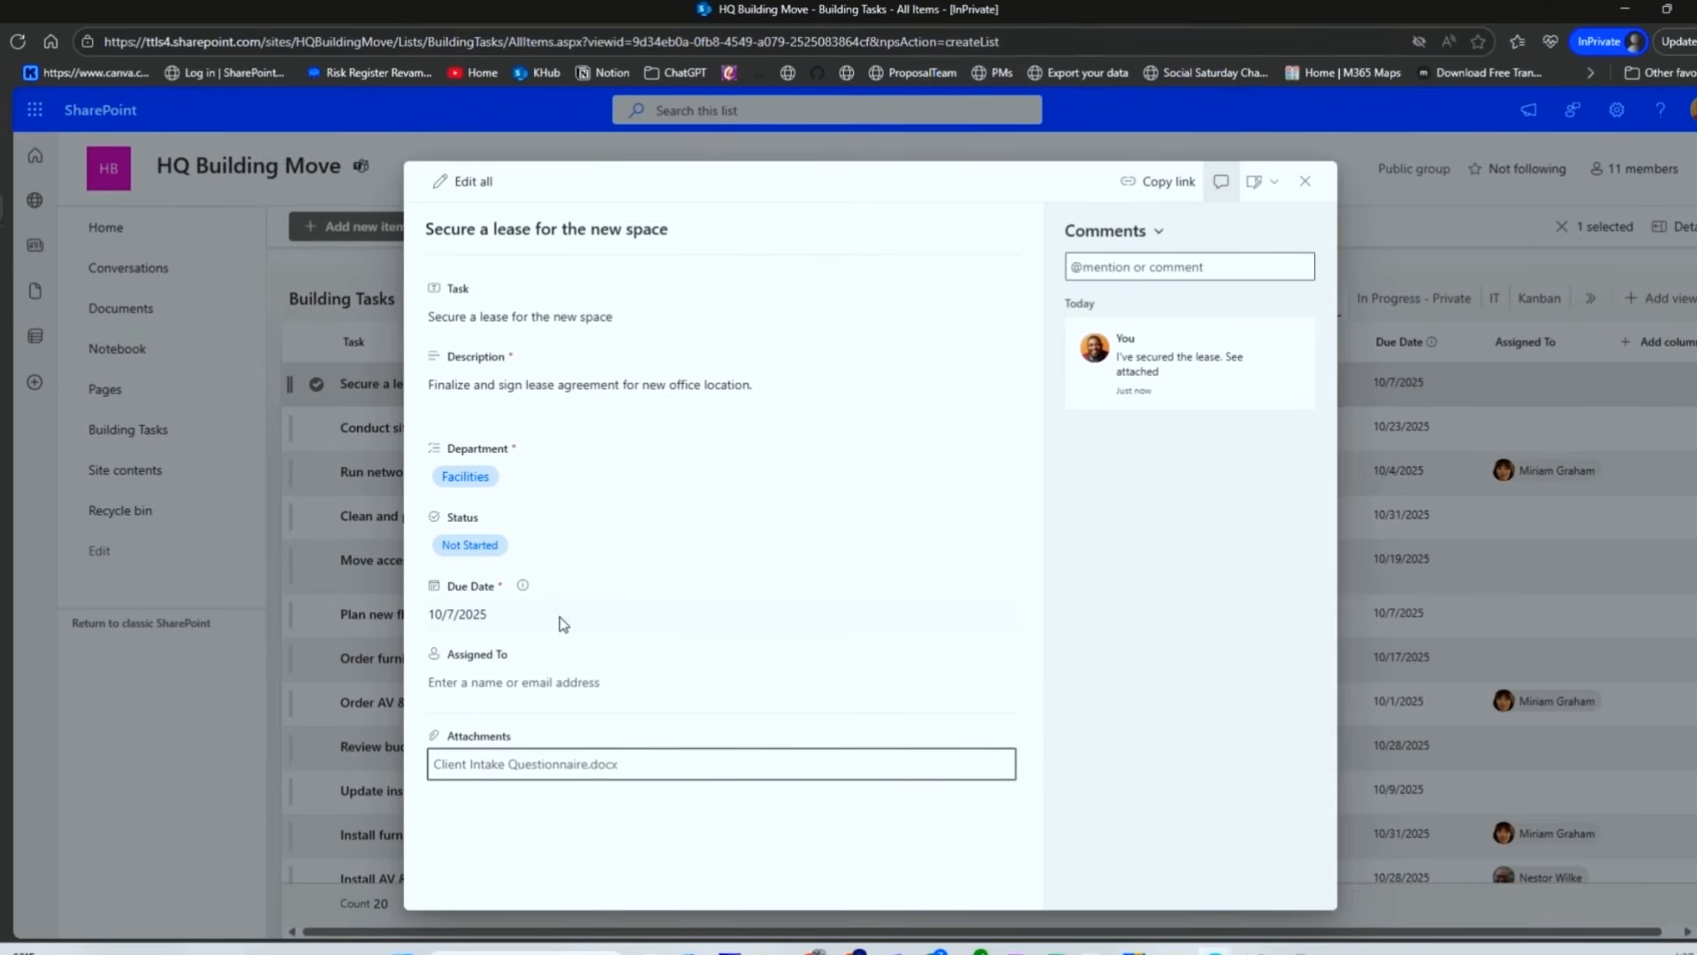
Step: Set the lease task's Status to Completed and close the details panel
click(530, 547)
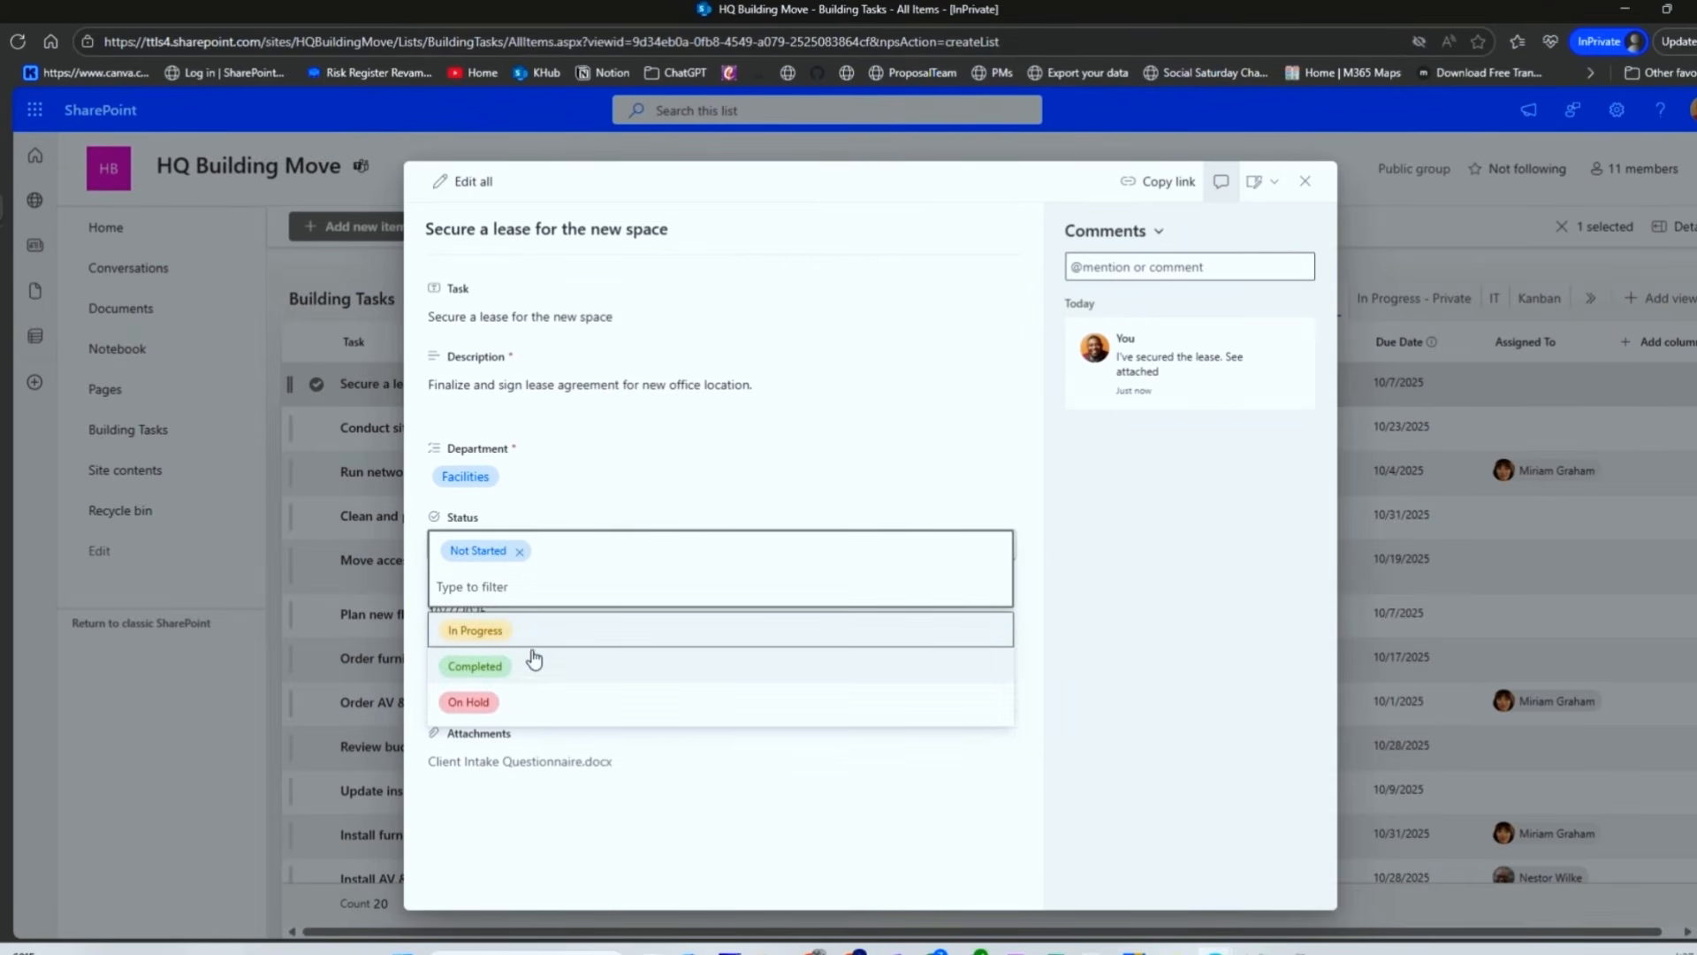
click(534, 660)
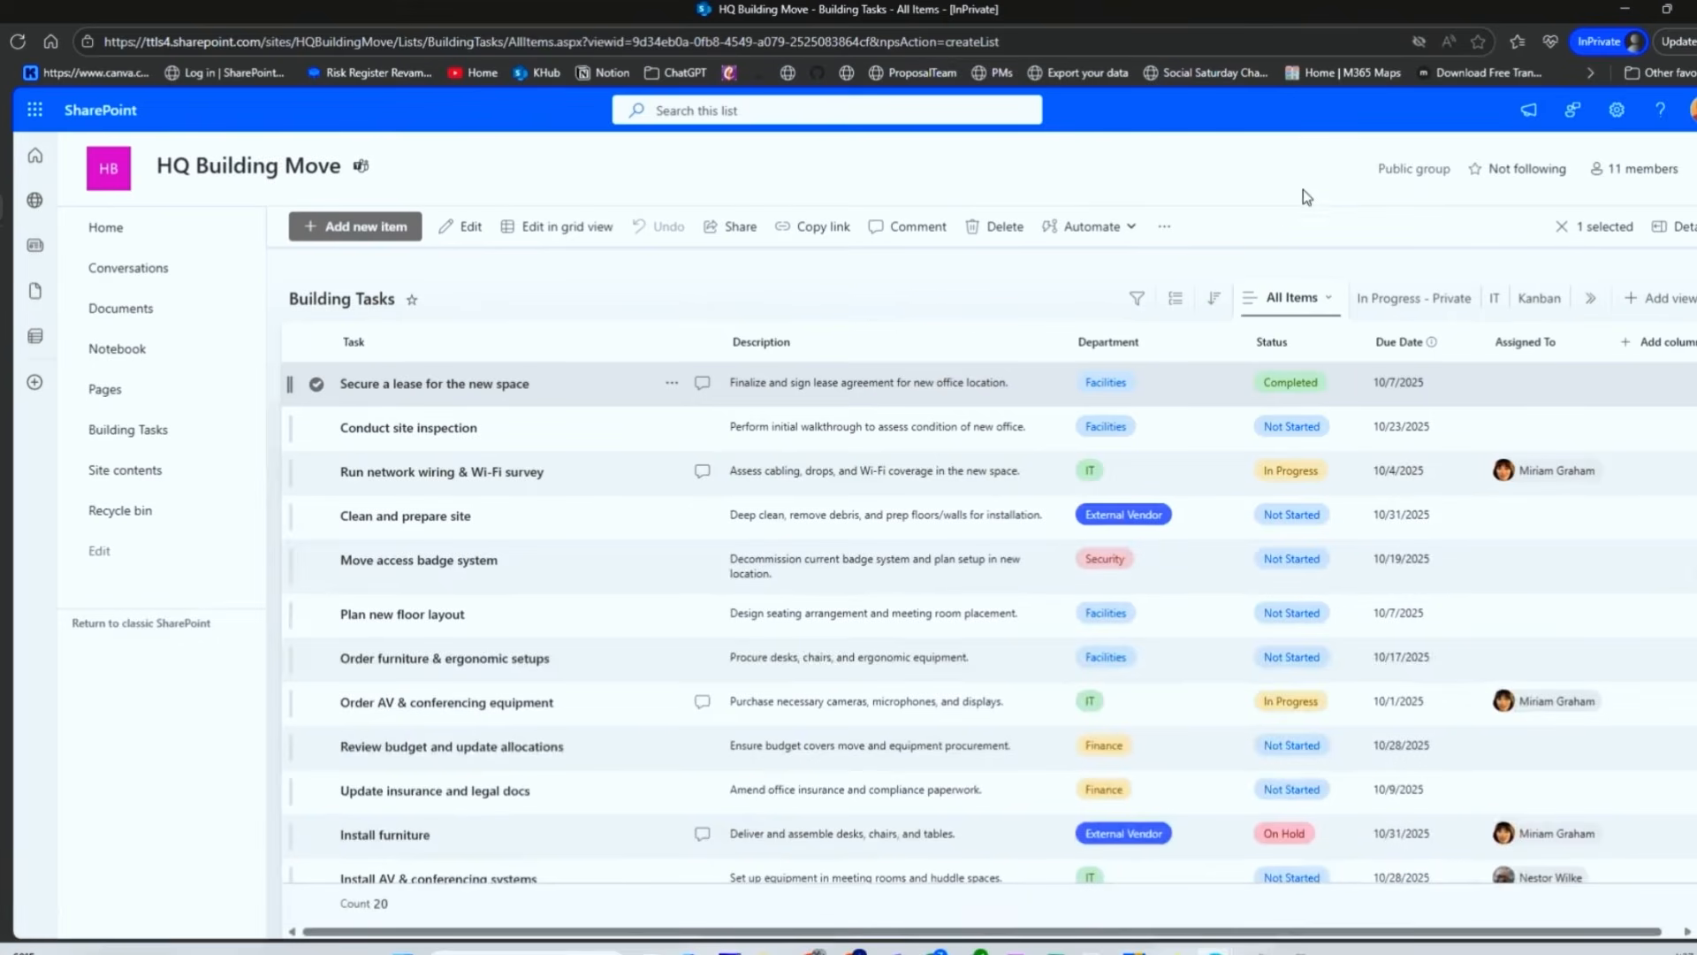
click(1306, 183)
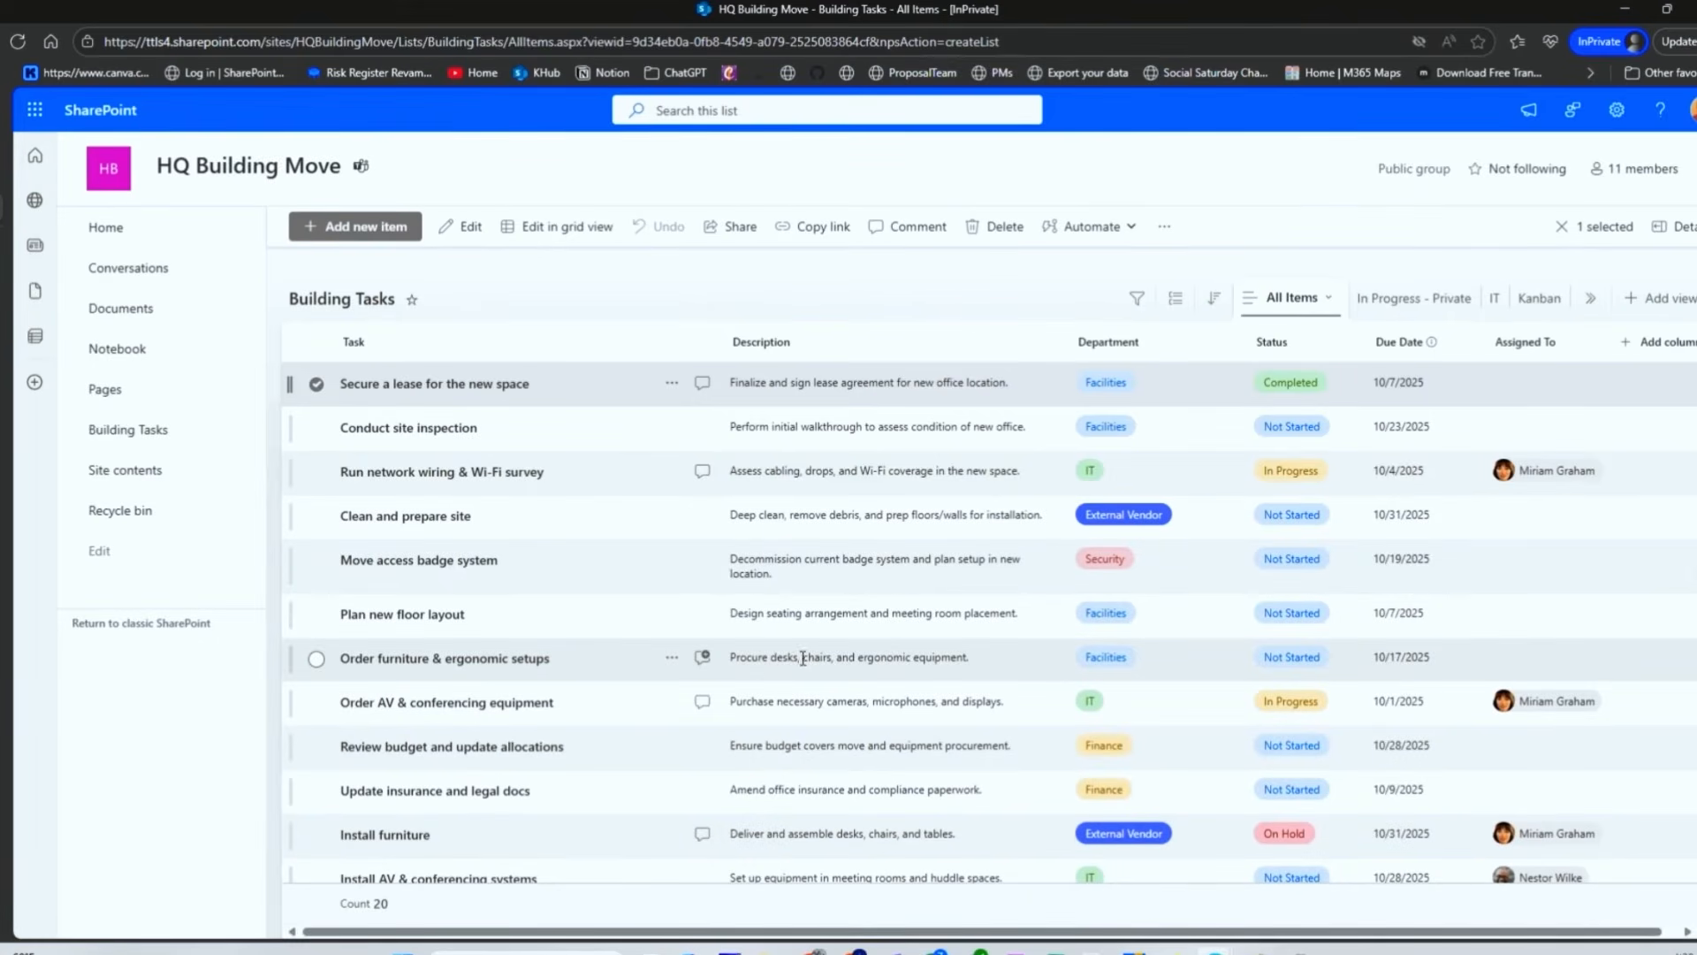
Step: Check the In Progress - Private view, switch views back, and launch Outlook from the app launcher
click(318, 389)
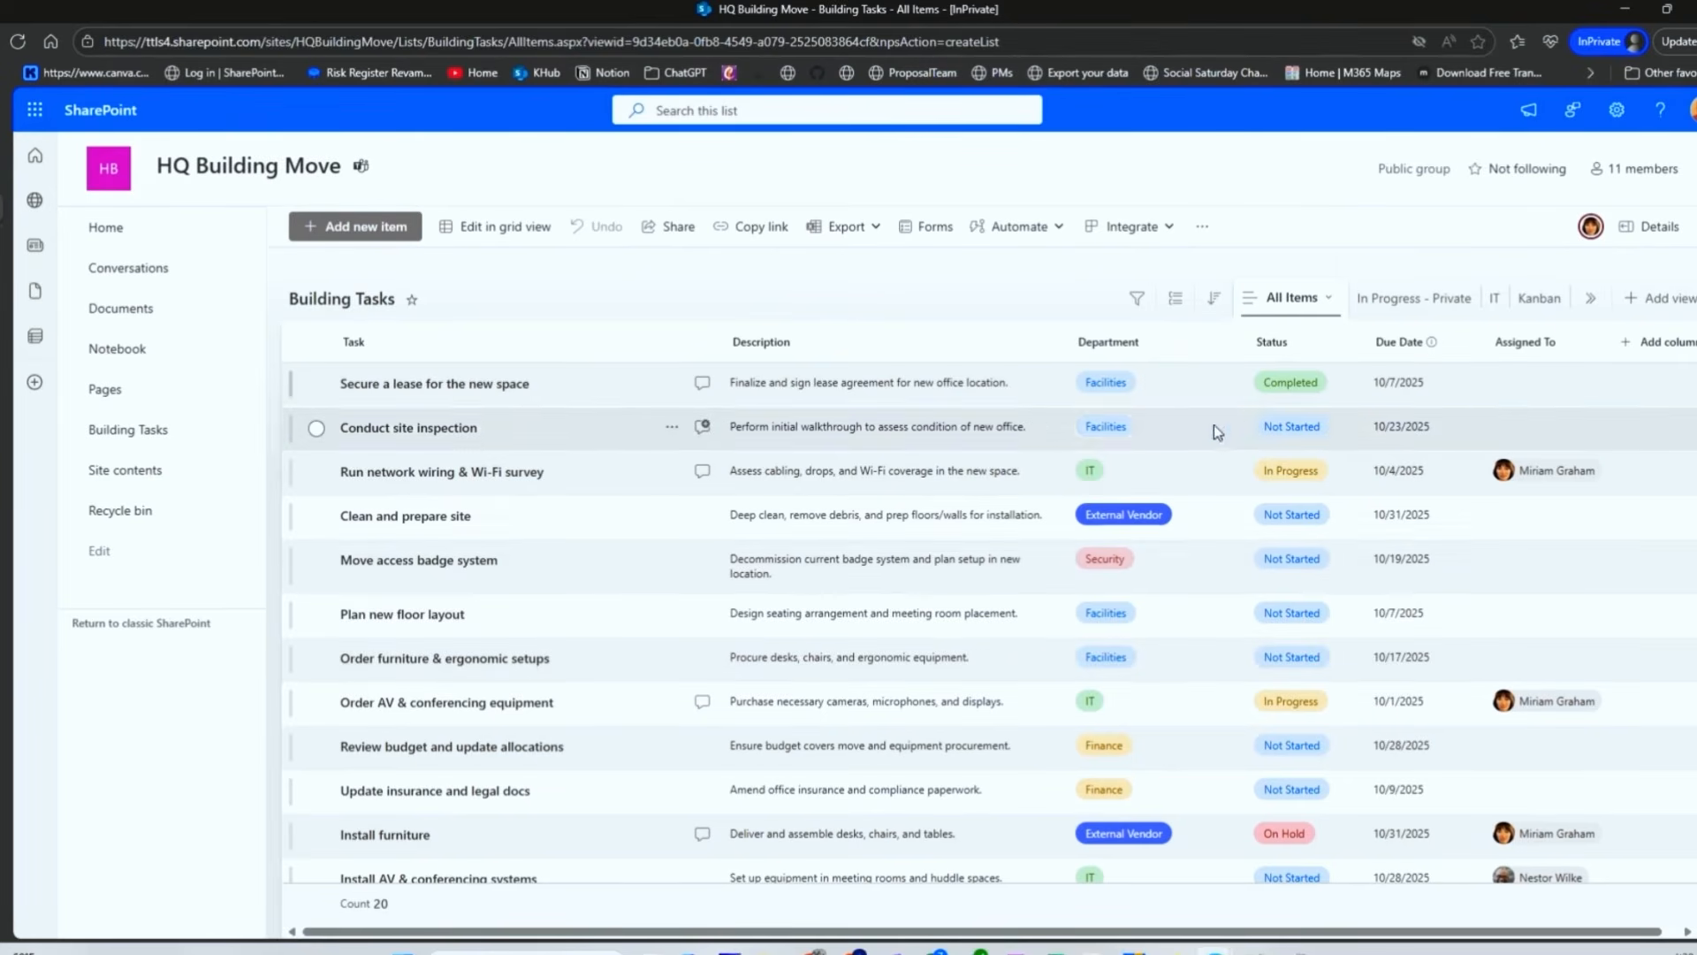
click(1589, 298)
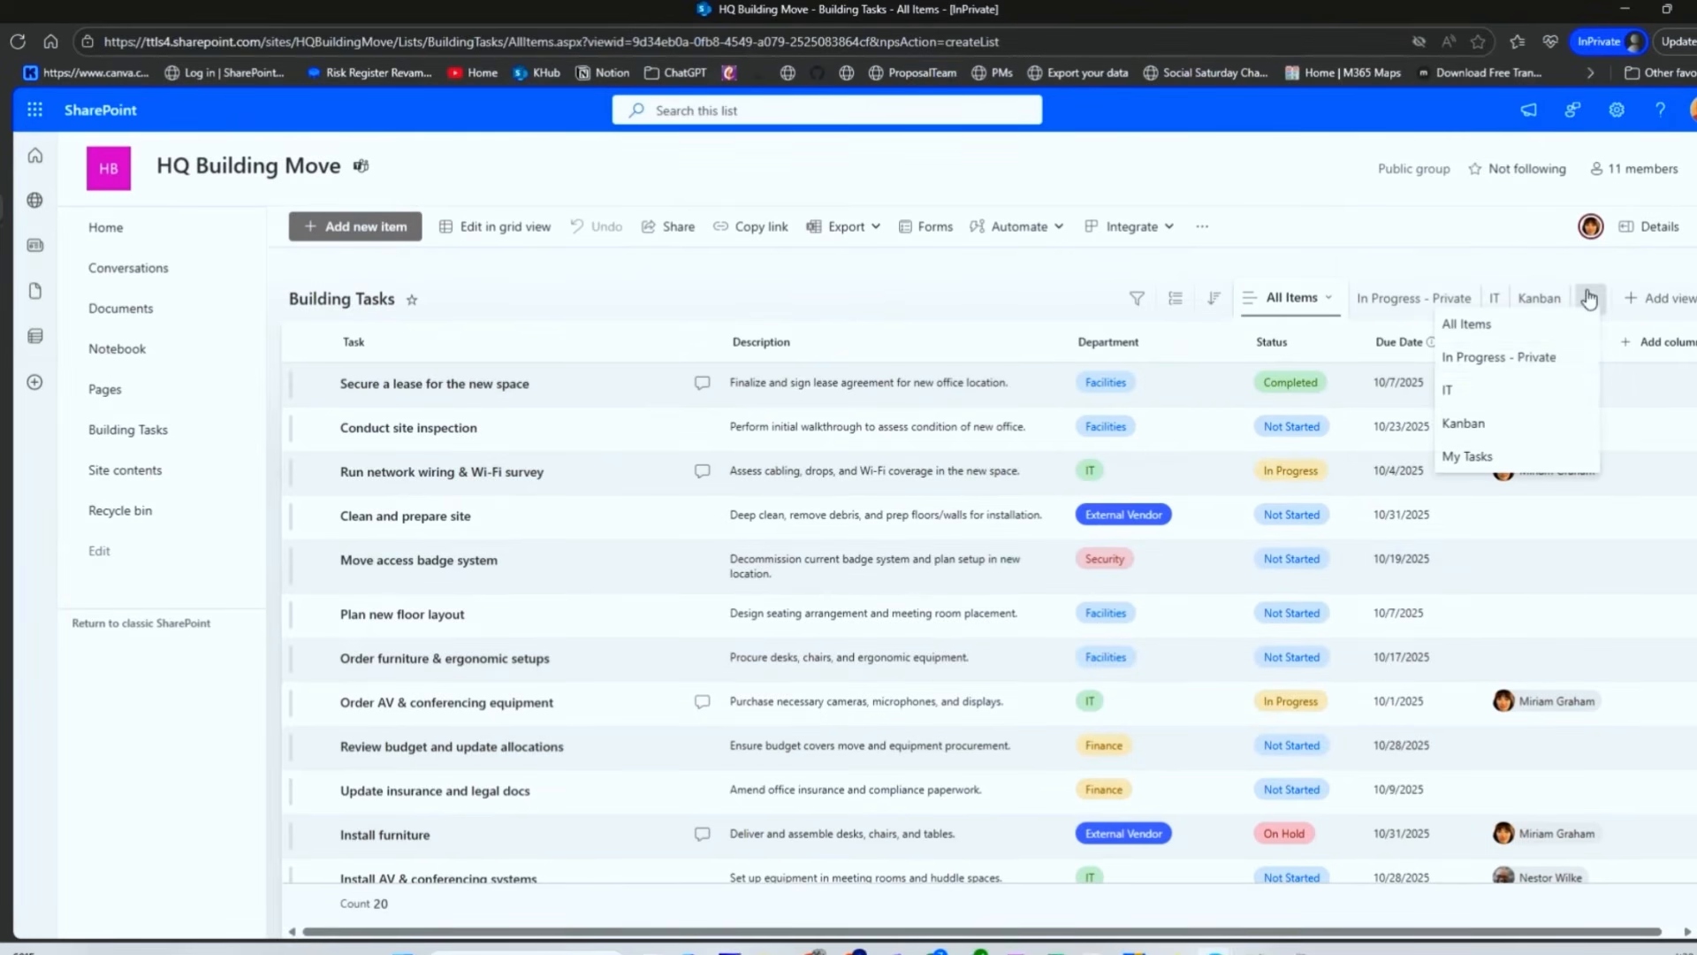
click(1513, 362)
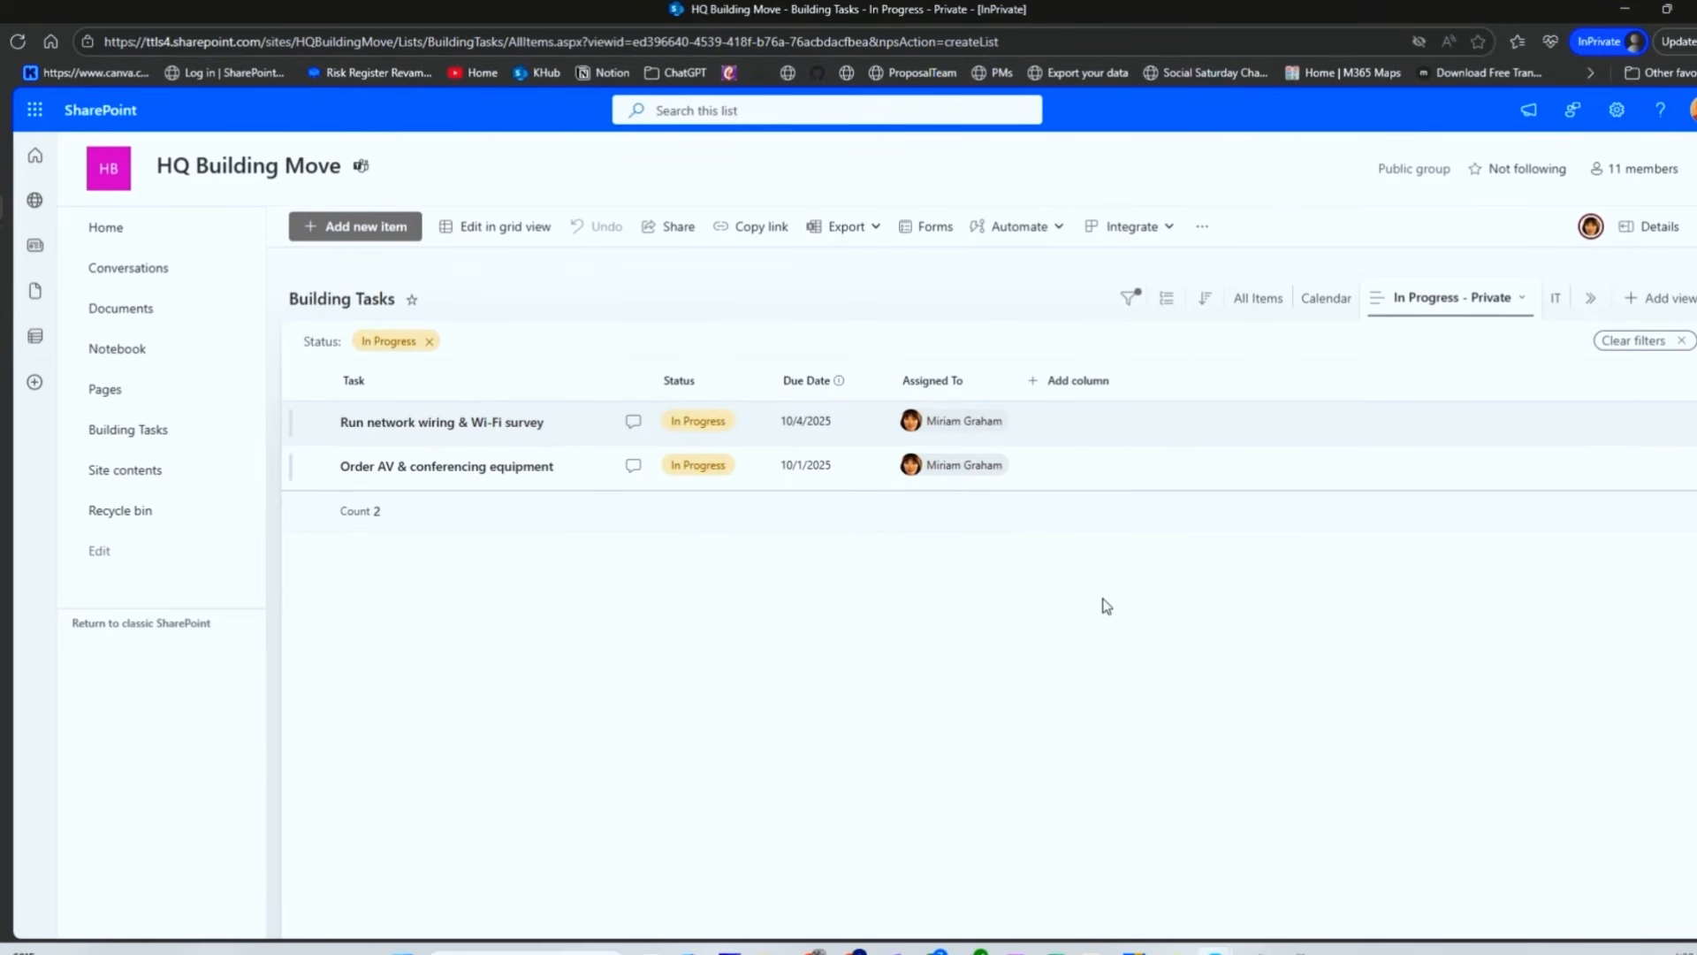
click(1251, 298)
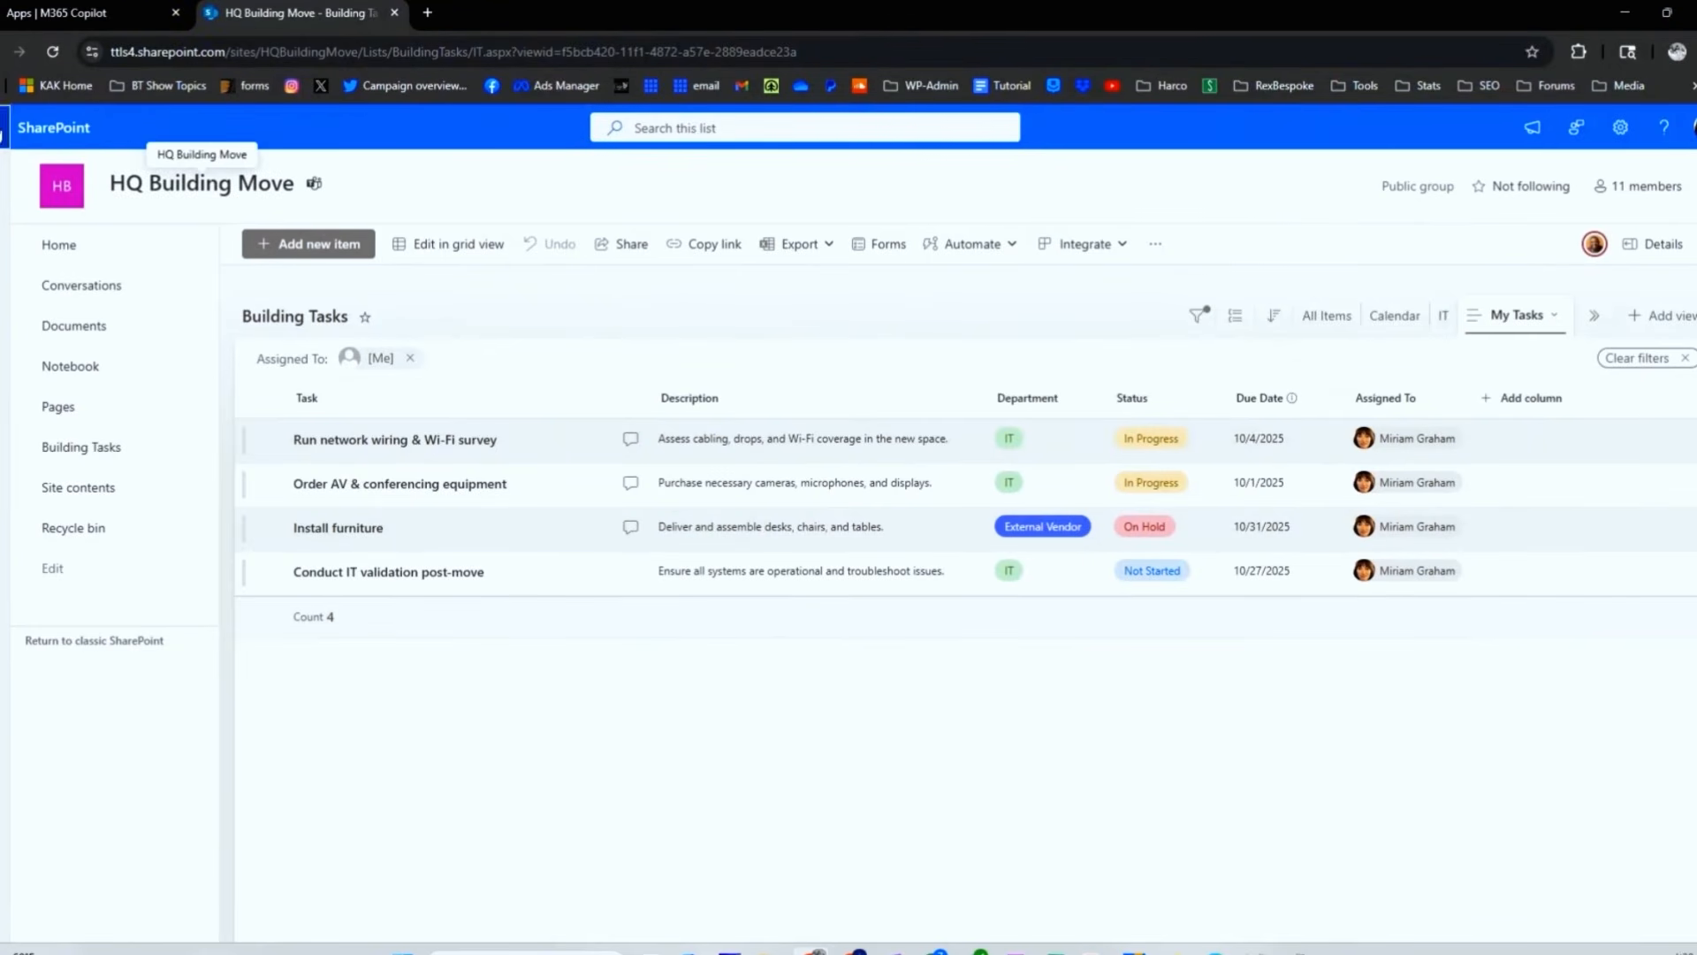
click(8, 127)
click(128, 269)
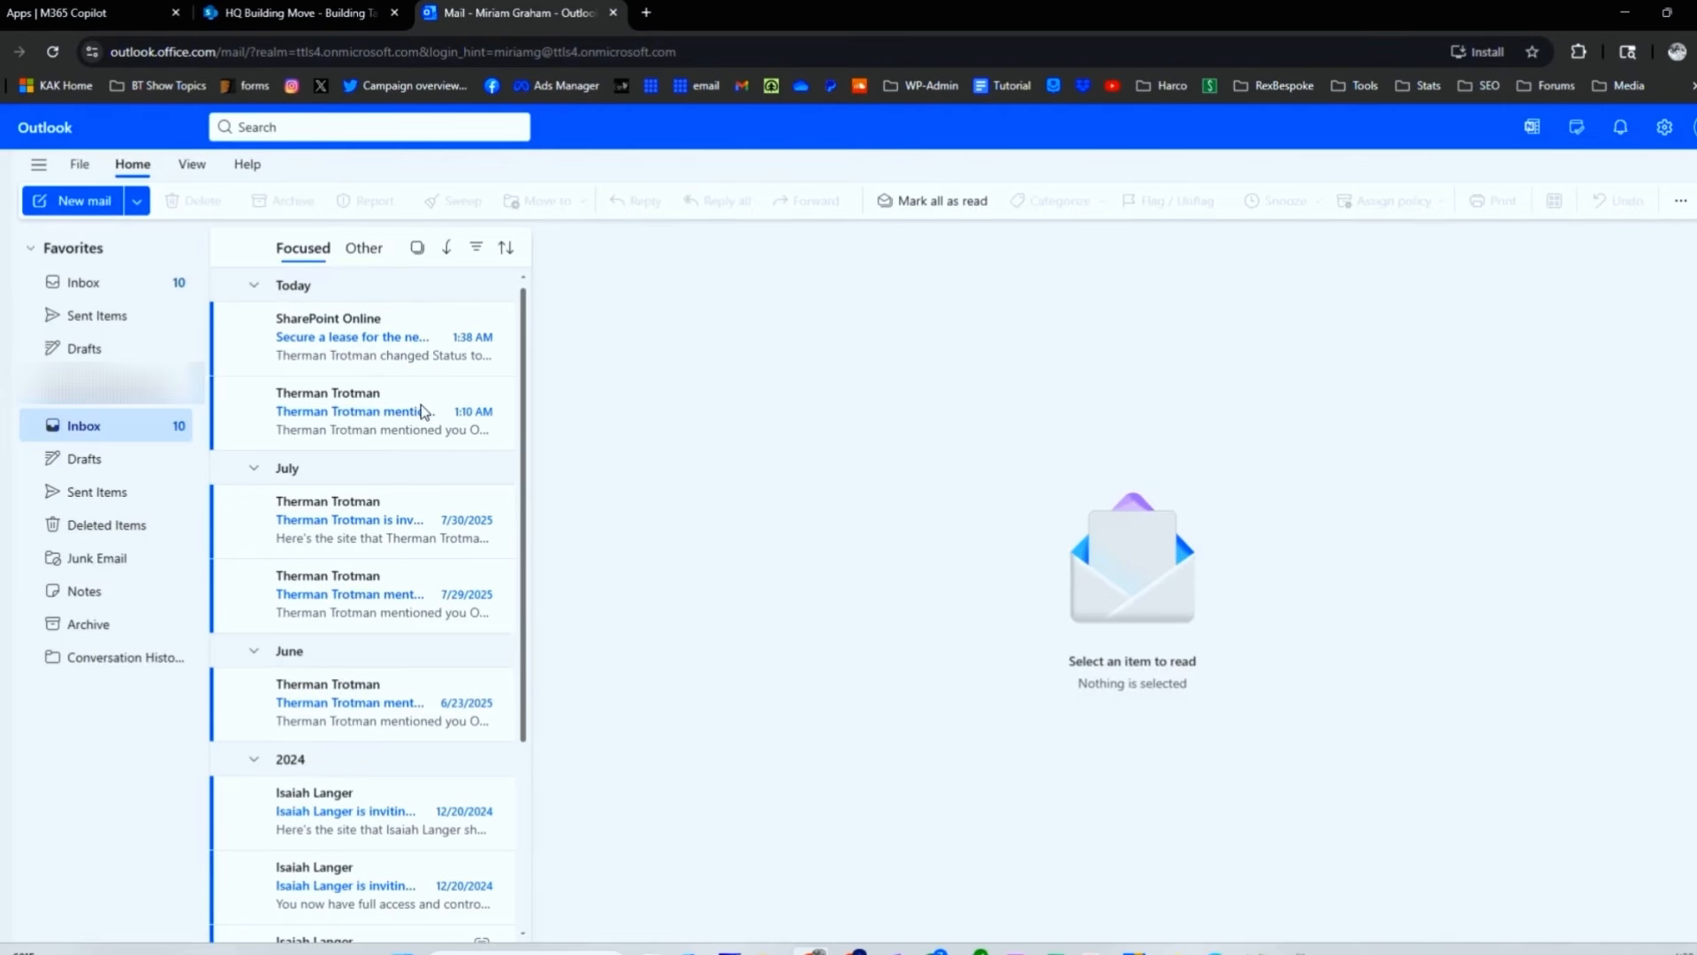
Step: Open the SharePoint Online status-change alert, dismiss the privacy notice, and go to the lease item
click(325, 354)
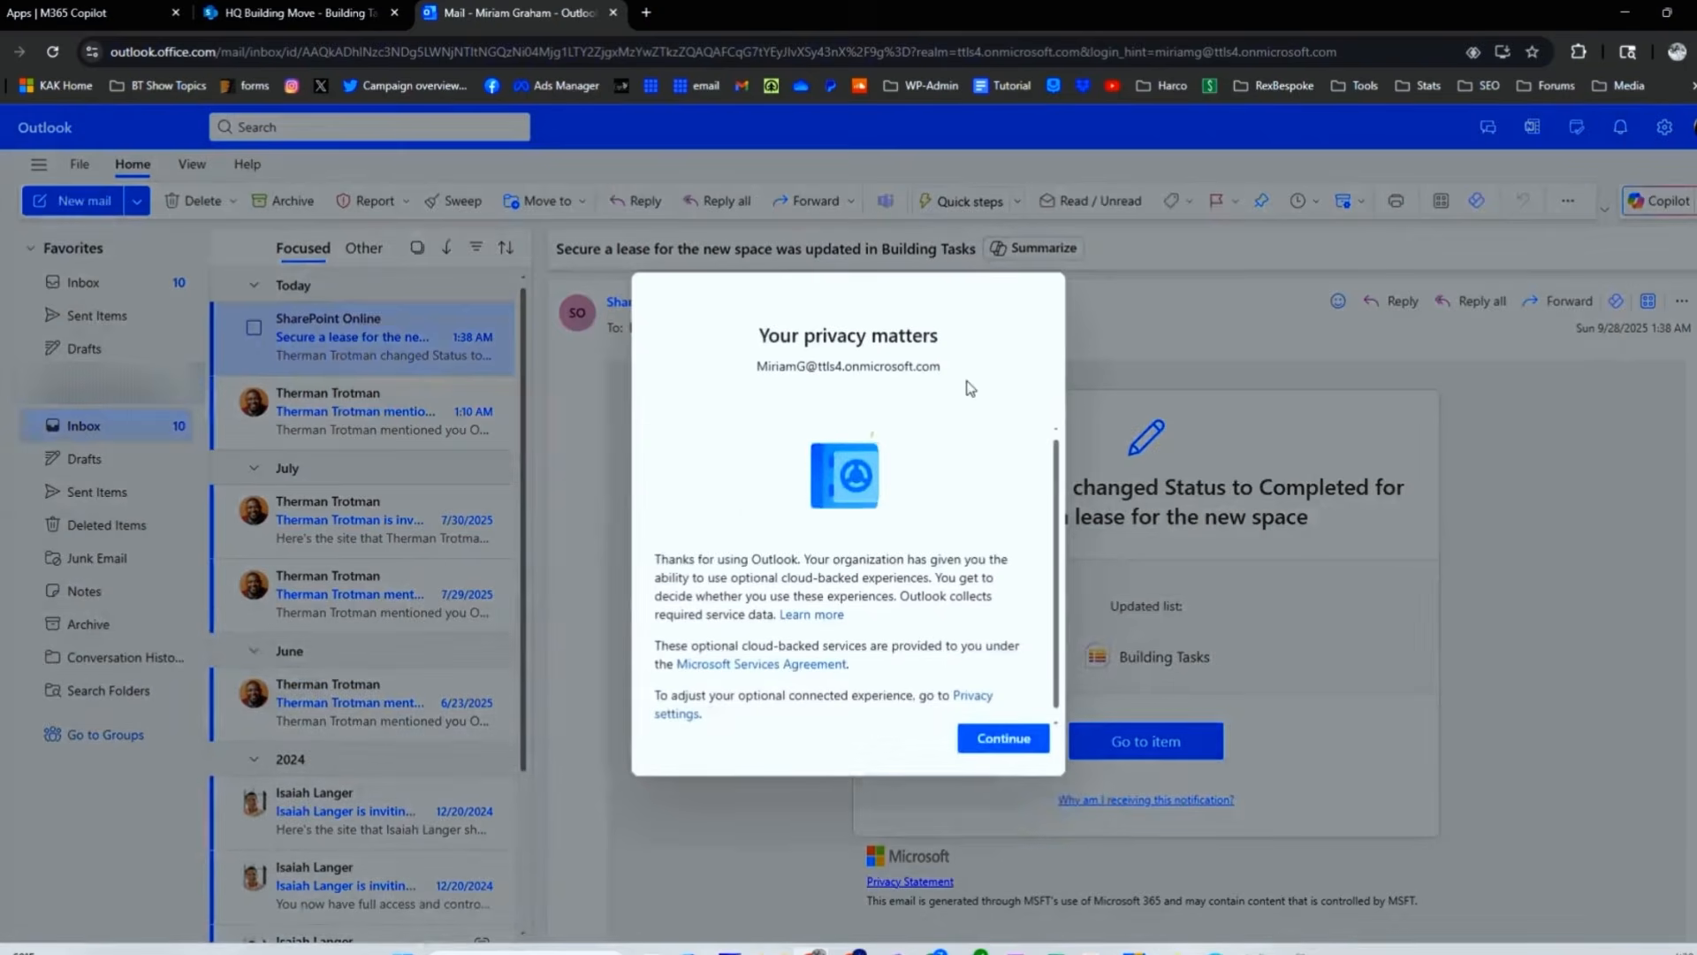
click(1025, 739)
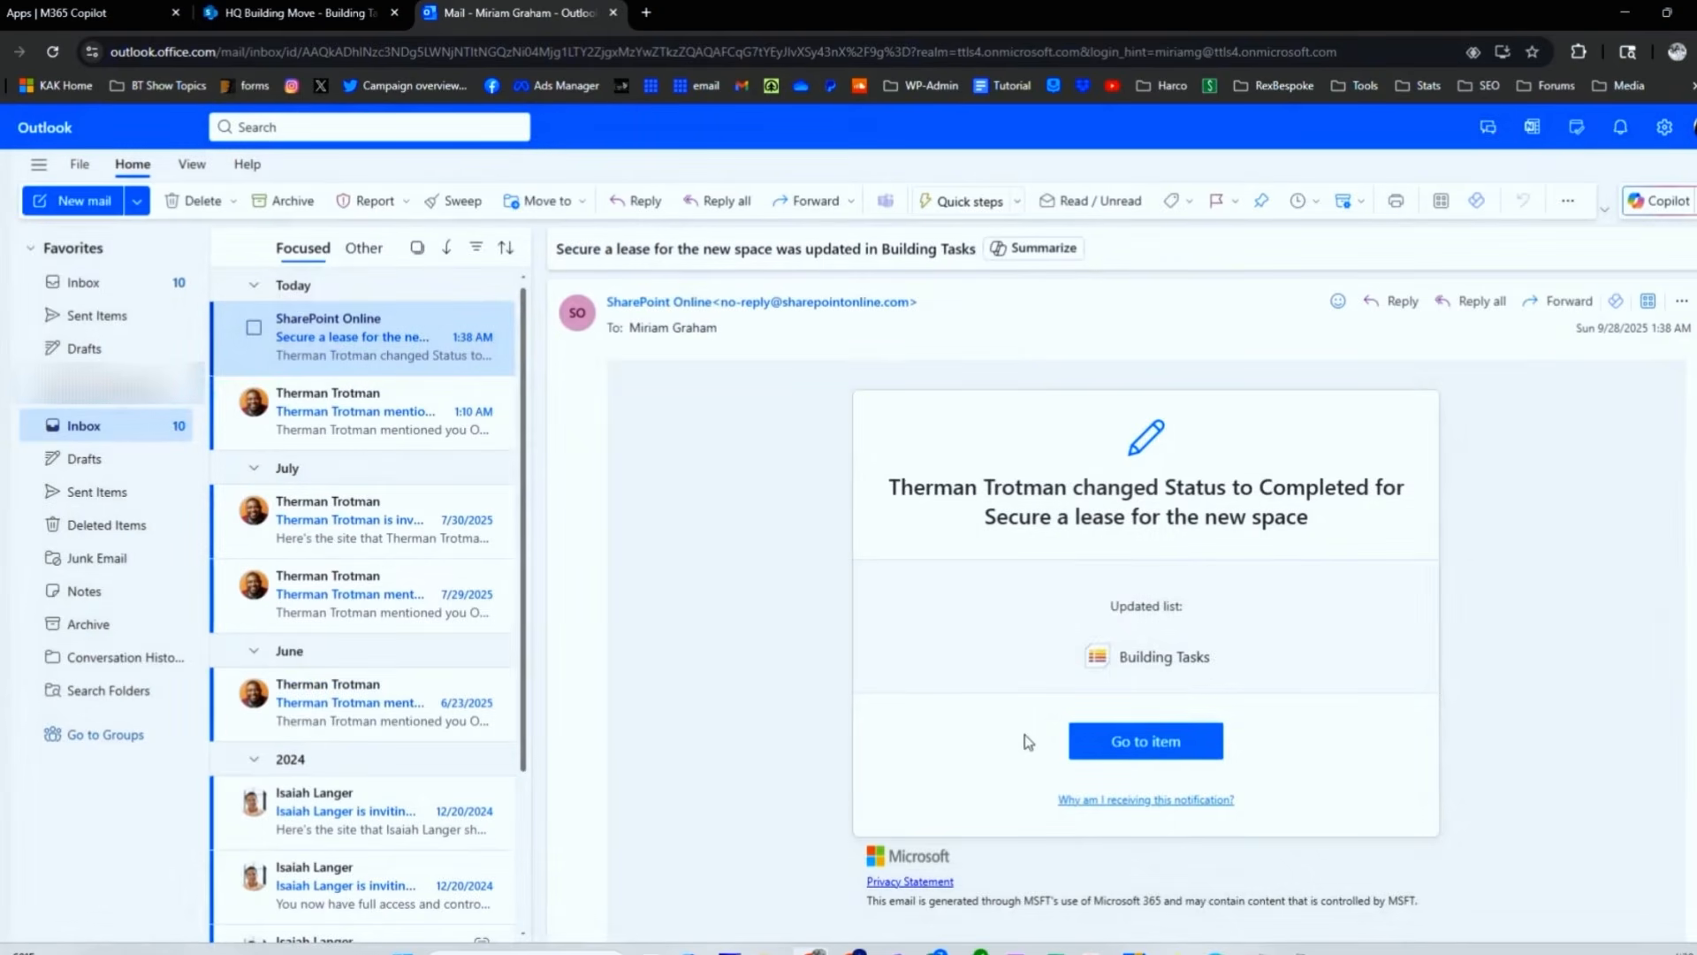
click(1139, 753)
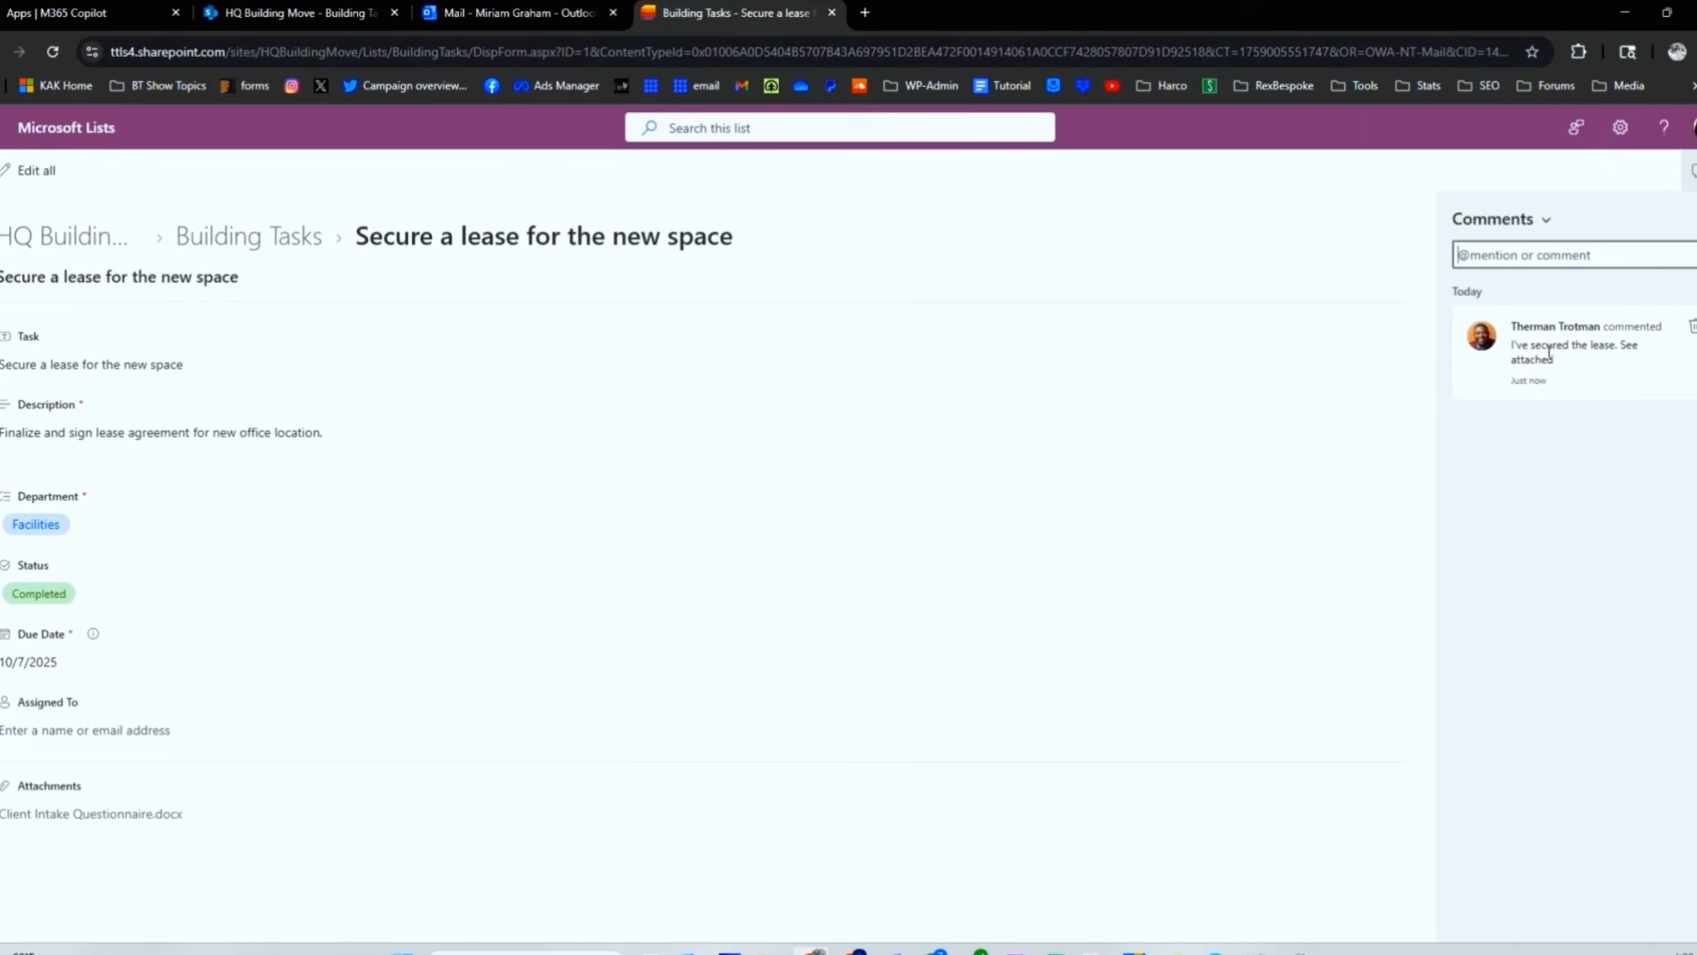
Step: Open the attached Client Intake Questionnaire.docx in Word for the web, then close it
click(80, 815)
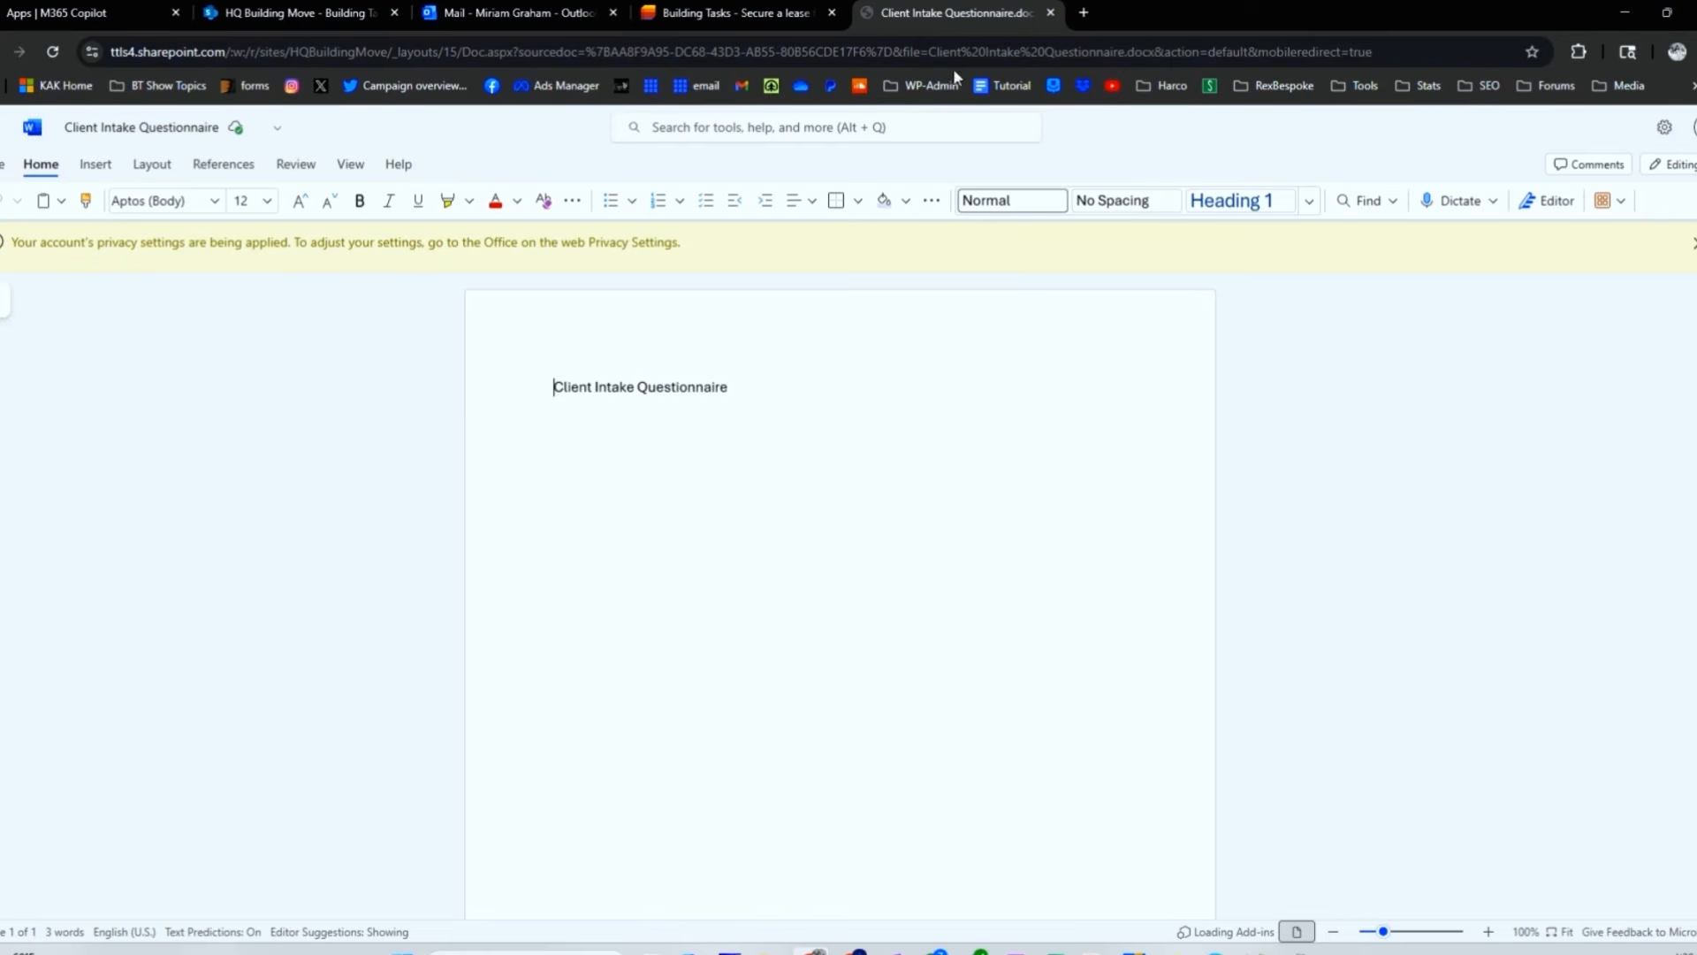
click(1051, 12)
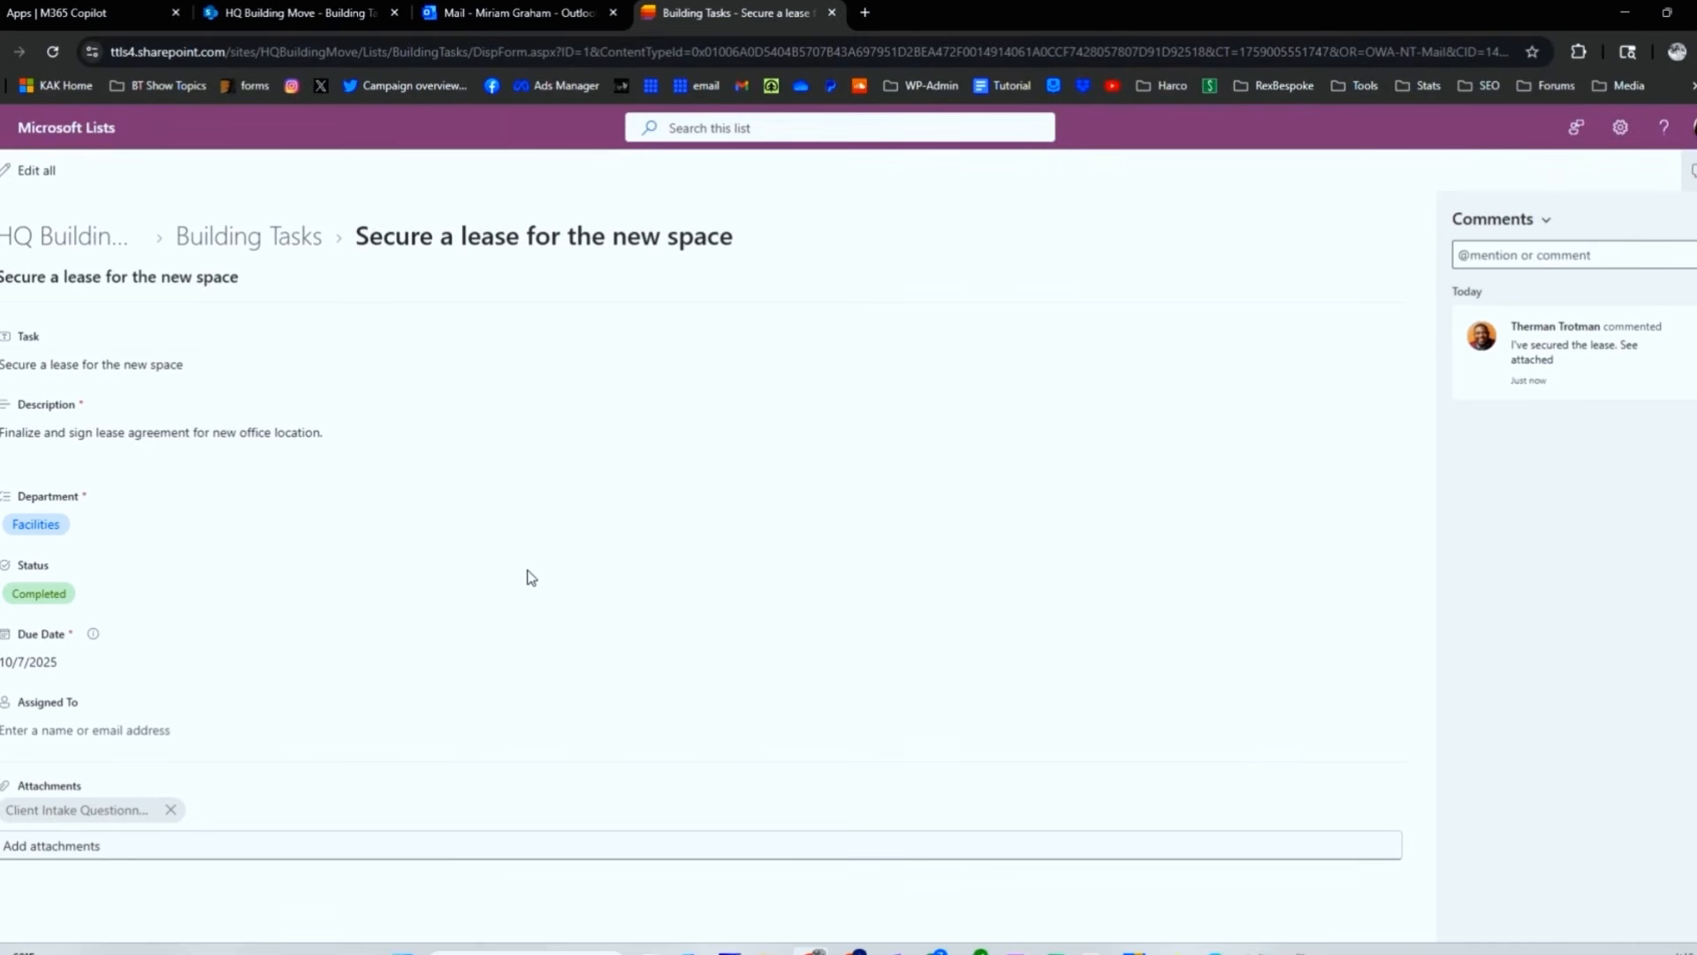
Step: Return to Building Tasks, view the Create a rule trigger choices, then close the rule window
click(253, 241)
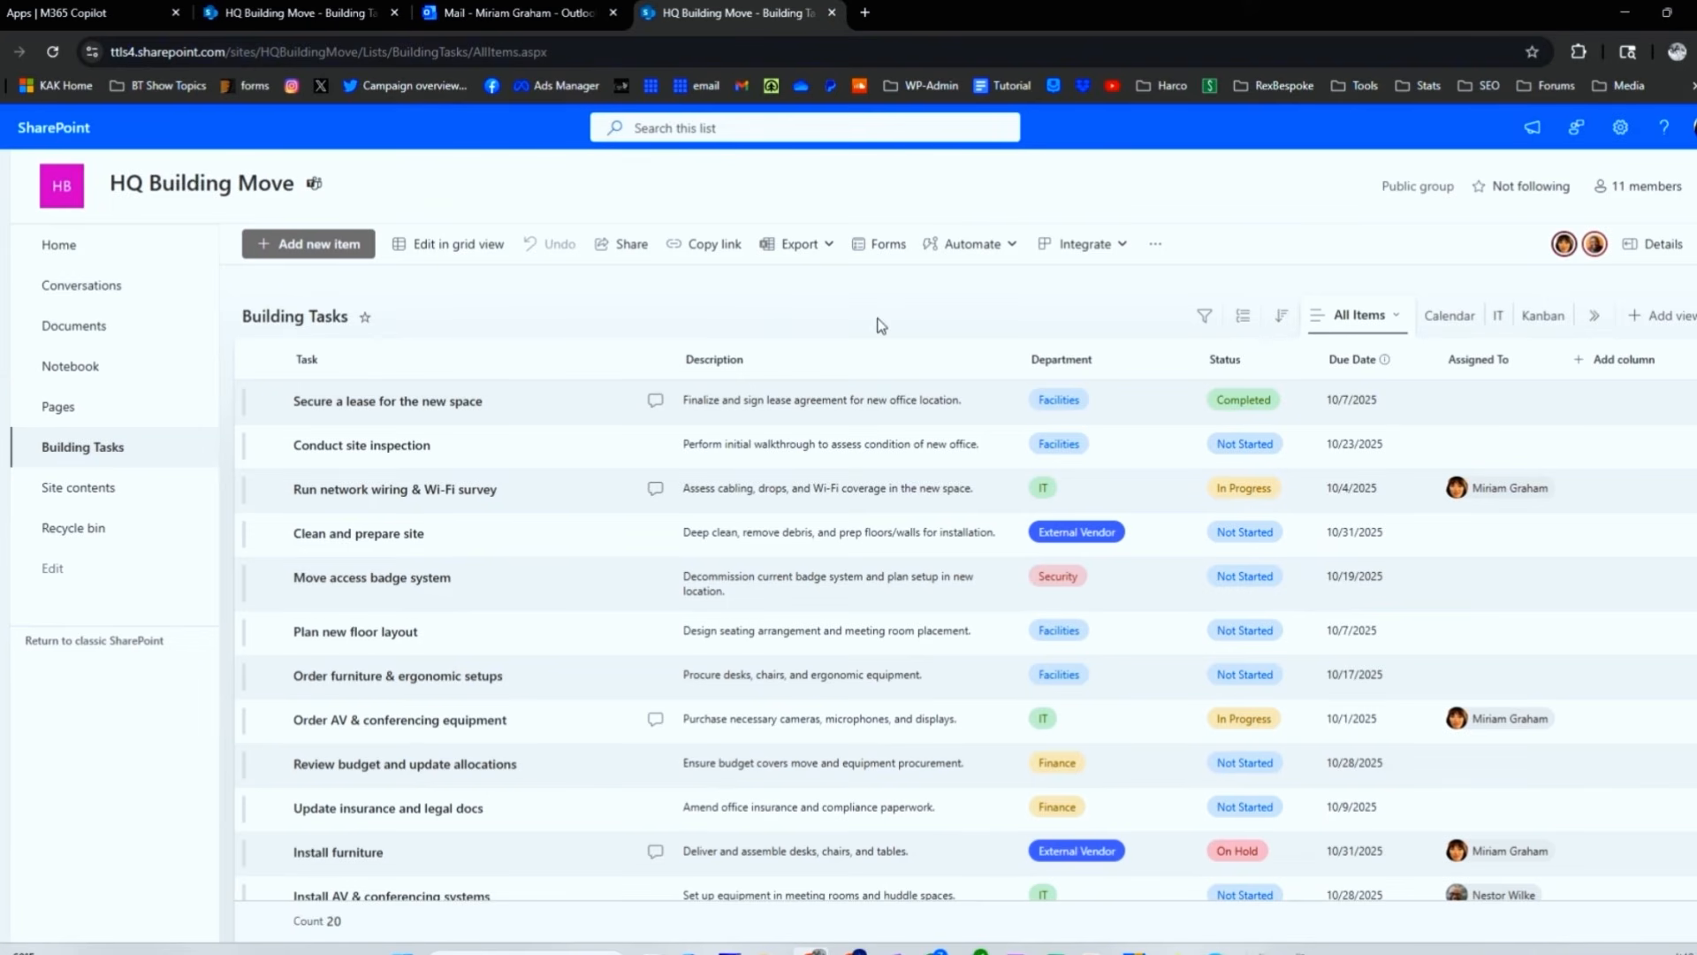
click(1003, 248)
mouse_move(967, 314)
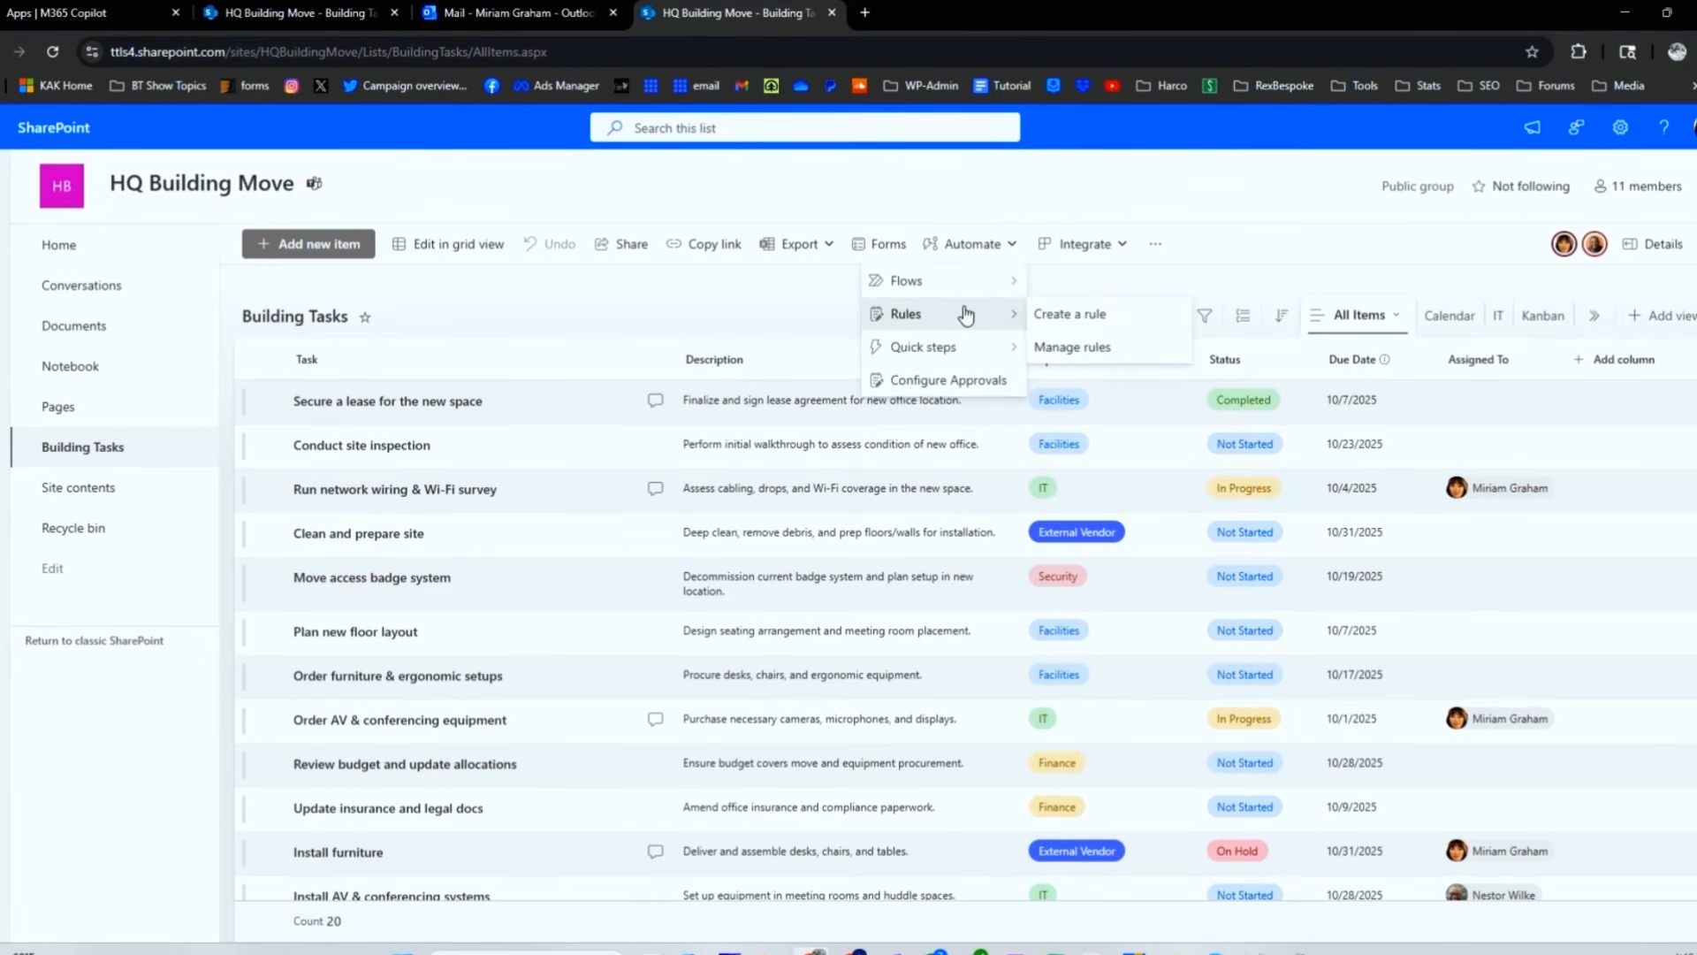
click(1084, 329)
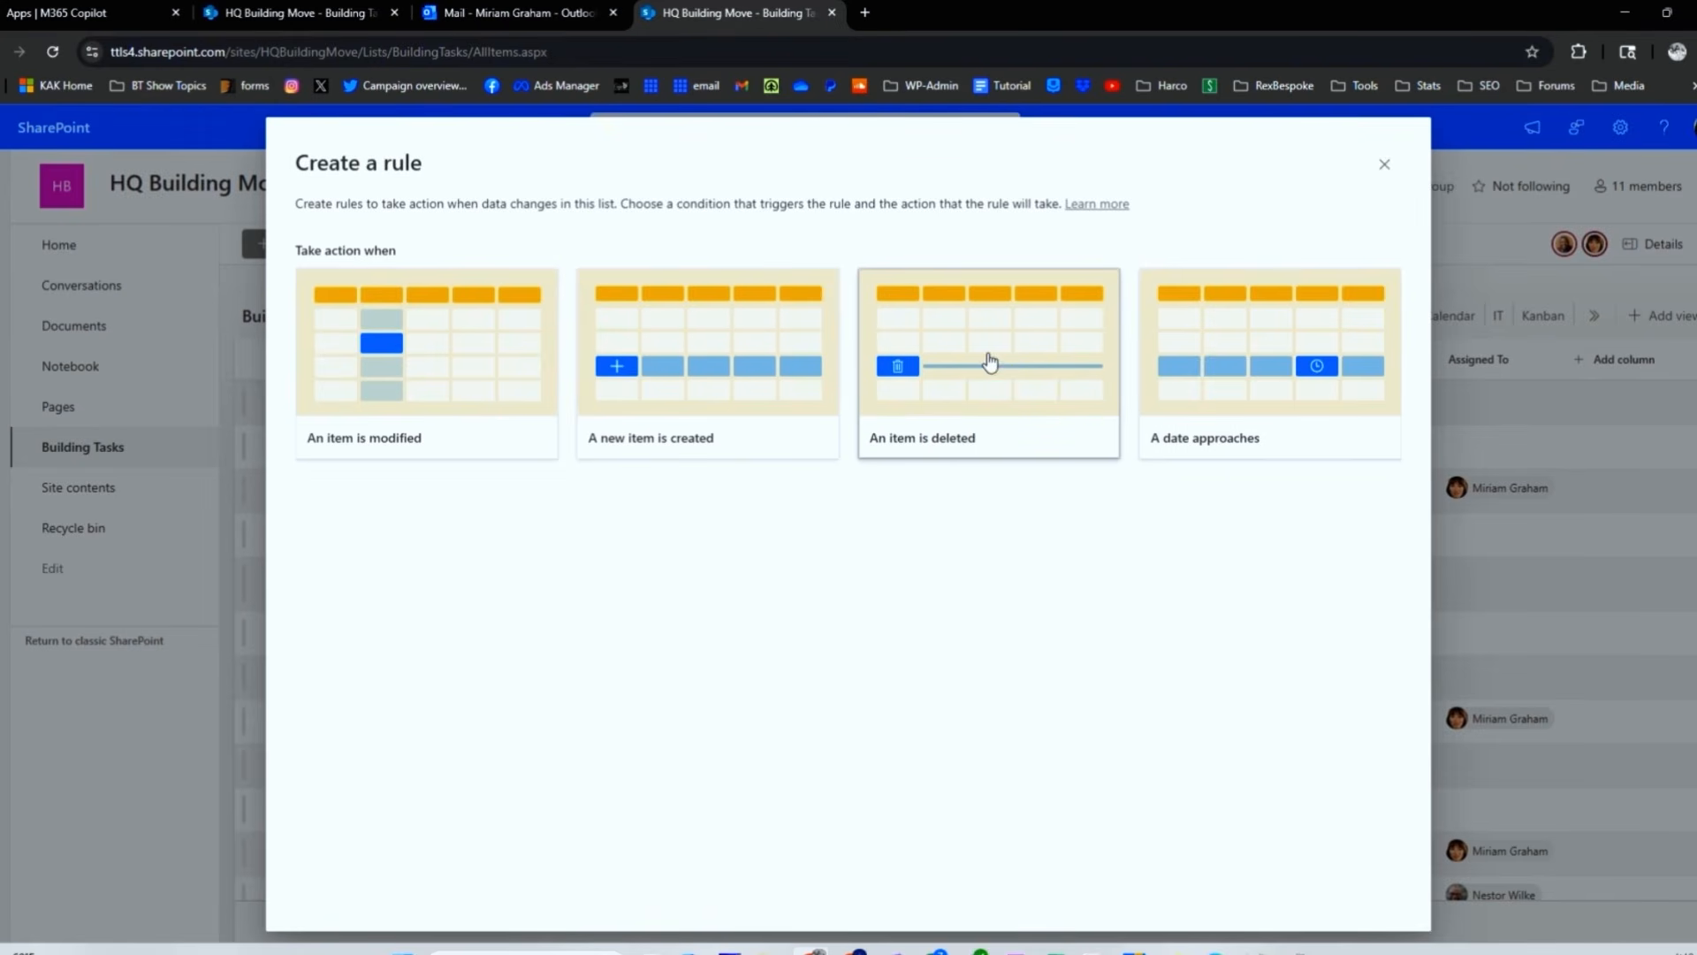
key(Escape)
click(981, 247)
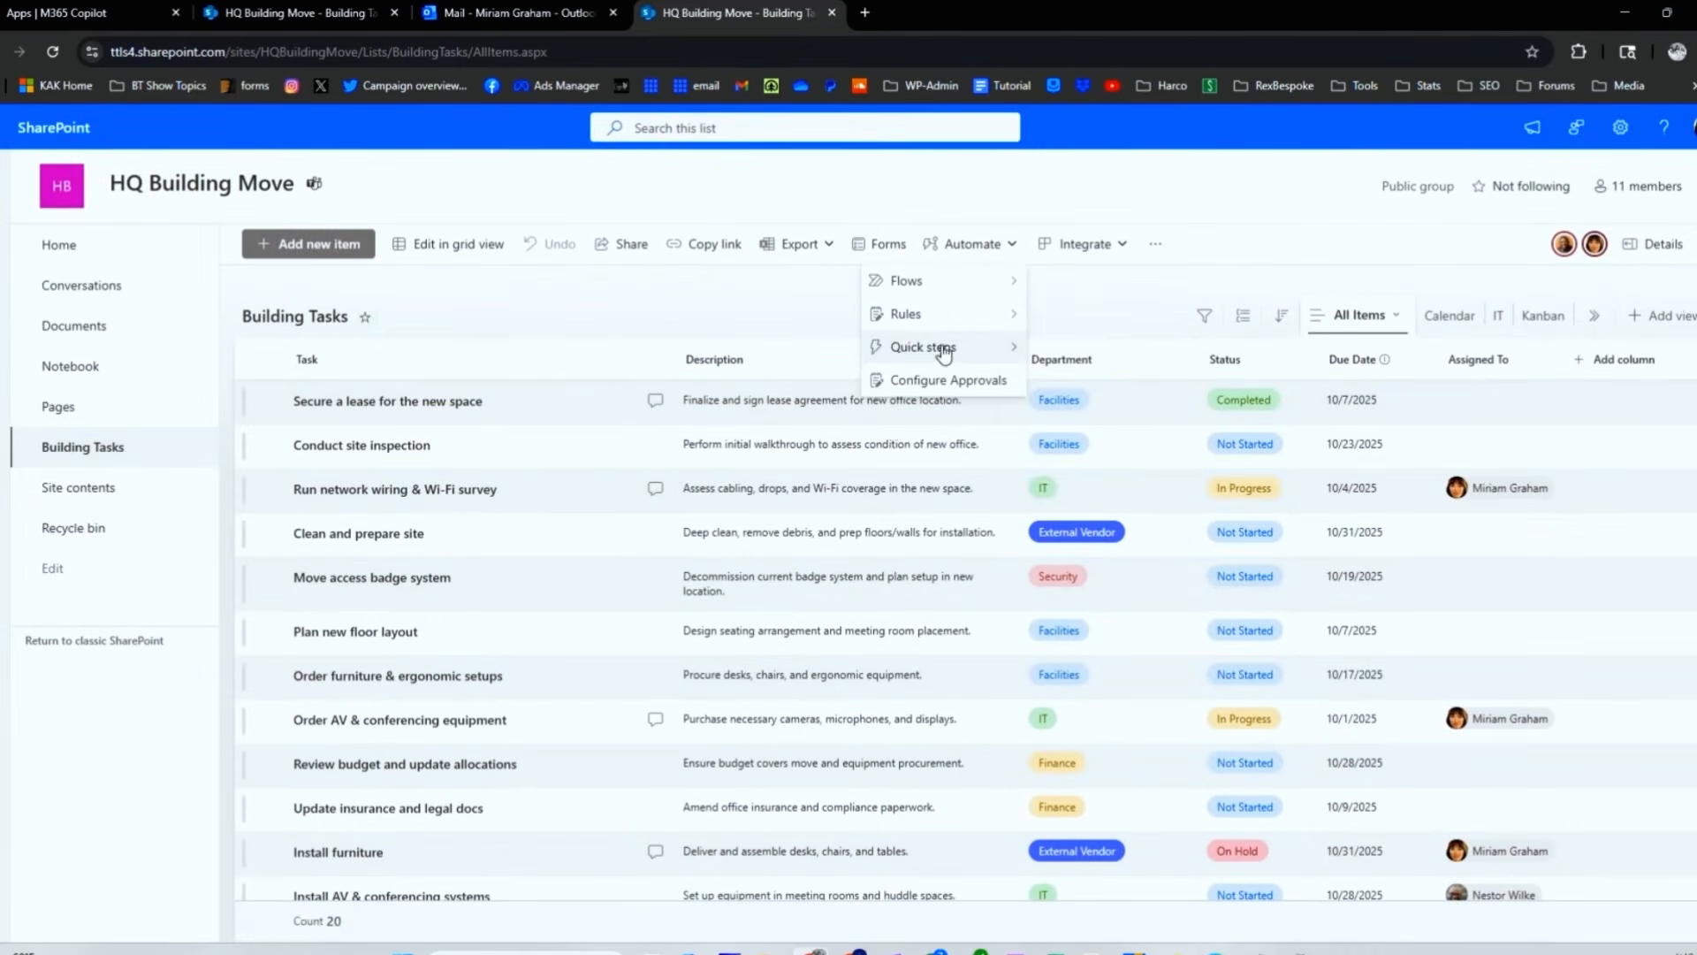
mouse_move(944, 351)
click(1128, 355)
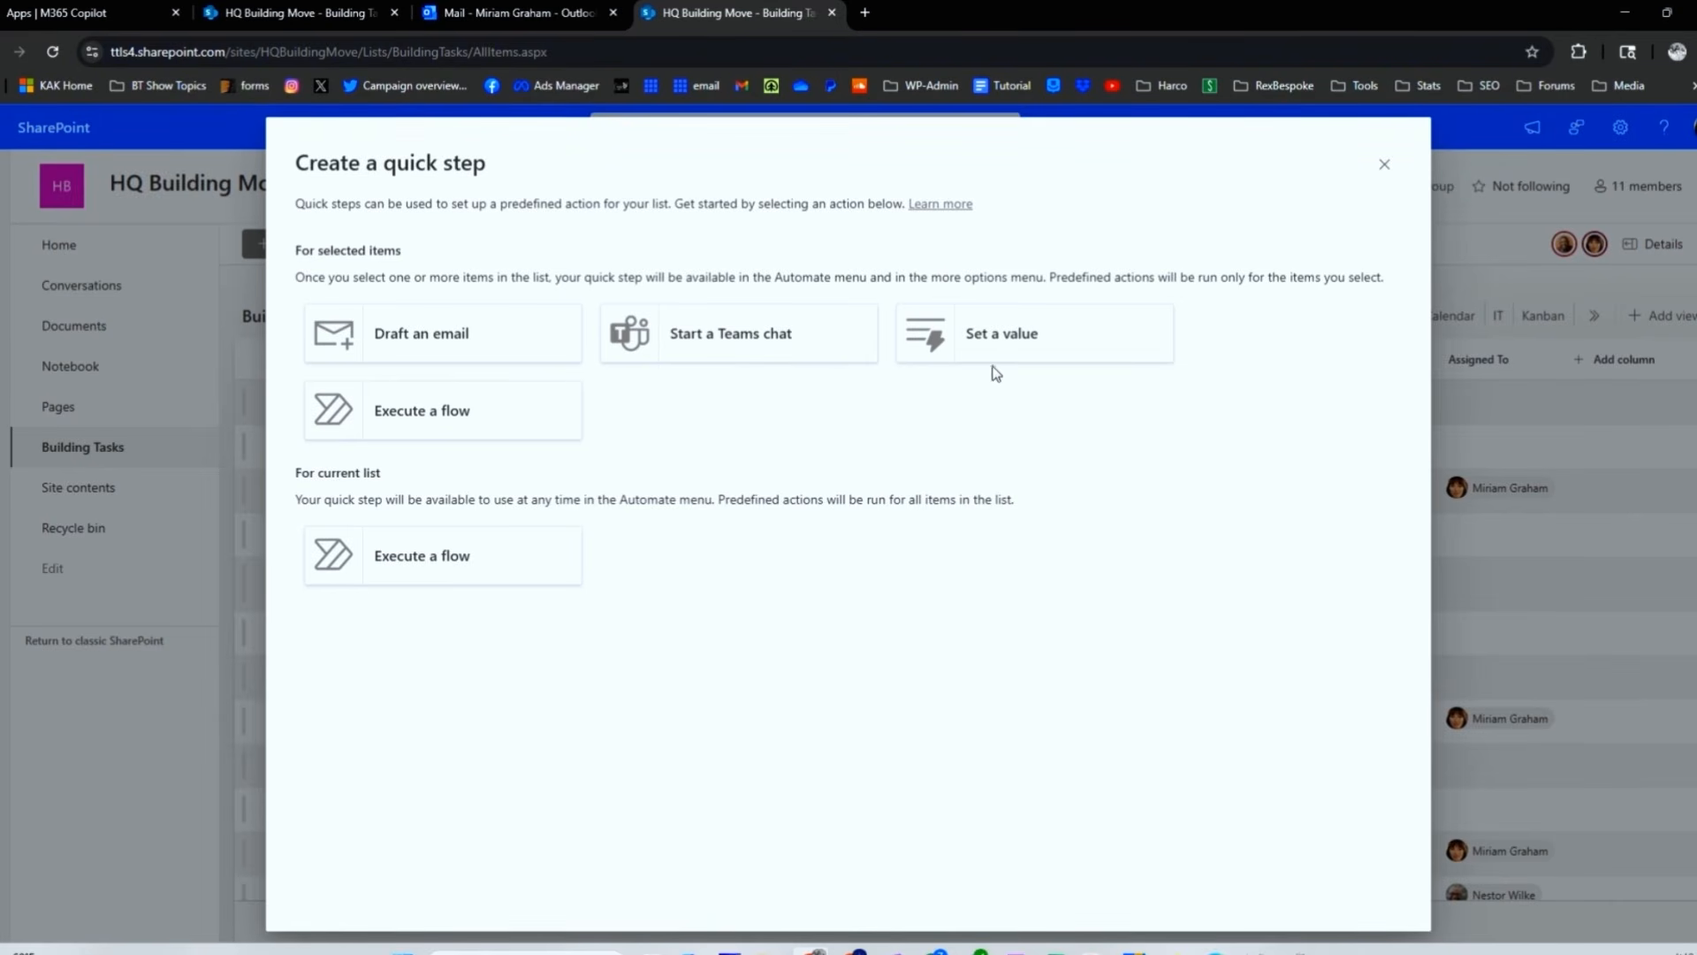
click(1381, 168)
click(1008, 247)
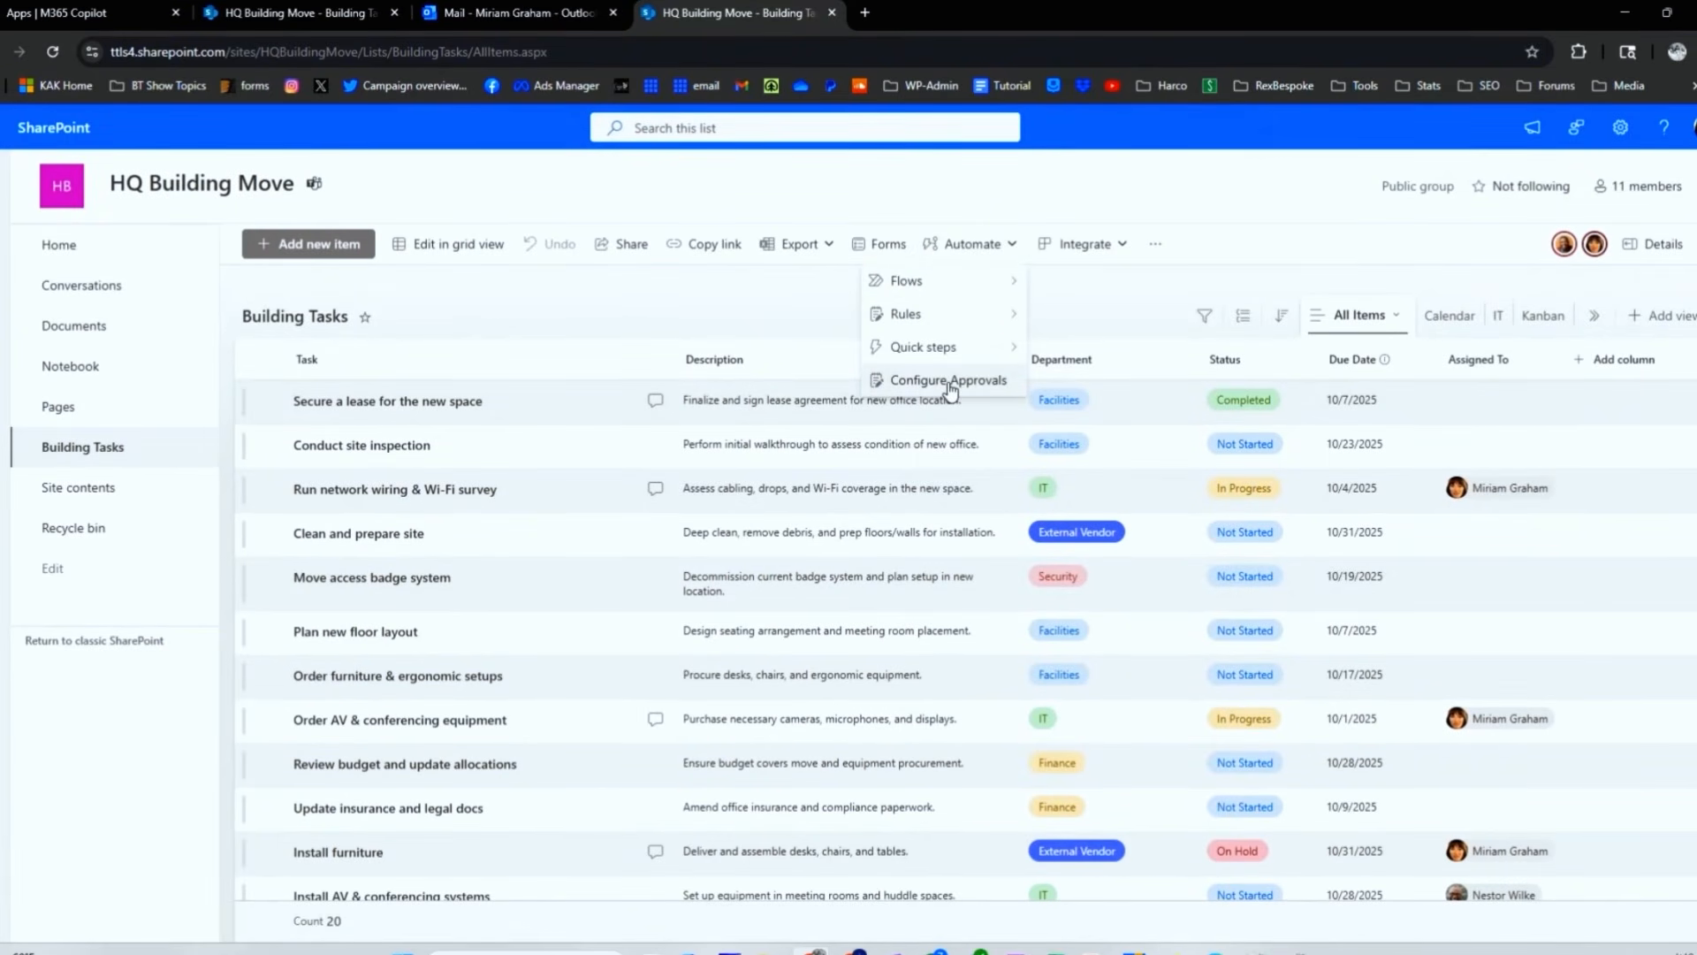
click(794, 315)
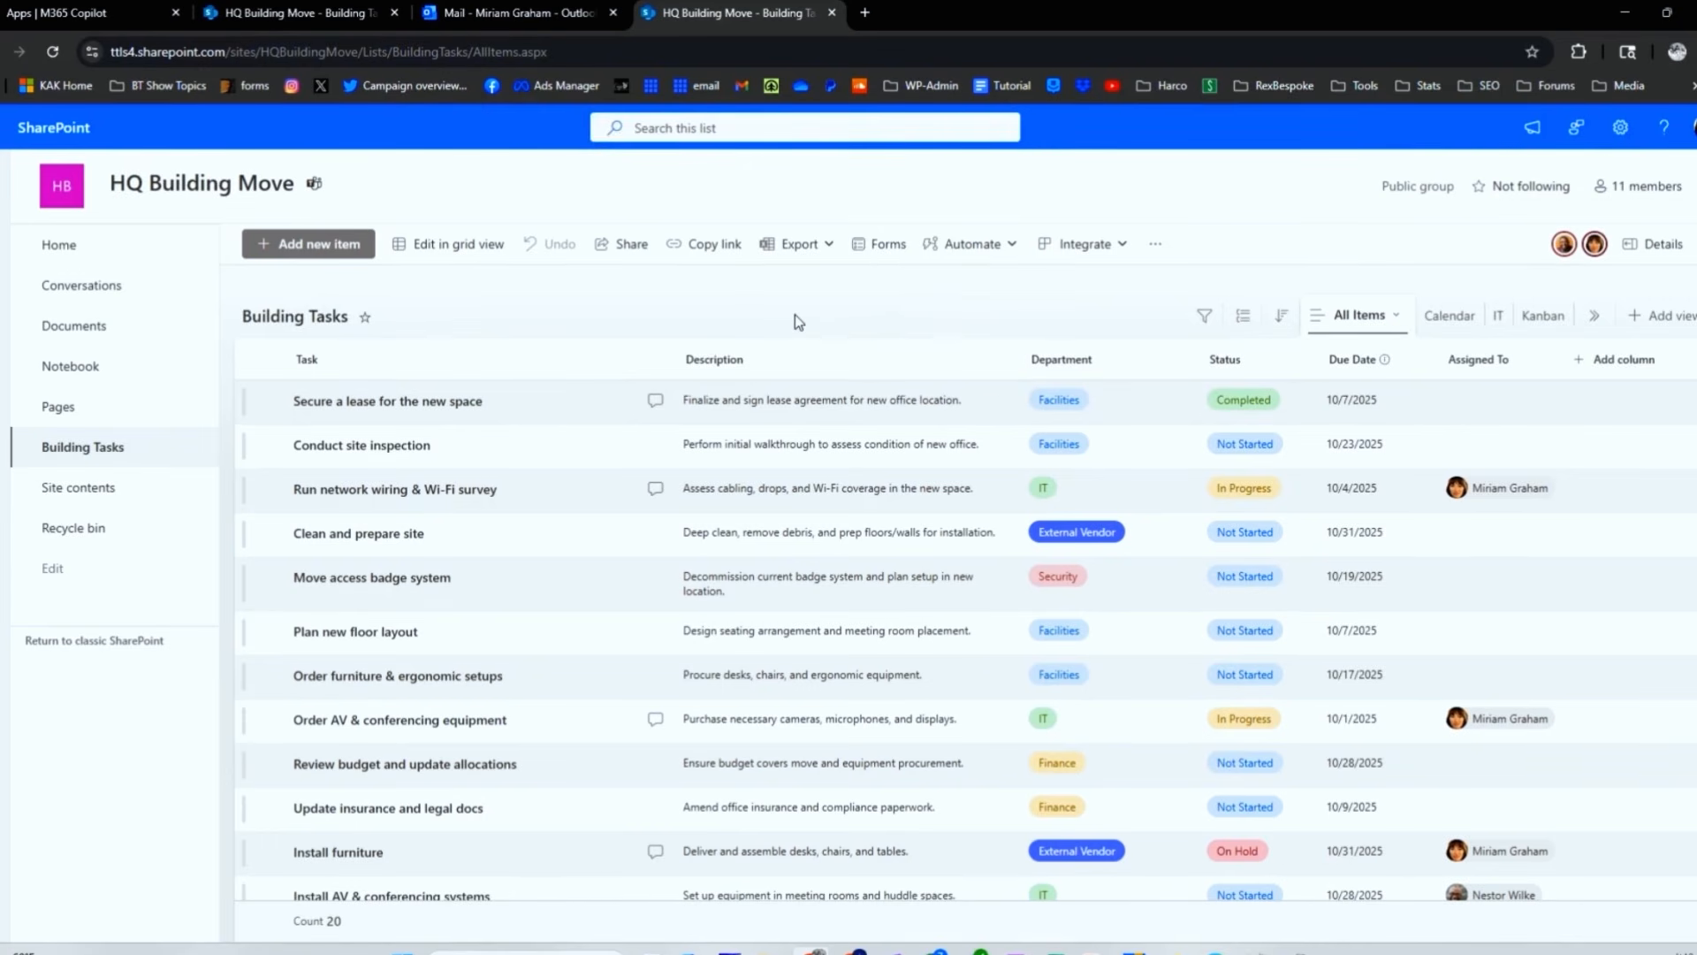